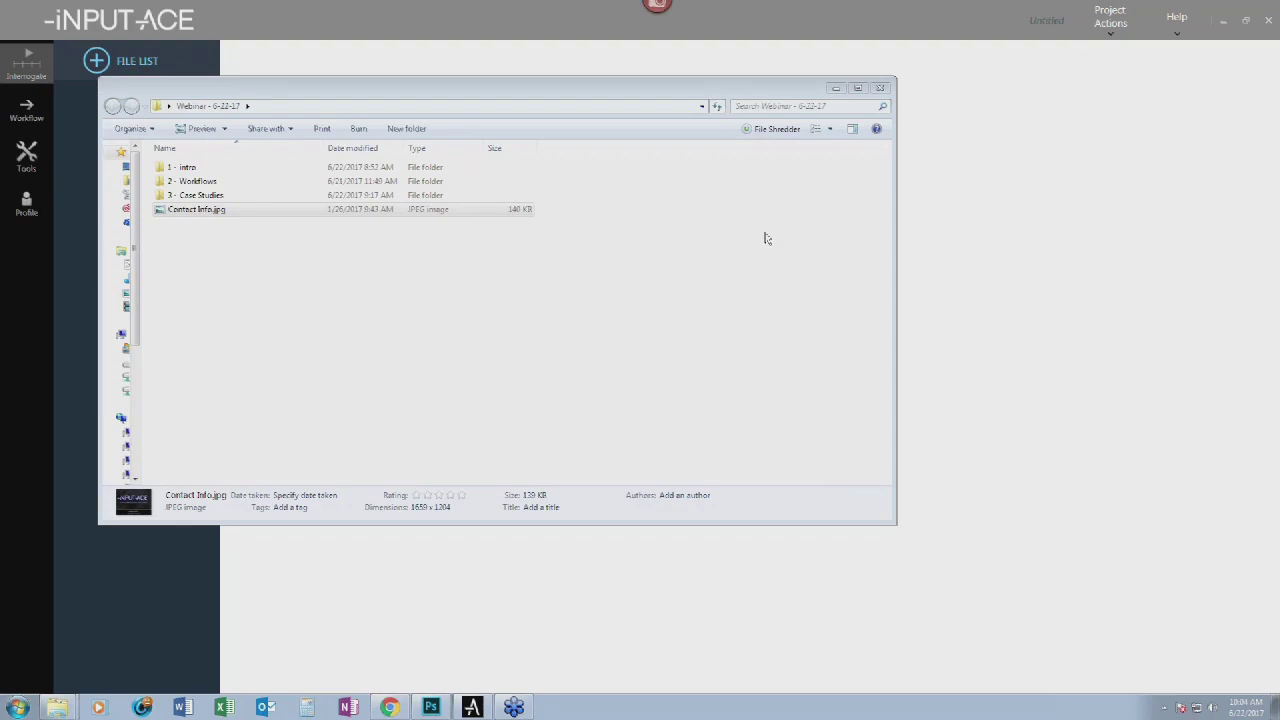
- Open the 1 - intro folder and try playing 1 - 20140530_014000.irf in VLC media player, closing the player again
double_click(305, 170)
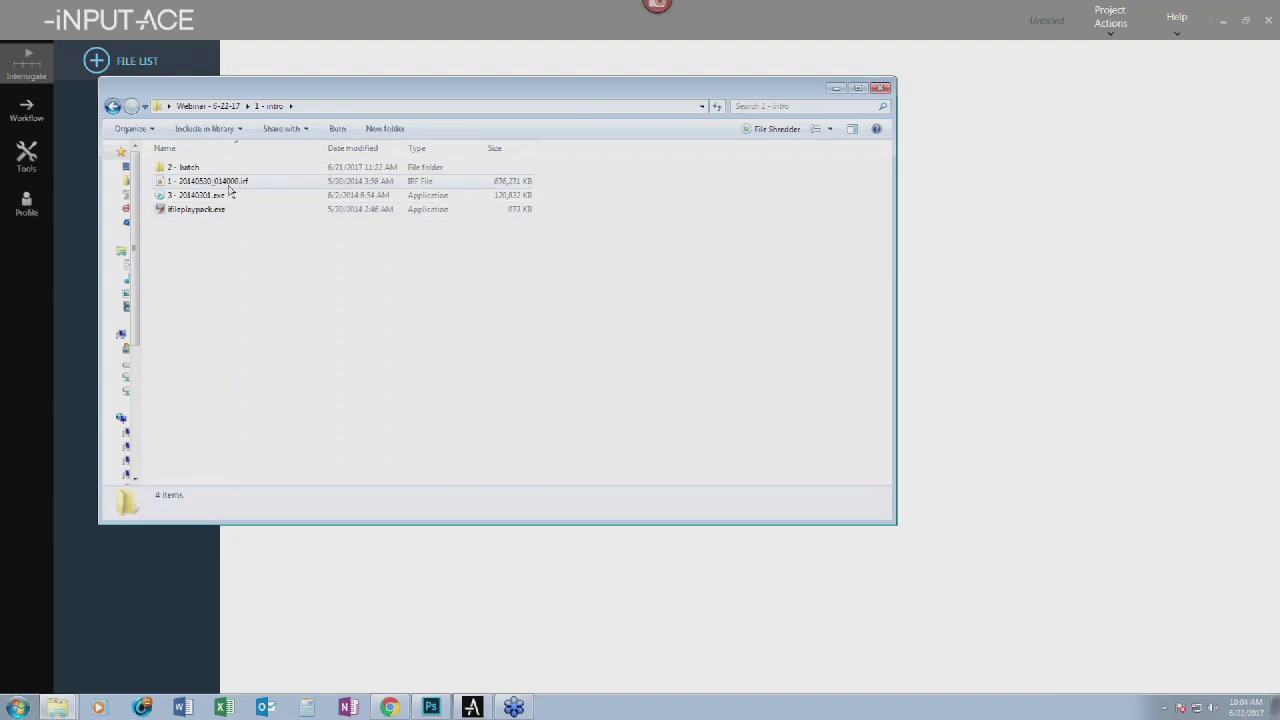
click(236, 189)
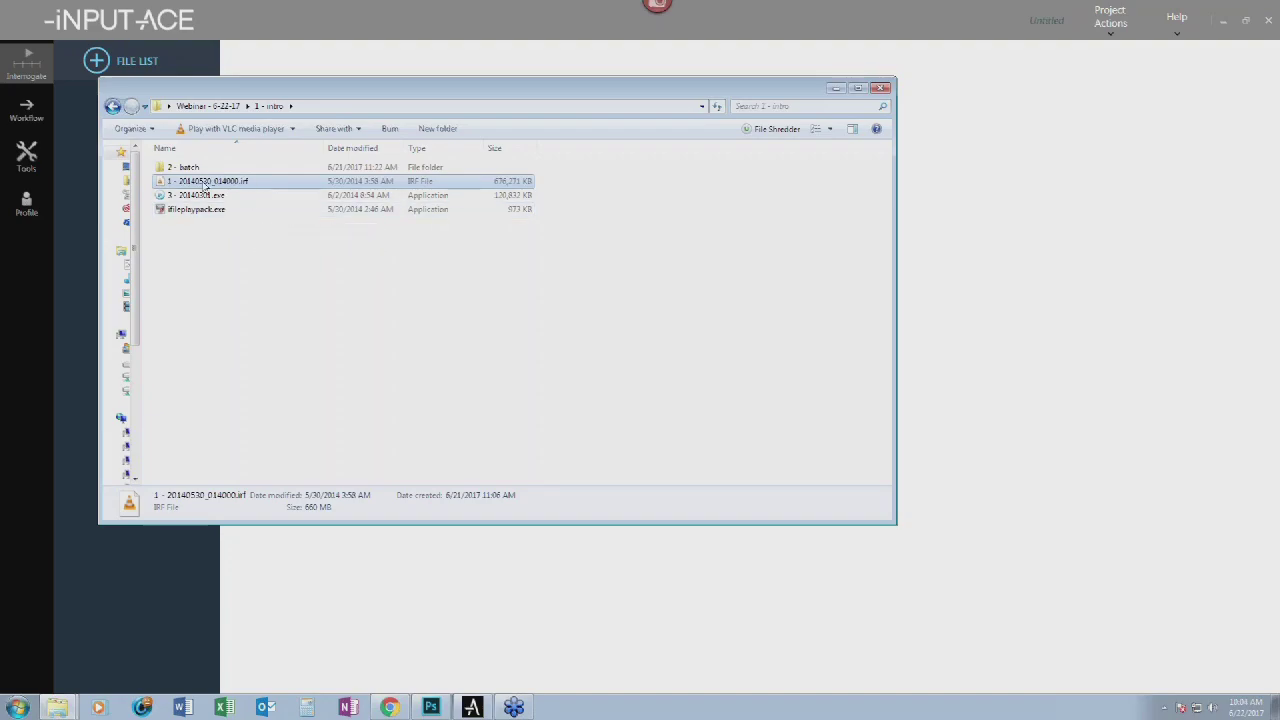
double_click(161, 186)
drag(1008, 93, 688, 133)
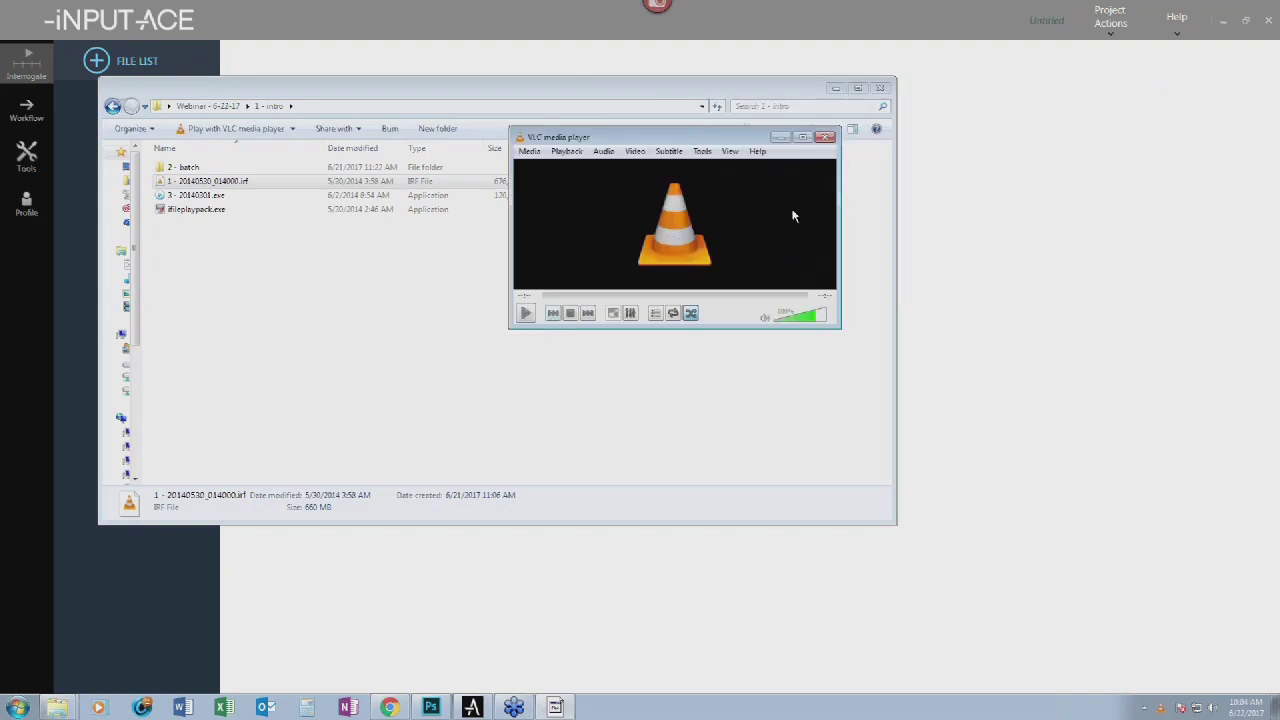
drag(641, 144, 370, 229)
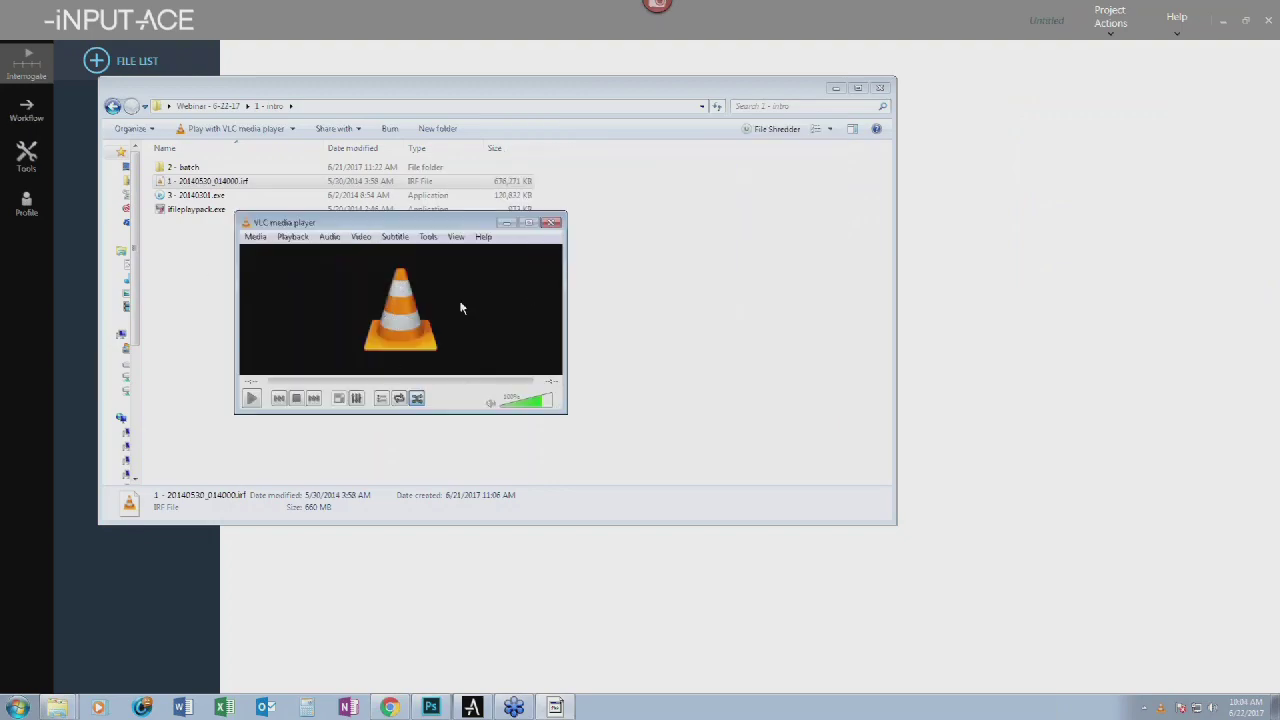
click(252, 399)
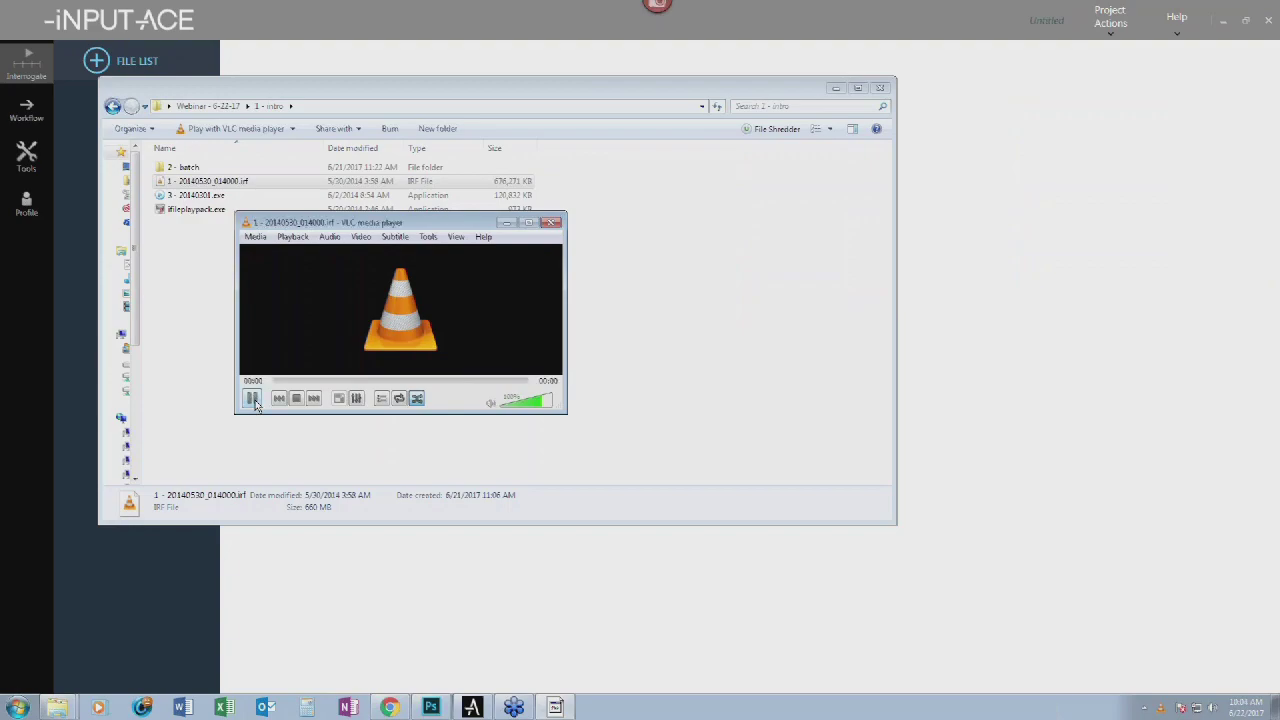
click(552, 222)
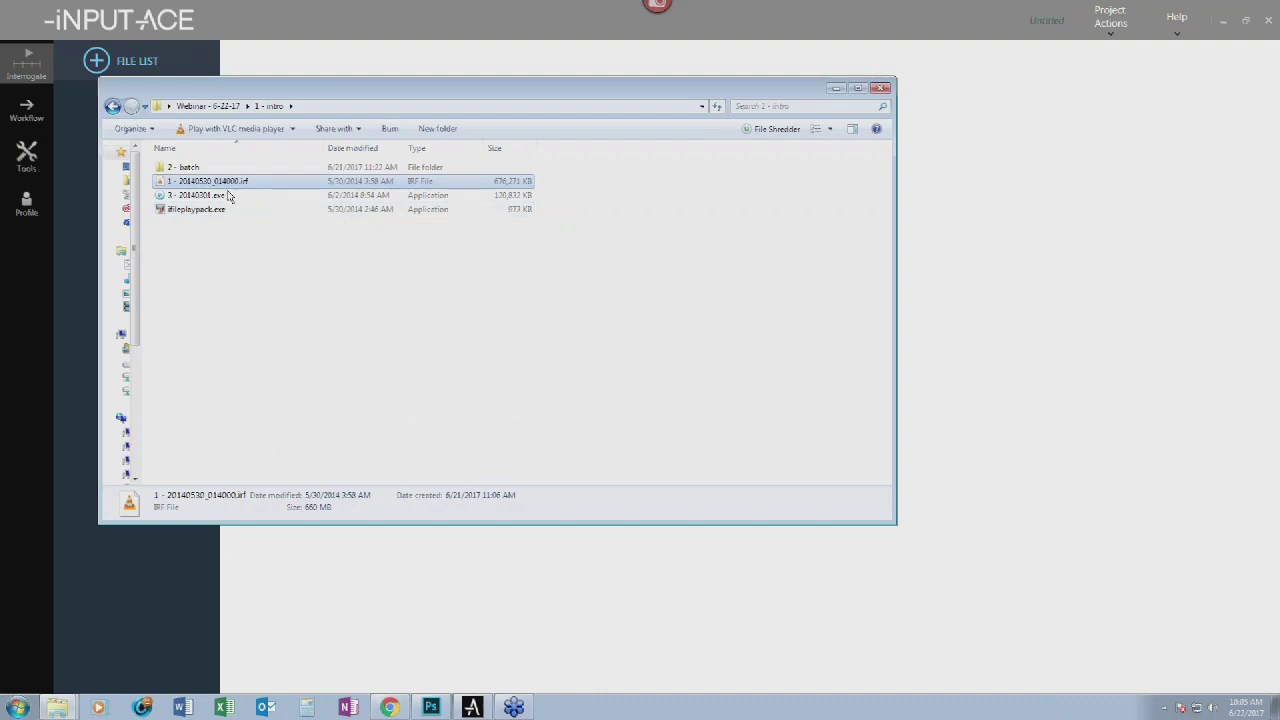
- Launch ifileplaypack.exe and load the video file 1 - 20140530_014000.irf into its File Play window
double_click(223, 213)
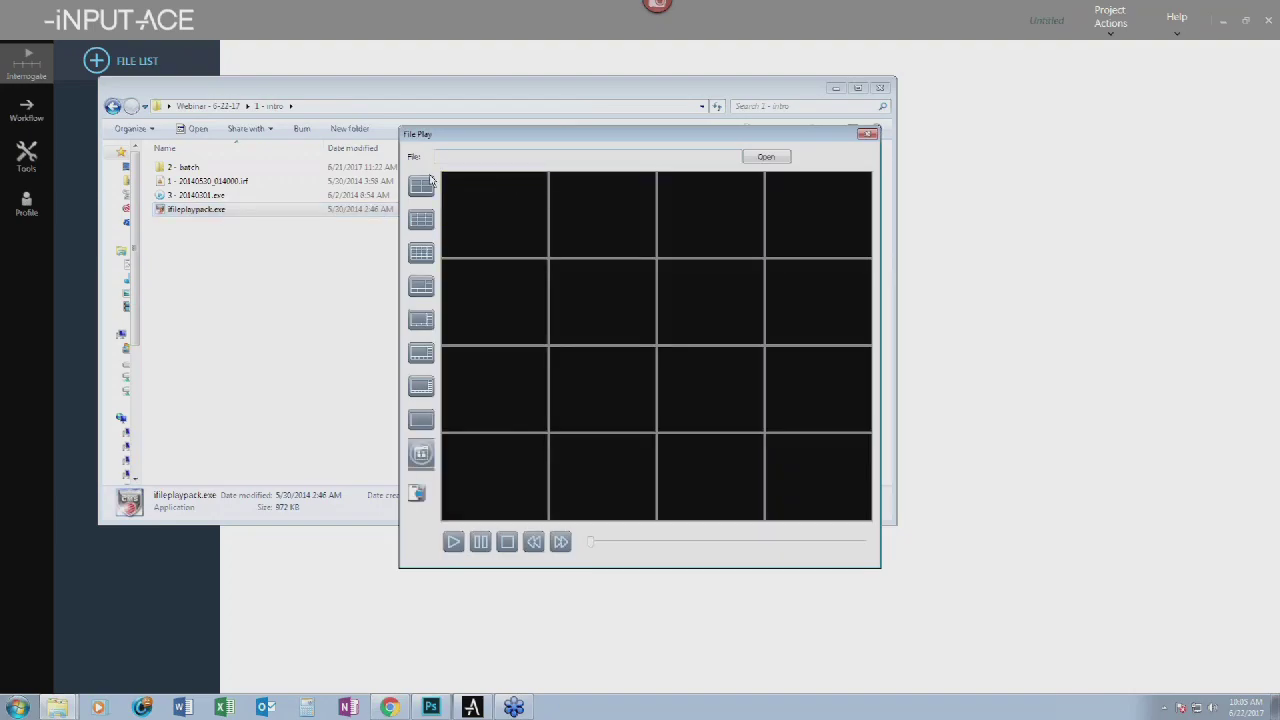
click(707, 182)
click(763, 158)
click(622, 284)
double_click(622, 285)
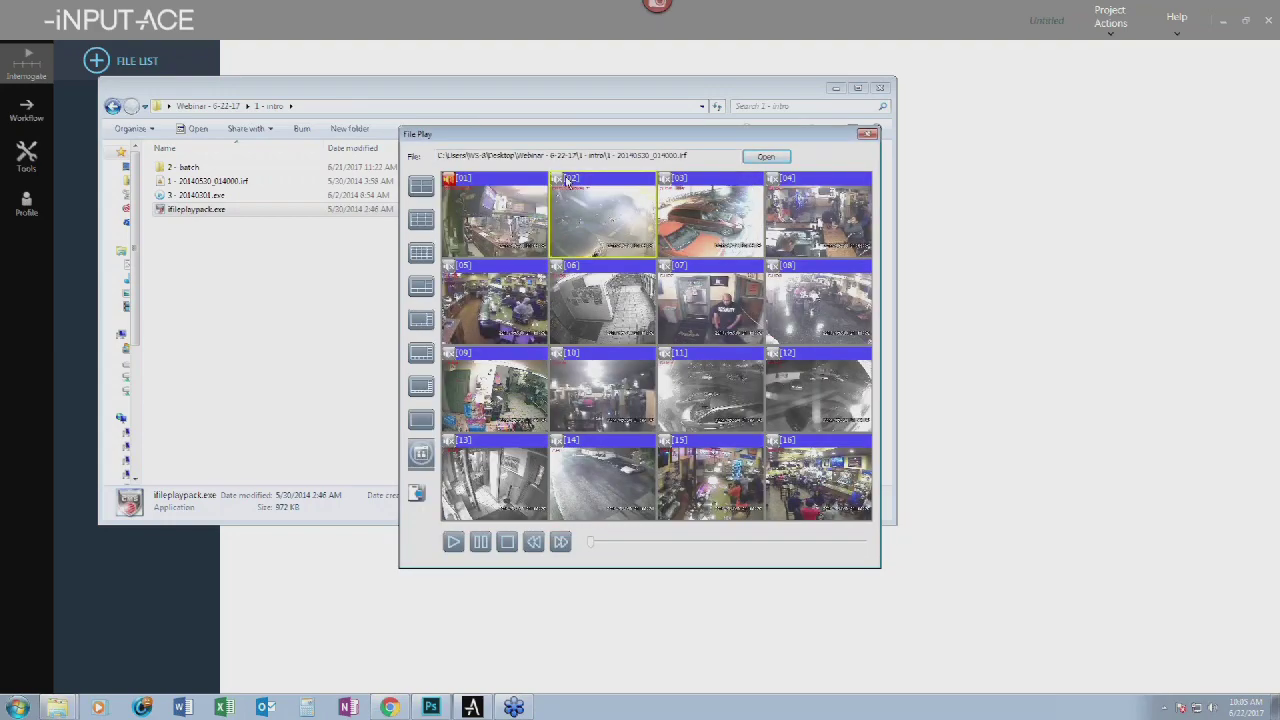
- Enlarge camera 01 from the multi-camera grid to a single view and reposition the File Play window
click(503, 250)
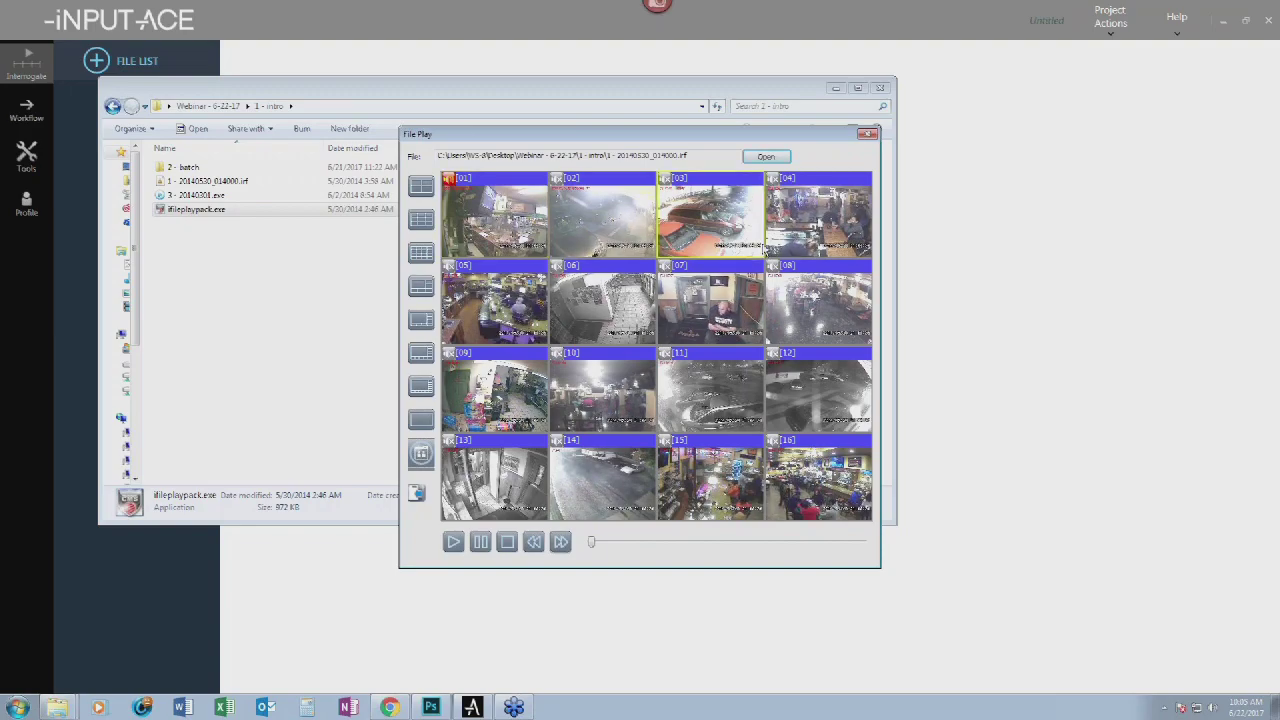
click(554, 483)
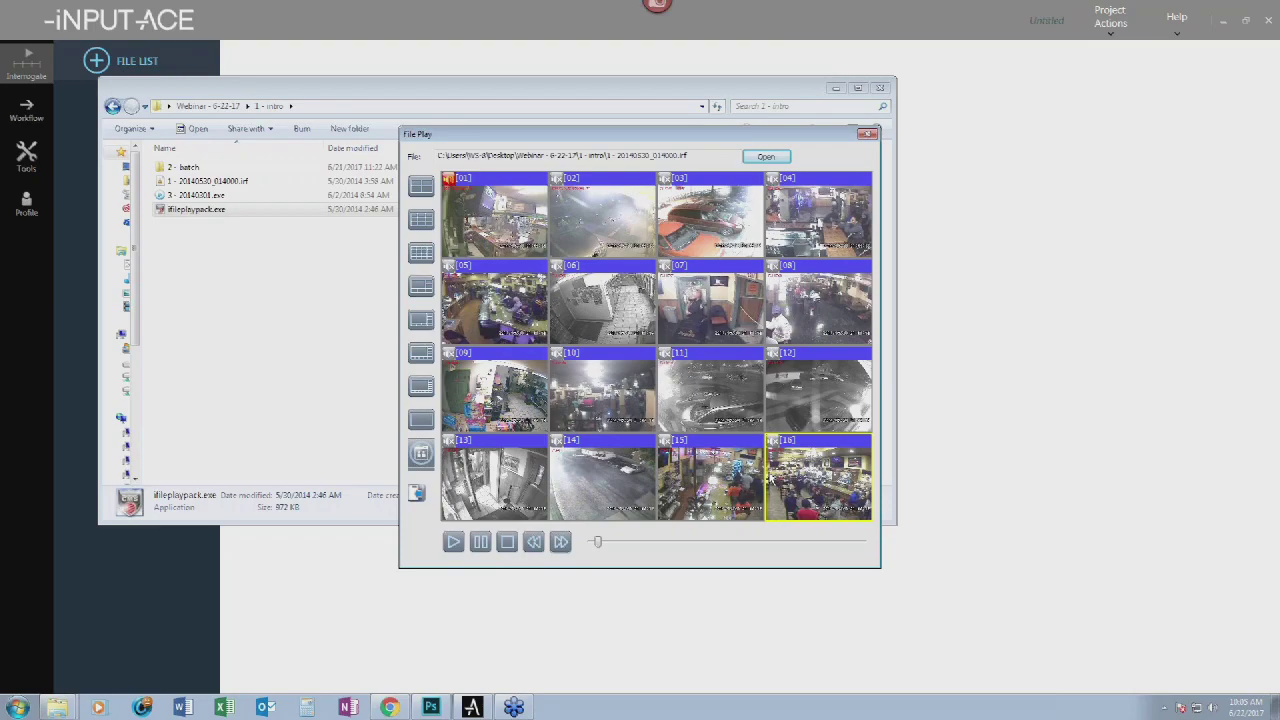
double_click(501, 219)
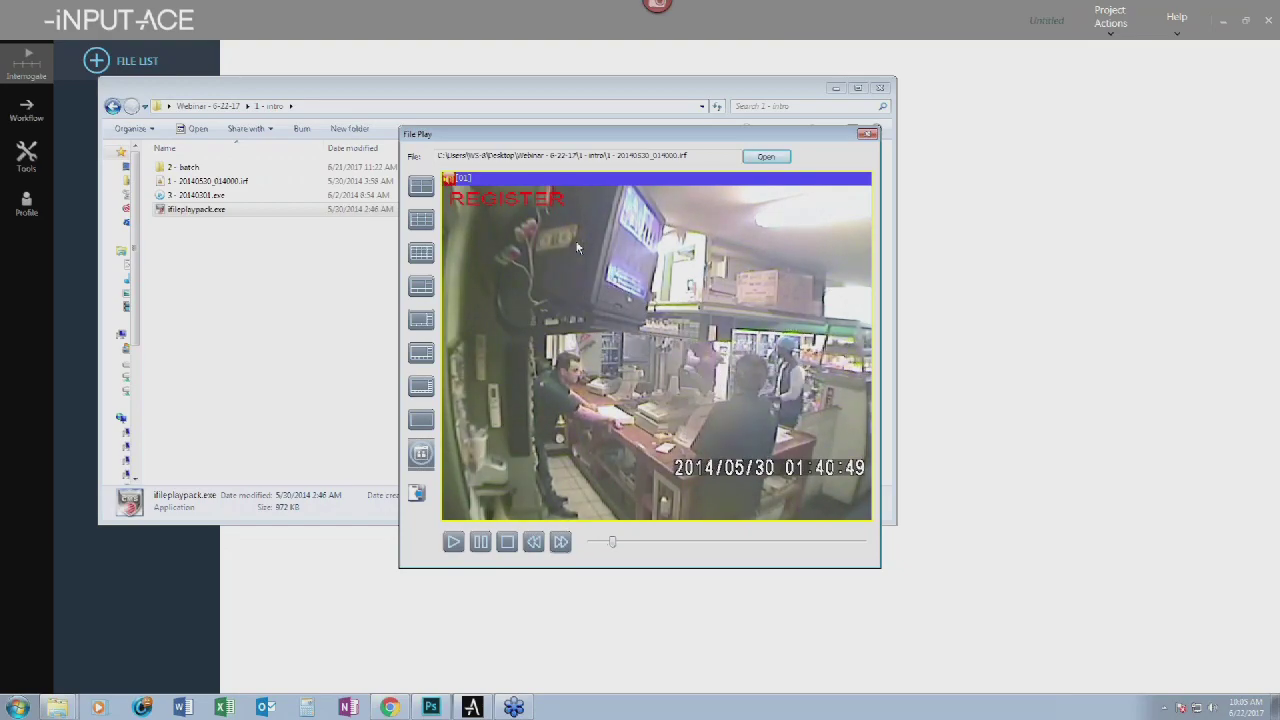
click(536, 355)
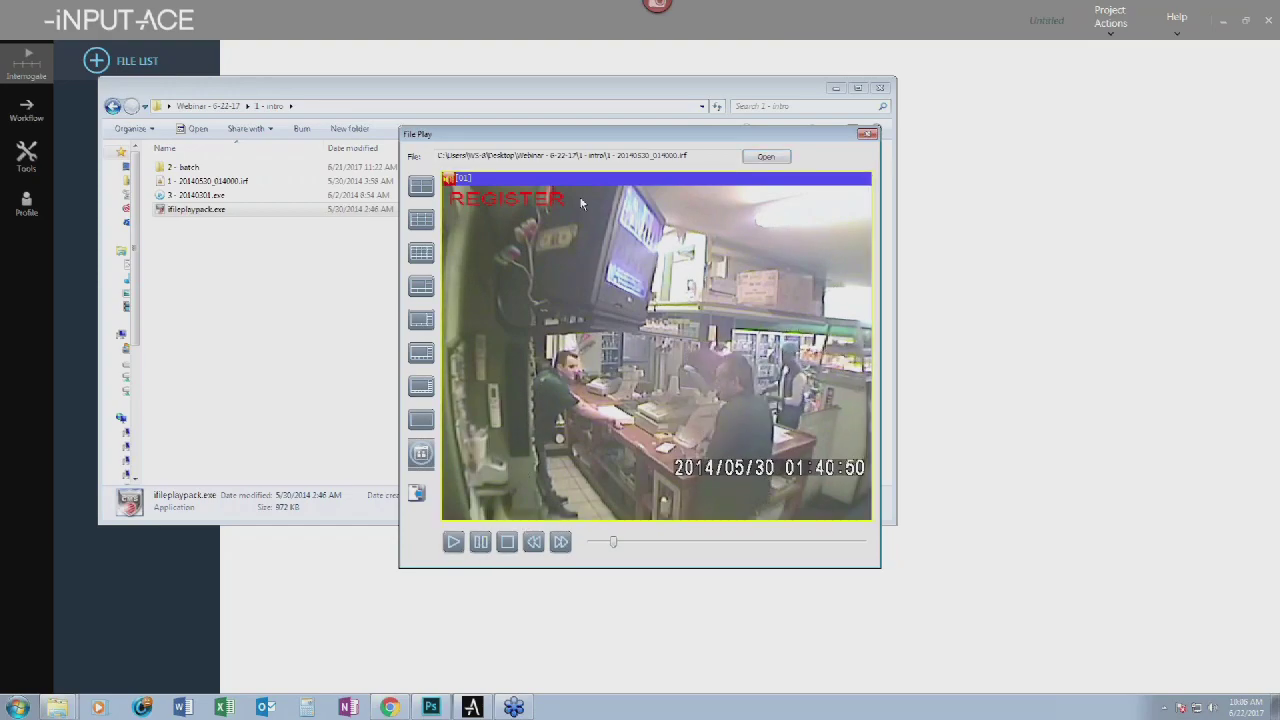
drag(500, 133, 401, 104)
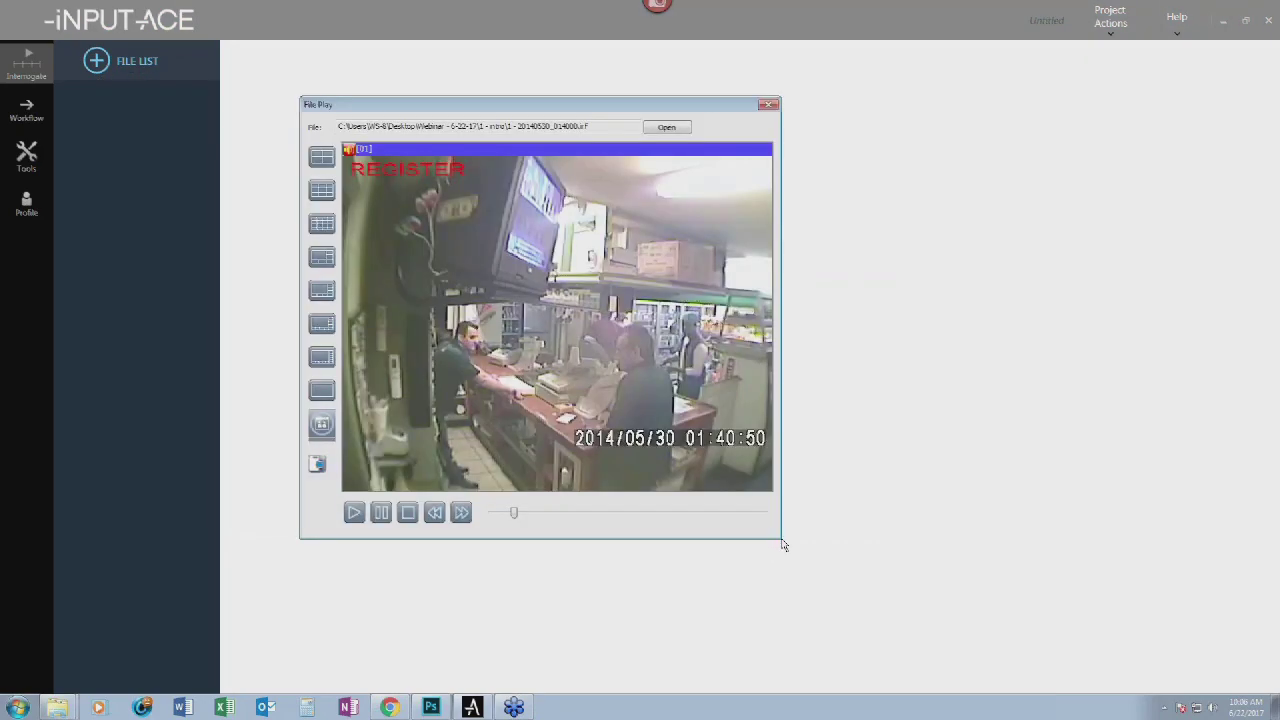
- Test the playback controls on camera 01, including fast forward and stop, and pause at the beginning of the recording
click(355, 513)
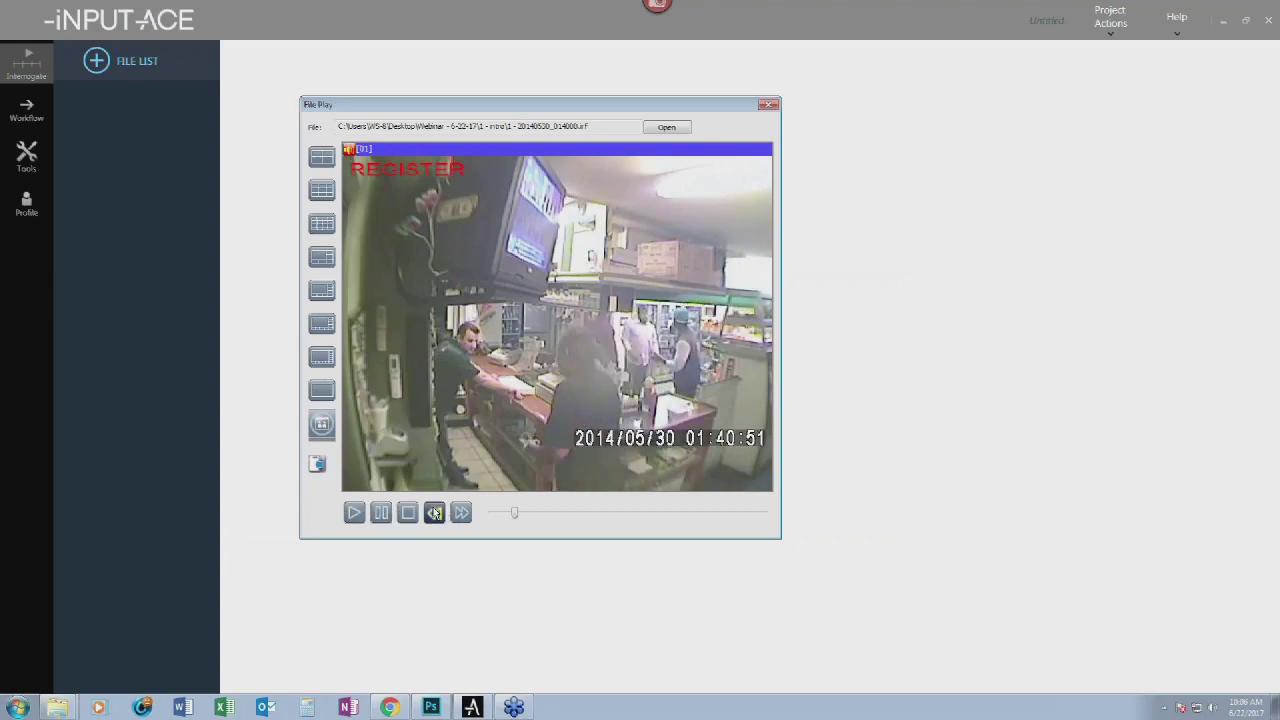
click(460, 513)
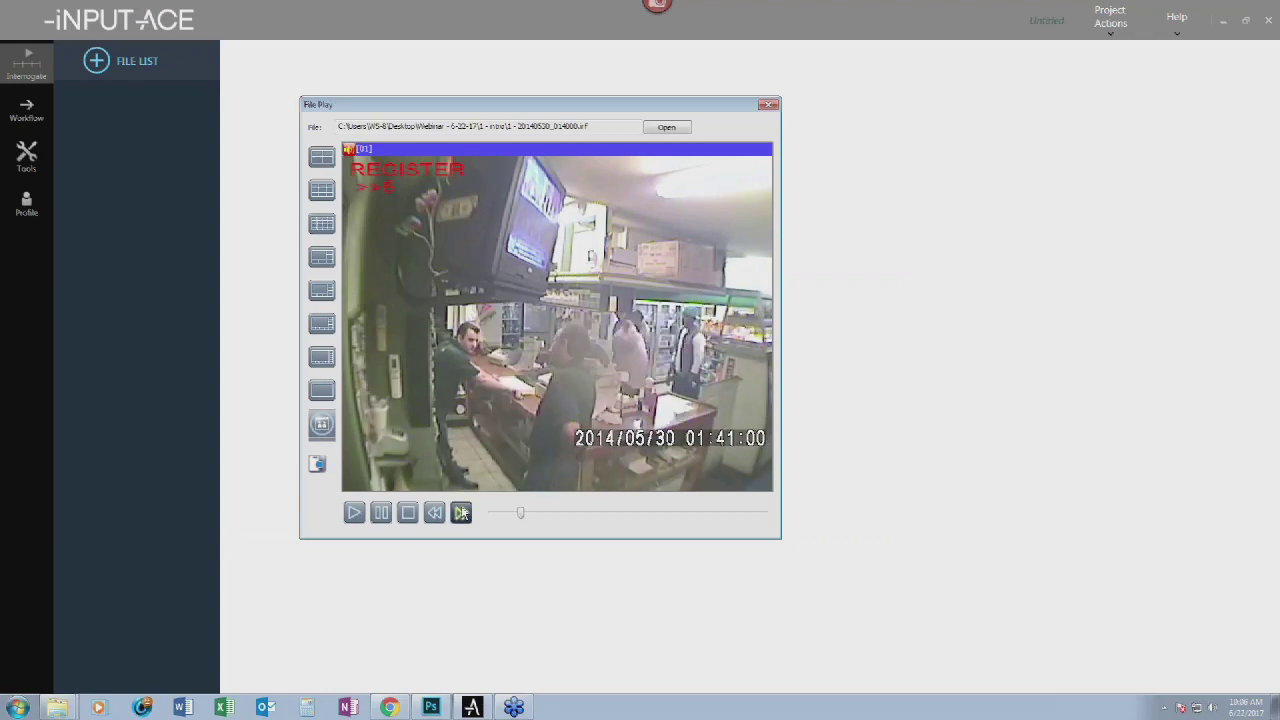
click(461, 513)
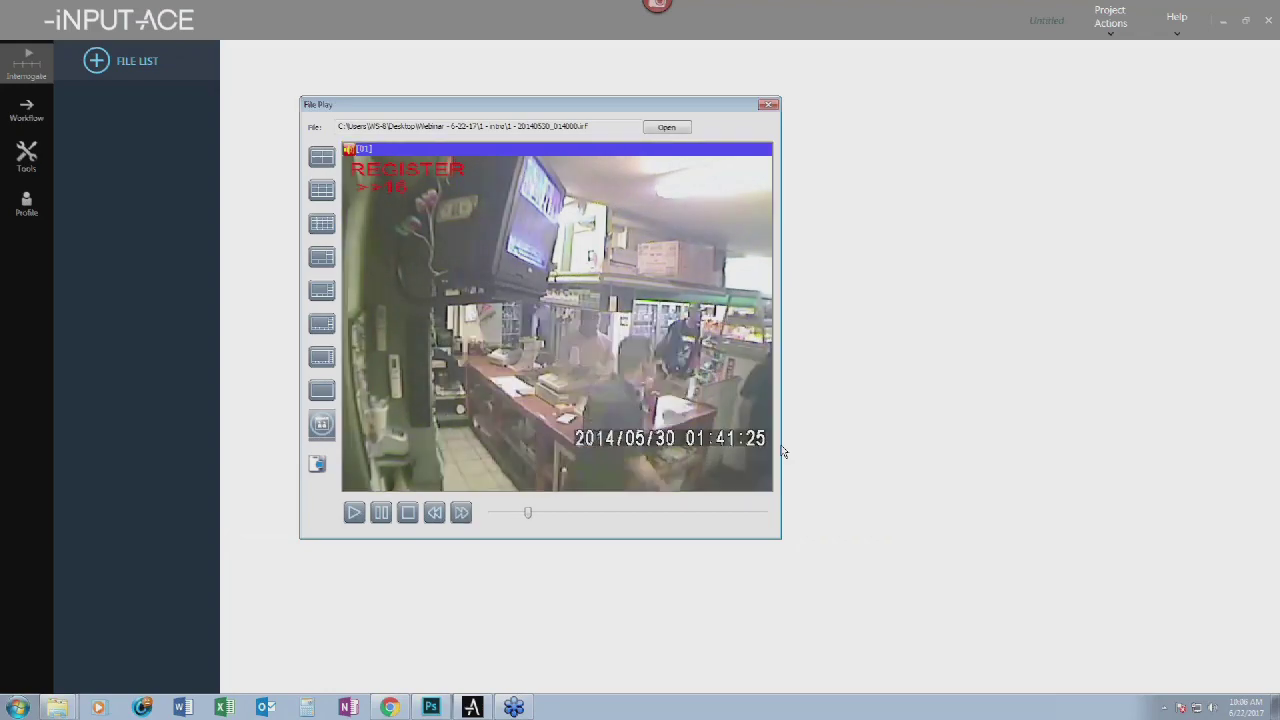
click(408, 512)
click(355, 513)
click(381, 513)
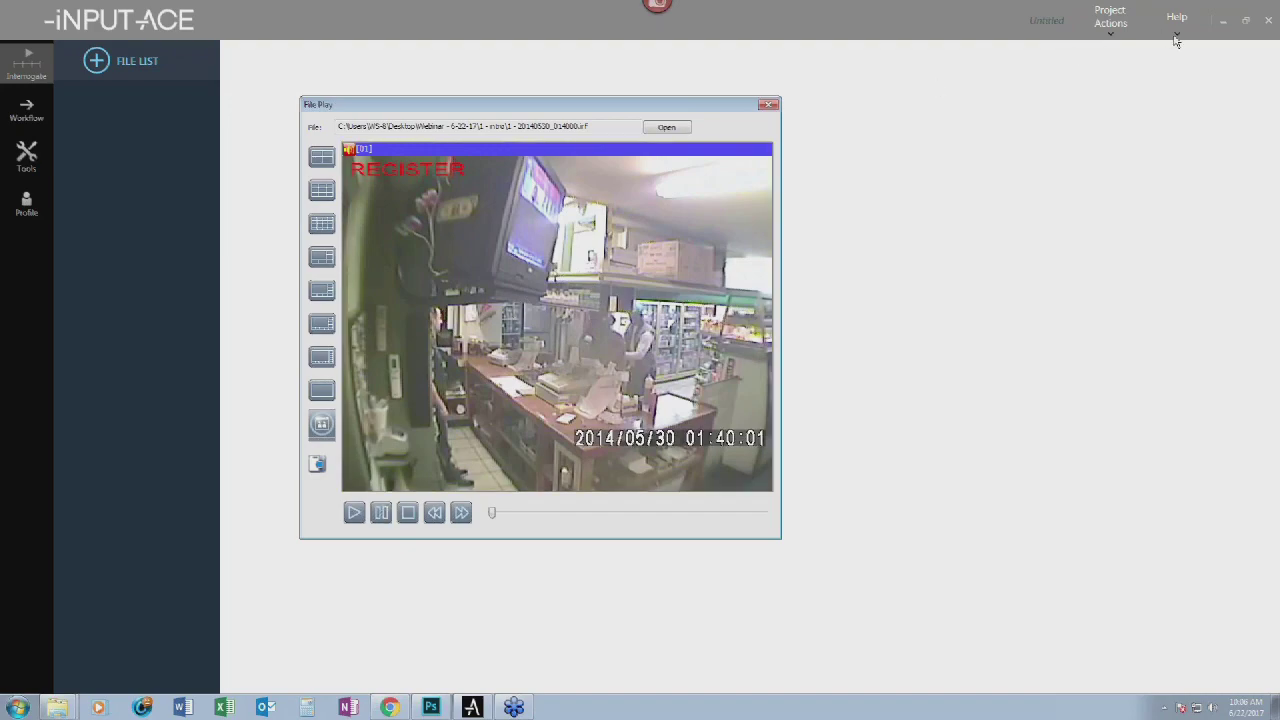
- Minimize iNPUT-ACE, cancel the player's destination-folder selection, and save a snapshot of the paused camera 01 frame
click(1208, 37)
click(1222, 21)
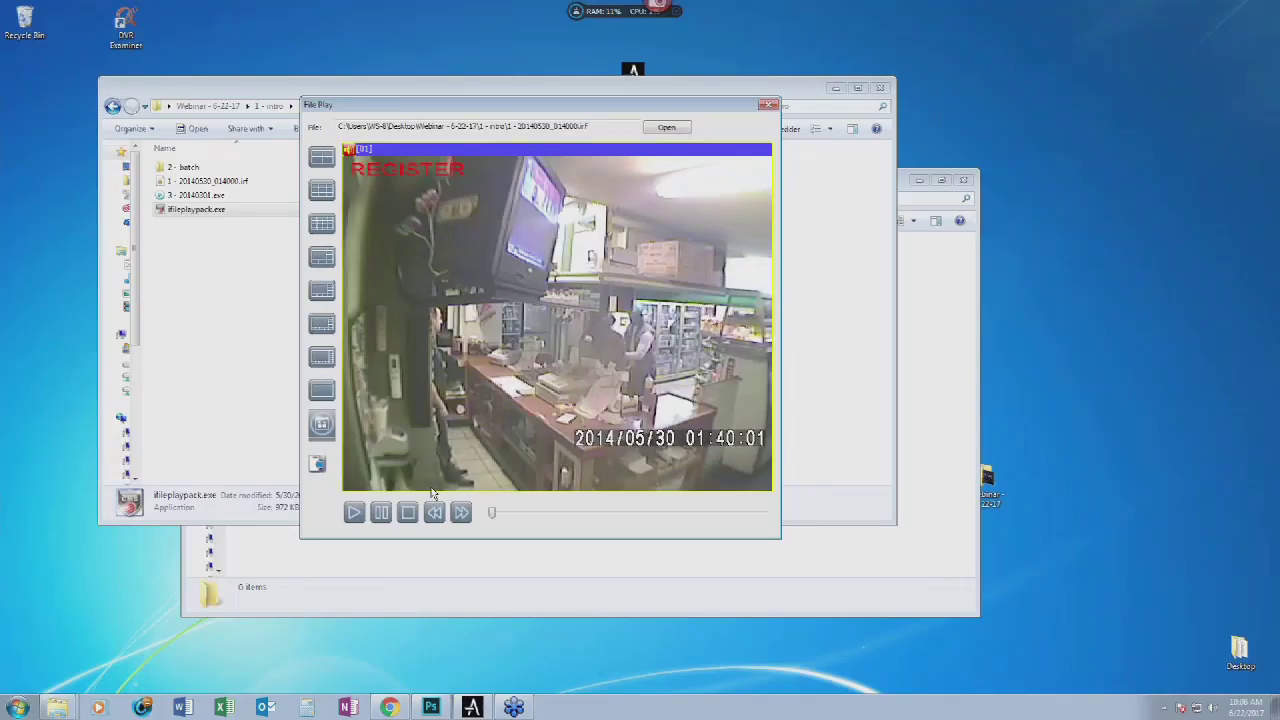
click(318, 464)
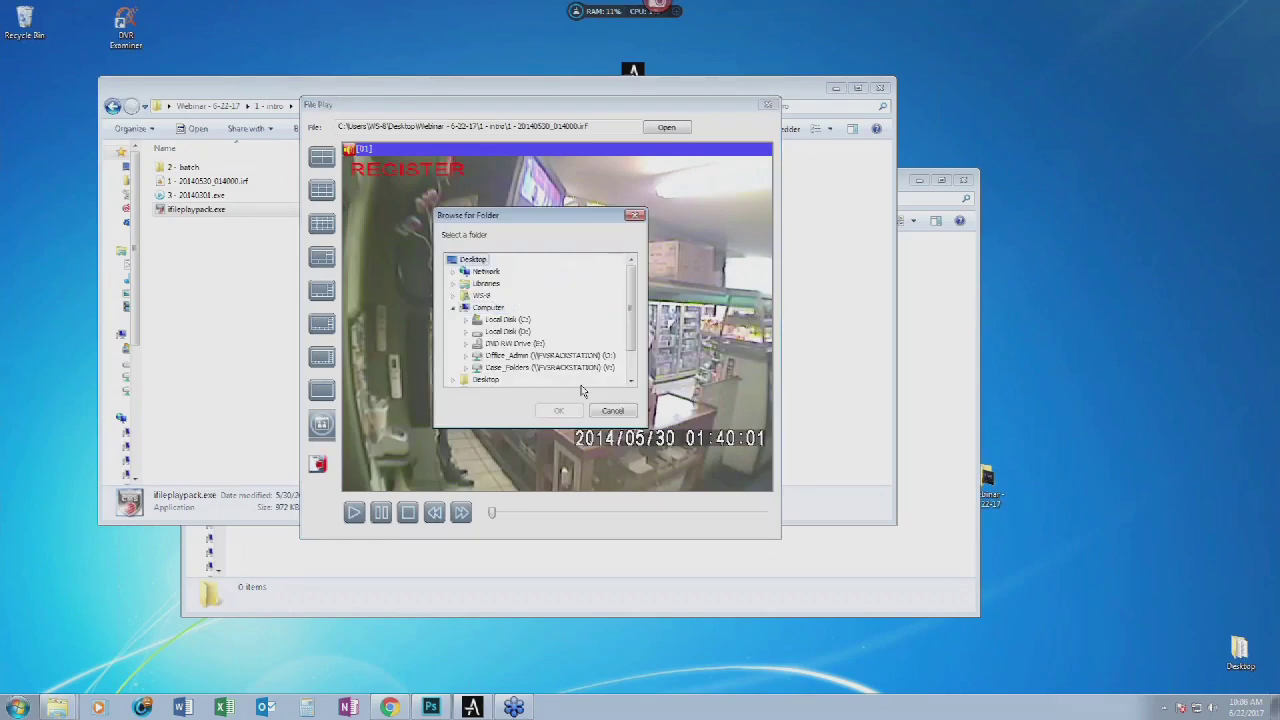
click(600, 413)
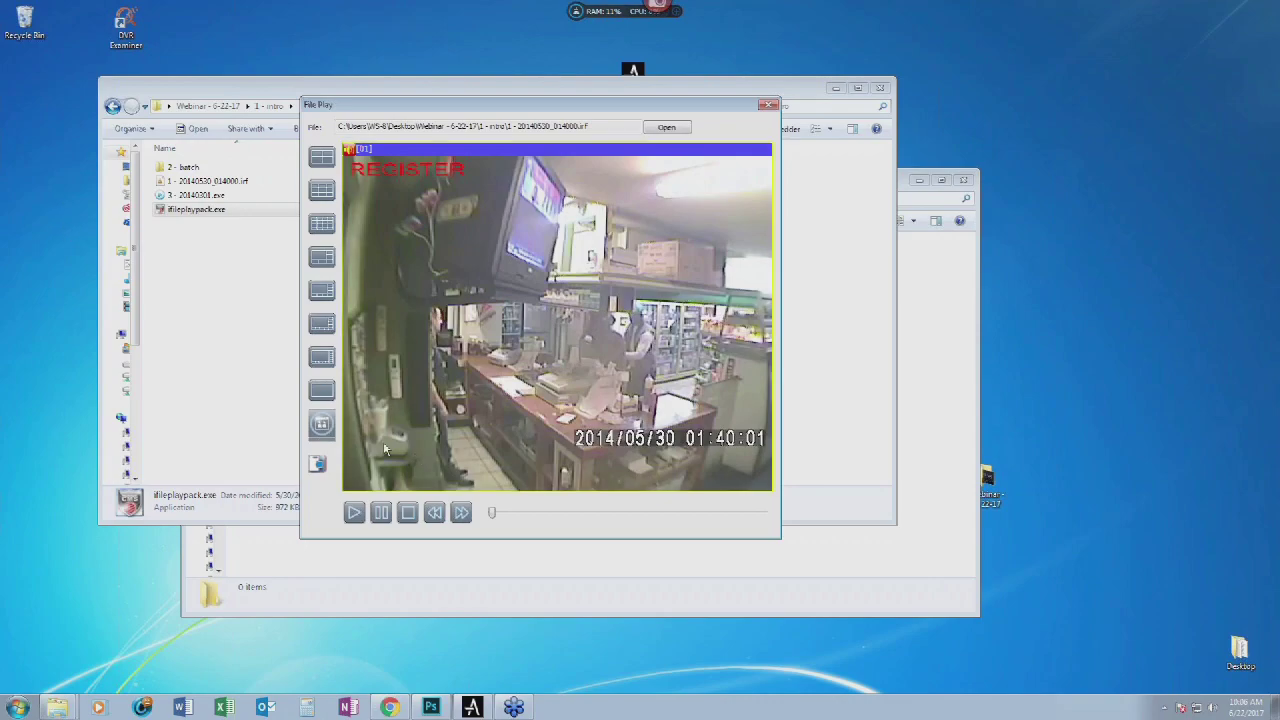
click(322, 424)
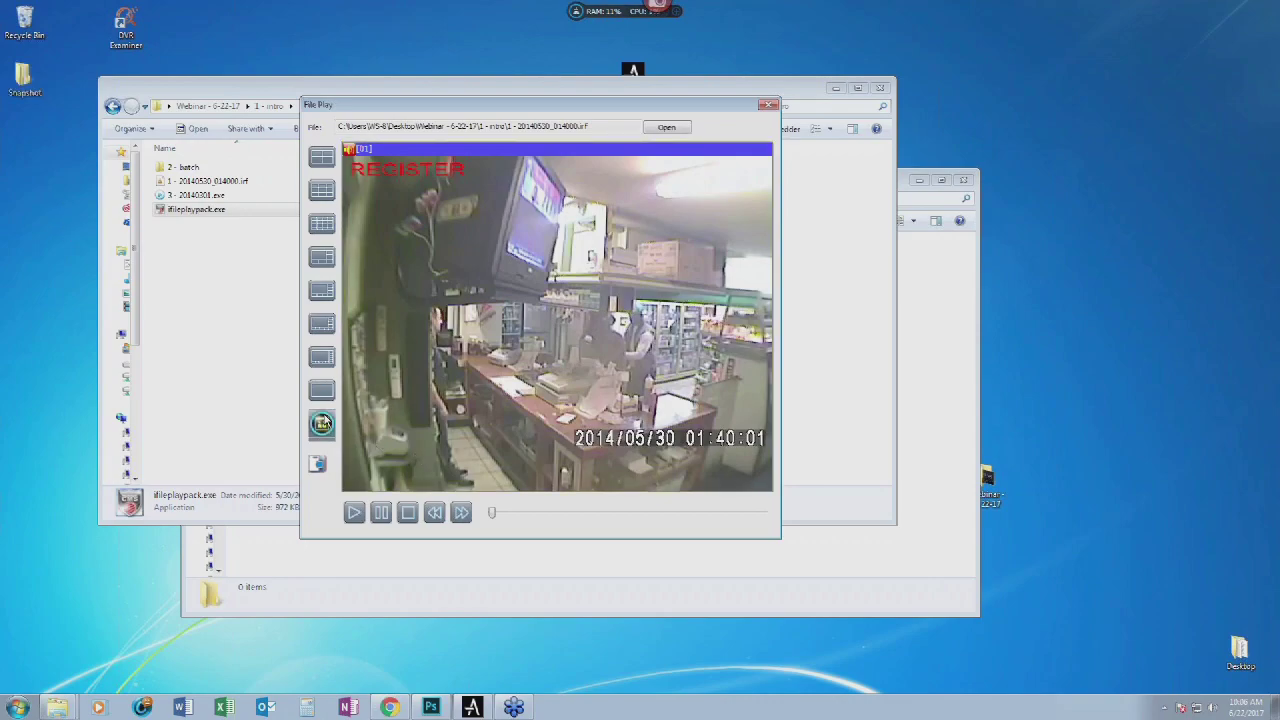
- Open the dated subfolder inside the desktop's Snapshot folder and view Snapshot01.bmp at full screen, closing the viewer again
double_click(23, 78)
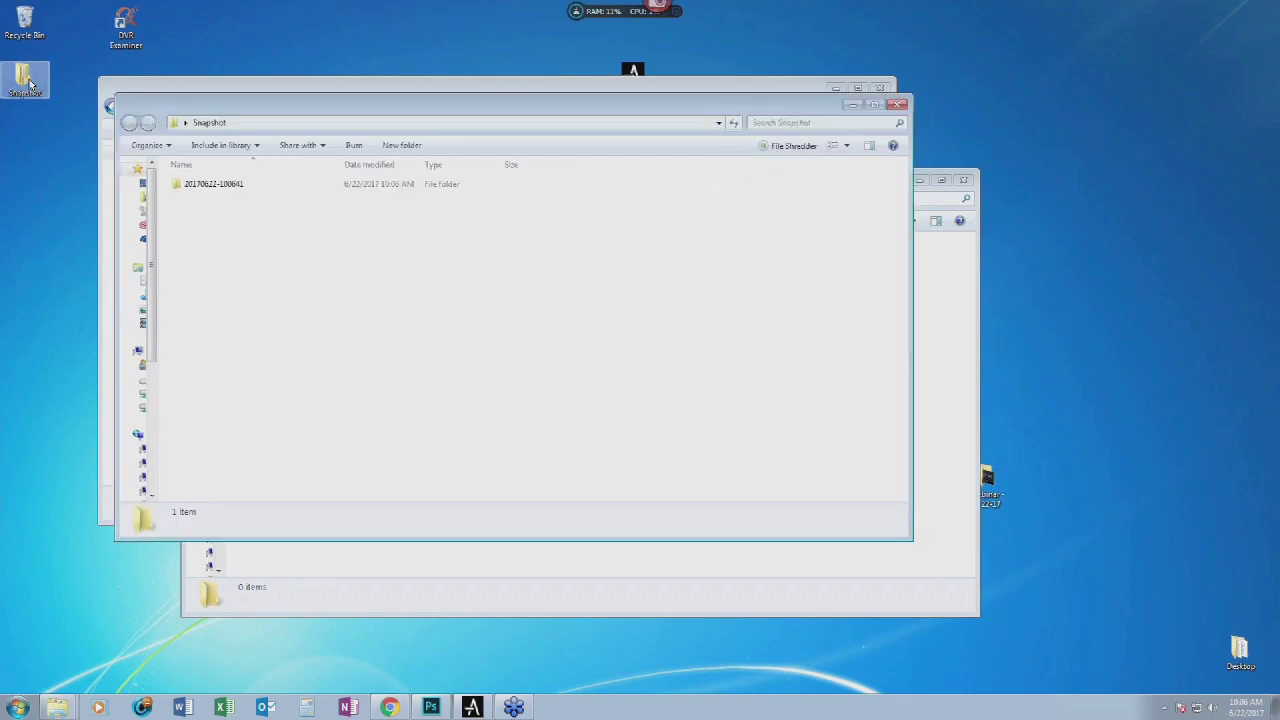
double_click(243, 186)
drag(249, 97, 813, 165)
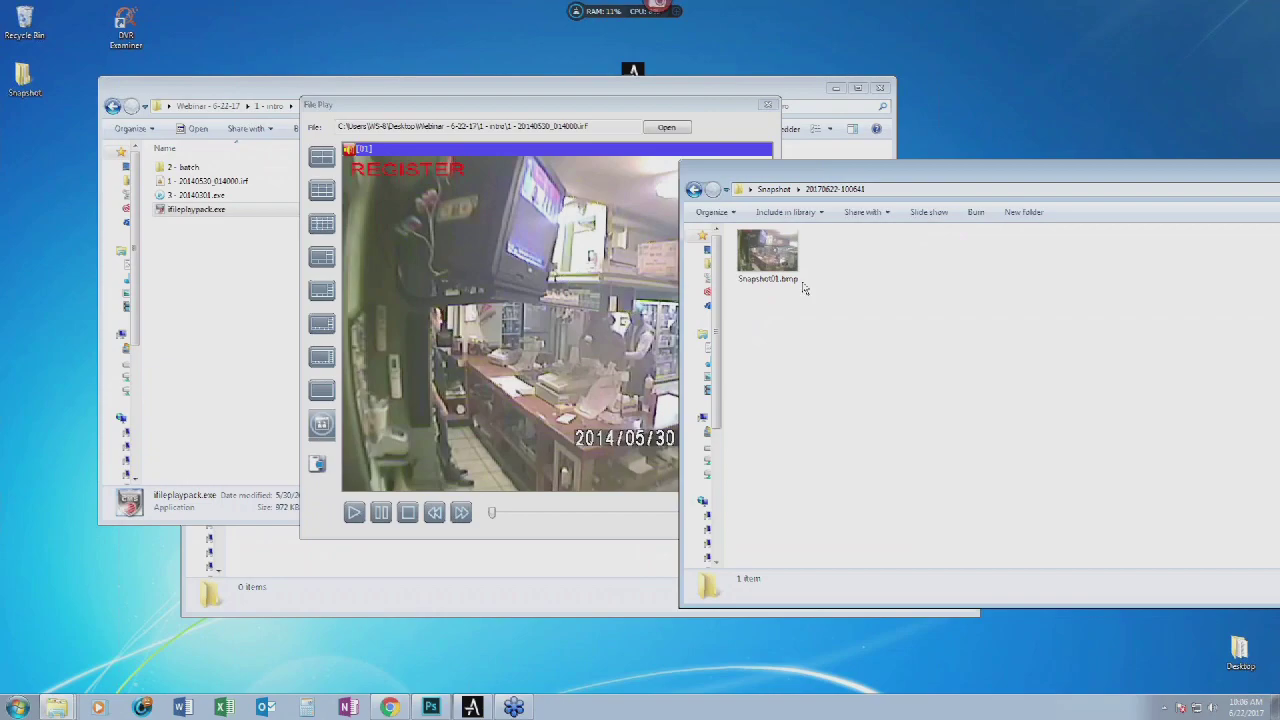
click(770, 260)
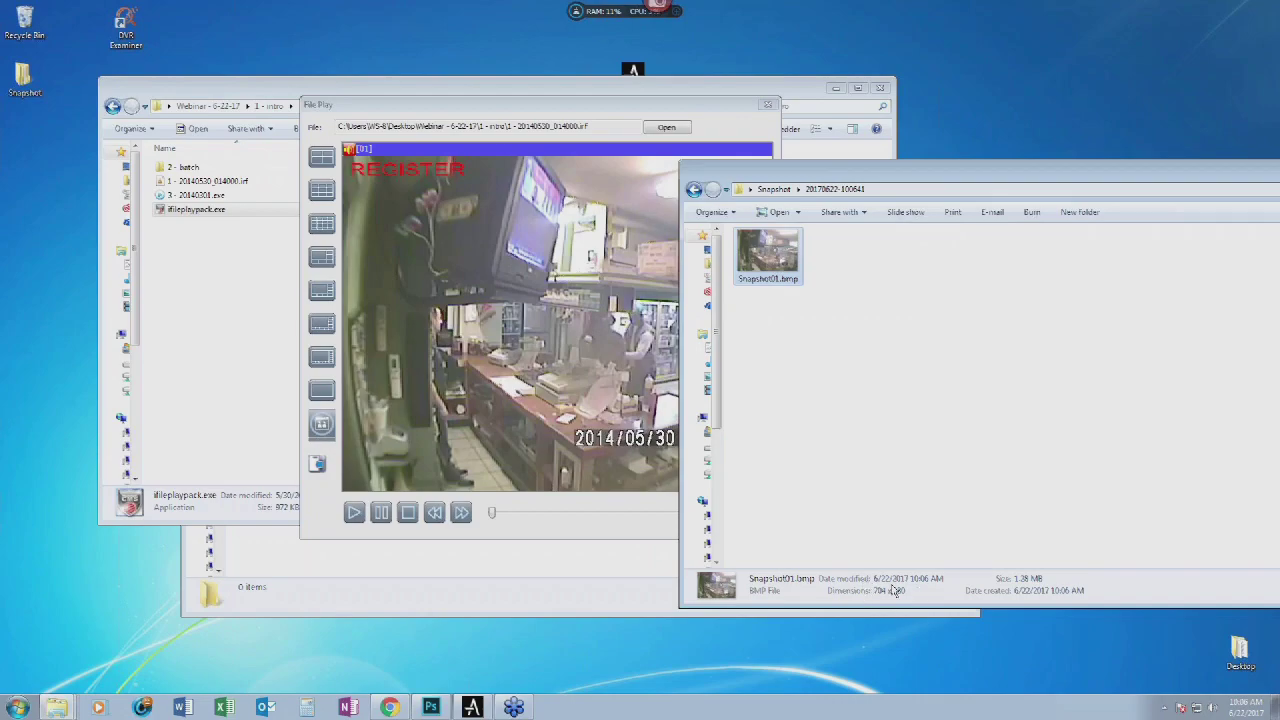
double_click(782, 254)
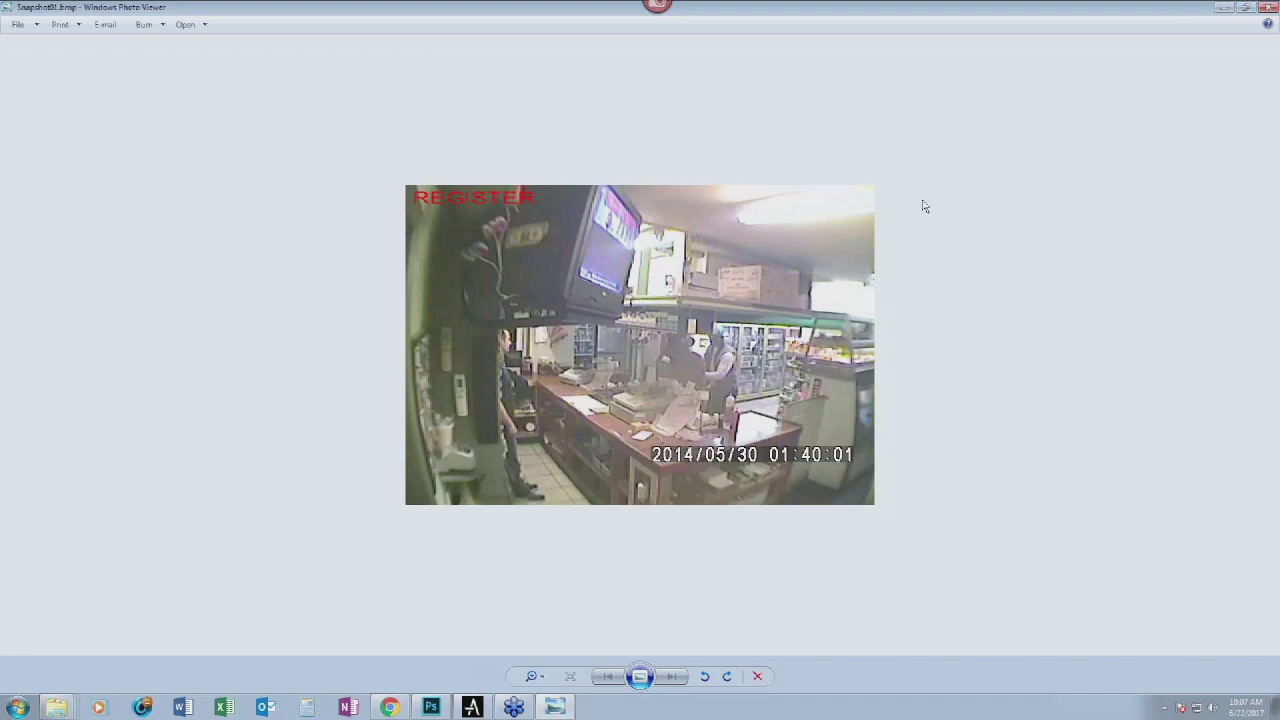
click(1268, 8)
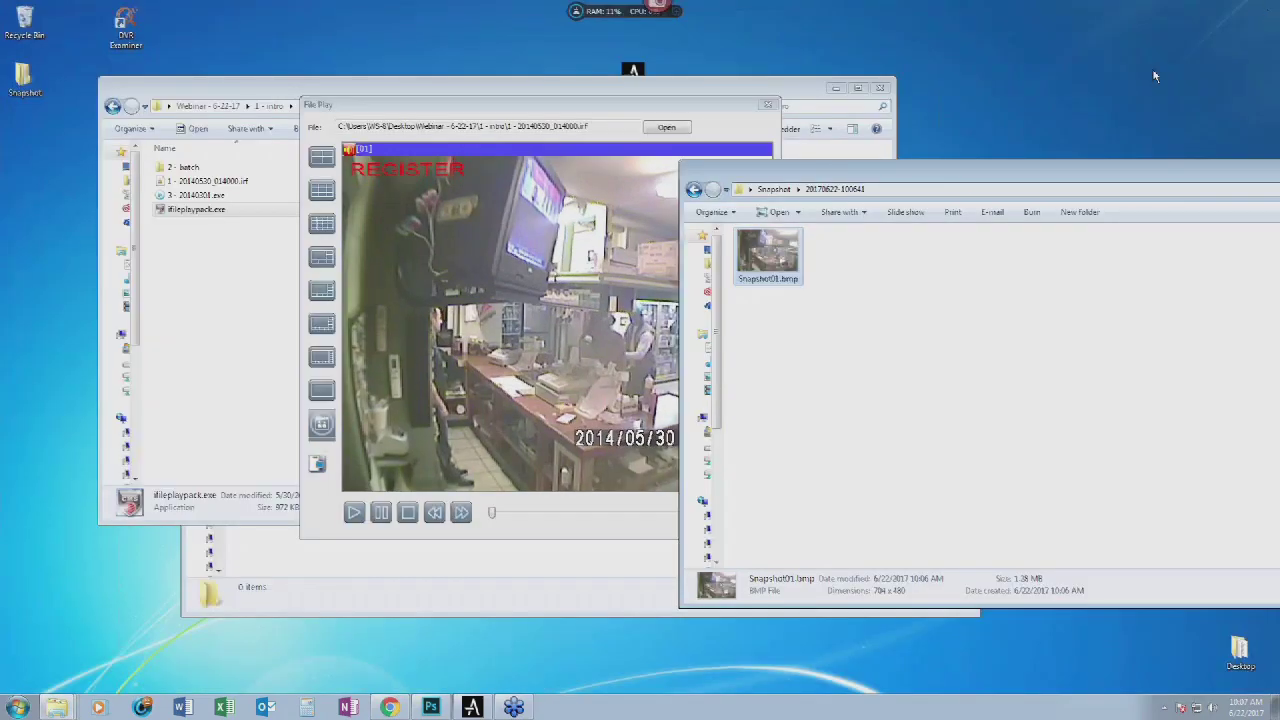
- Place the snapshot folder window beside the player and select Snapshot01.bmp to check its pixel dimensions
drag(775, 178, 933, 130)
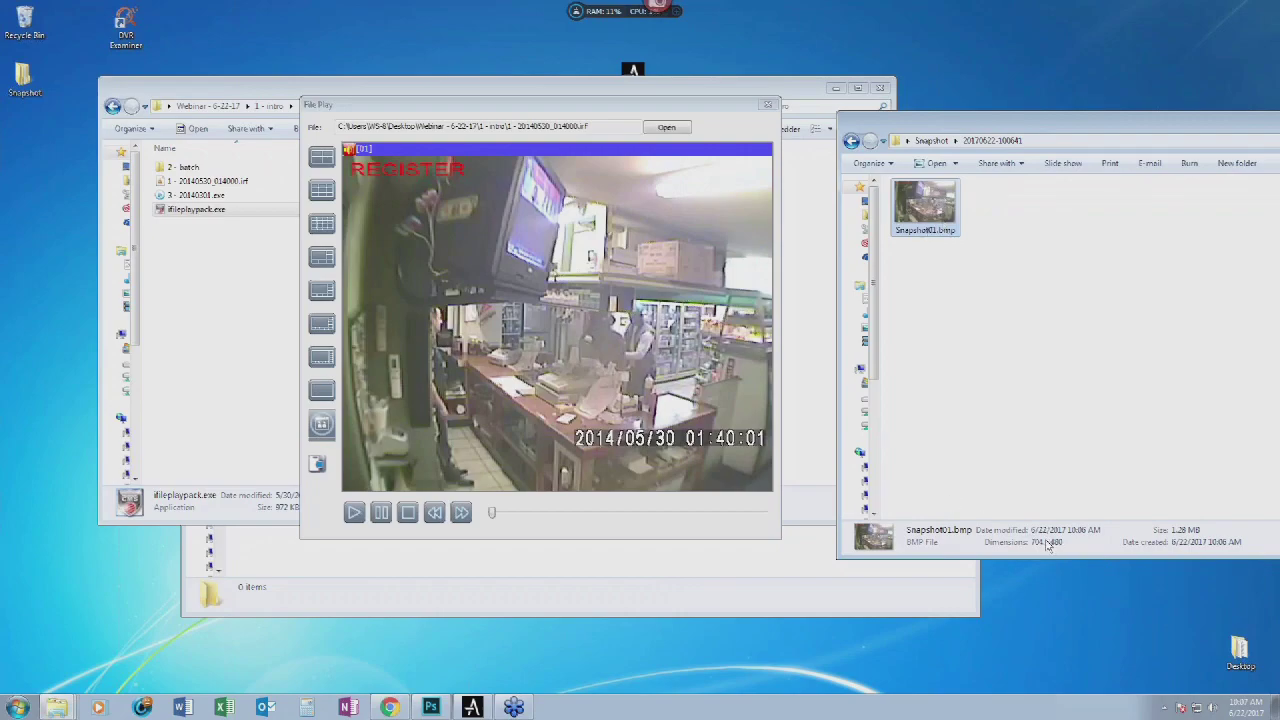
click(973, 329)
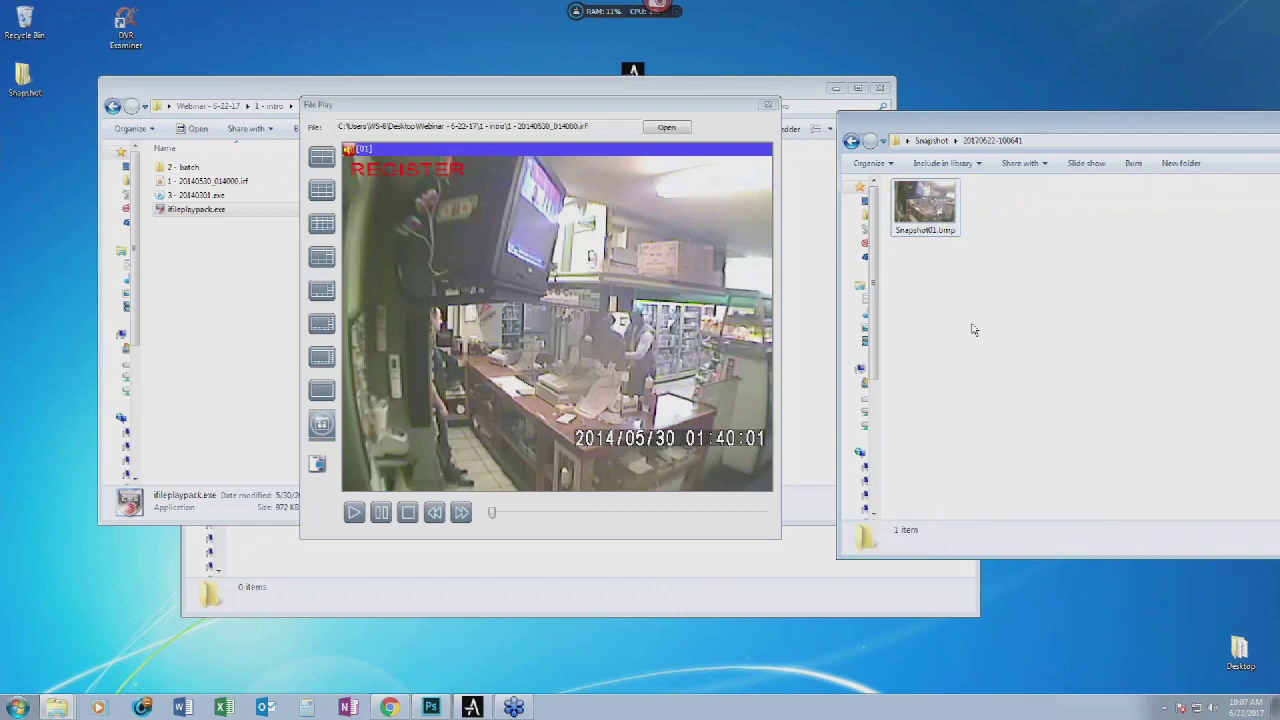
click(940, 212)
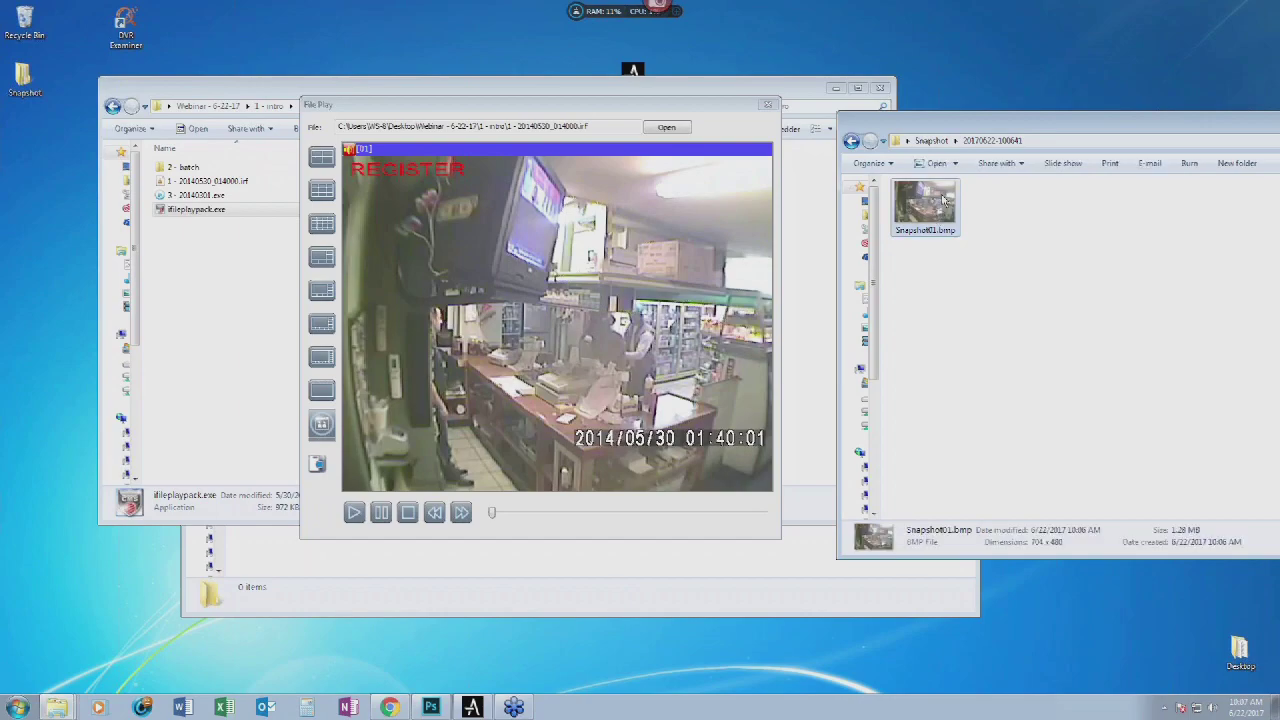
- Check the size of the player's displayed video image with a screen-capture selection, cancelling the capture
click(680, 255)
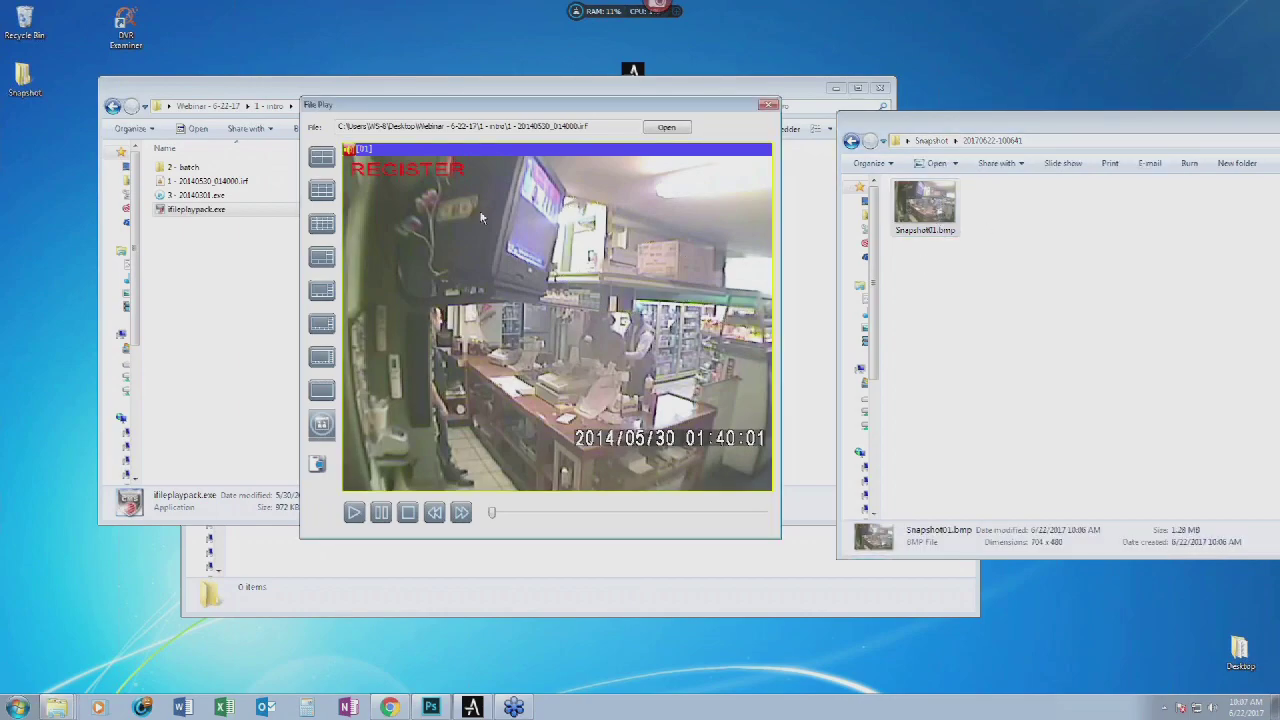
key(Print)
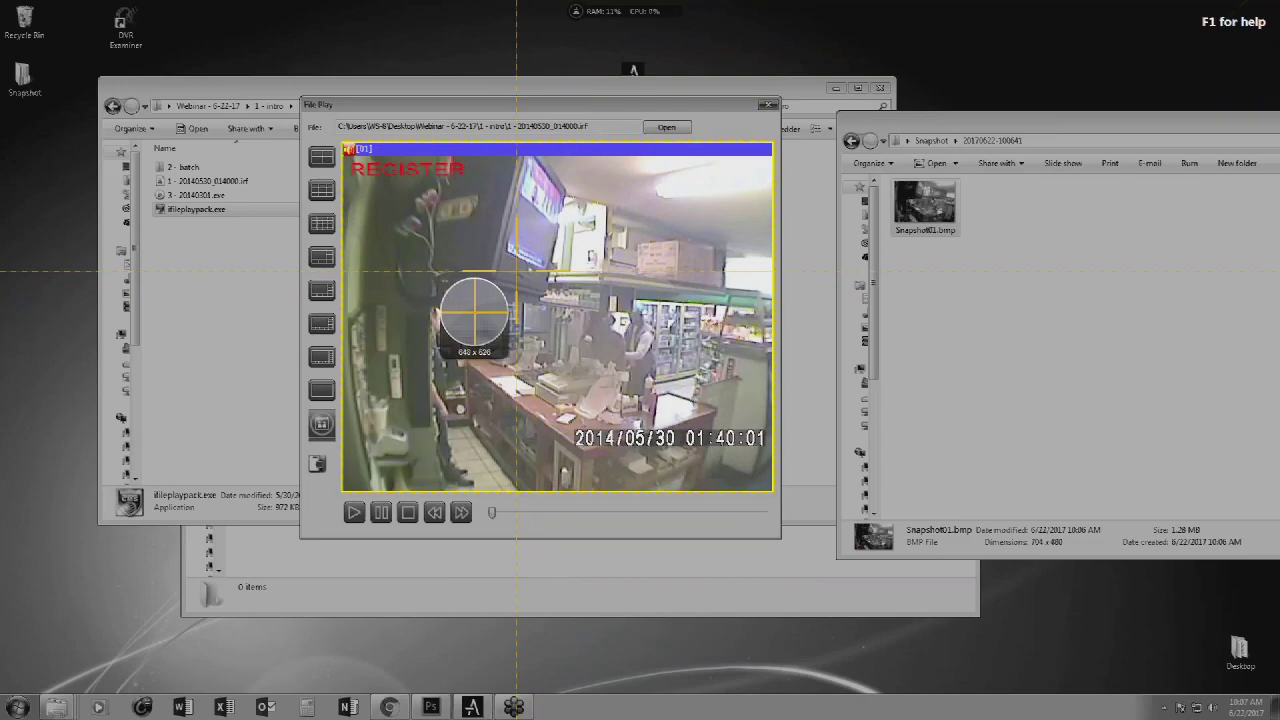
key(Escape)
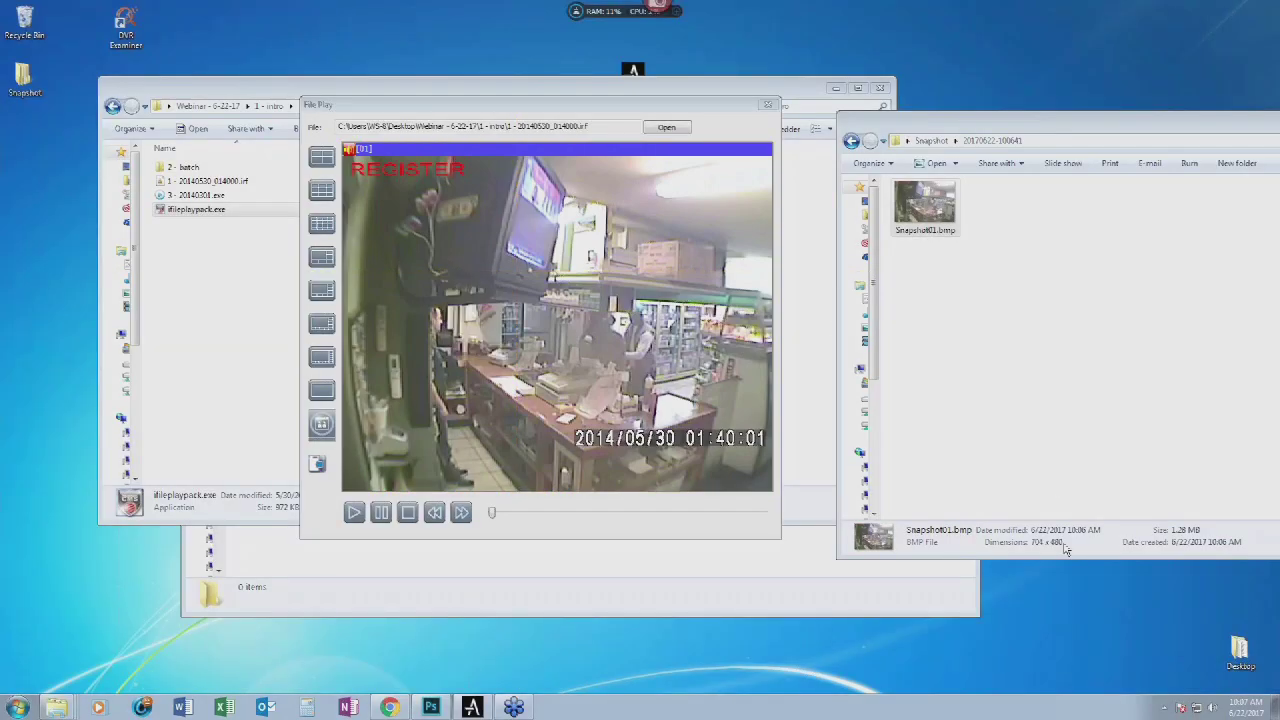
- Reposition the File Play window to compare its displayed image with Snapshot01.bmp in the neighbouring folder window
drag(395, 106, 313, 104)
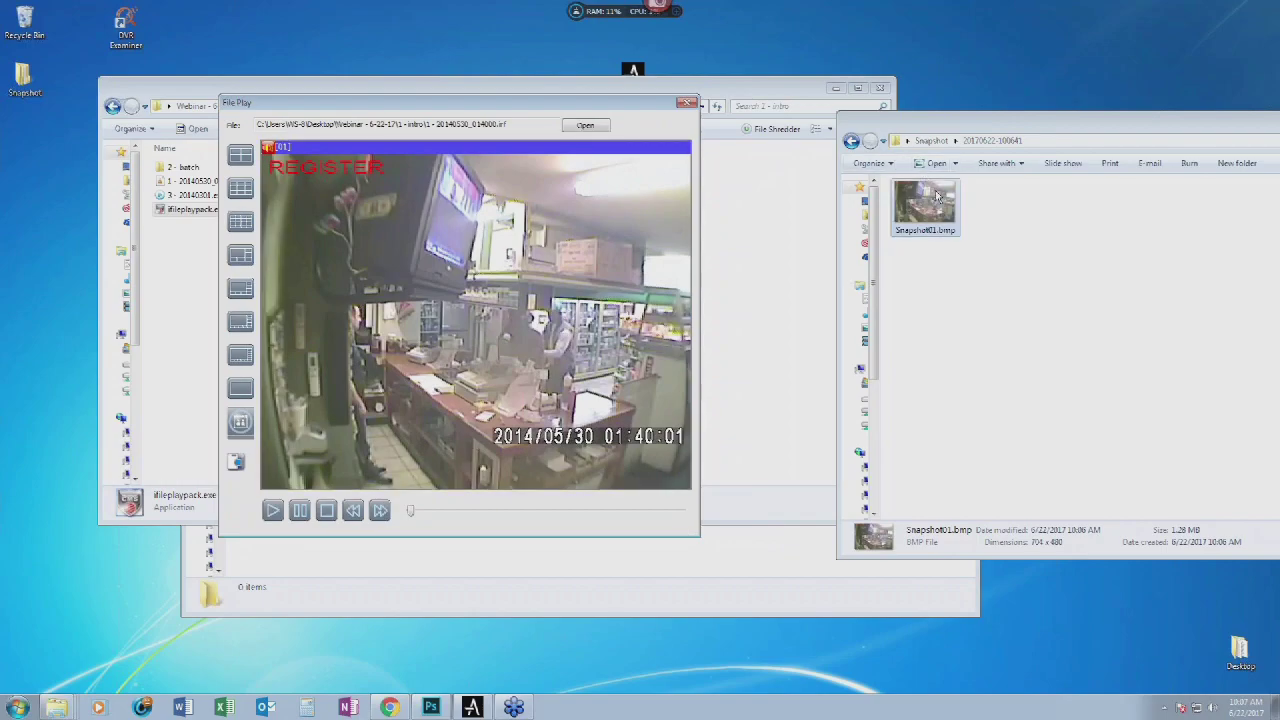
click(509, 284)
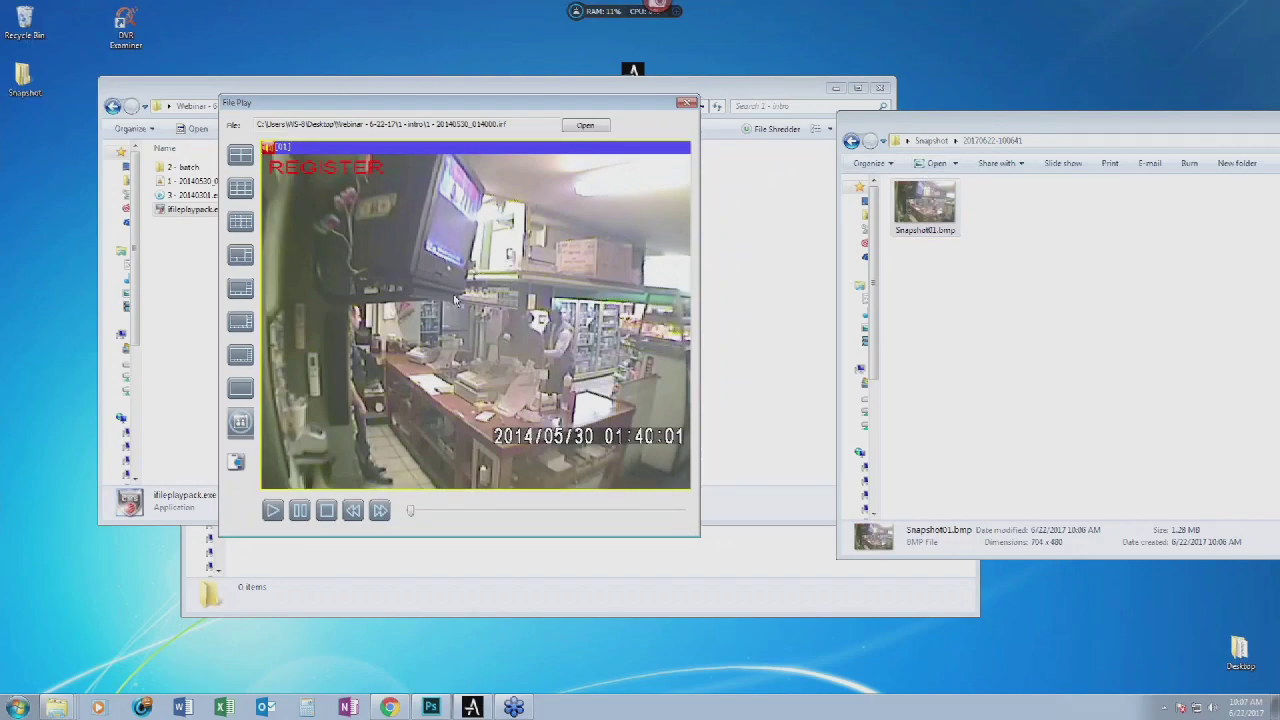
drag(470, 110, 524, 139)
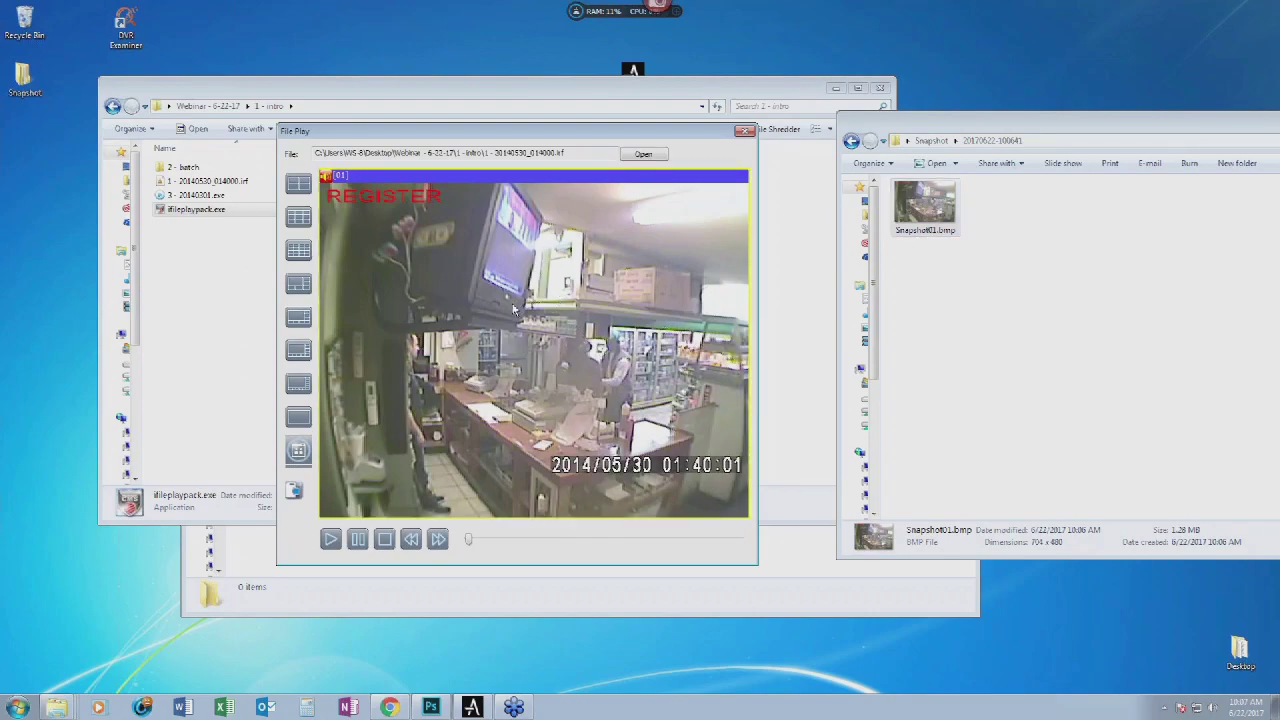
- Nudge the File Play window aside and play a short stretch of the camera 01 footage
drag(560, 131, 568, 131)
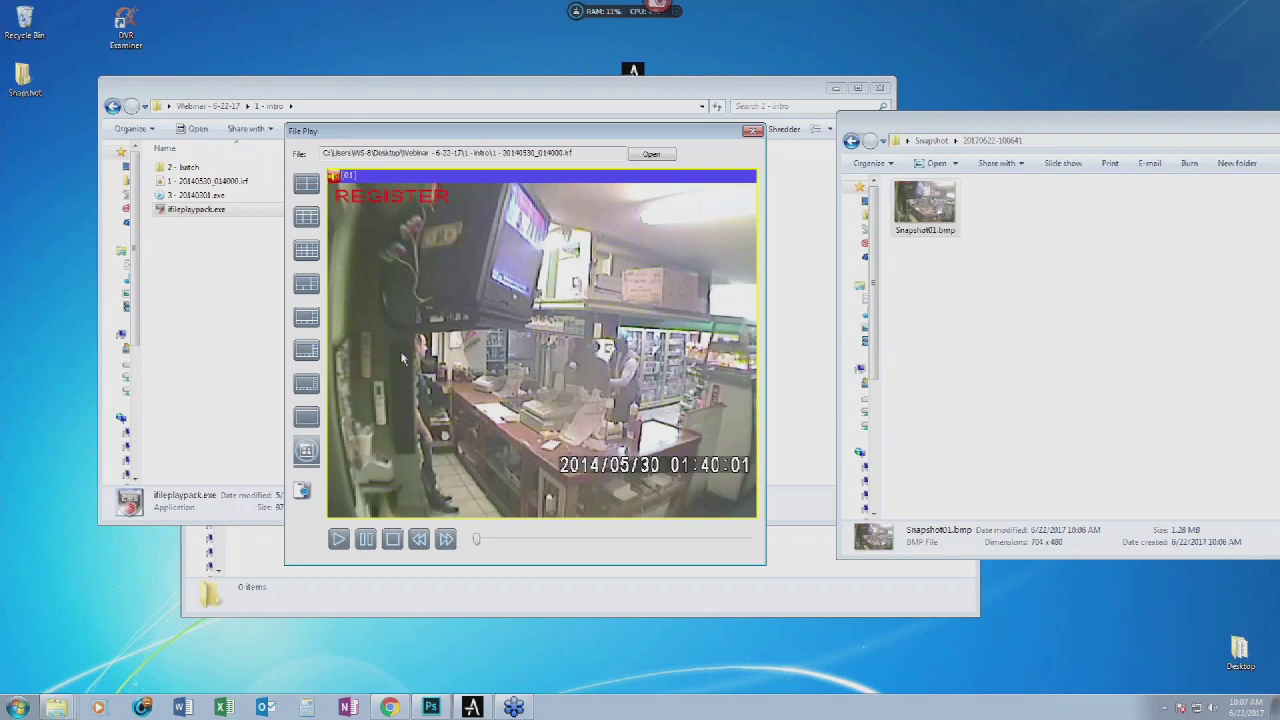
click(338, 539)
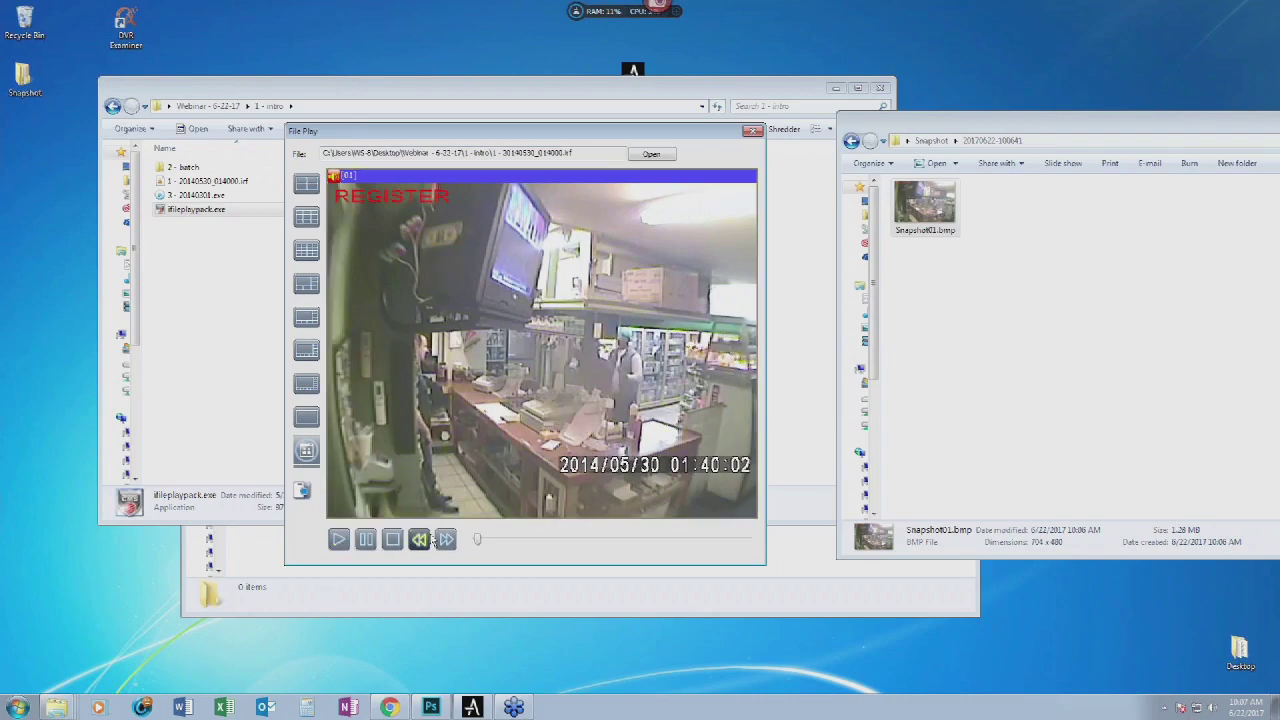
click(604, 347)
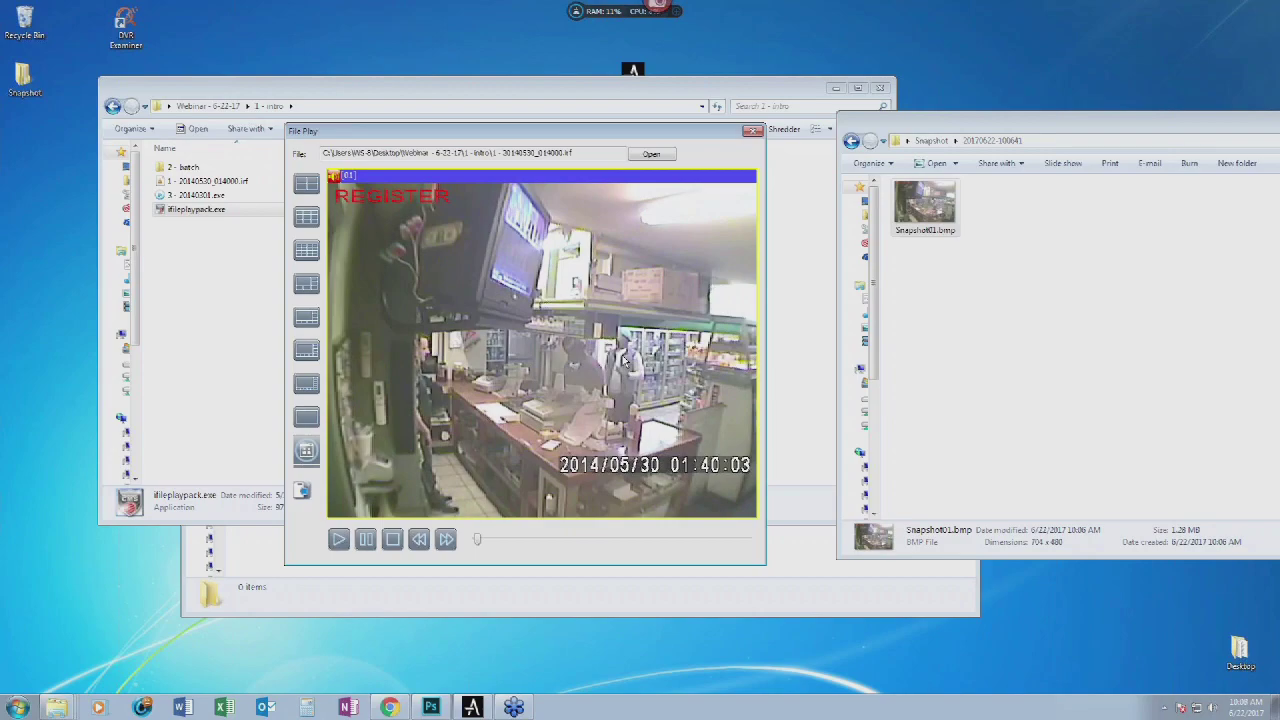
- Play and pause page 1 of the nine-camera grid, and close File Play, cancelling the compatibility prompt
click(300, 217)
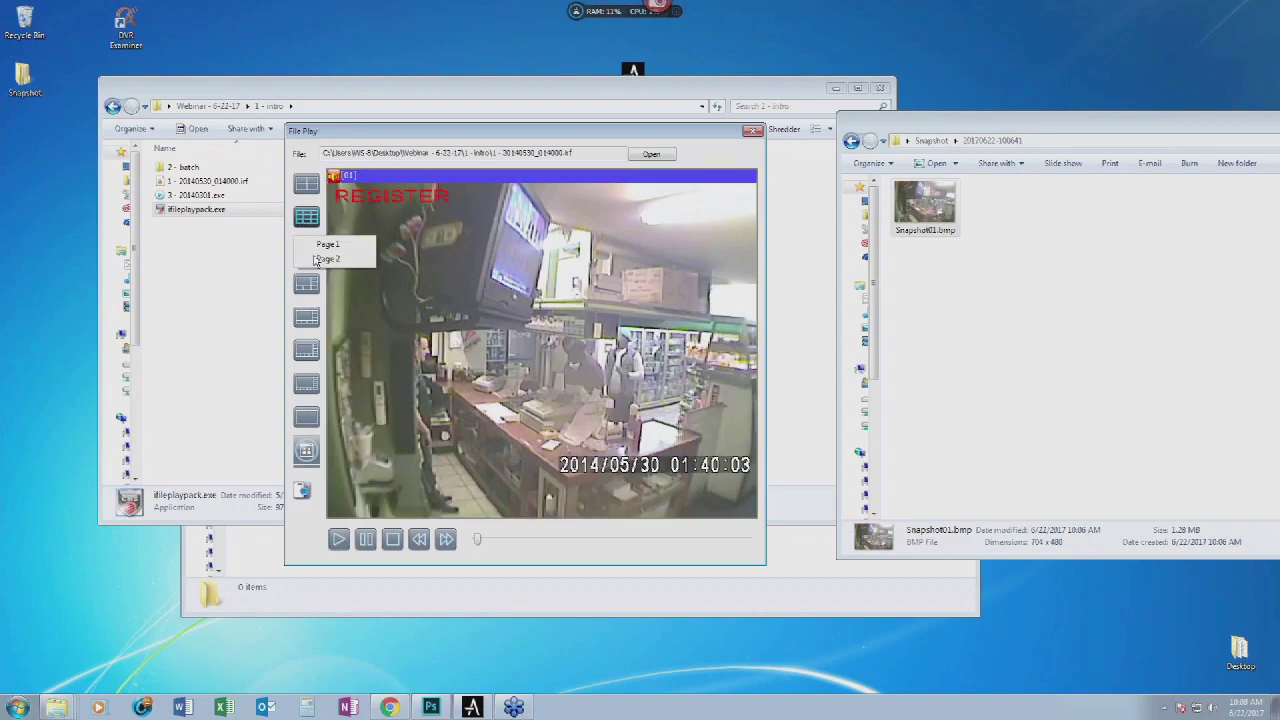
click(329, 245)
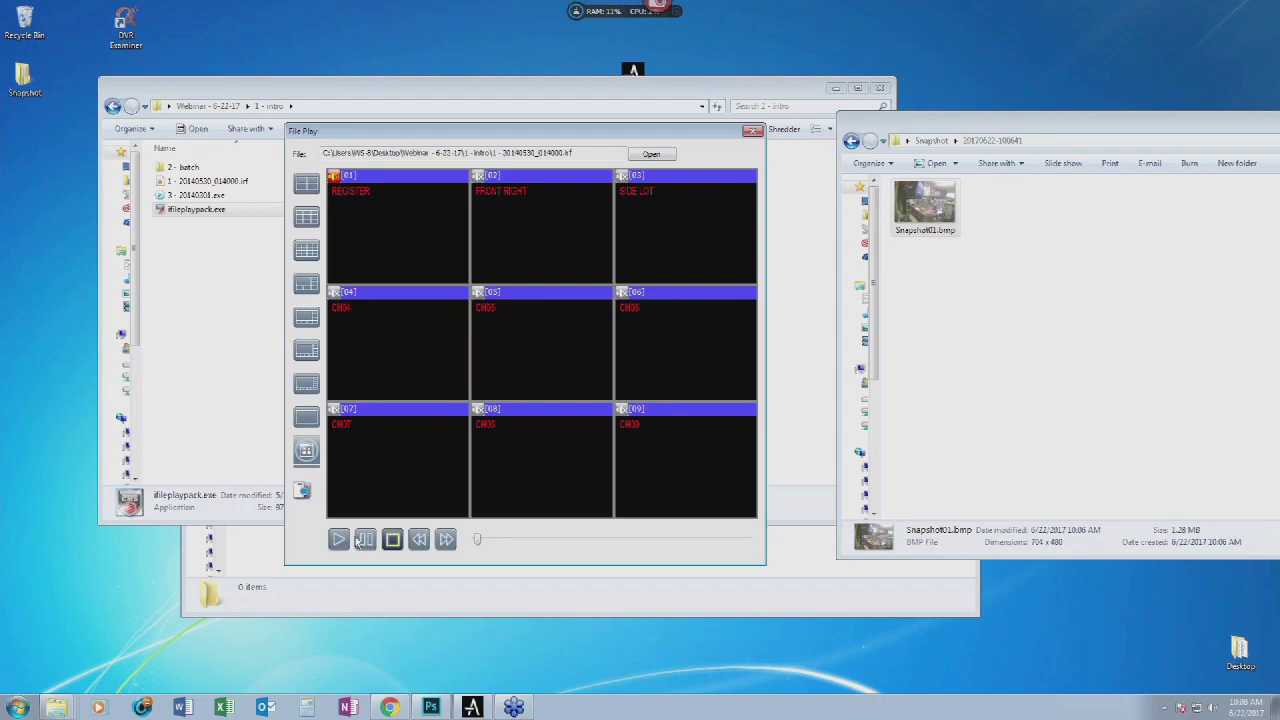
click(357, 540)
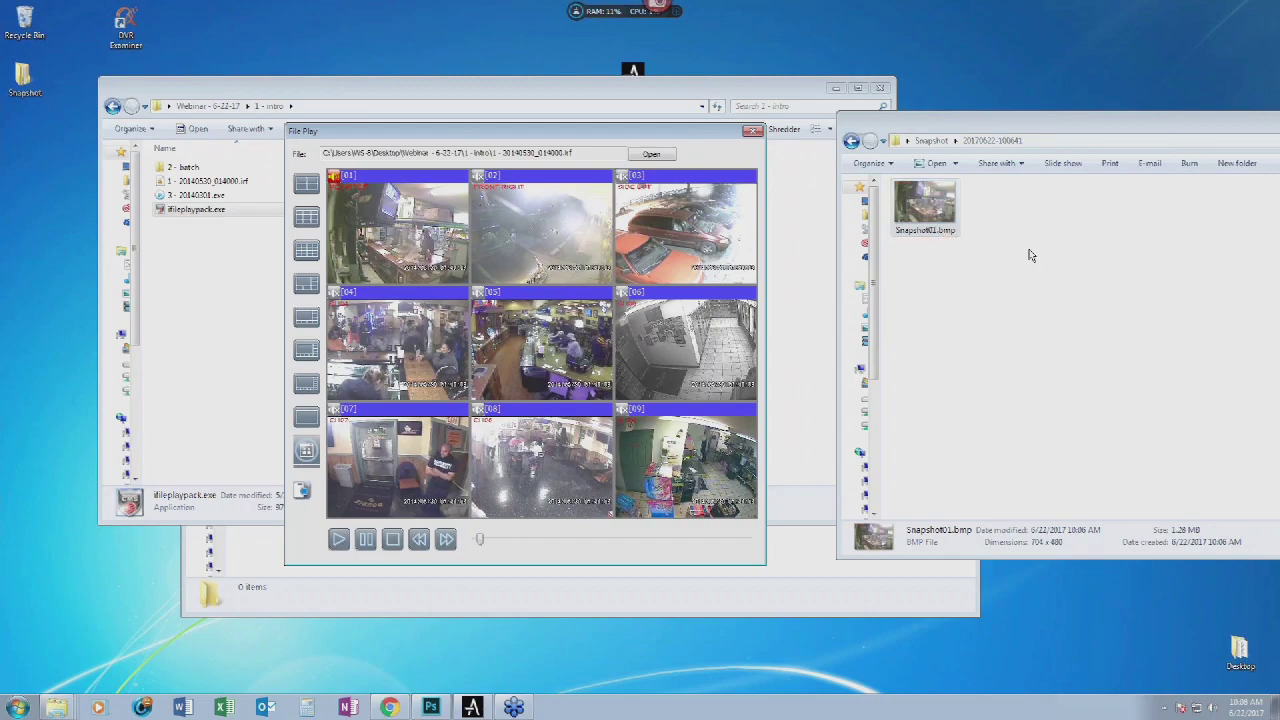
click(686, 425)
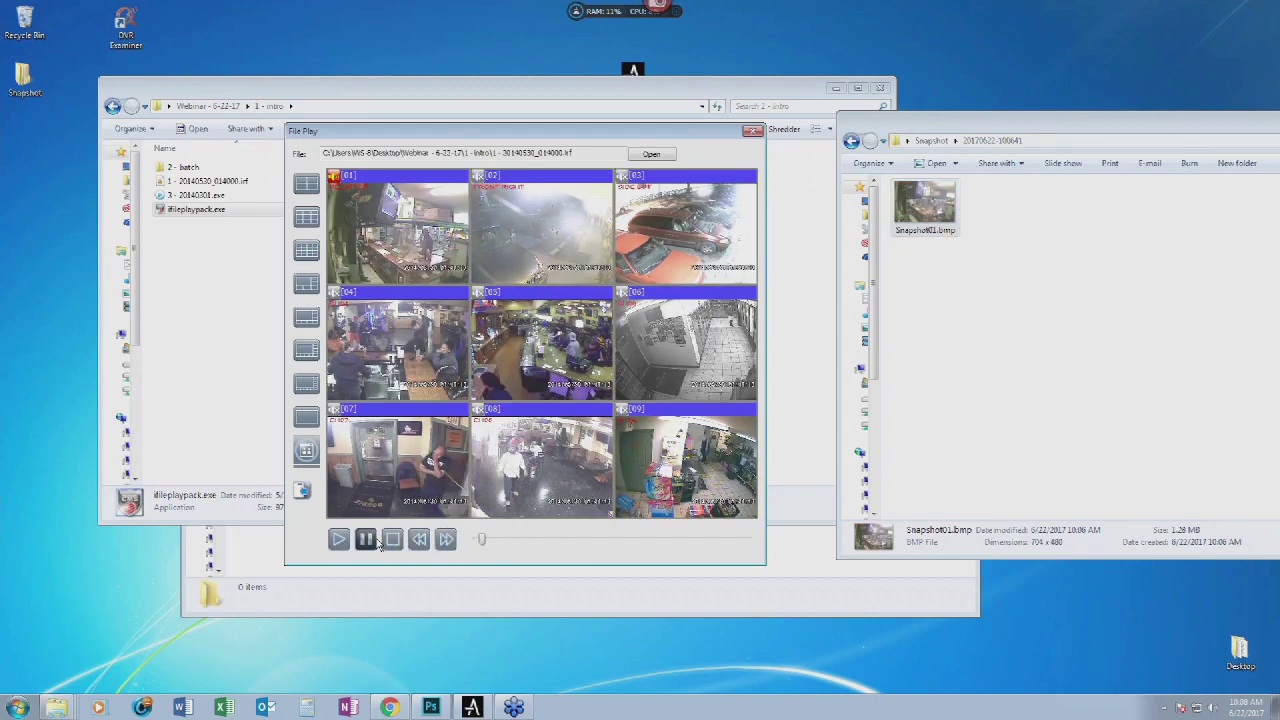
click(754, 131)
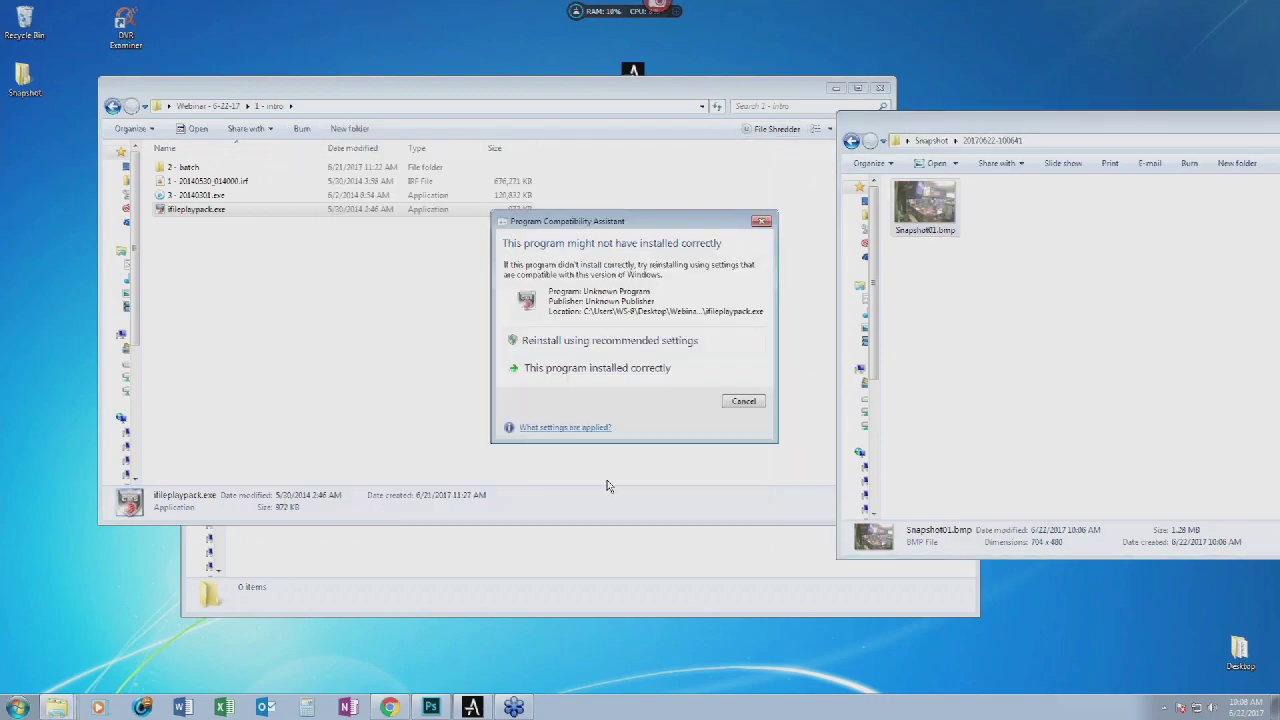
click(740, 401)
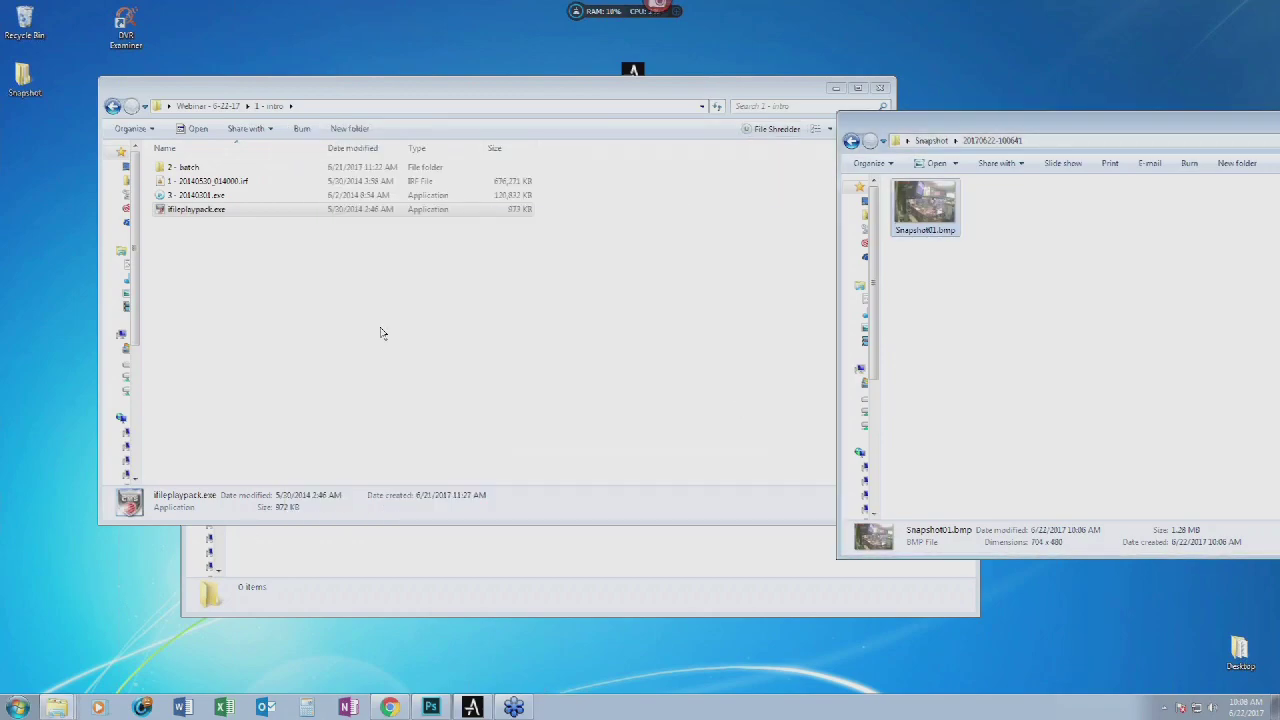
- Select 1 - 20140530_014000.irf and open a Windows command prompt (cmd), placing it clear of the file list
click(245, 182)
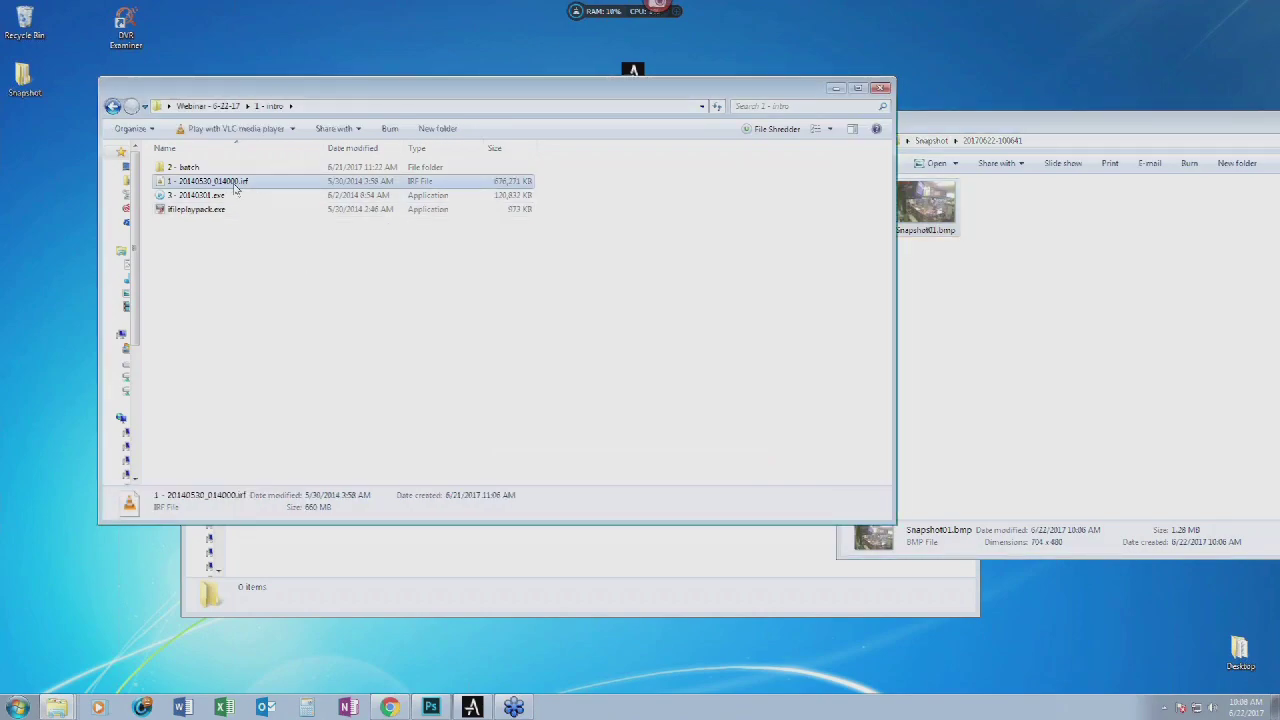
click(18, 708)
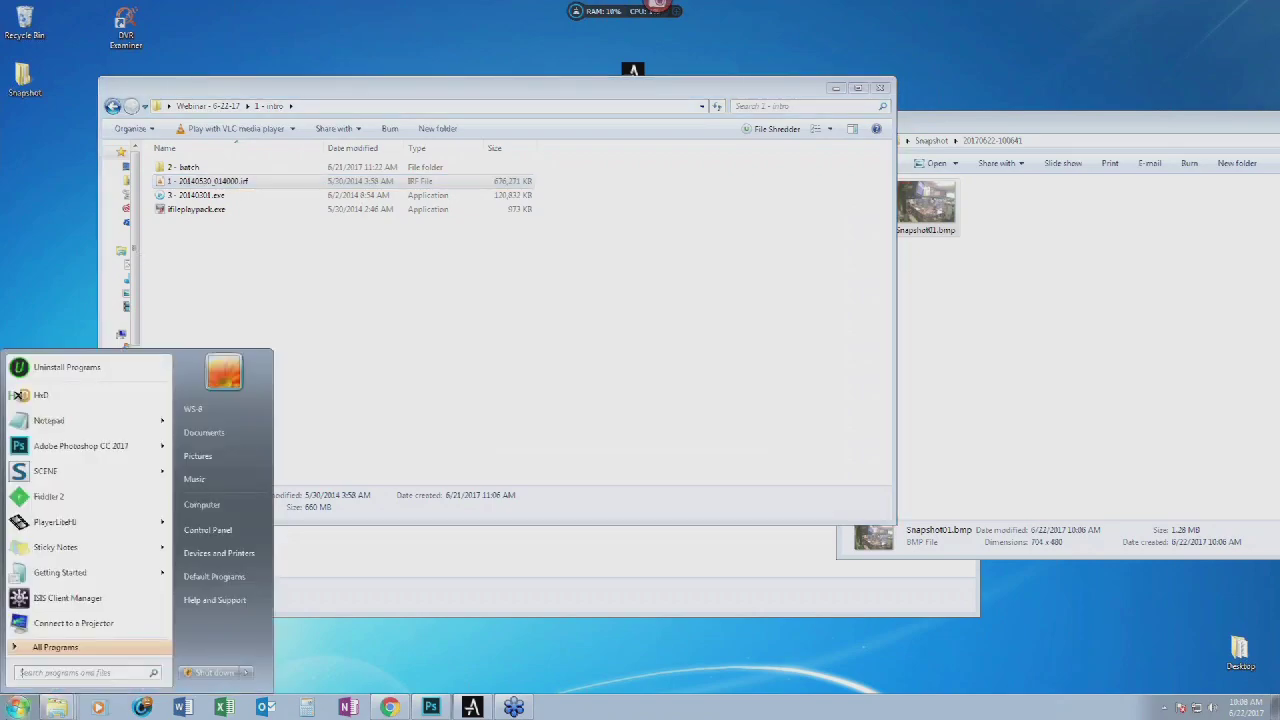
text(cmd)
key(Return)
drag(237, 152, 577, 272)
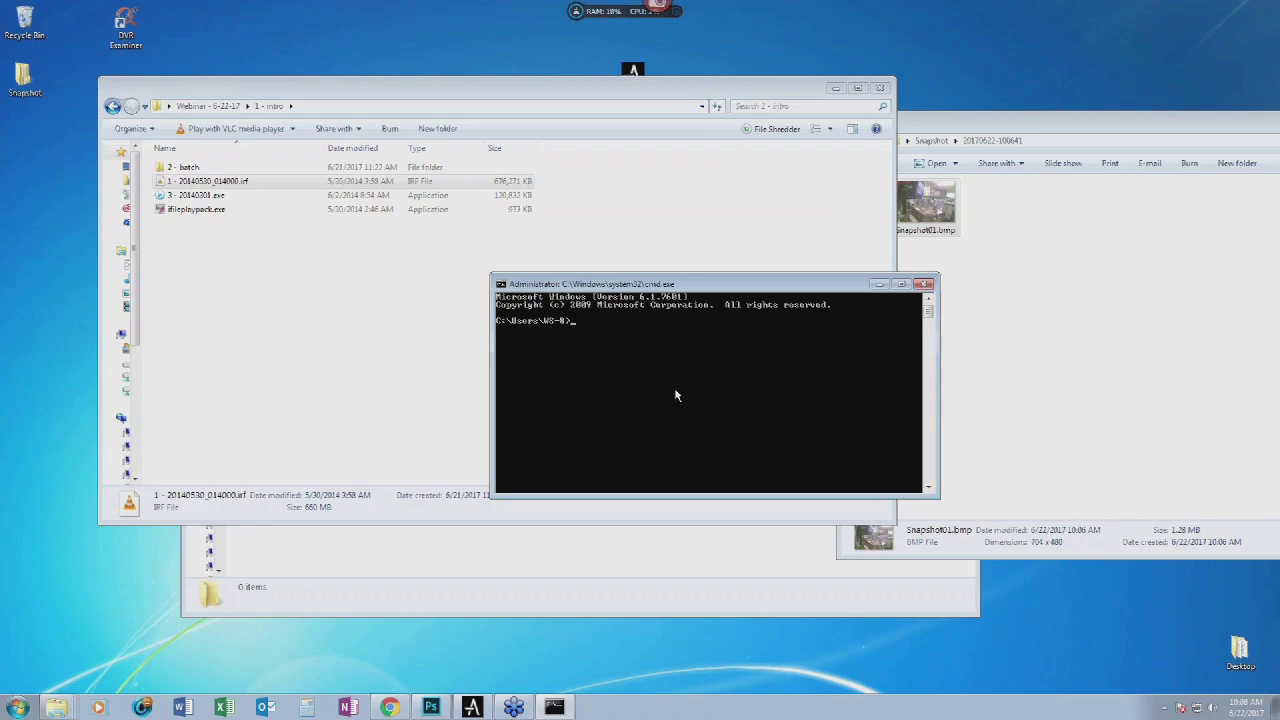
- Run ffplay -f h264 on 1 - 20140530_014000.irf from the 1 - intro folder
text(ffplay -f h264)
drag(205, 185, 597, 274)
key(Return)
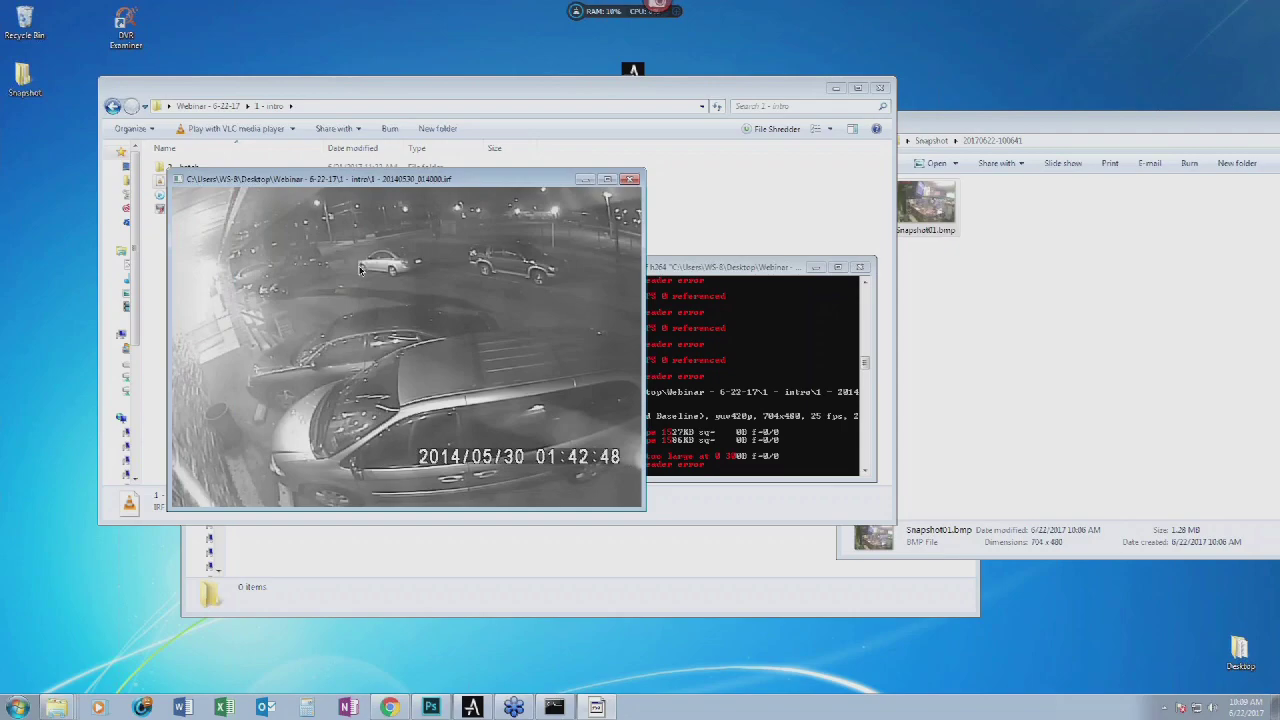
- Step forward through the video in the ffplay window, and close it together with the command prompt
key(Right)
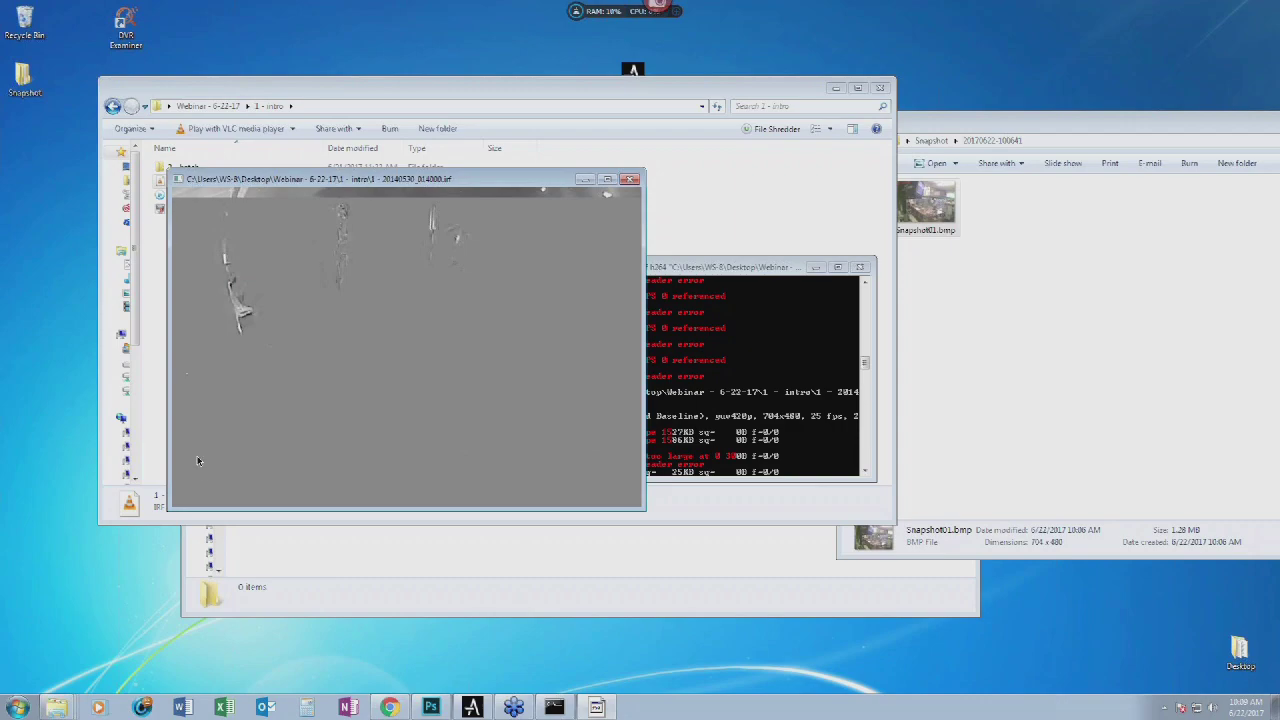
key(Right)
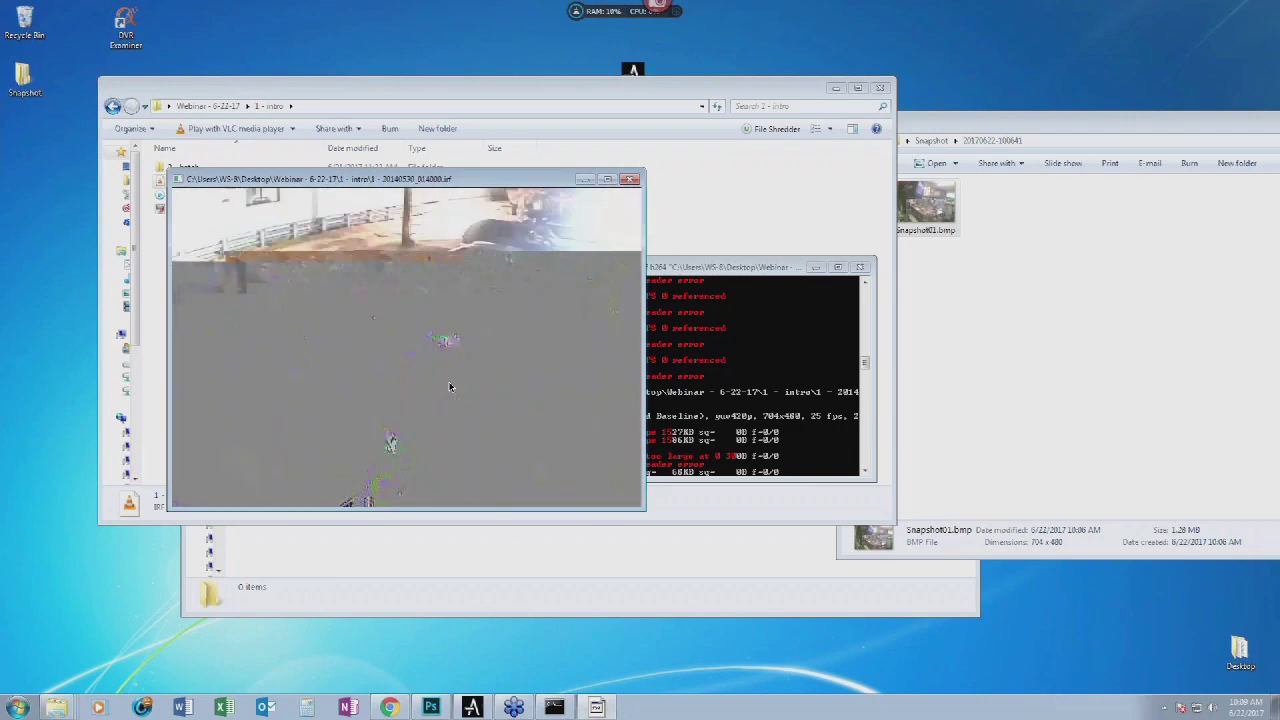
key(Right)
key(Right)
key(Right)
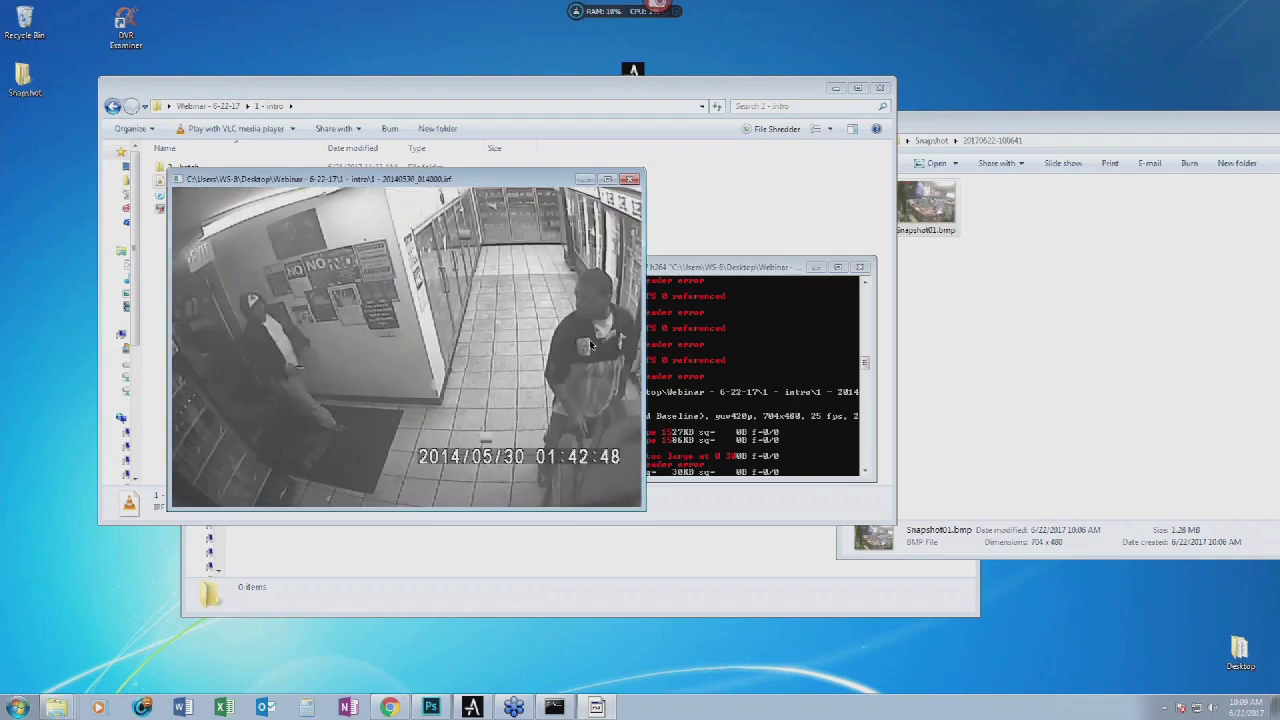
key(Right)
key(Right)
key(Right)
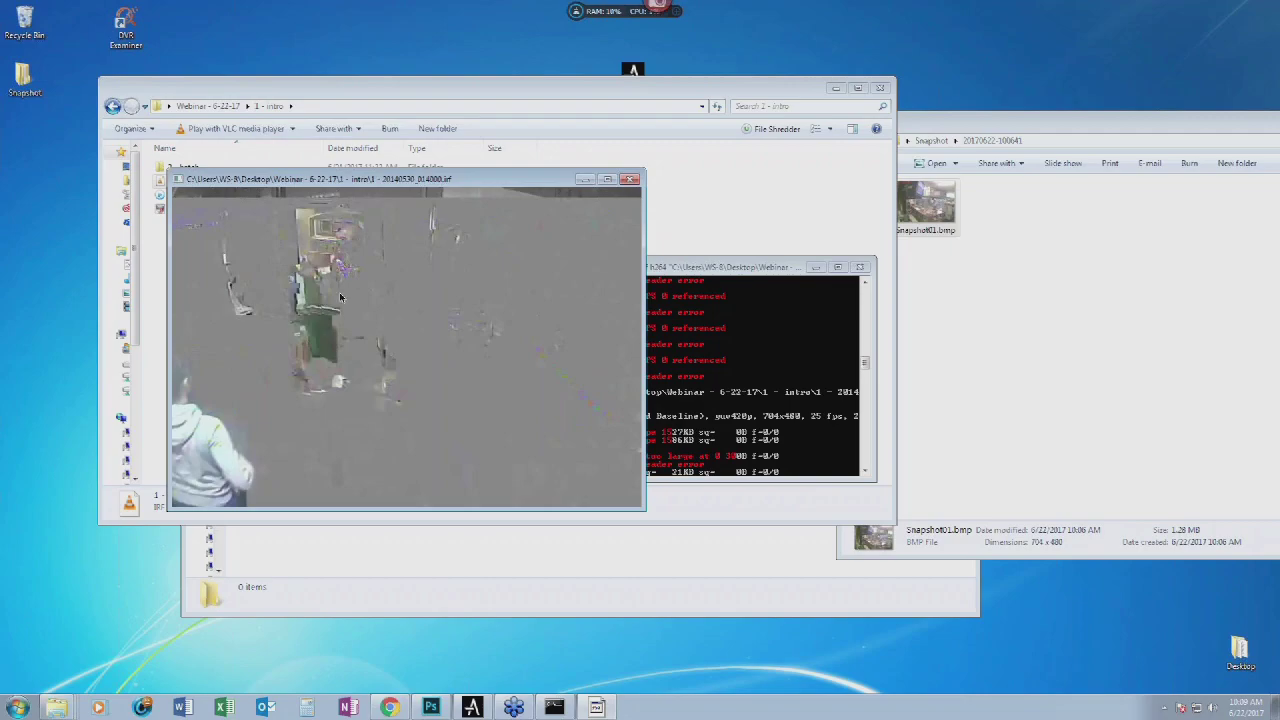
click(630, 179)
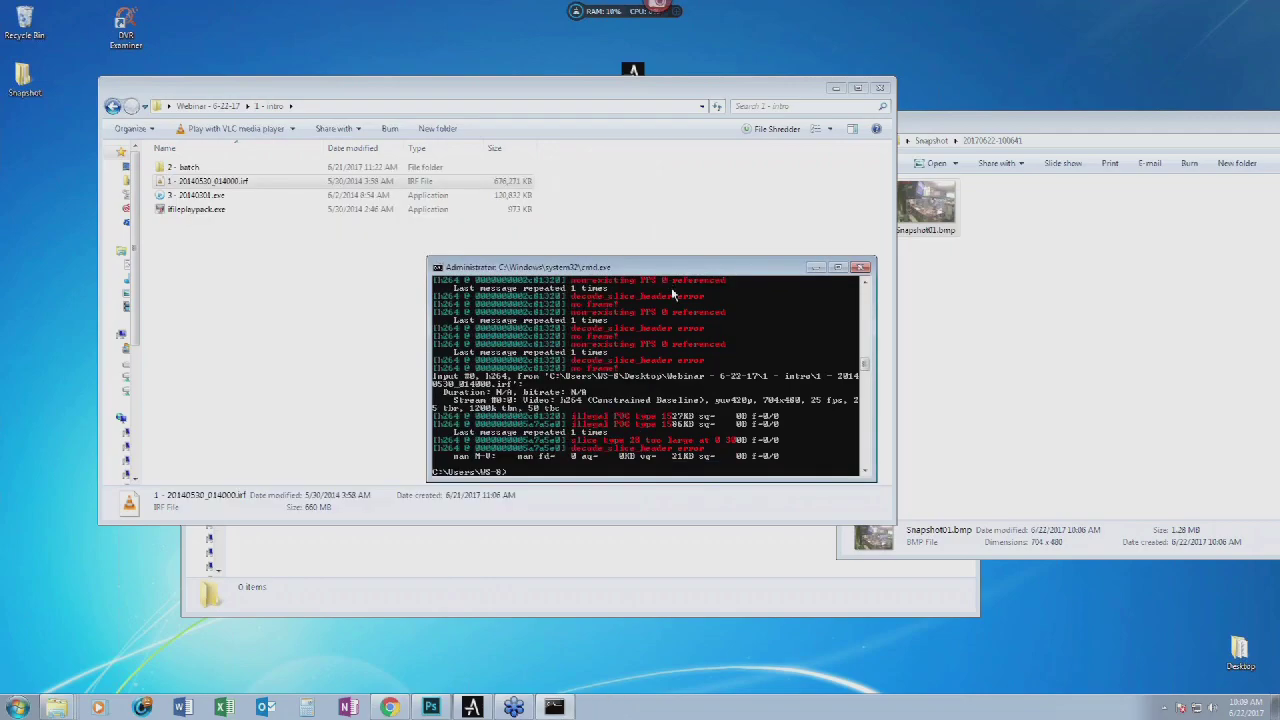
click(864, 270)
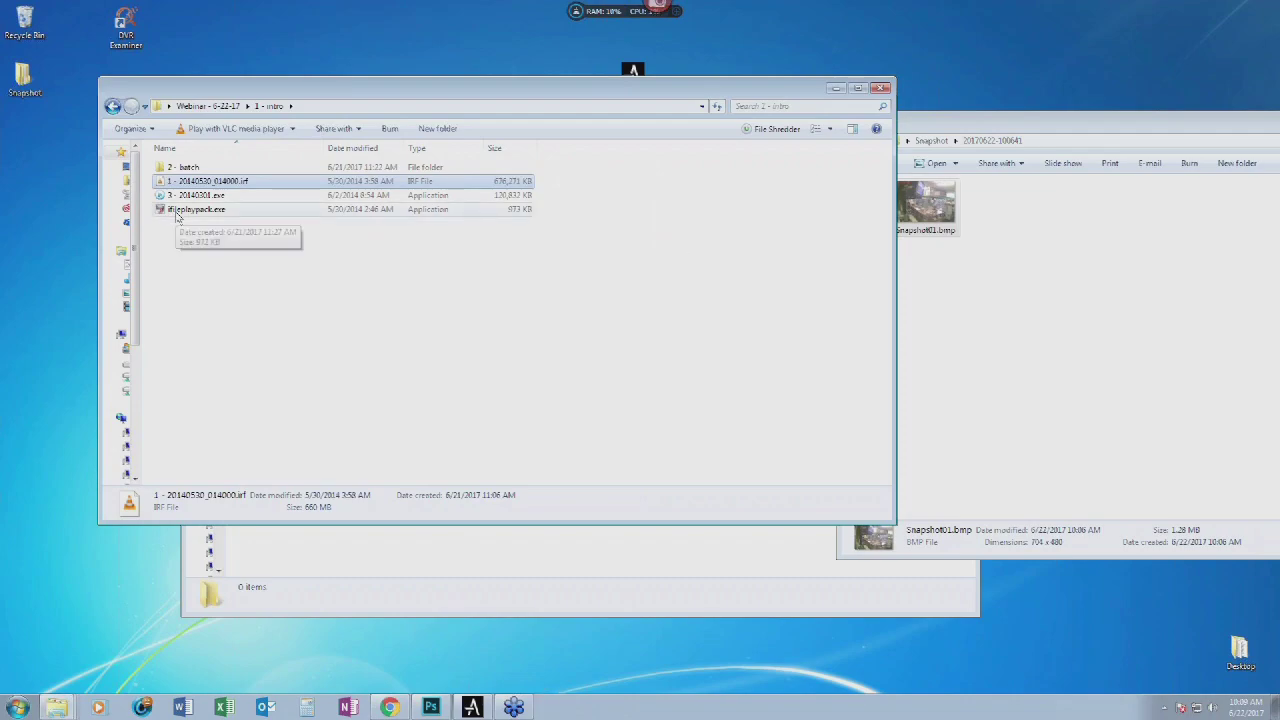
click(953, 250)
click(947, 221)
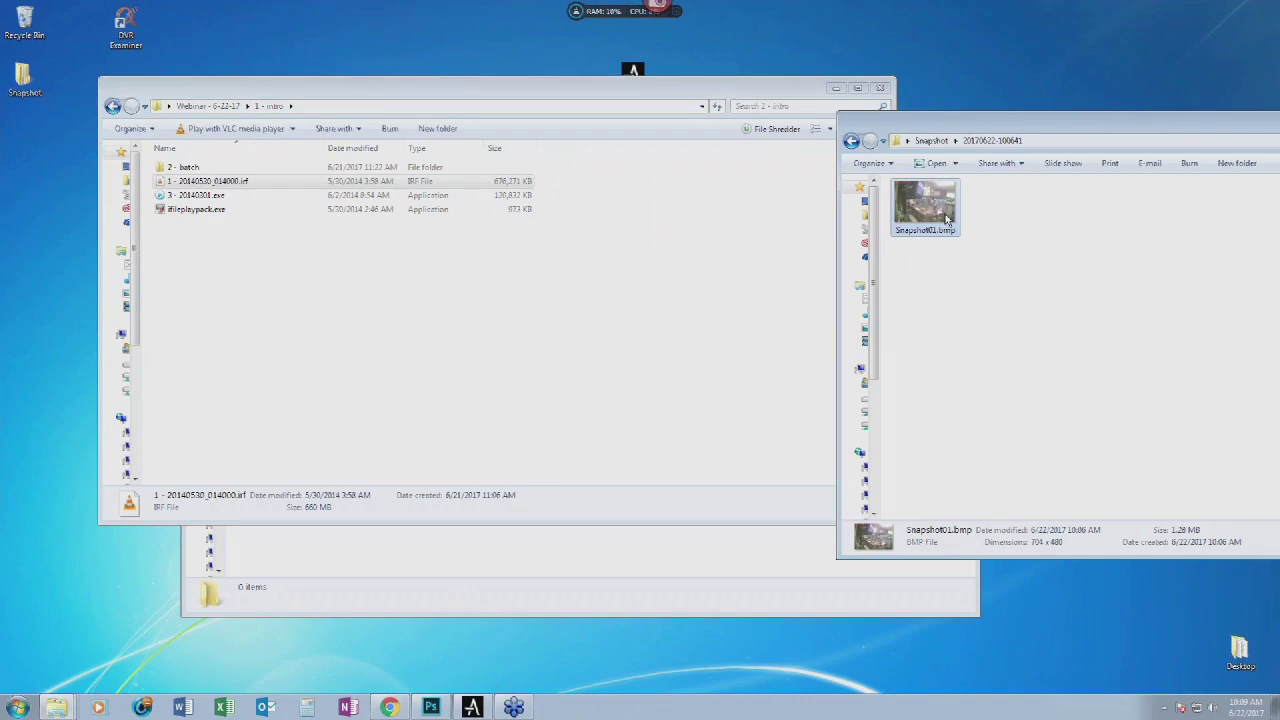
click(73, 121)
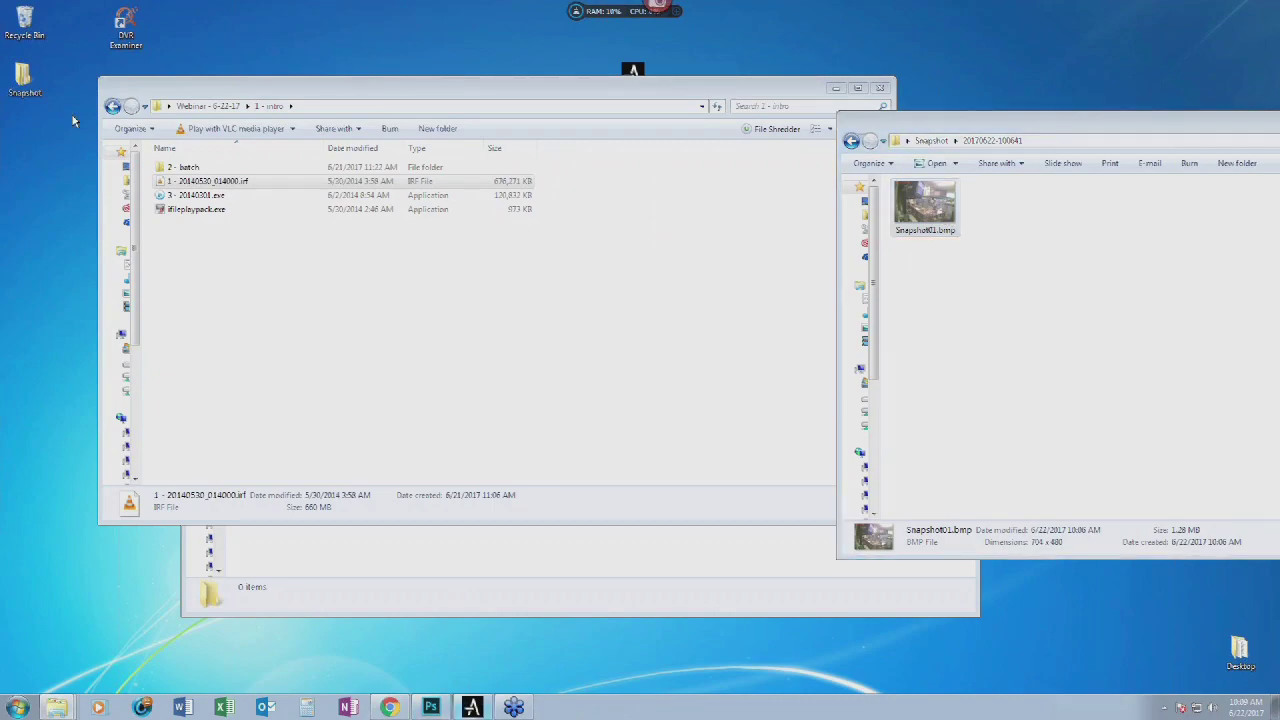
- Switch to iNPUT-ACE and add 1 - 20140530_014000.irf from the 1 - intro folder to the File List
key(alt+Tab)
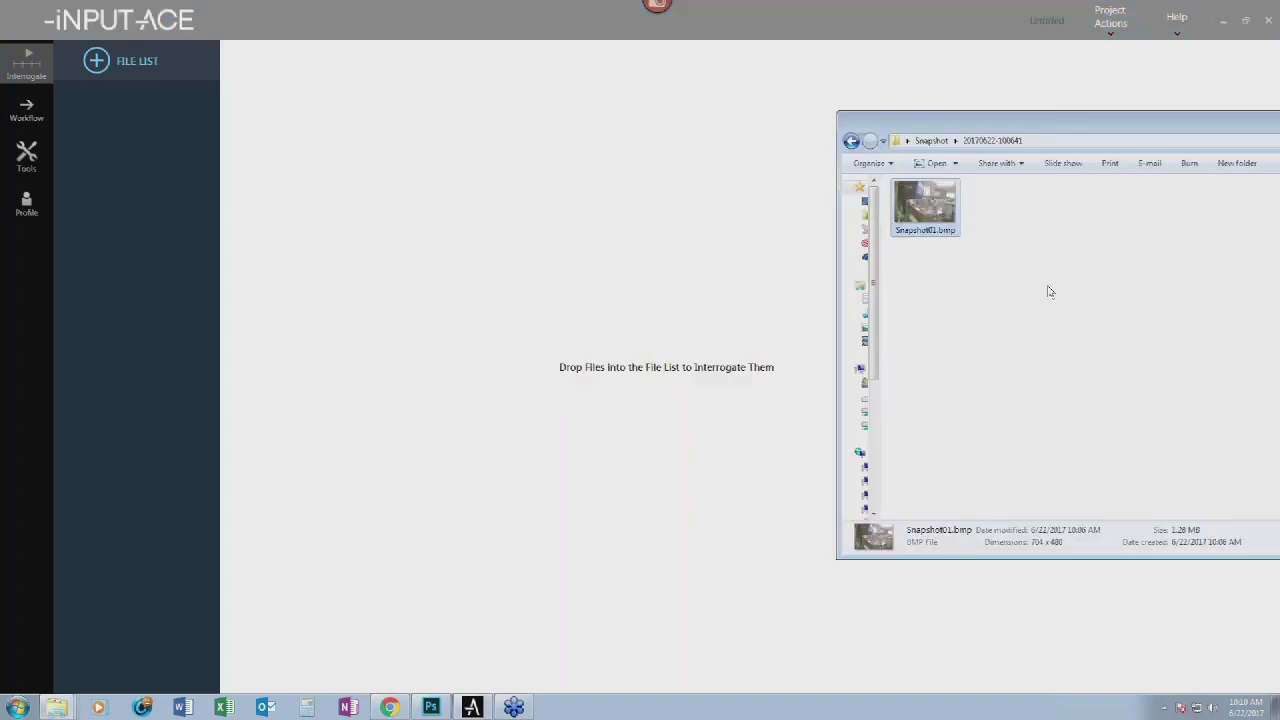
key(alt+Tab)
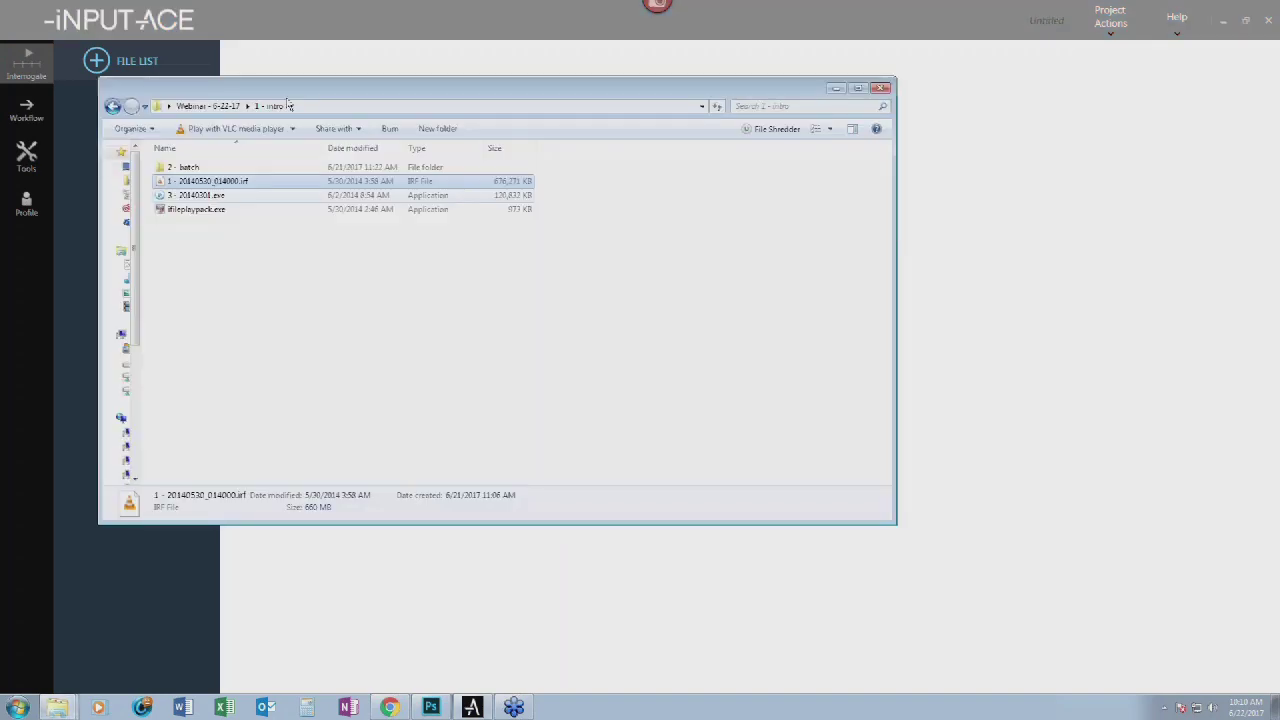
drag(267, 96, 620, 148)
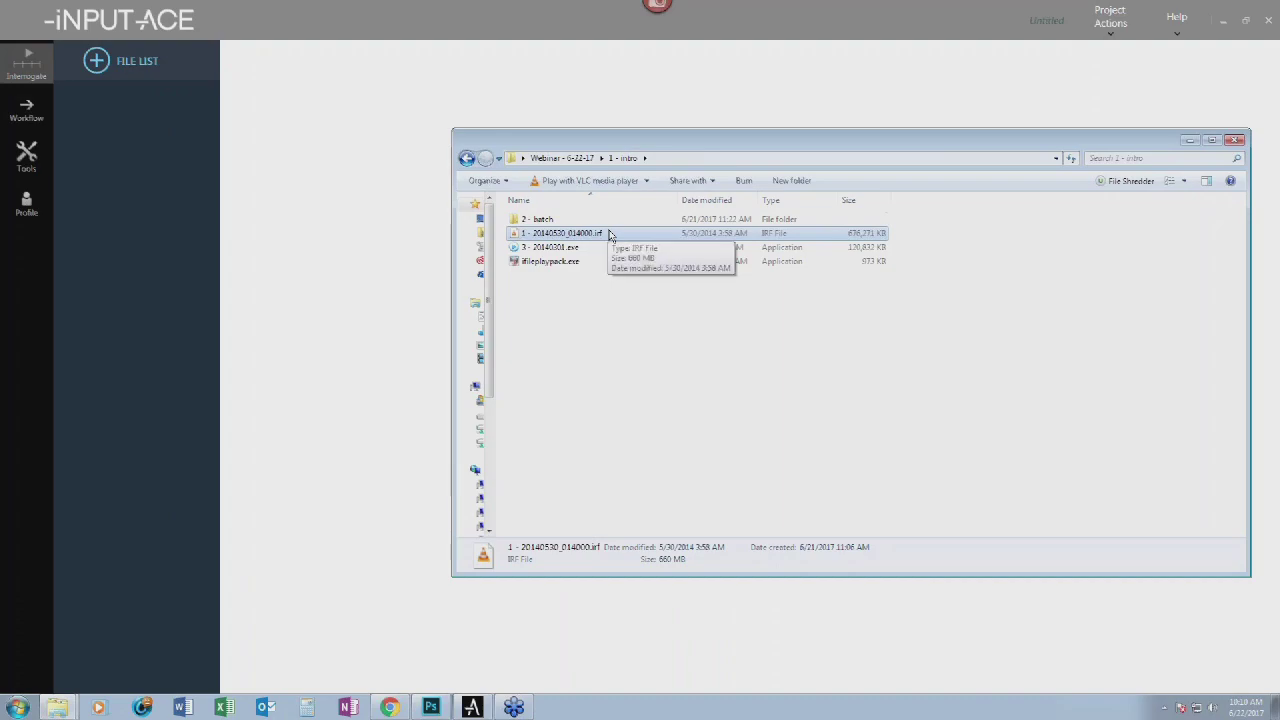
drag(614, 236, 126, 155)
click(156, 137)
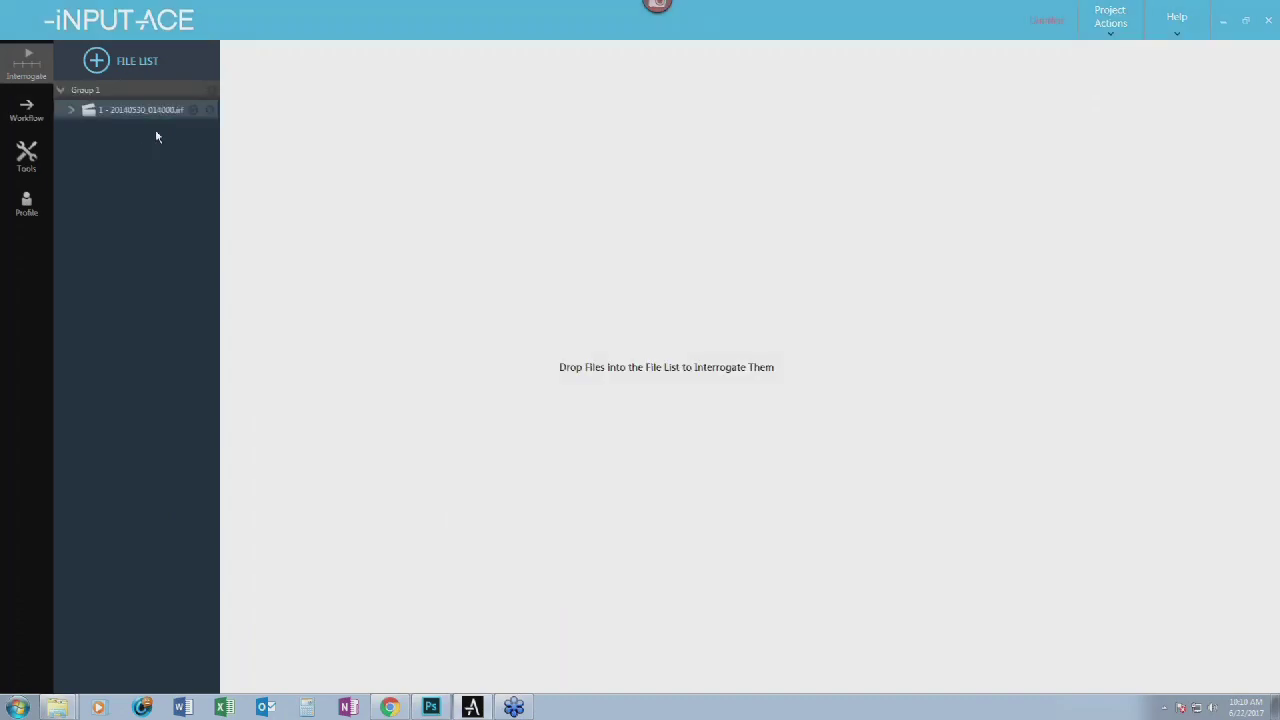
- Load the .irf file's video streams and play 0 Video Stream and 1 Video Stream, pausing the second
click(192, 111)
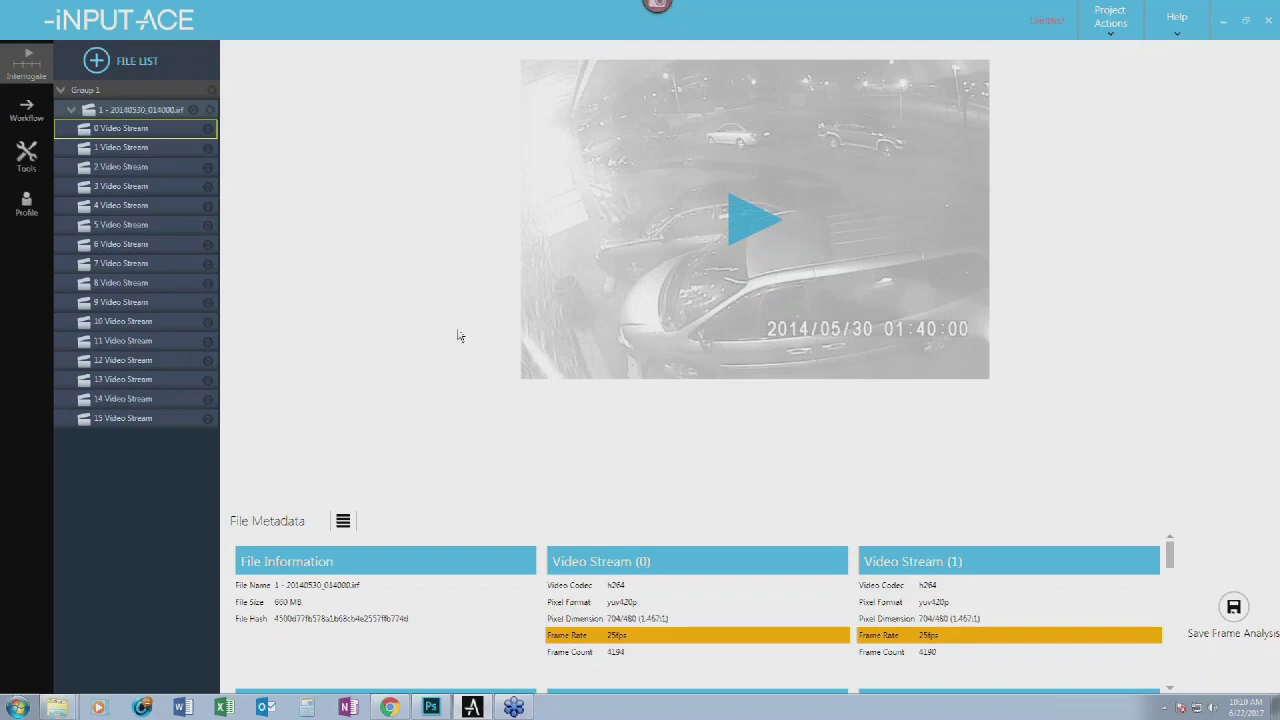
click(745, 232)
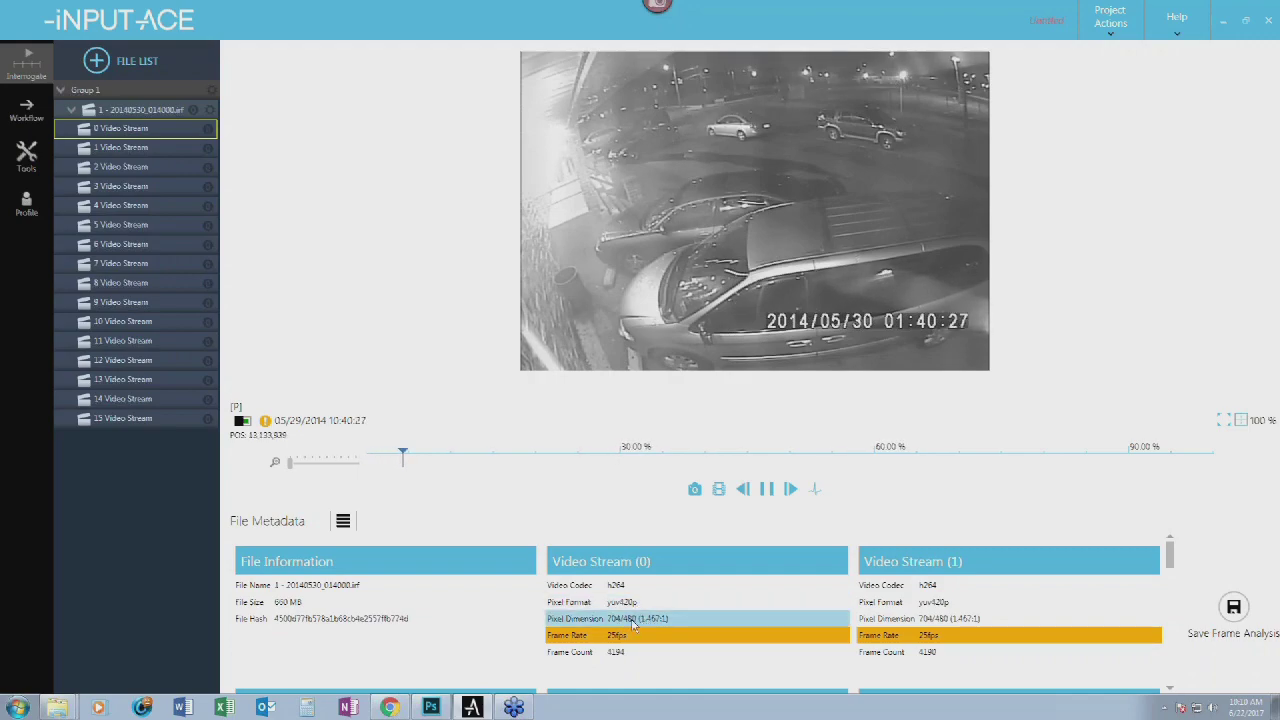
click(150, 147)
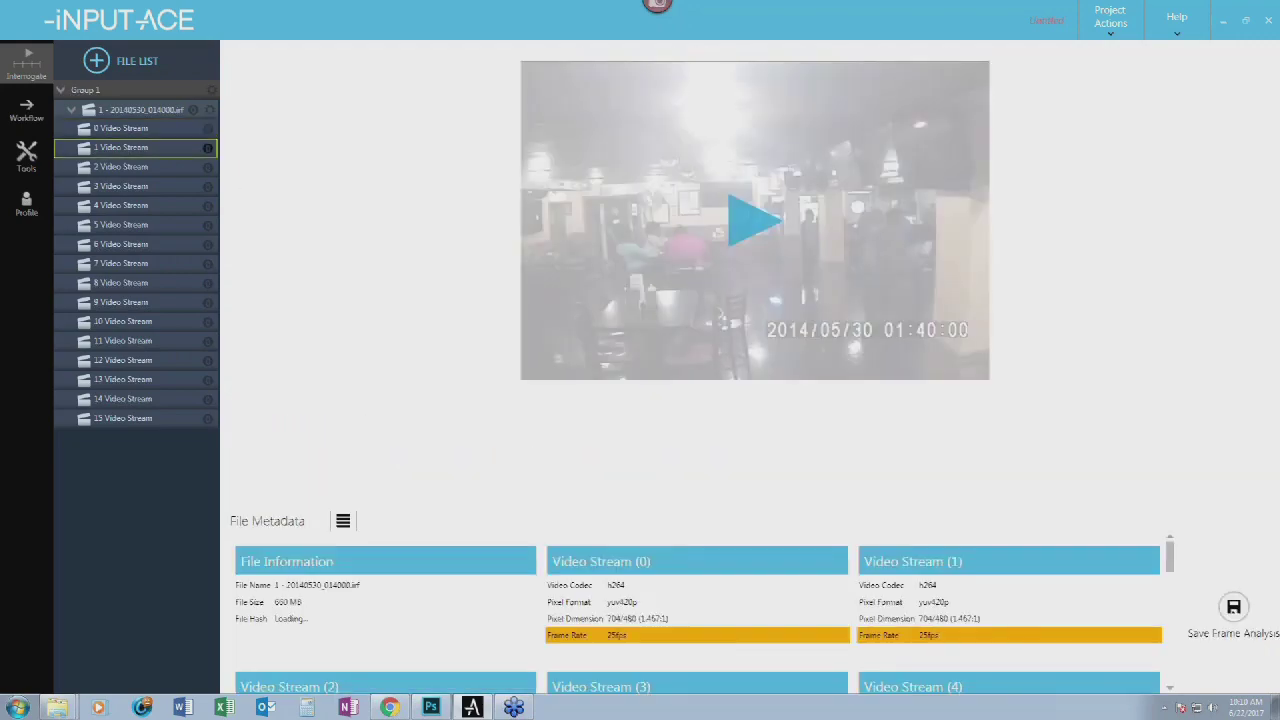
click(755, 218)
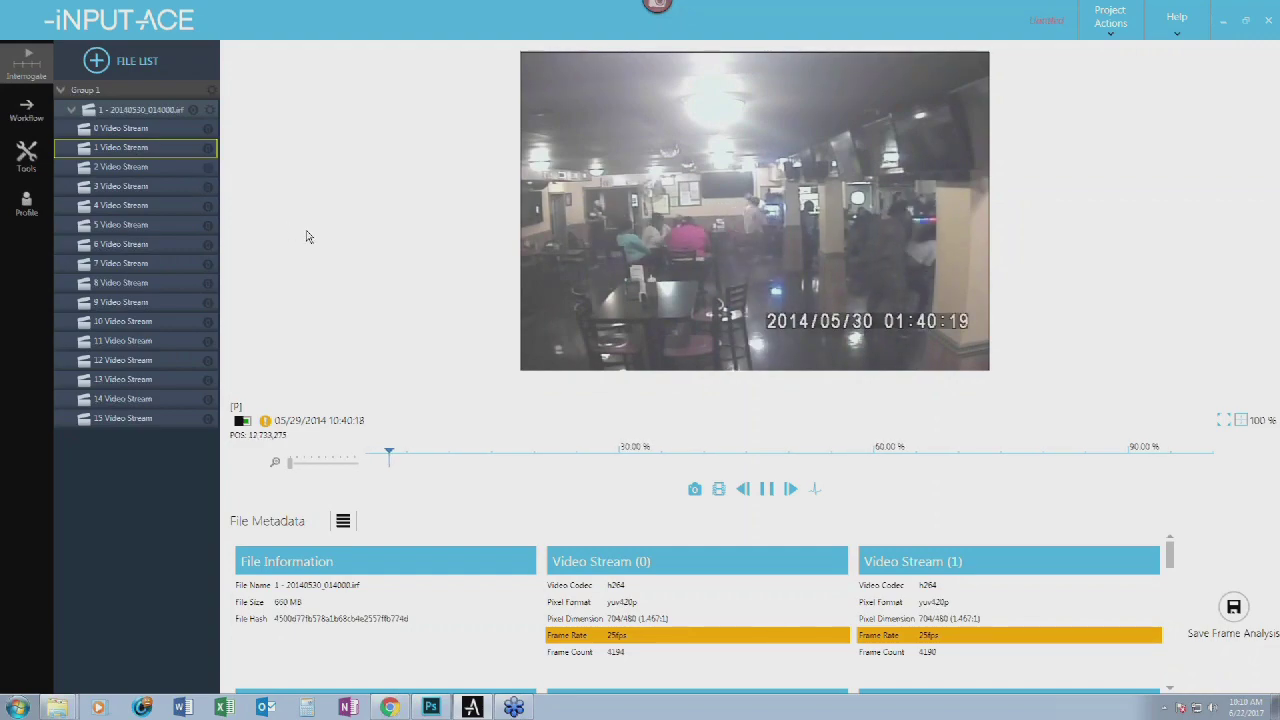
key(space)
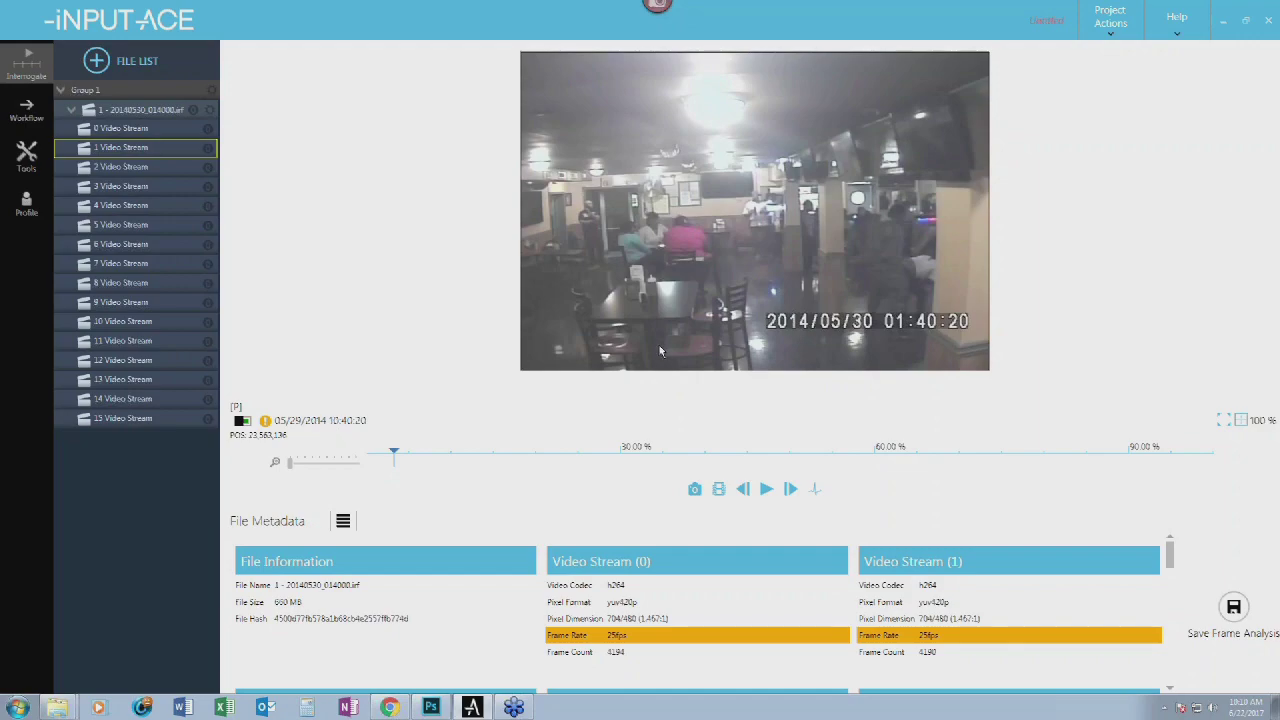
- Check the timestamp warning on 1 Video Stream and jump along its timeline to about 44%
mouse_move(265, 421)
click(912, 458)
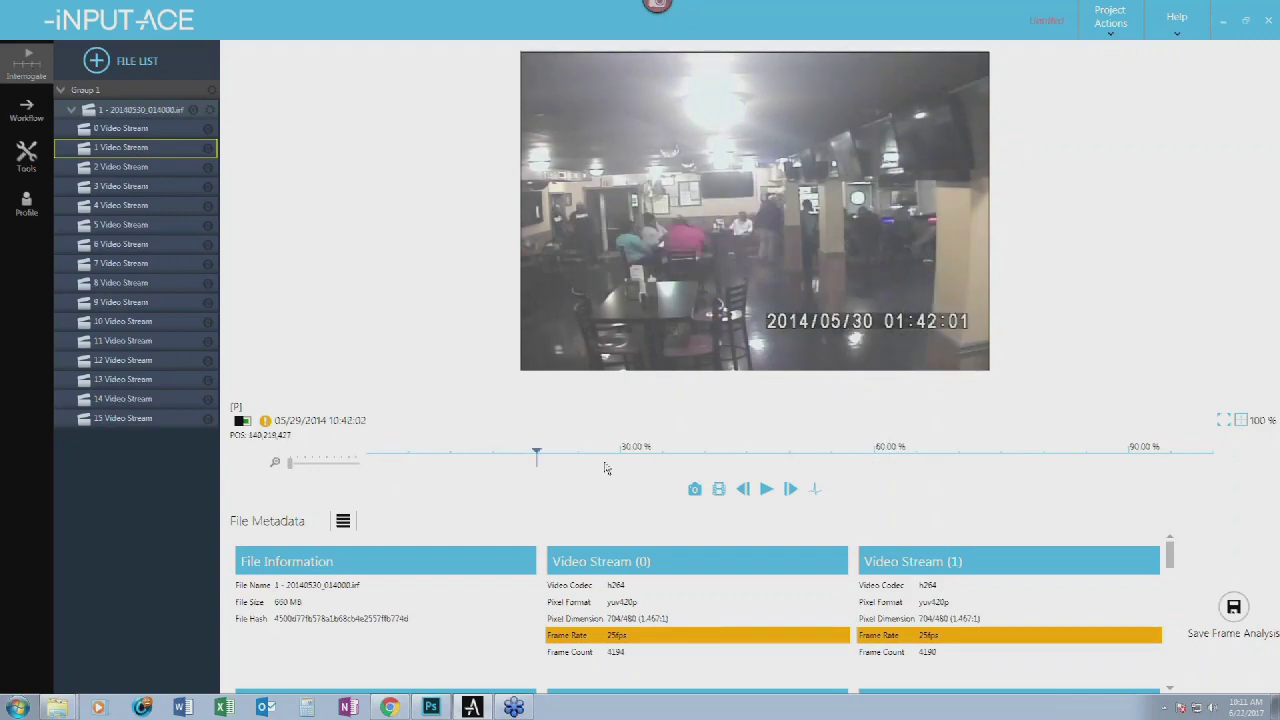
click(738, 455)
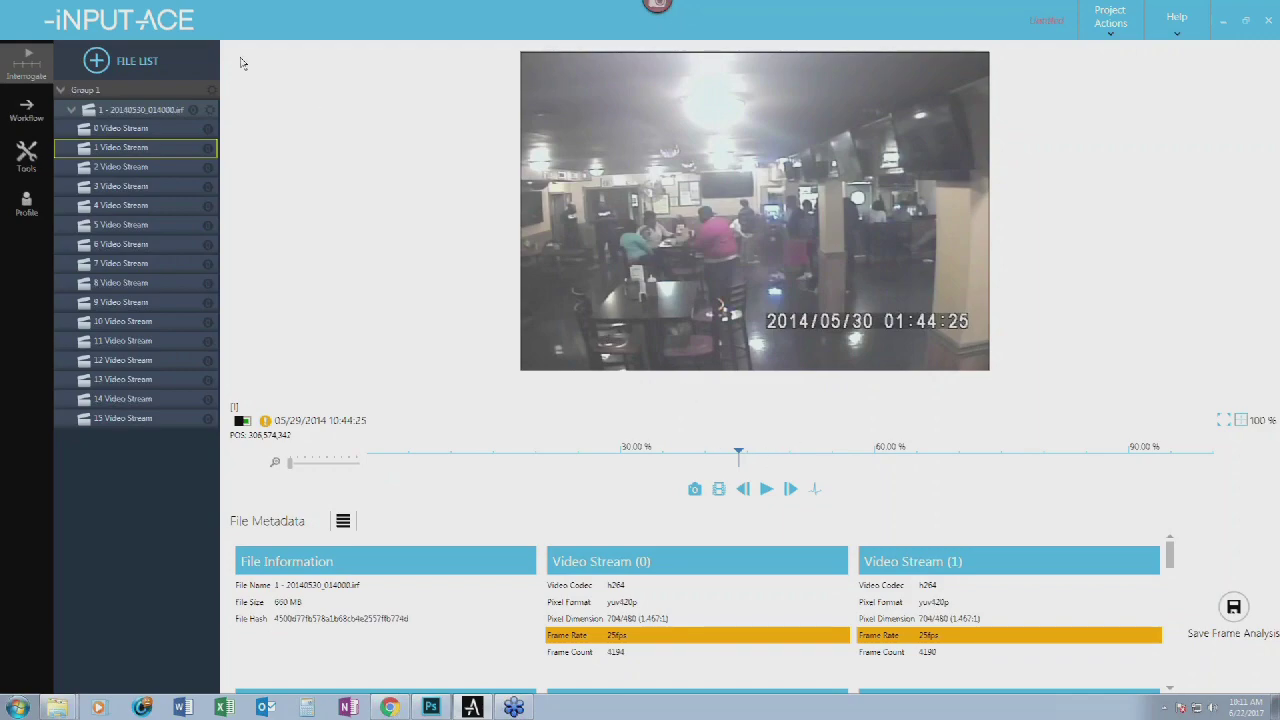
- Add an MP4 output to the workflow and save it as Stream.mp4 in the Outputs folder on the desktop
click(31, 108)
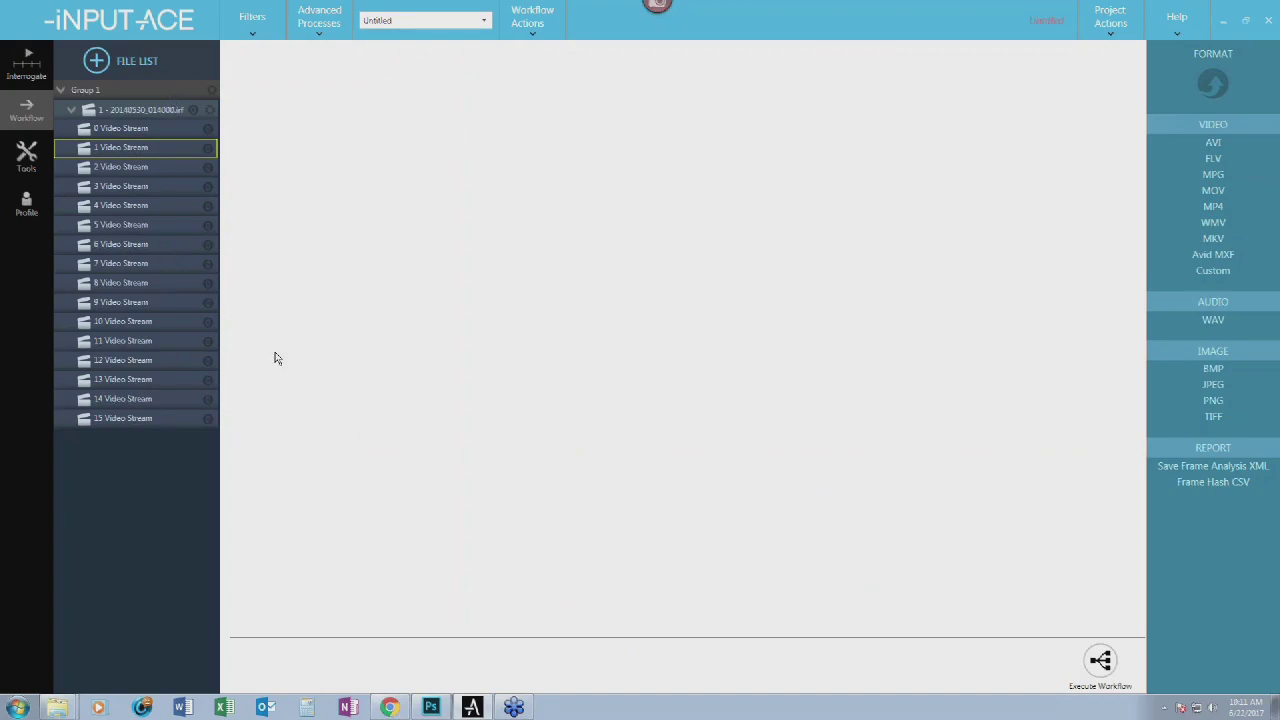
click(1213, 206)
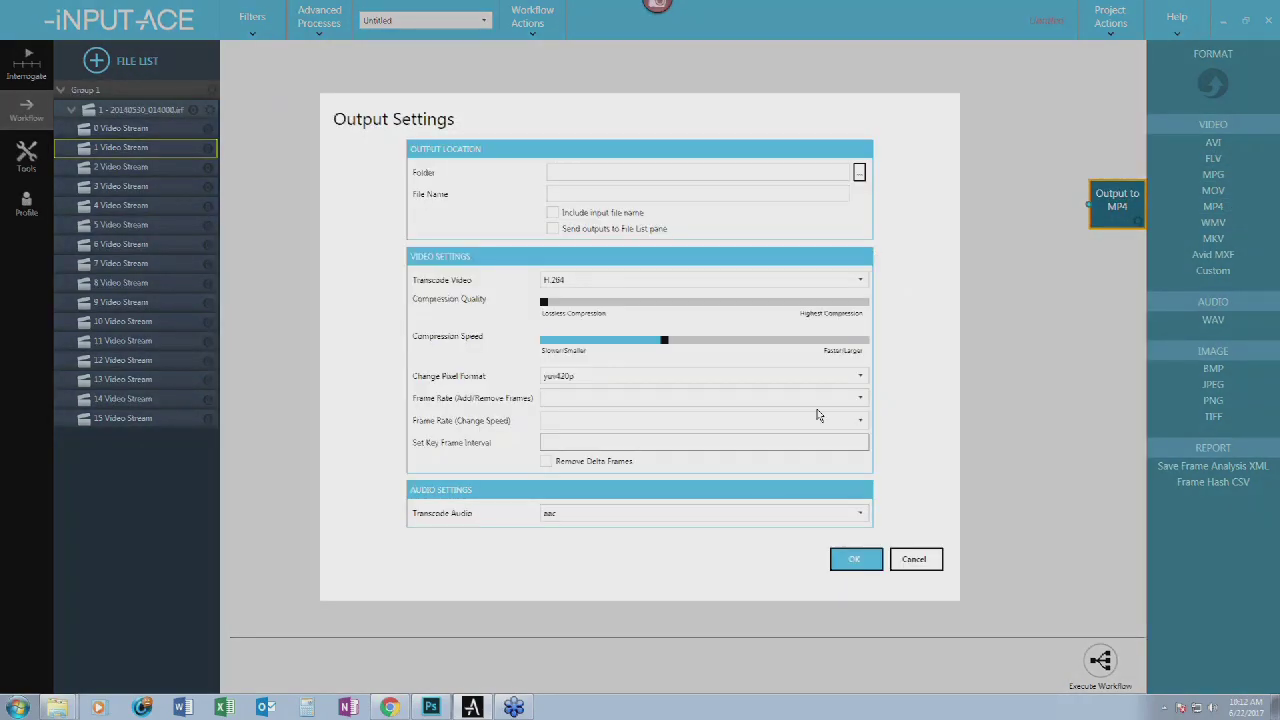
click(860, 173)
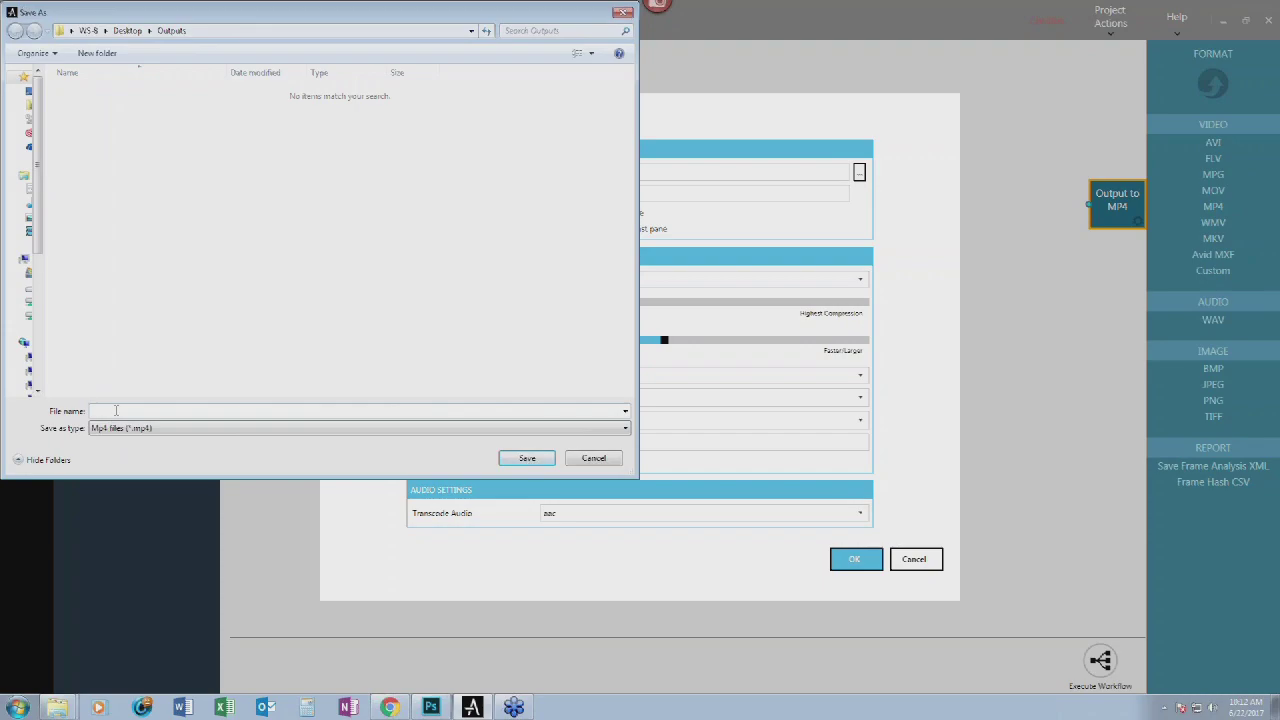
text(Stream)
key(Return)
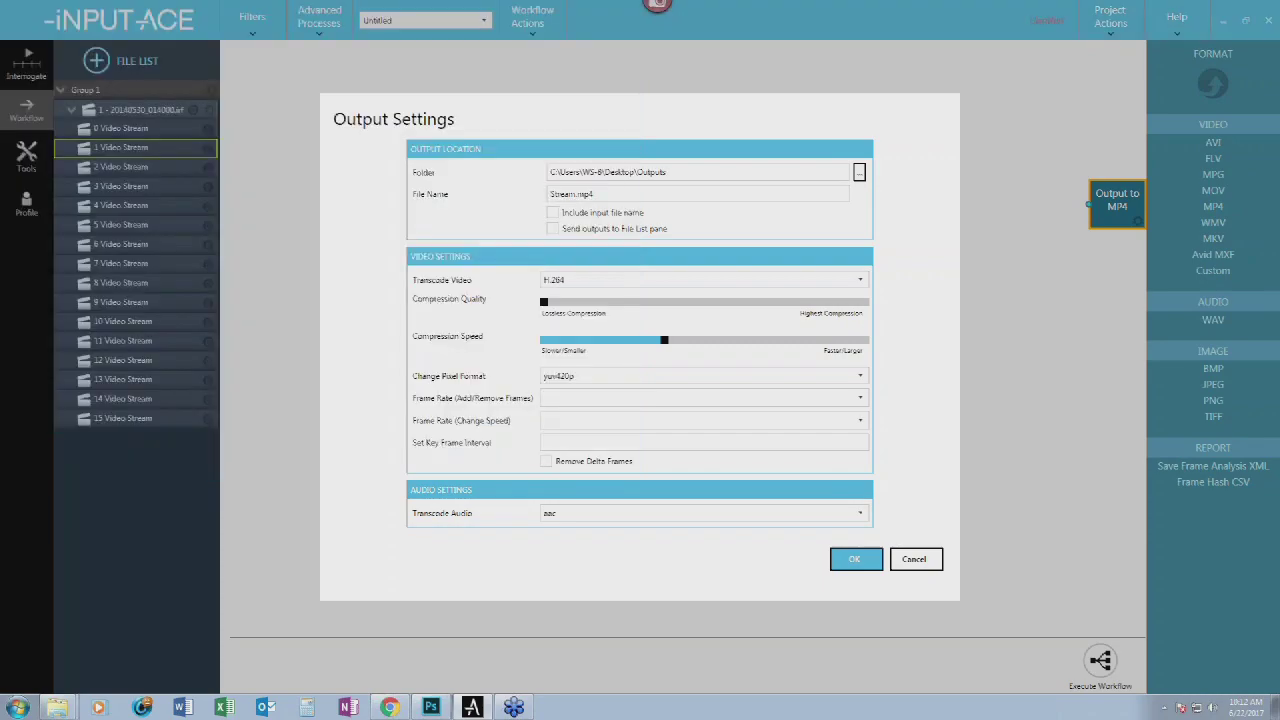
- Set the MP4 output's video transcoding to Same as input and accept the output settings
click(584, 286)
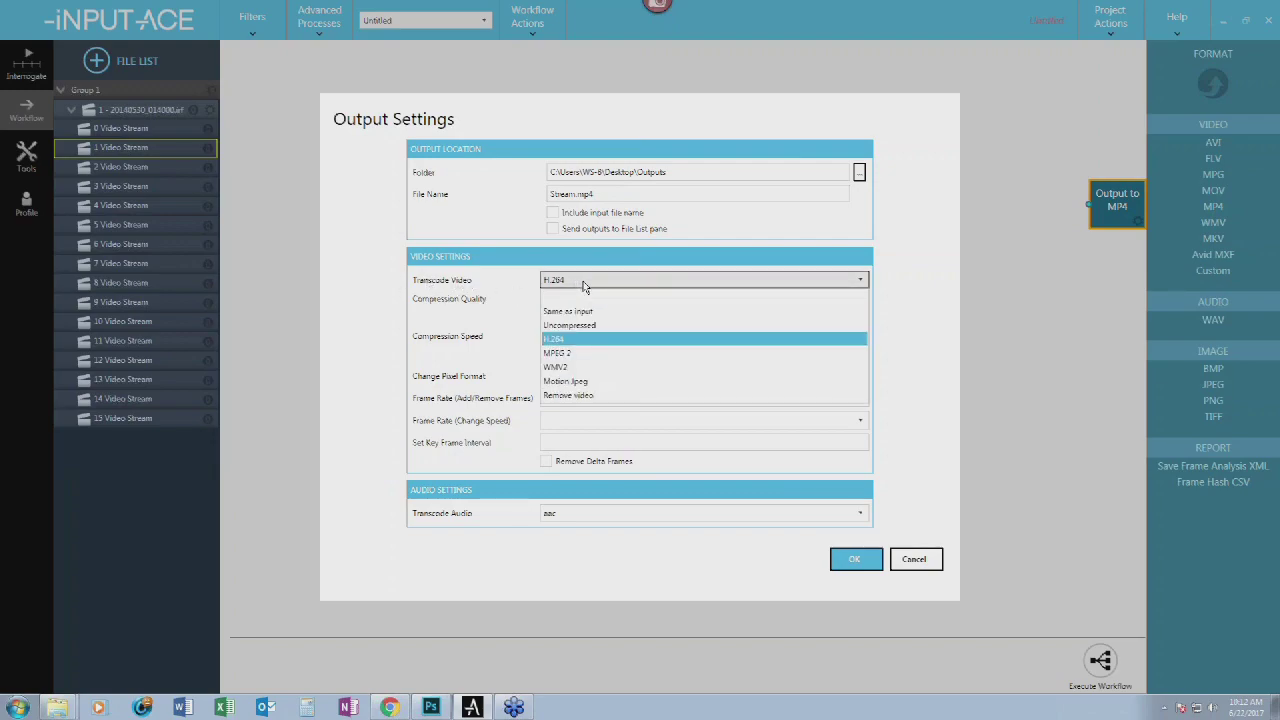
click(585, 311)
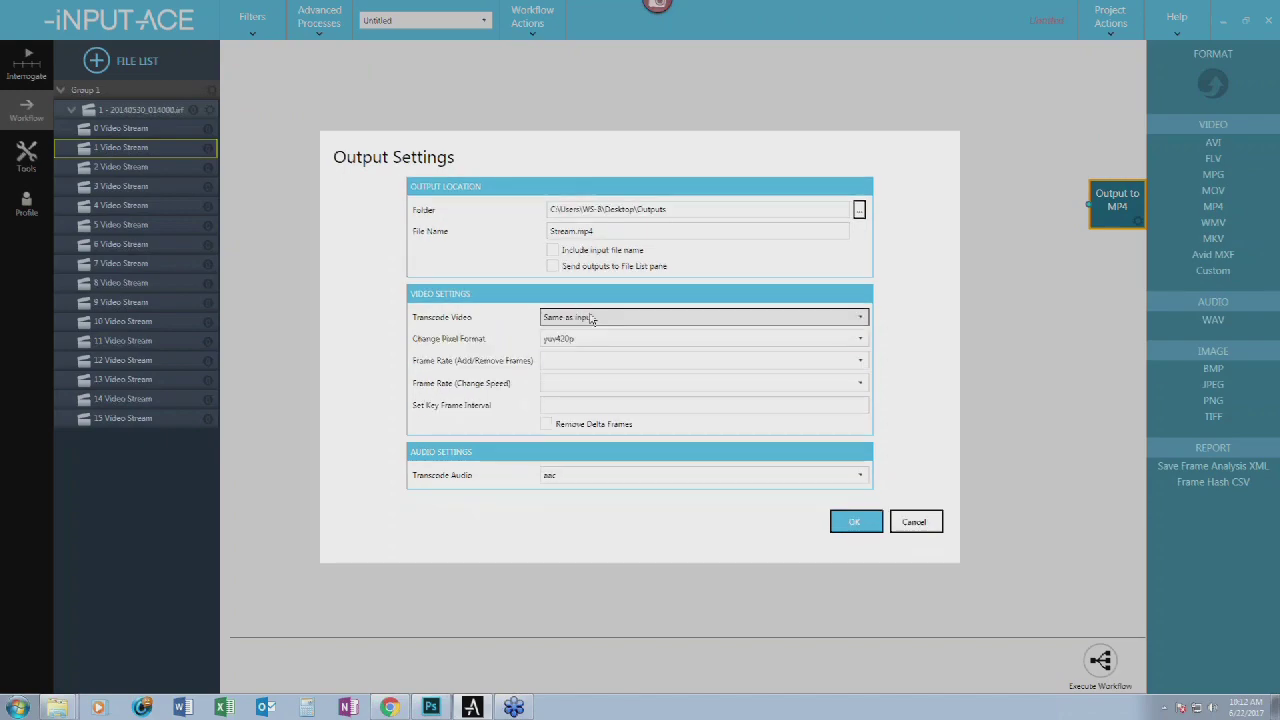
click(855, 523)
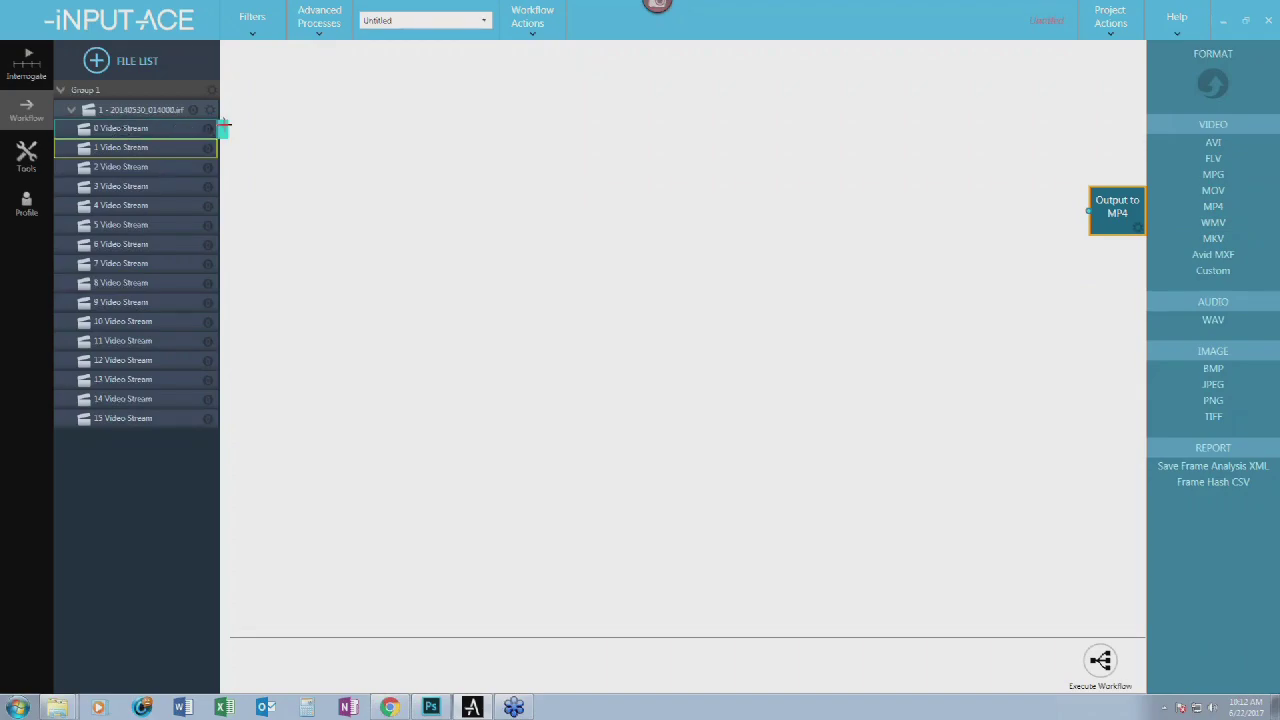
- Connect all video streams from 0 to 15 to the MP4 output and execute the workflow
shift+click(166, 420)
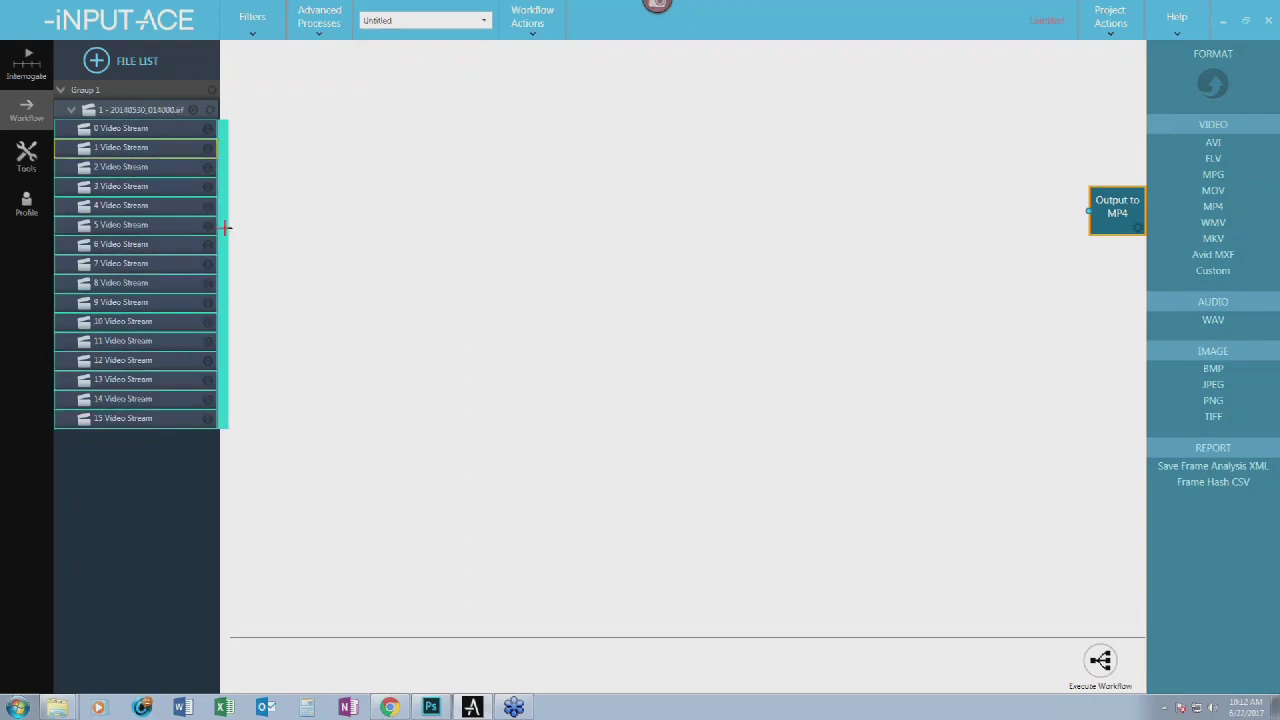
drag(224, 228, 1090, 210)
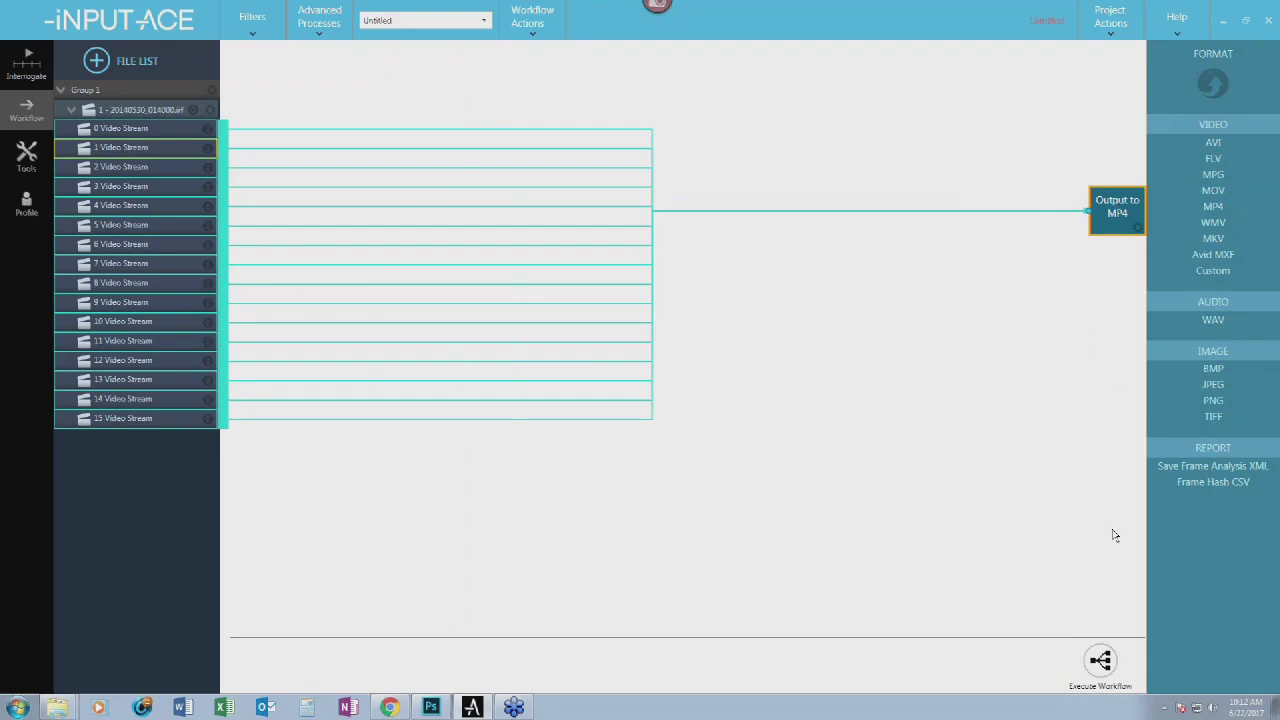
click(1099, 662)
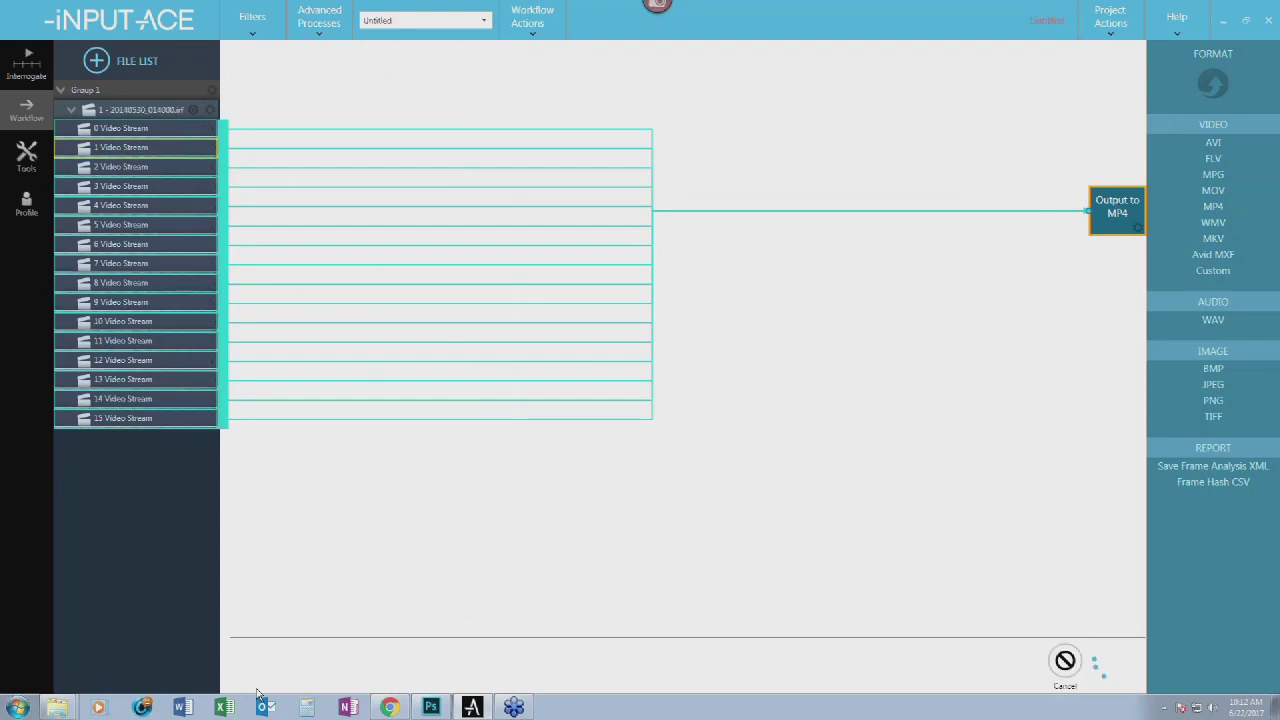
- Switch to the Outputs folder in Windows Explorer, play the exported Stream (1).mp4 in VLC, and close the player
click(56, 708)
click(56, 655)
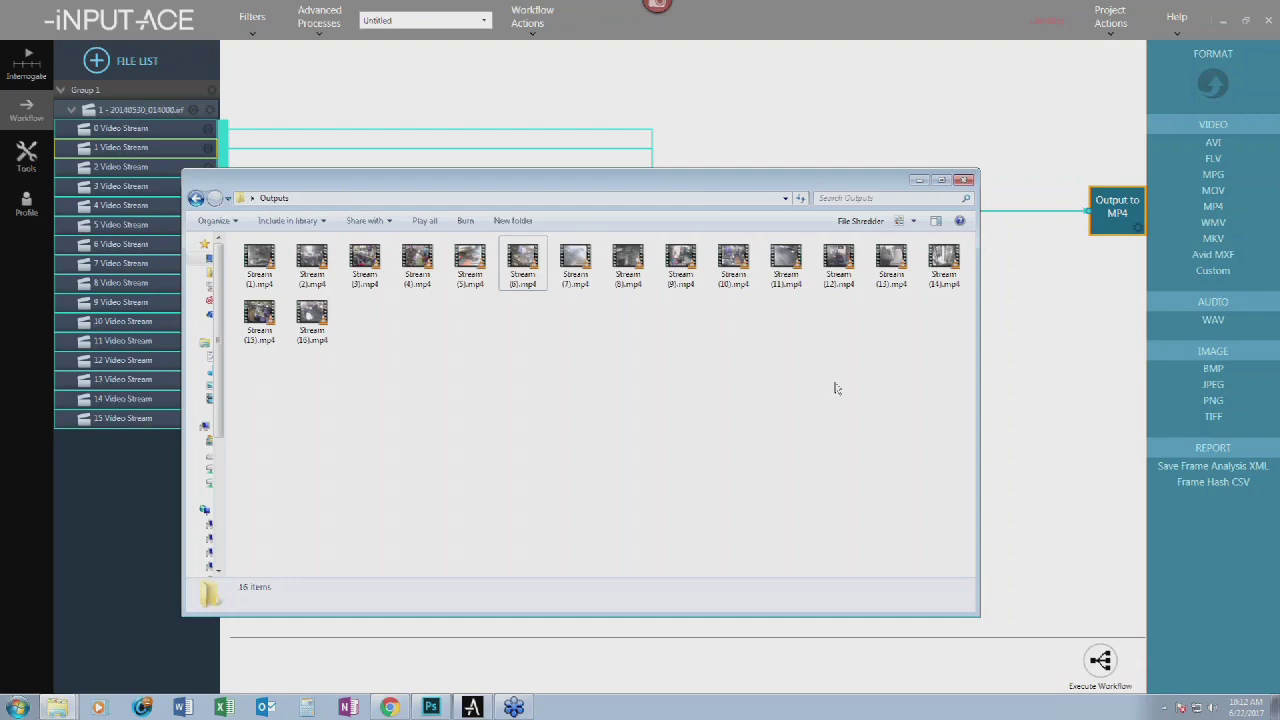
double_click(257, 260)
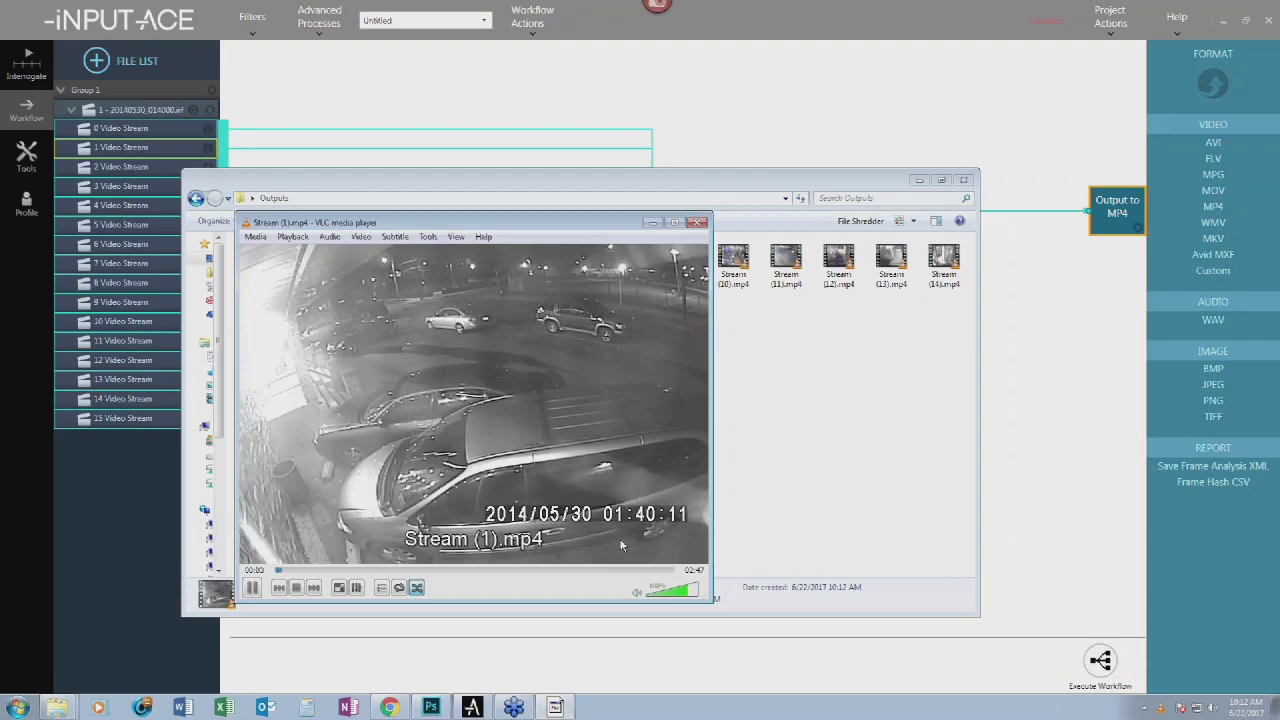
click(698, 223)
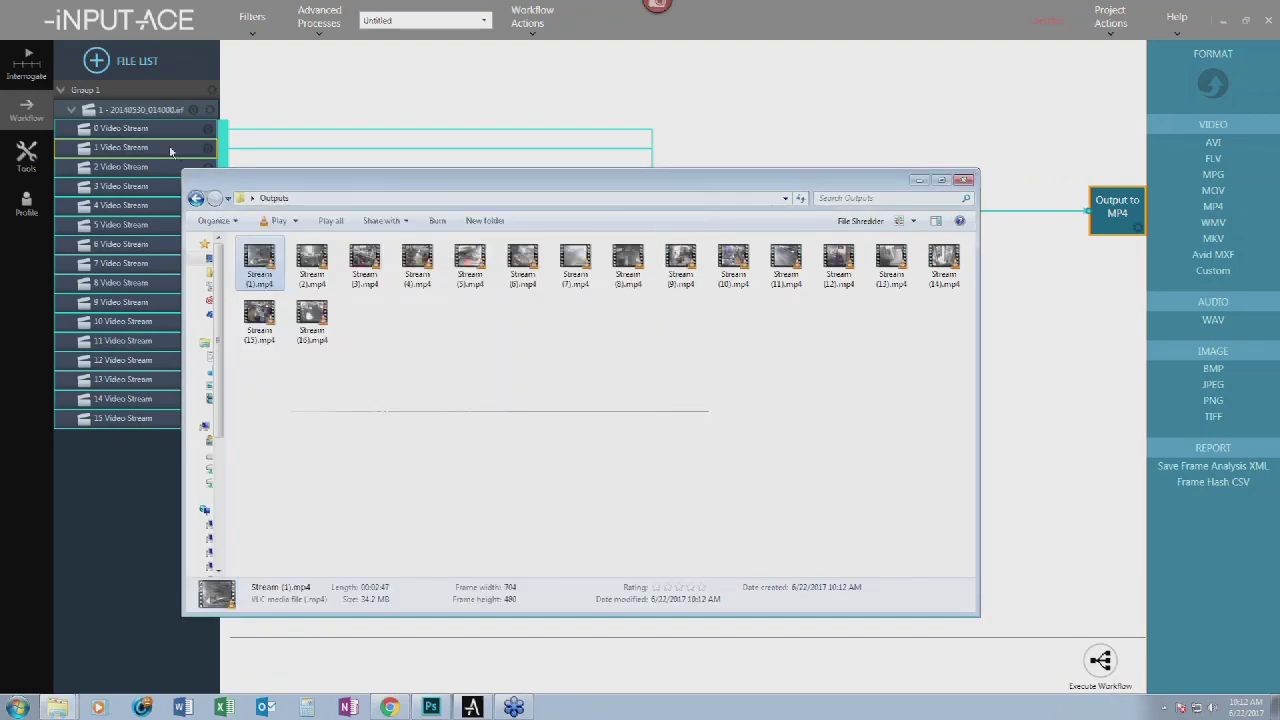
- Return to interrogating 1 Video Stream in iNPUT-ACE, check its frame rate metadata, and jump to several points along its timeline
click(18, 66)
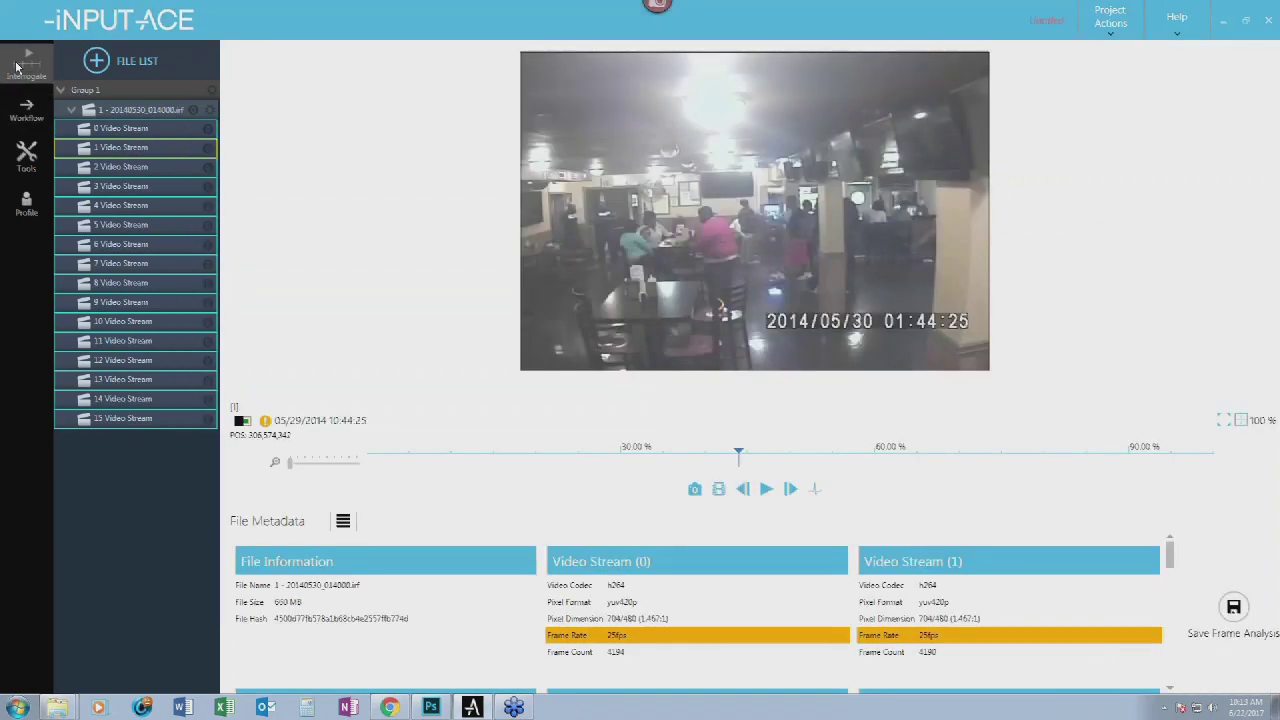
mouse_move(612, 638)
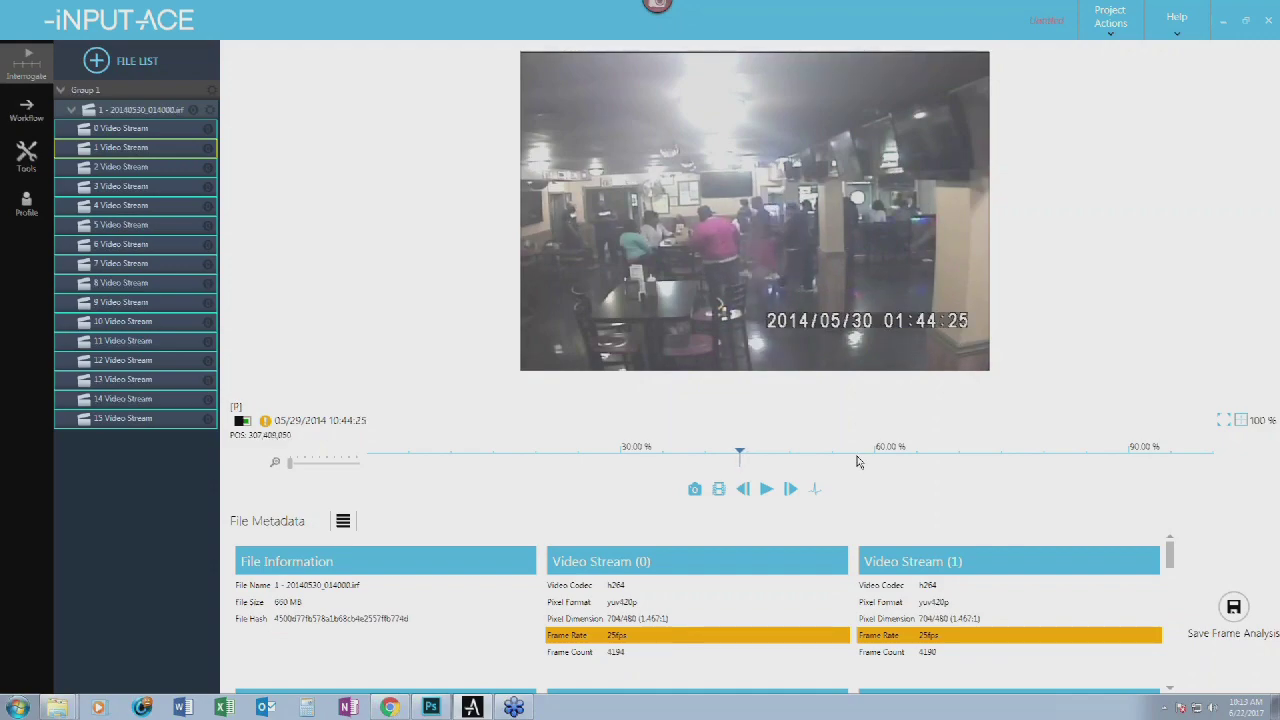
click(933, 466)
click(428, 466)
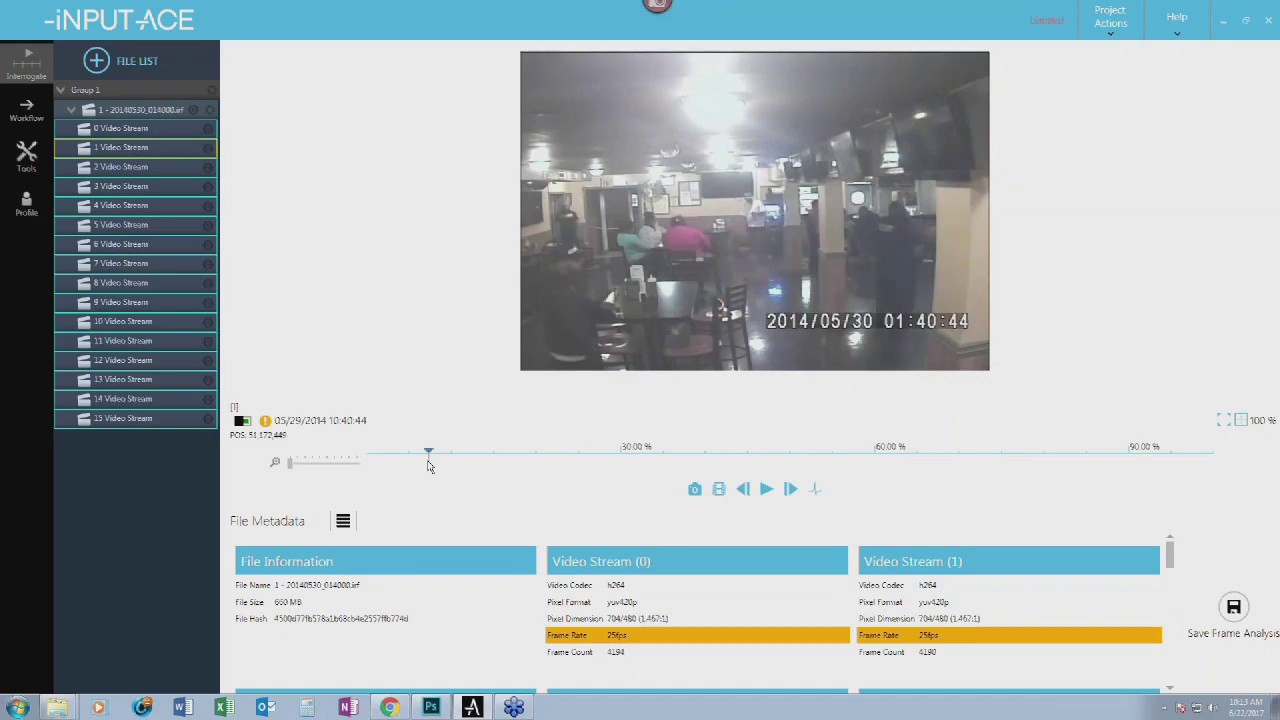
click(486, 465)
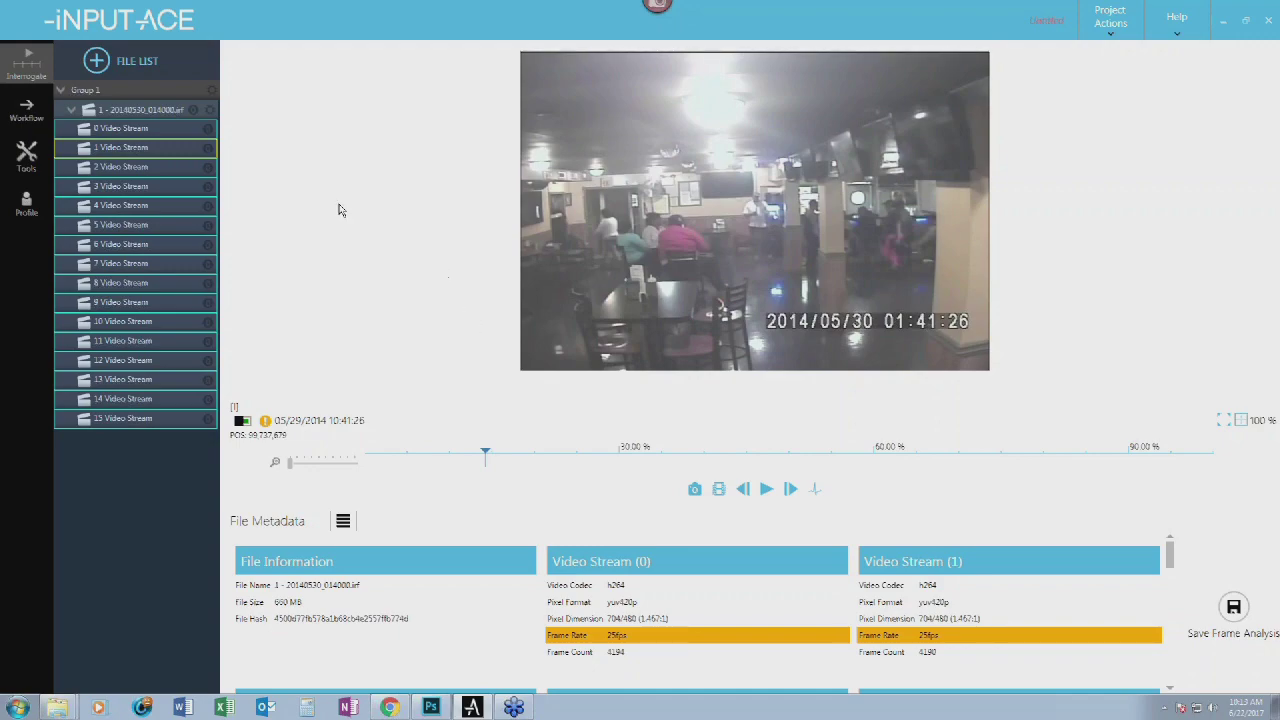
- Delete all exported MP4 files from the Outputs folder and return to the iNPUT-ACE workflow
click(34, 112)
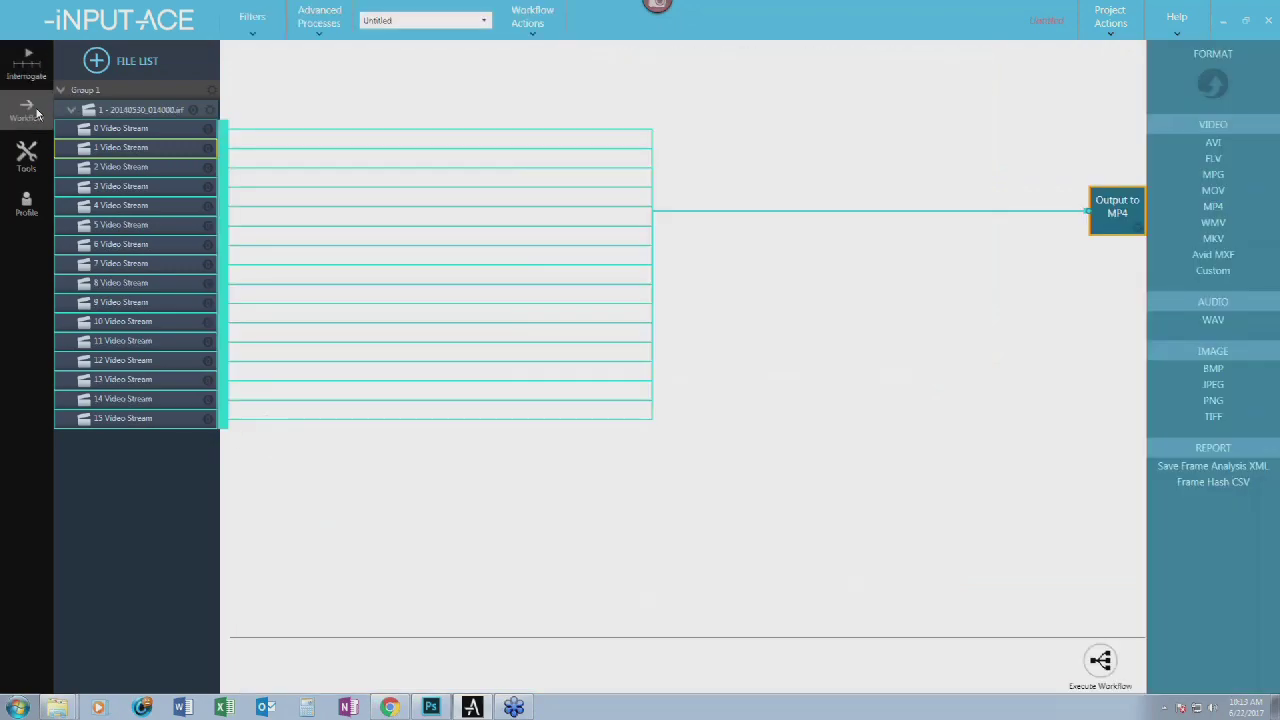
key(alt+Tab)
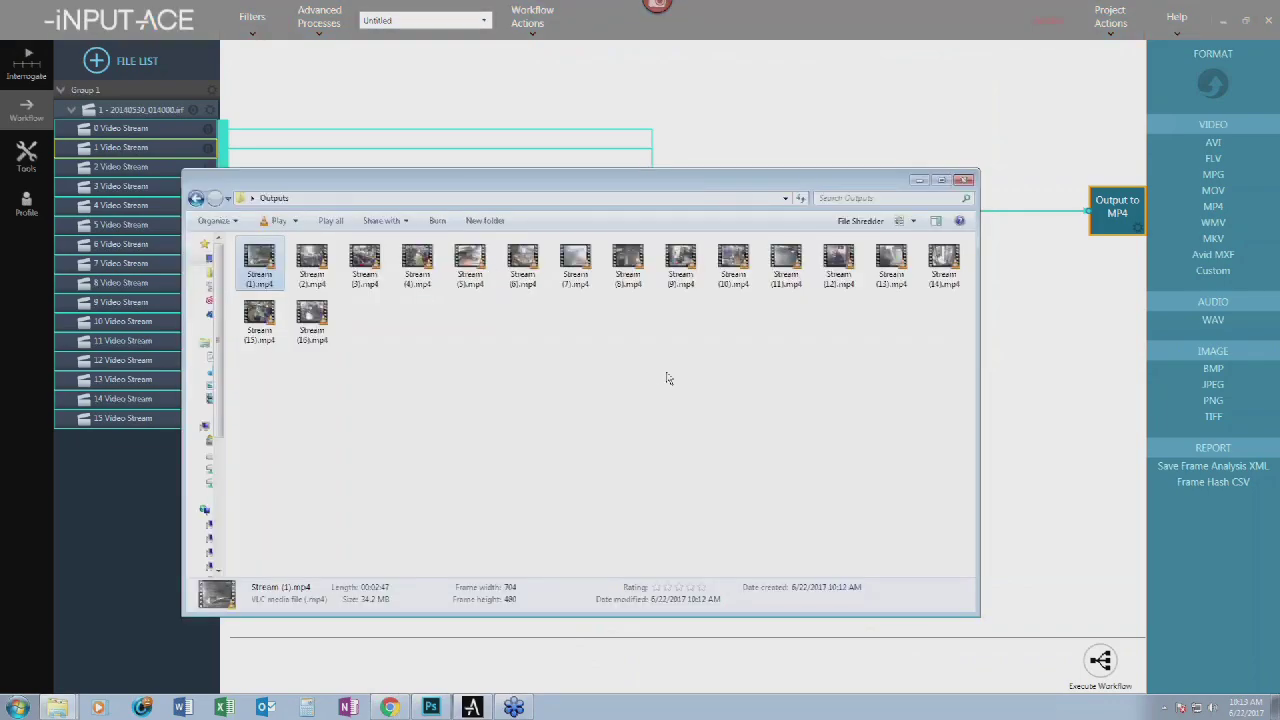
key(ctrl+a)
key(Delete)
click(690, 368)
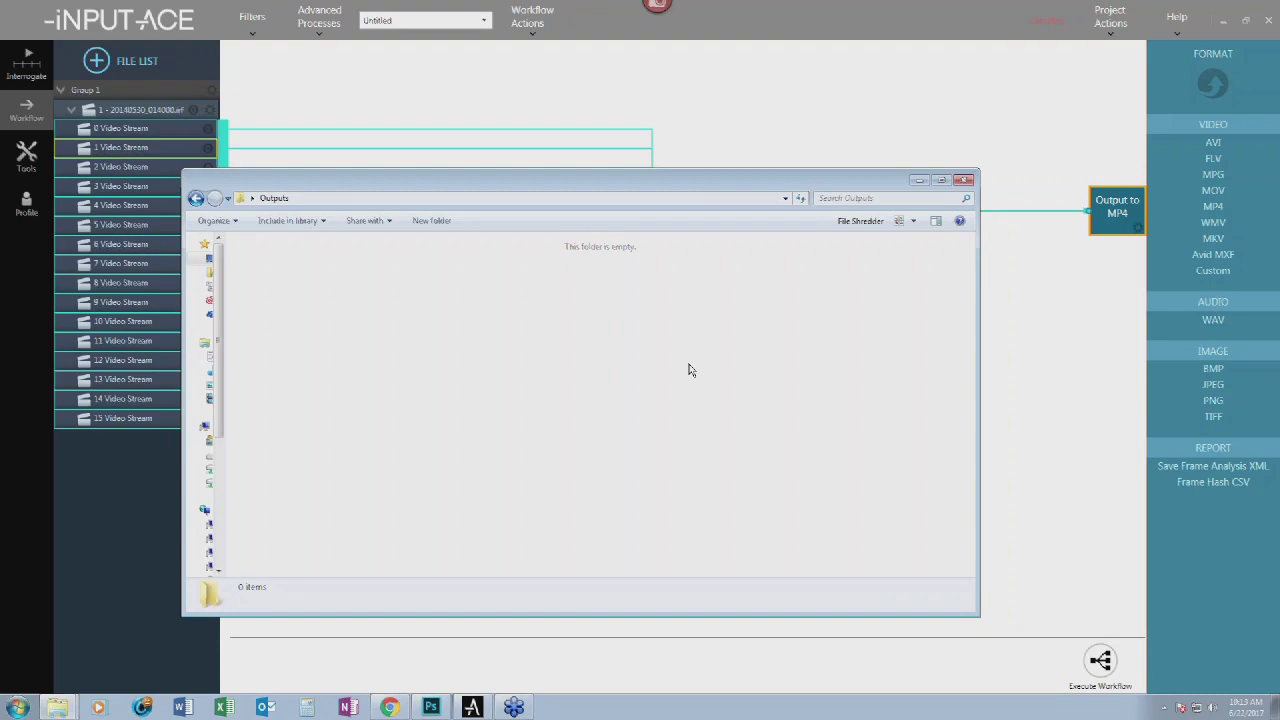
click(822, 141)
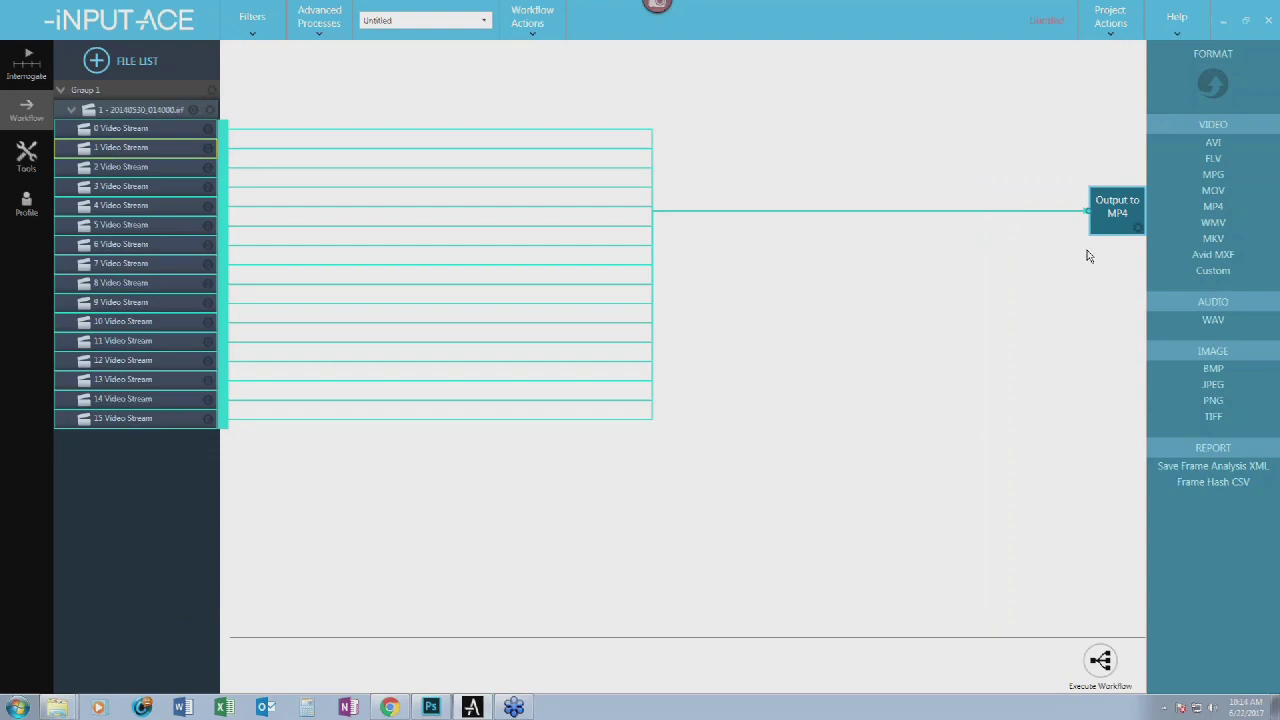
- Set the MP4 output's Frame Rate (Change Speed) to 7 and execute the workflow again
click(1136, 234)
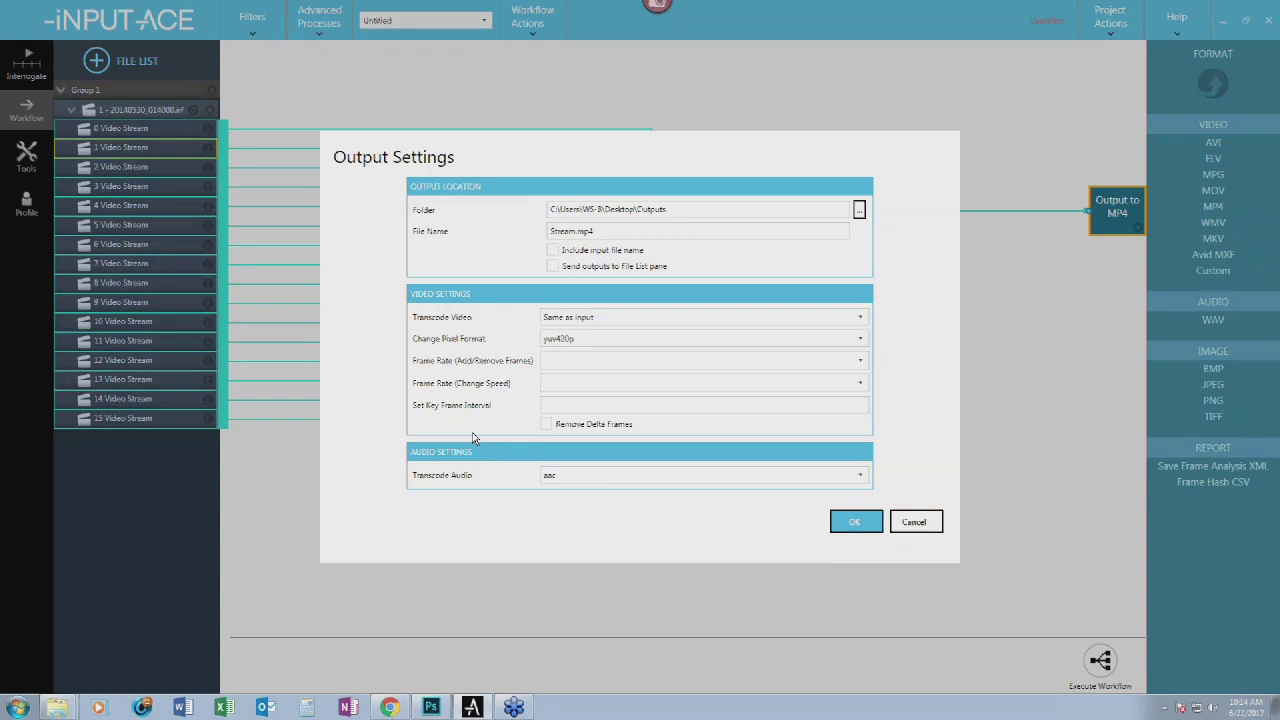
click(545, 384)
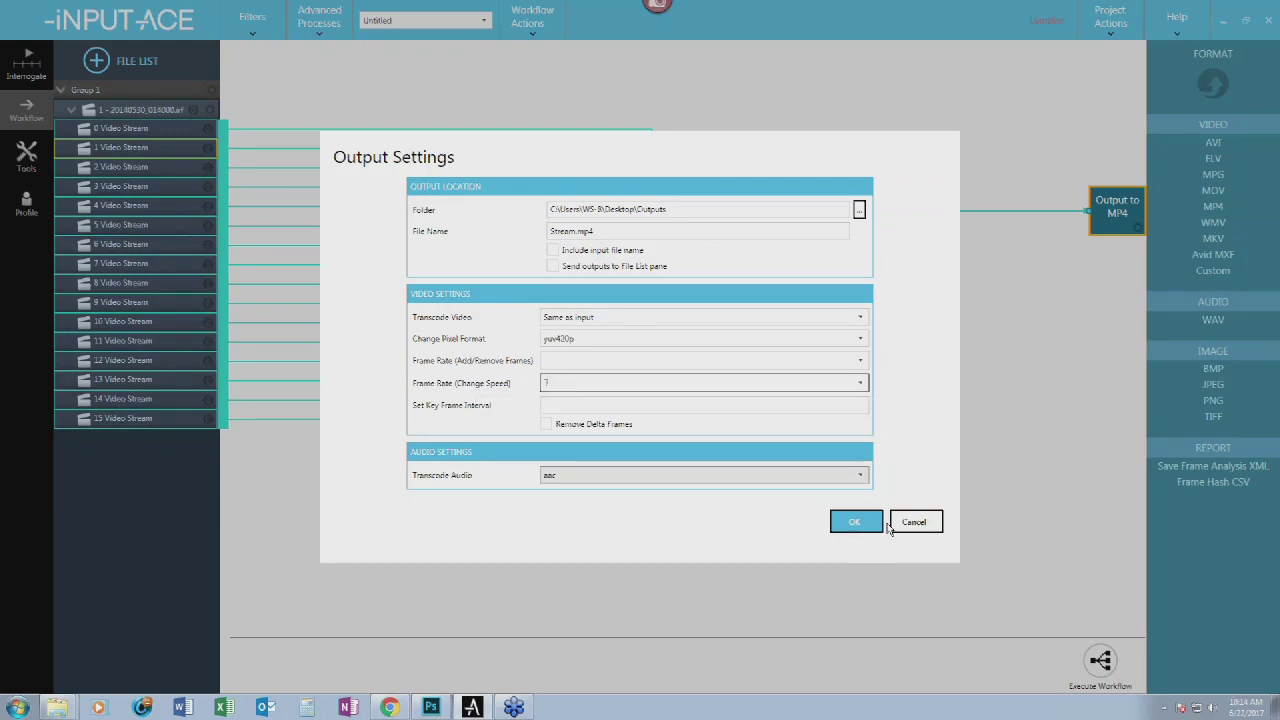
click(852, 522)
click(1100, 660)
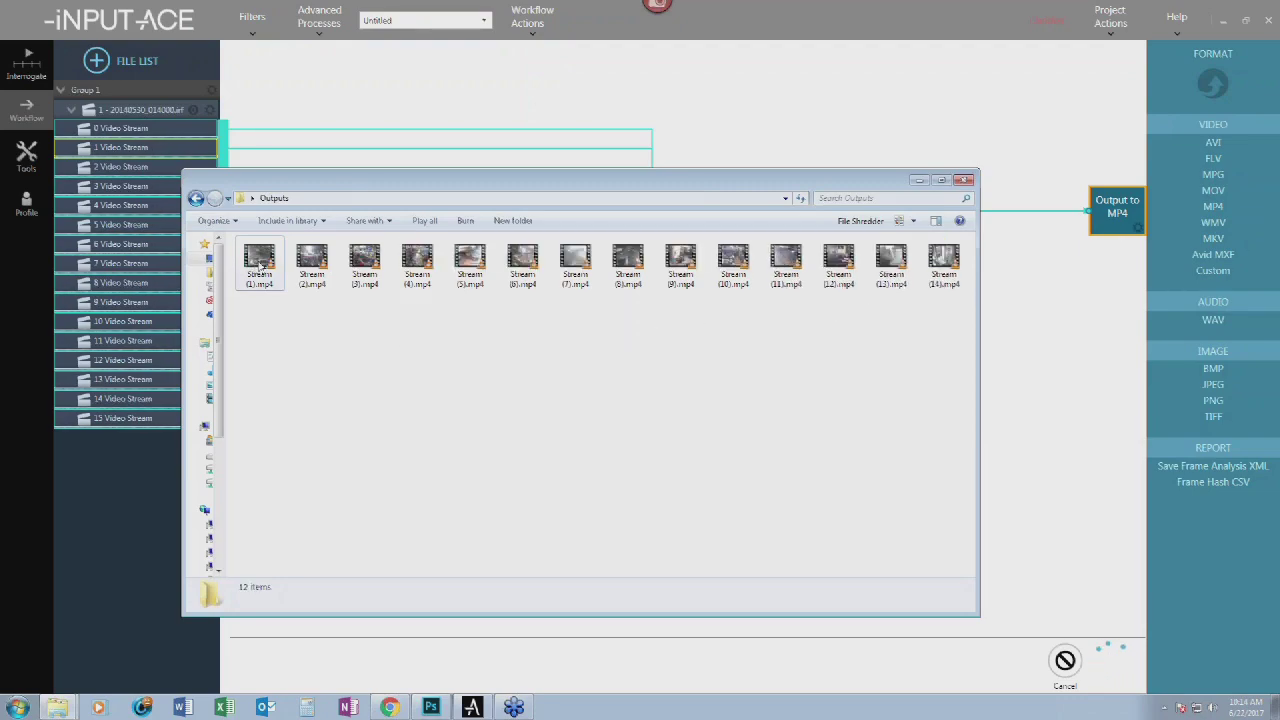
- Play the re-exported Stream (1).mp4 and Stream (10).mp4 from the Outputs folder in VLC, and close the player
double_click(259, 262)
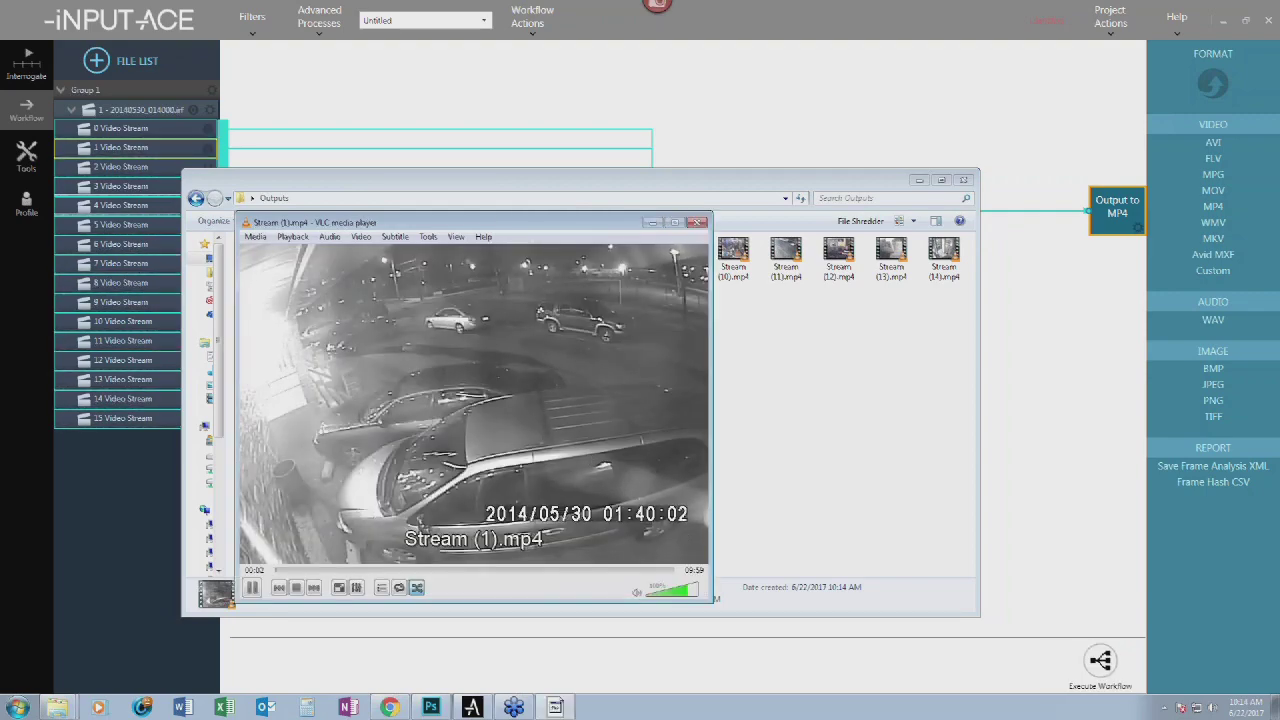
double_click(735, 256)
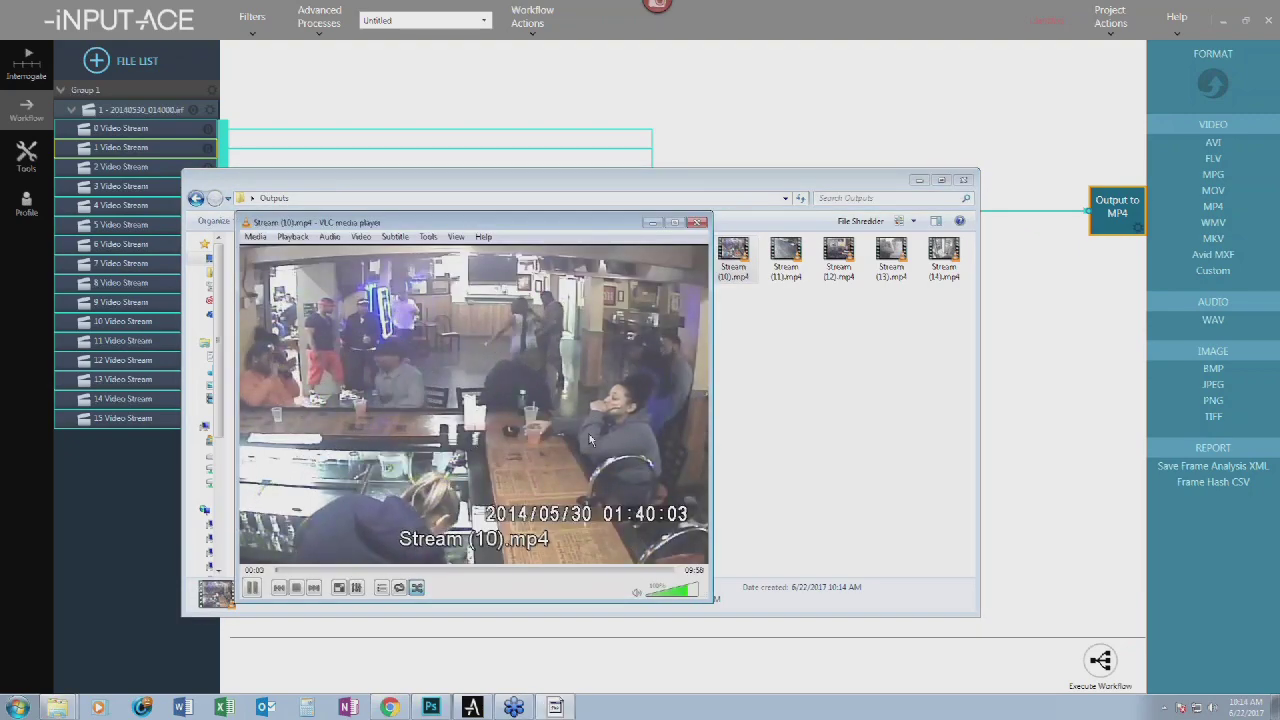
click(701, 222)
- Clear the Outputs folder of the re-exported MP4 files and switch back to the iNPUT-ACE workflow
click(765, 347)
key(ctrl+a)
key(Delete)
key(Return)
click(718, 132)
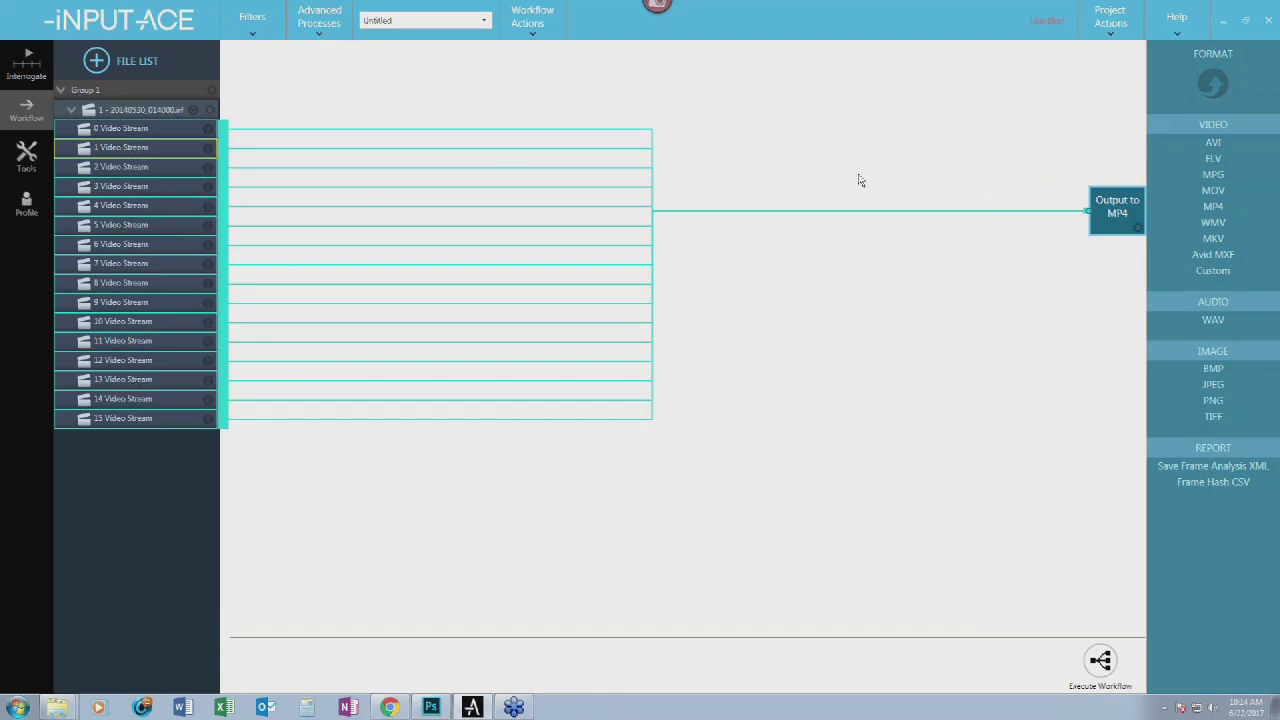
- Move the Output to MP4 node slightly lower and delete the connections between it and the video streams
drag(1108, 208, 1108, 248)
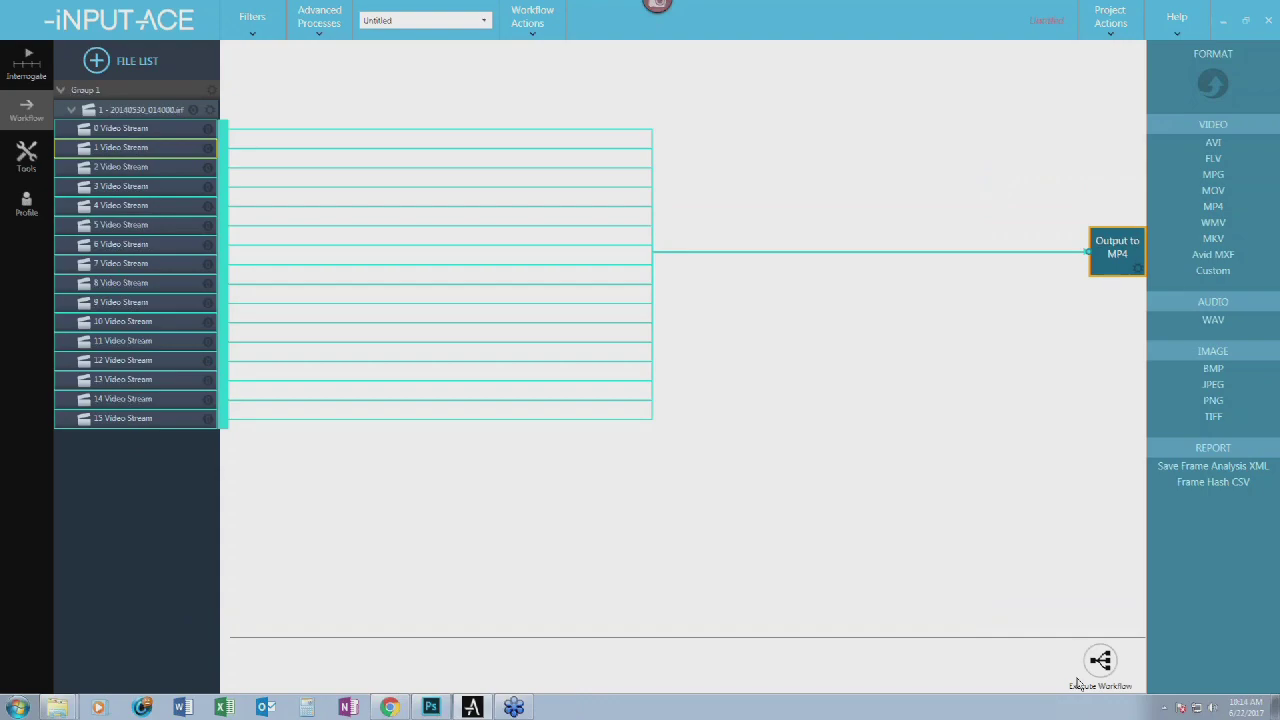
drag(725, 188, 724, 320)
key(Delete)
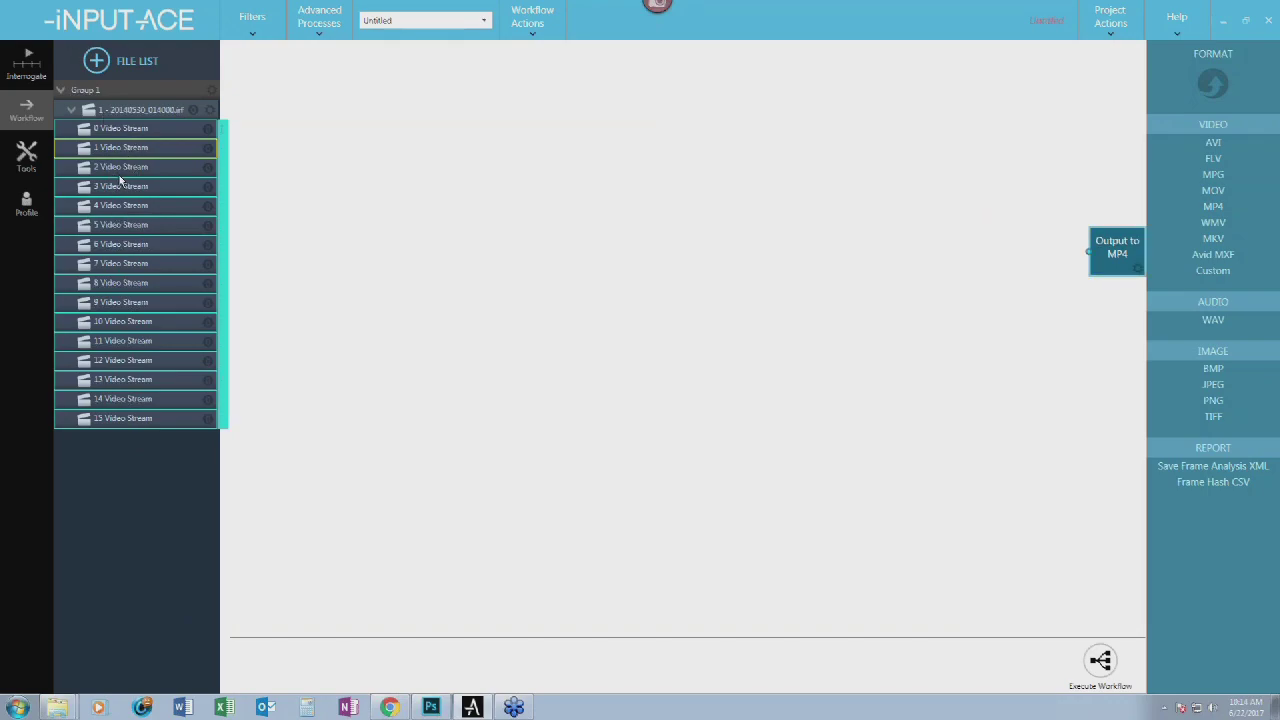
- Collapse the .irf file's stream list, and select Group 1 followed by the .irf file as a whole
click(155, 111)
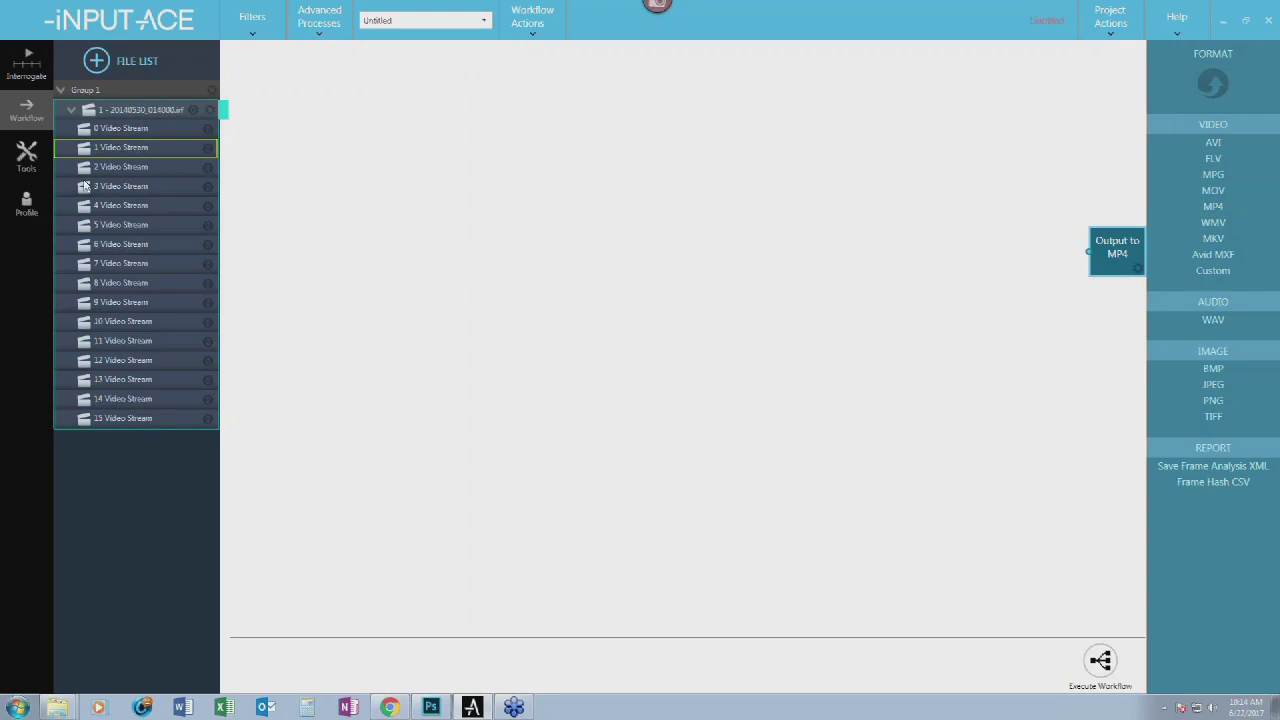
click(71, 110)
click(99, 92)
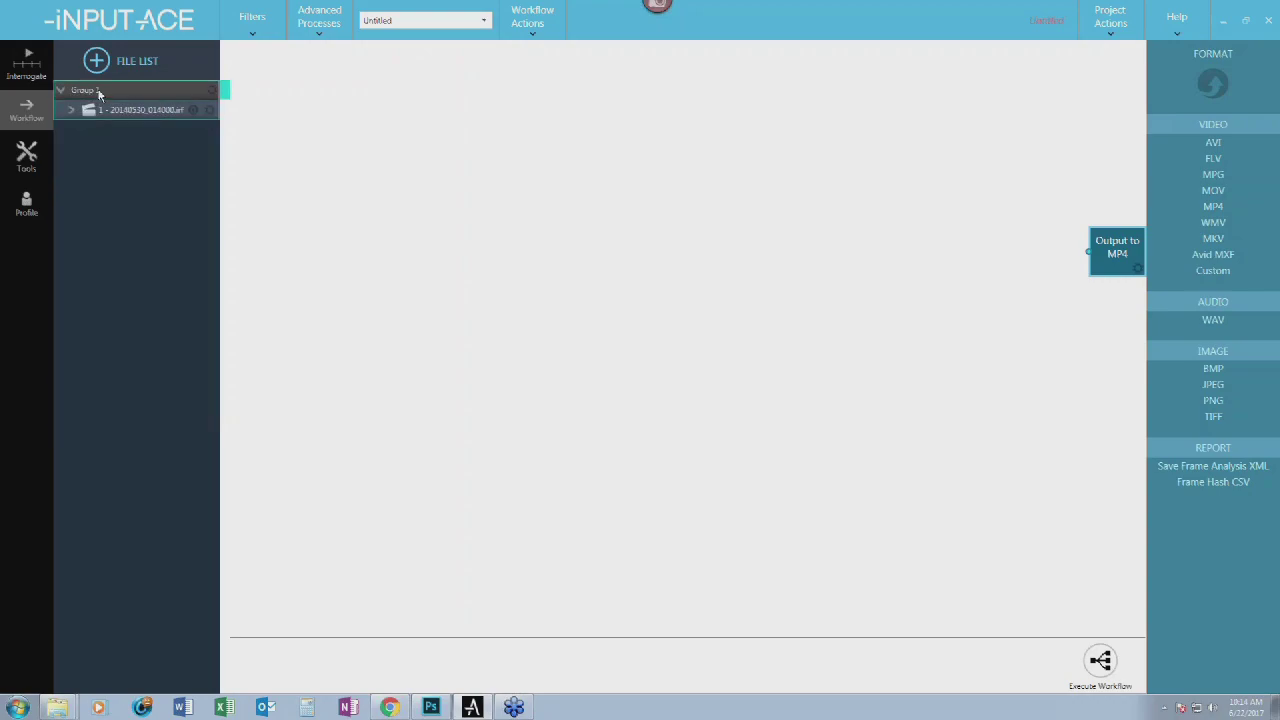
click(112, 110)
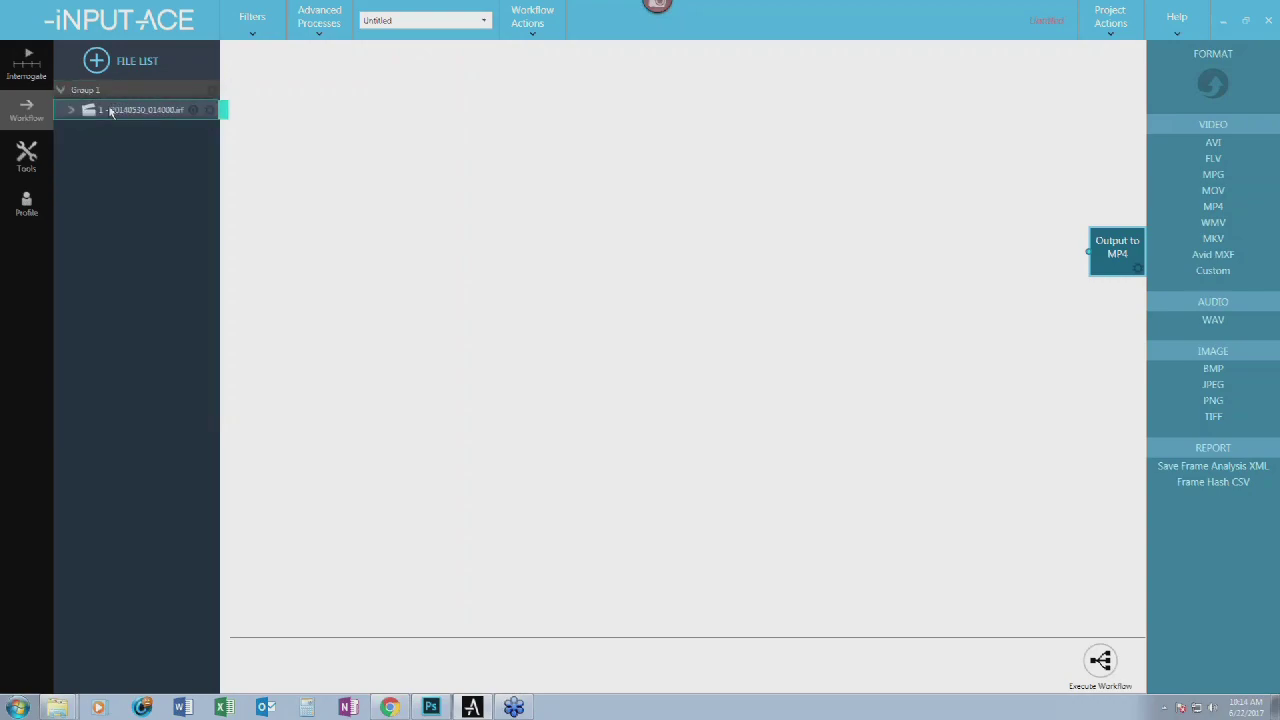
- Expand and recollapse the Group 1 and .irf file lists, and delete the Output to MP4 node from the workflow
click(71, 110)
click(72, 112)
click(62, 91)
click(61, 91)
click(61, 91)
click(61, 91)
click(71, 112)
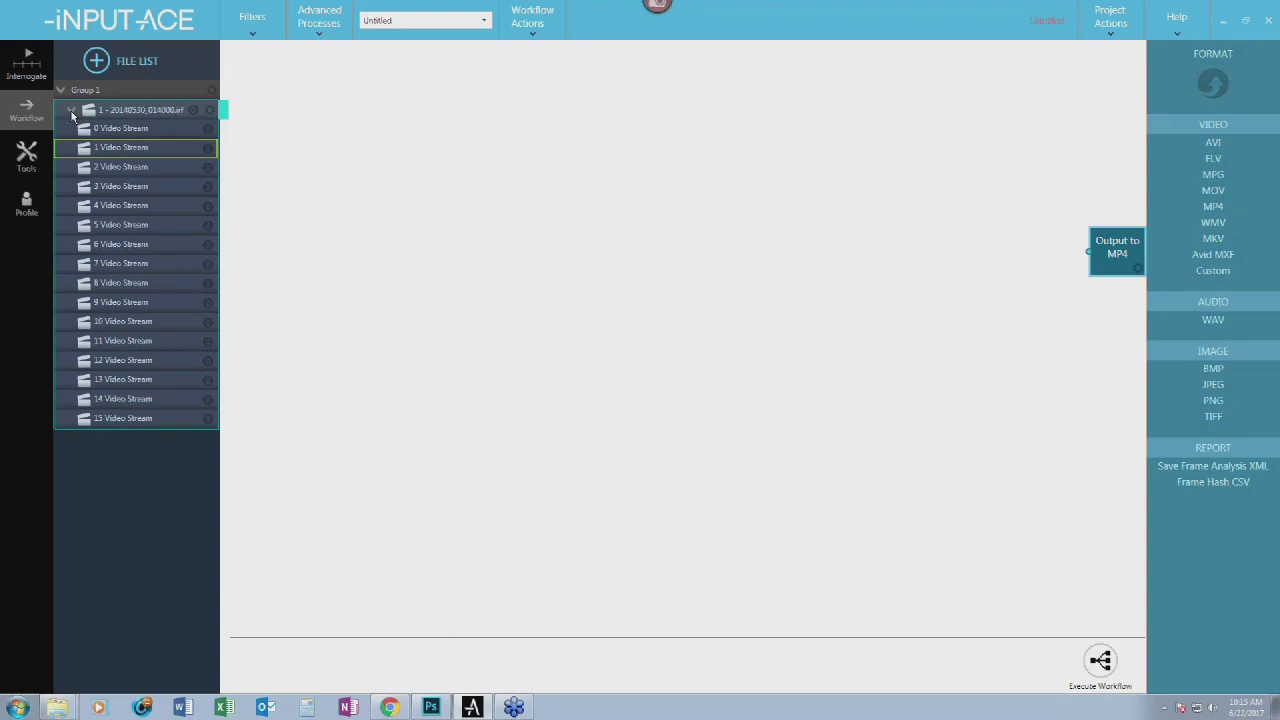
click(71, 112)
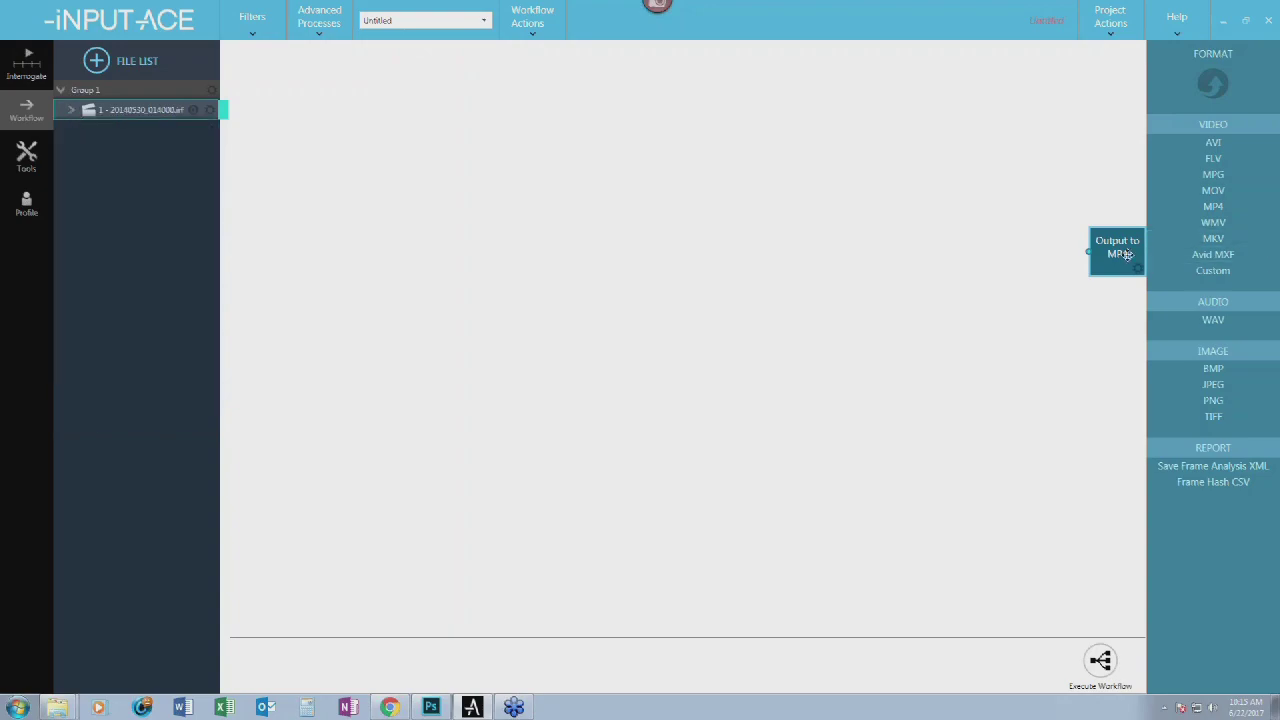
key(Delete)
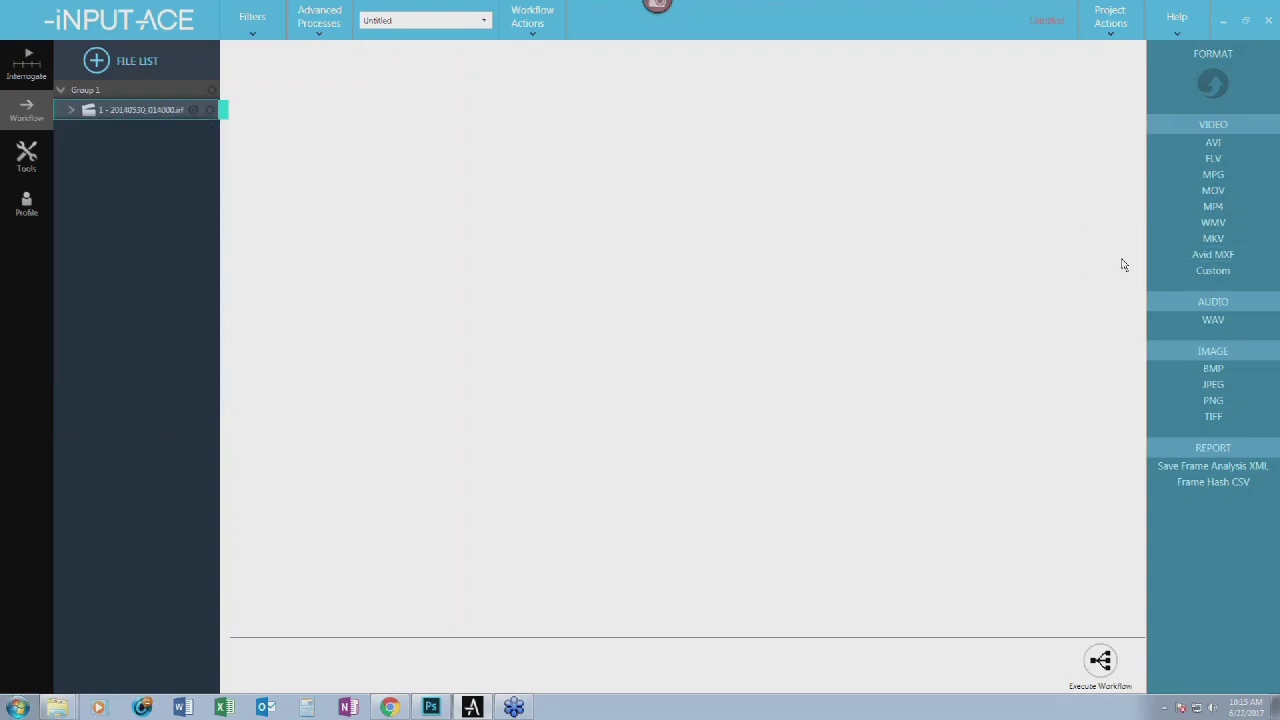
- Remove the .irf file from the file list and launch 3 - 20140301.exe from the 1 - intro folder in its own player
key(Delete)
key(alt+Tab)
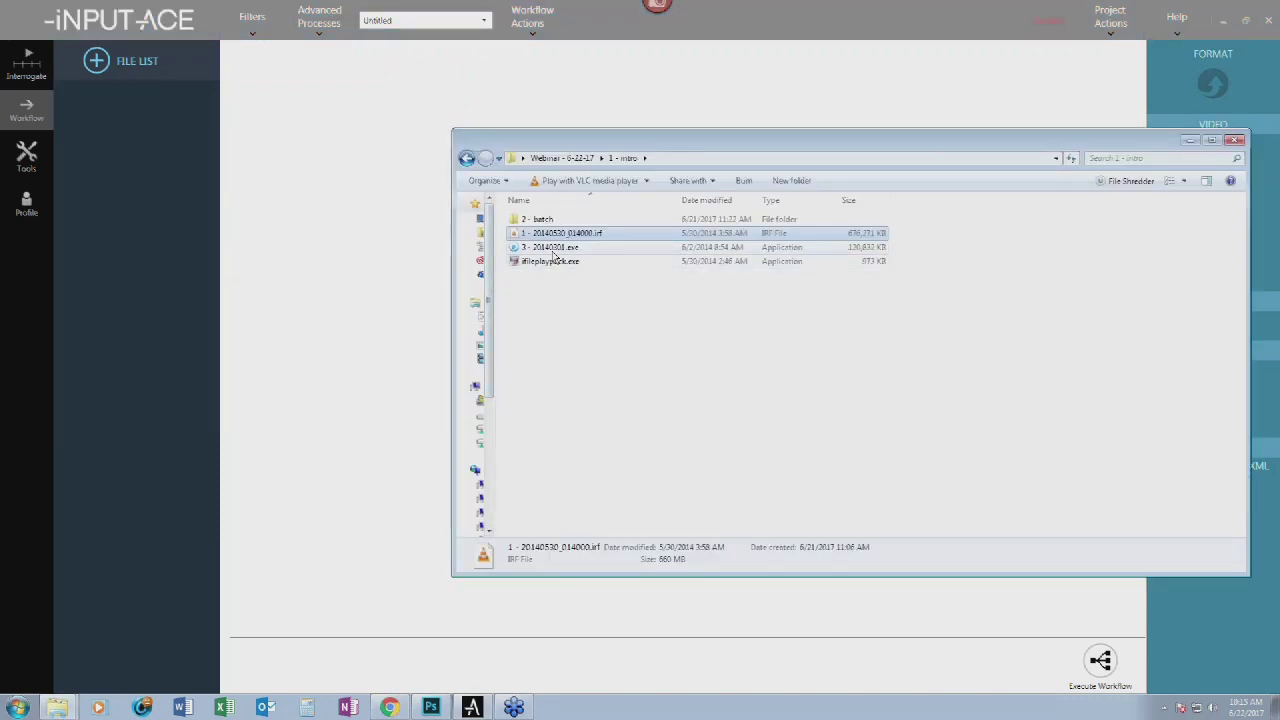
click(552, 247)
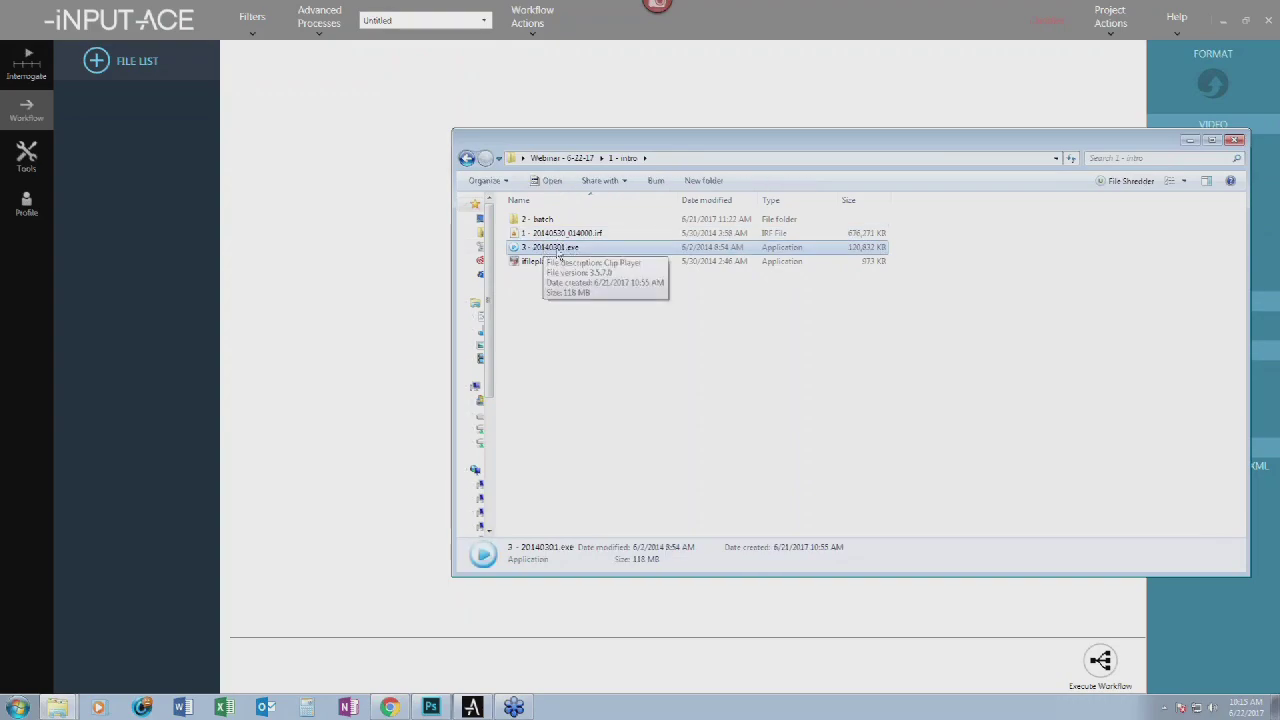
double_click(578, 248)
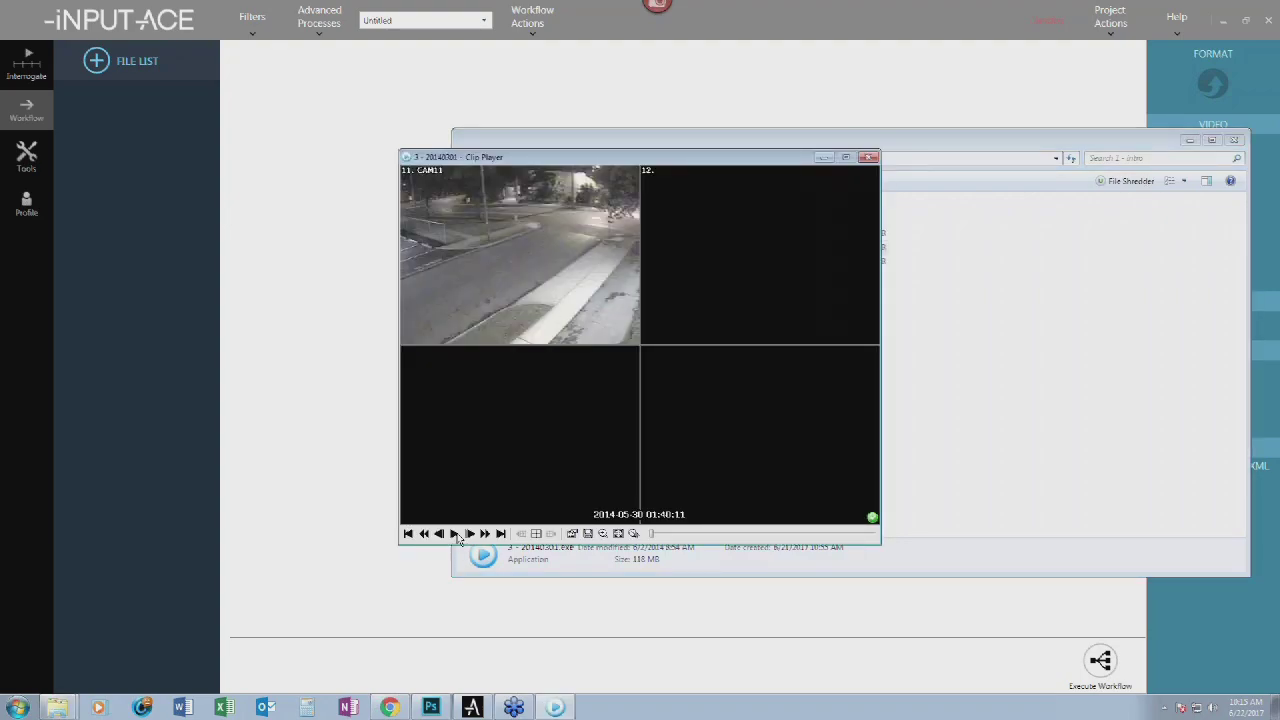
- Play the clip with CAM12 enlarged, outline its picture with a screen-capture selection, and pause the playback
click(456, 535)
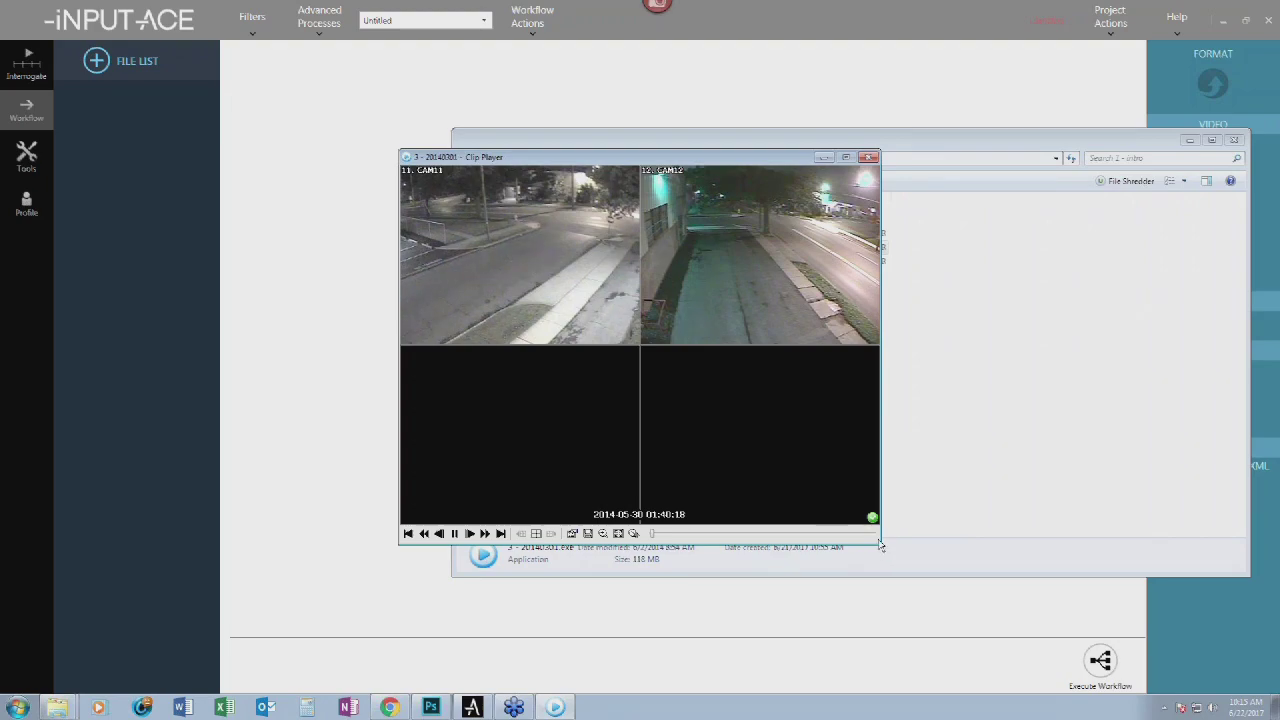
double_click(749, 215)
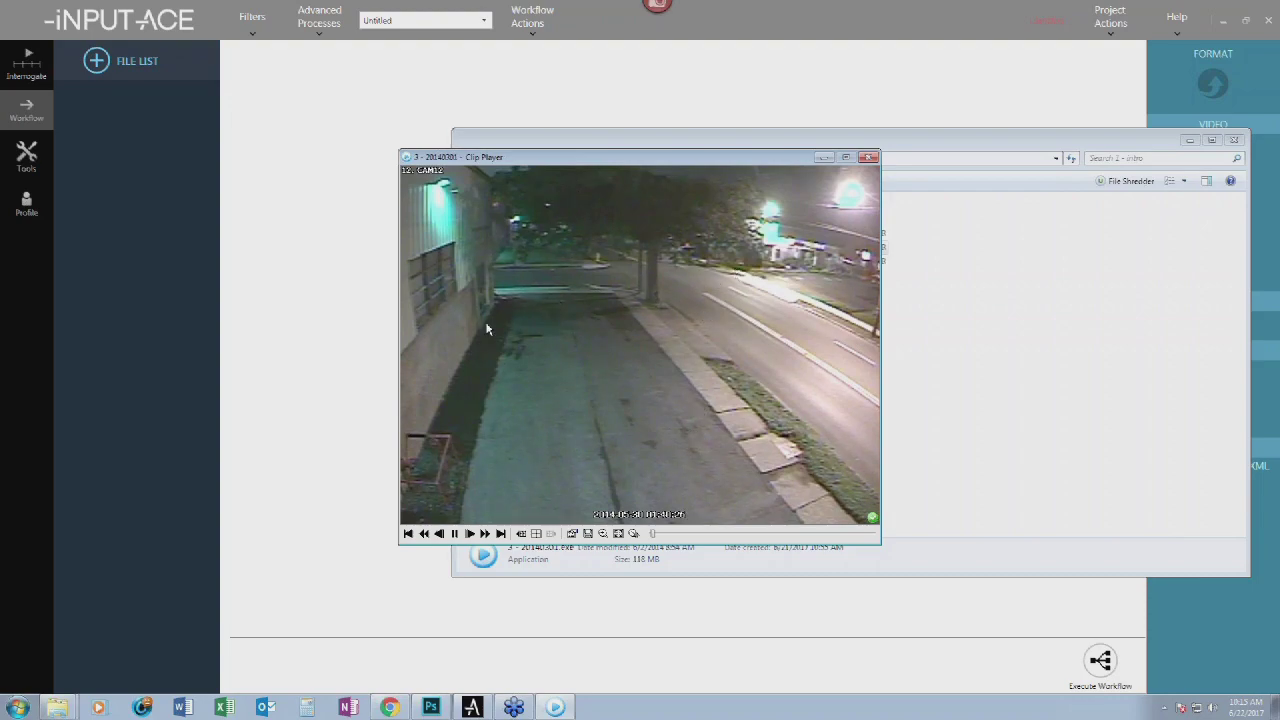
key(Print)
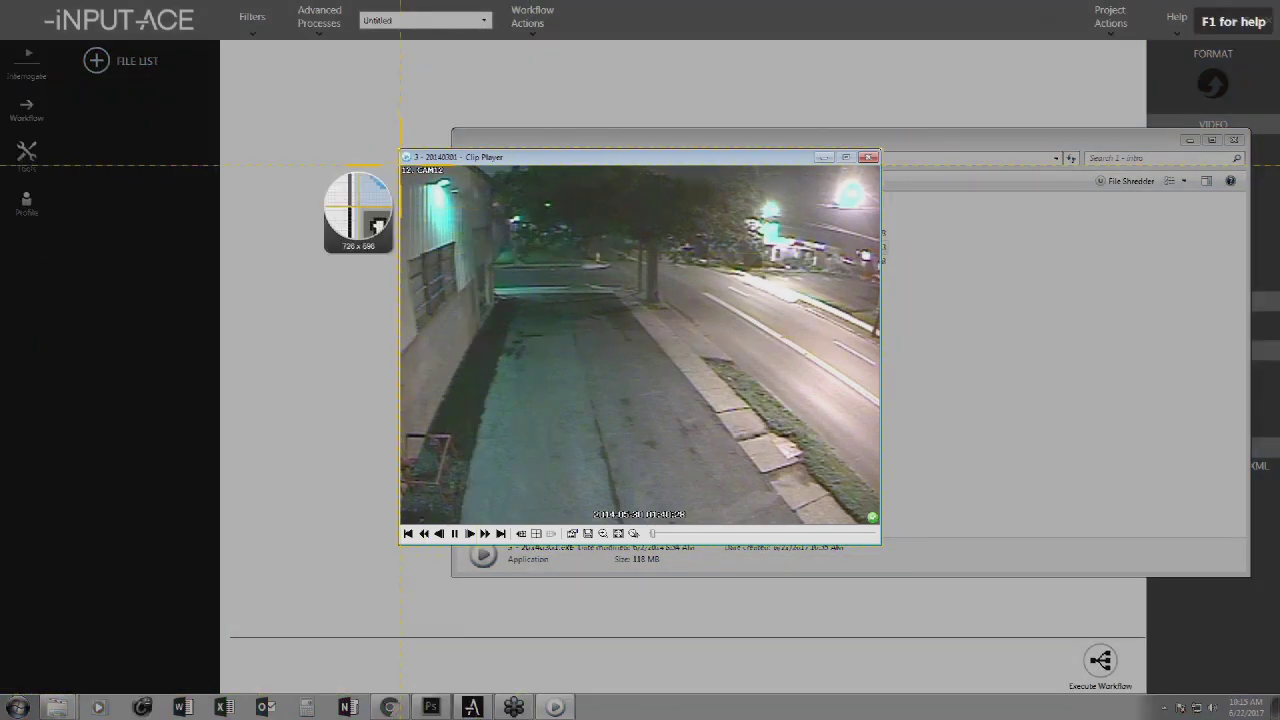
drag(400, 165, 879, 523)
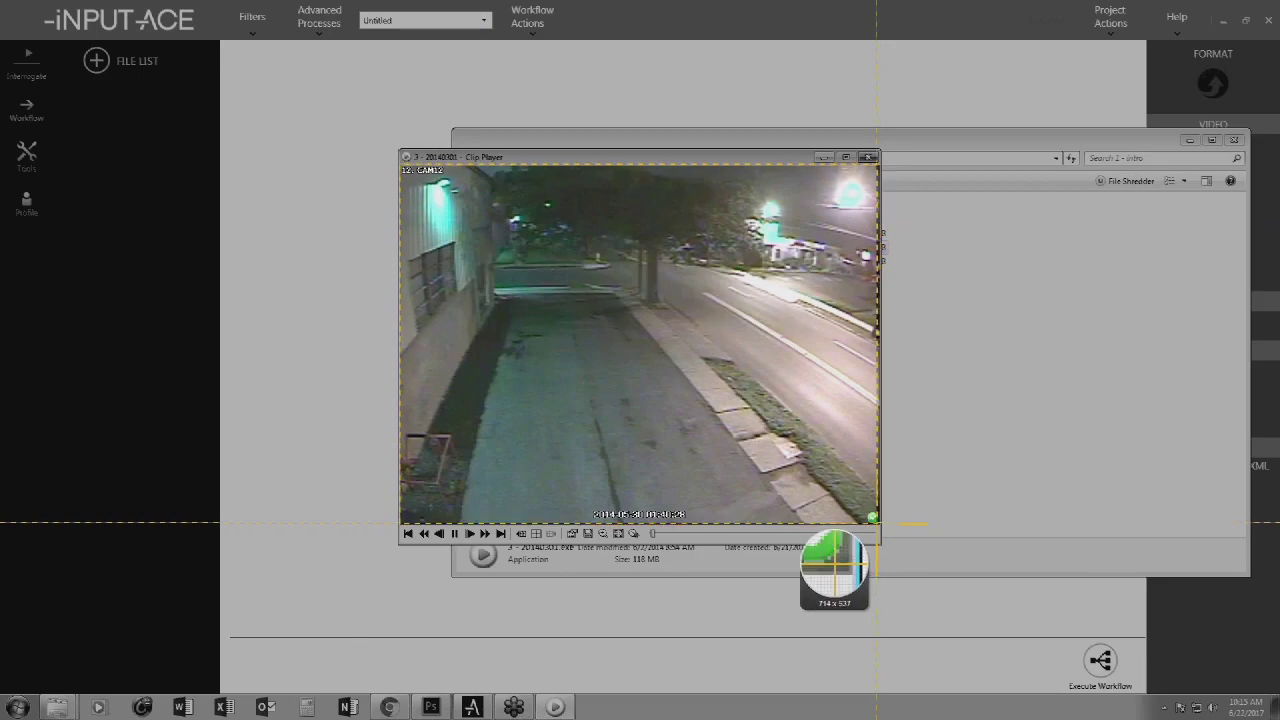
click(798, 385)
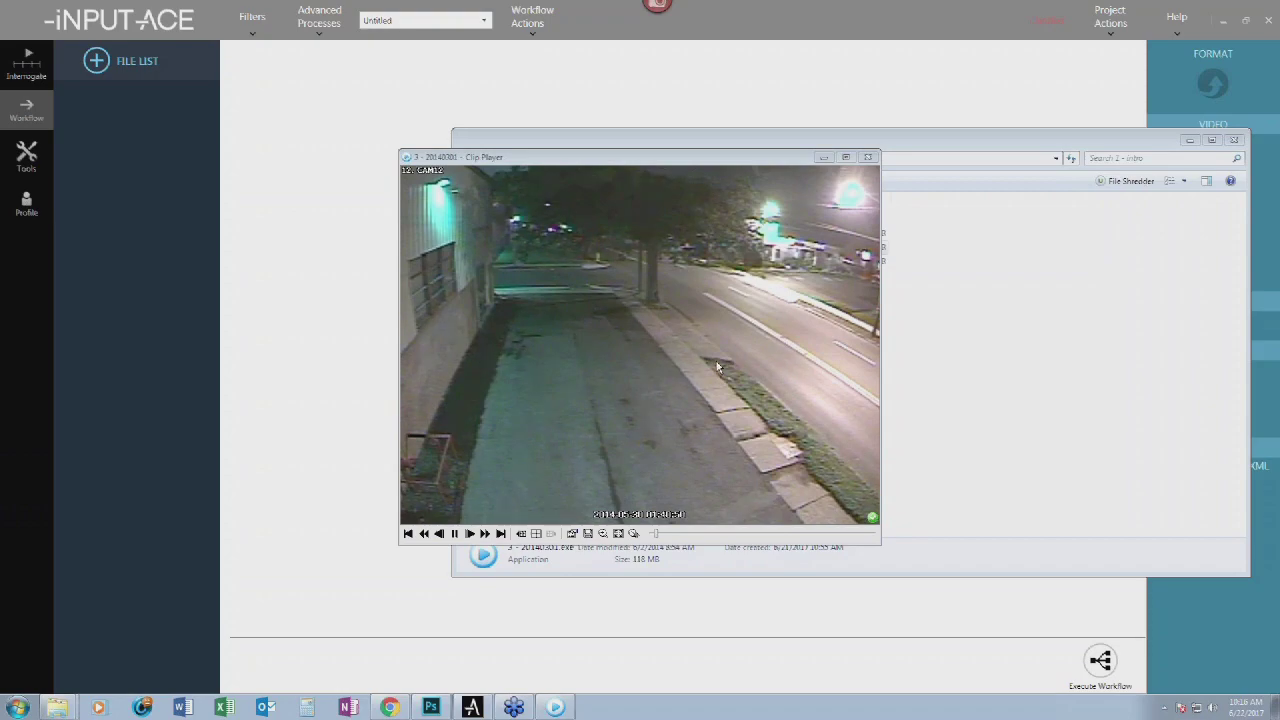
click(455, 534)
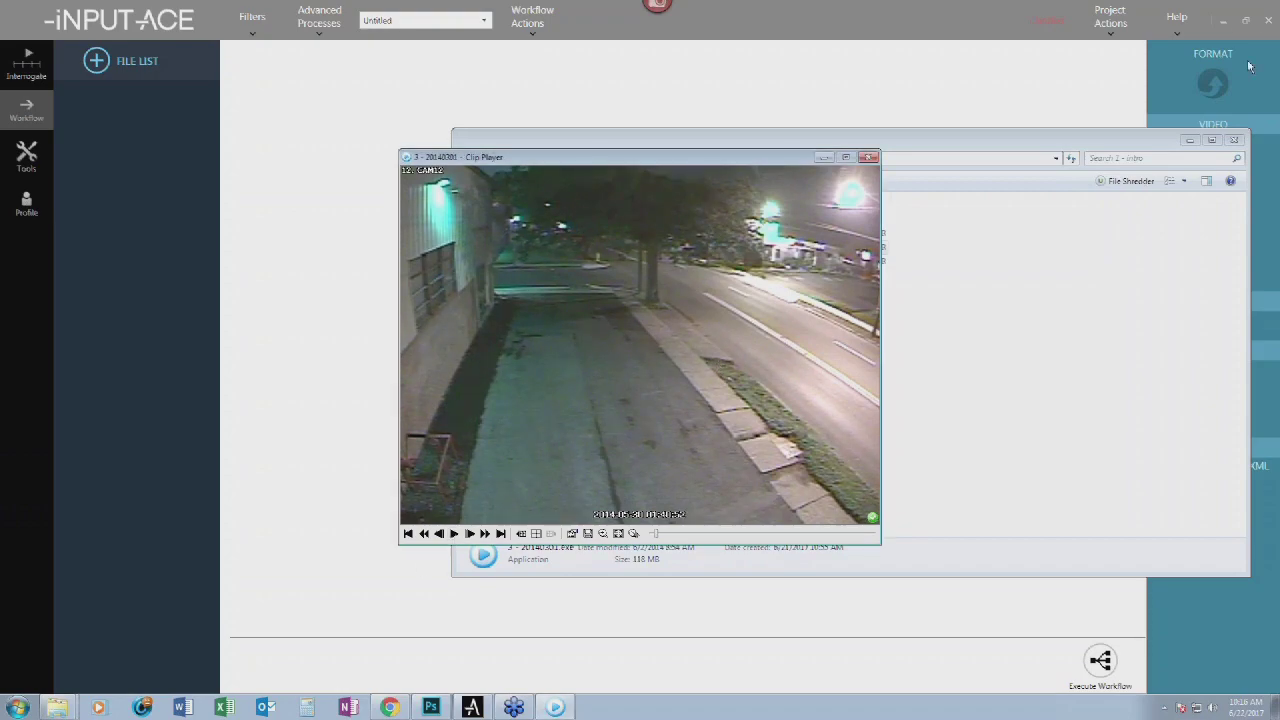
- Minimize iNPUT-ACE, inspect the Clip Player's codec and size choices for saving as video, and close the dialog without exporting
click(1222, 20)
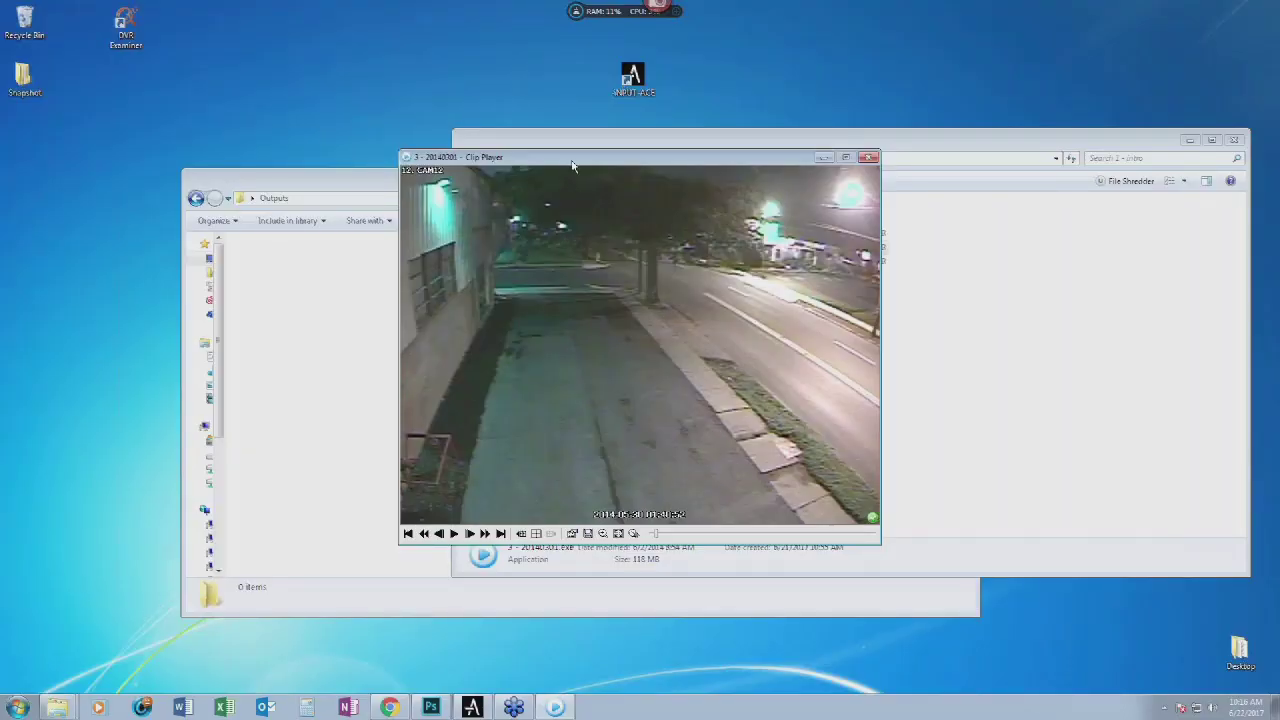
drag(572, 165, 575, 168)
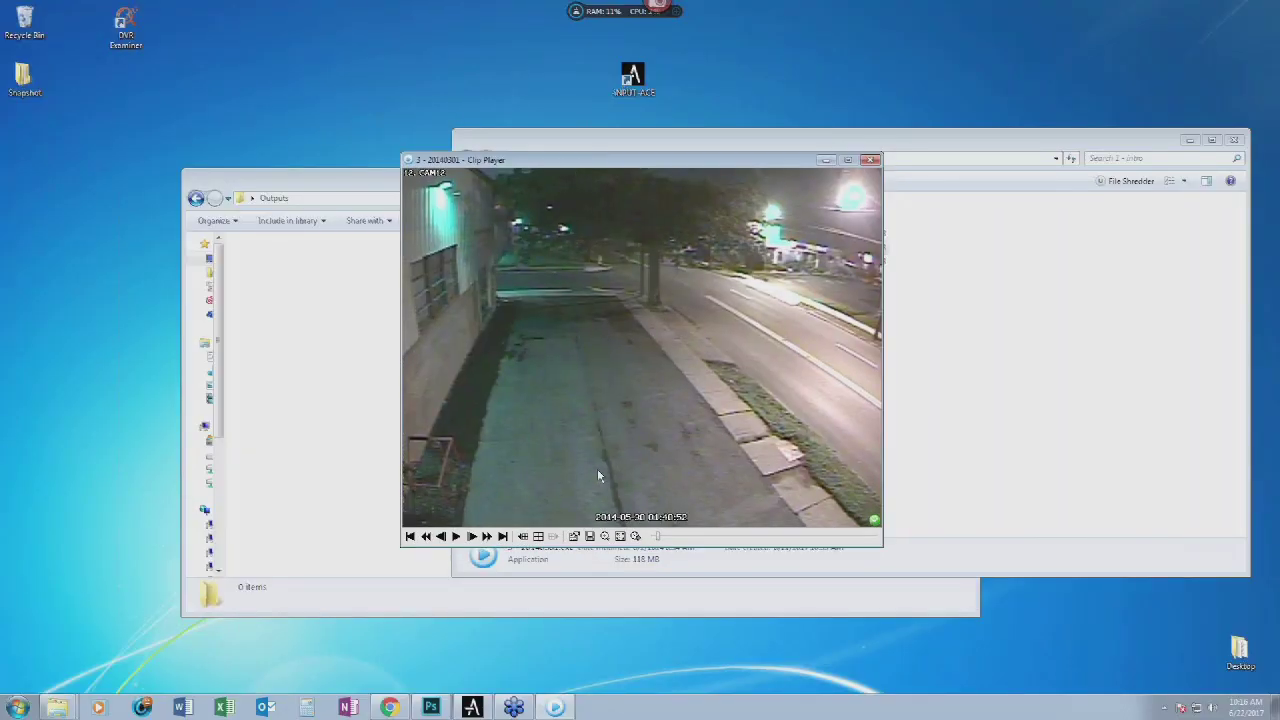
click(589, 537)
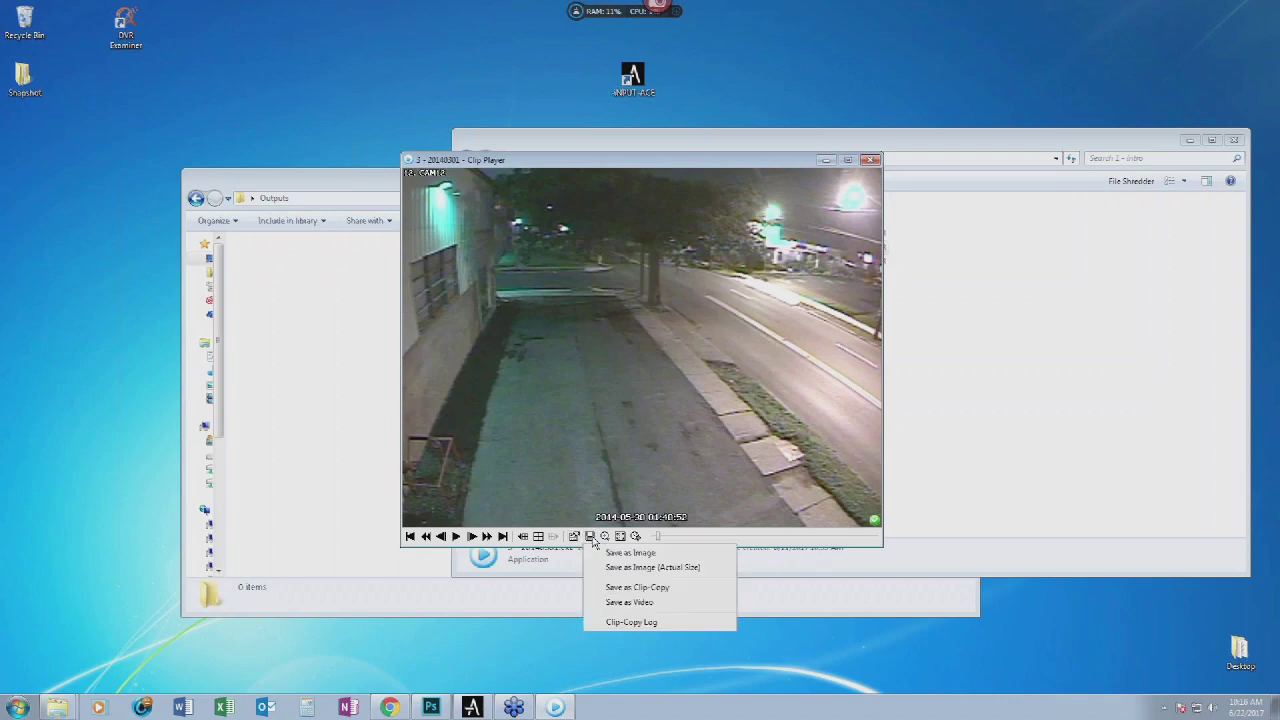
click(640, 603)
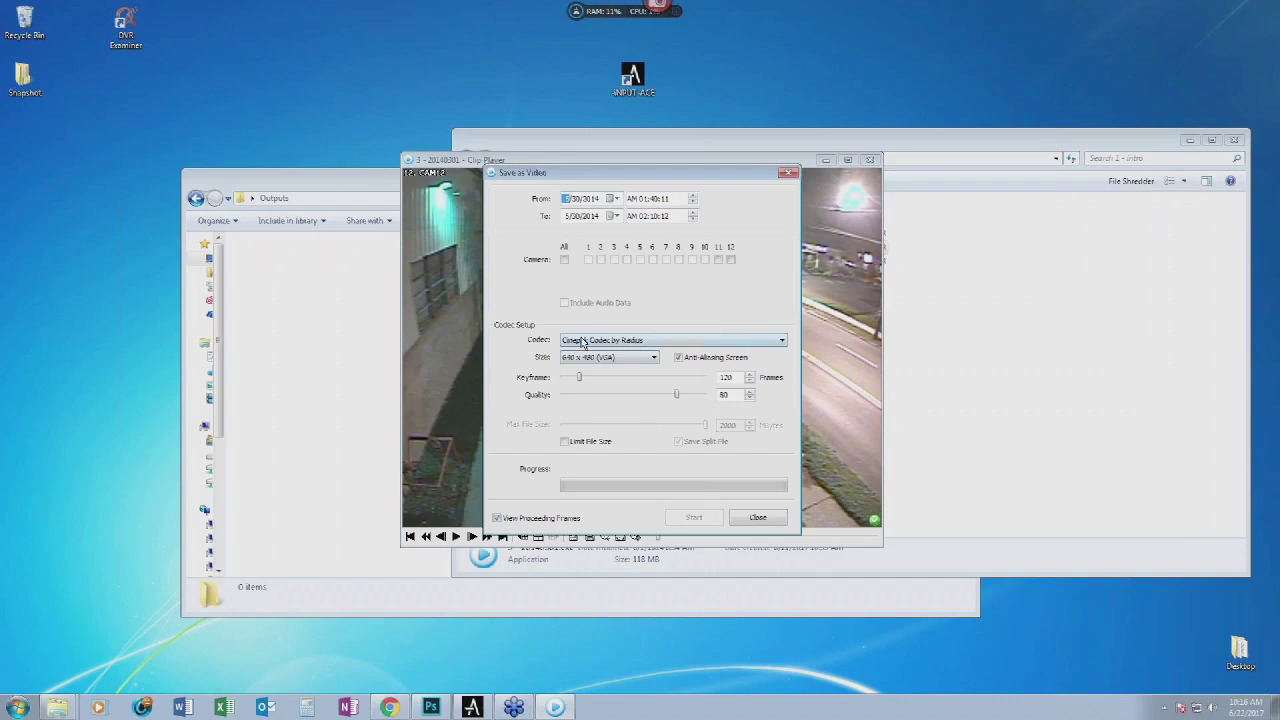
click(650, 342)
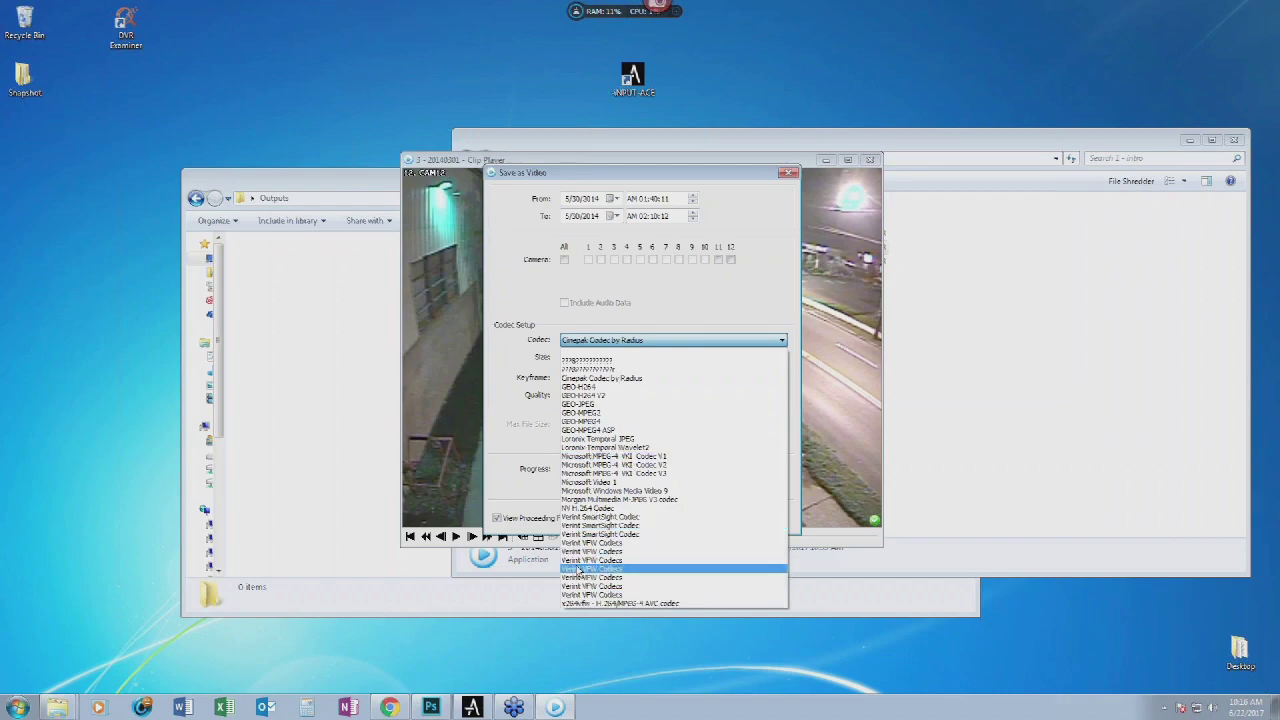
click(510, 360)
click(603, 358)
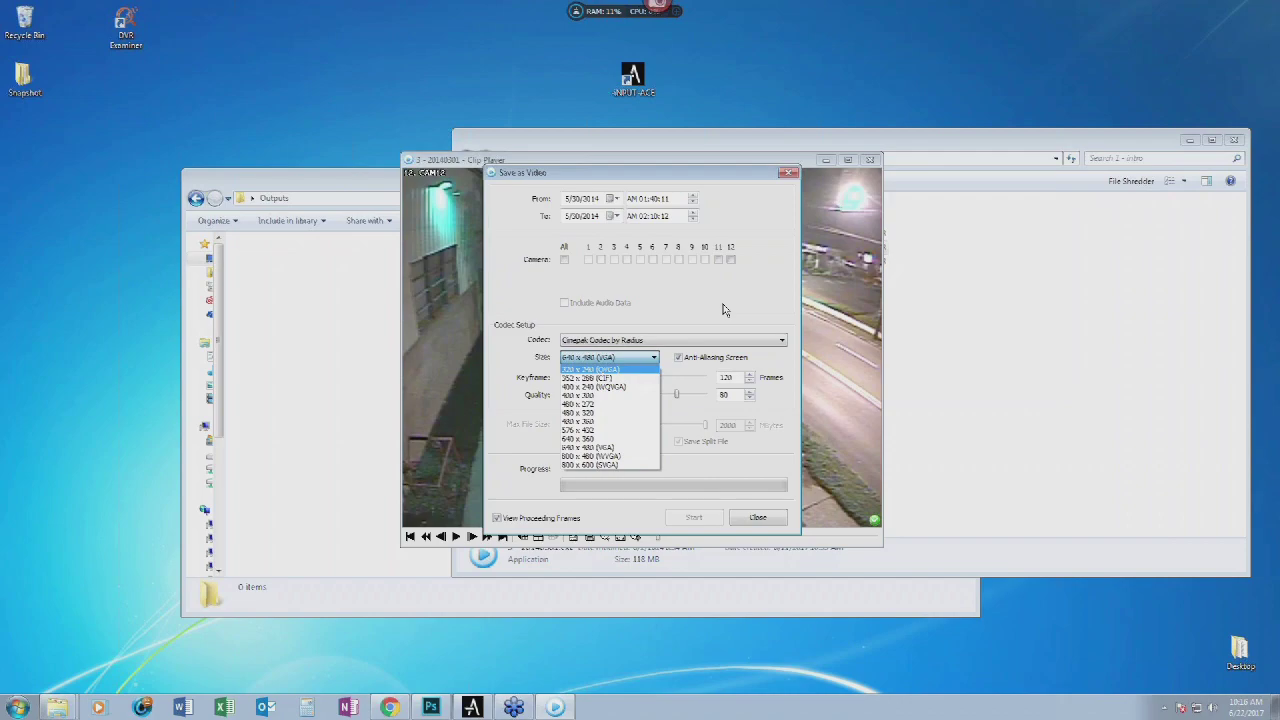
click(762, 520)
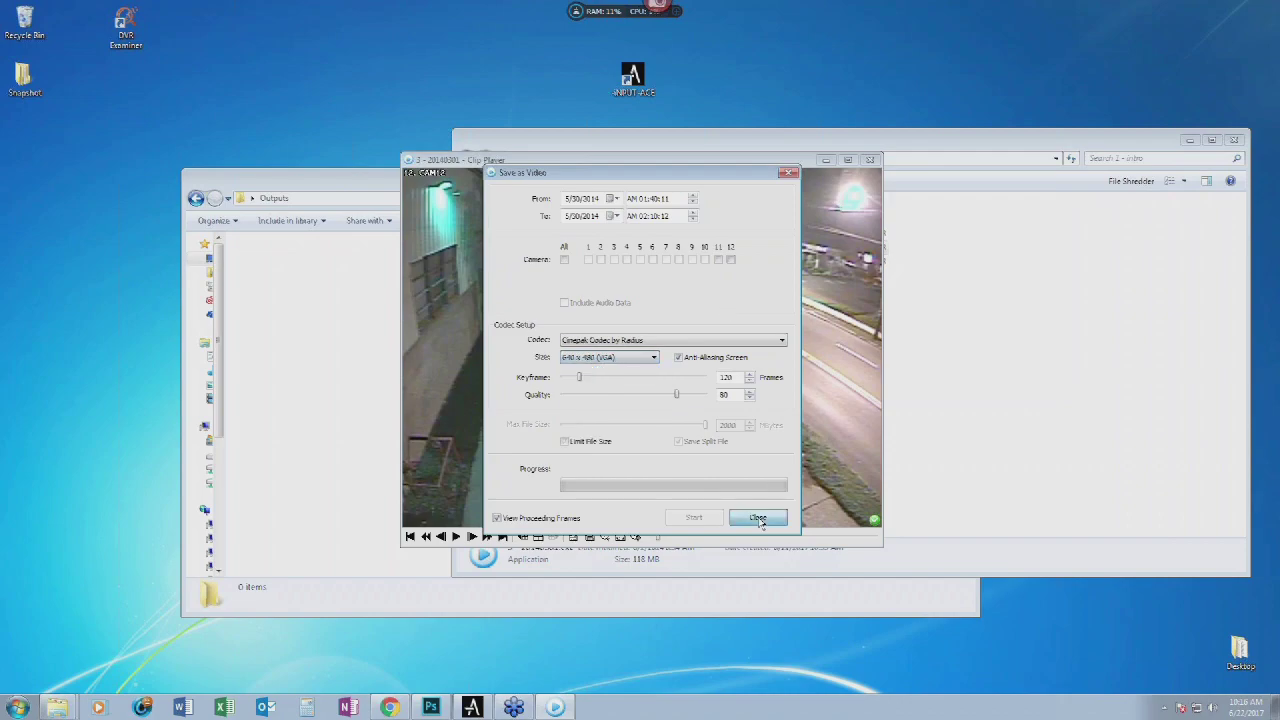
click(758, 517)
- Save the paused CAM12 frame at actual size to the Desktop as a bitmap named player export
click(590, 537)
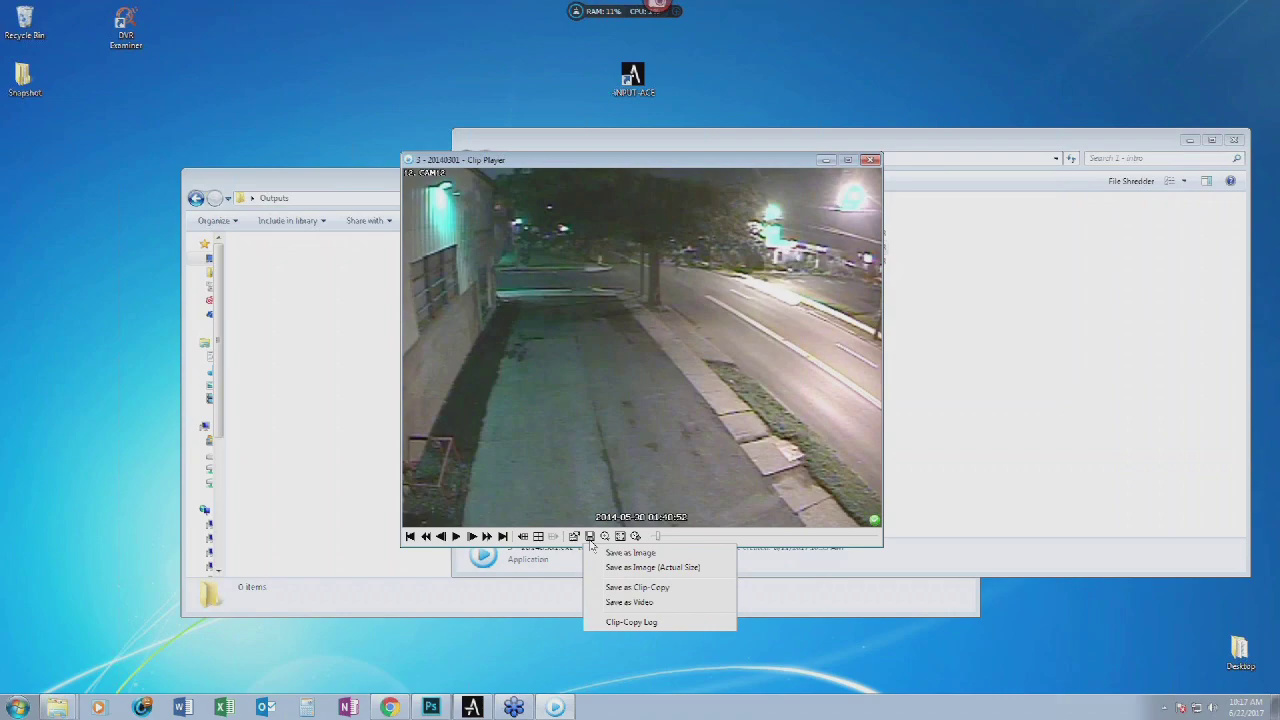
click(651, 568)
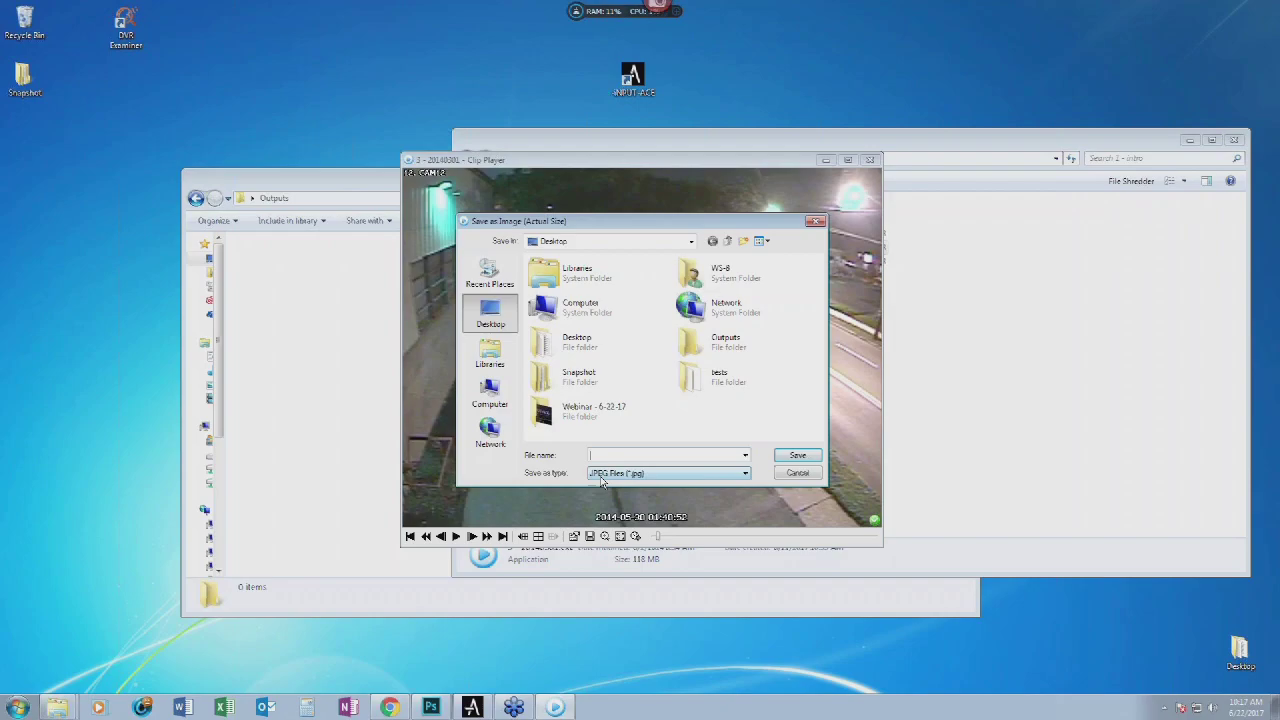
click(601, 479)
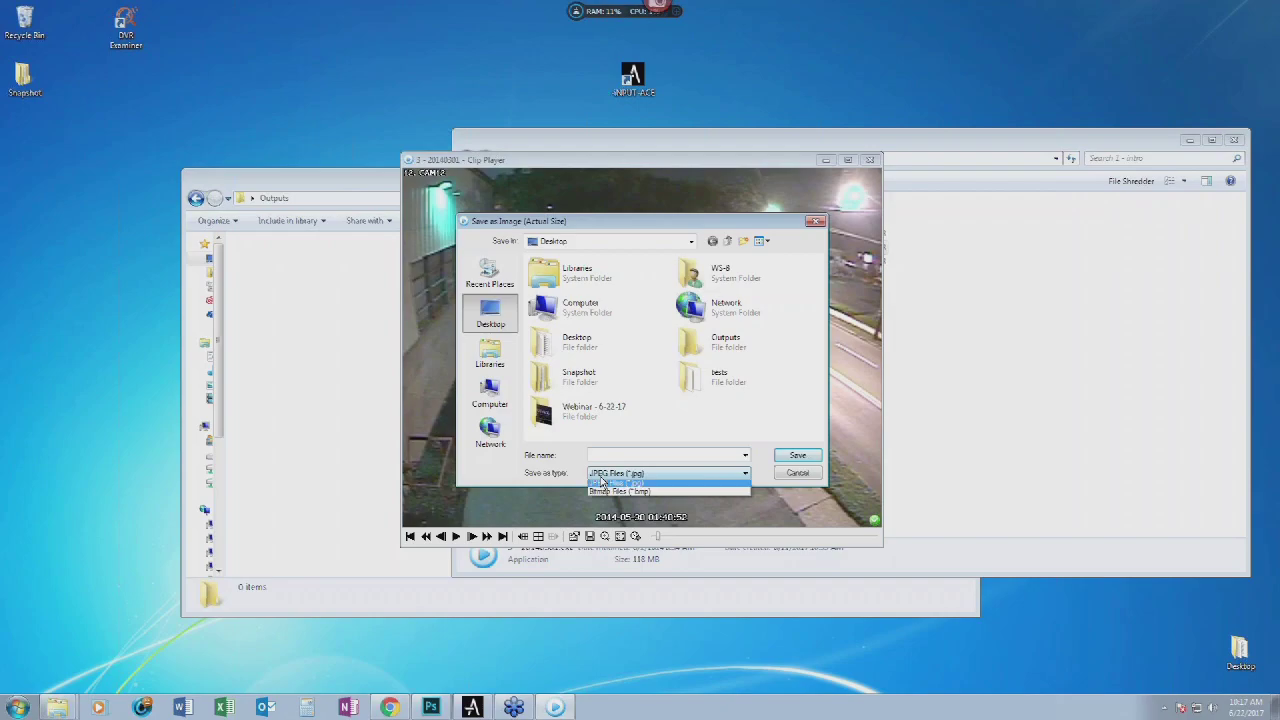
click(650, 494)
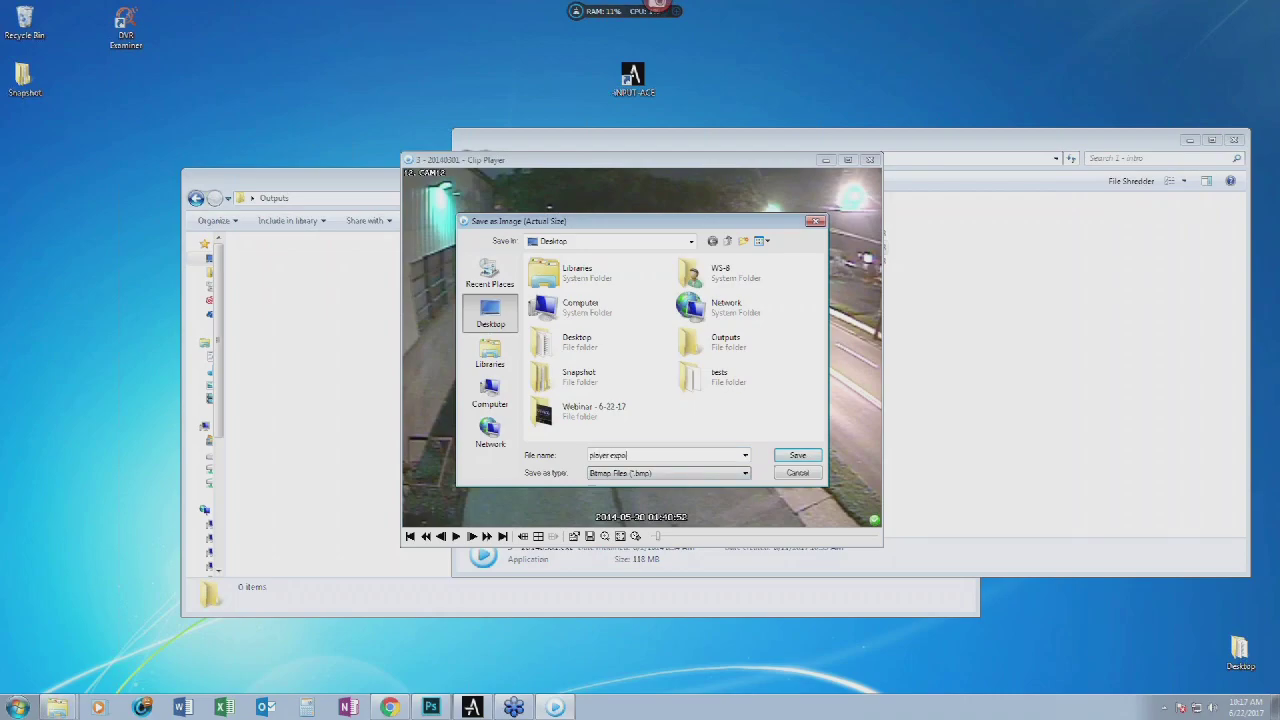
key(Return)
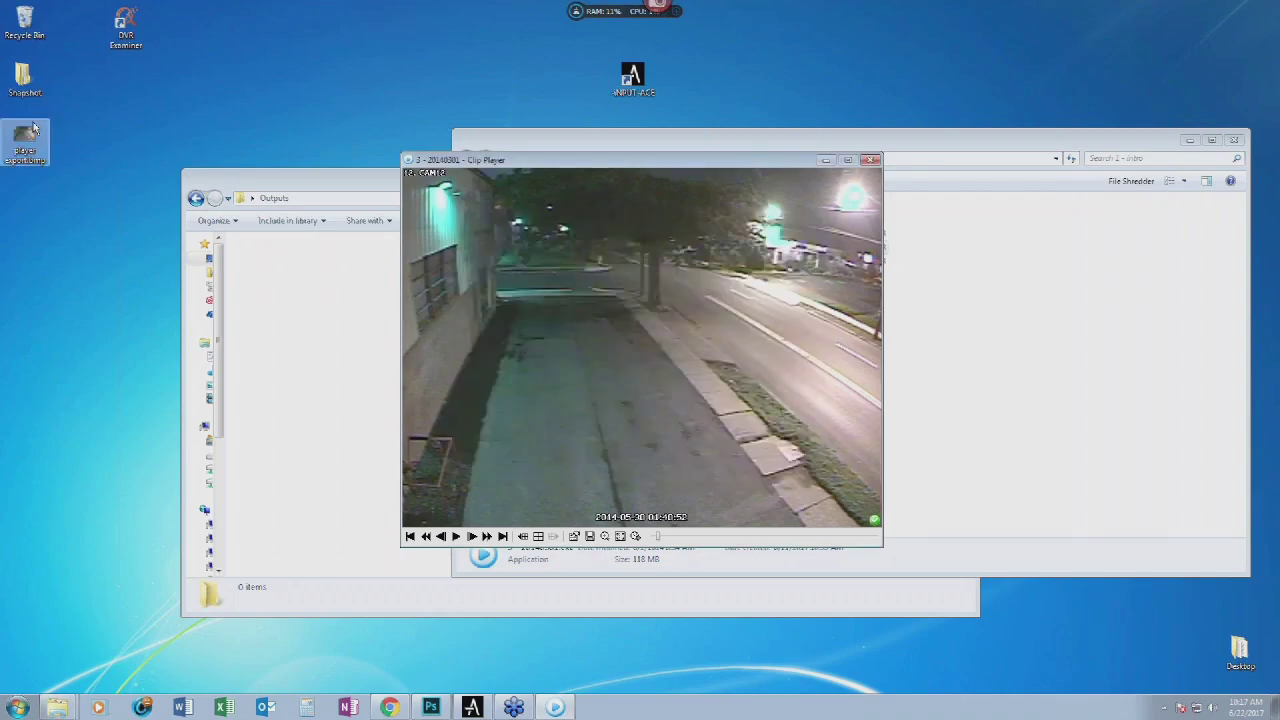
- View player export.bmp and check its pixel dimensions in the file properties
click(38, 138)
double_click(38, 138)
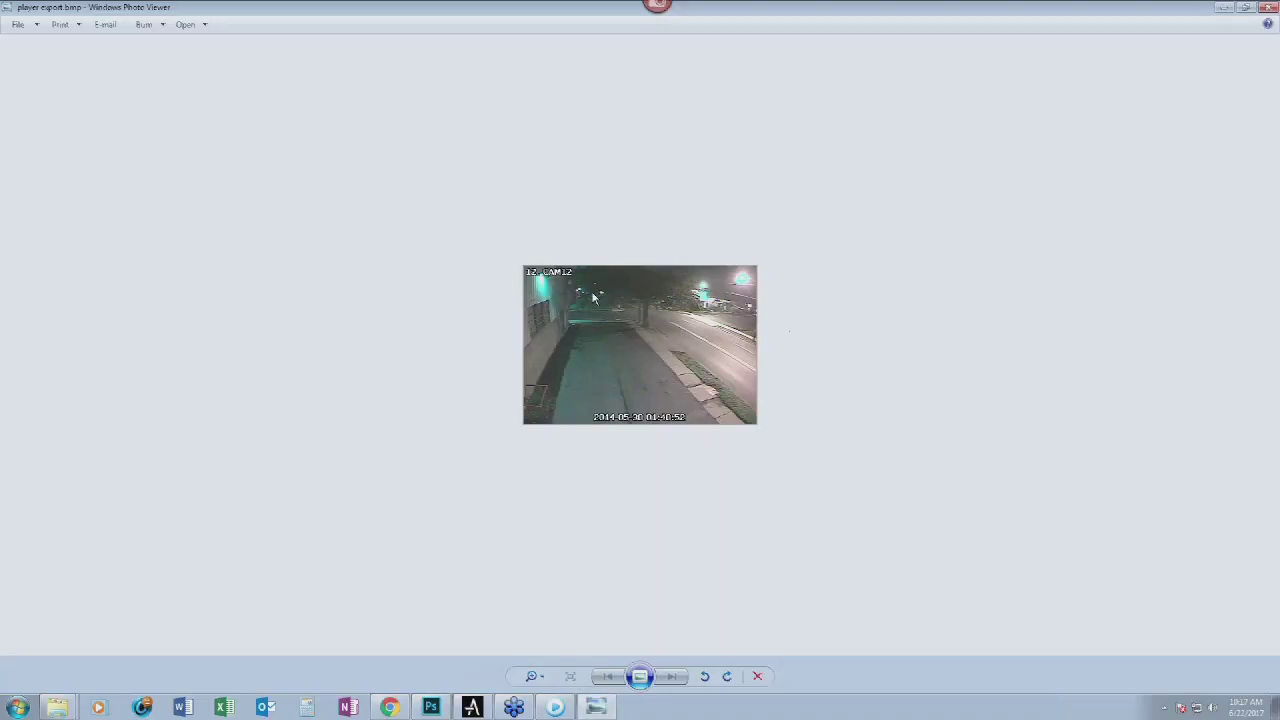
click(1267, 10)
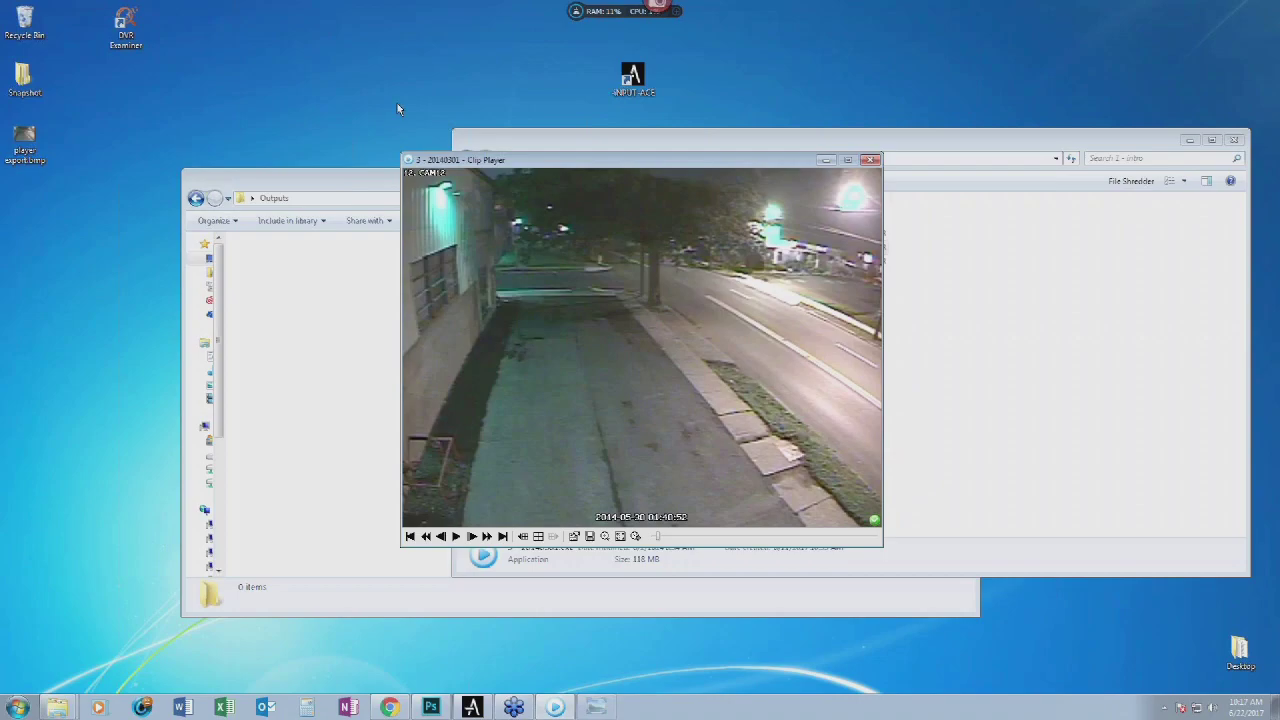
right_click(20, 140)
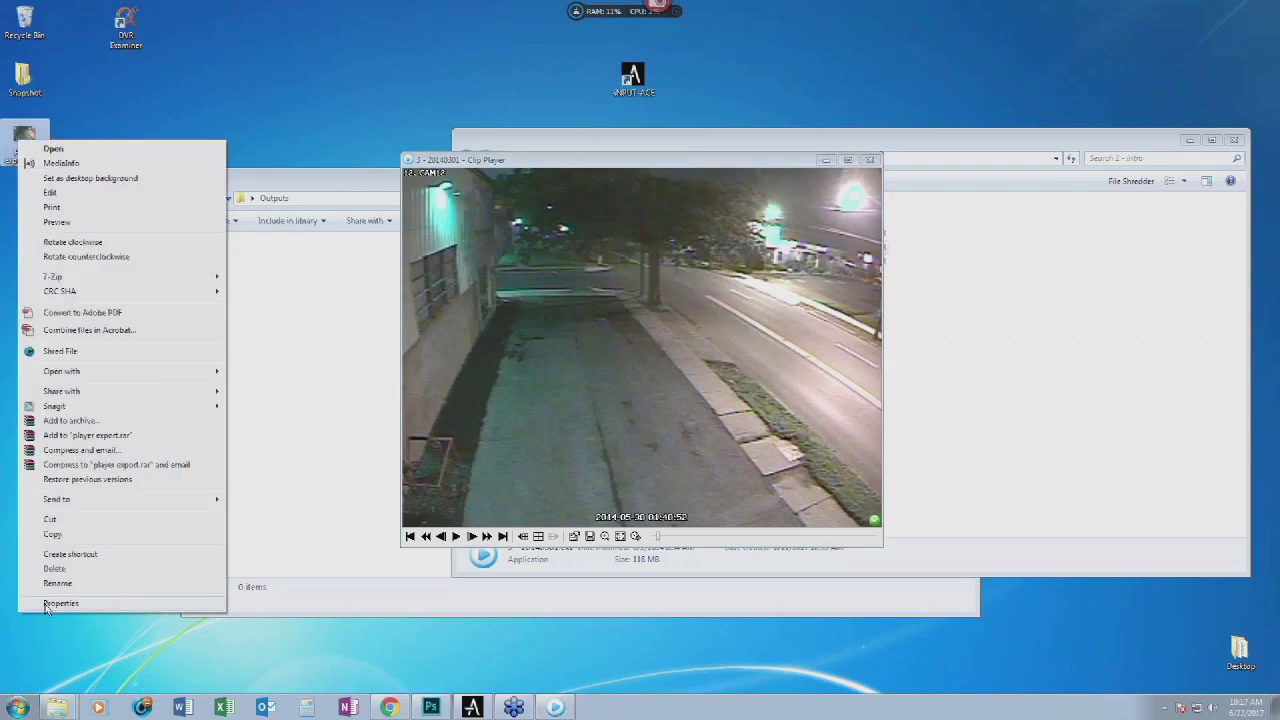
click(57, 603)
click(108, 172)
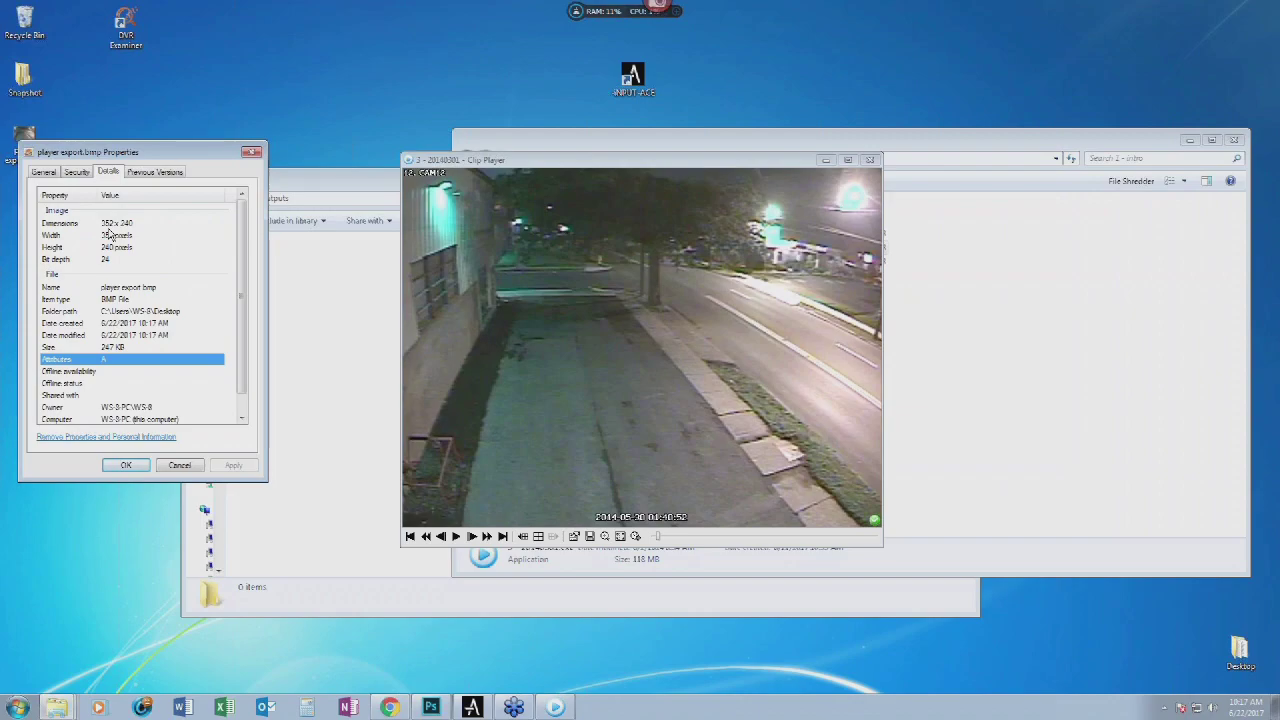
click(252, 154)
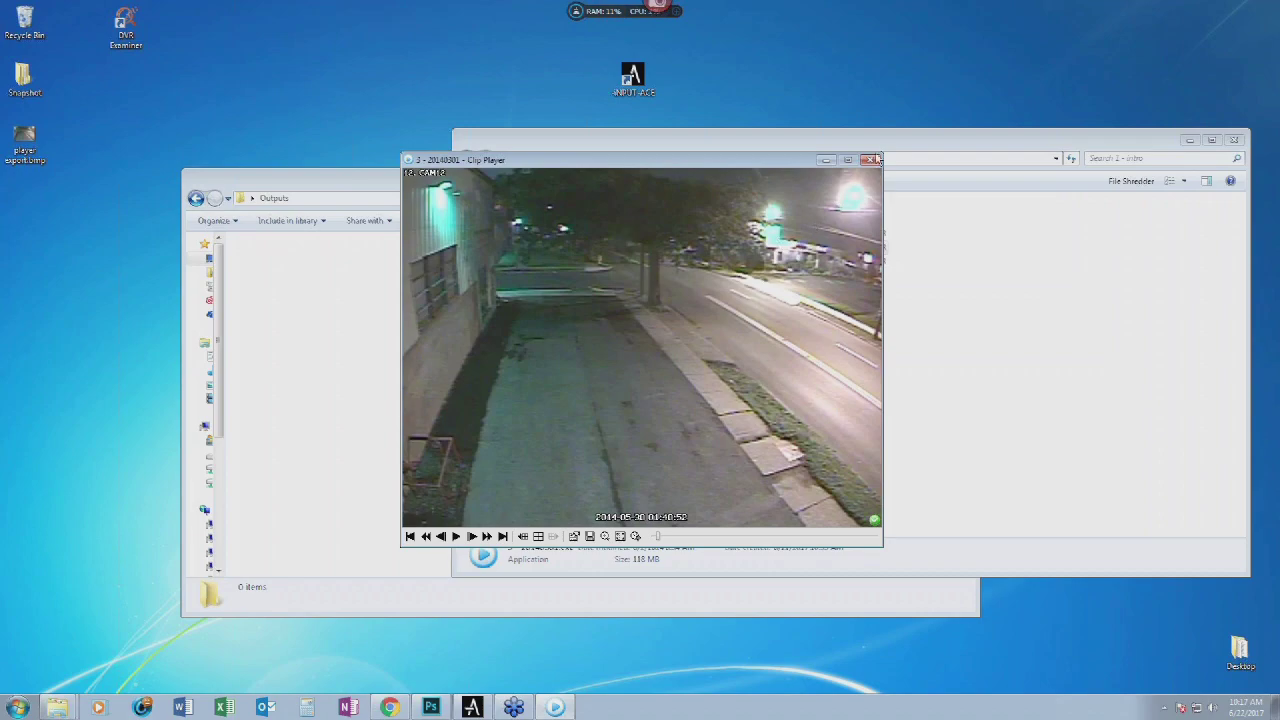
- Close the Clip Player and load 3 - 20140301.exe into the iNPUT-ACE file list
click(872, 161)
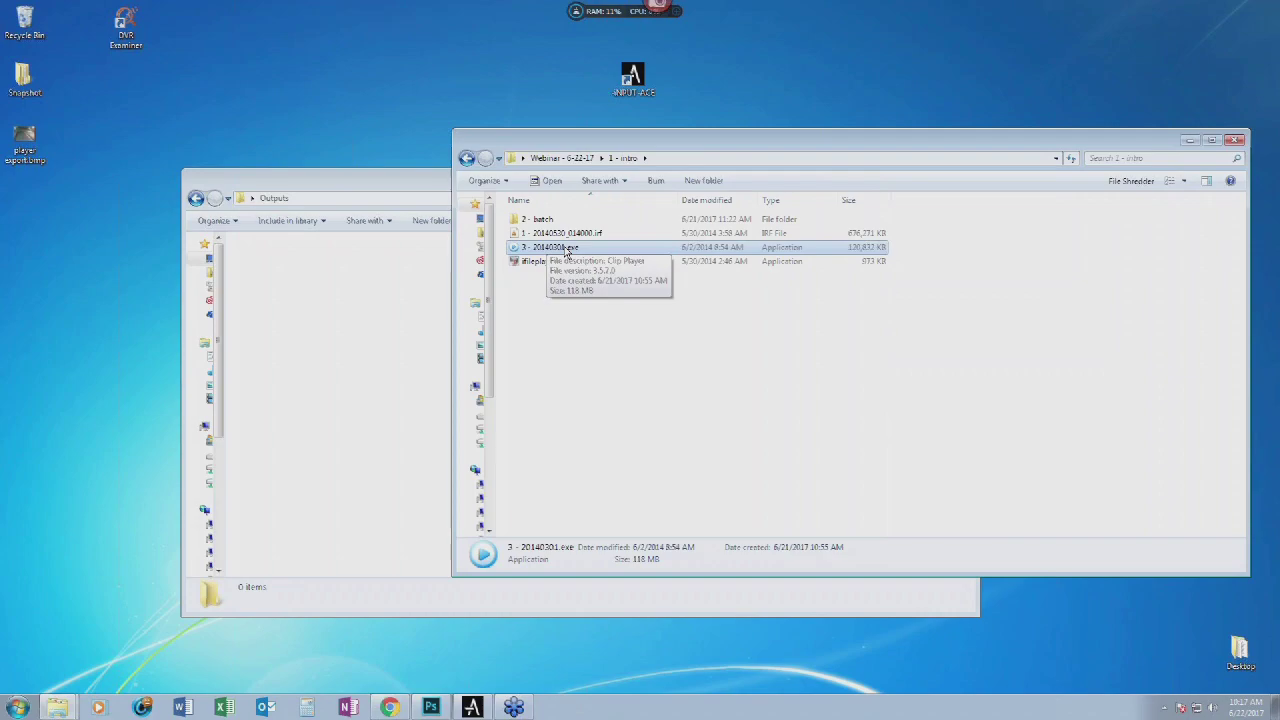
drag(570, 248, 158, 157)
click(185, 110)
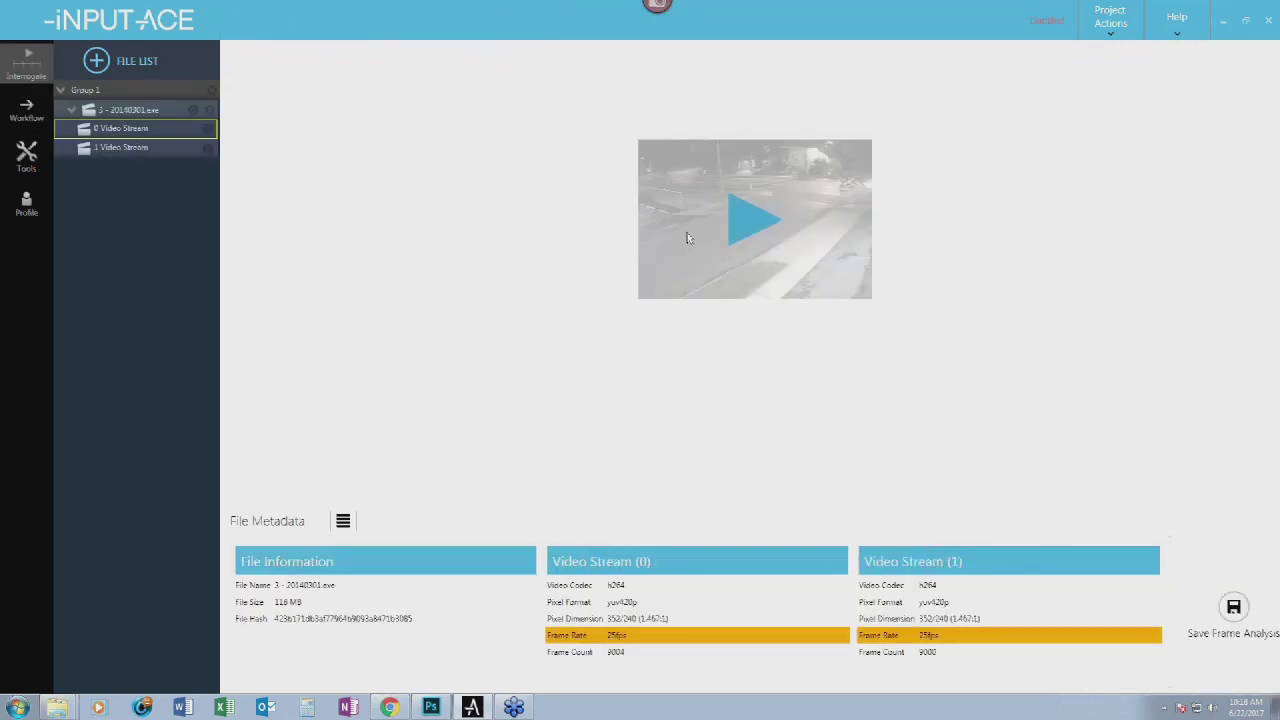
- Play the 0 Video Stream, switch to the 1 Video Stream, and sample several points on its timeline before returning to the start
click(688, 238)
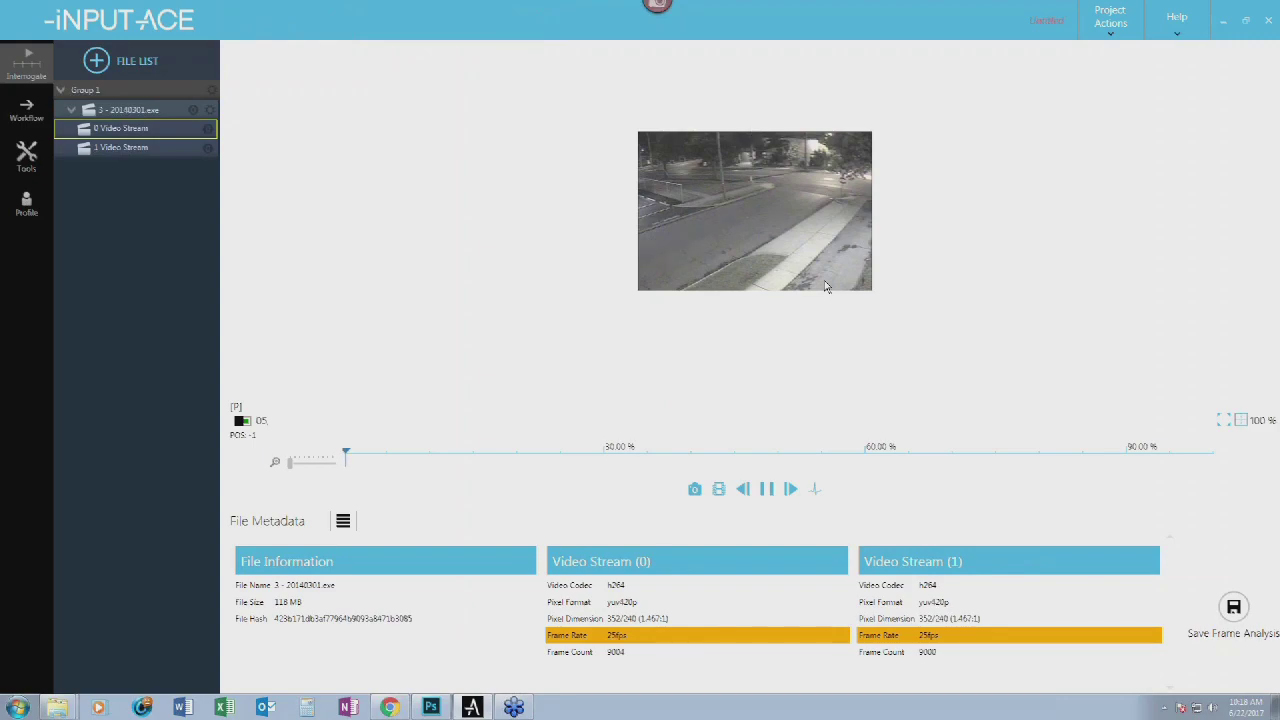
click(207, 152)
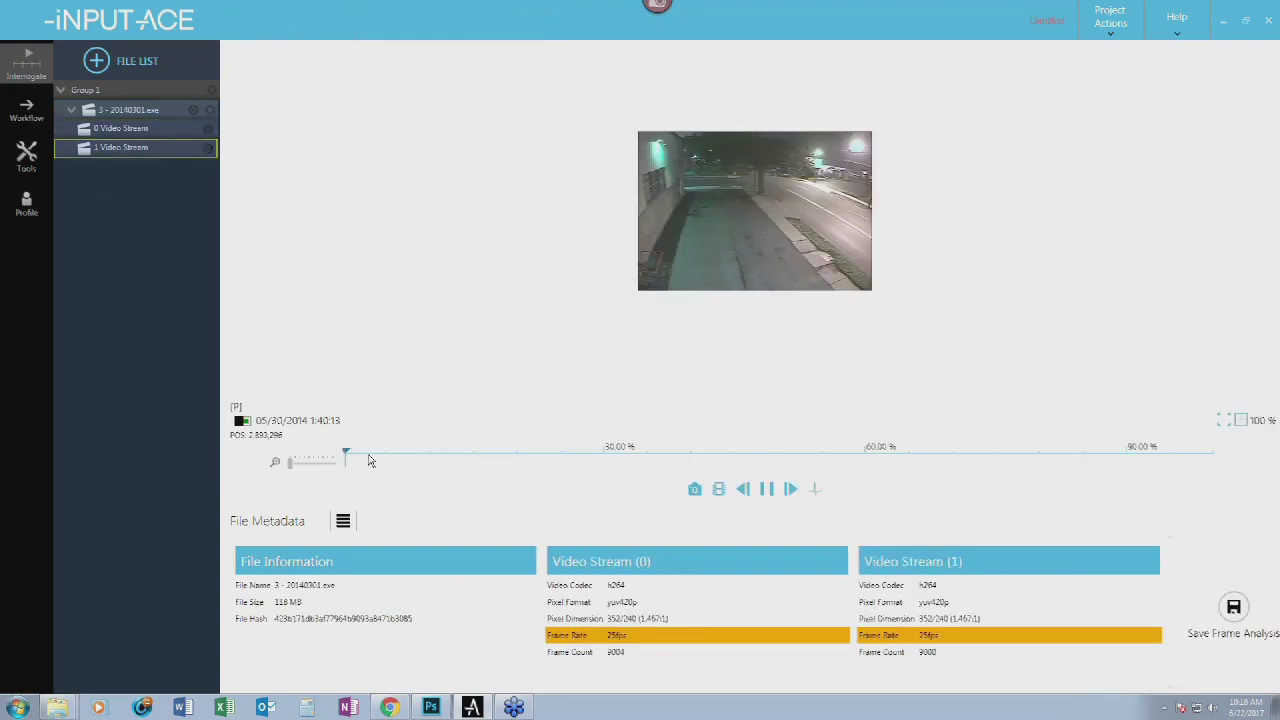
click(746, 456)
click(1003, 451)
click(344, 455)
- Pause the 1 Video Stream near its start and mark the frame in the Marked Images group as input ace
key(space)
key(m)
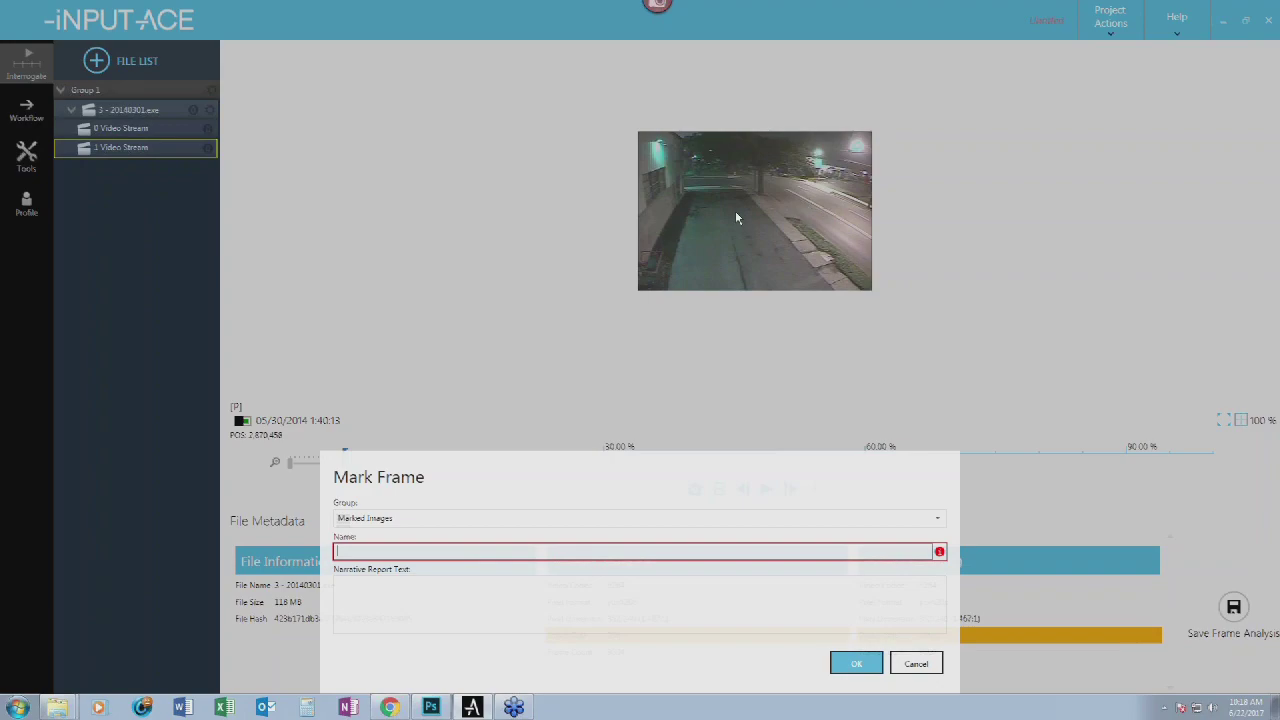
text(input ace)
key(Return)
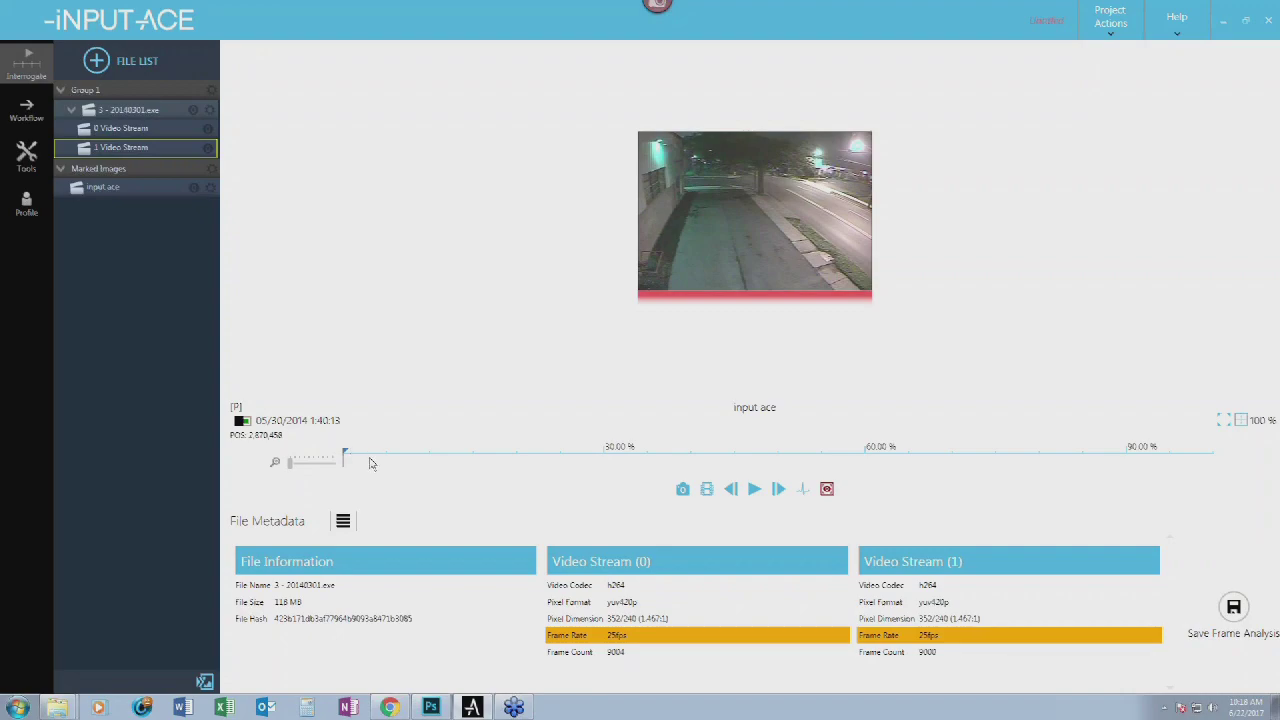
- Sample two other points of the 1 Video Stream and export the marked image input ace to the Desktop
click(345, 461)
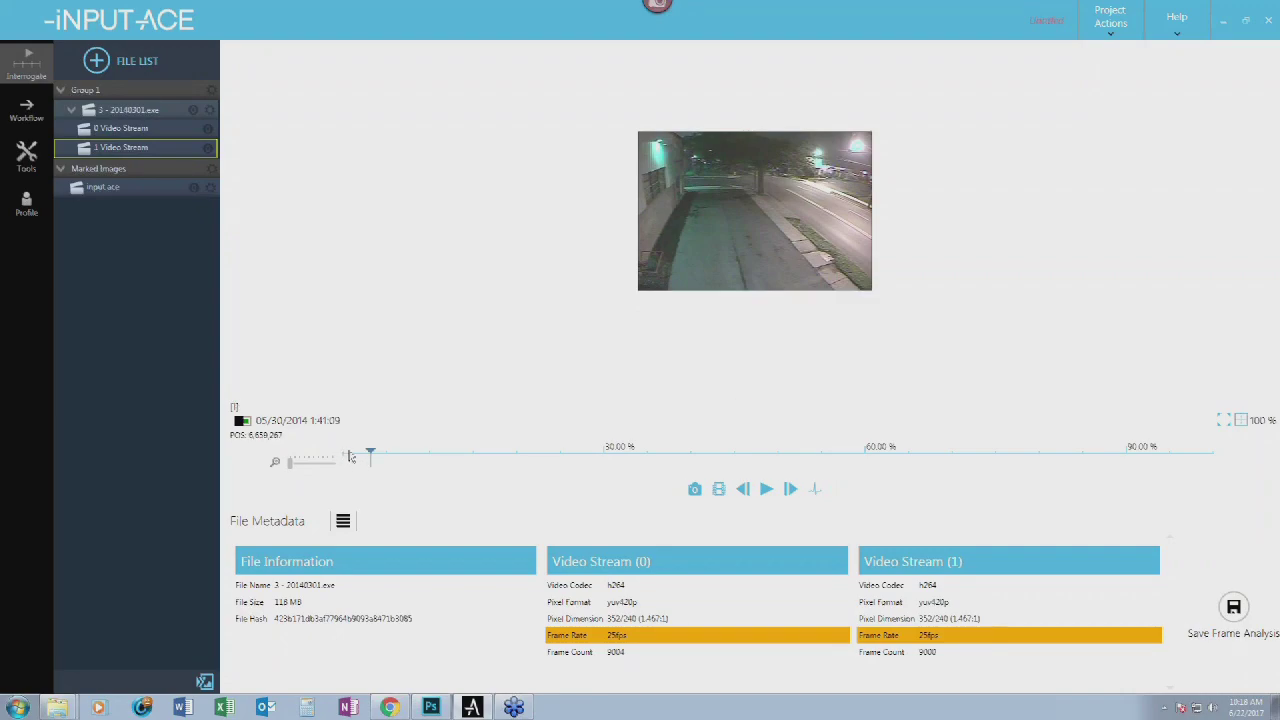
click(432, 461)
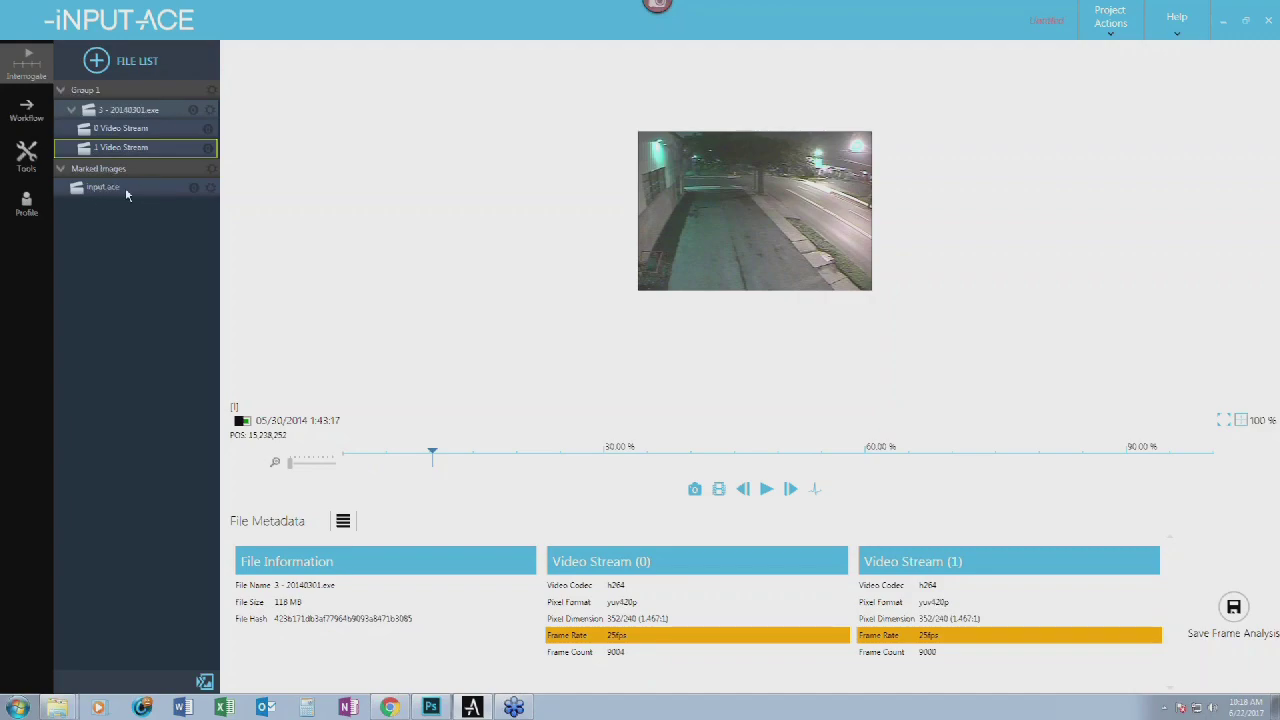
click(204, 682)
drag(636, 254, 487, 19)
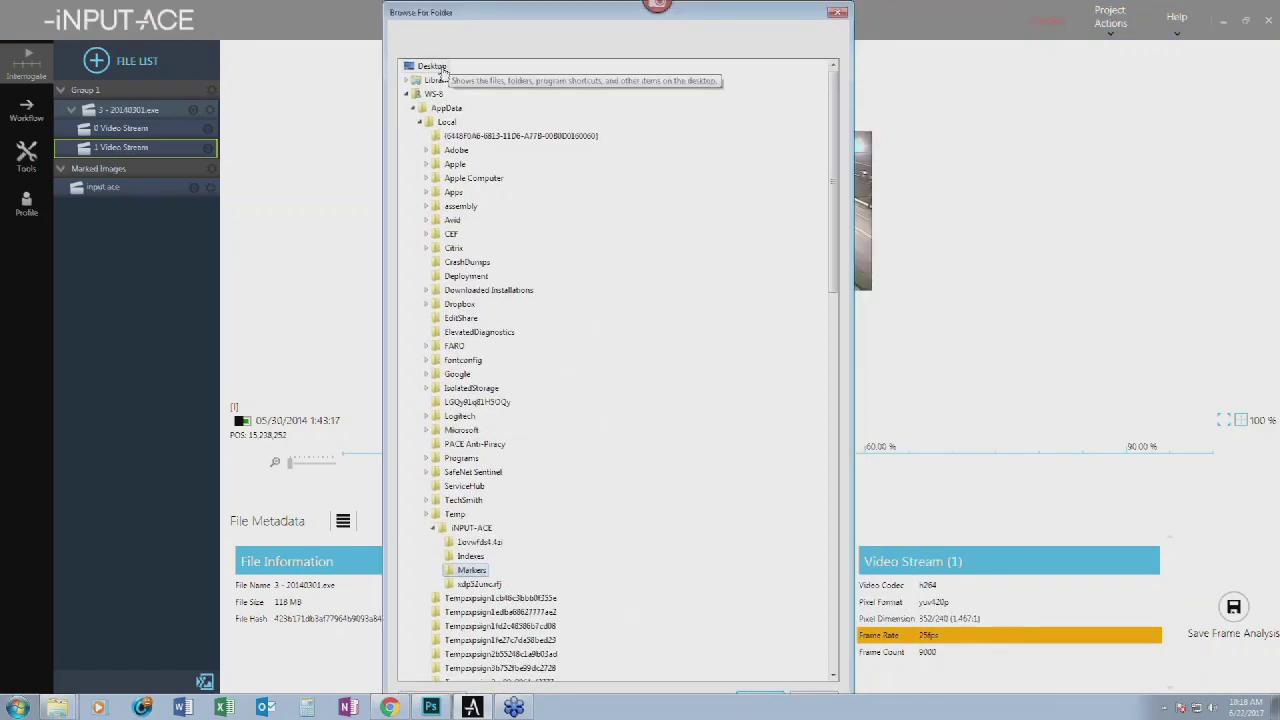
click(437, 67)
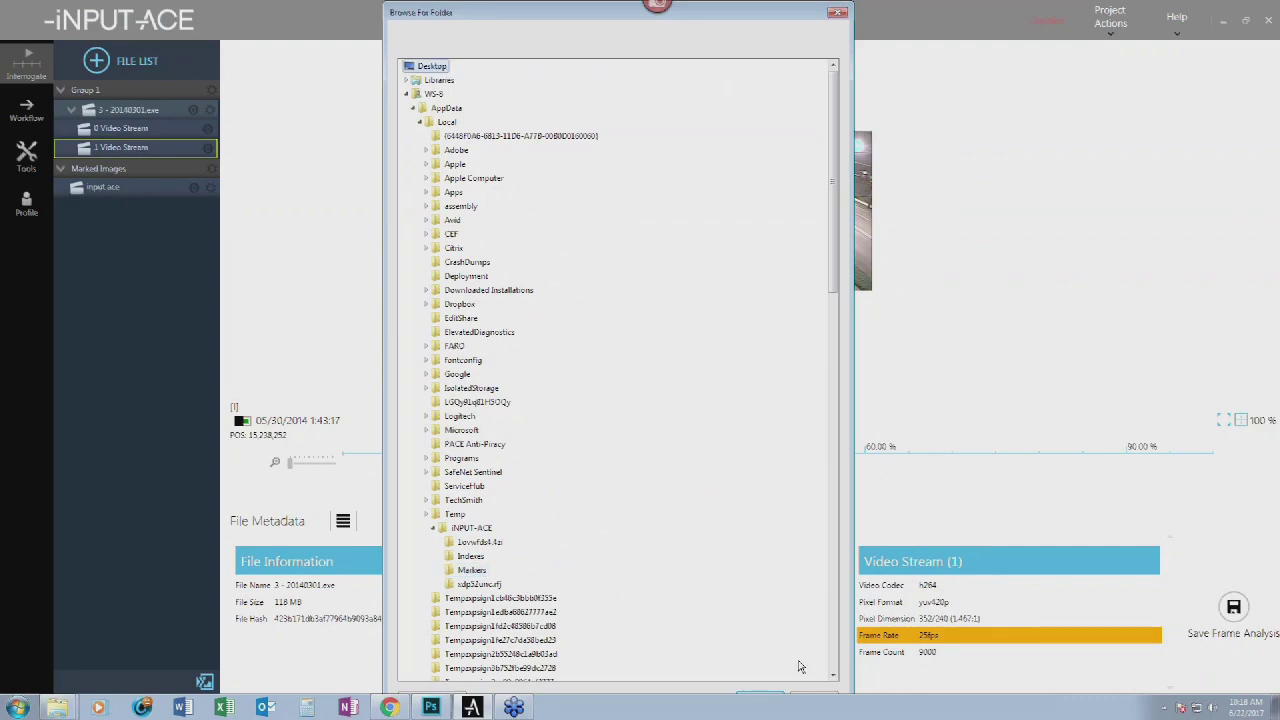
click(778, 697)
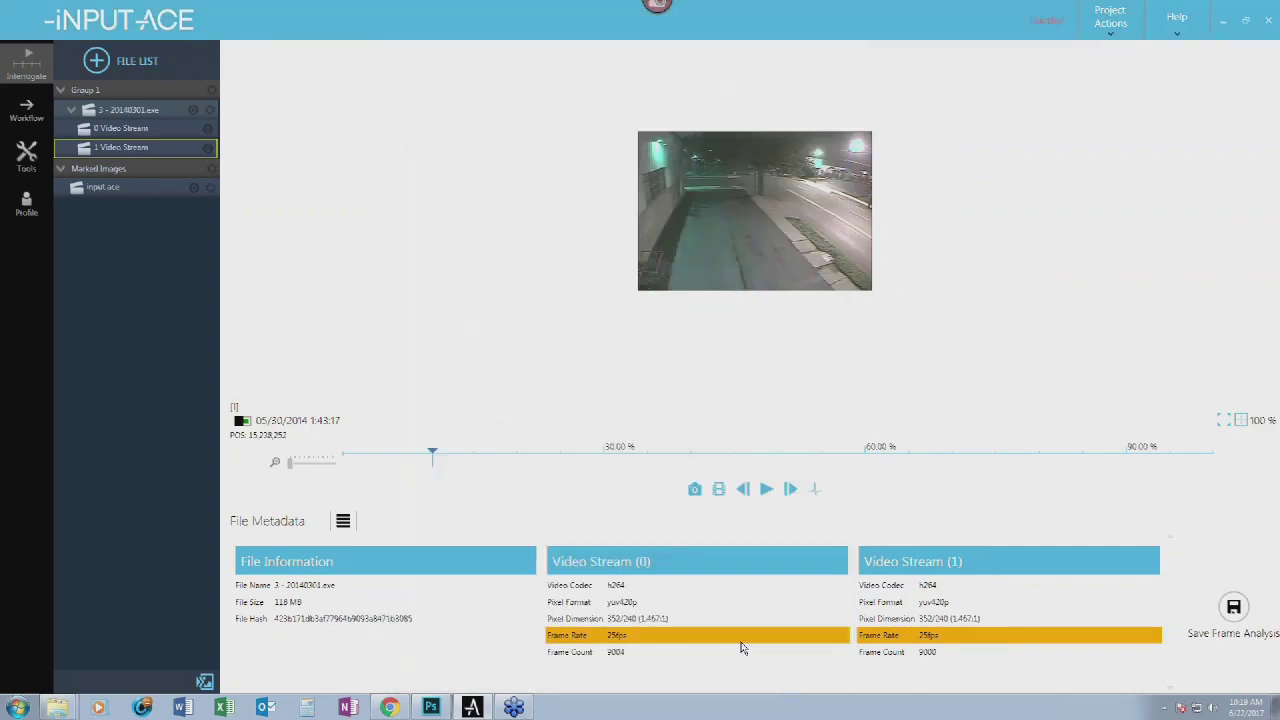
- Show the desktop and place input ace.bmp beside player export.bmp
key(super+d)
click(25, 195)
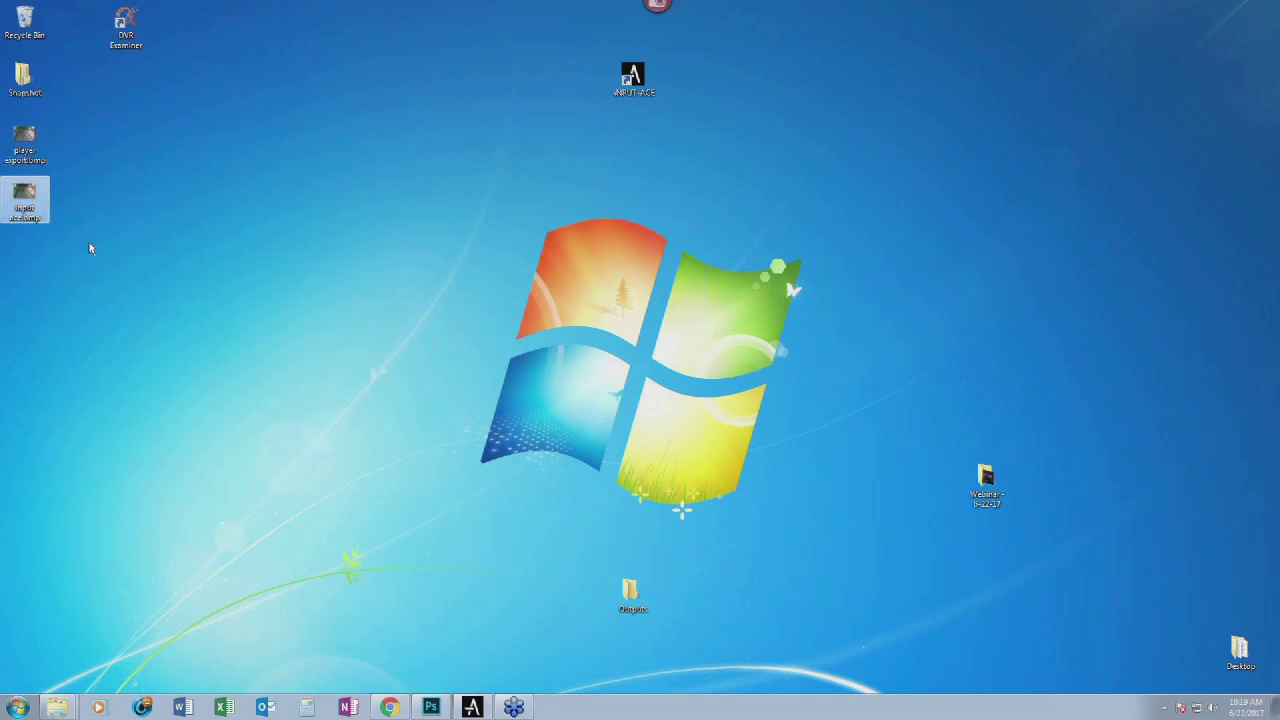
click(27, 145)
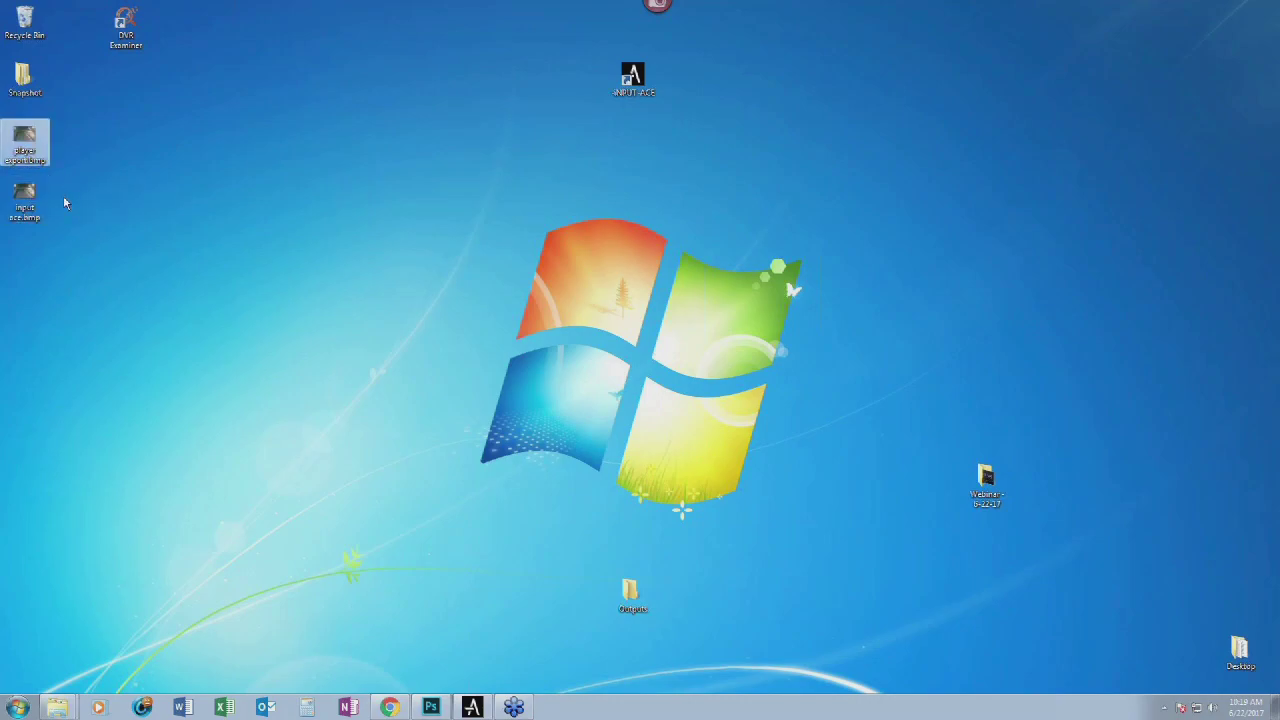
drag(25, 197, 86, 137)
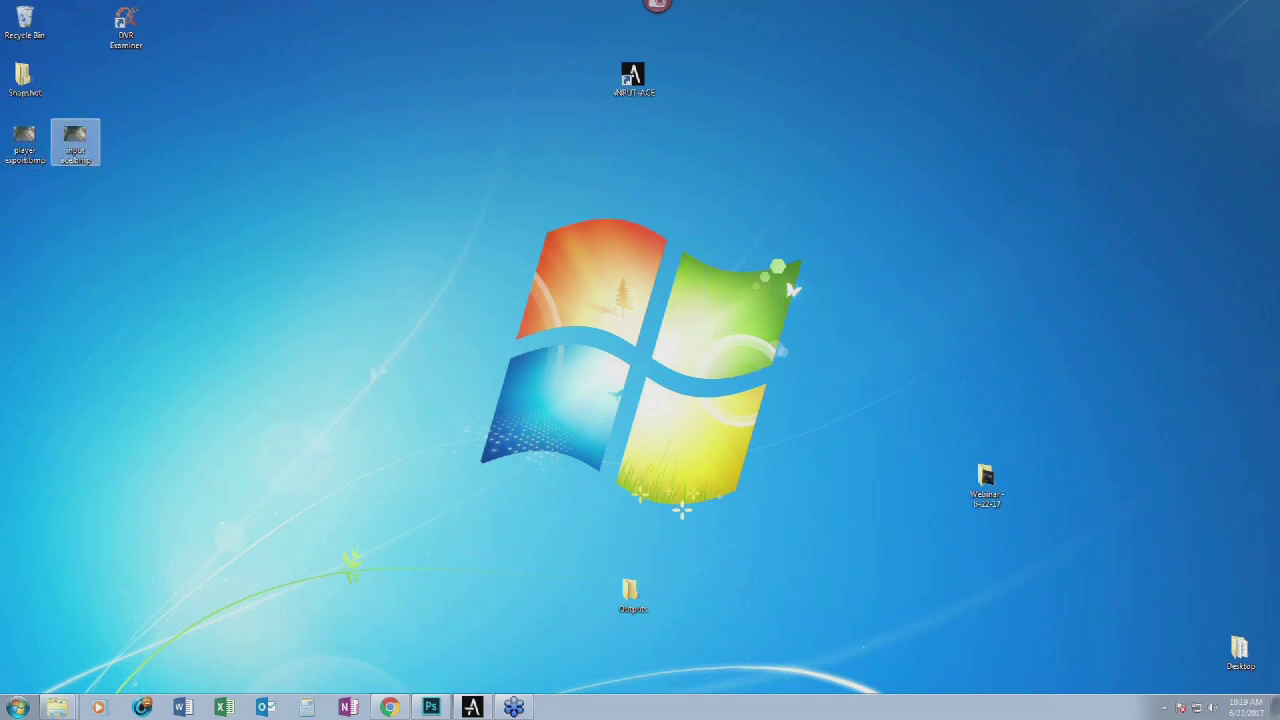
- View input ace.bmp and check its pixel dimensions in the file properties
double_click(86, 137)
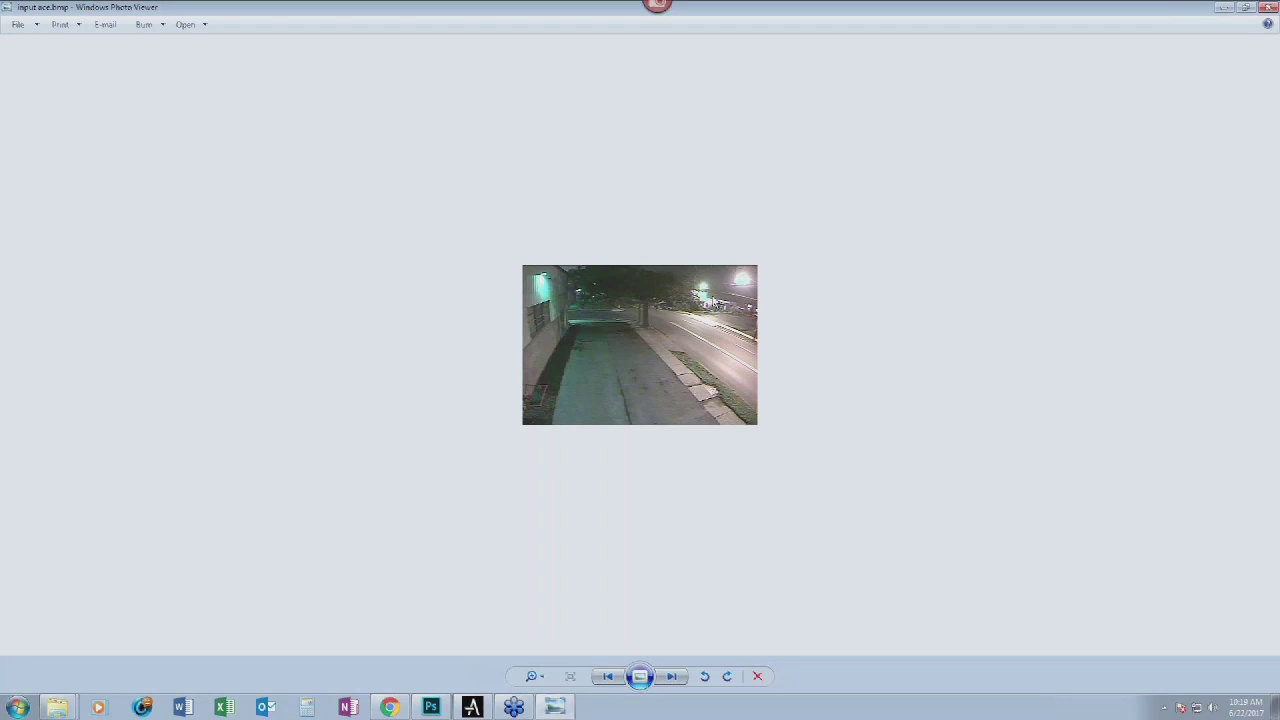
click(1269, 8)
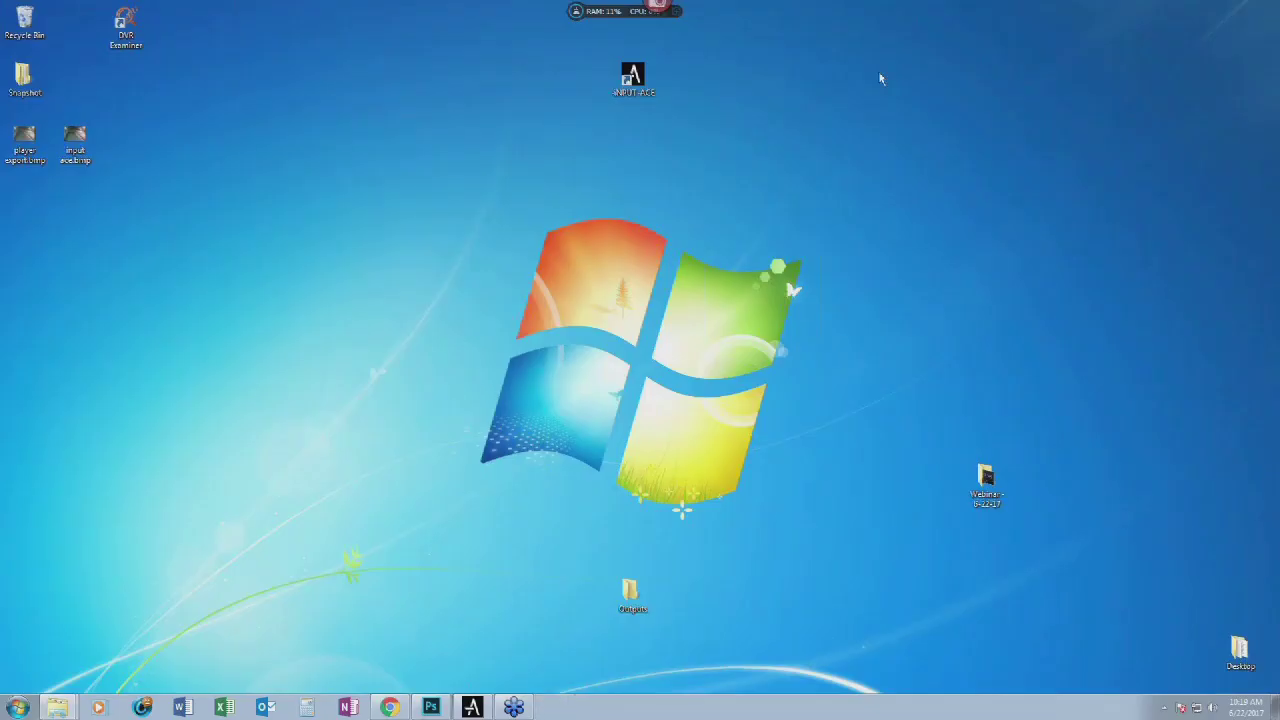
right_click(79, 150)
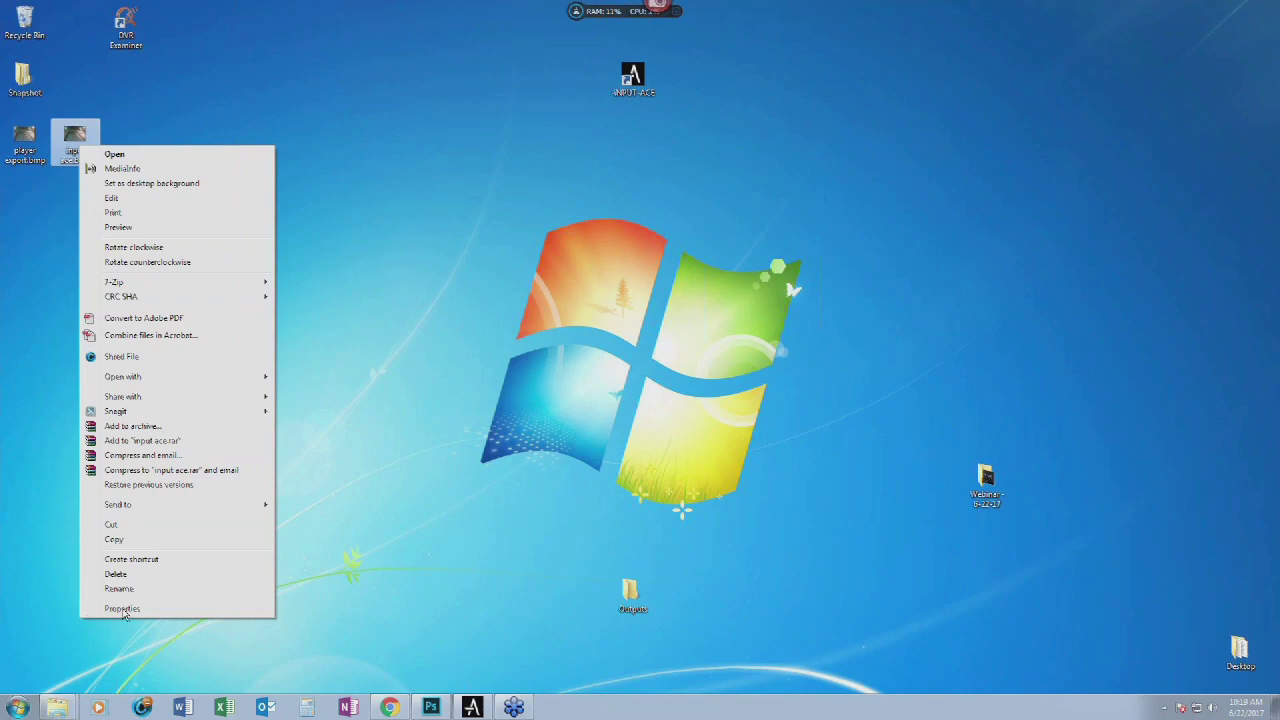
click(123, 610)
click(169, 177)
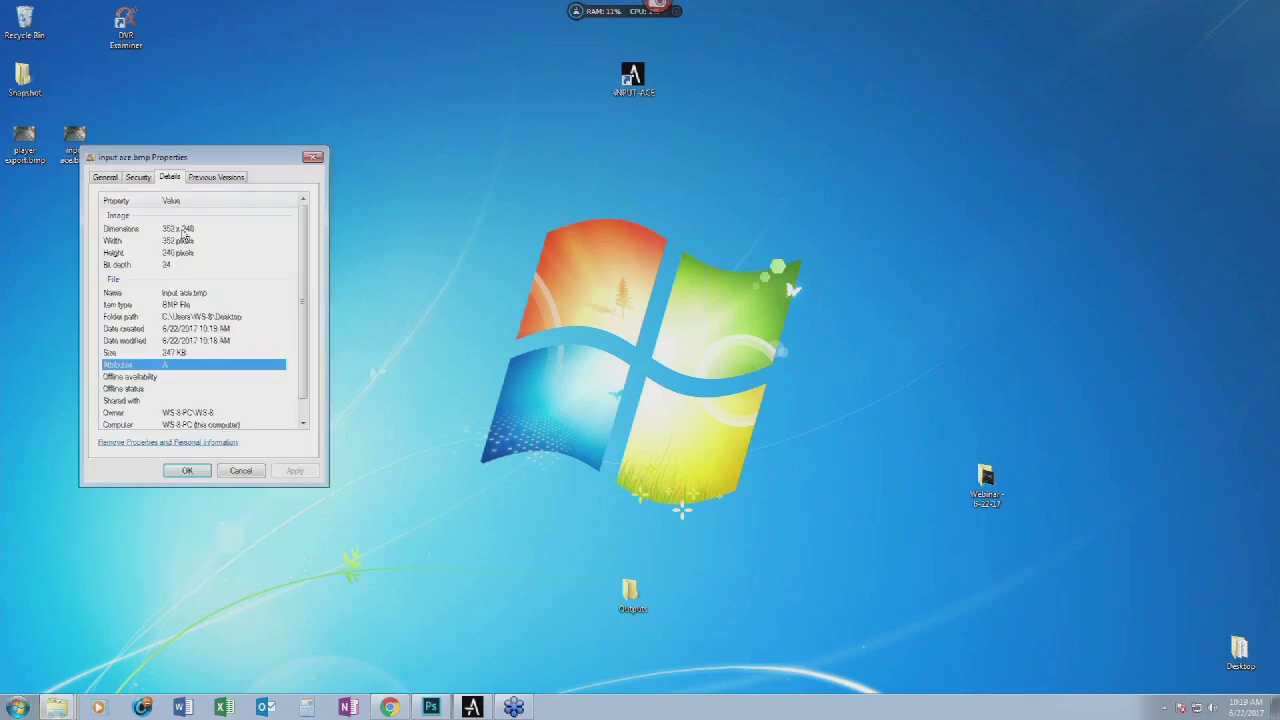
click(311, 159)
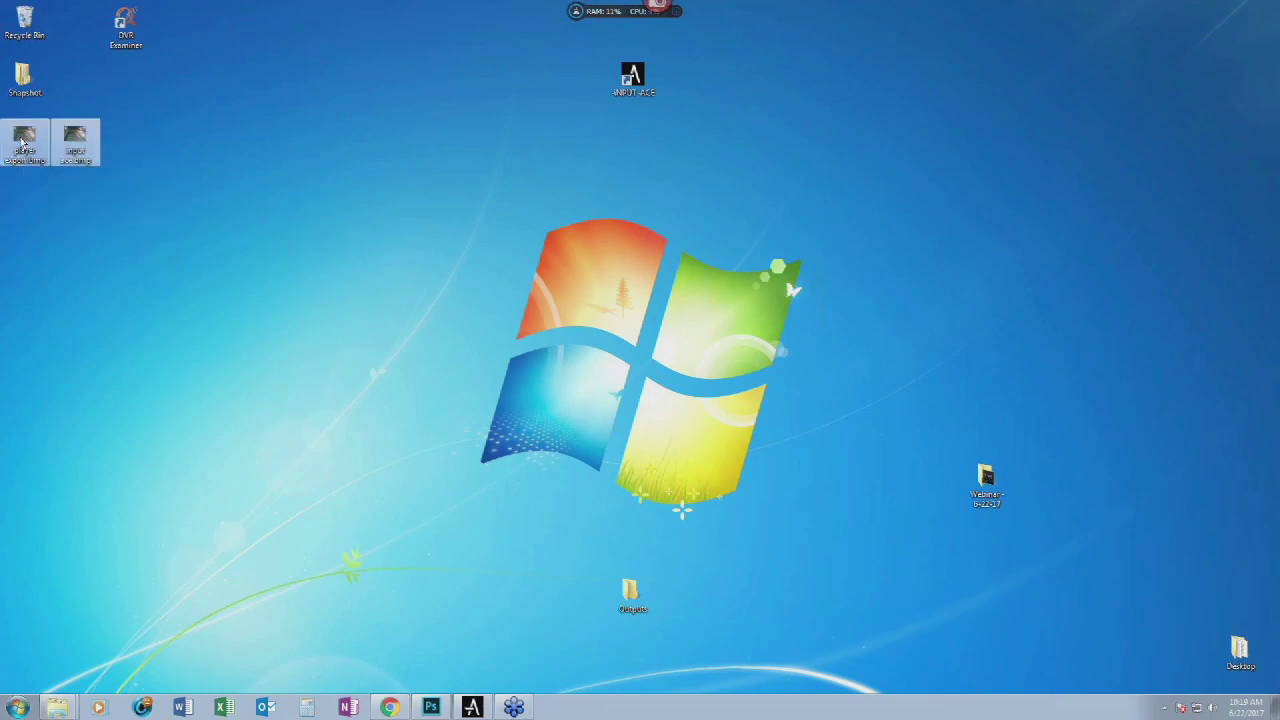
- Open player export.bmp and input ace.bmp together in Photoshop and compare the two documents
drag(22, 143, 431, 705)
drag(306, 22, 314, 49)
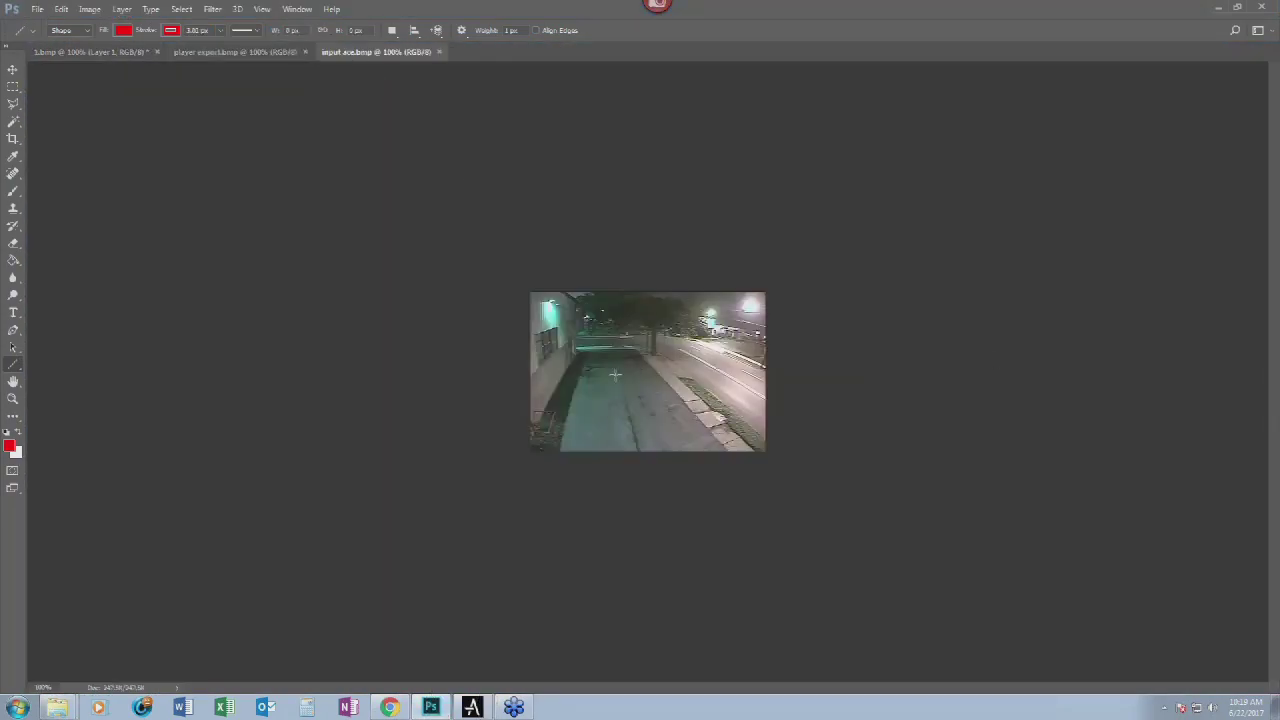
click(221, 54)
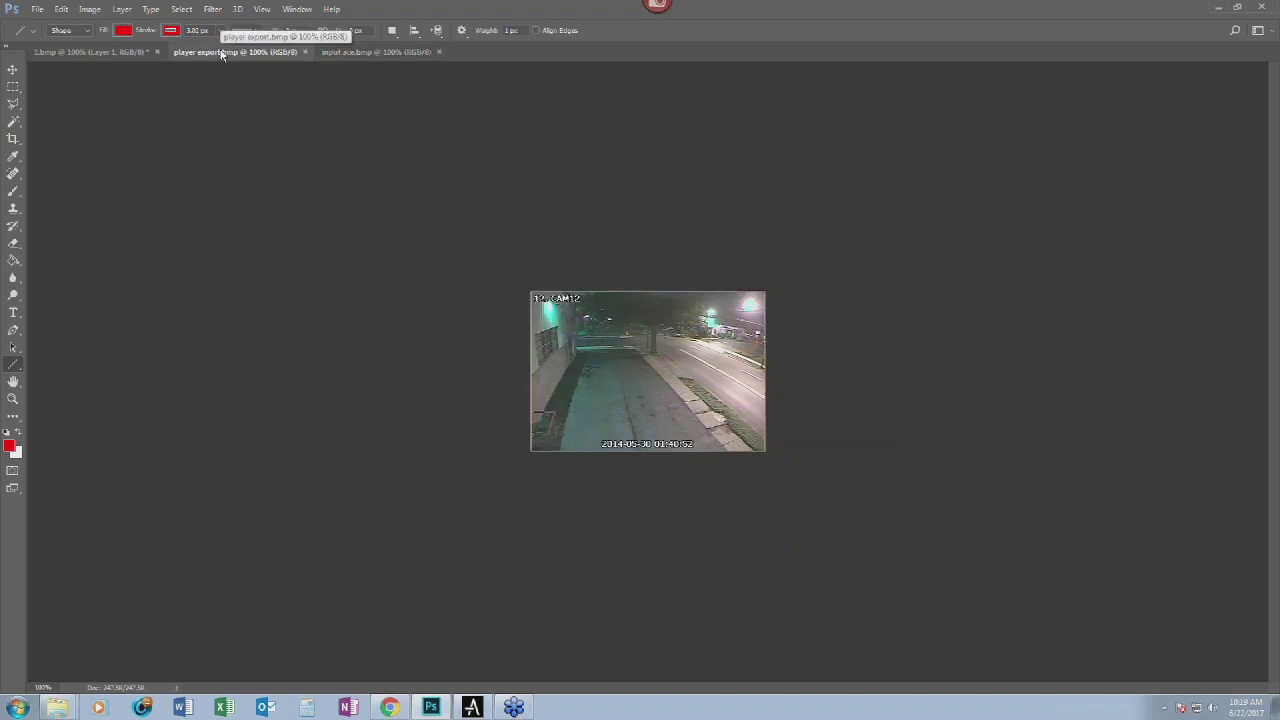
click(354, 54)
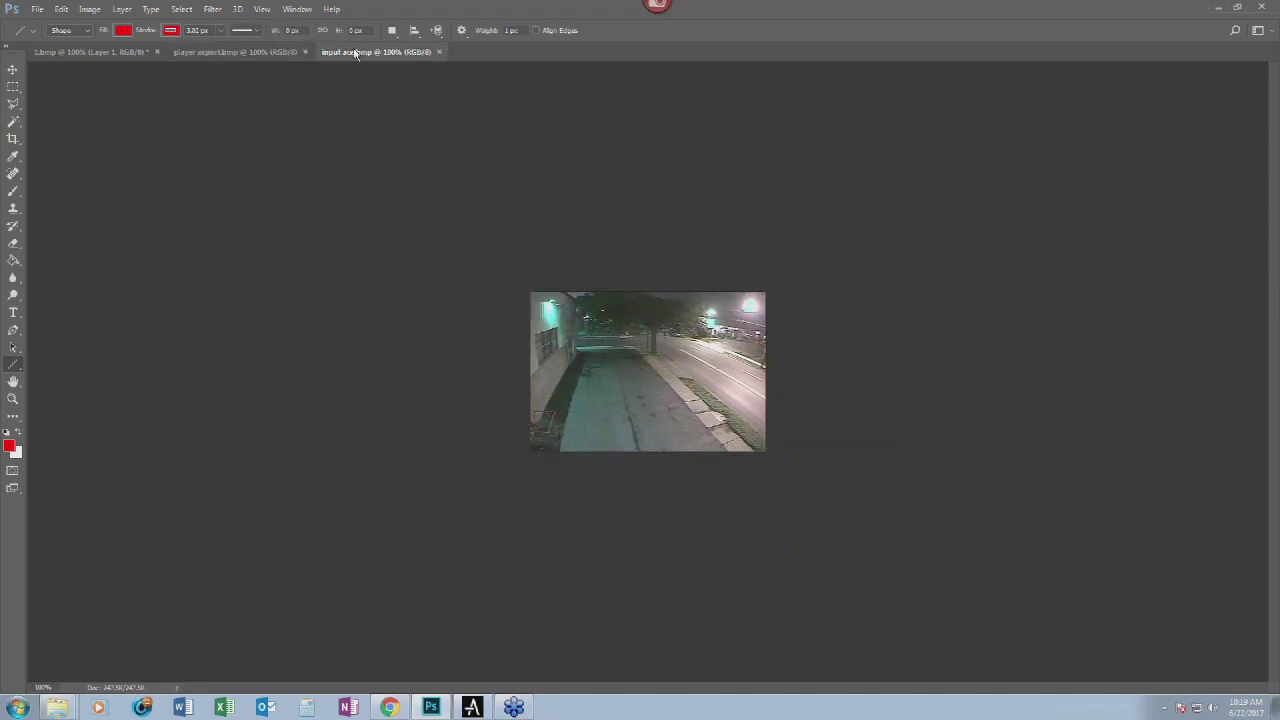
- Copy the whole input ace.bmp image and paste it as a layer over player export.bmp
key(ctrl+a)
click(235, 52)
key(ctrl+v)
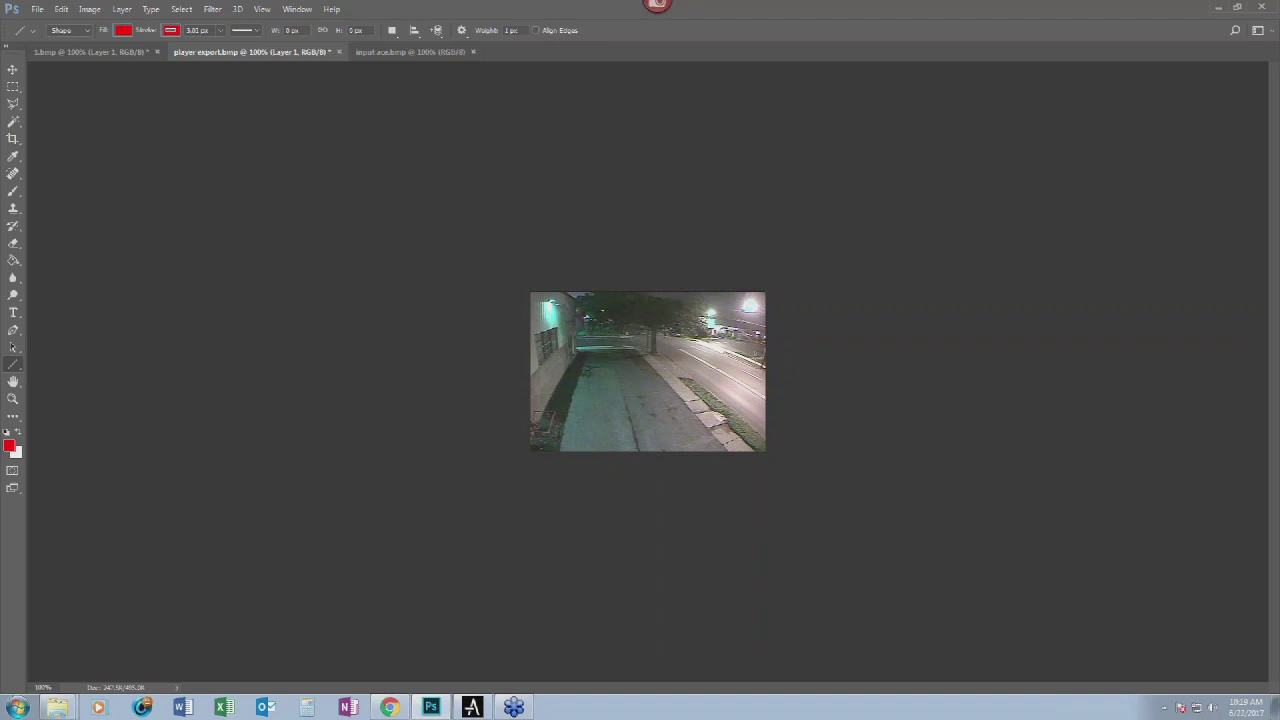
- Enlarge the image to about 386% and repeatedly hide and show the pasted layer to compare the two exported frames
drag(1272, 108, 1111, 103)
click(1147, 501)
drag(1147, 501, 1228, 517)
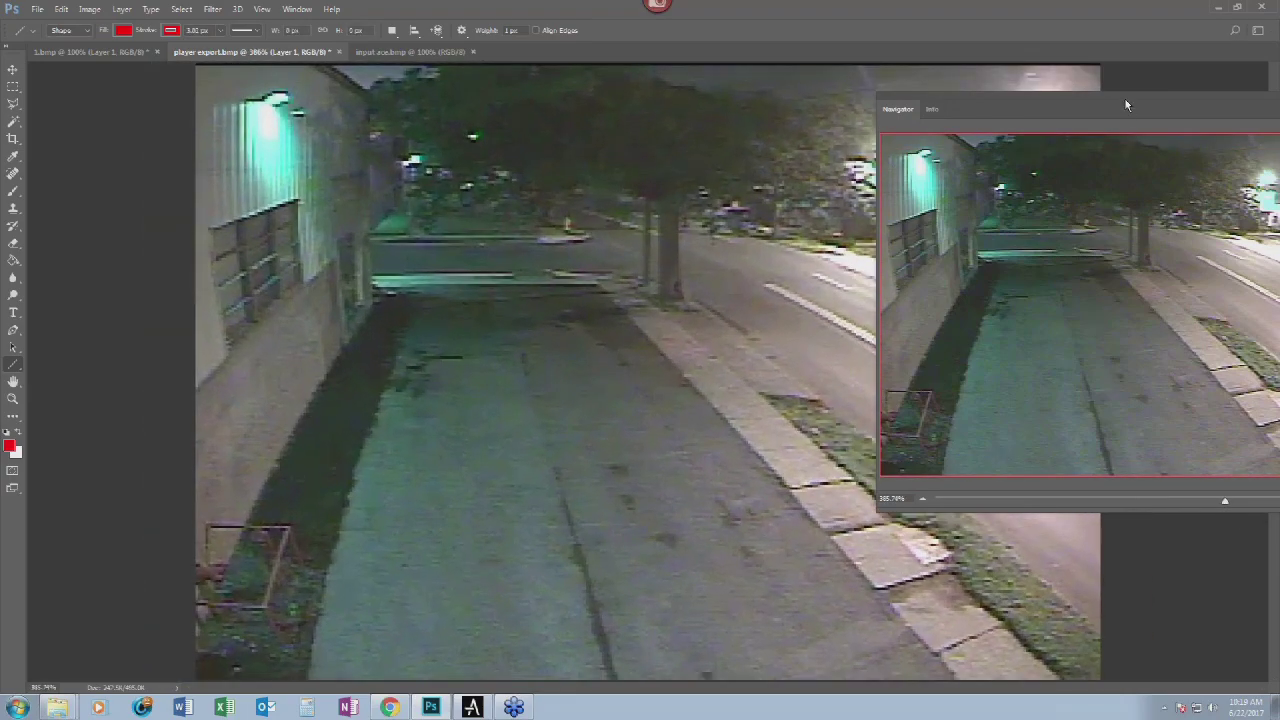
key(shift+Tab)
mouse_move(1274, 115)
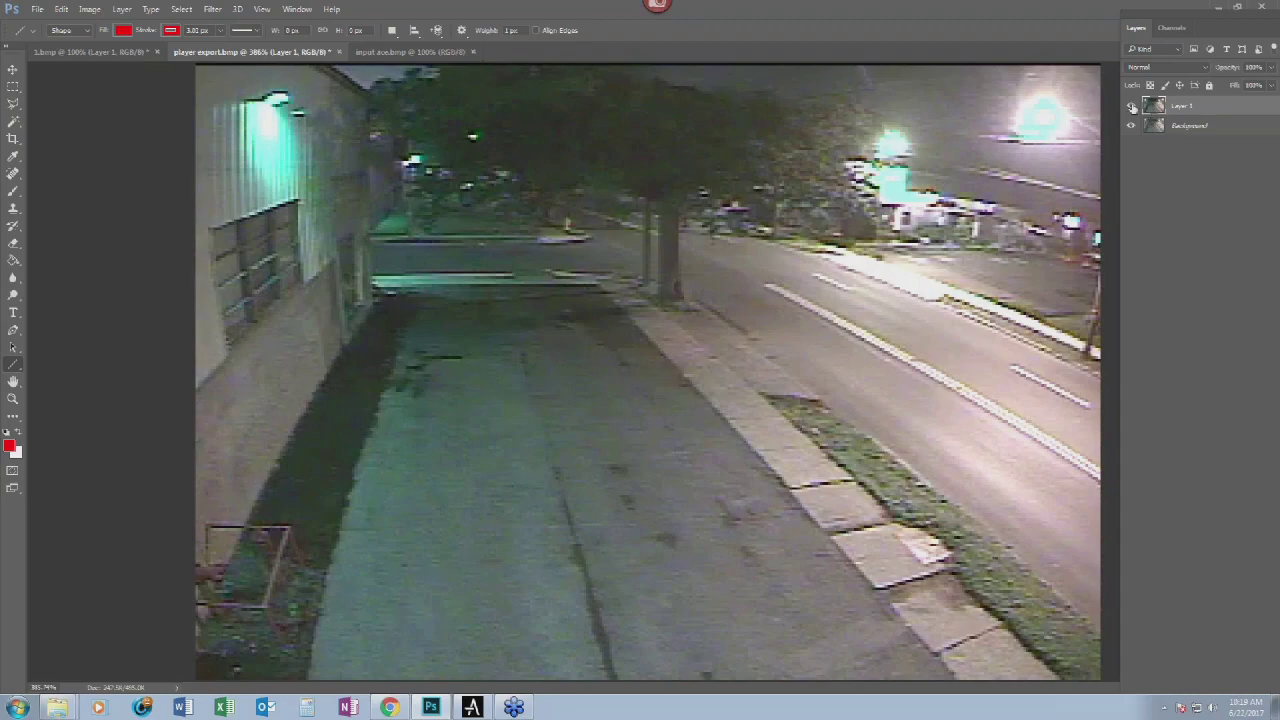
click(1132, 106)
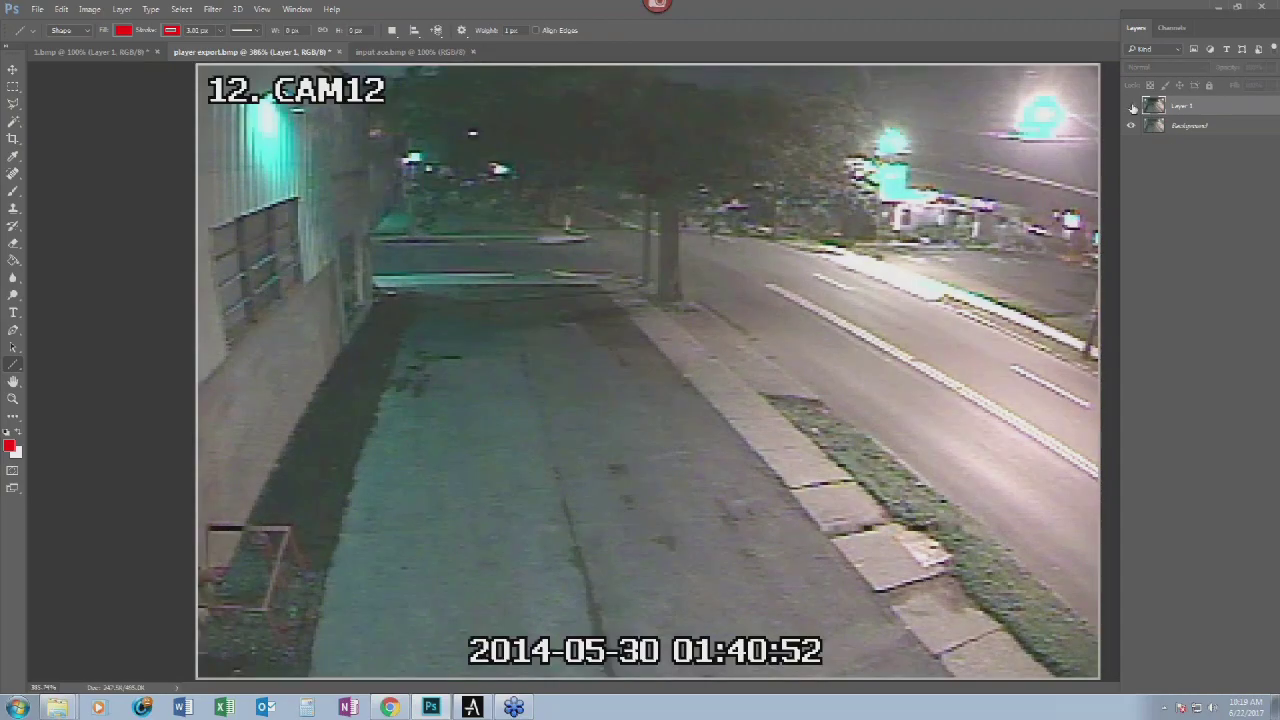
click(1132, 106)
click(1132, 106)
click(1132, 106)
click(1132, 106)
click(1132, 106)
click(1132, 106)
click(1132, 106)
click(1132, 106)
click(1132, 106)
click(1132, 106)
click(1132, 106)
click(1132, 106)
click(1132, 106)
click(1132, 106)
click(1132, 106)
click(1132, 106)
- Hide the pixel grid to examine the lower-left area of the player export image at about 1490%
drag(1206, 146, 1222, 98)
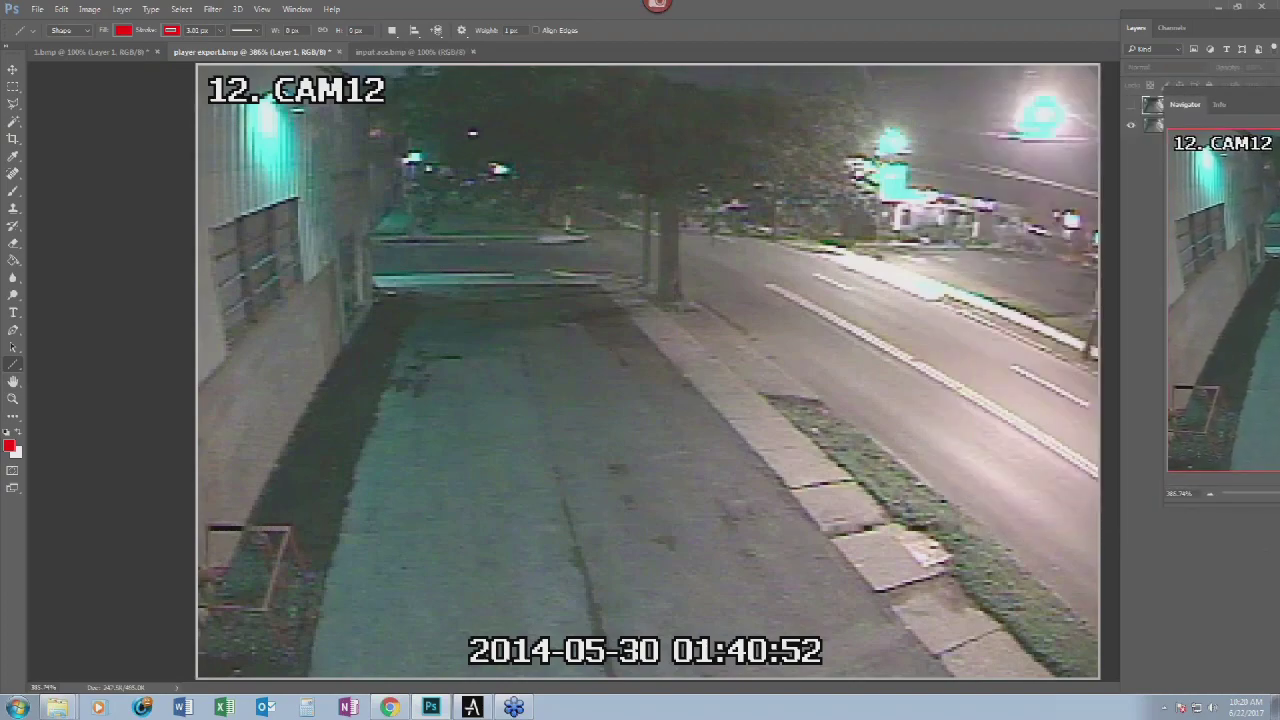
scroll(640, 370, up, 5)
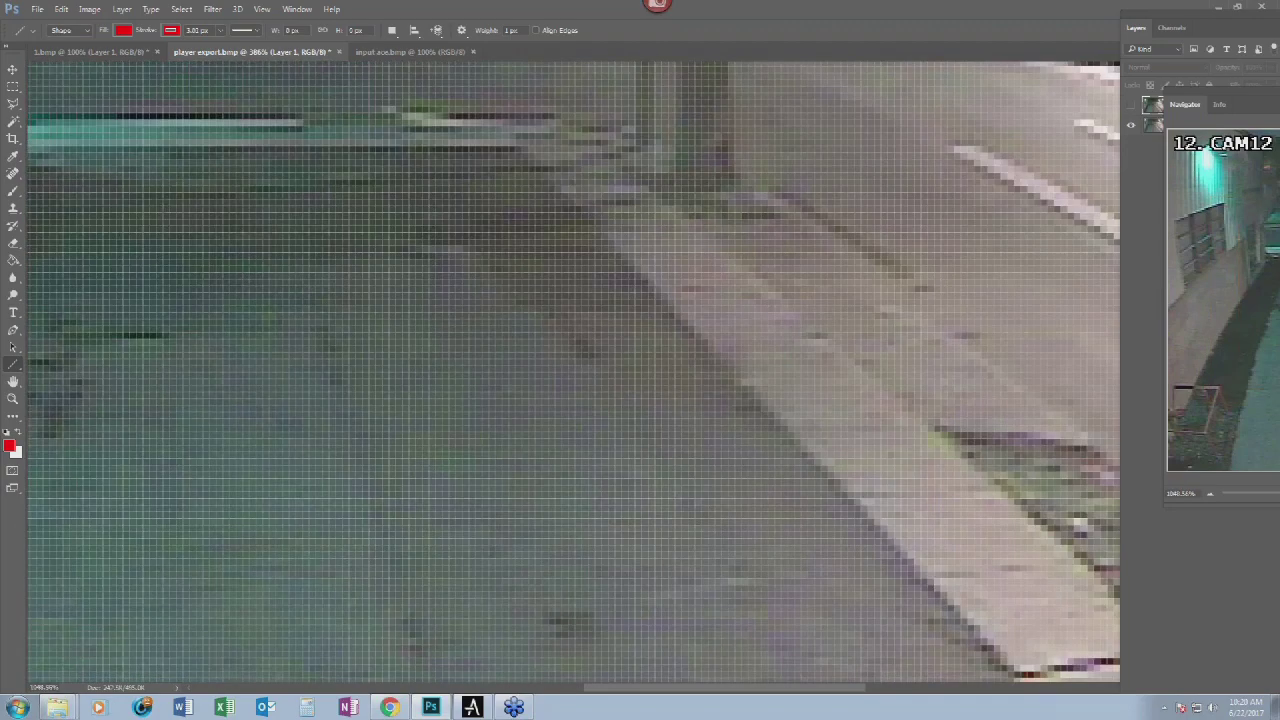
scroll(573, 372, up, 3)
mouse_move(1226, 415)
mouse_down()
mouse_move(1226, 388)
mouse_move(1208, 425)
mouse_up()
click(266, 9)
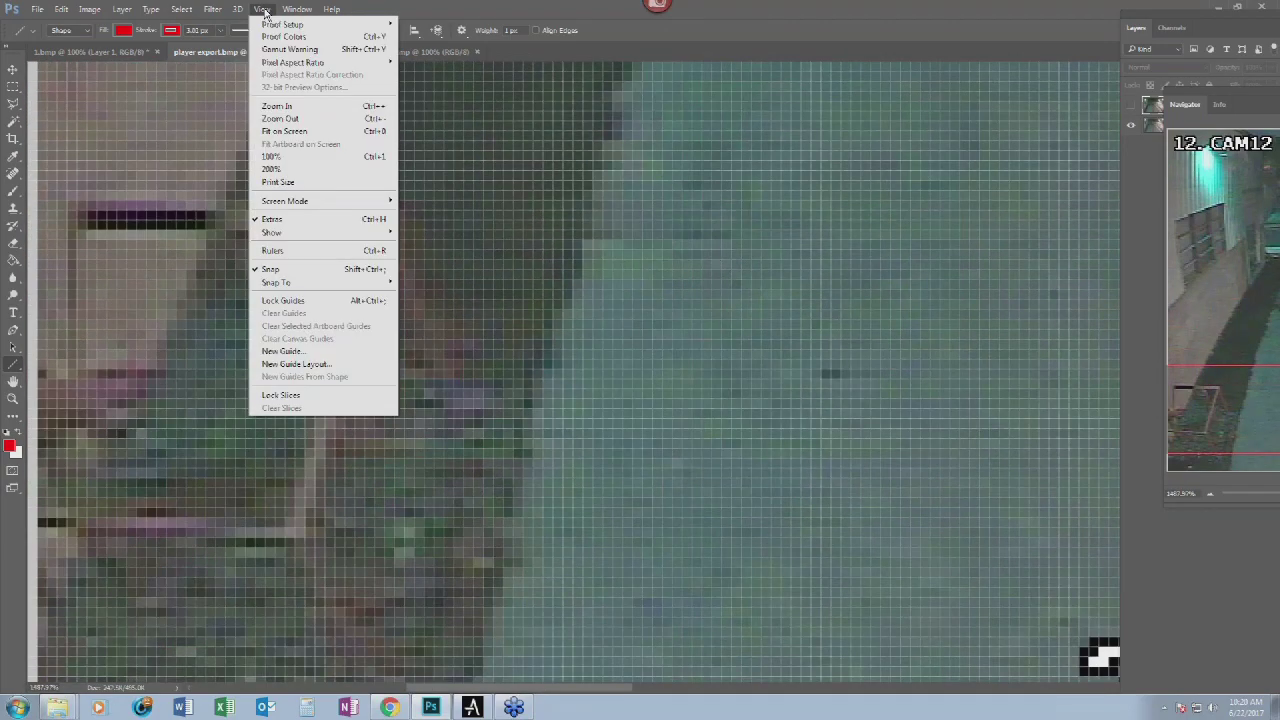
click(290, 220)
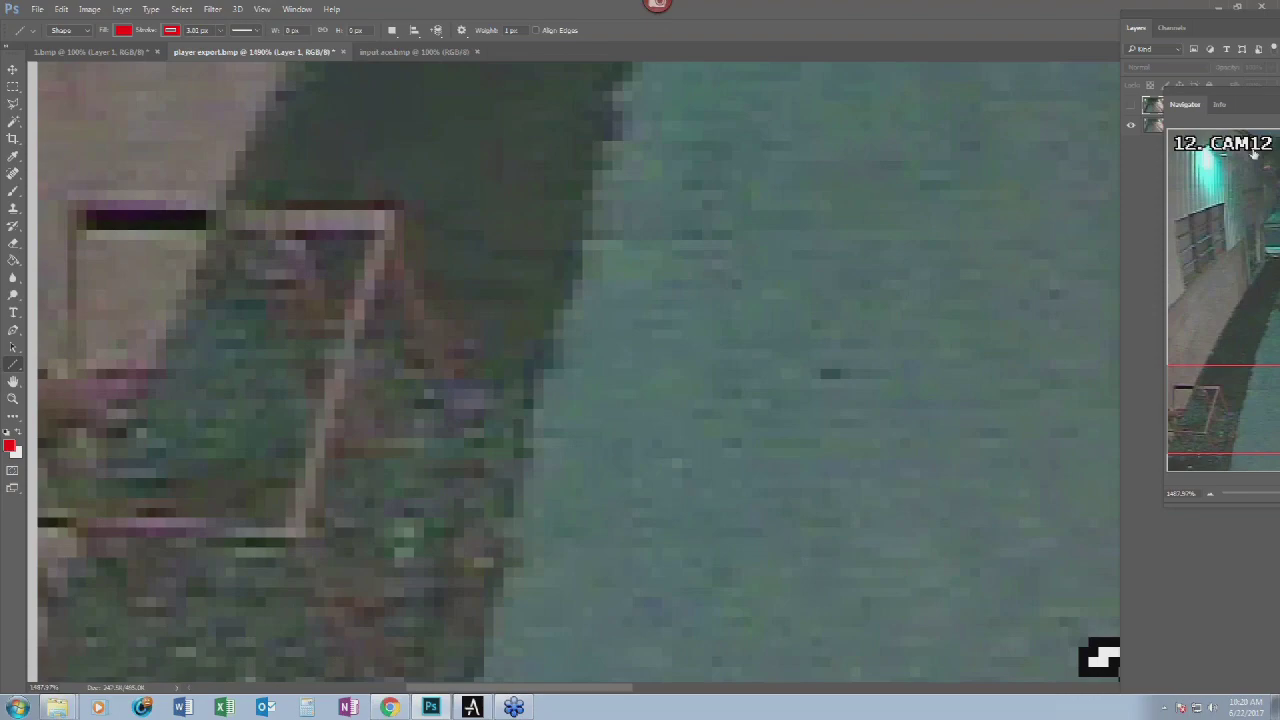
click(1251, 101)
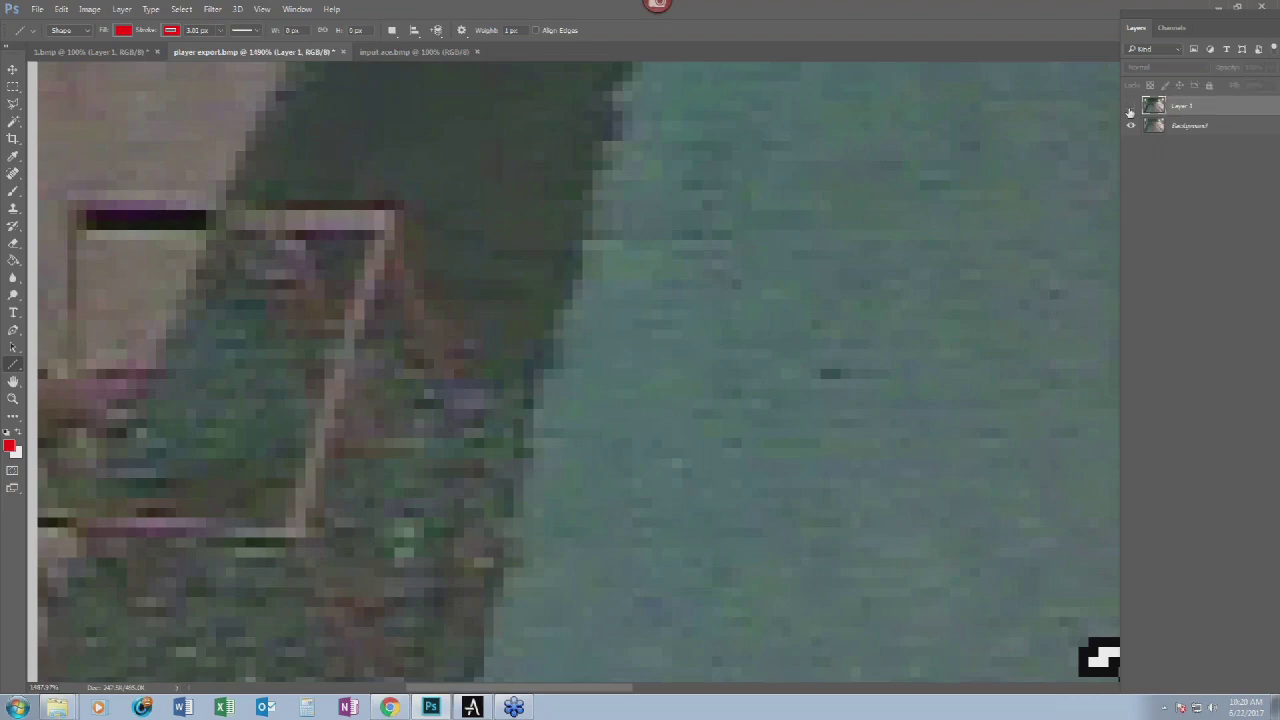
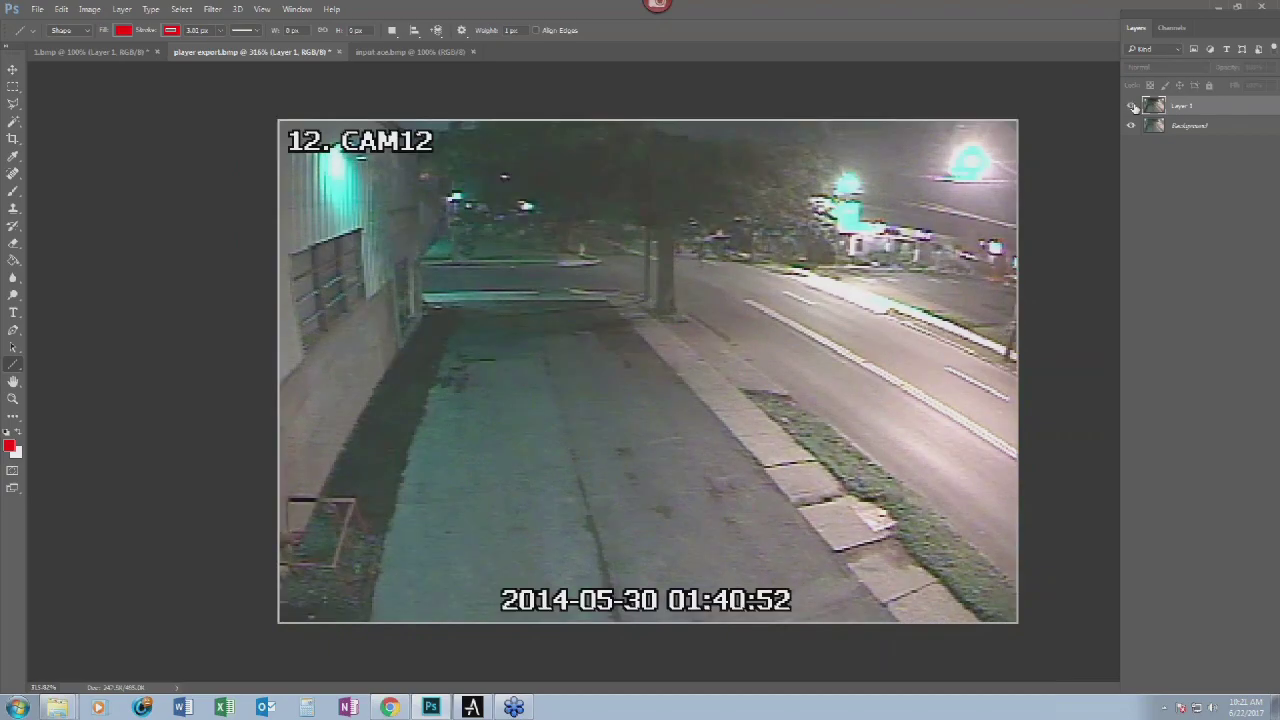
- Compare the full frames at about 316% by repeatedly toggling the visibility of the pasted layer
click(1132, 106)
click(1132, 106)
click(1132, 106)
click(1132, 106)
click(1132, 106)
click(1132, 106)
click(1132, 106)
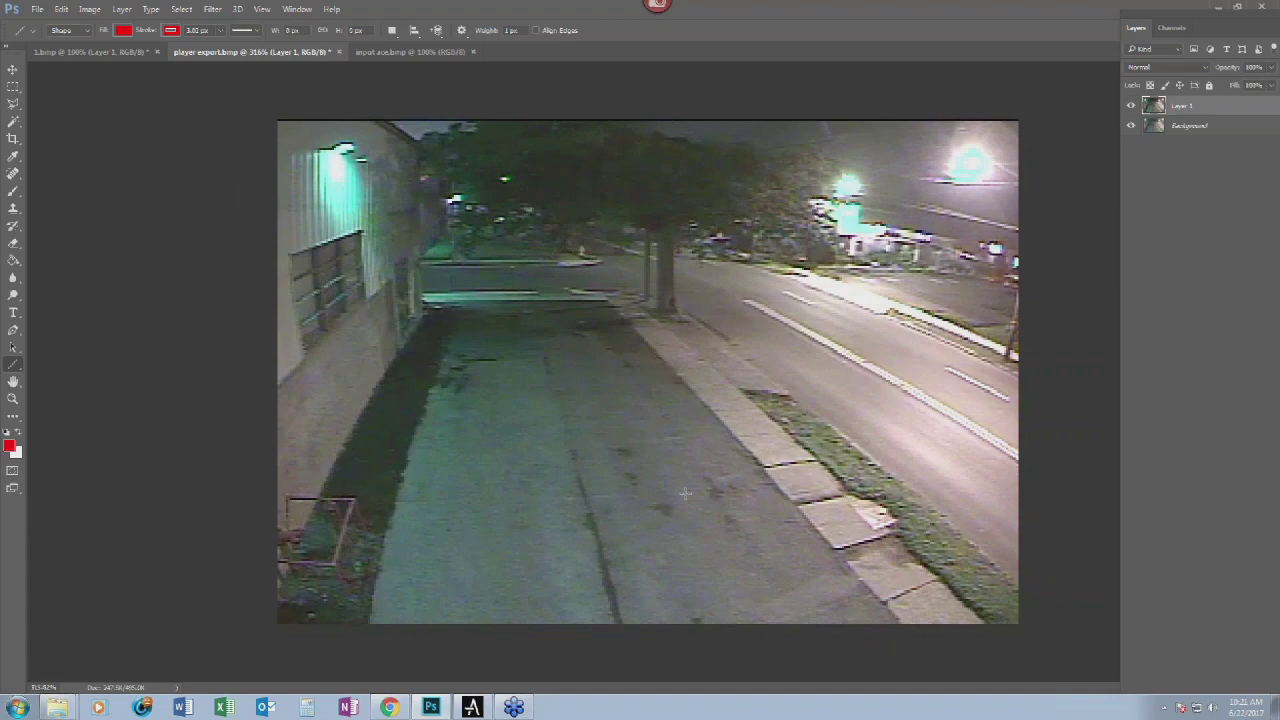
click(1132, 107)
click(1132, 107)
click(1132, 107)
click(1132, 107)
click(1132, 107)
click(1132, 107)
- Quit Photoshop without saving any of the open documents and return to iNPUT-ACE
click(1262, 7)
click(636, 270)
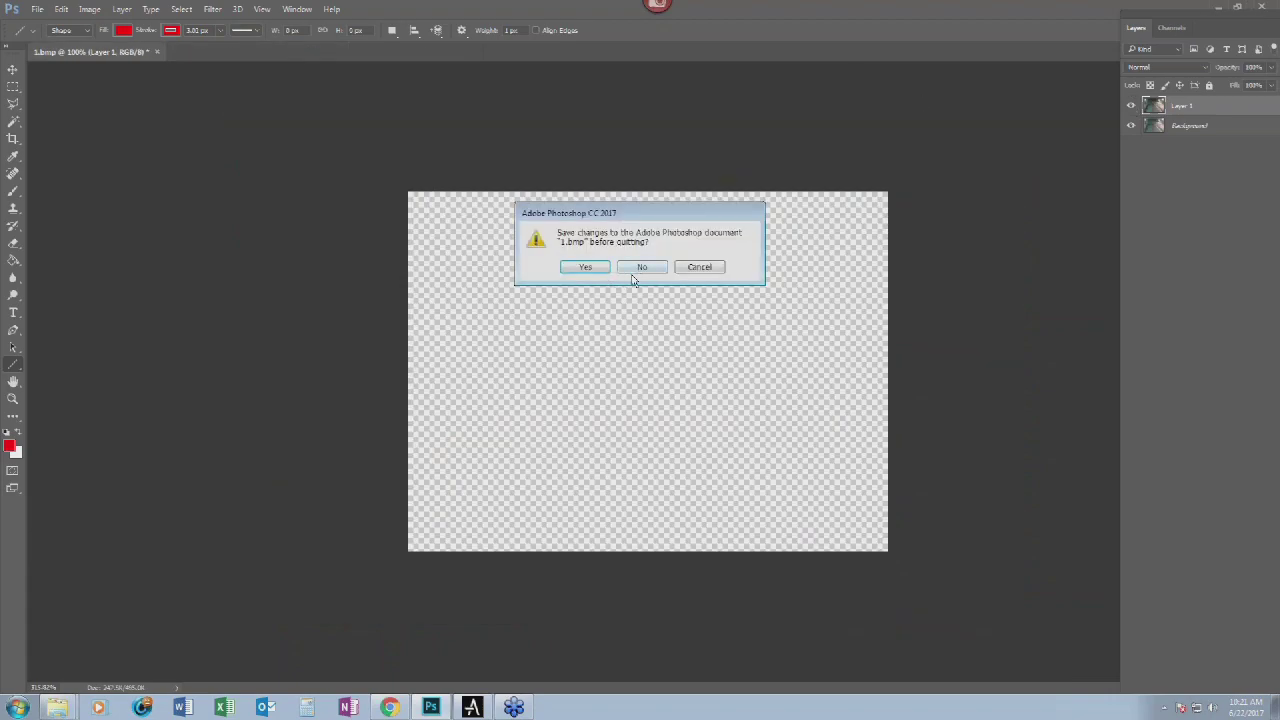
click(640, 270)
click(436, 708)
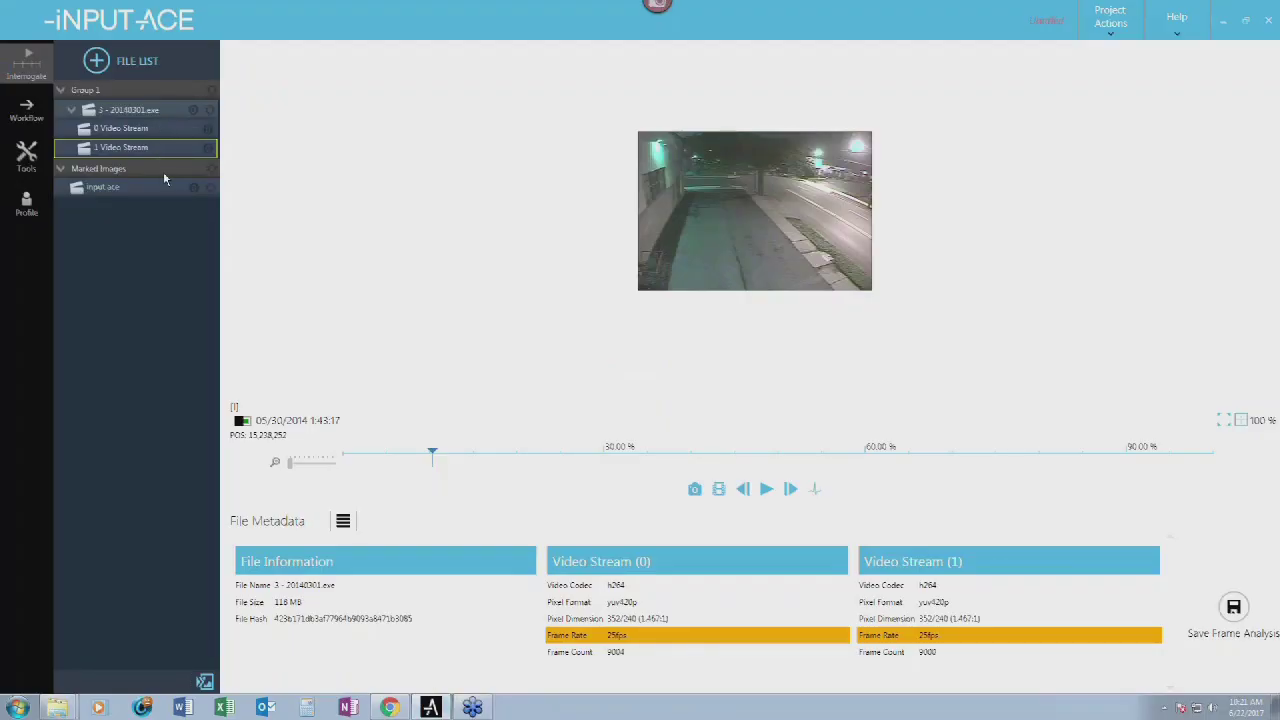
- Add an MP4 output to the workflow, saved as Stream.mp4 in the Outputs folder, with video transcoding set to Same as input
click(33, 115)
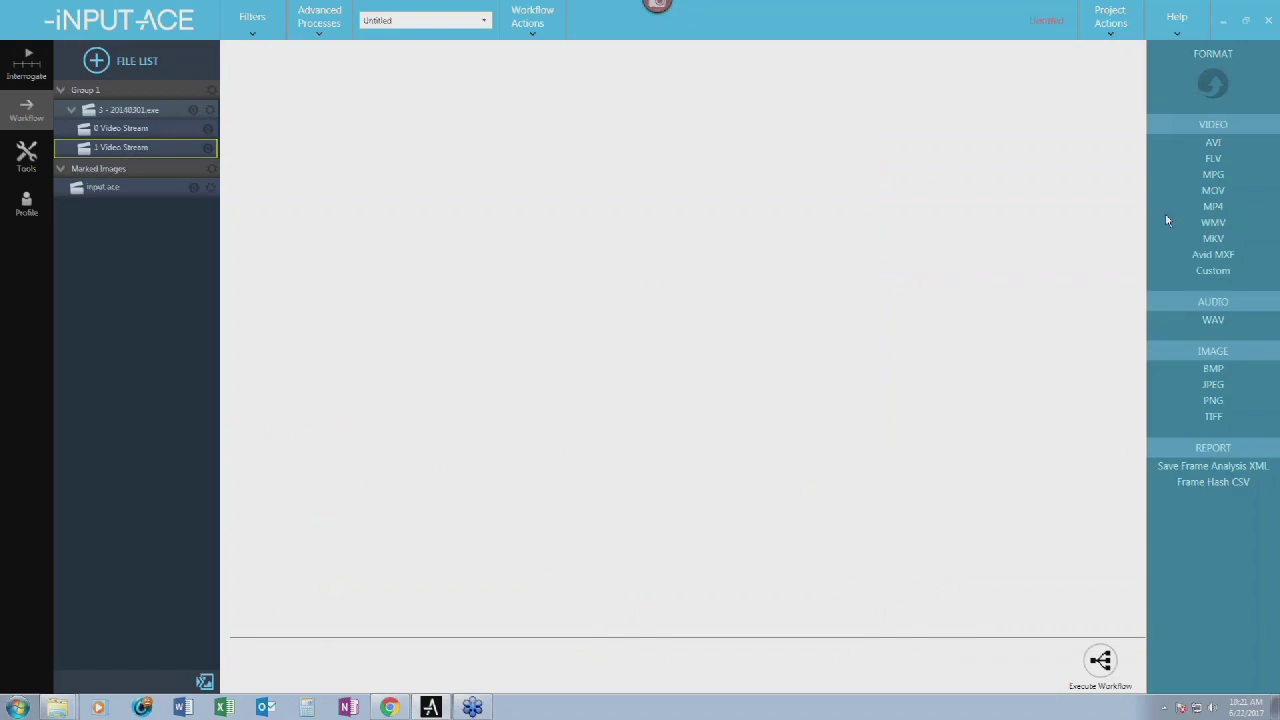
click(1223, 211)
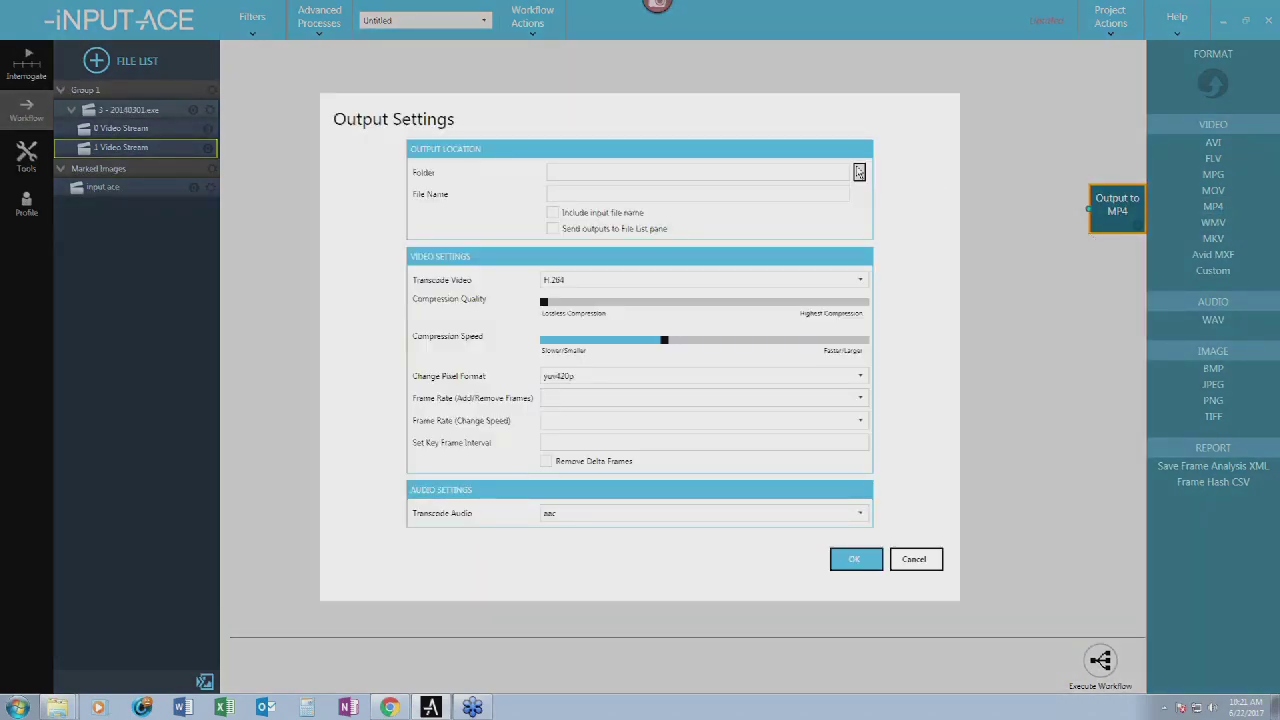
click(859, 172)
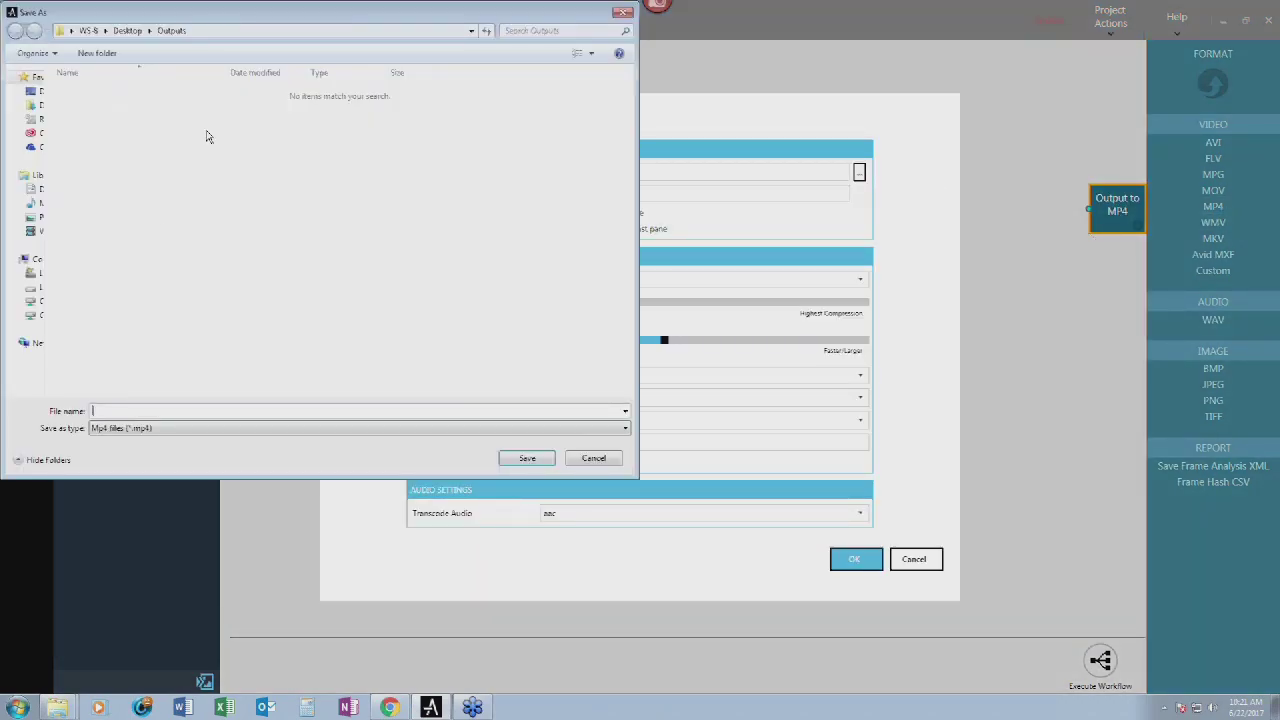
text(9t)
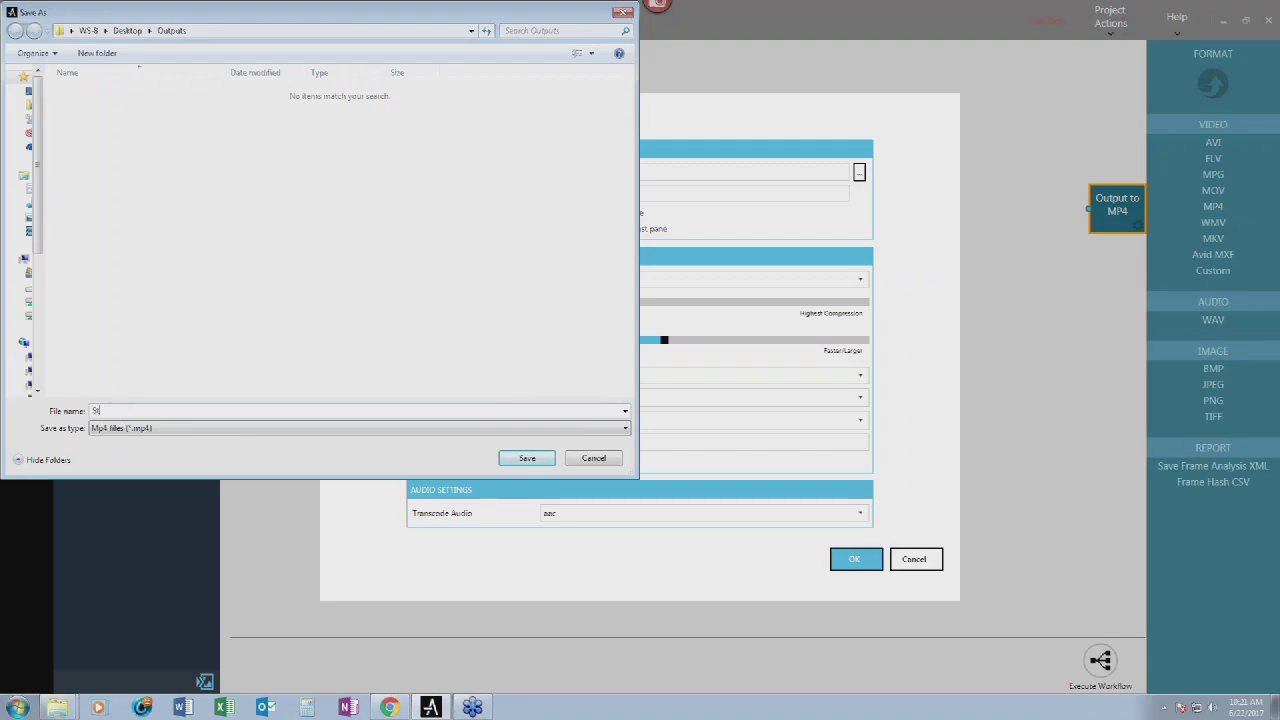
key(Return)
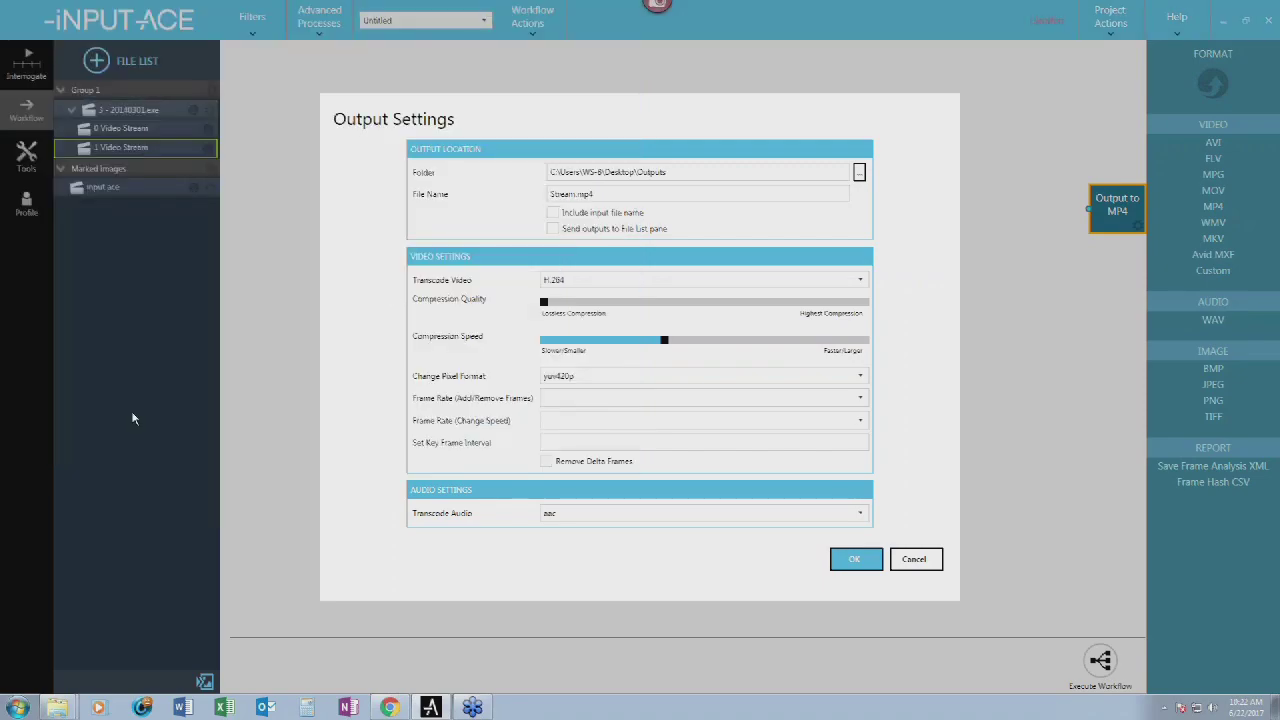
click(562, 282)
click(569, 312)
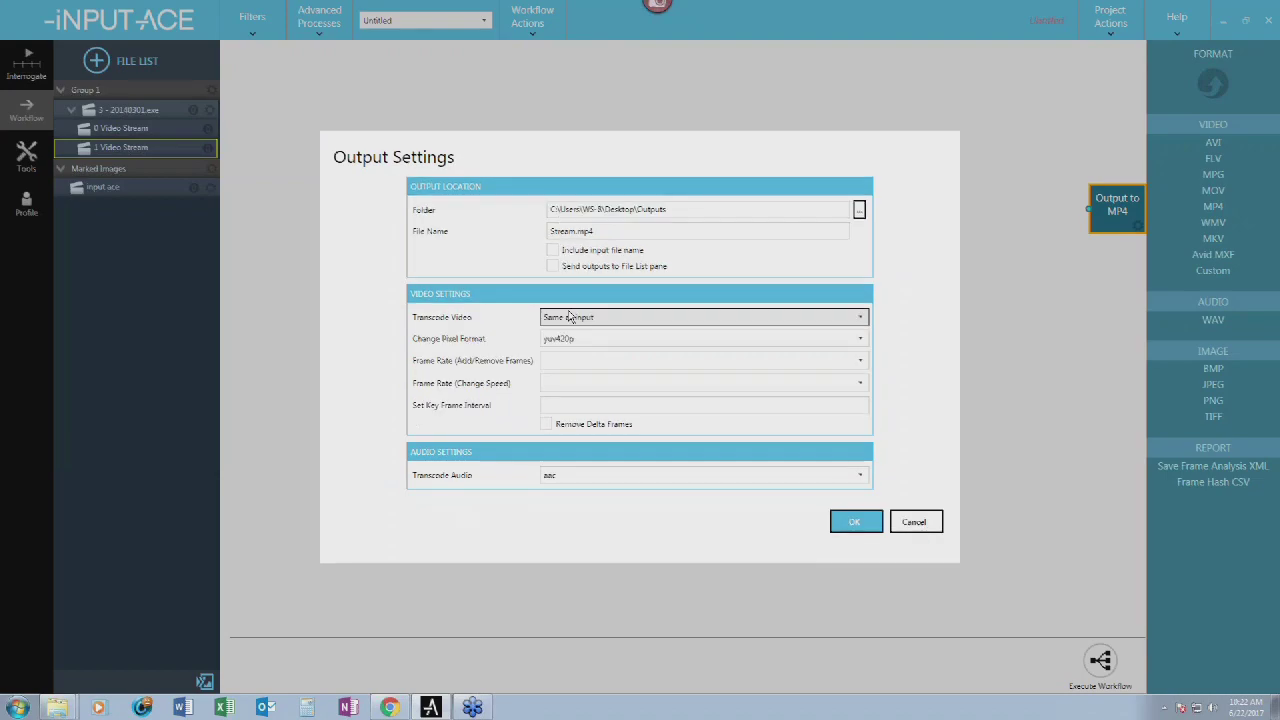
click(856, 523)
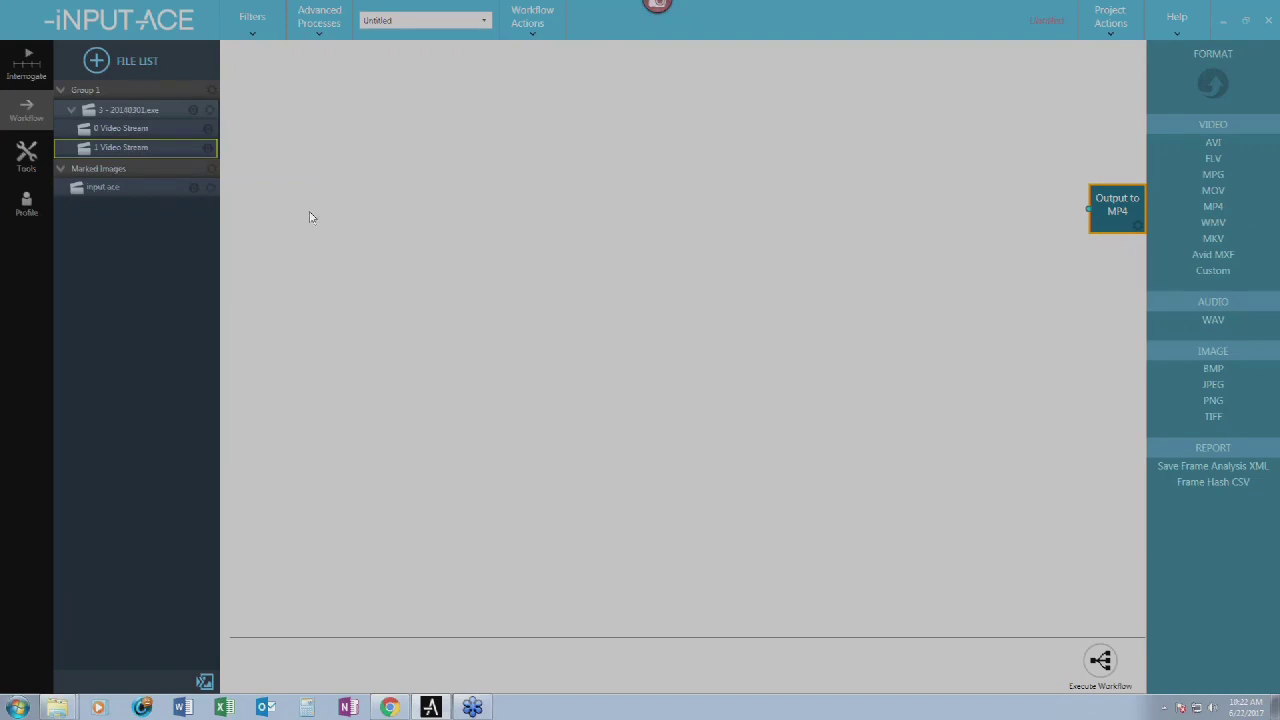
- Connect both video streams of 3 - 20140301.exe to the Output to MP4 node and execute the workflow
ctrl+click(105, 130)
drag(224, 138, 1074, 229)
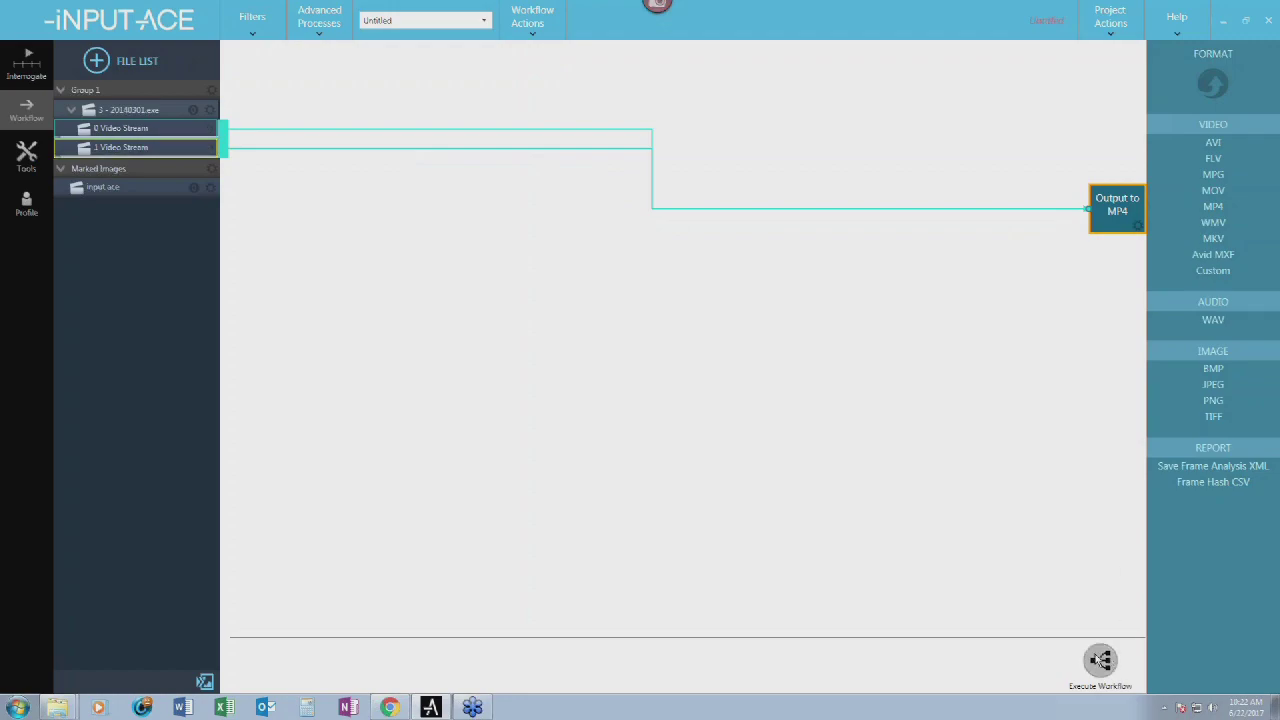
- Play Stream (1).mp4 from the Outputs folder in VLC, pause it at about 01:12, and close the player
click(72, 708)
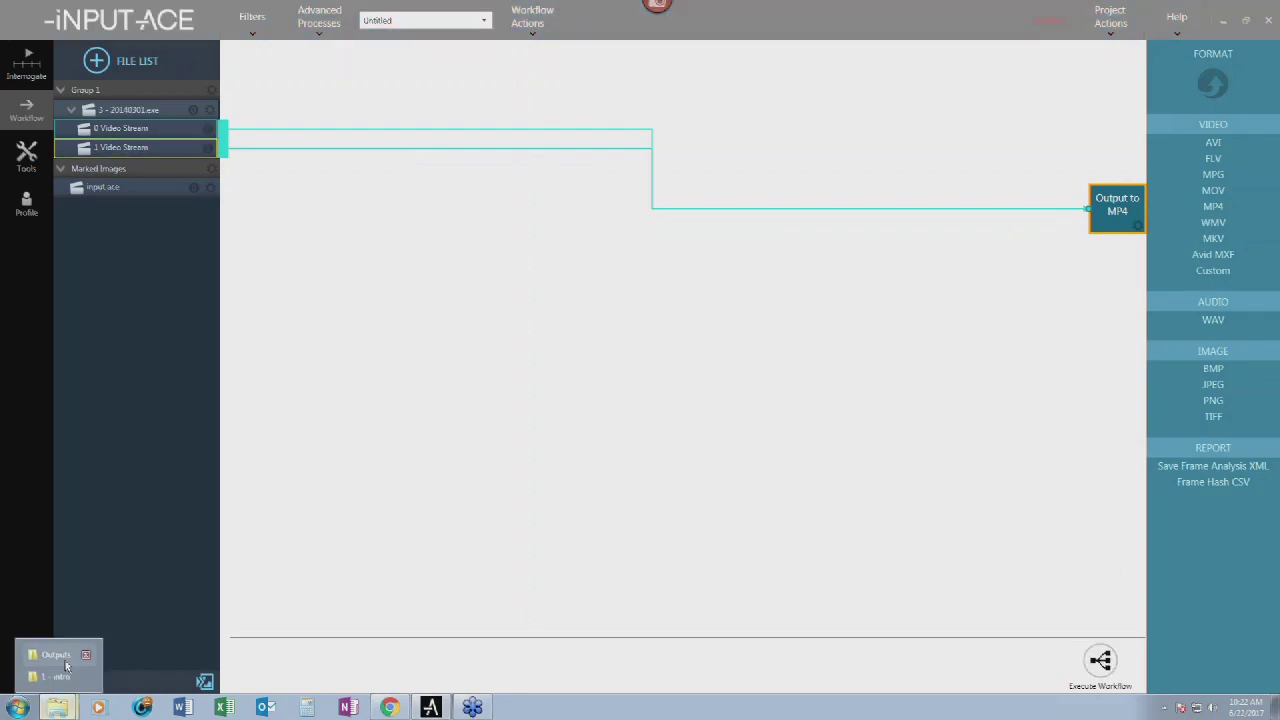
click(88, 674)
double_click(259, 264)
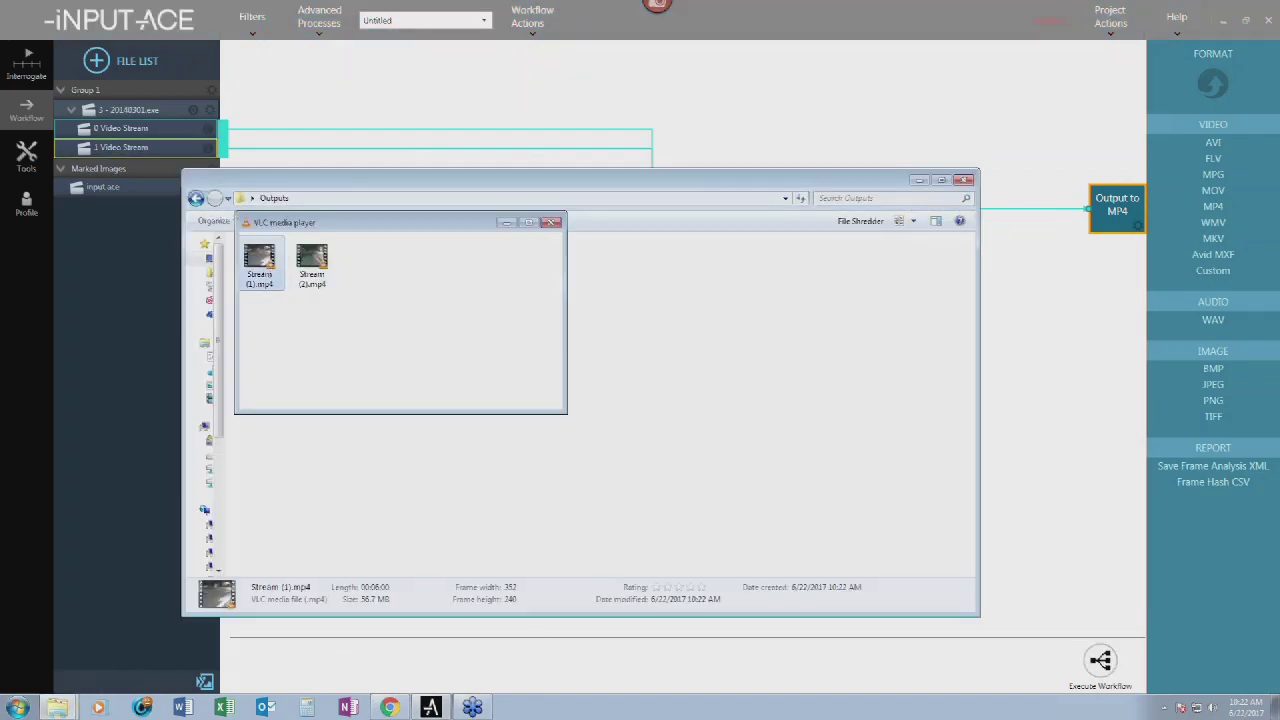
click(325, 411)
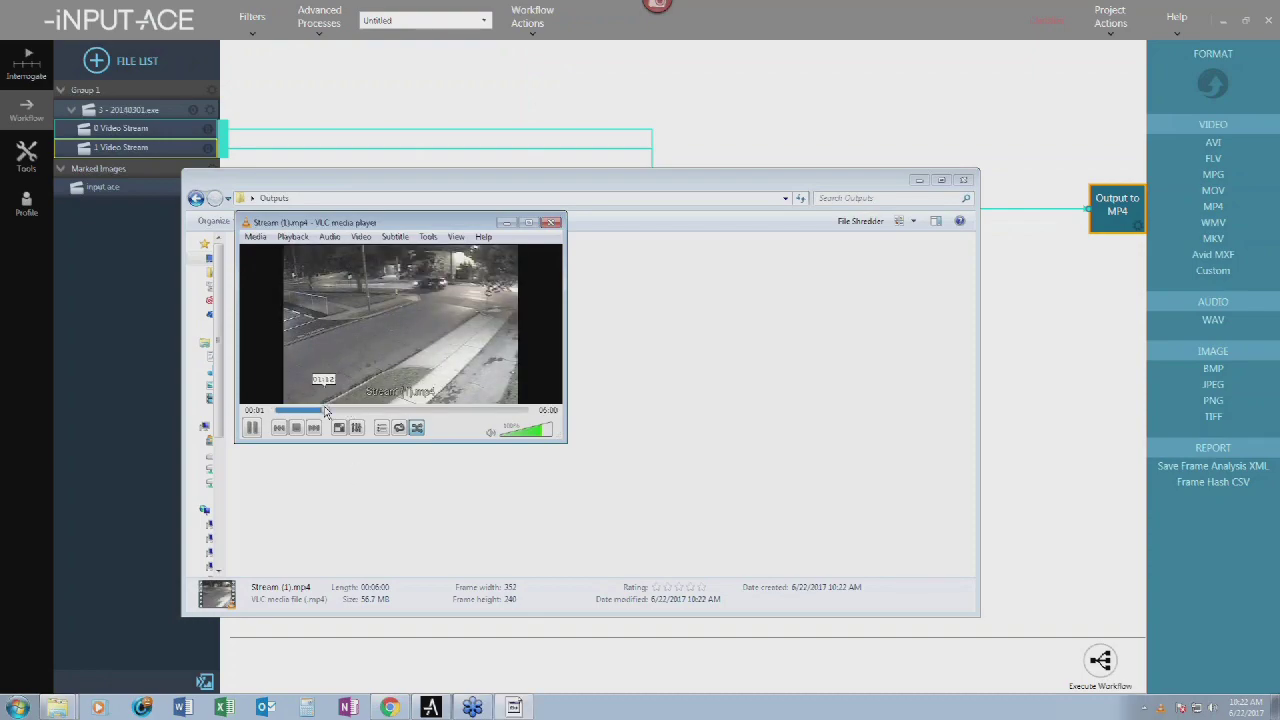
key(space)
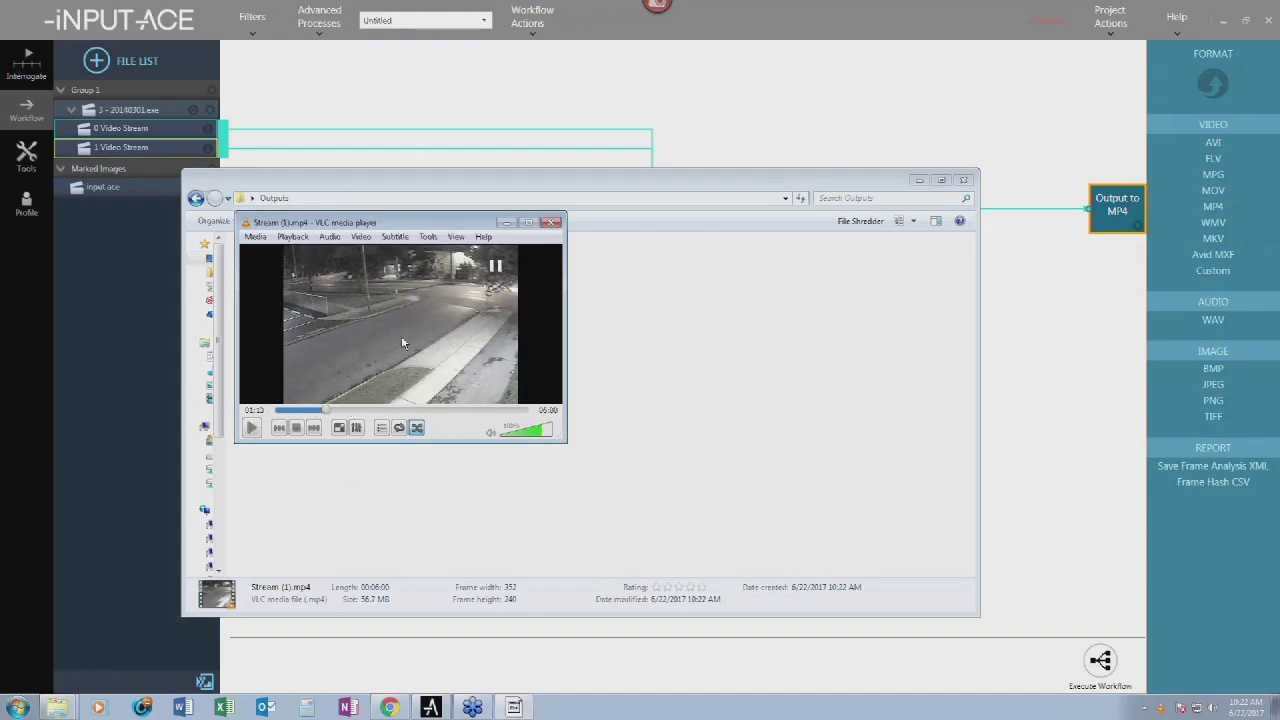
click(555, 224)
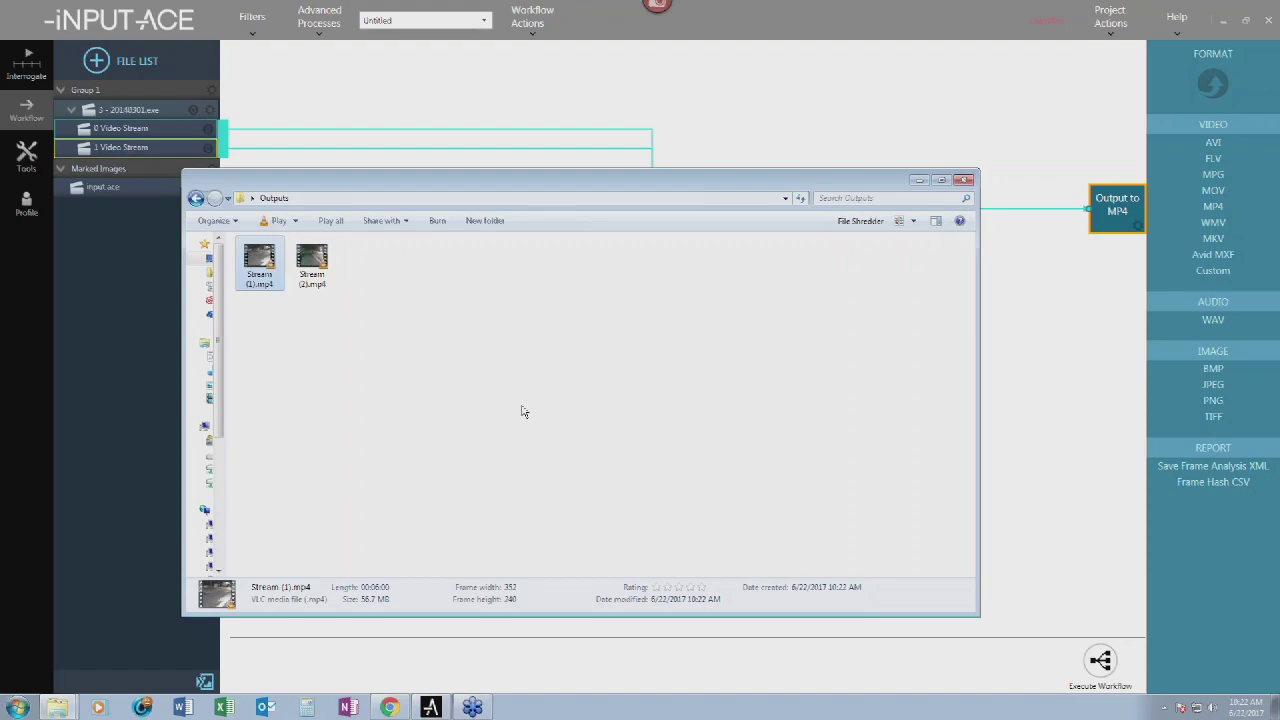
- Delete both exported Stream MP4 files from the Outputs folder
drag(536, 437, 309, 290)
key(Delete)
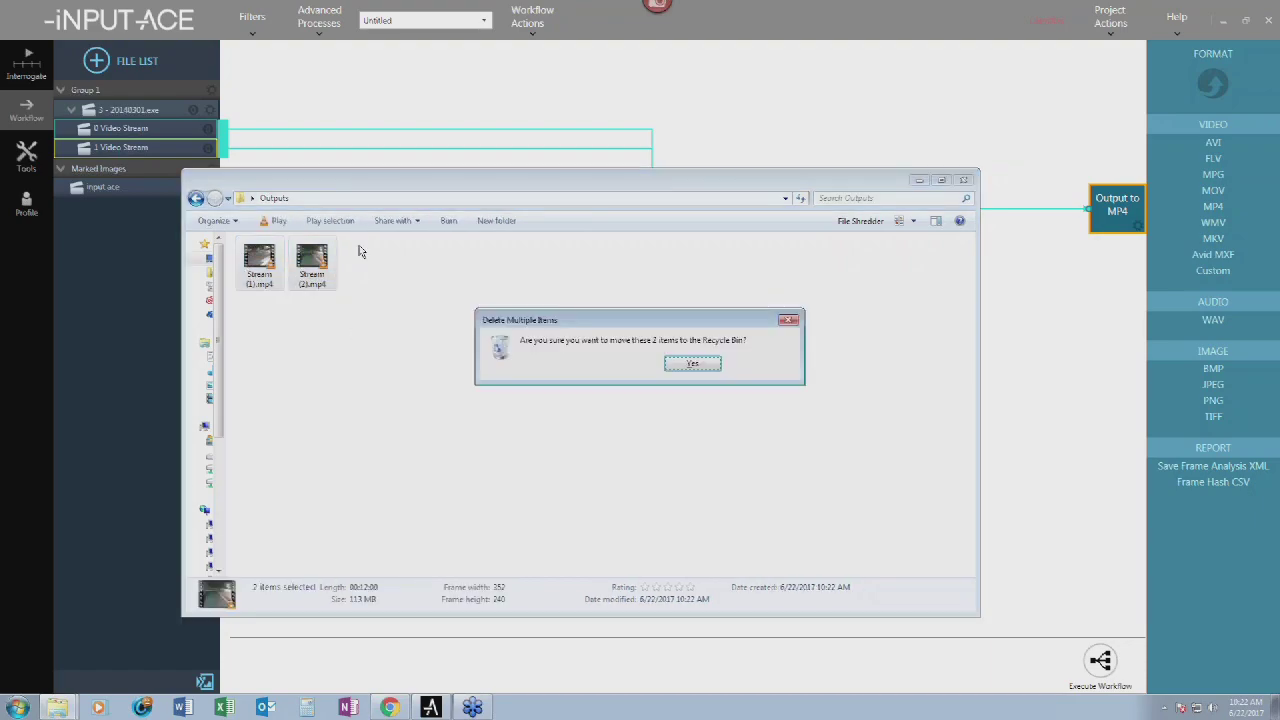
click(697, 368)
- Return to iNPUT-ACE and remove the connections between the video streams and the Output to MP4 node
click(285, 112)
drag(304, 88, 1004, 316)
key(Delete)
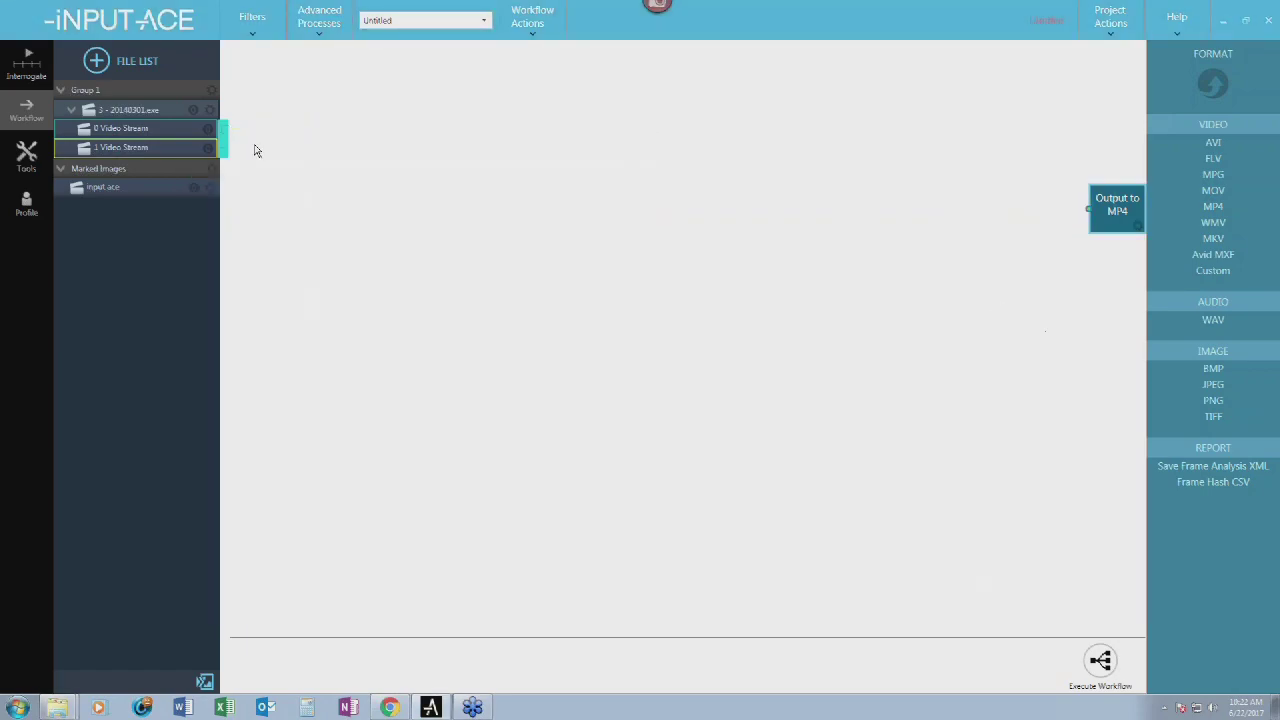
- Delete Group 1 and Marked Images from the file list
click(97, 91)
click(143, 175)
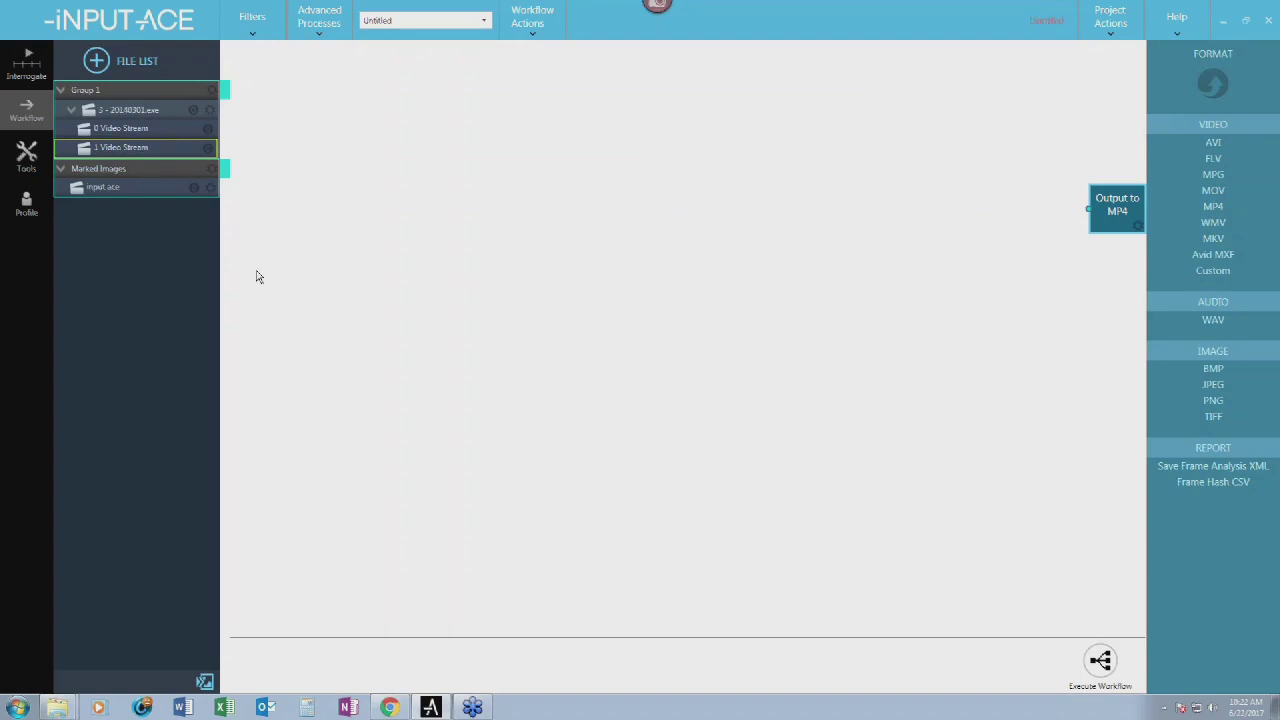
key(Delete)
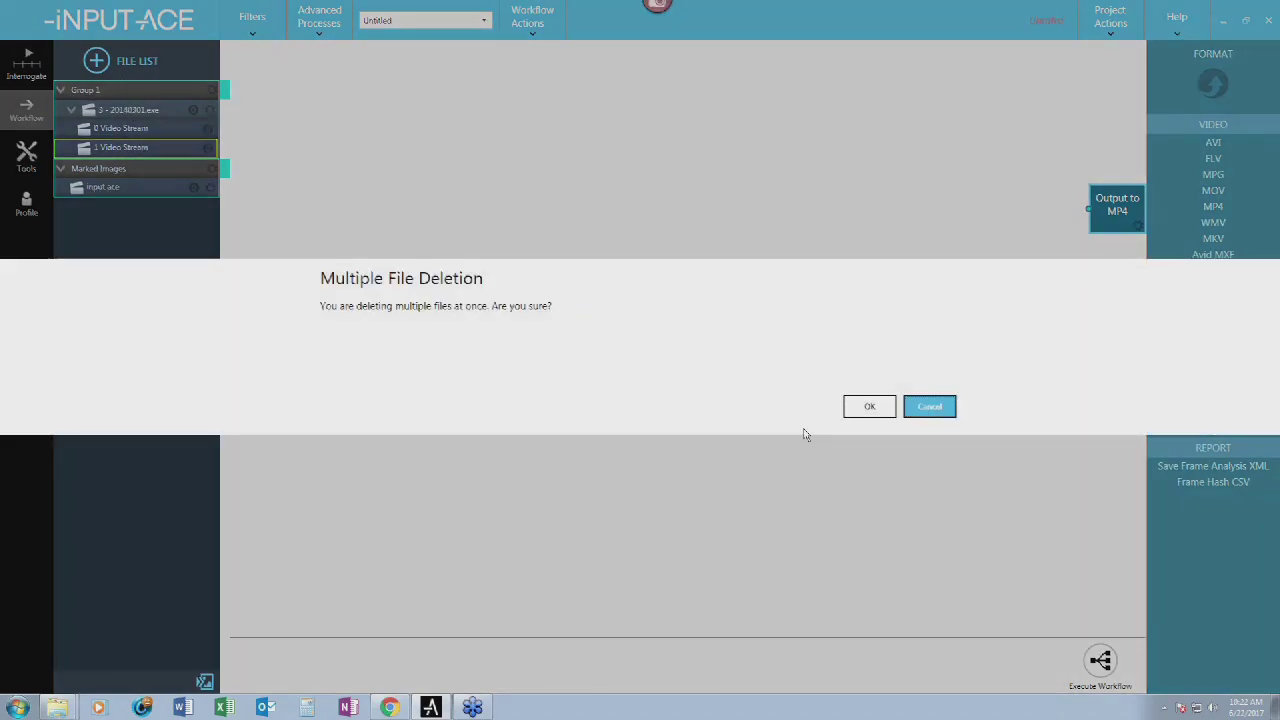
click(866, 407)
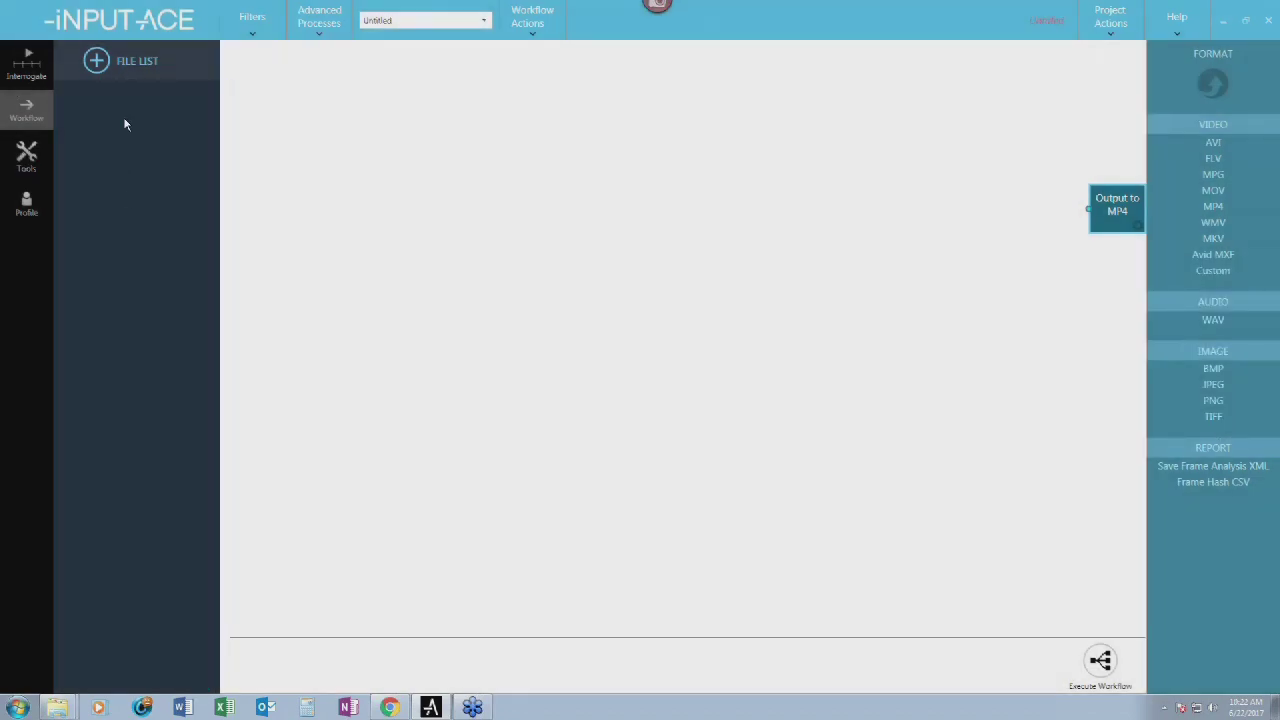
- Add all files from the 2 - batch folder to the iNPUT-ACE file list
key(alt+Tab)
key(alt+Tab)
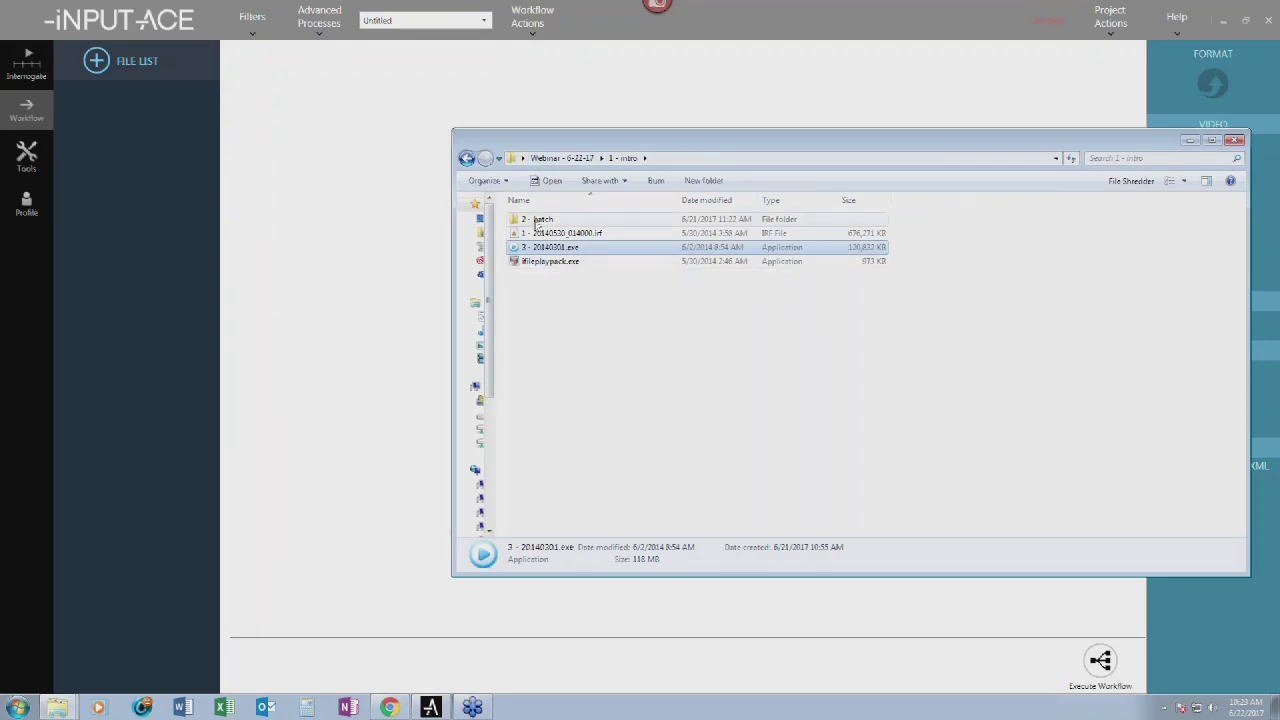
double_click(535, 222)
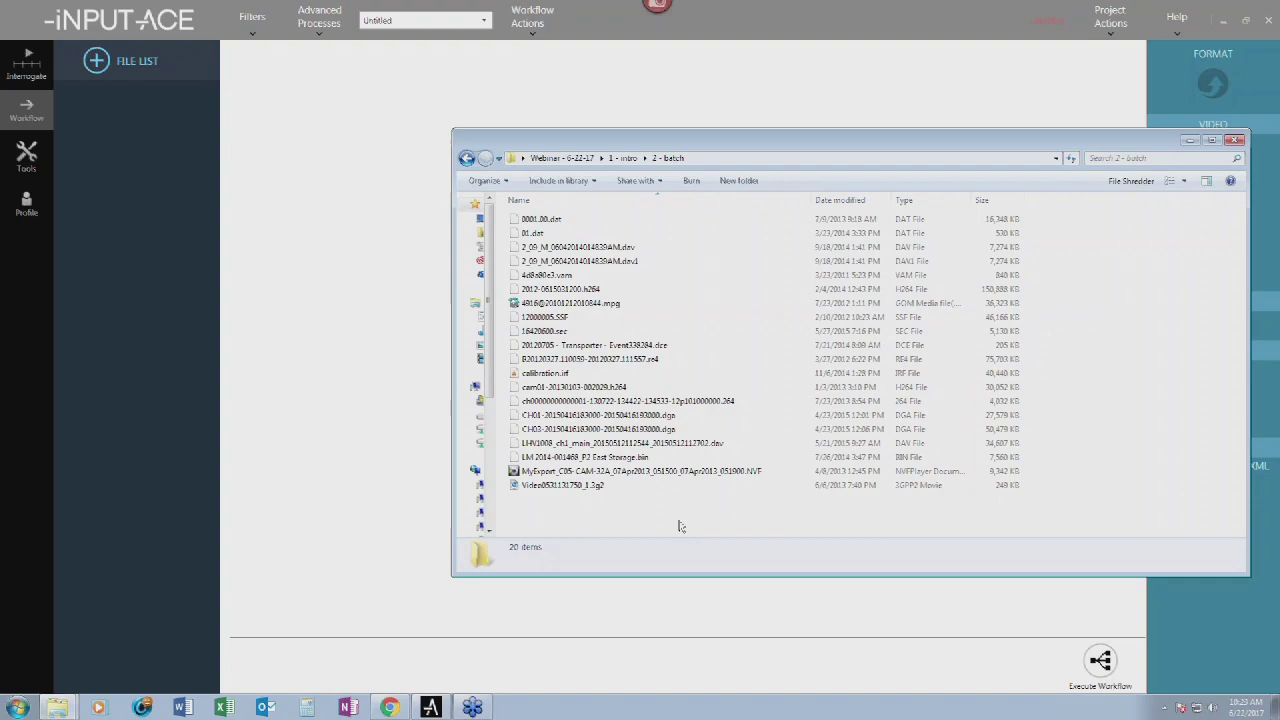
drag(679, 521, 572, 216)
drag(722, 297, 150, 168)
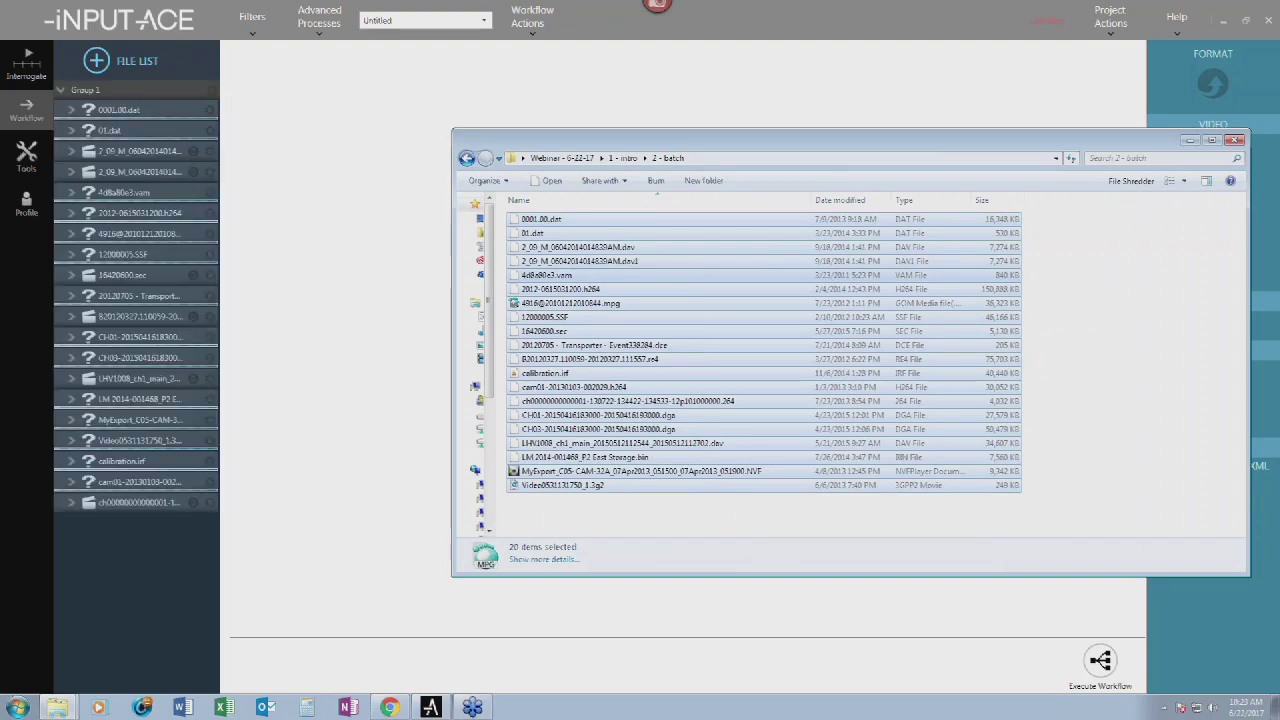
- Preview the LHV1008_ch1_main recording in iNPUT-ACE and jump to about 40% of its timeline
click(281, 149)
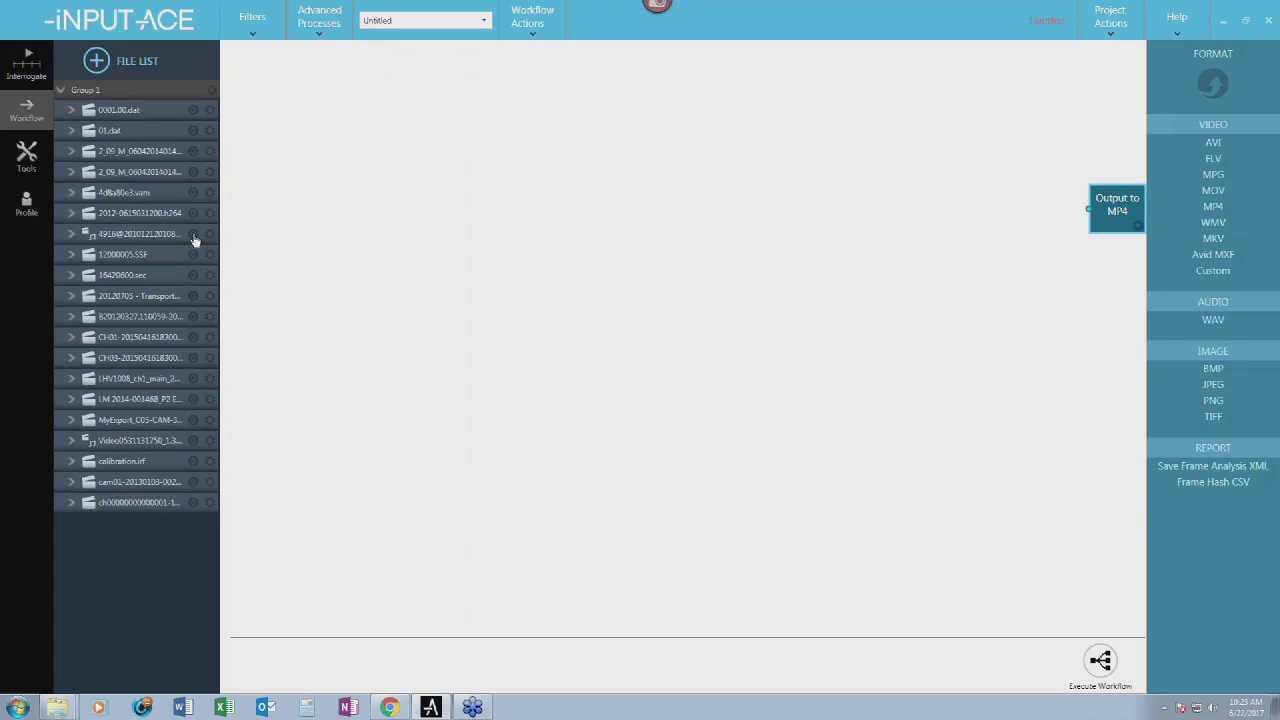
click(193, 380)
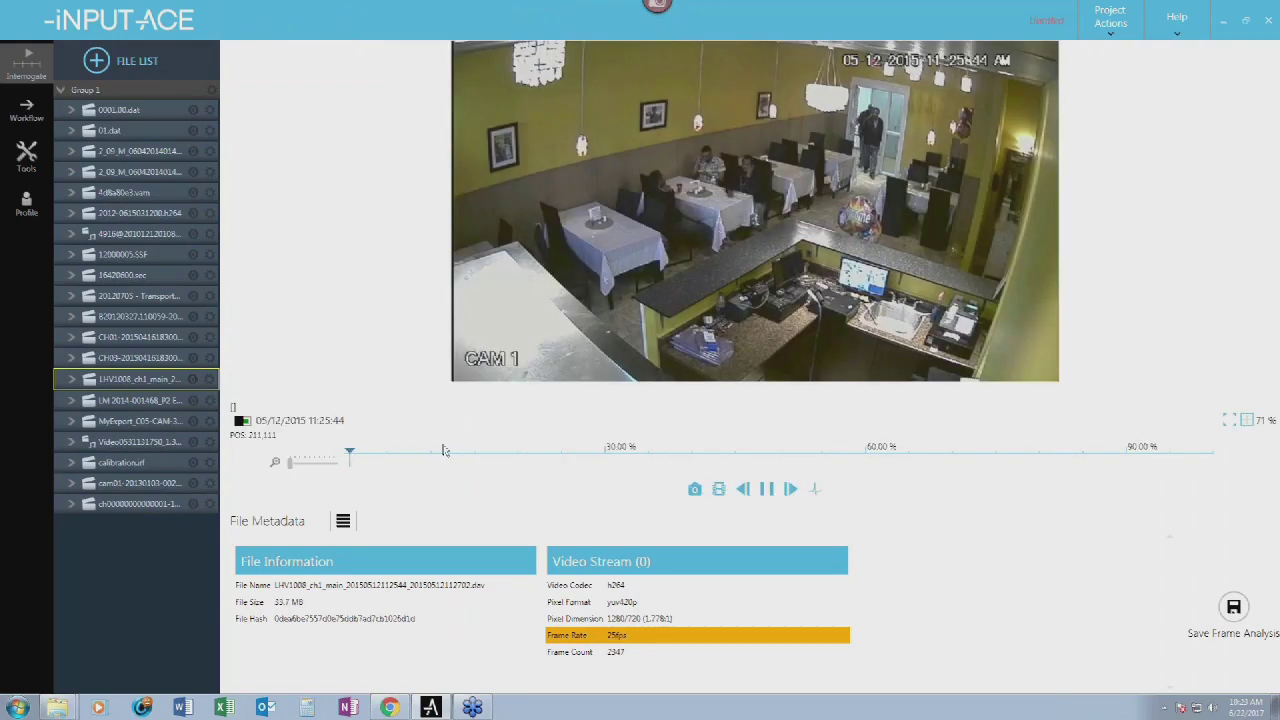
click(712, 452)
- Connect every batch file in the workflow to the Output to MP4 node
click(24, 112)
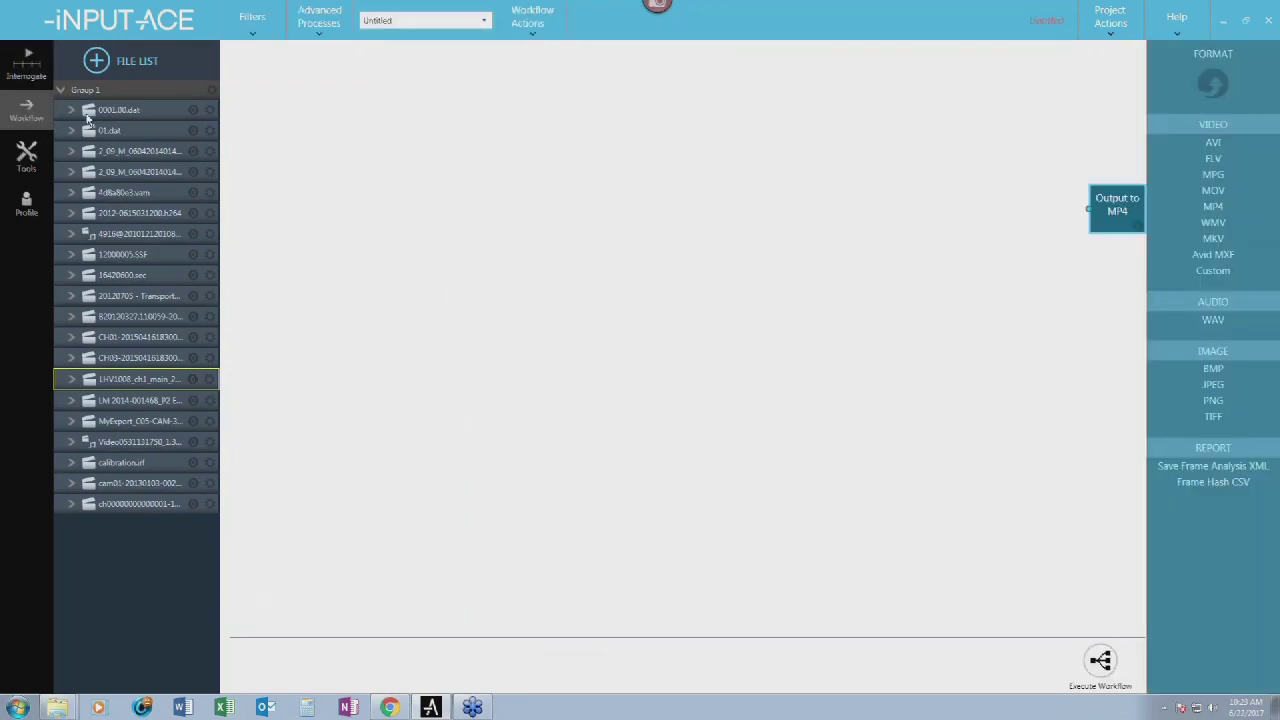
shift+click(164, 505)
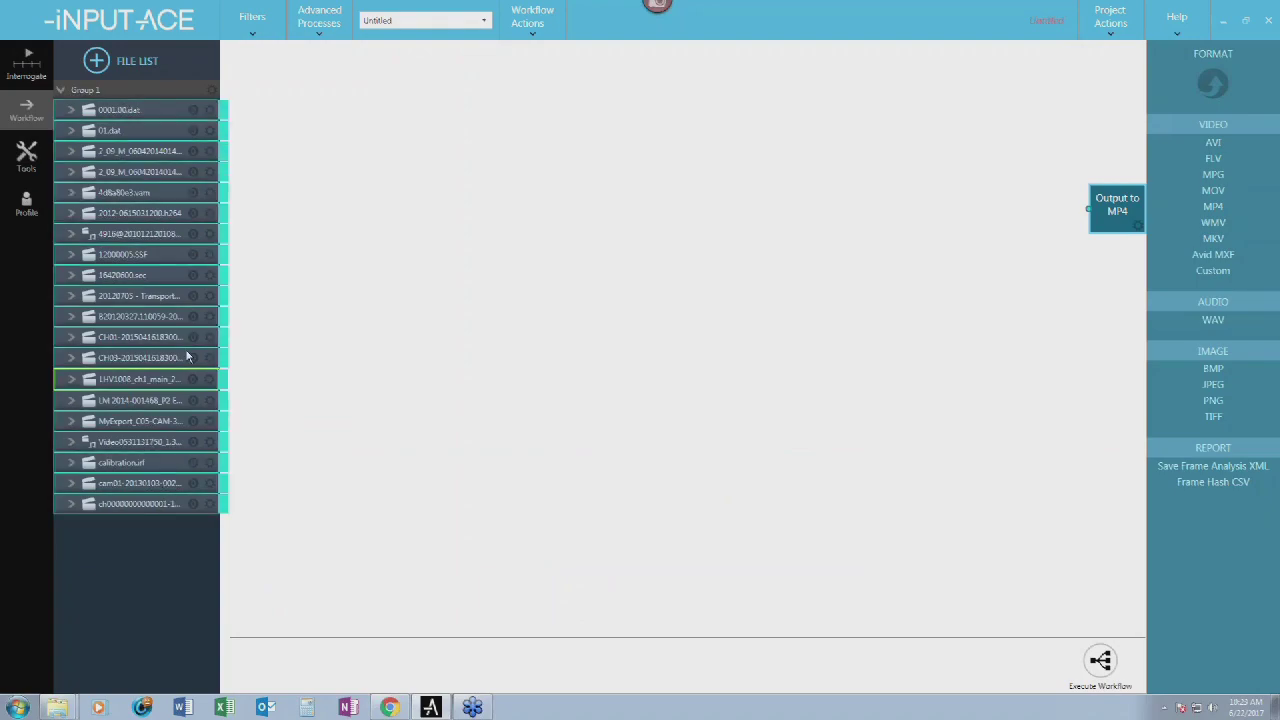
drag(220, 213, 1090, 209)
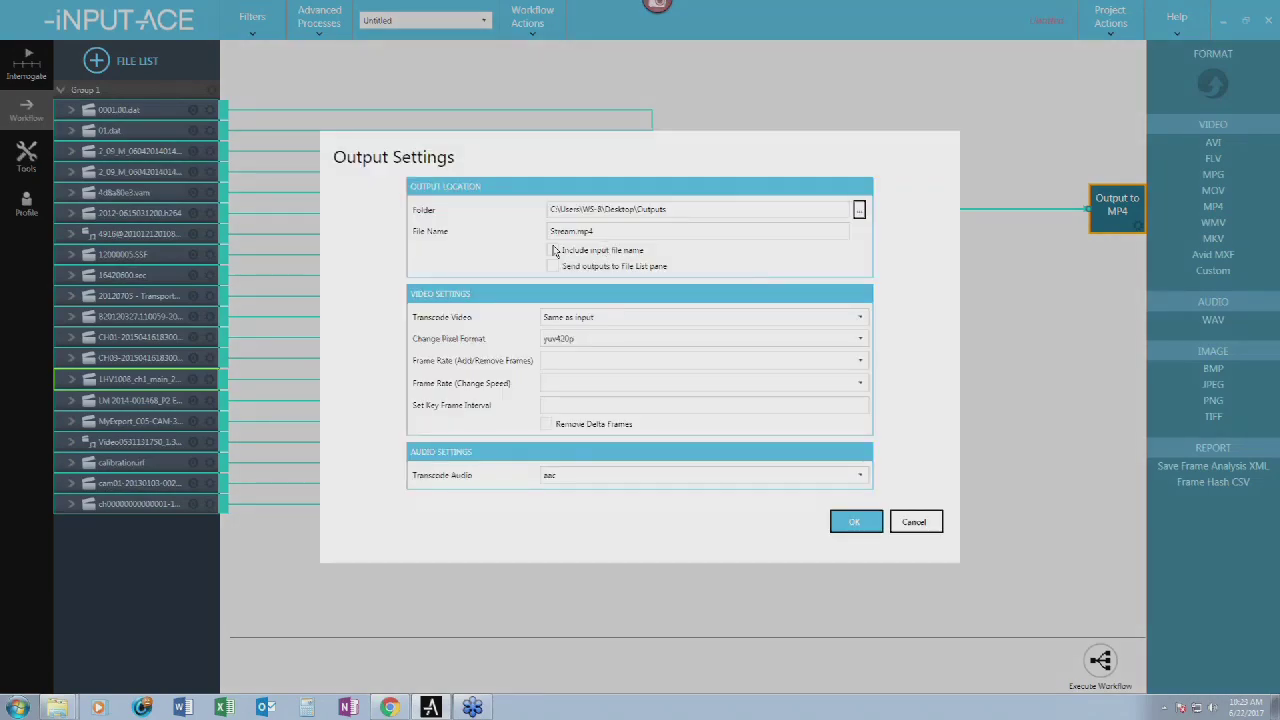
- Include the input file name in the MP4 output name, remove "Stream" from it, and execute the workflow
click(566, 252)
click(623, 230)
double_click(626, 231)
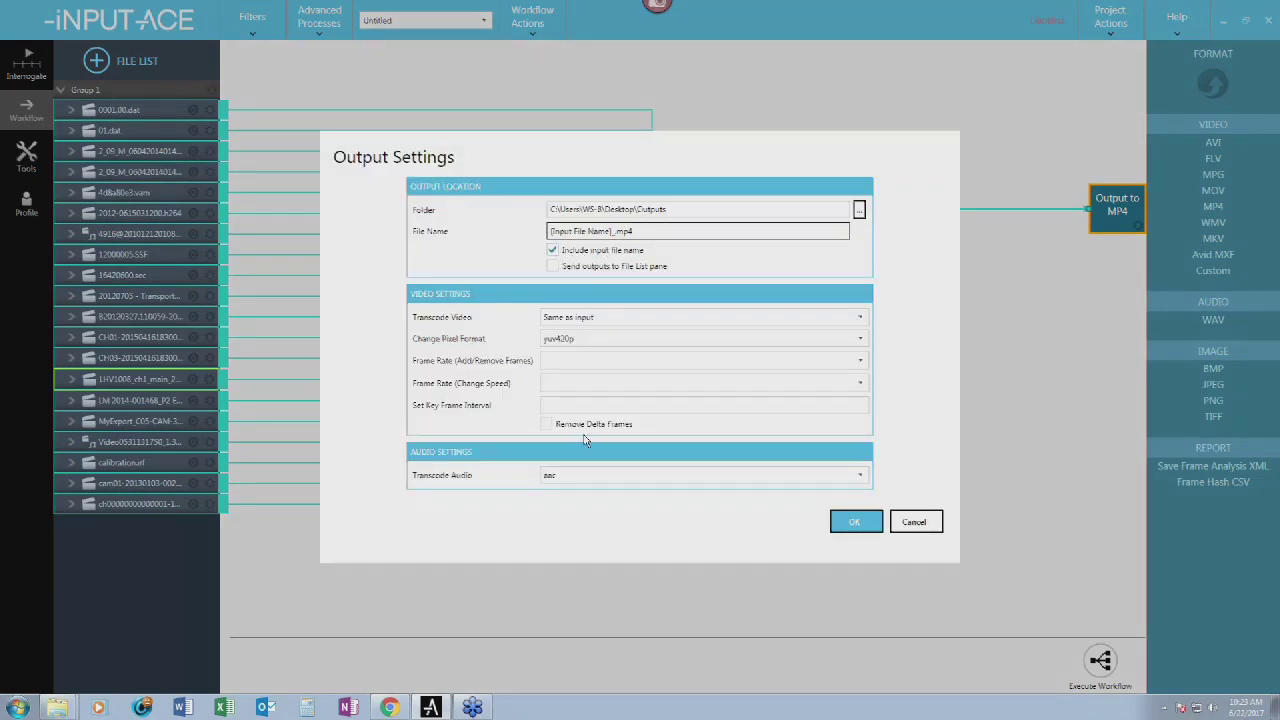
click(857, 522)
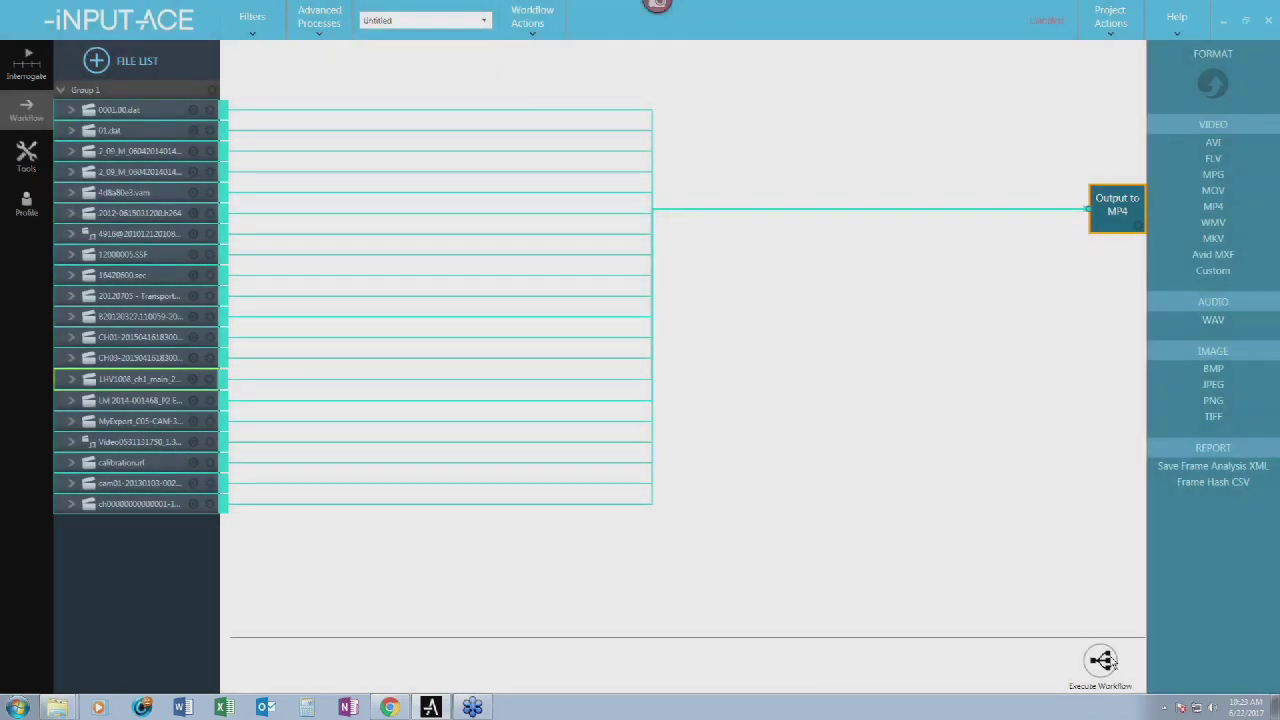
click(57, 707)
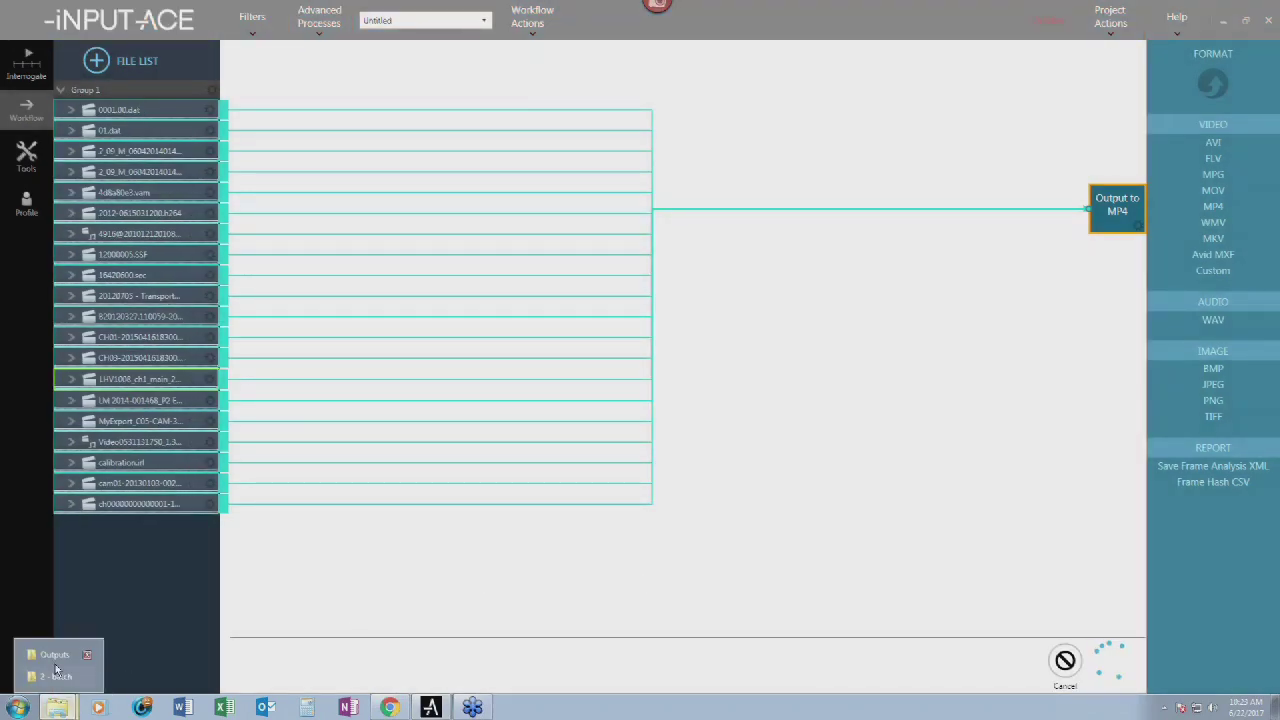
click(55, 655)
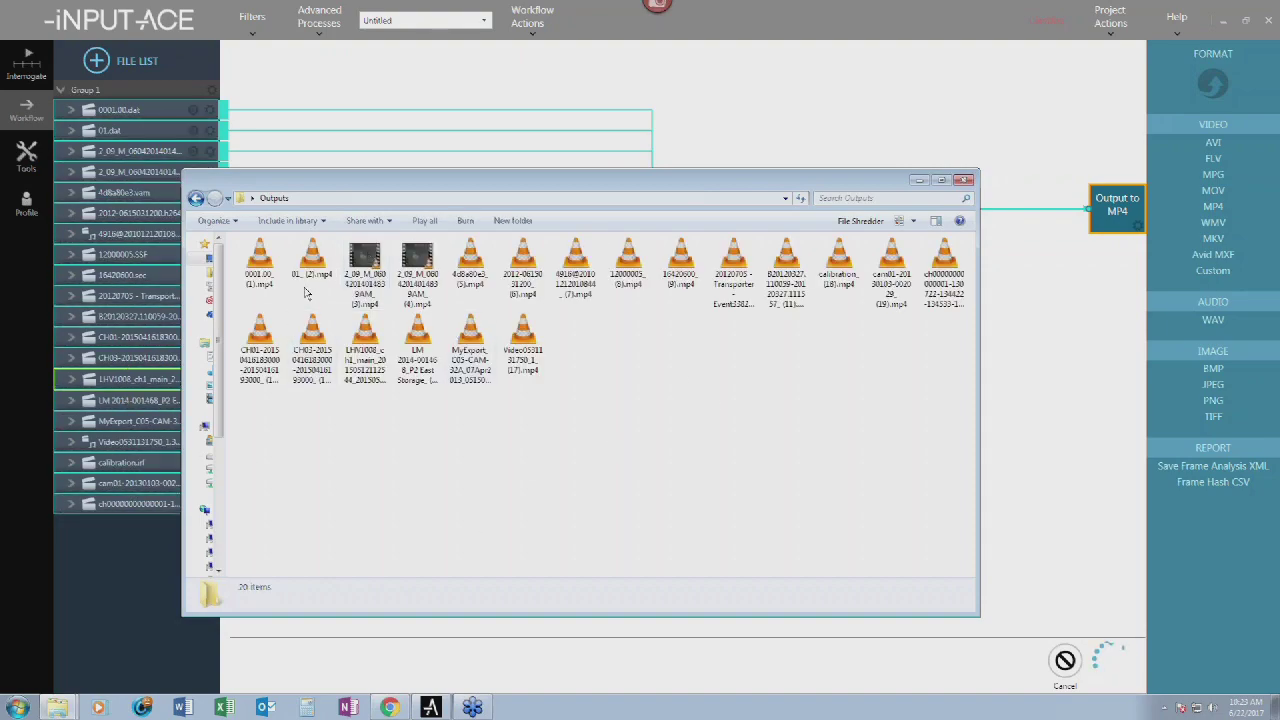
double_click(371, 257)
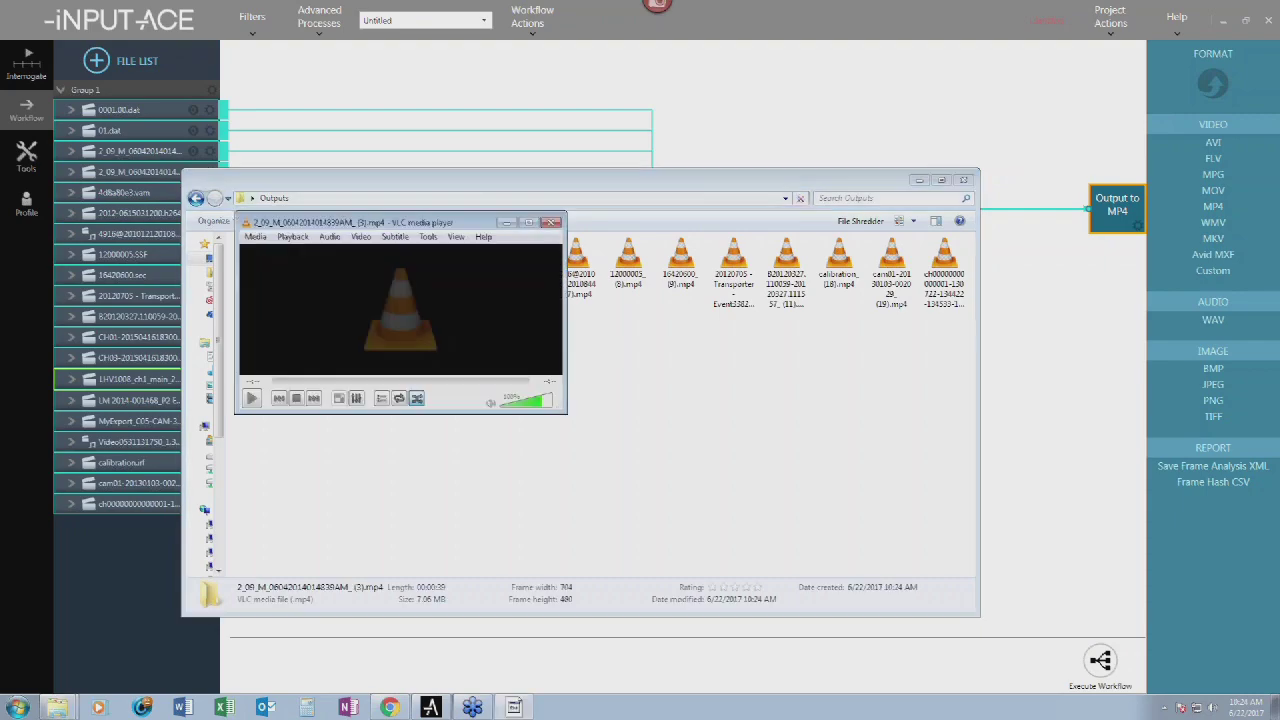
click(698, 222)
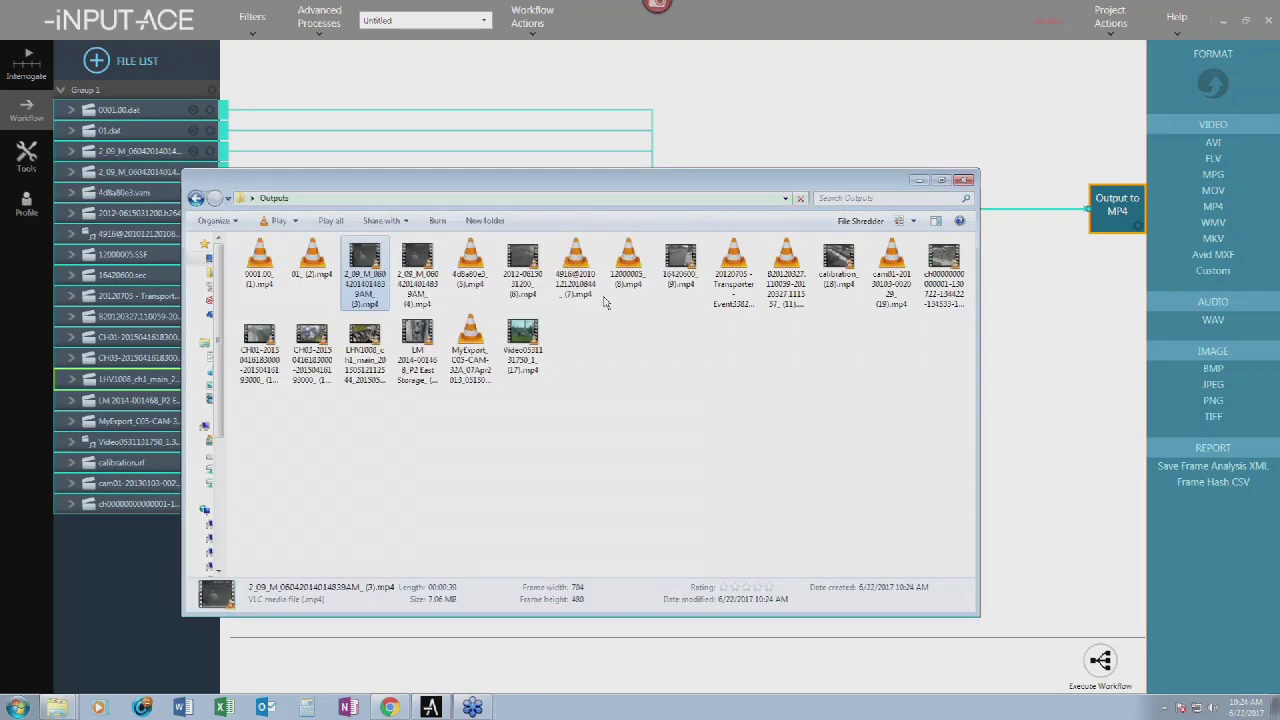
- Check the converted MyExport_C05-CAM-32A and B20120327.110059 videos in VLC, closing the player after each
click(465, 340)
double_click(466, 338)
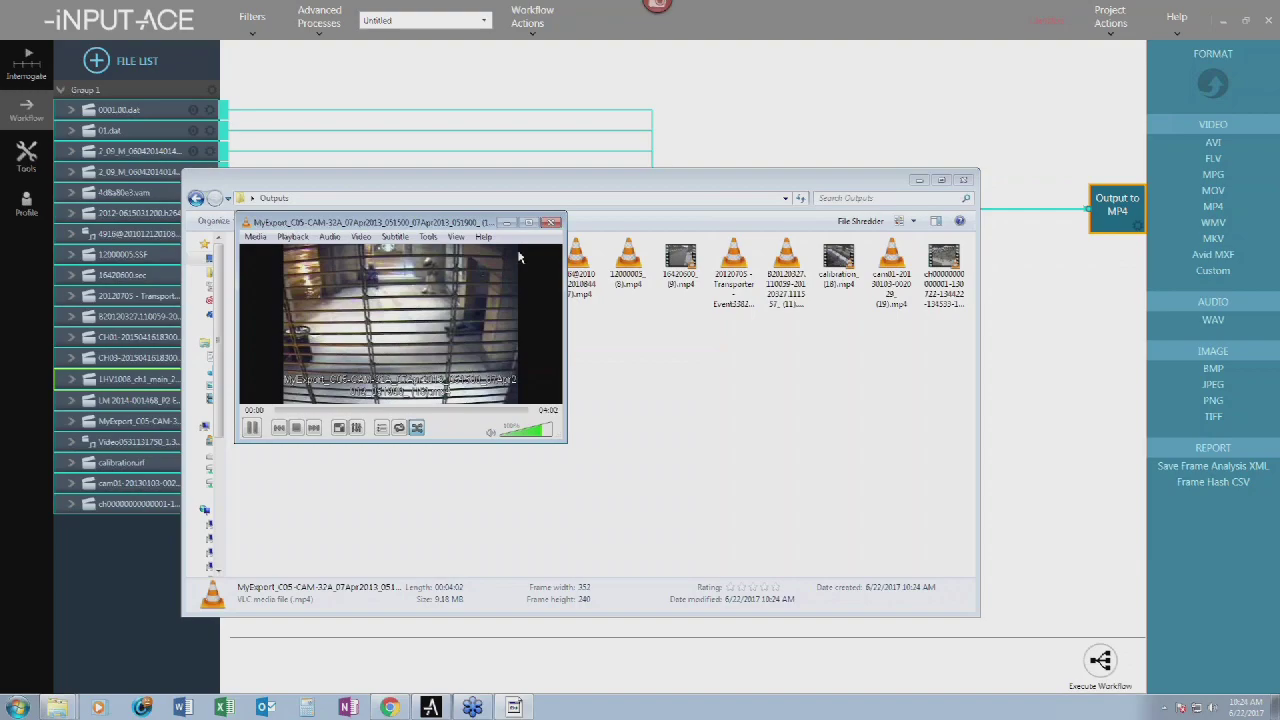
click(551, 222)
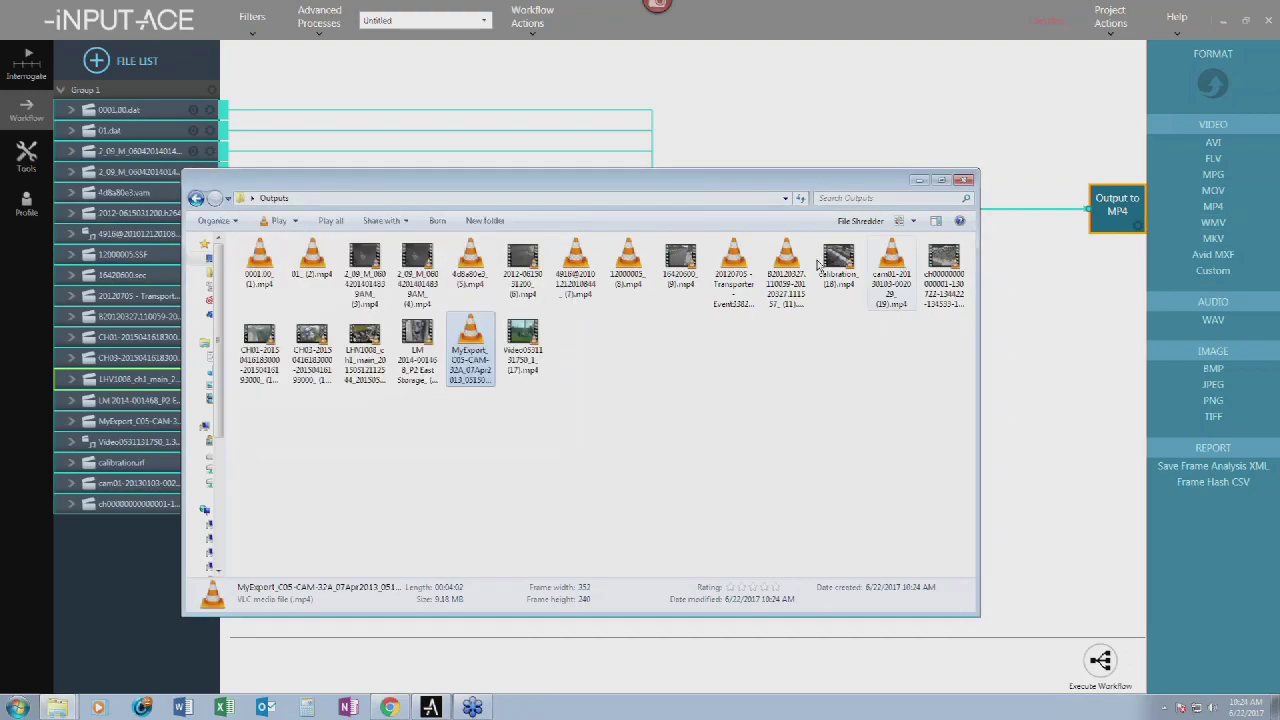
double_click(786, 265)
click(698, 222)
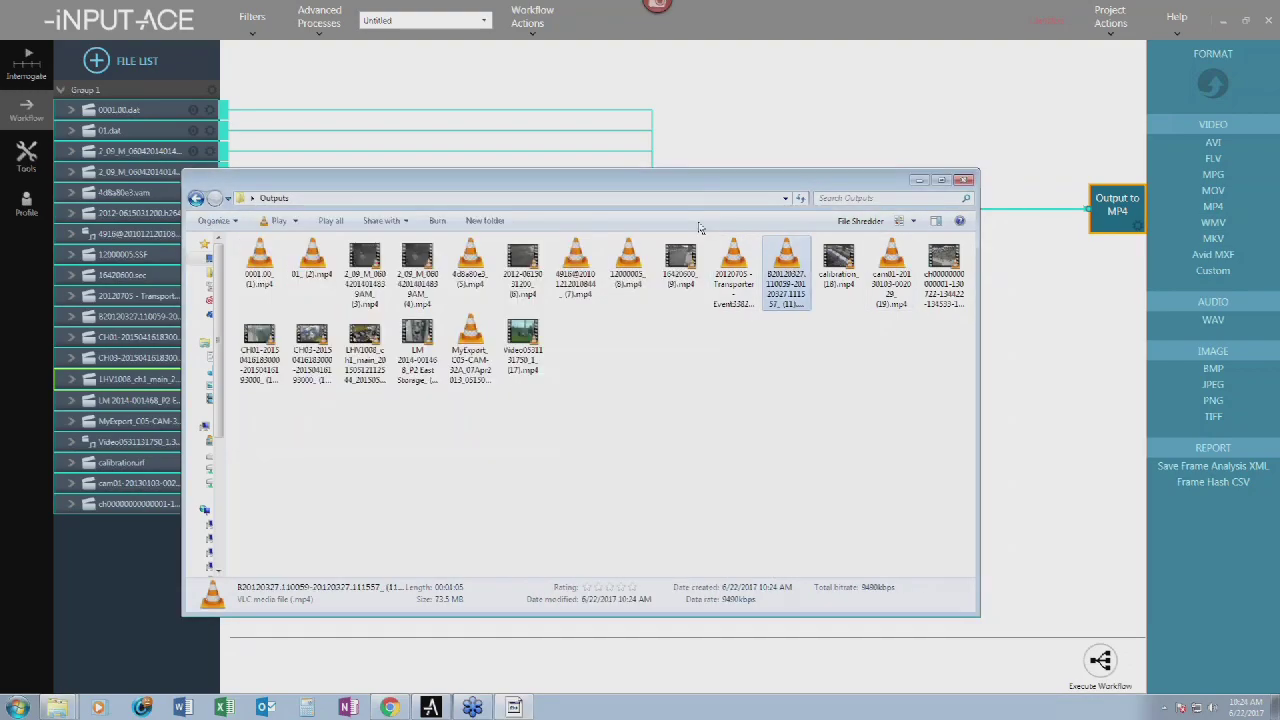
- Delete all the converted MP4 files from the Outputs folder
drag(942, 538, 245, 238)
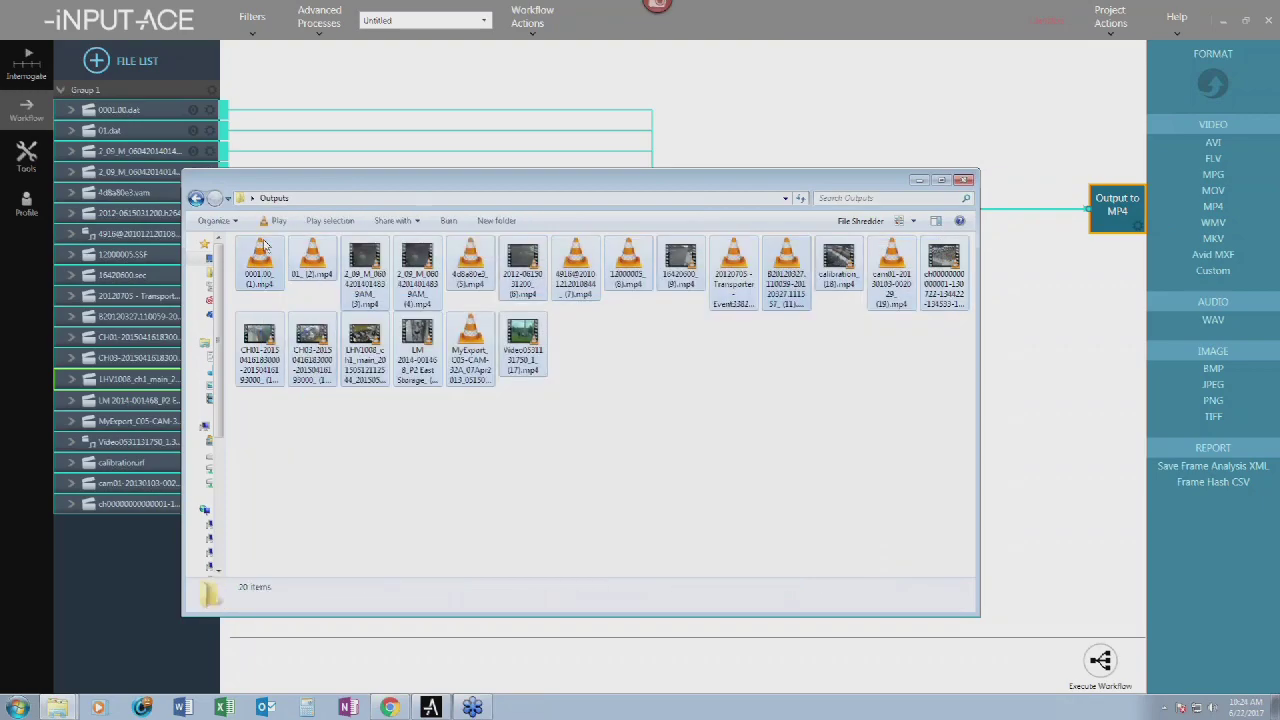
key(Delete)
key(Return)
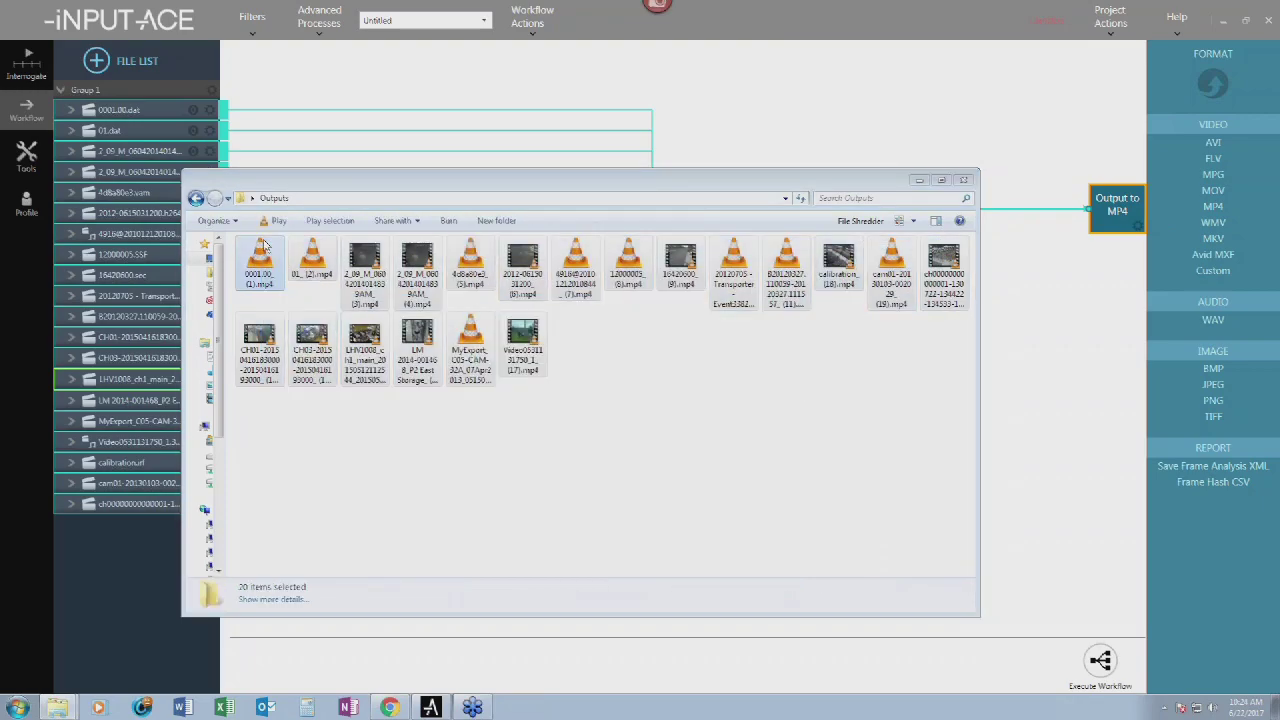
click(412, 708)
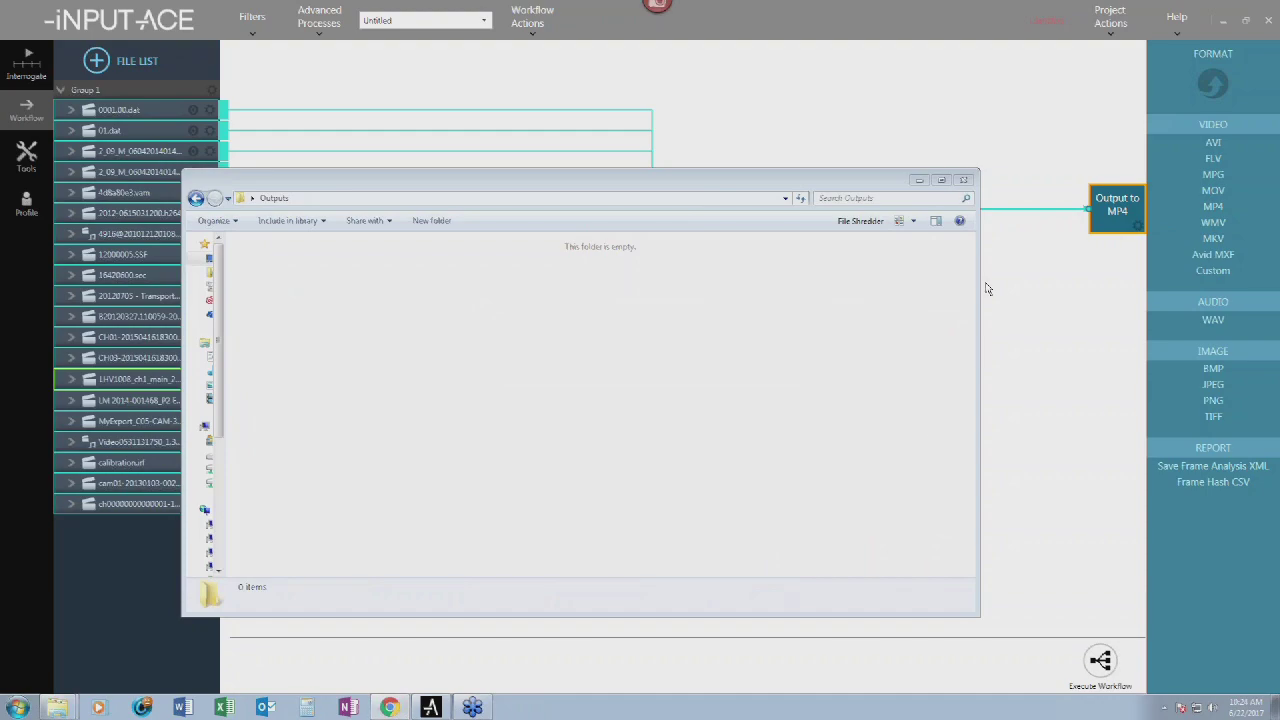
- Clear the workflow by removing every file from the file list together with the Output to MP4 node
click(1049, 281)
drag(1058, 274, 1142, 98)
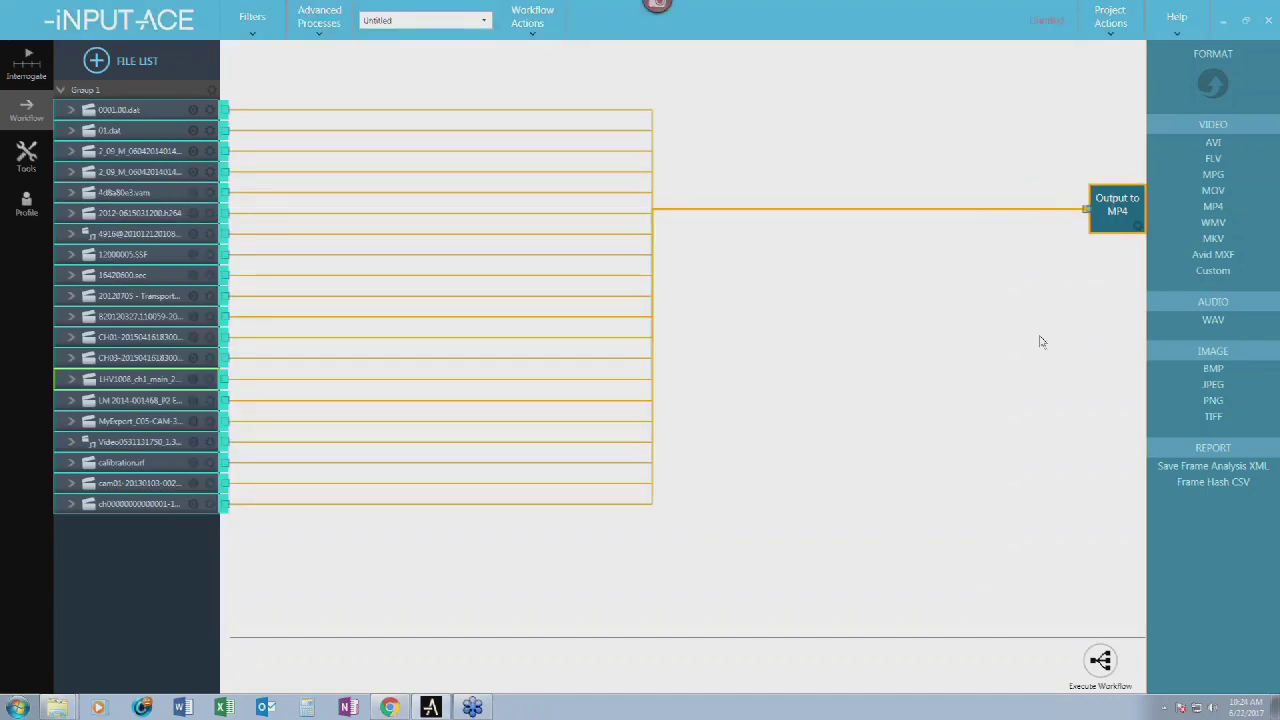
key(Delete)
key(Delete)
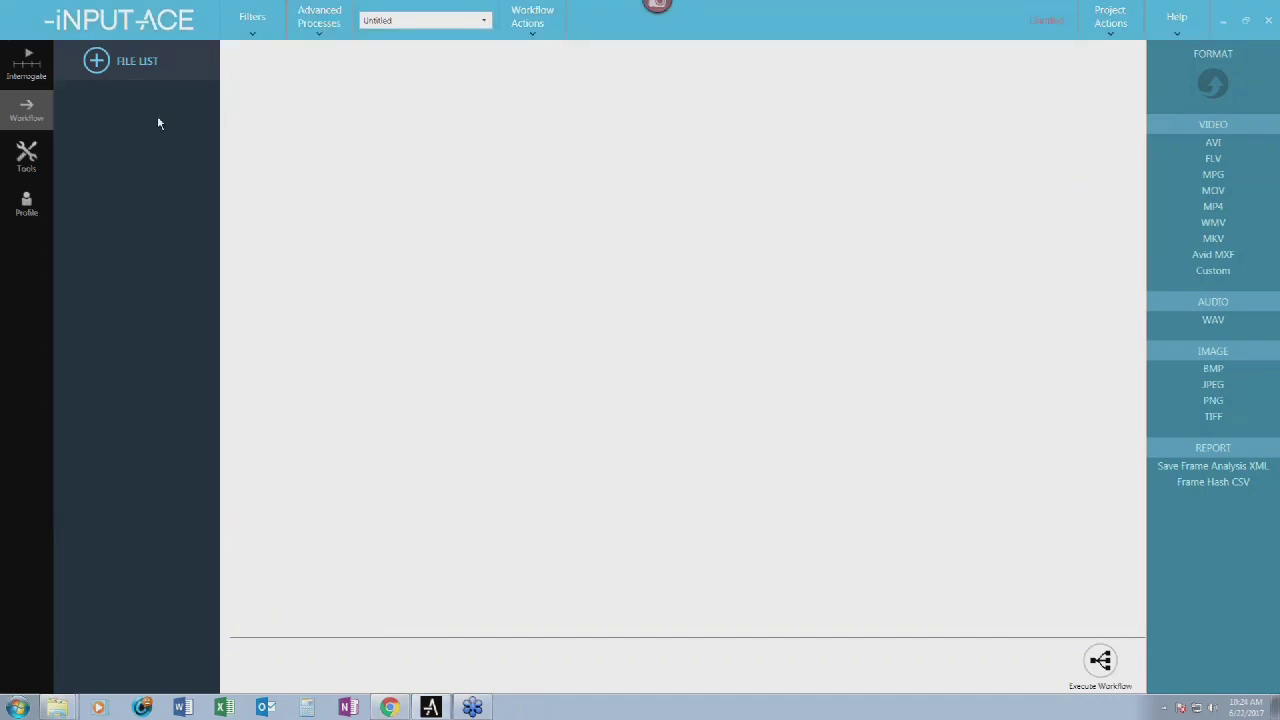
- Browse the Webinar - 6-22-17 folder to 2 - Workflows and open 1 - Workflow Building - demonstratives
click(58, 706)
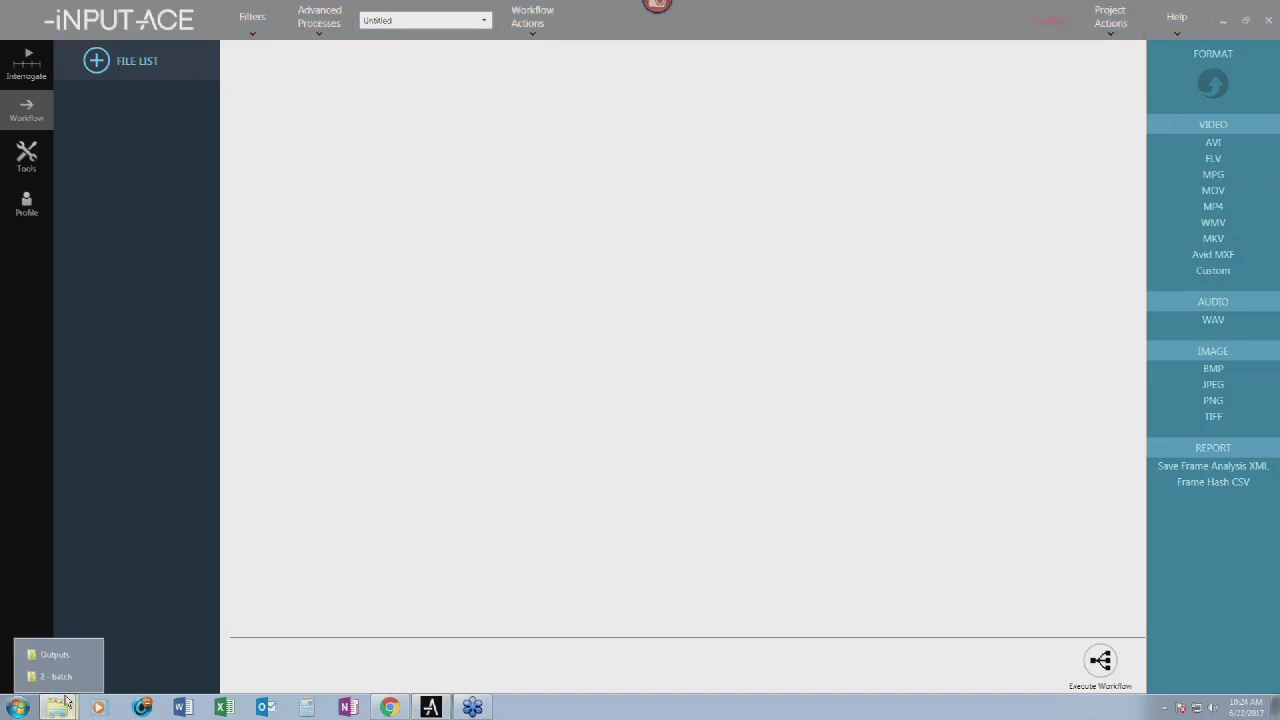
click(57, 680)
click(613, 160)
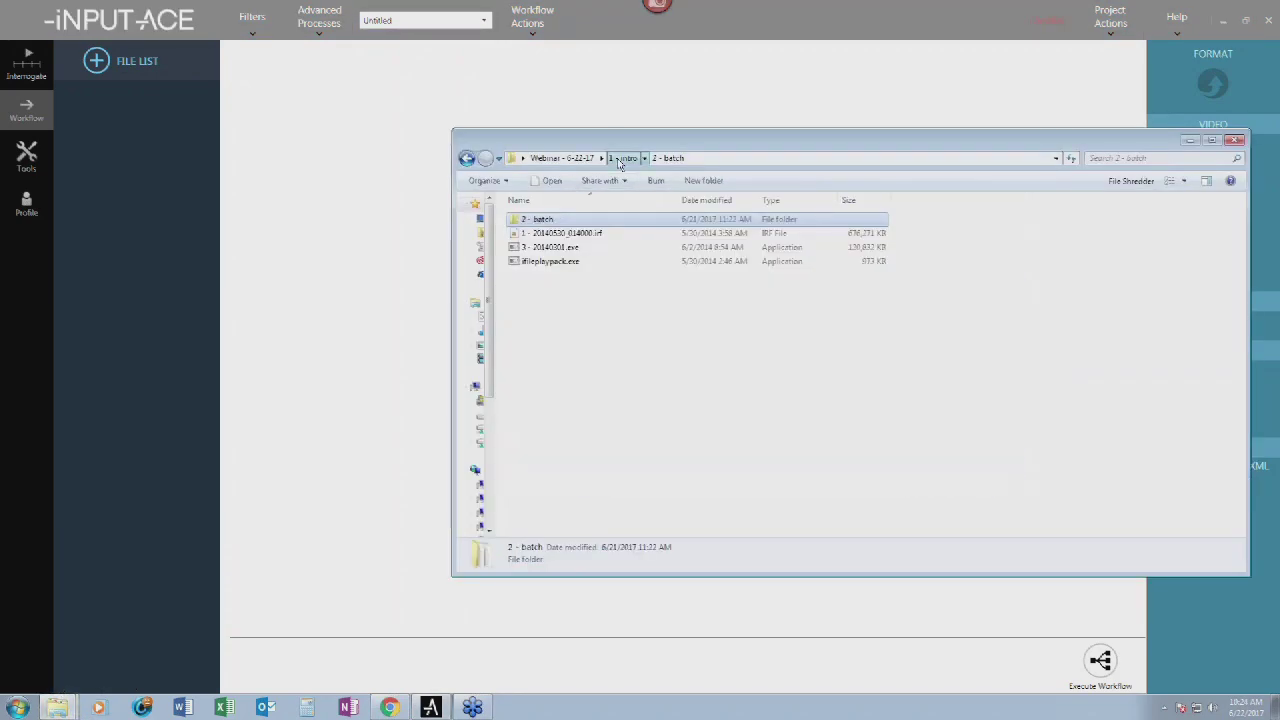
click(575, 158)
double_click(580, 233)
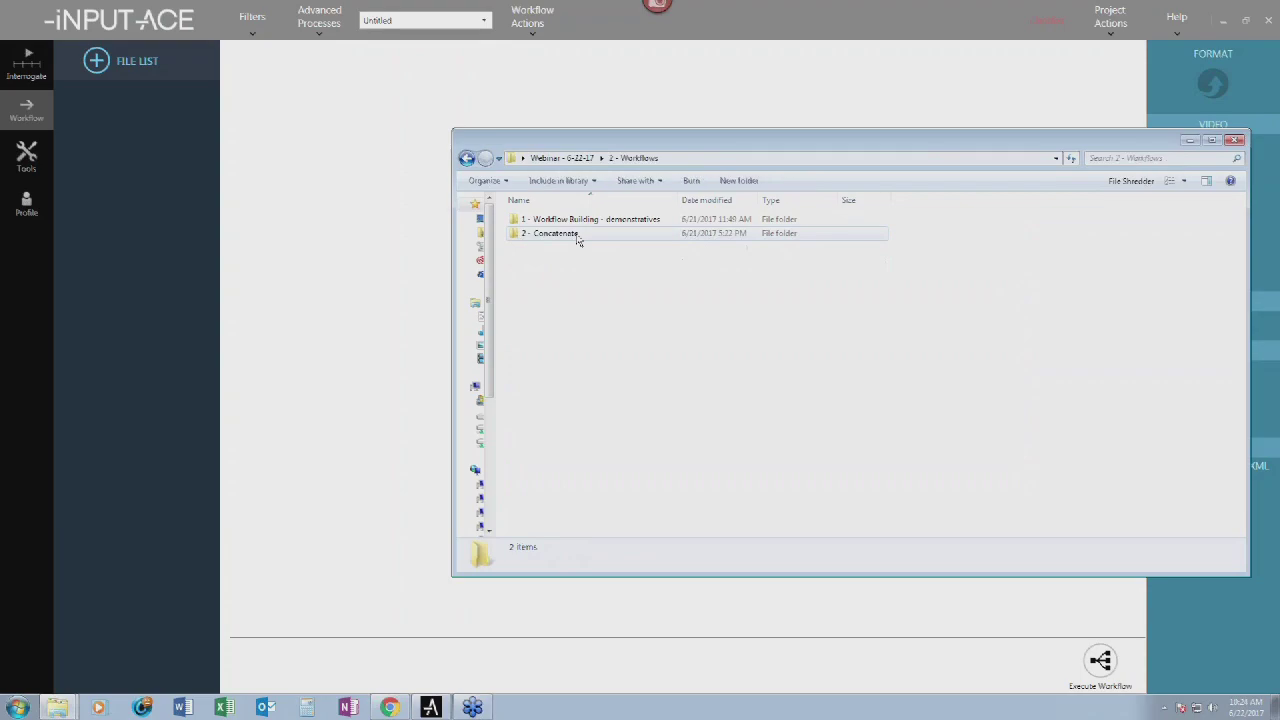
double_click(585, 220)
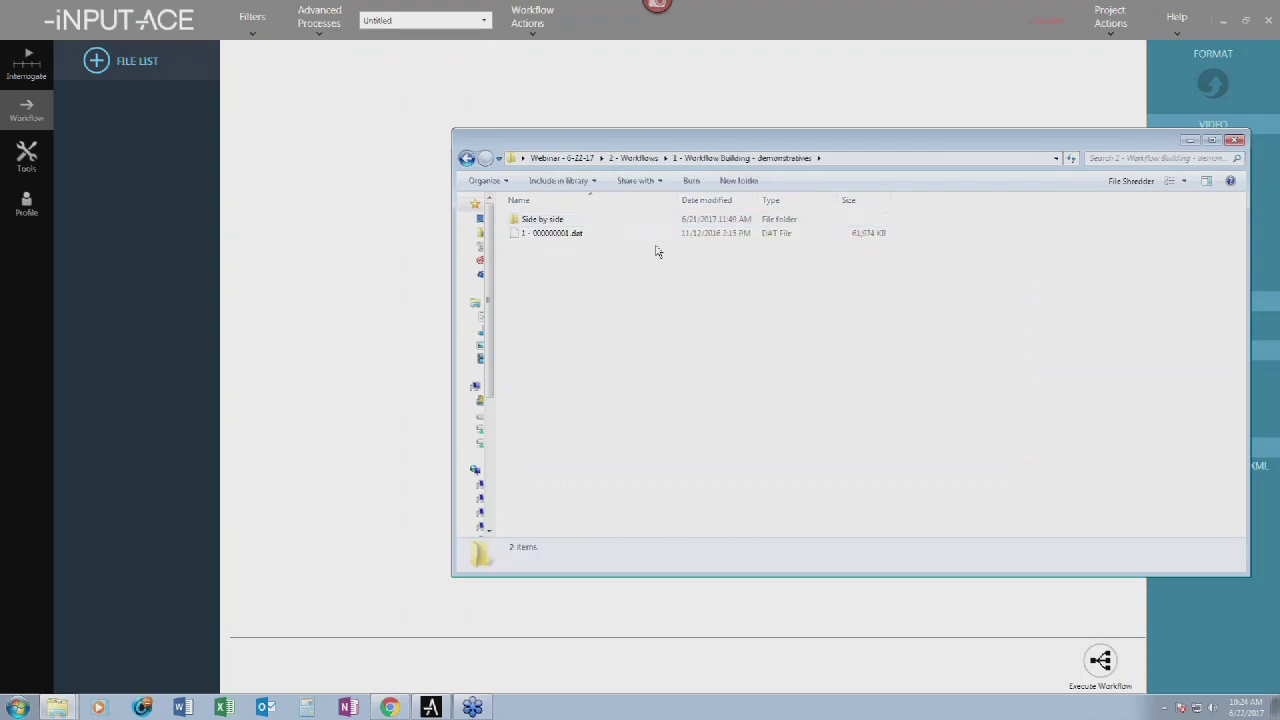
- Add 1 - 000000001.dat to the file list and open it for interrogation
click(594, 234)
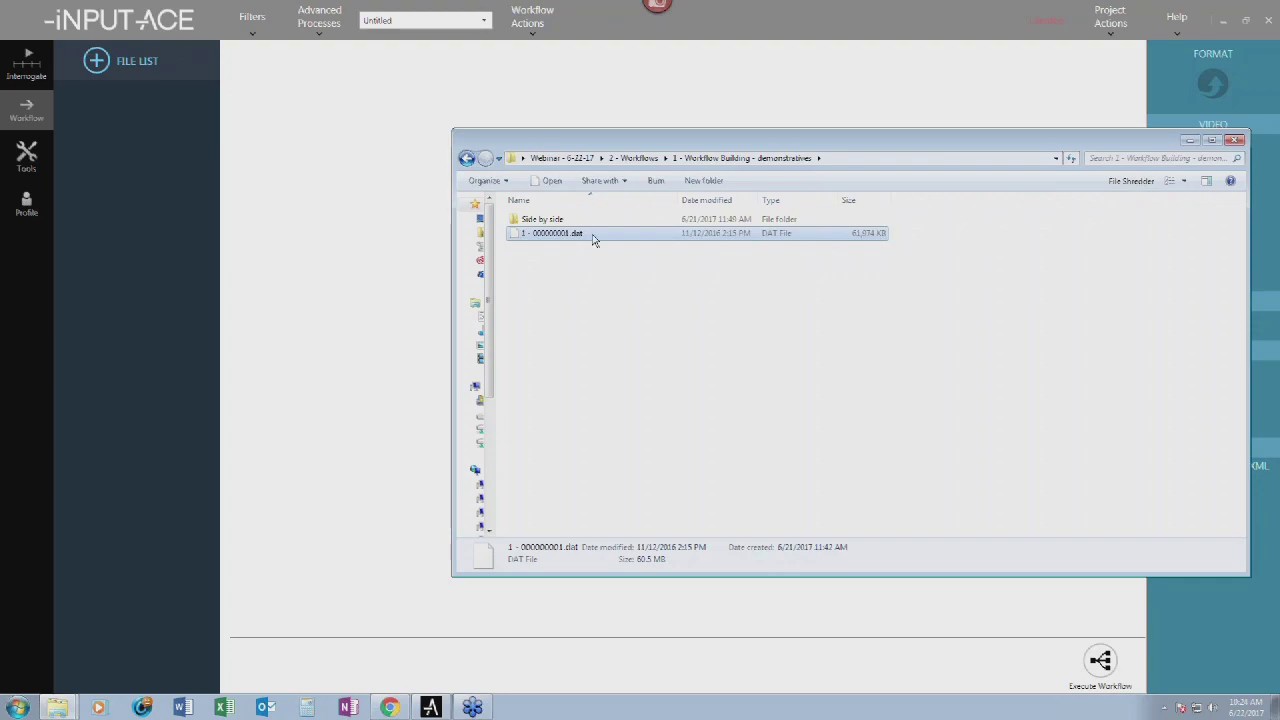
drag(629, 244, 113, 139)
click(191, 114)
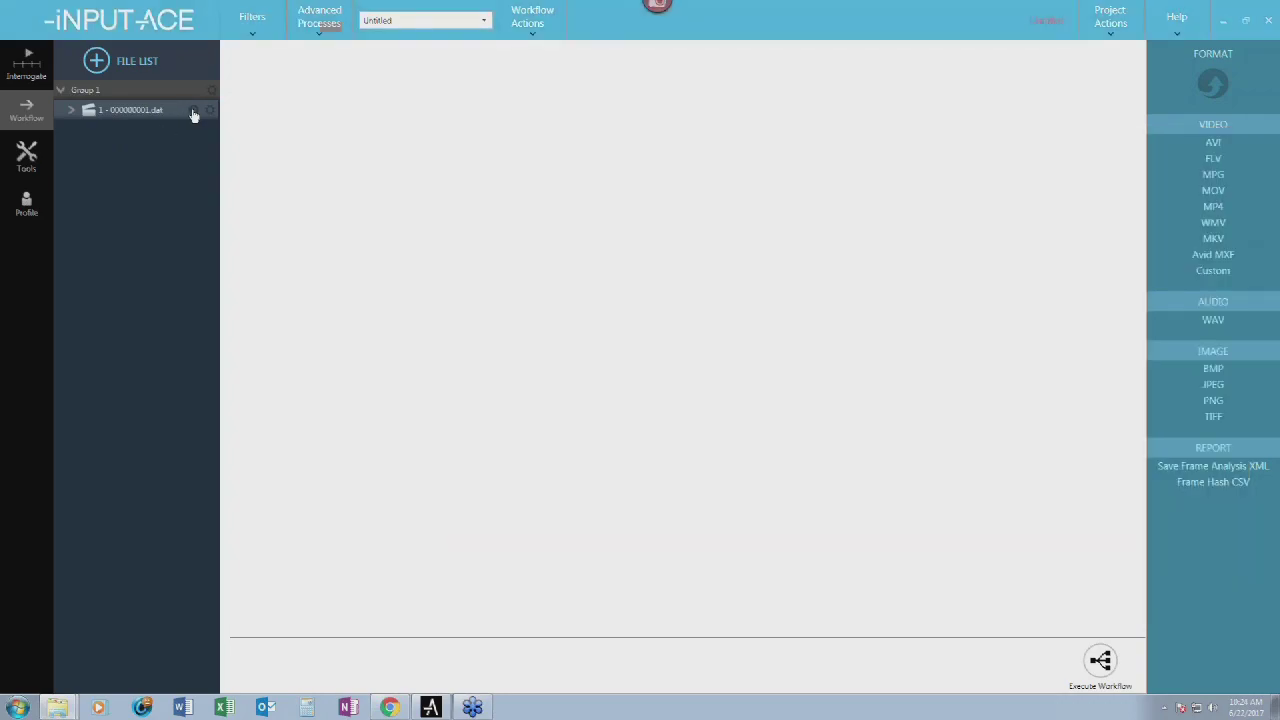
click(788, 234)
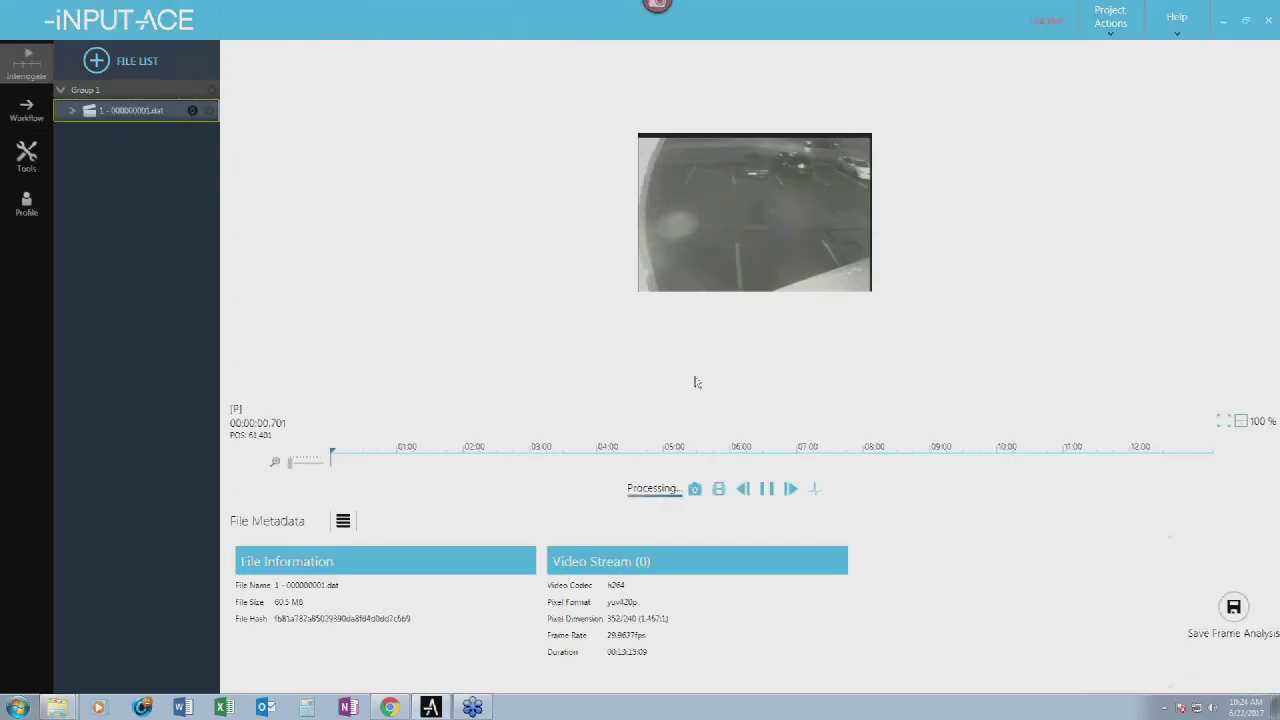
- Move to about 00:09:21 in the video and review the footage up to about 00:09:26, examining the people up close
click(929, 456)
mouse_move(929, 462)
mouse_down()
mouse_move(963, 457)
mouse_move(954, 463)
mouse_up()
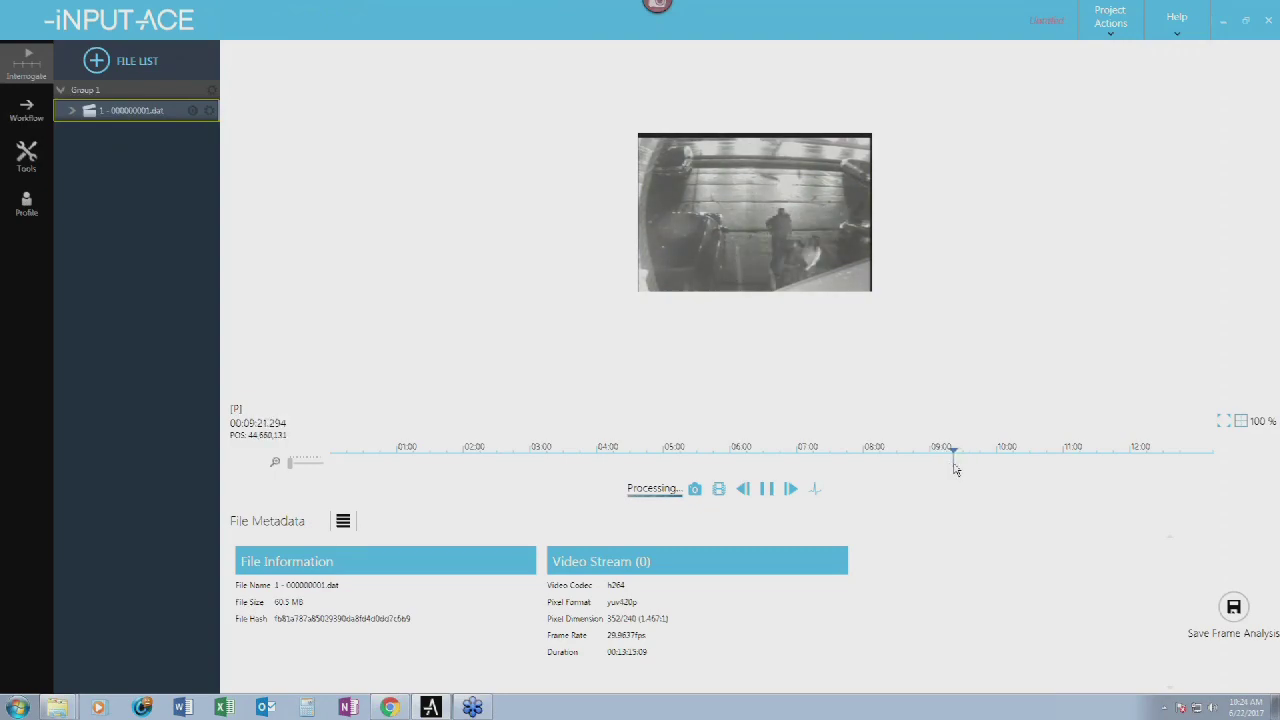
click(870, 214)
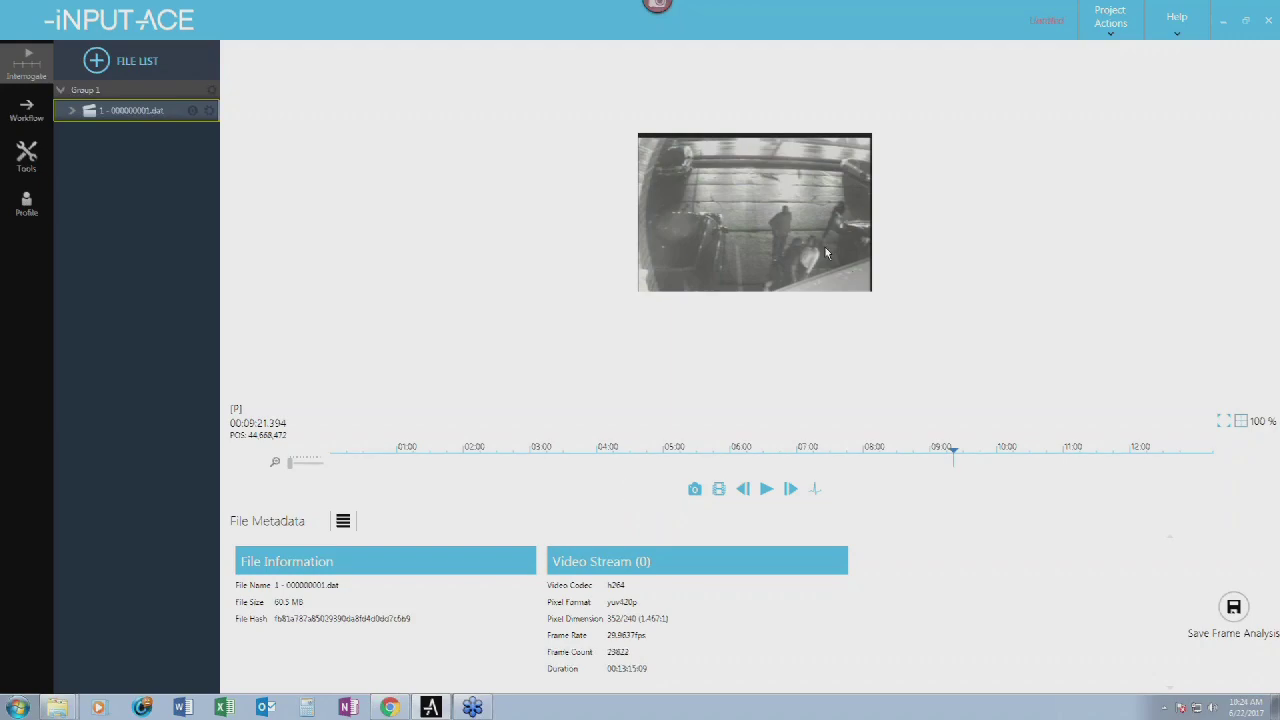
scroll(810, 258, up, 5)
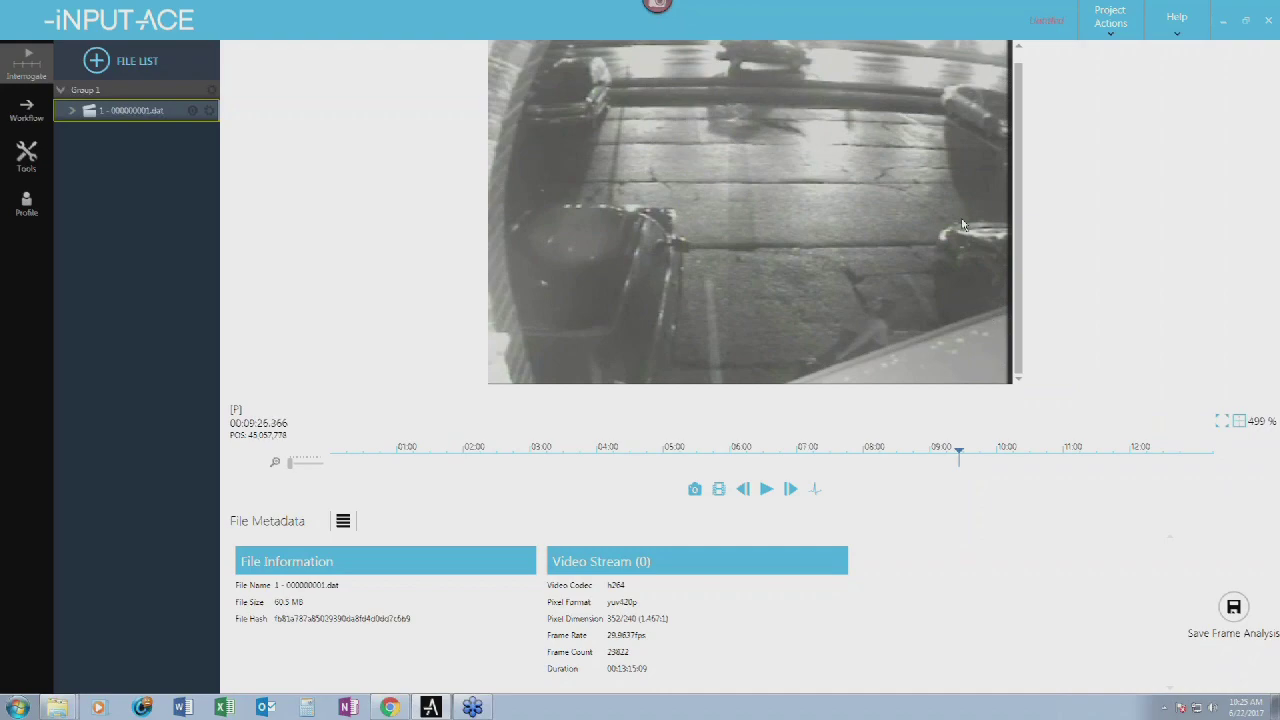
scroll(962, 224, down, 3)
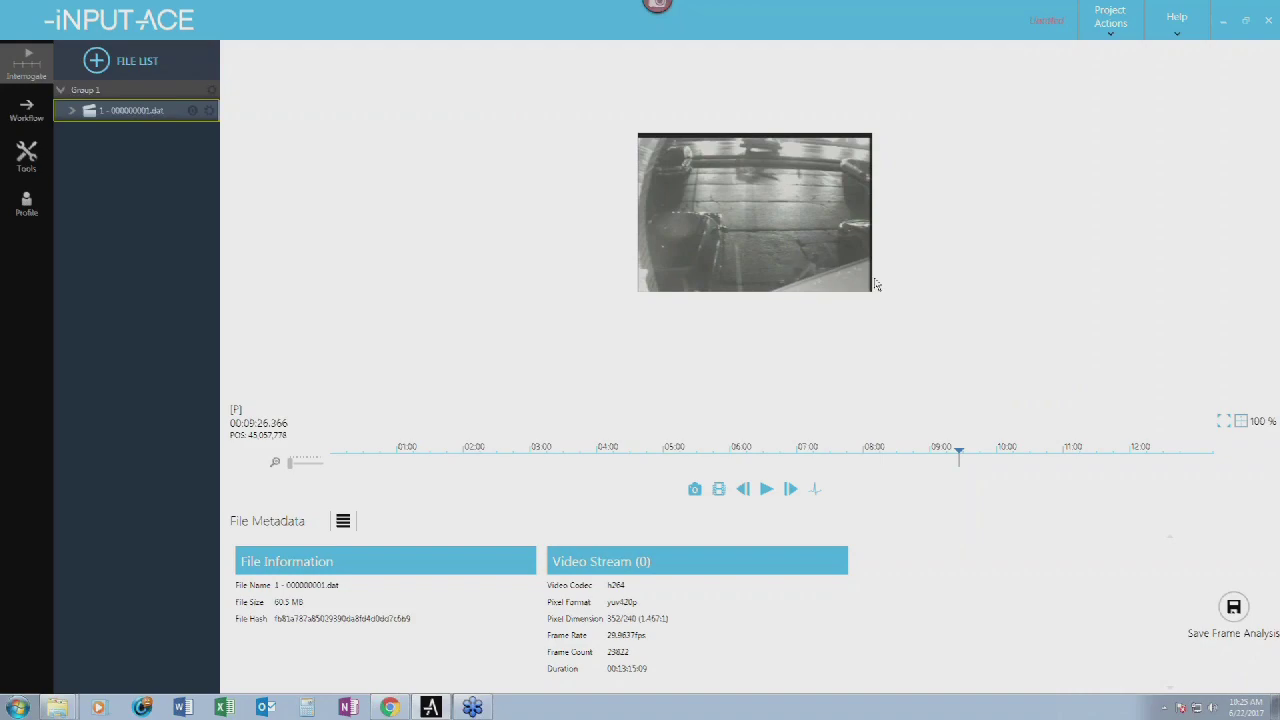
- Step back through the enlarged footage frame by frame to 00:09:20.060 and mark that frame as the in point
scroll(875, 285, up, 4)
key(Left)
key(Left)
key(Left)
key(Left)
key(Left)
key(Left)
key(Left)
key(Left)
key(Left)
key(Left)
key(Left)
key(Left)
key(Left)
key(Left)
key(Left)
key(Left)
key(Left)
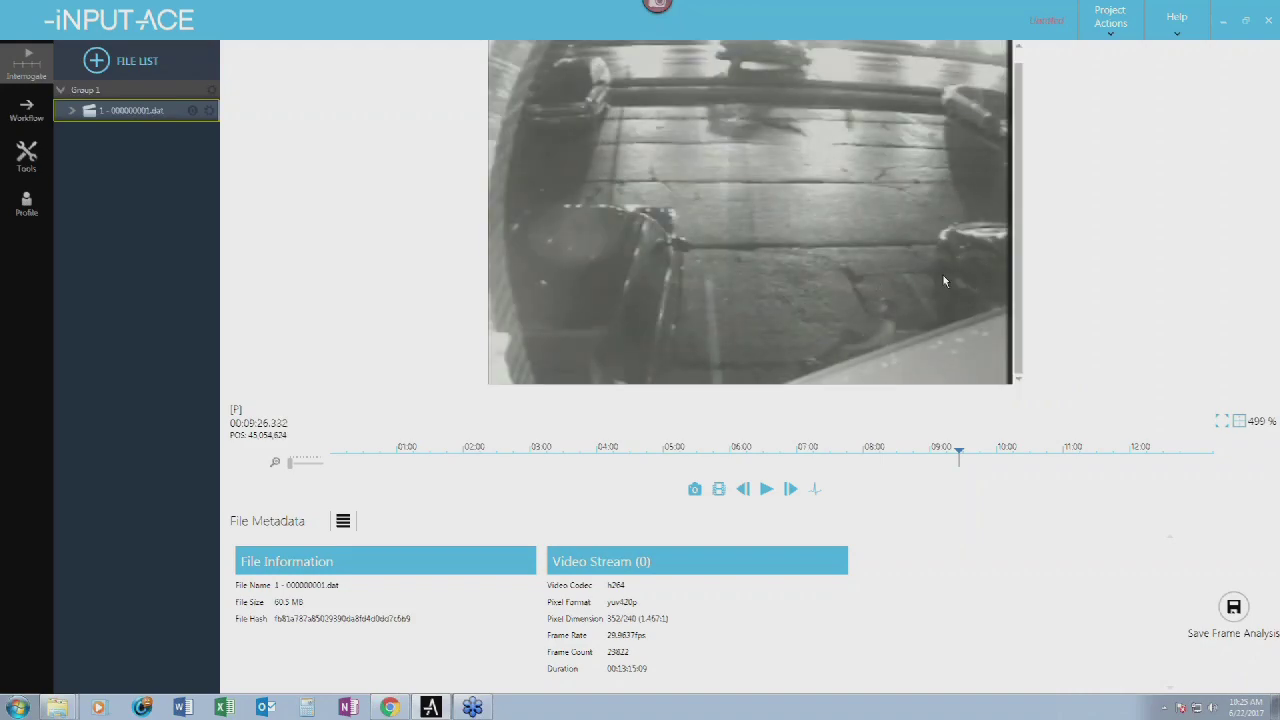
key(Left)
key(Left)
key(Left)
key(Left)
key(Left)
key(Left)
key(Left)
key(Left)
key(Left)
key(Left)
key(Left)
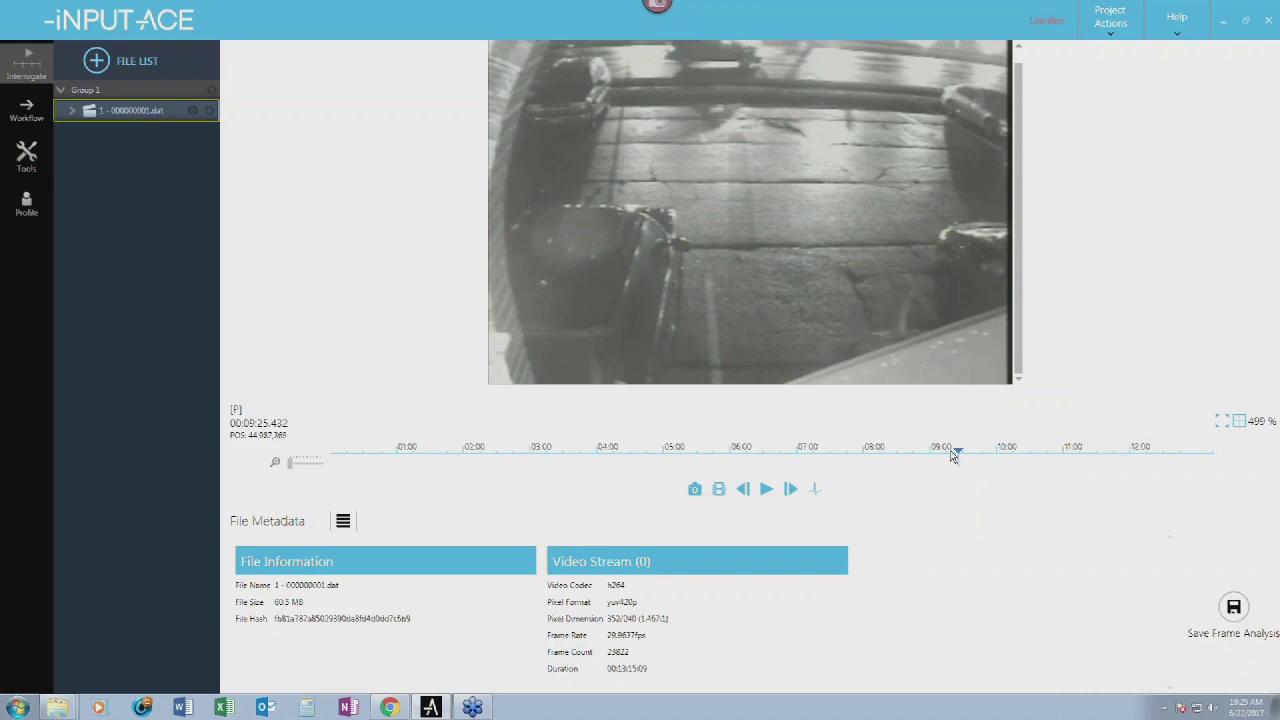
key(Left)
key(Left)
key(Left)
key(Left)
key(Left)
key(Left)
key(Left)
key(Left)
key(Left)
key(Left)
key(Left)
key(Left)
key(Left)
key(Left)
key(Left)
key(Left)
key(Left)
key(Left)
key(Left)
key(Left)
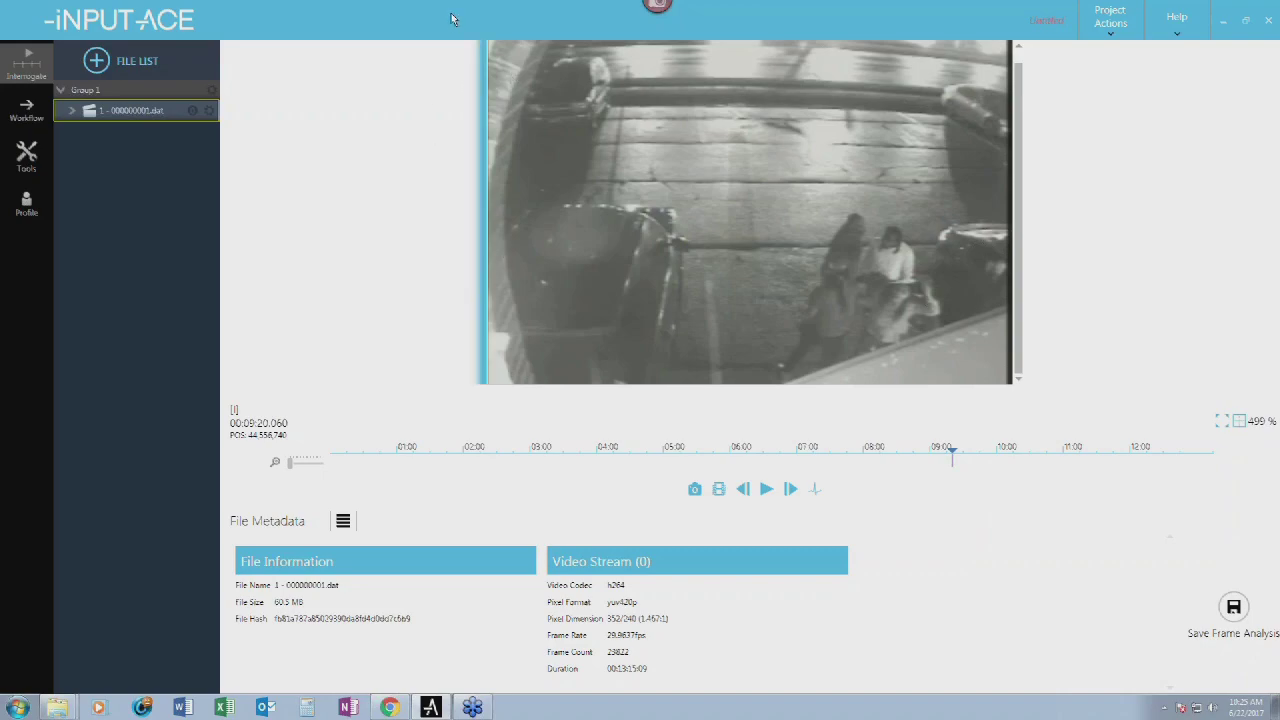
- Play the footage from the in point, mark the out point at 00:09:27.534, and return to the in point
key(space)
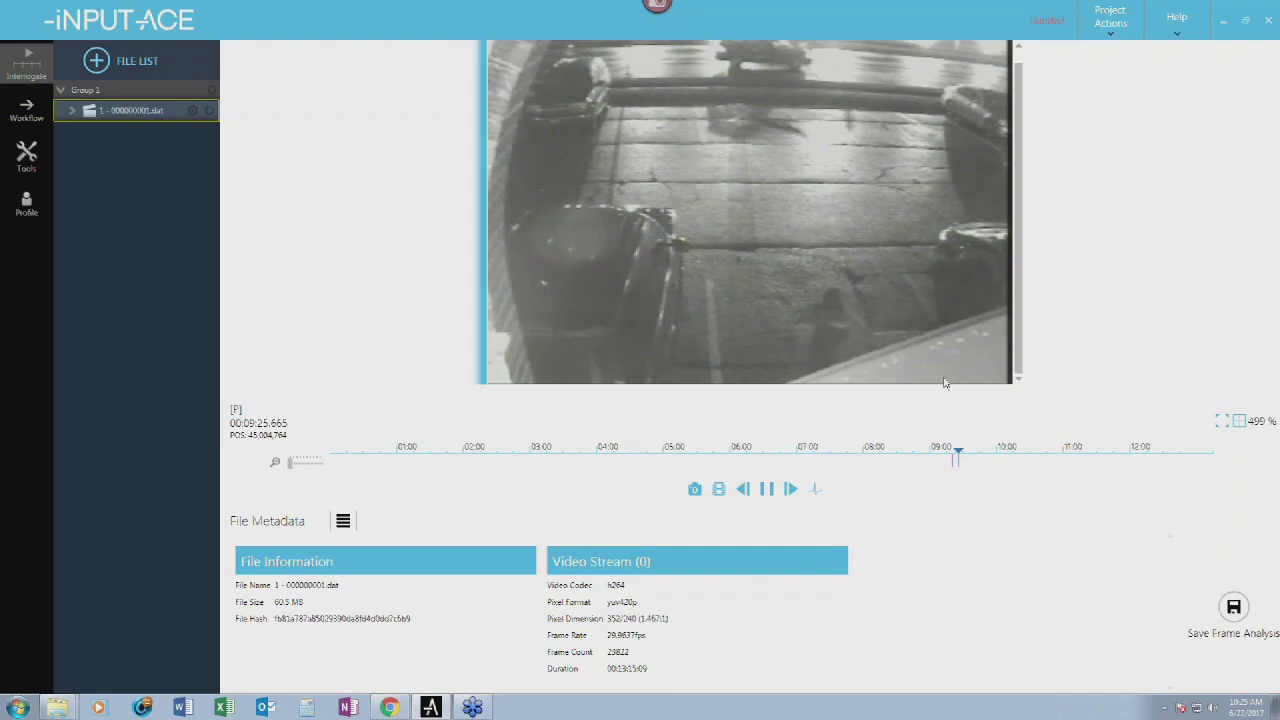
key(space)
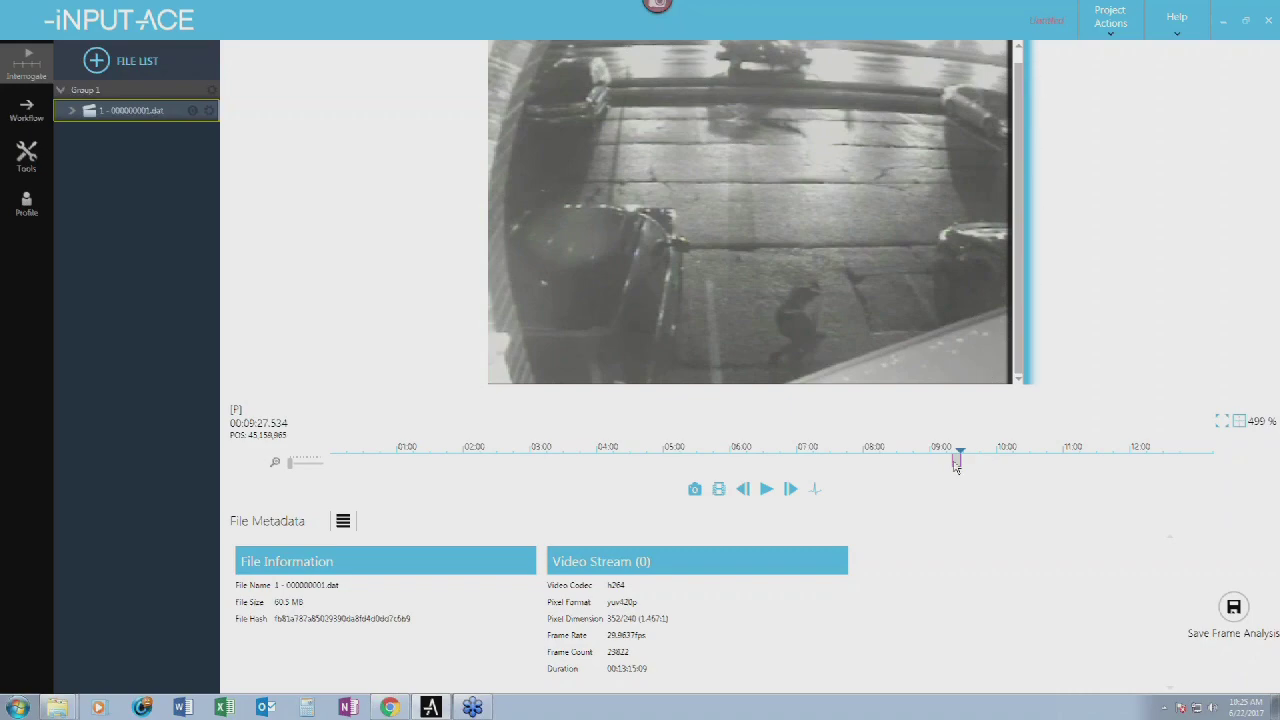
drag(957, 469, 954, 470)
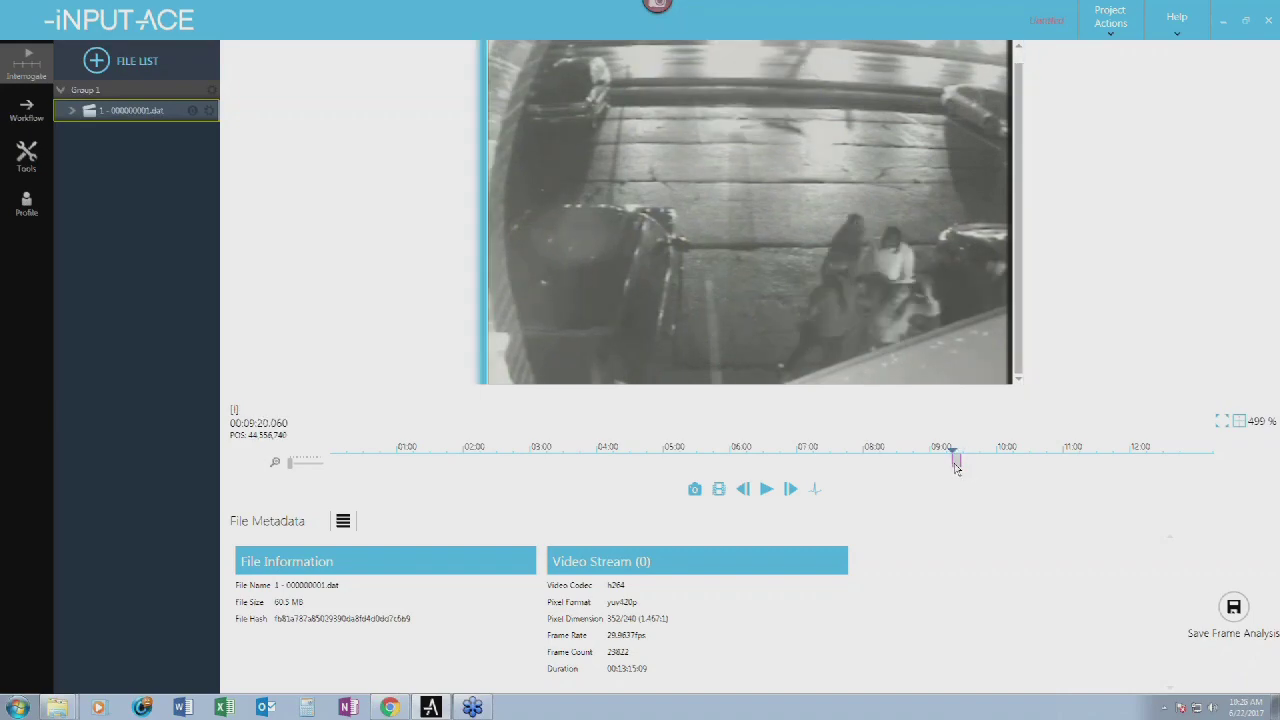
- Open the iNPUT-ACE user manual, search it for "hotkey", and go to the Glossary of Hotkeys
click(1188, 15)
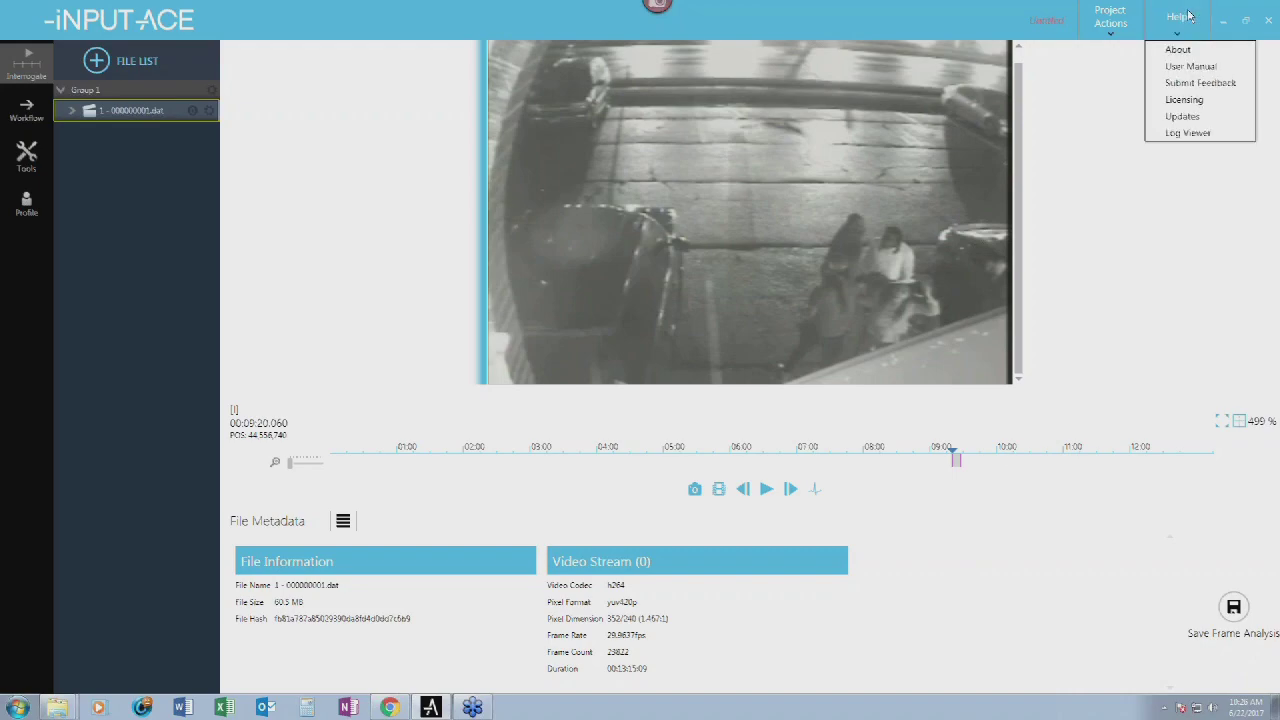
click(1191, 67)
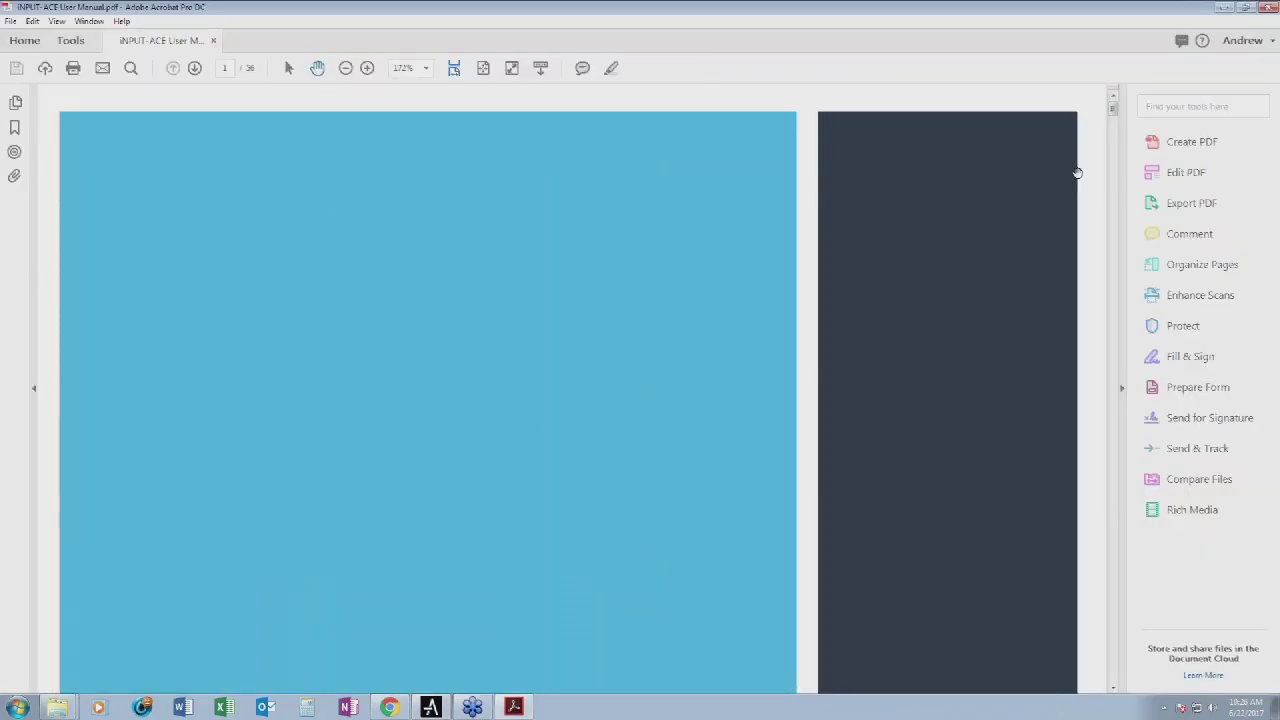
key(ctrl+f)
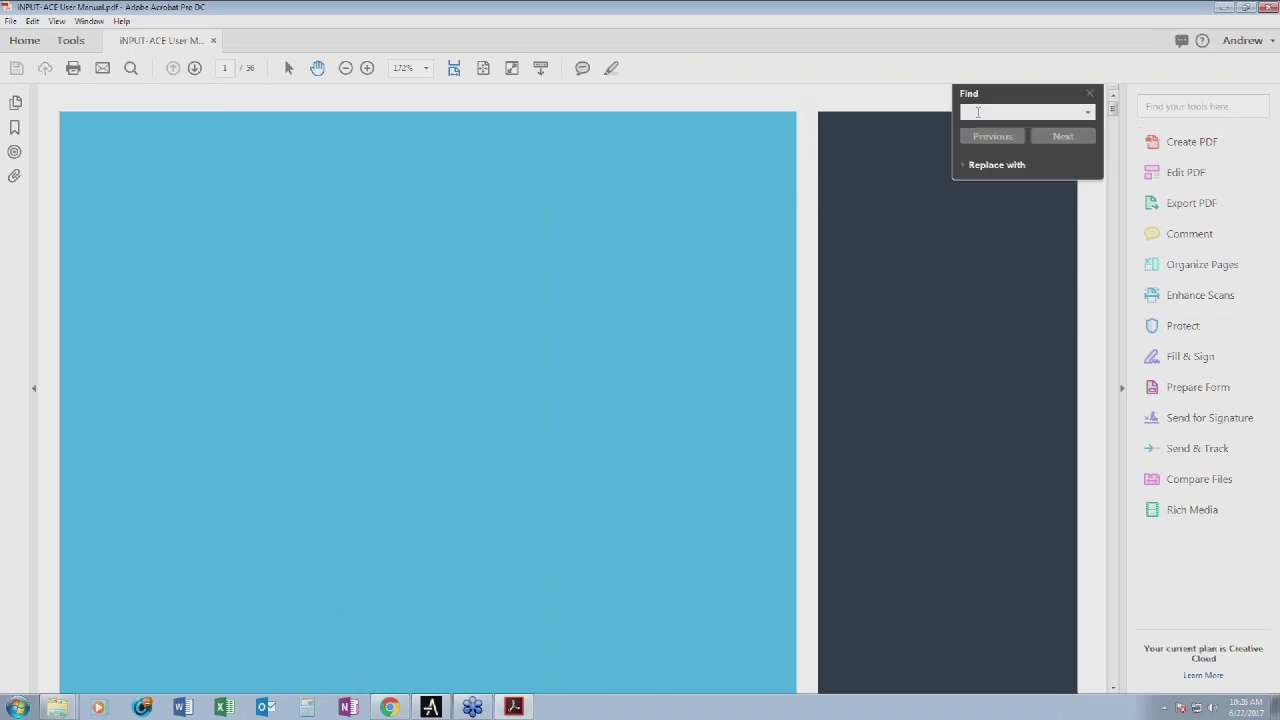
text(hotkey\)
key(Return)
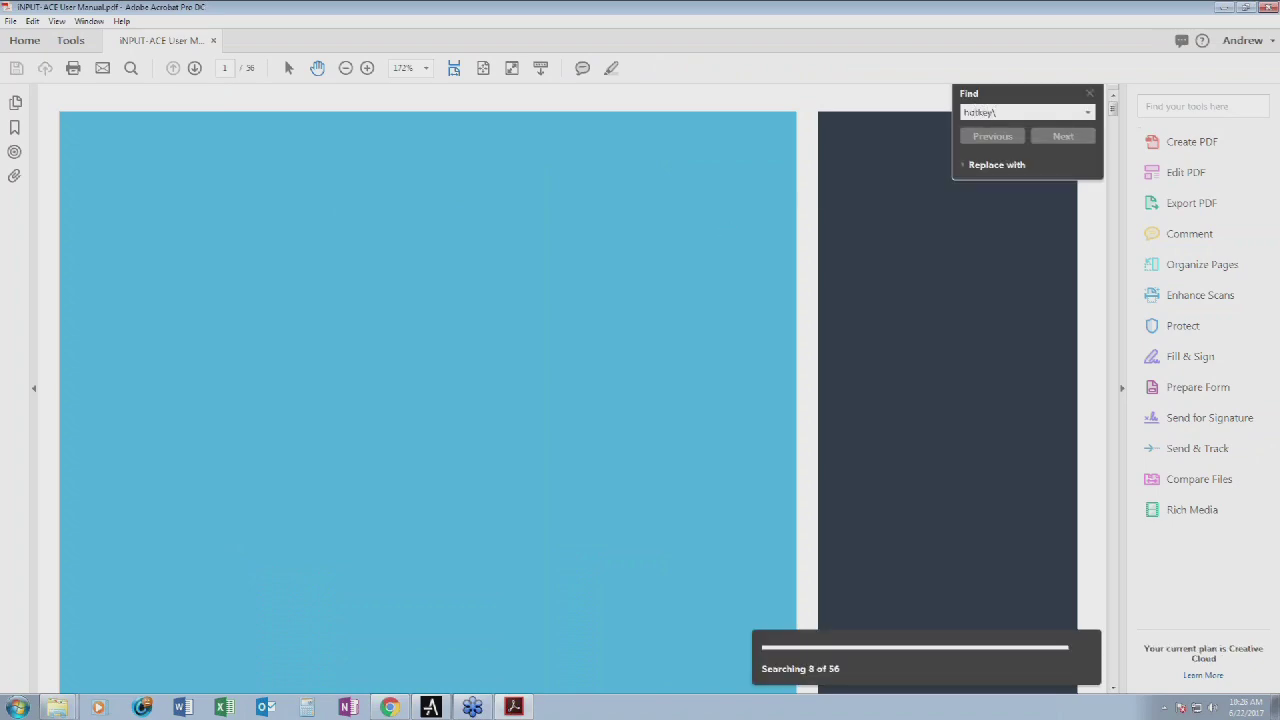
click(766, 381)
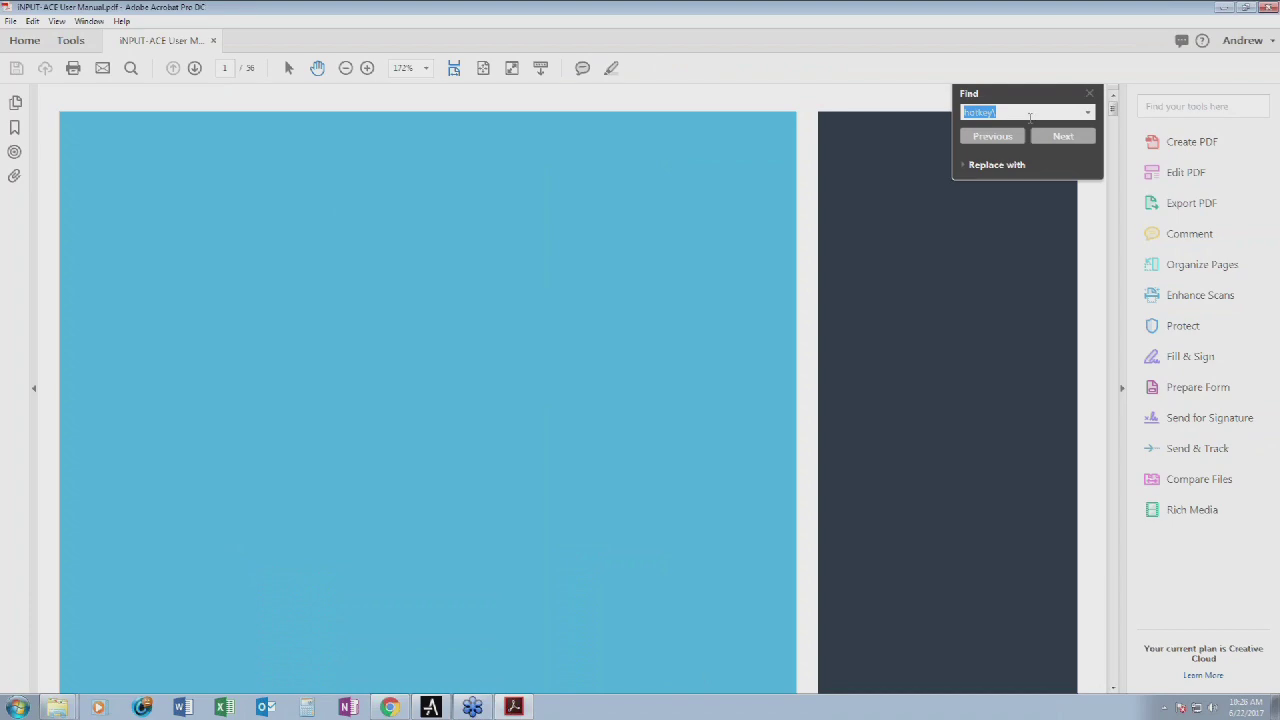
key(BackSpace)
text(hotkey)
key(Return)
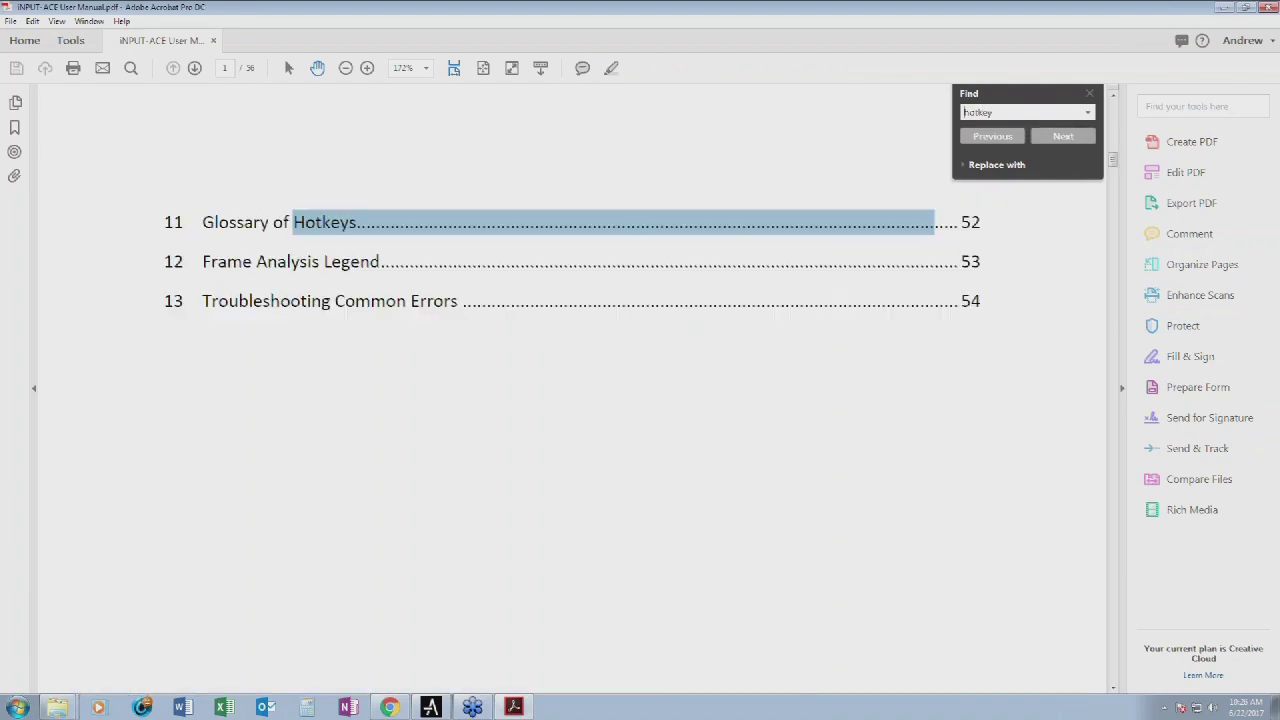
click(969, 229)
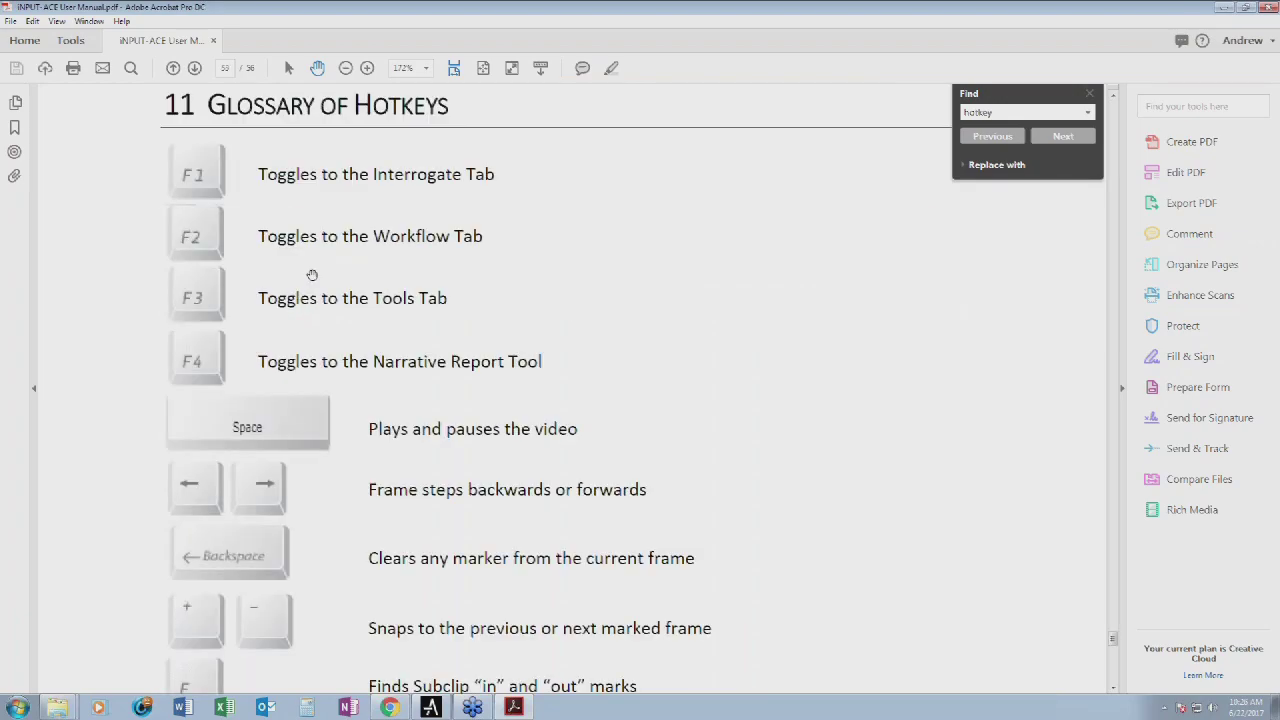
- Read the Glossary of Hotkeys at 100% zoom, including the in/out mark and subclip entries, then close the manual
key(ctrl+1)
scroll(390, 300, down, 2)
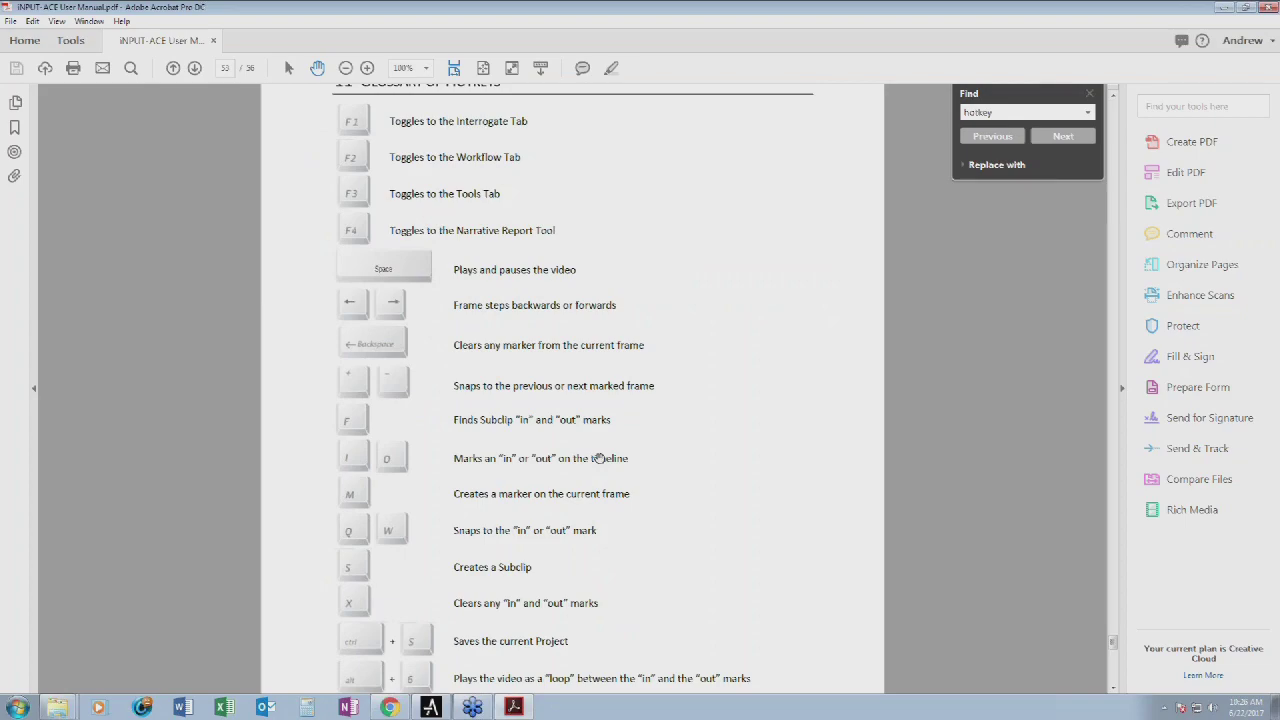
scroll(598, 457, down, 1)
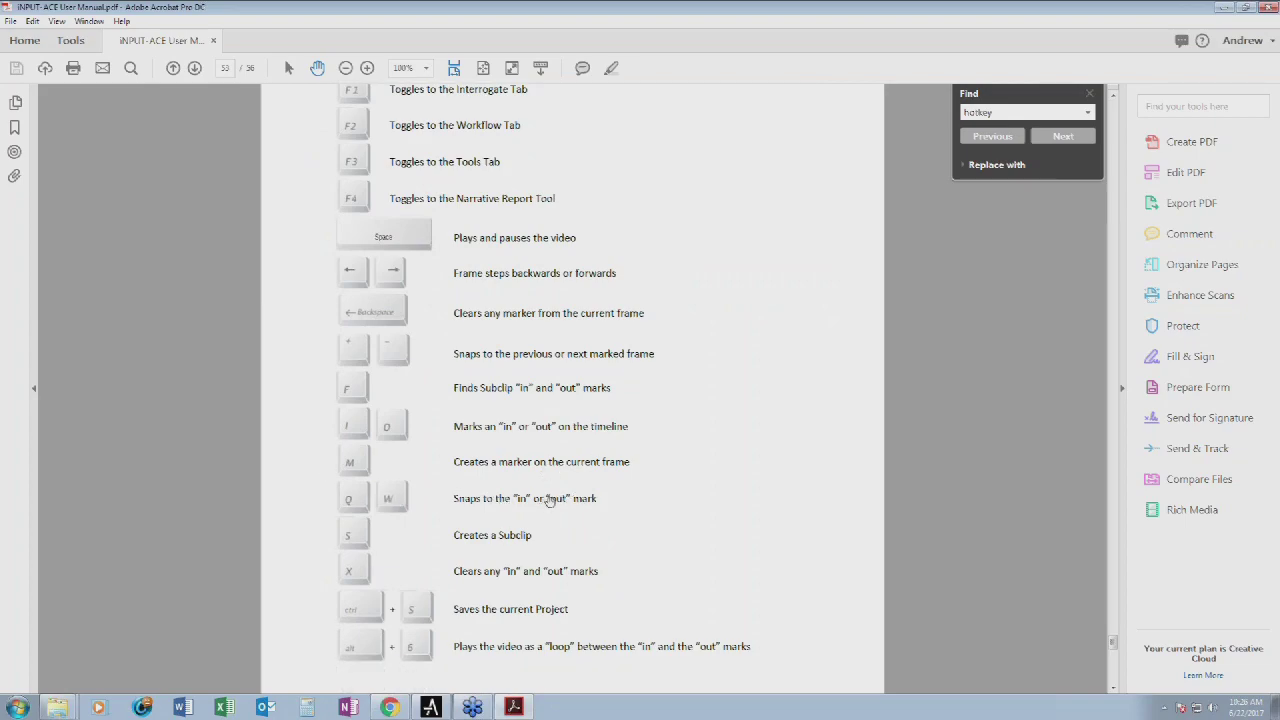
scroll(434, 414, down, 2)
scroll(396, 577, up, 1)
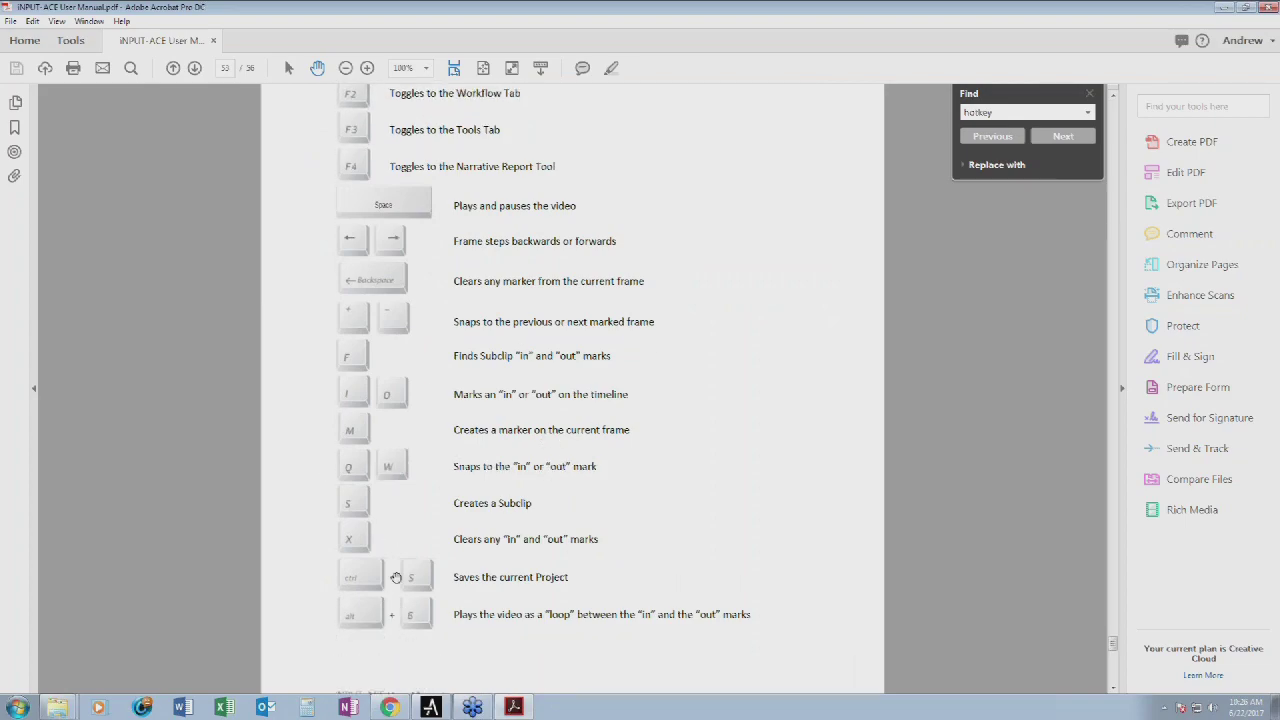
scroll(396, 577, up, 3)
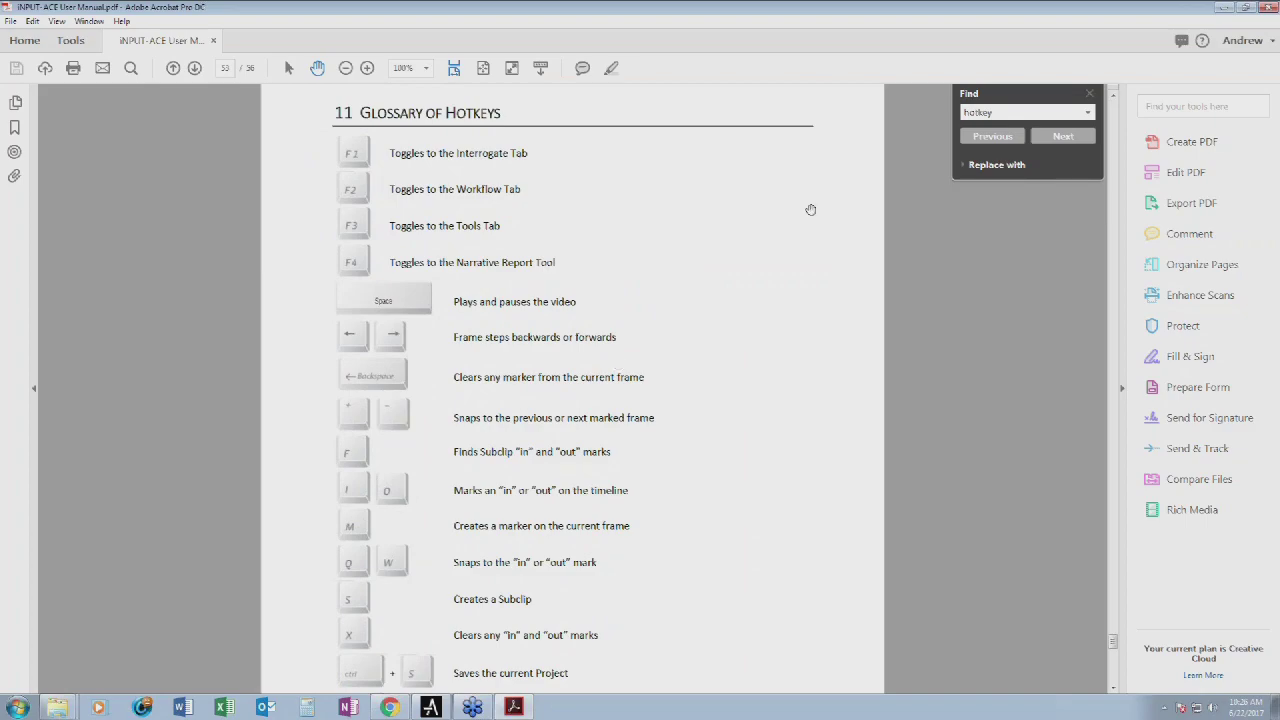
click(1270, 8)
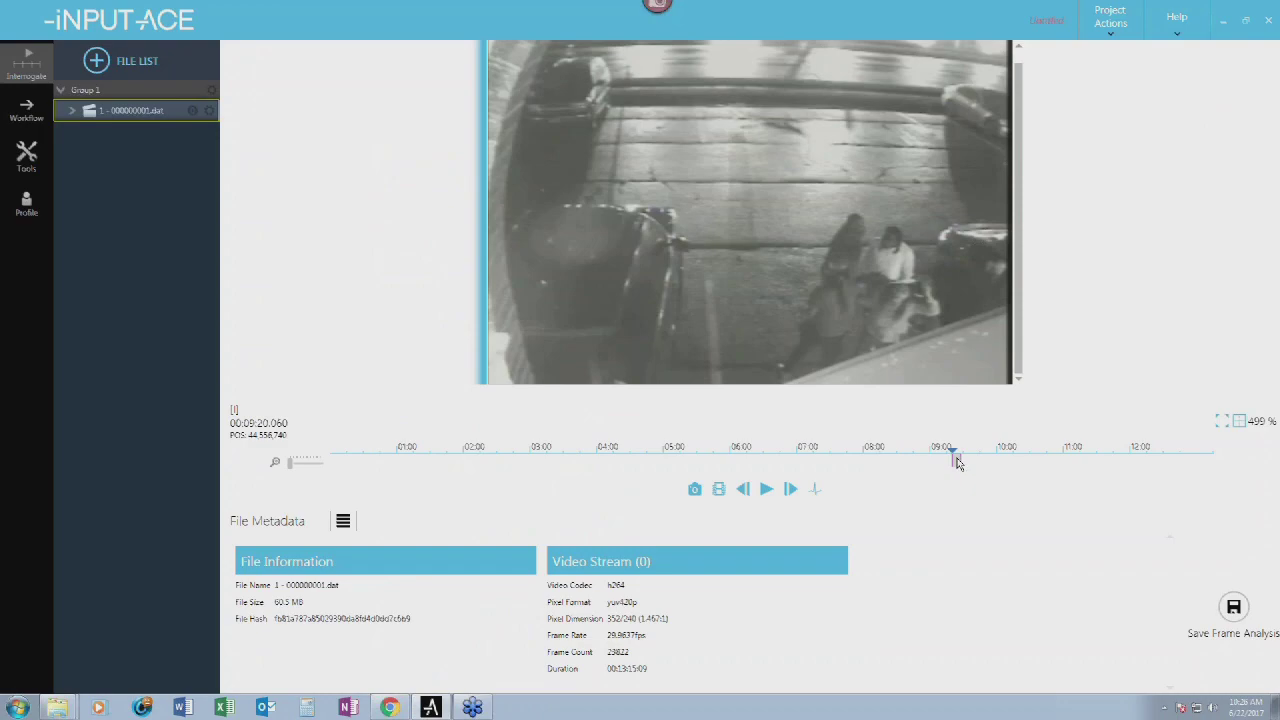
- Create a workflow subclip named "clip" in the Subclips group from the marked in/out range
key(o)
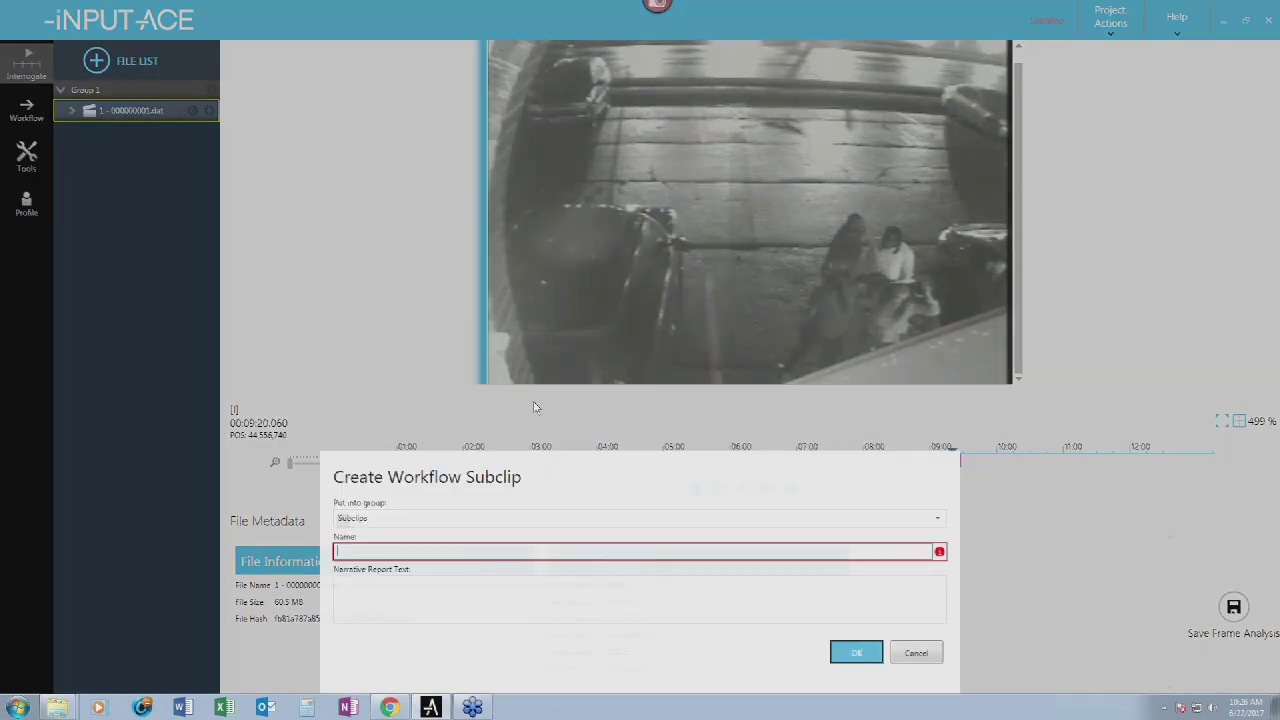
text(s)
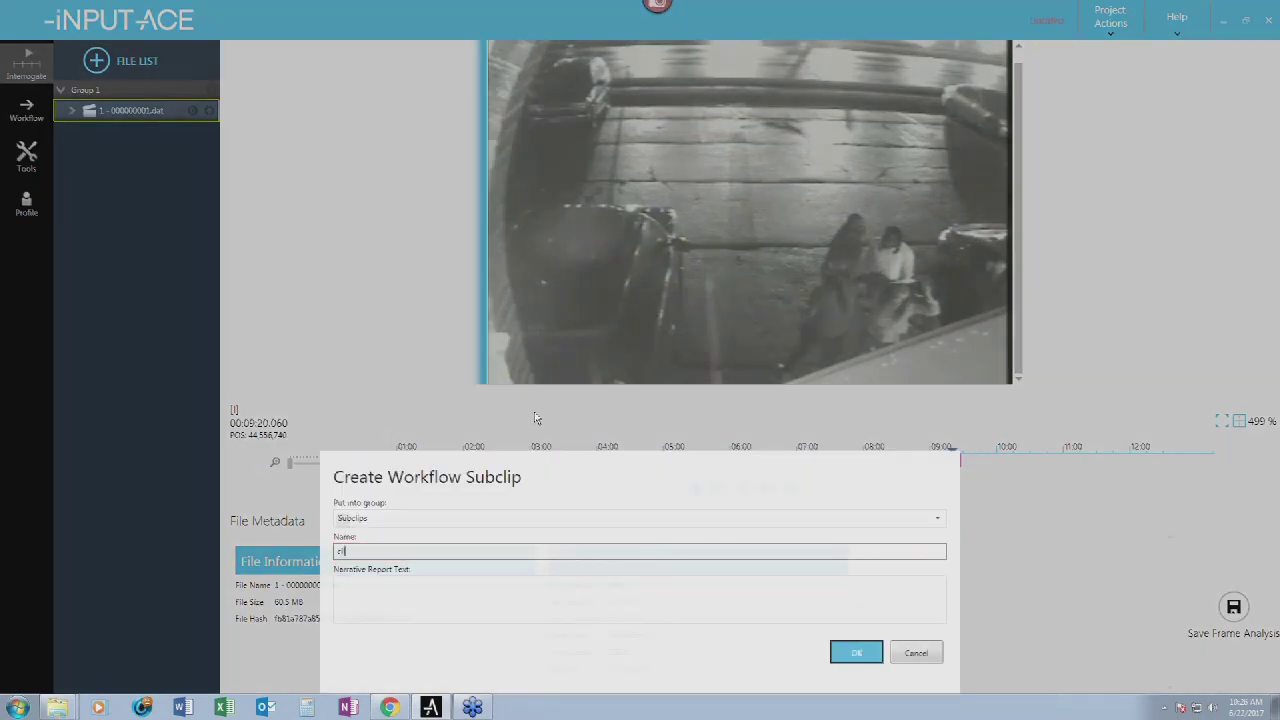
key(Return)
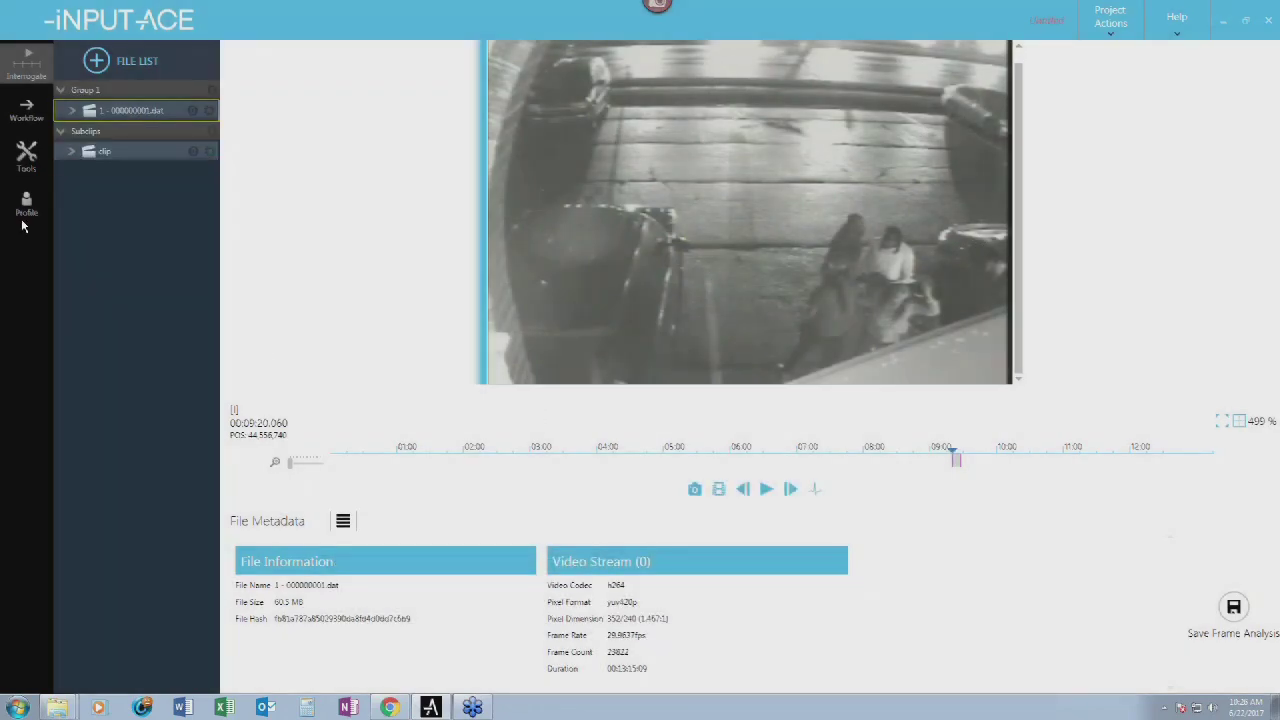
- Add the subclip to the workflow and create an MP4 output saved as demonstrative.mp4 in the desktop Outputs folder
click(39, 123)
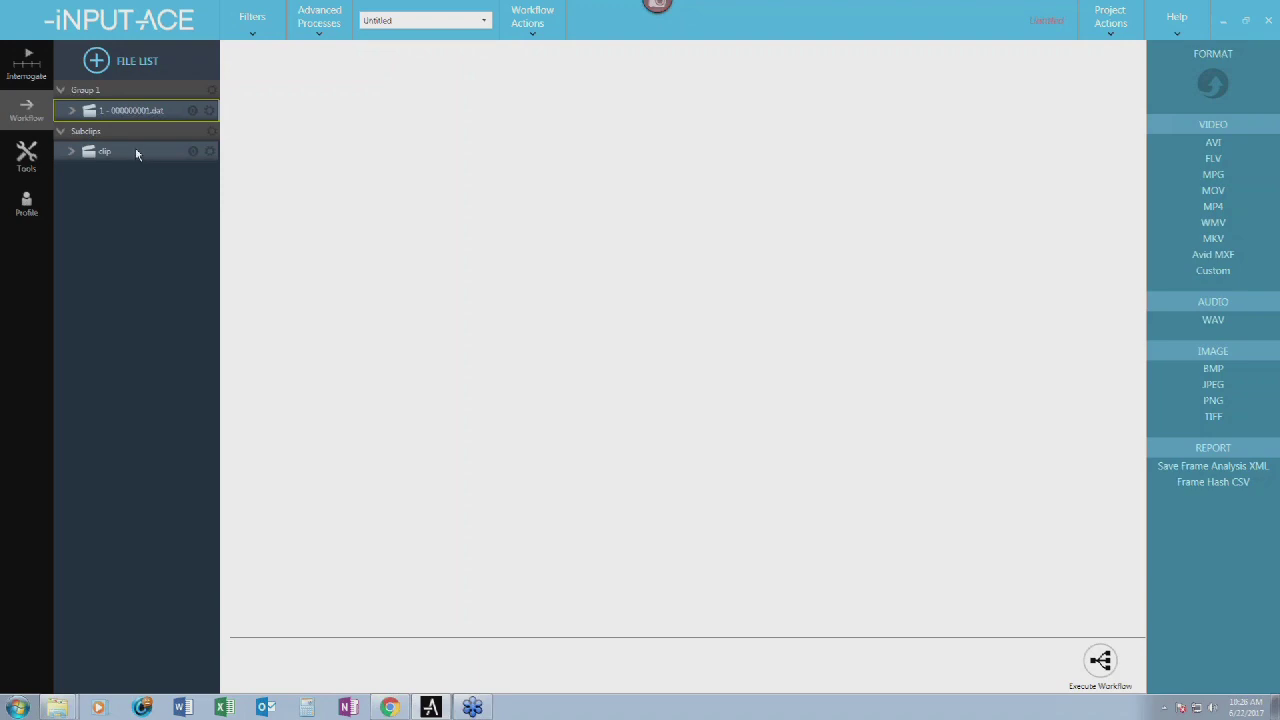
click(137, 153)
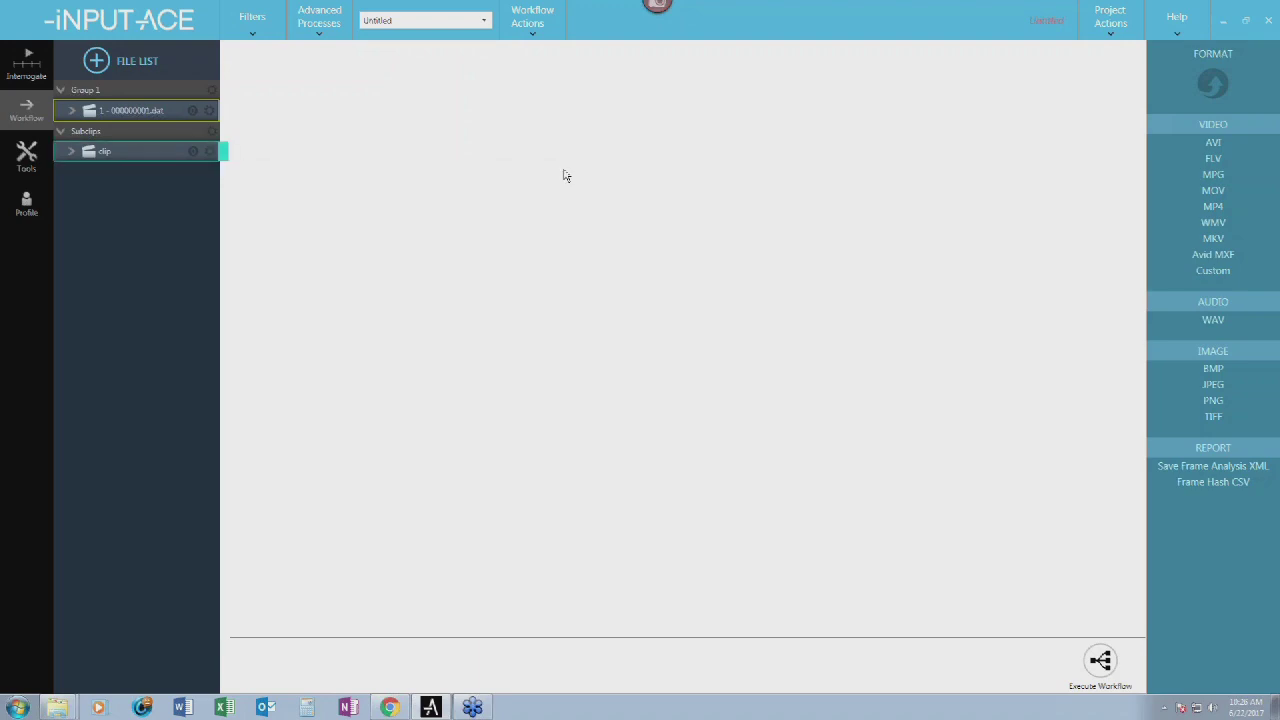
click(1224, 206)
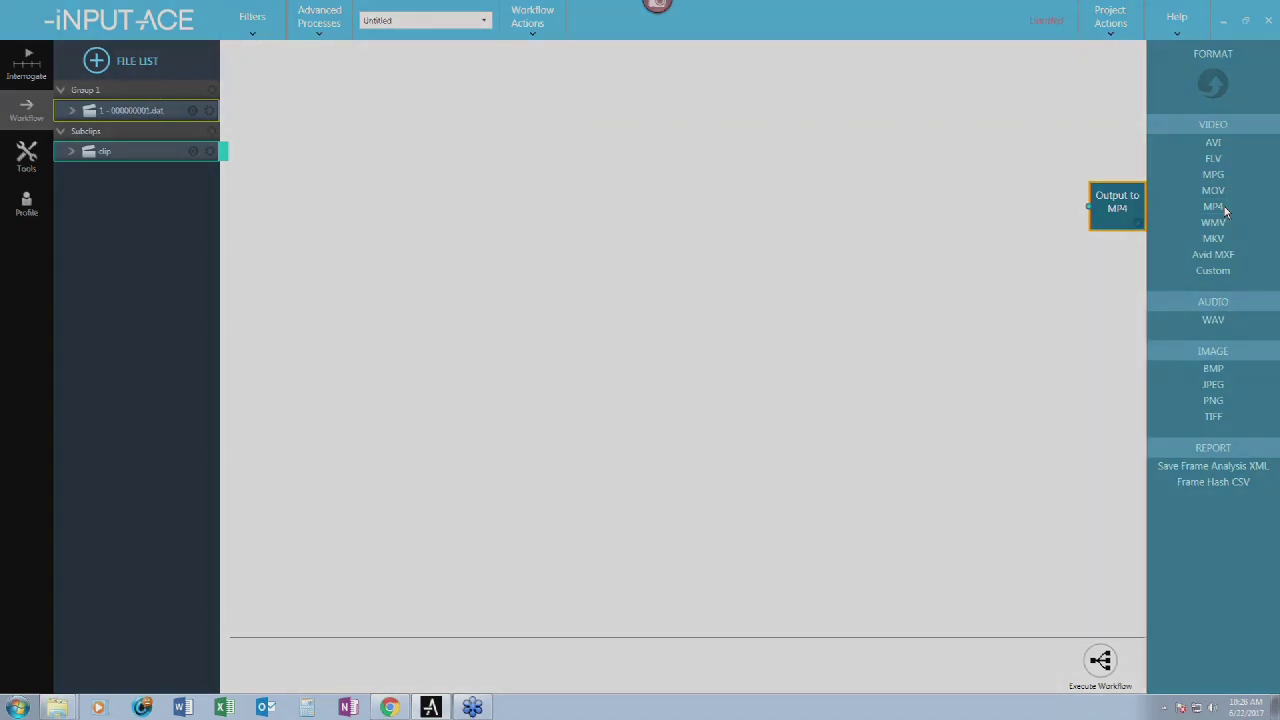
click(859, 172)
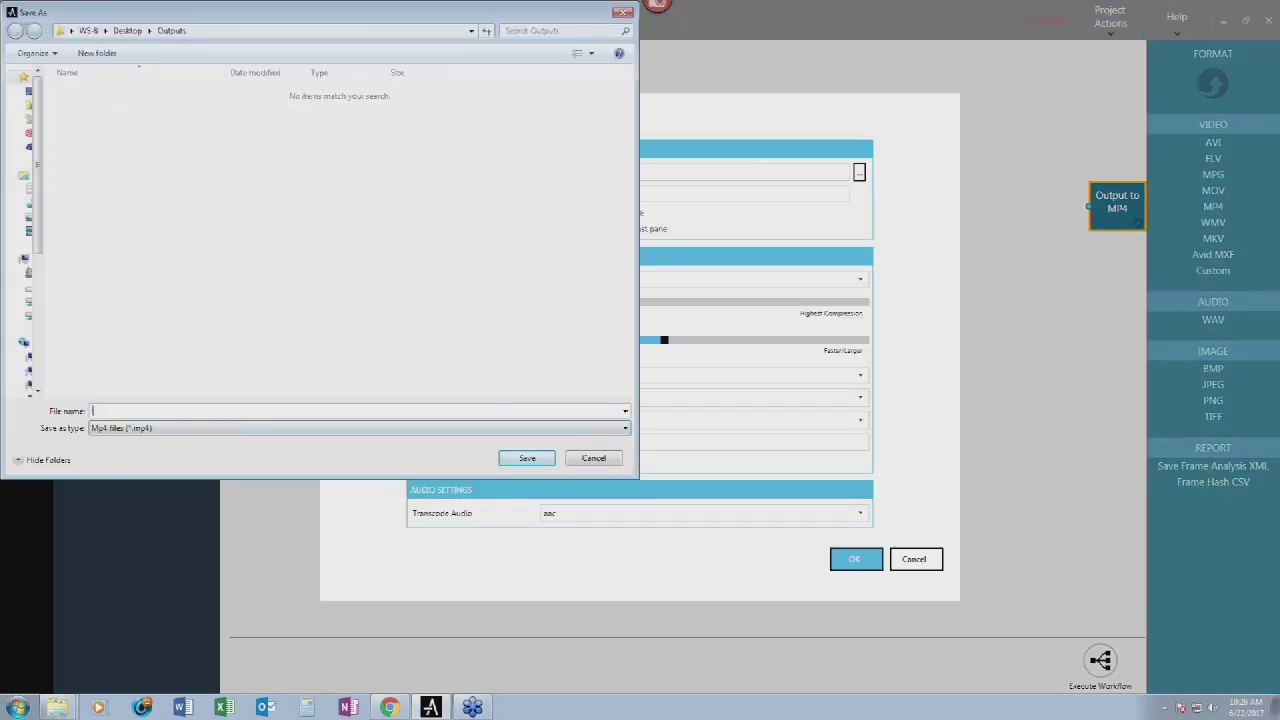
text(demonstrative)
key(Return)
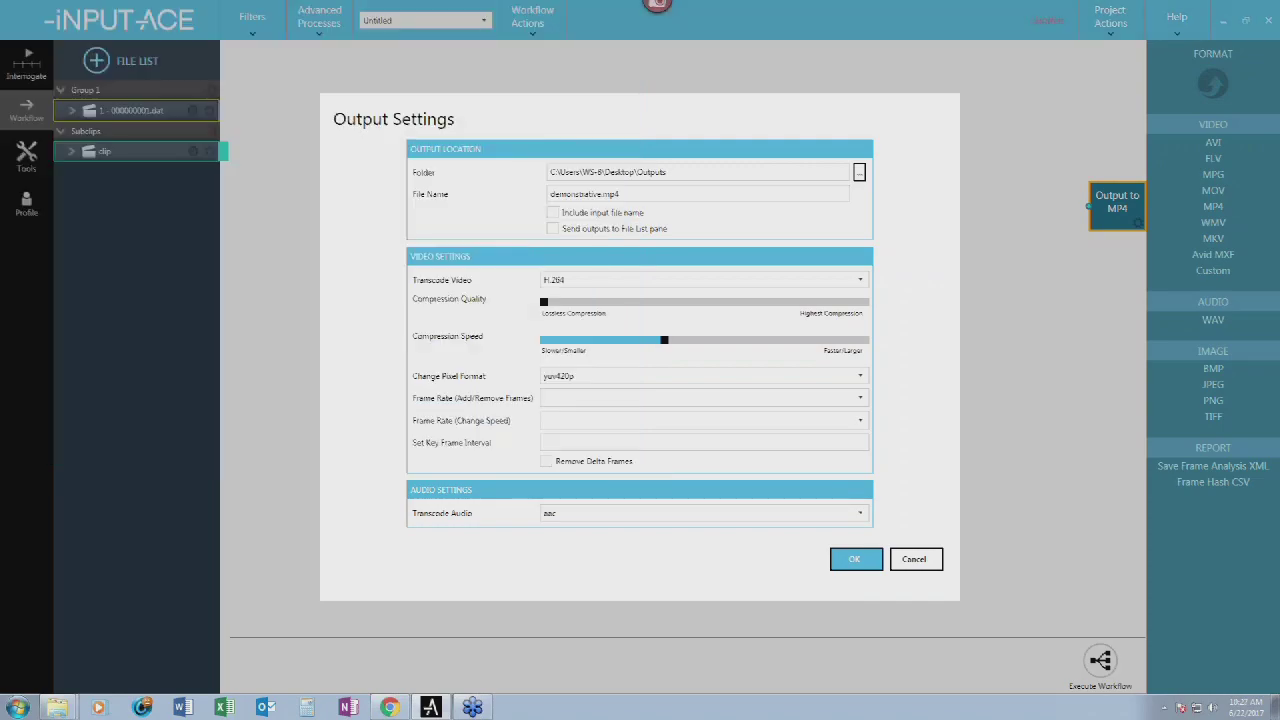
click(855, 560)
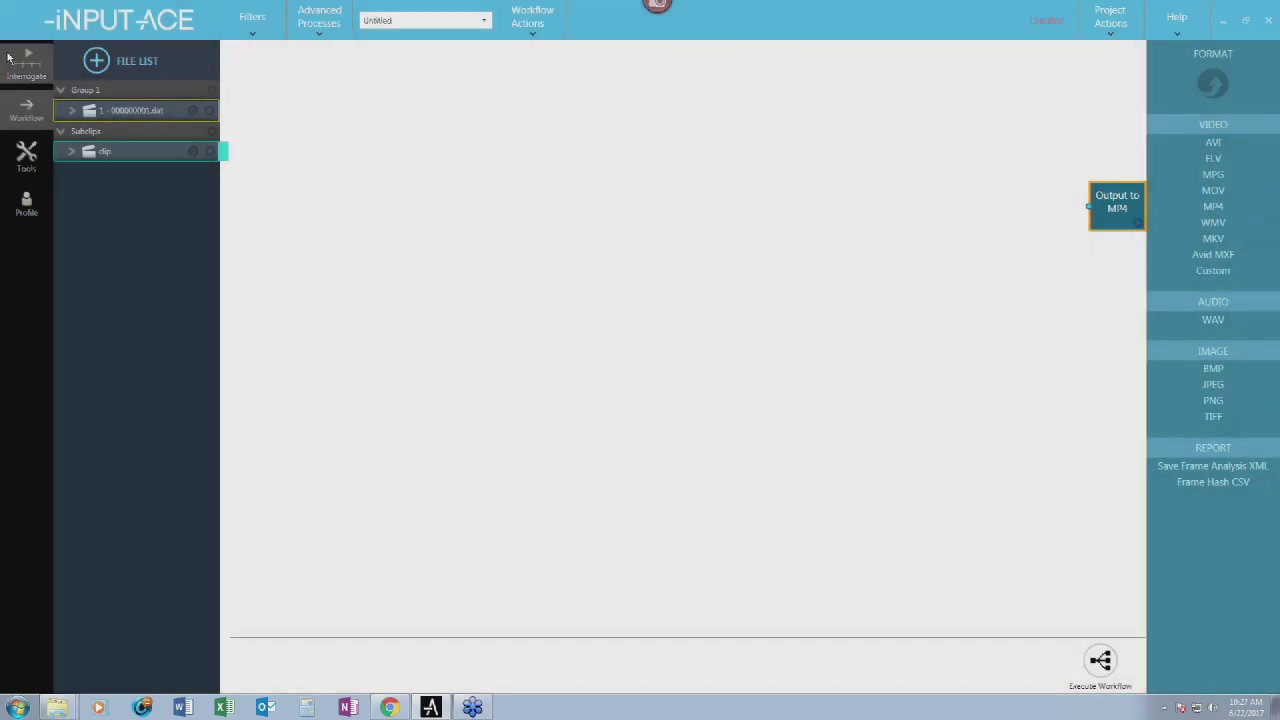
- Return to interrogating the source footage and replay the incident several times from the in point, checking its playback speed and frame rate
click(26, 62)
key(space)
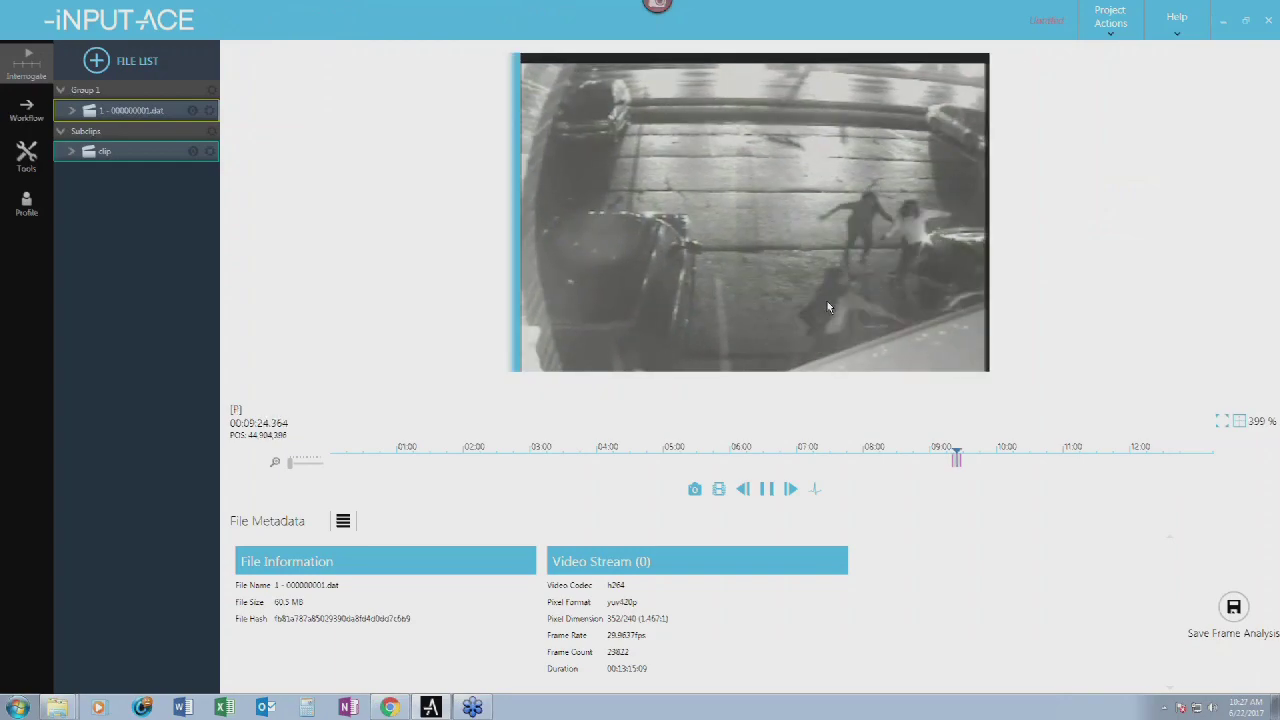
key(space)
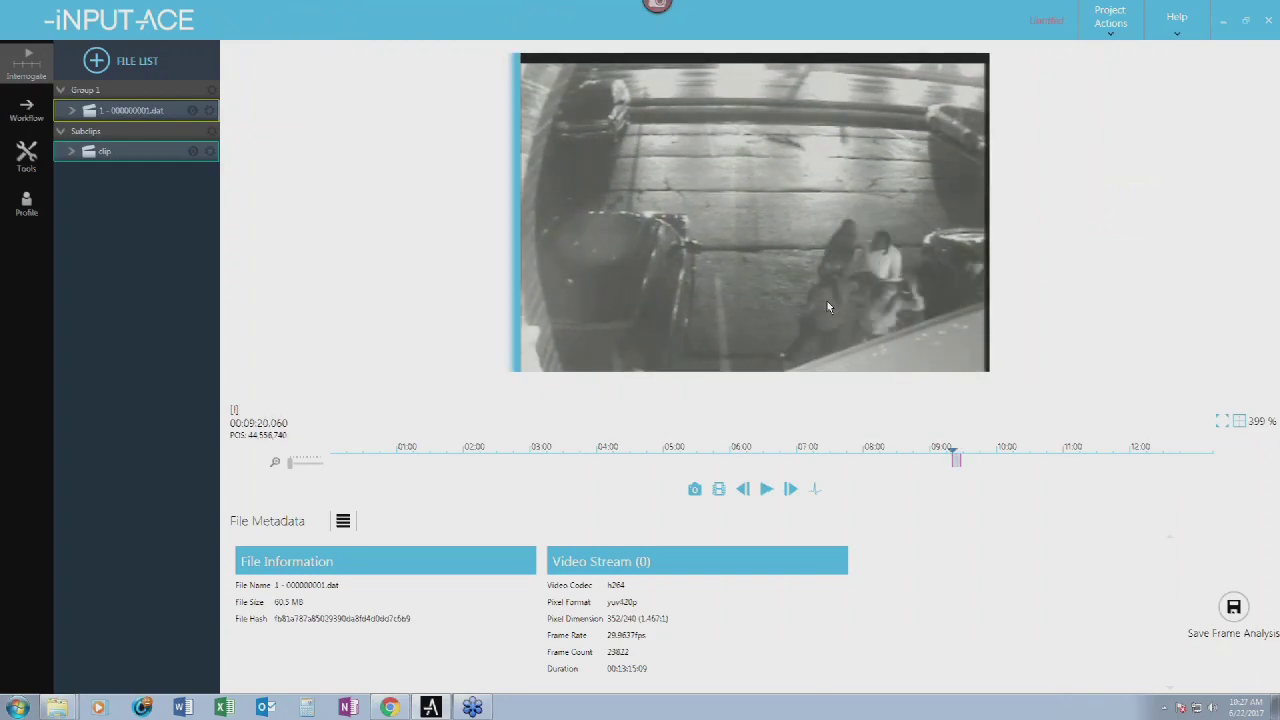
key(space)
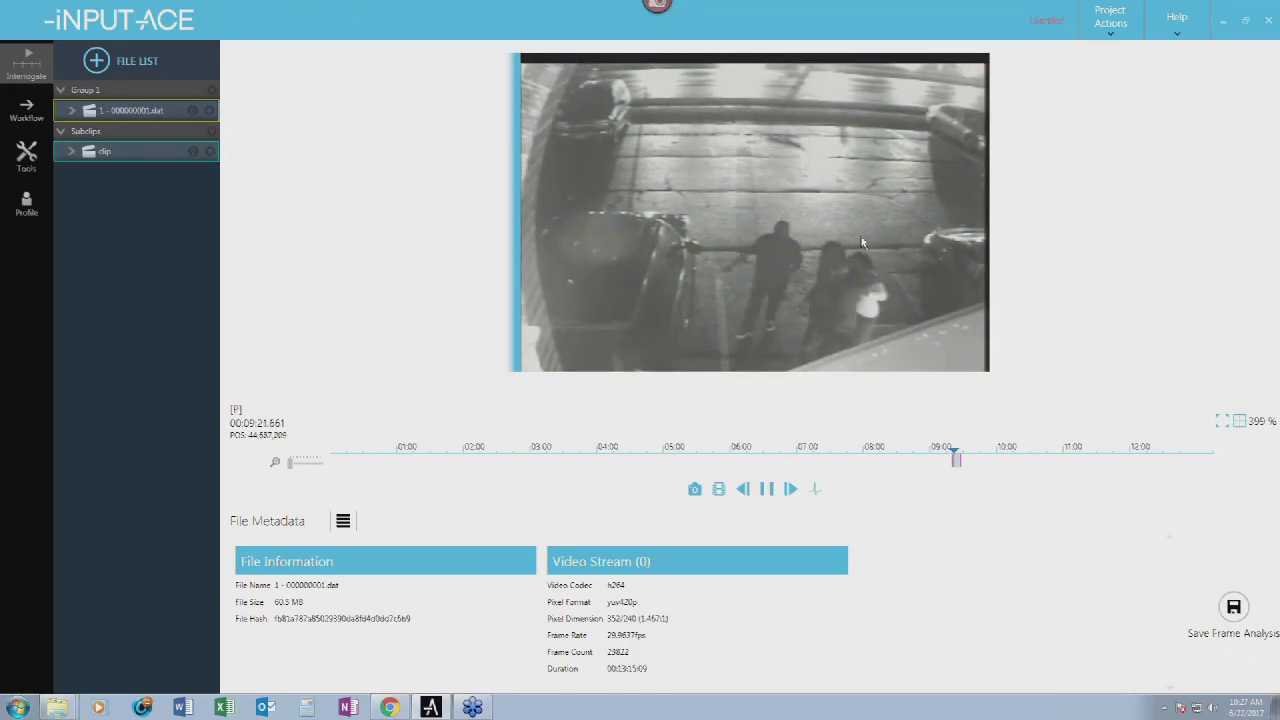
key(space)
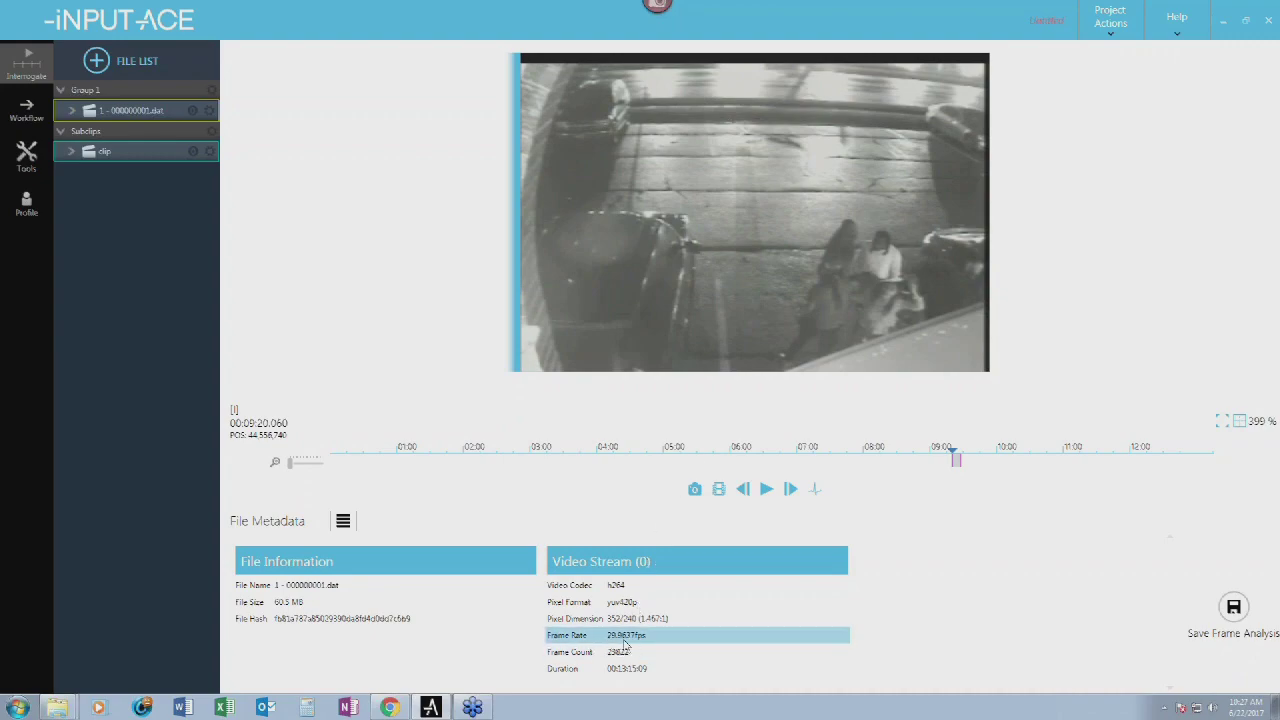
key(space)
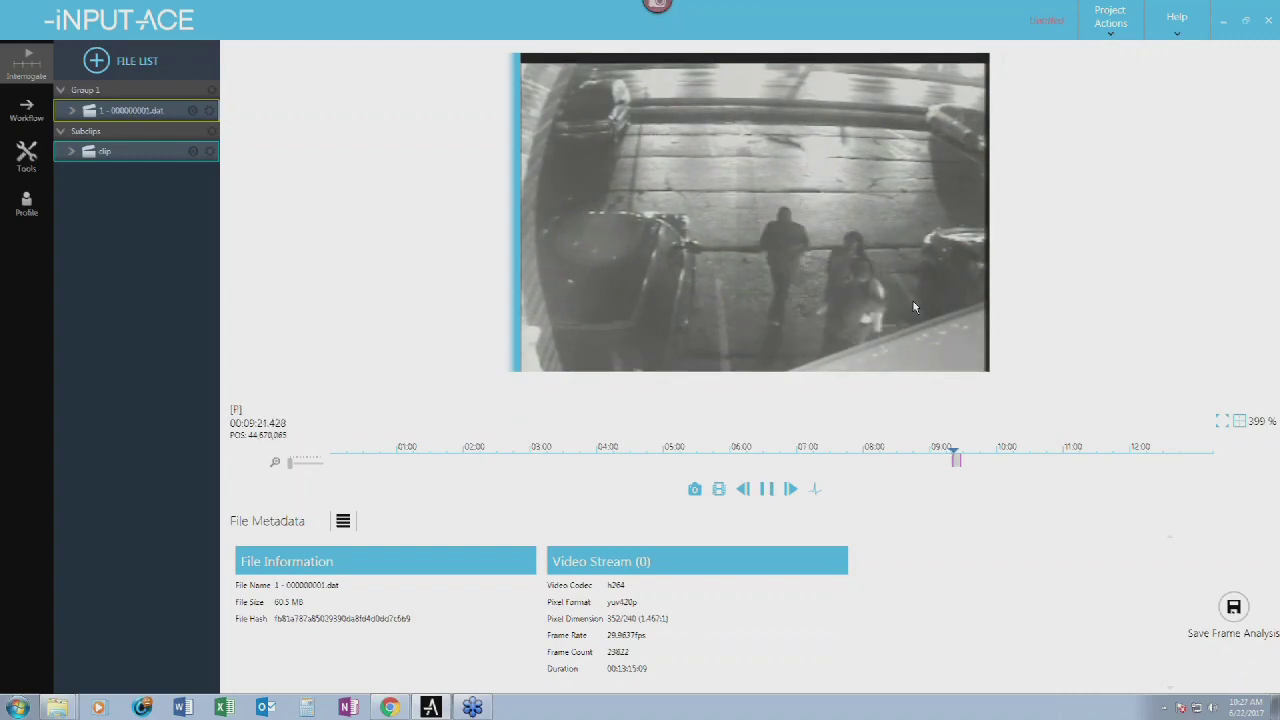
key(space)
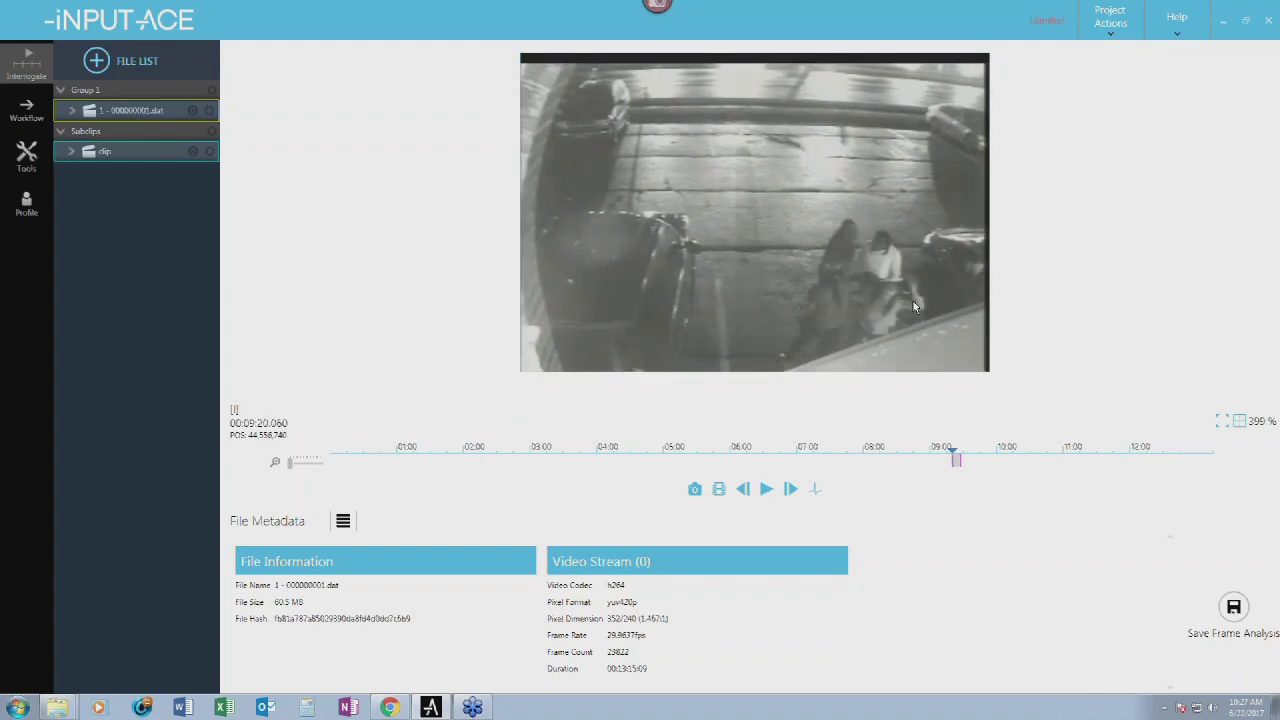
- Connect the subclip to the MP4 output with Frame Rate (Change Speed) set to 15, and execute the workflow
click(24, 110)
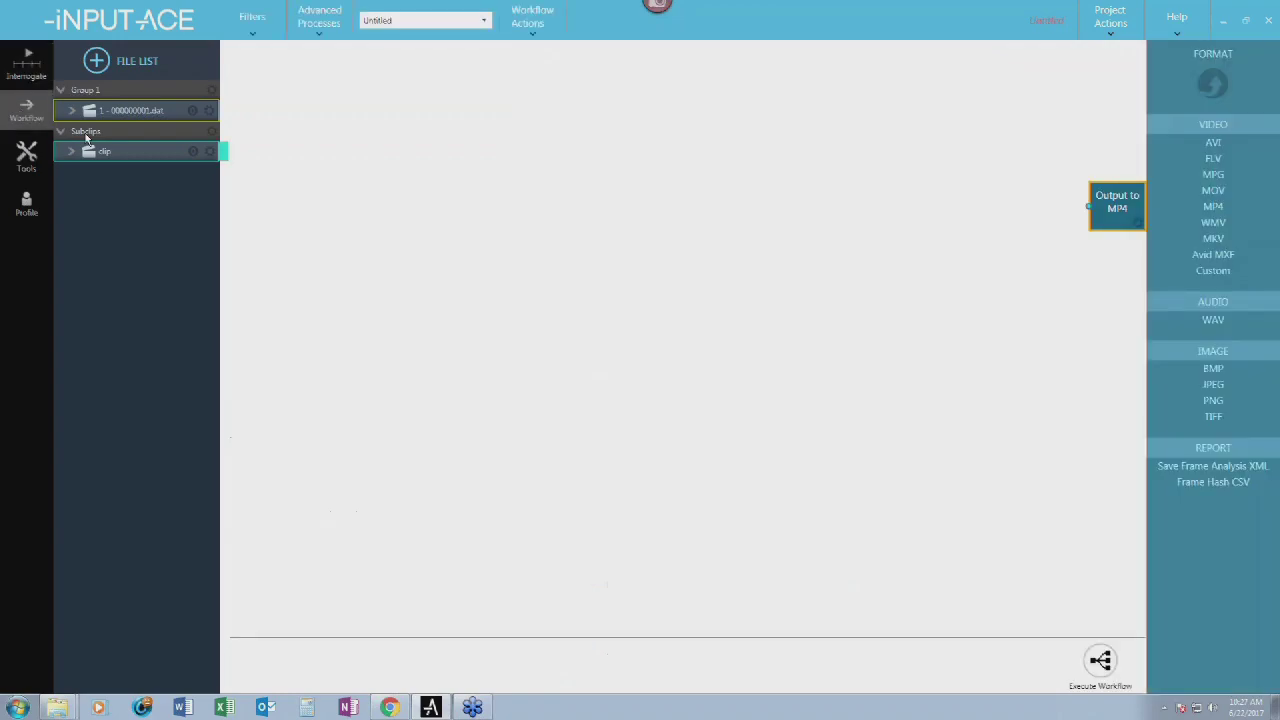
drag(224, 151, 1100, 218)
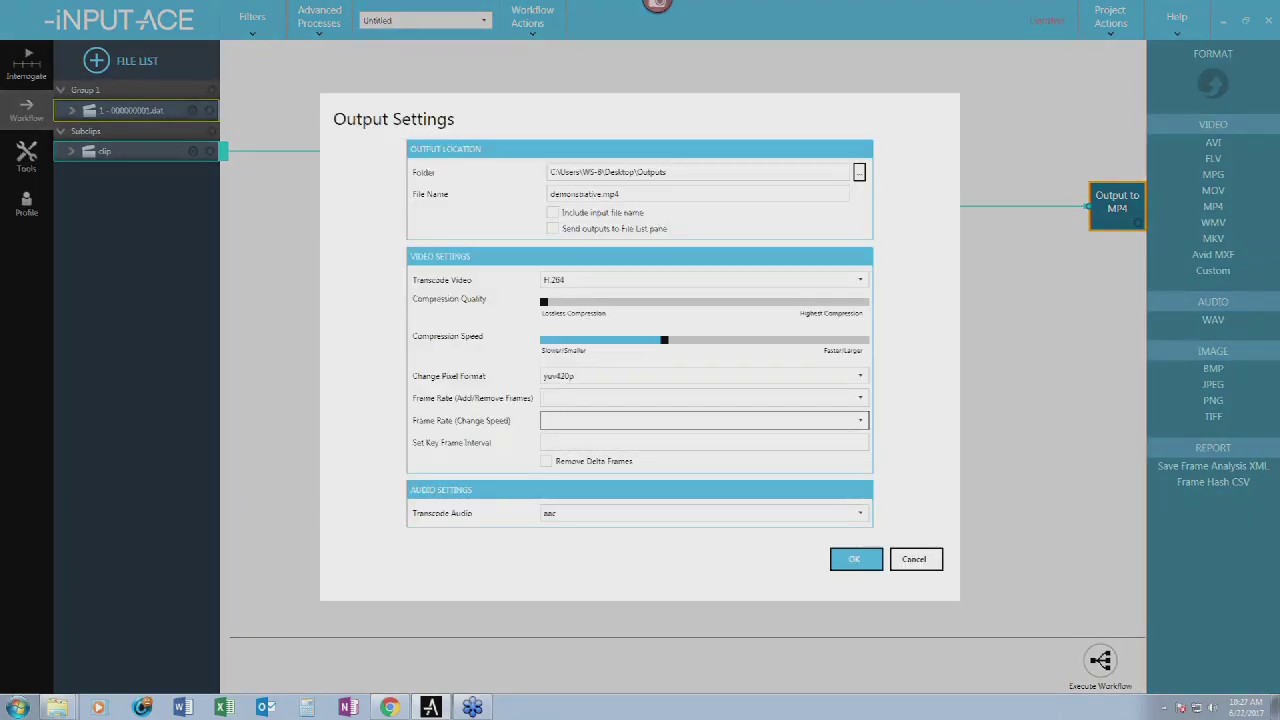
click(854, 559)
click(1100, 662)
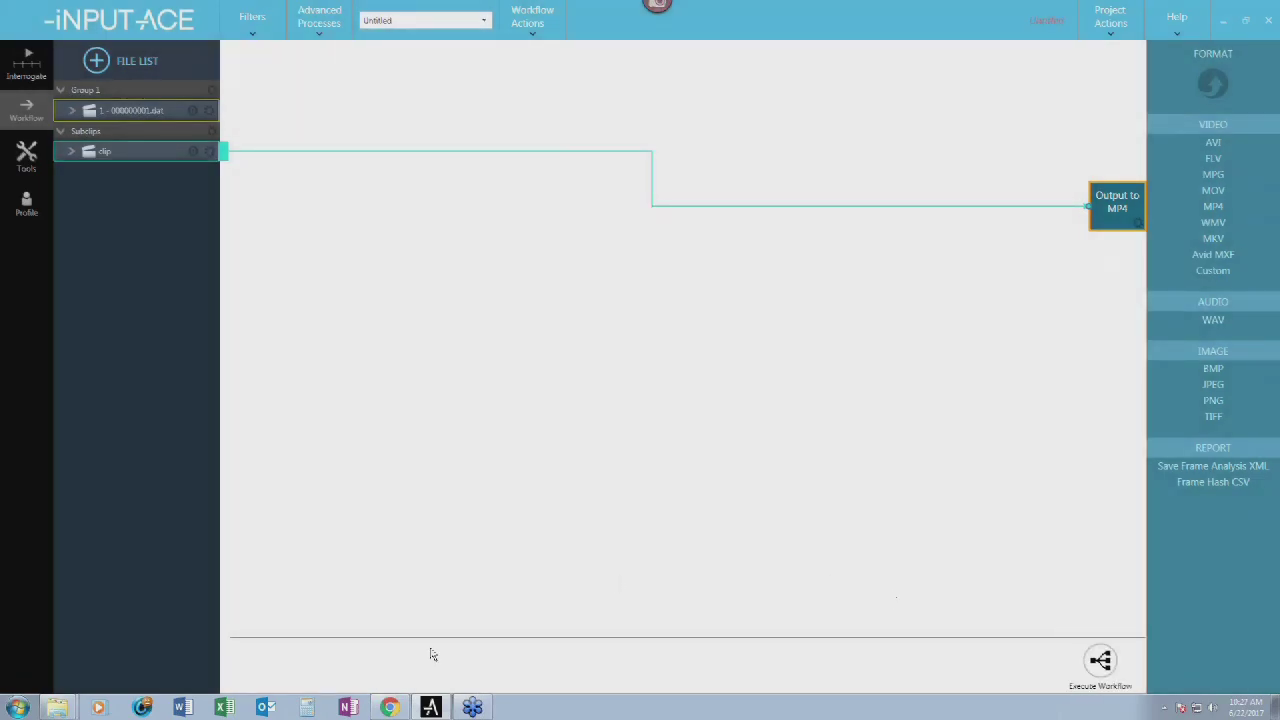
- Open demonstrative.mp4 from the Outputs folder in VLC, watch it maximized, then pause and close it
click(56, 657)
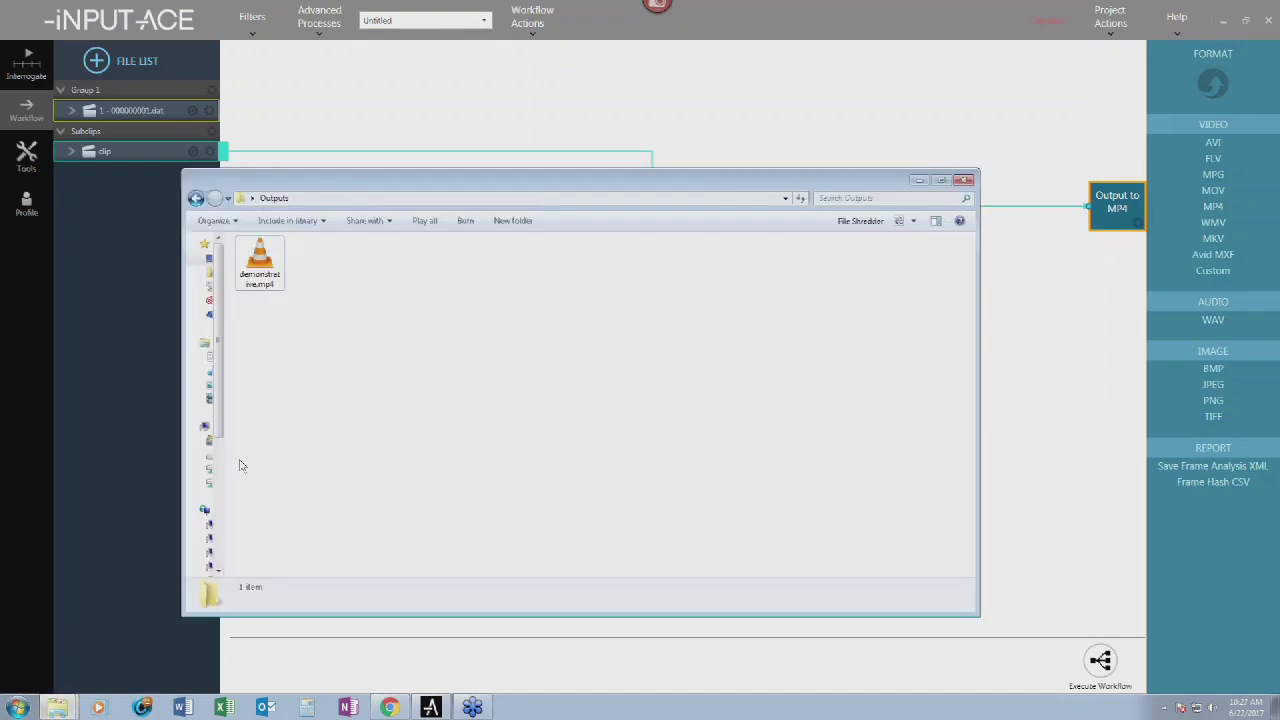
double_click(270, 264)
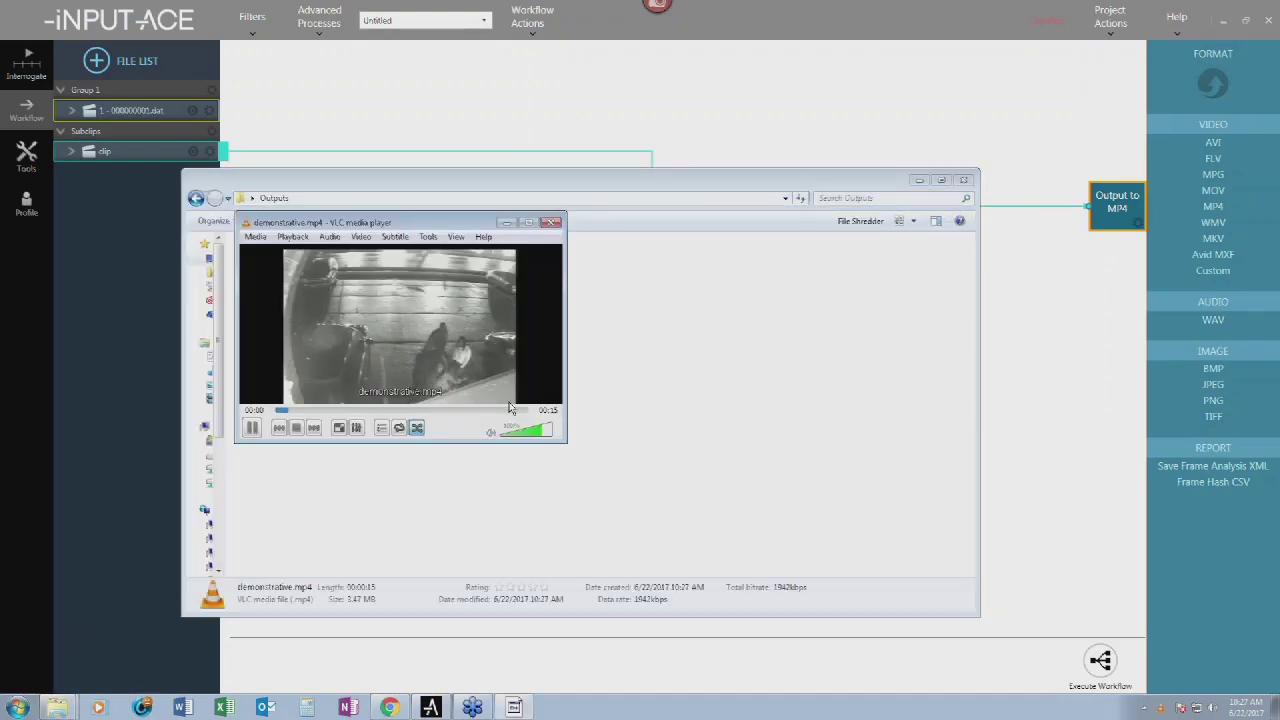
click(527, 222)
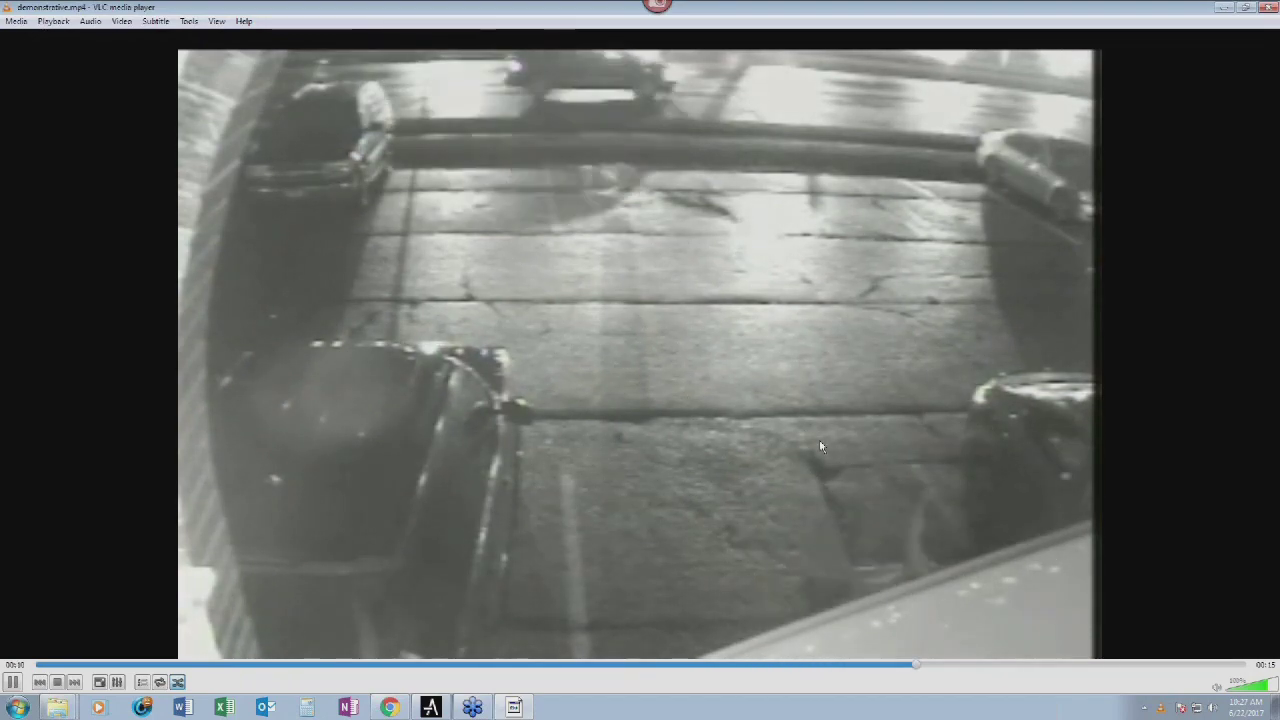
key(space)
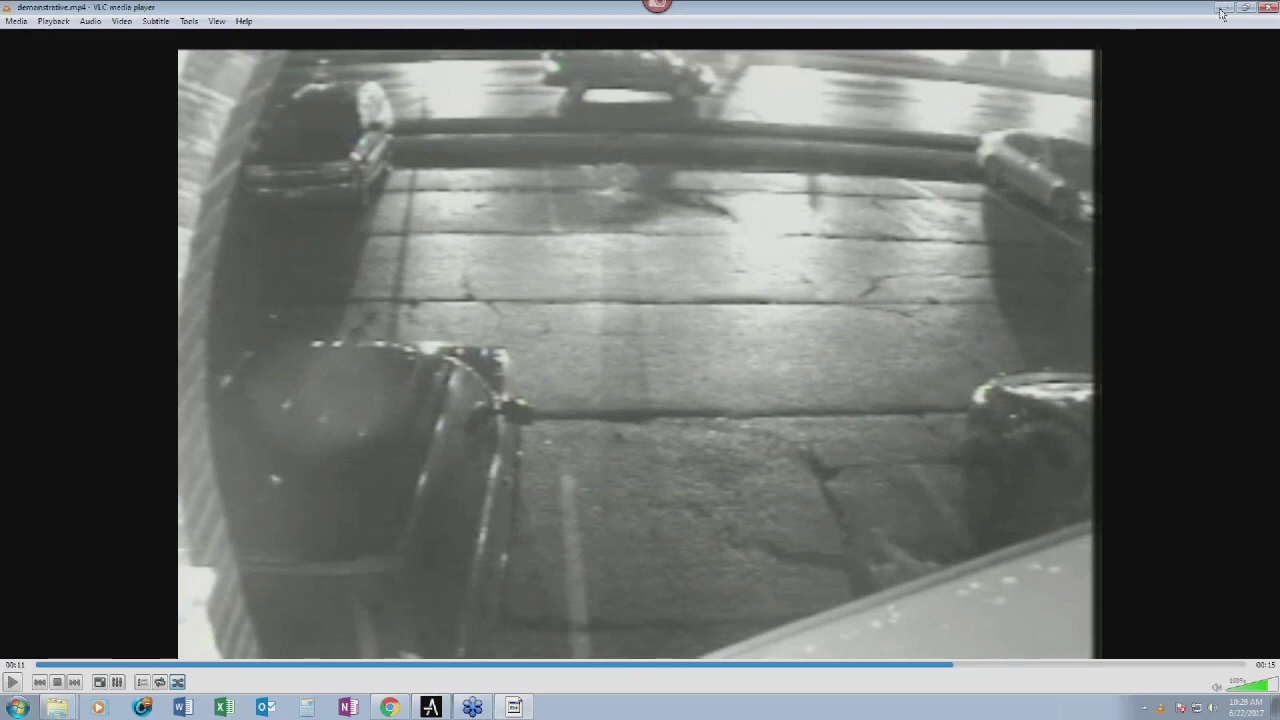
click(1267, 8)
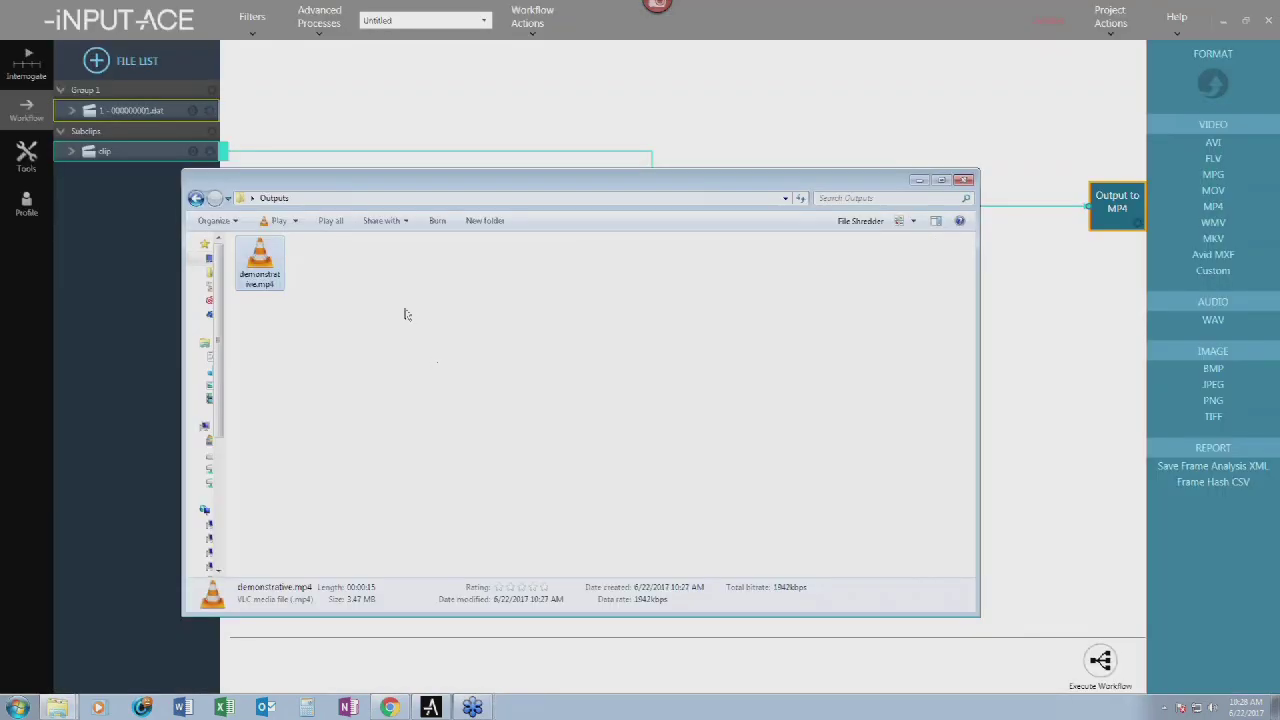
- Delete demonstrative.mp4 from the Outputs folder and return to the iNPUT-ACE workflow
click(284, 318)
key(ctrl+a)
key(Delete)
click(704, 406)
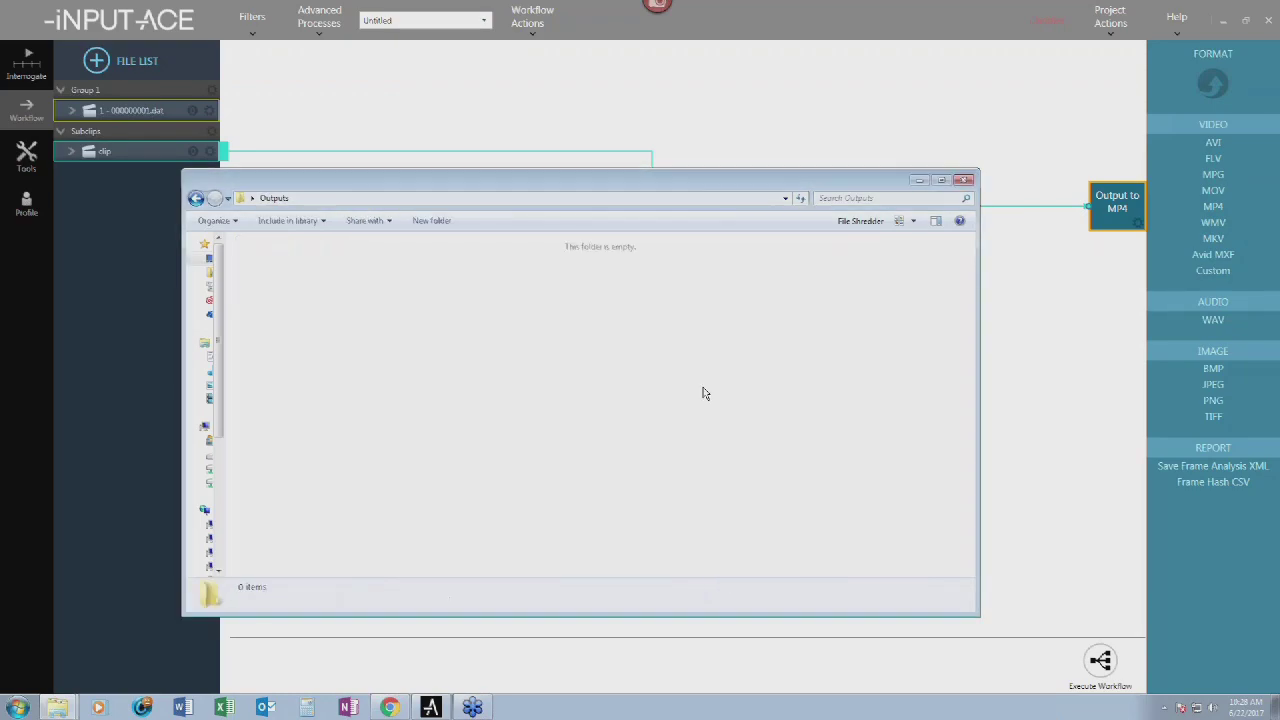
click(751, 57)
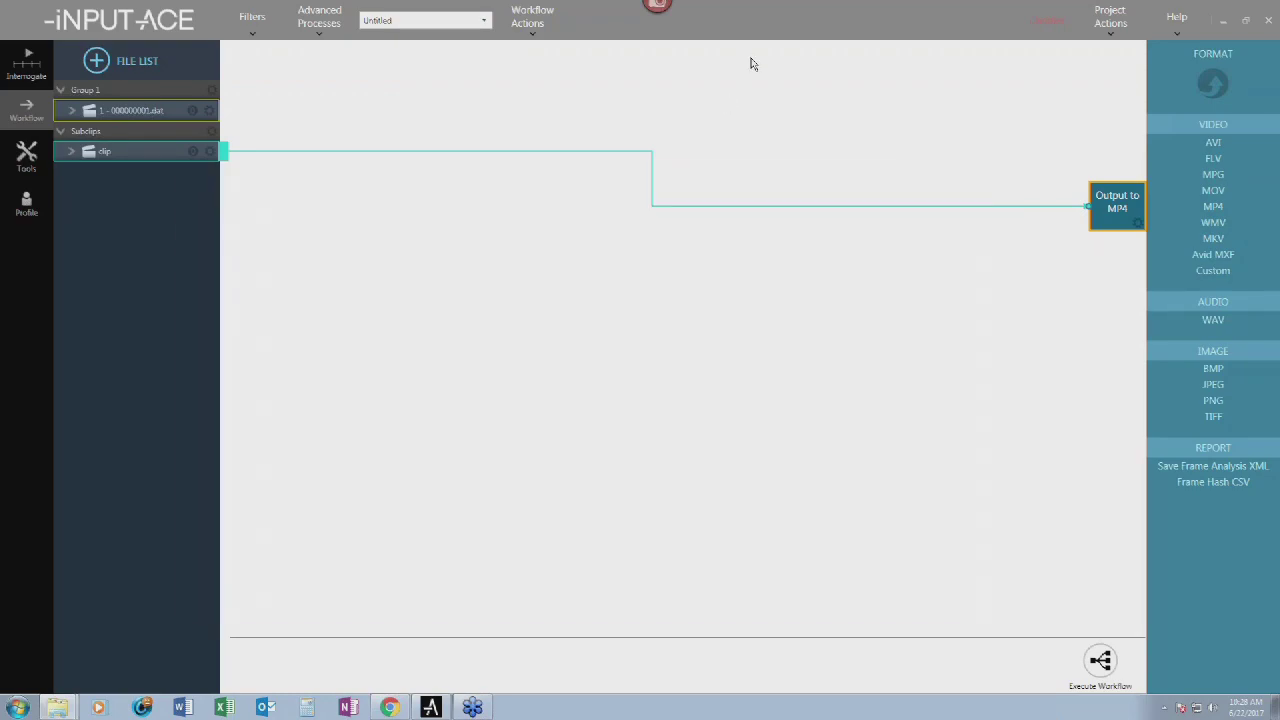
- Review the MP4 output settings, then delete the connection between the subclip and the MP4 output
double_click(1126, 226)
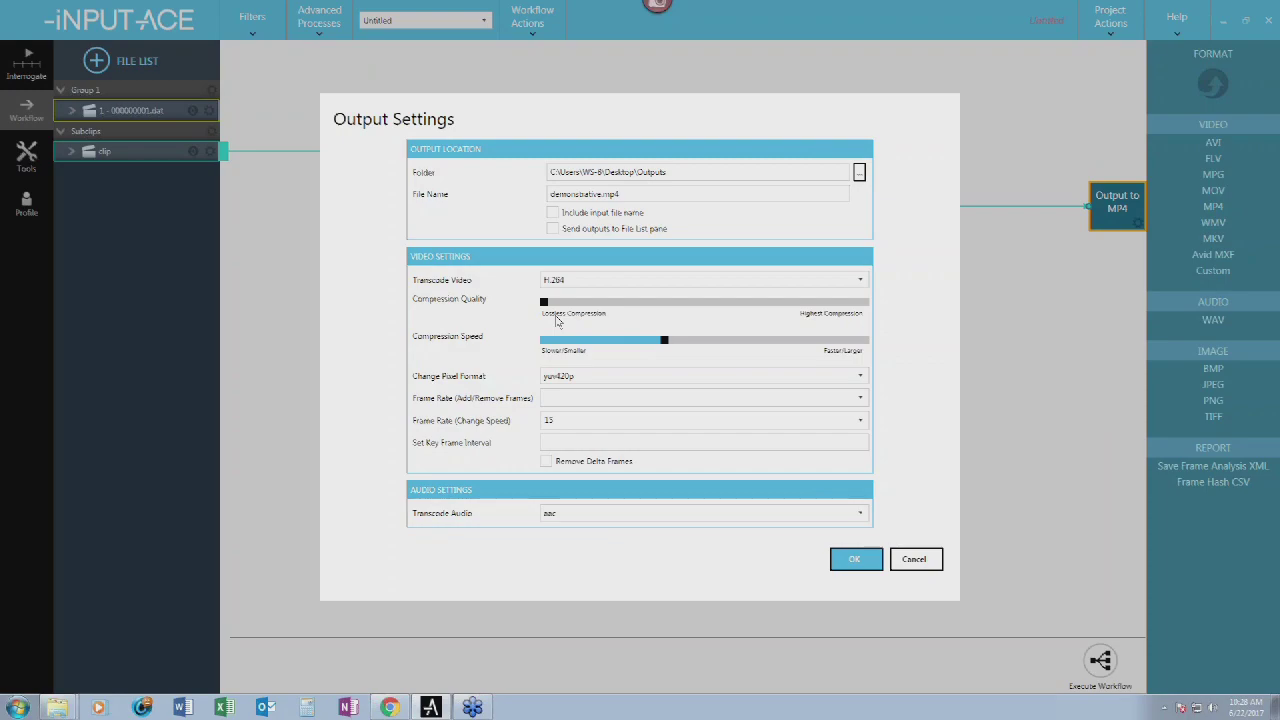
click(850, 557)
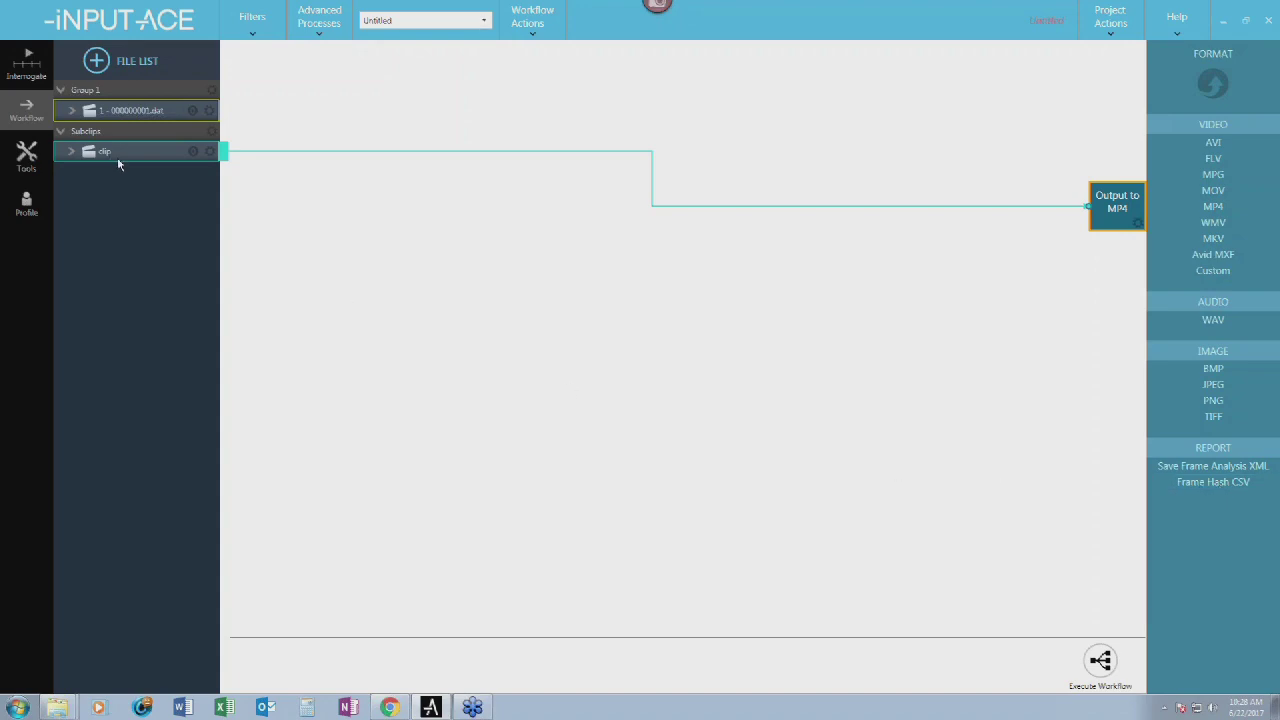
drag(624, 102, 495, 271)
key(Delete)
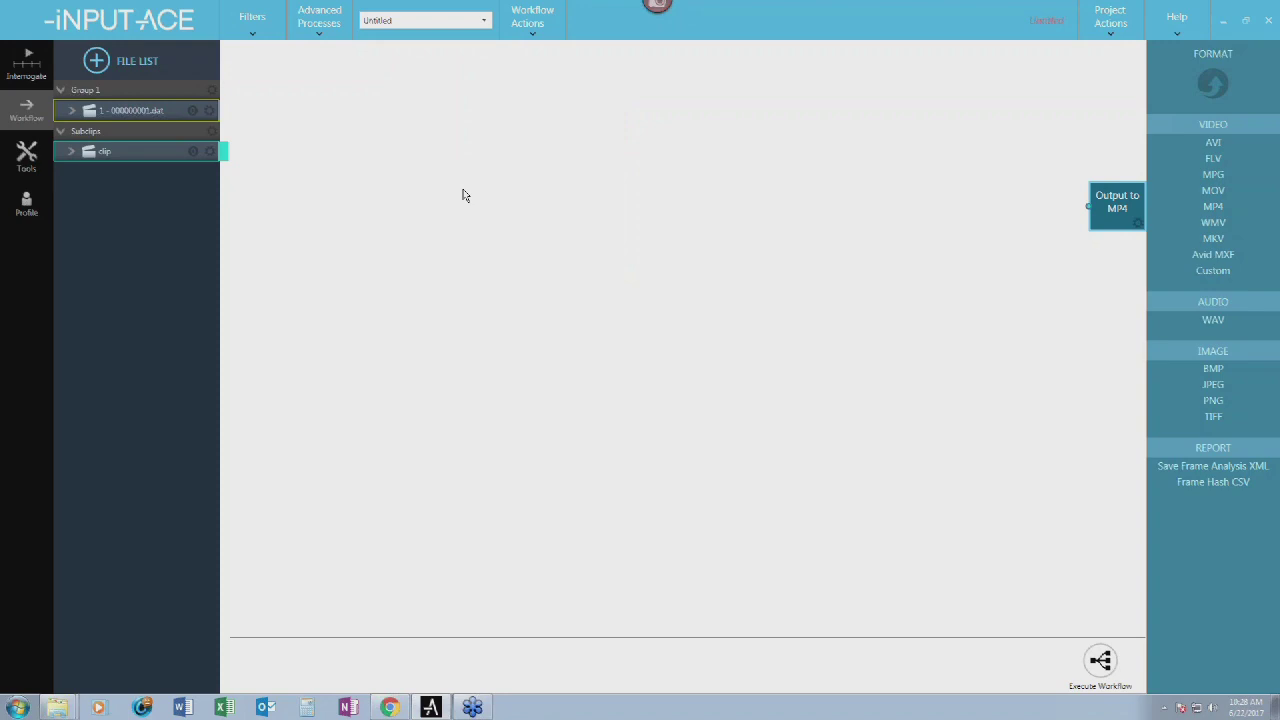
- Add a Crop filter to the workflow canvas and connect the subclip to its input
click(267, 15)
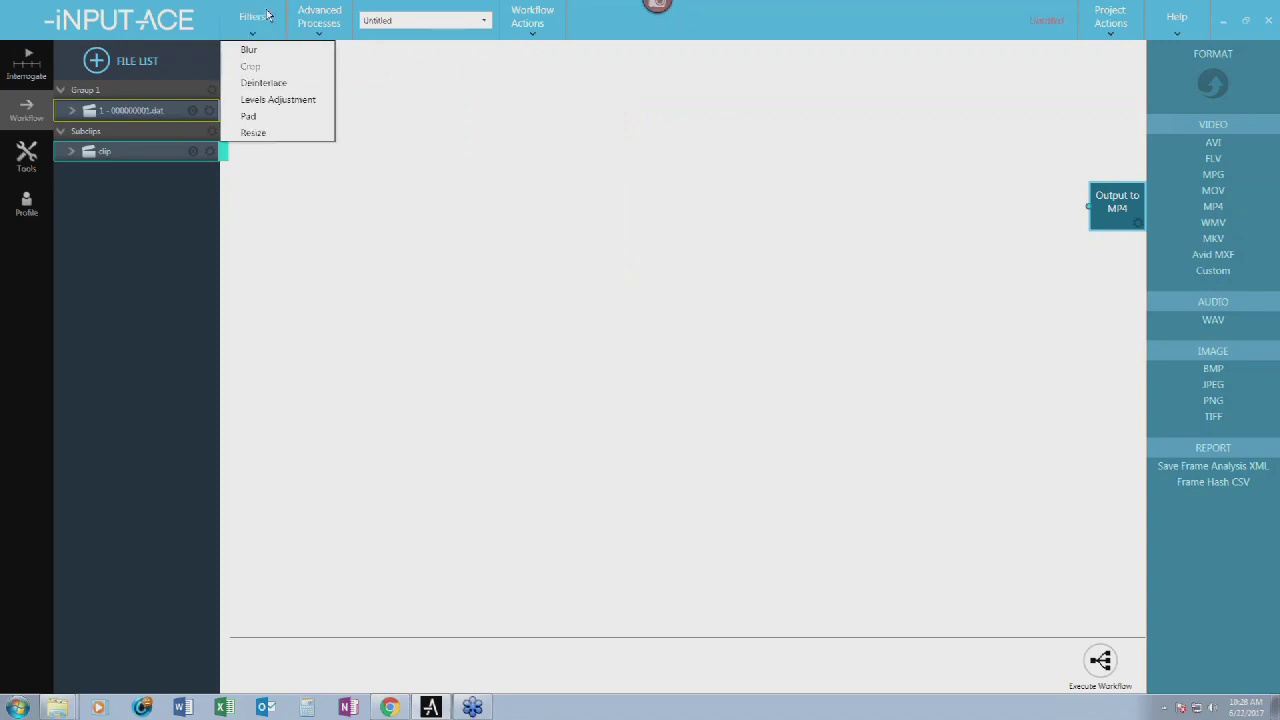
click(258, 67)
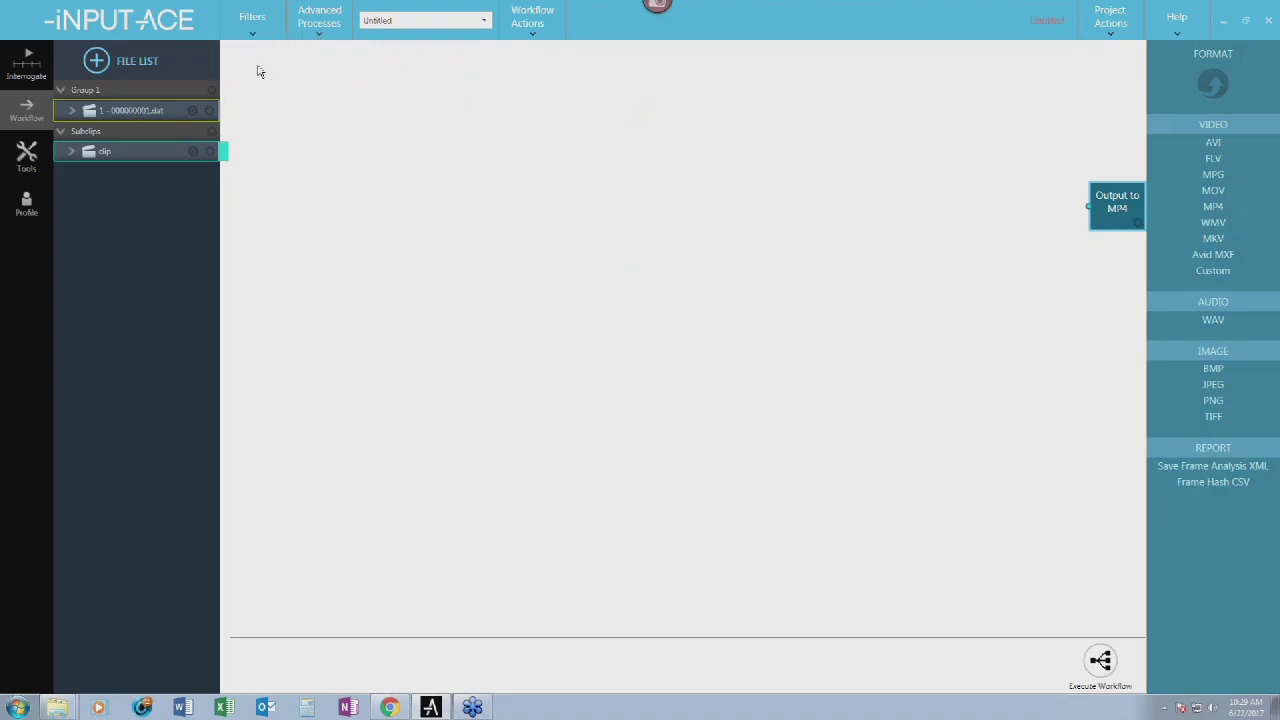
drag(418, 201, 449, 277)
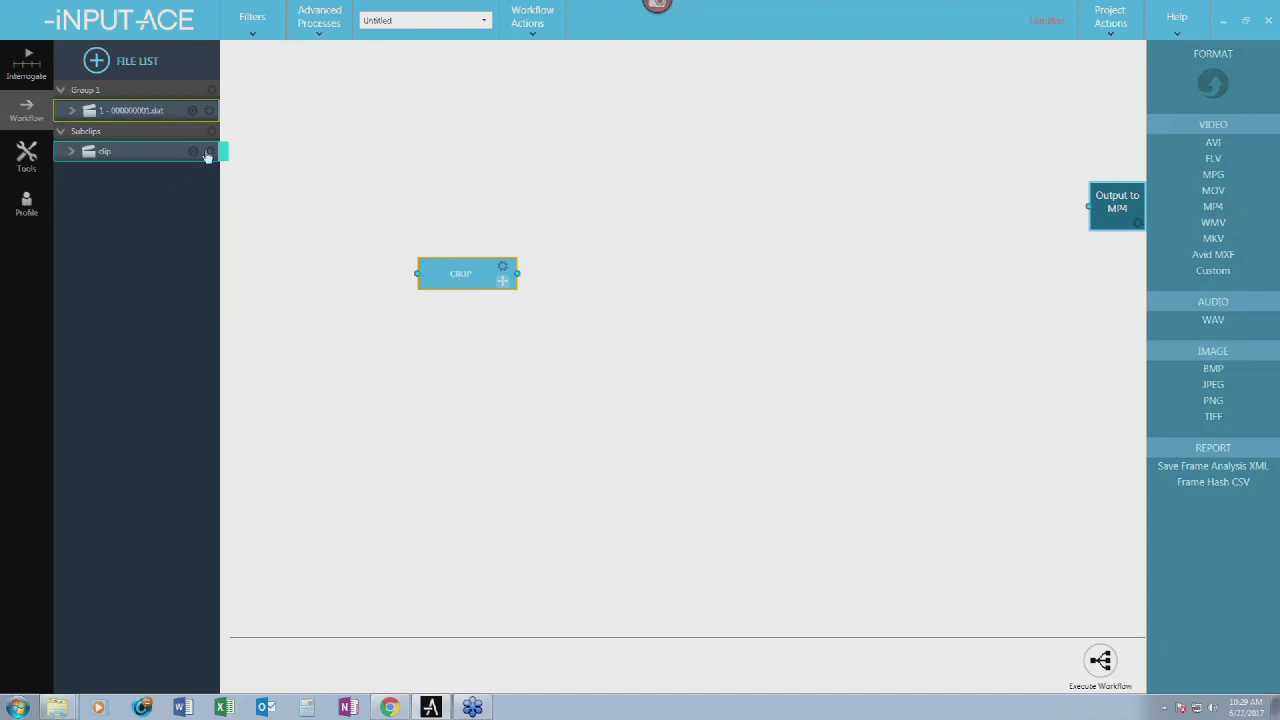
drag(250, 161, 417, 273)
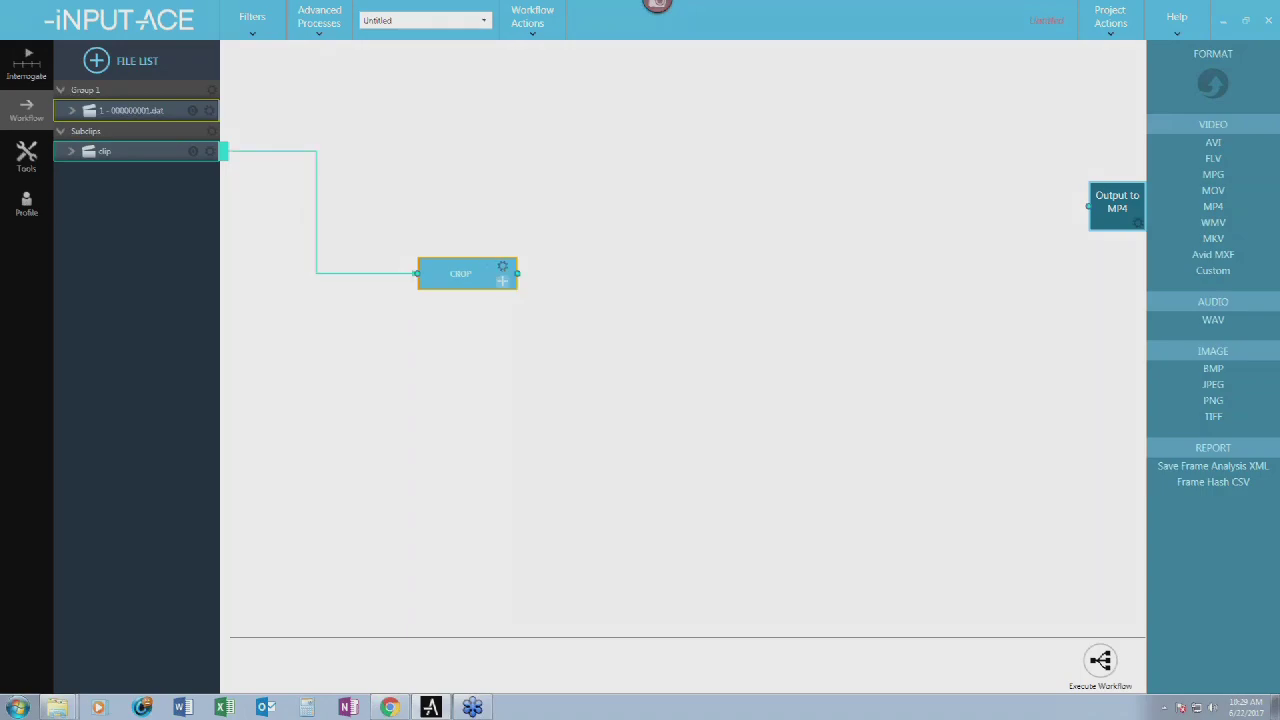
- Crop the subclip around the incident to about 219 × 137 pixels at X 130, Y 100, and move the Crop filter closer to the subclip
click(502, 266)
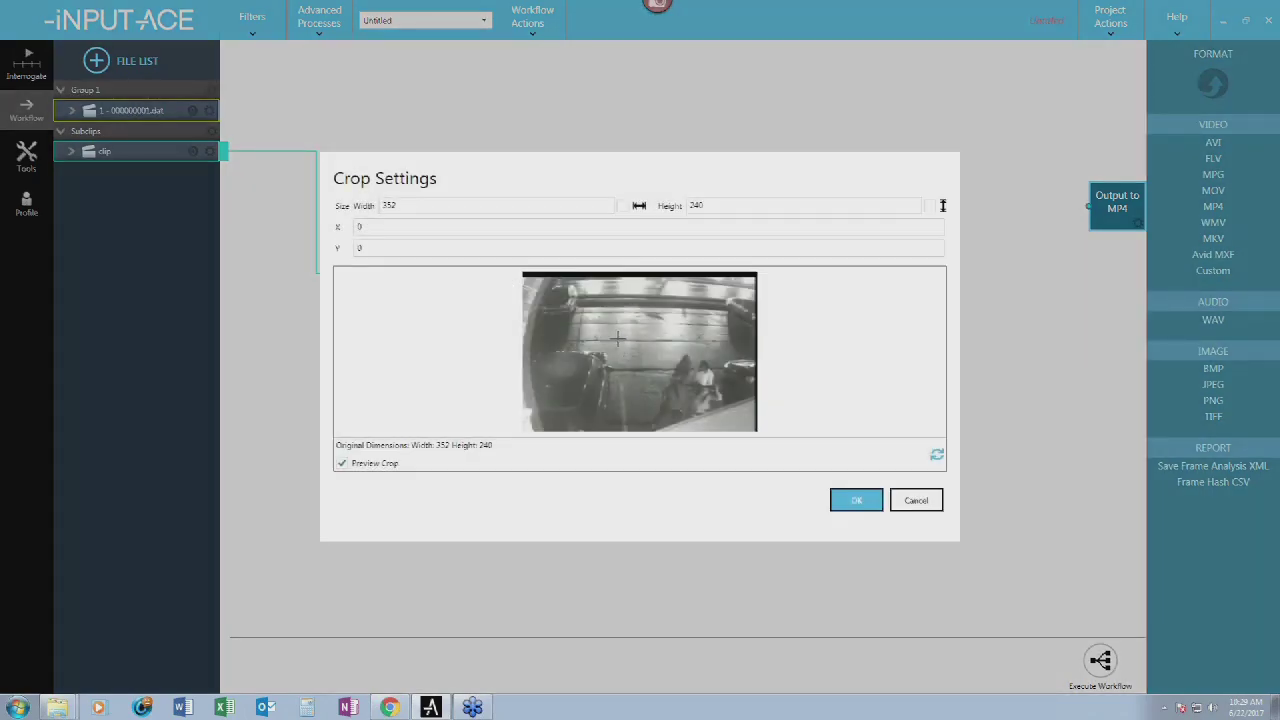
drag(727, 400, 755, 430)
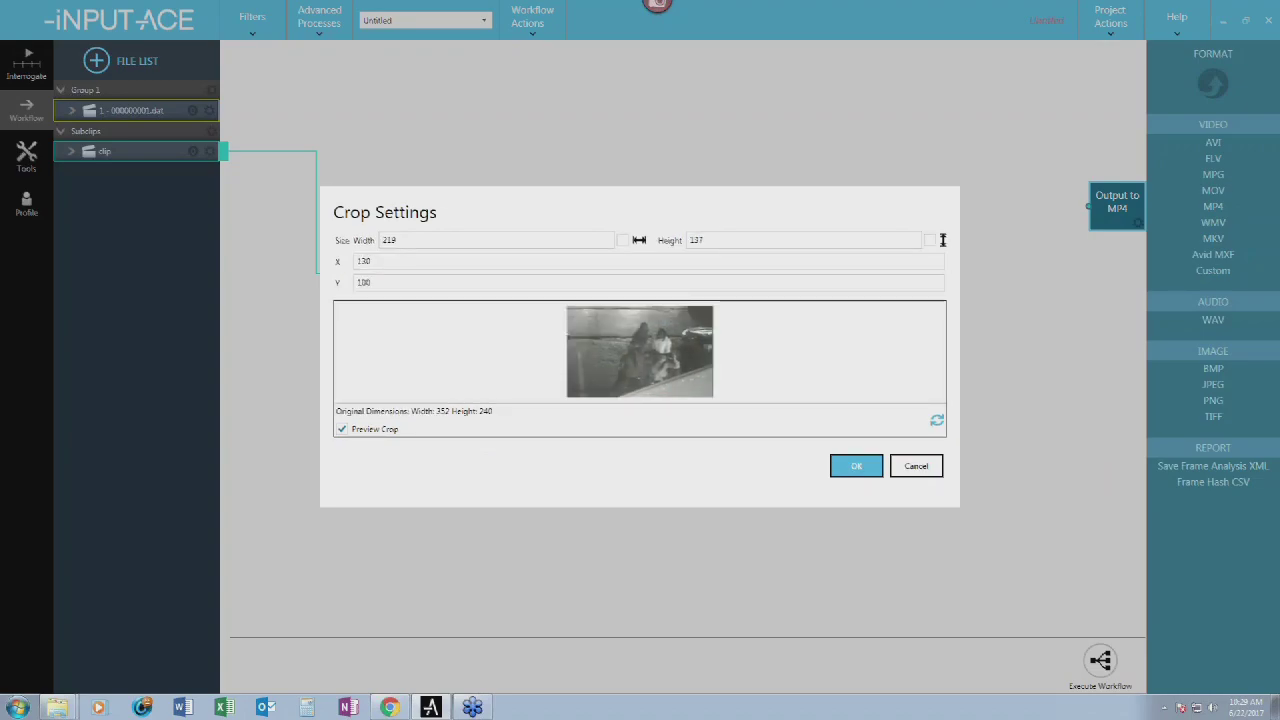
click(856, 466)
drag(446, 272, 366, 334)
- Add a Resize filter to the workflow canvas and connect the Crop filter's output to its input
click(252, 17)
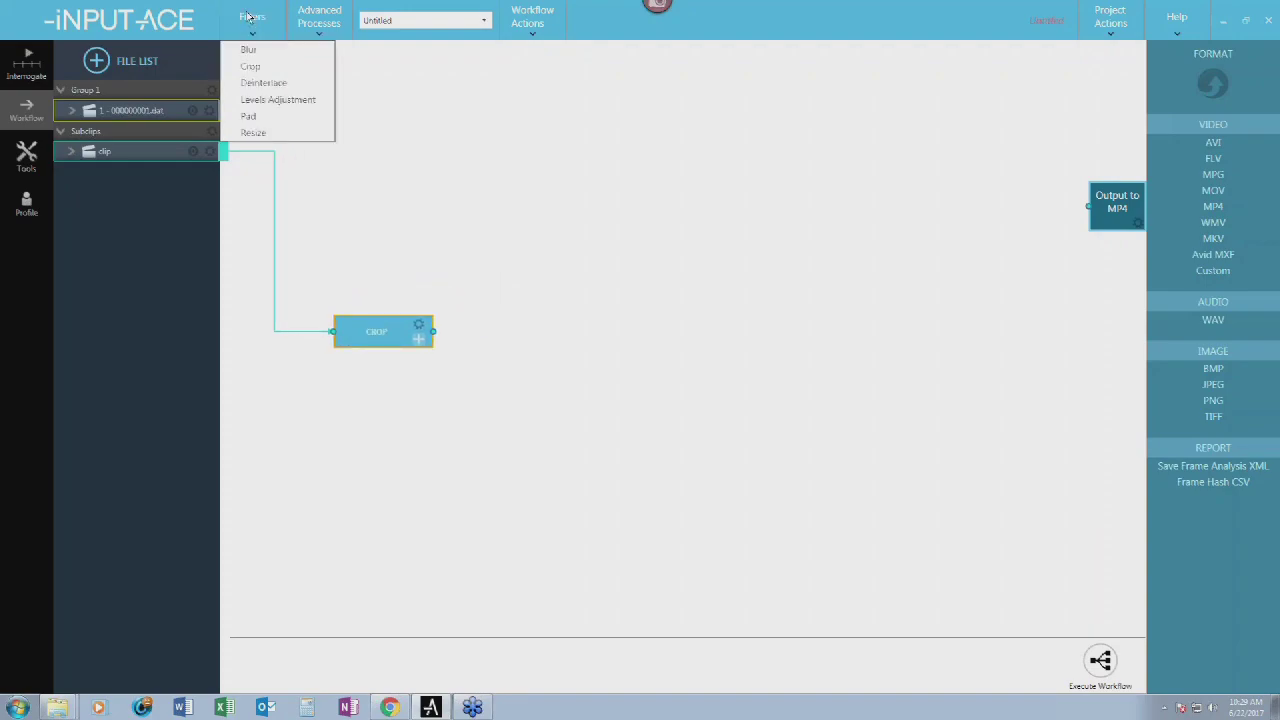
click(255, 133)
drag(448, 194, 556, 293)
drag(432, 332, 599, 274)
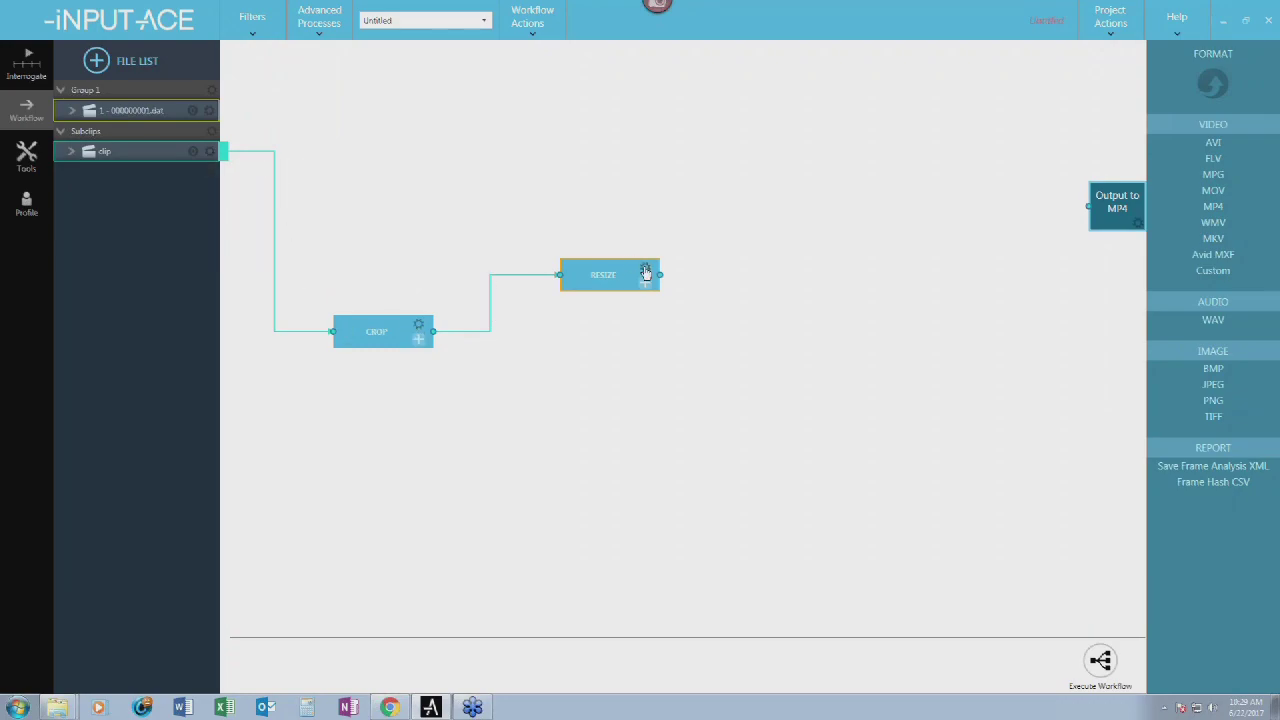
- Set the resize width to 219*2 with the height maintaining aspect ratio, and shift the Crop and Resize filters together on the canvas
click(645, 271)
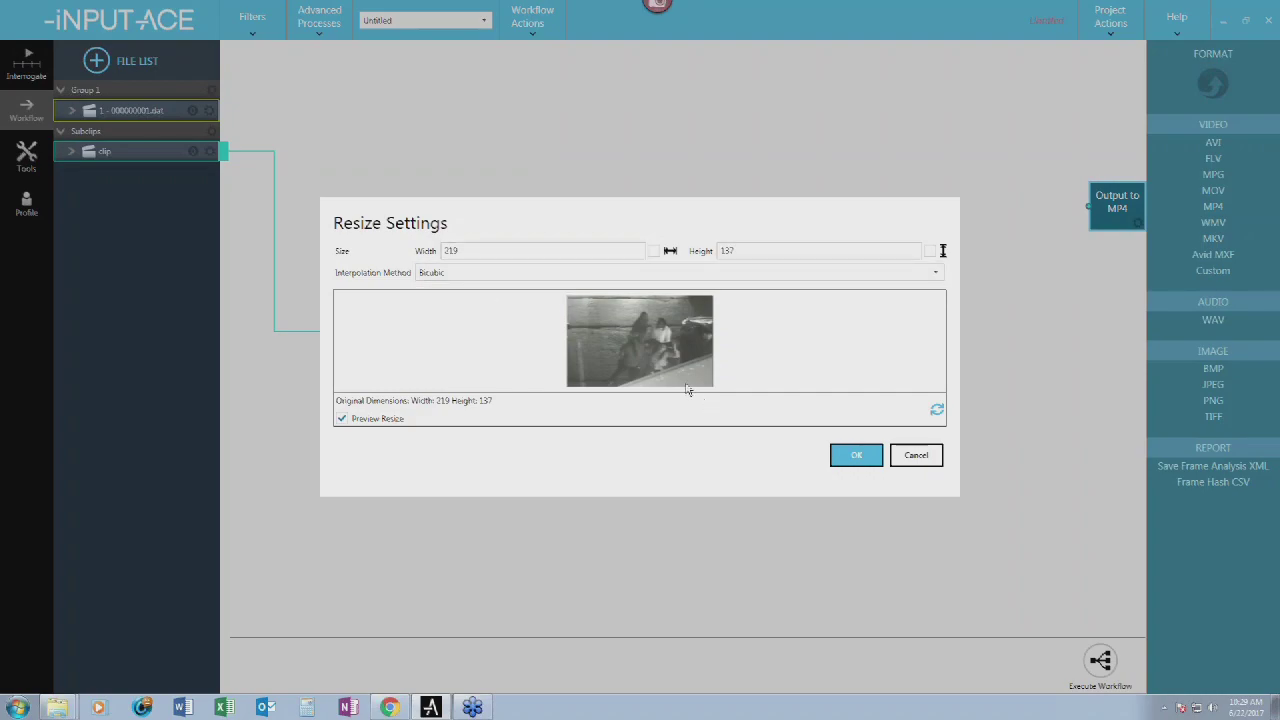
click(488, 251)
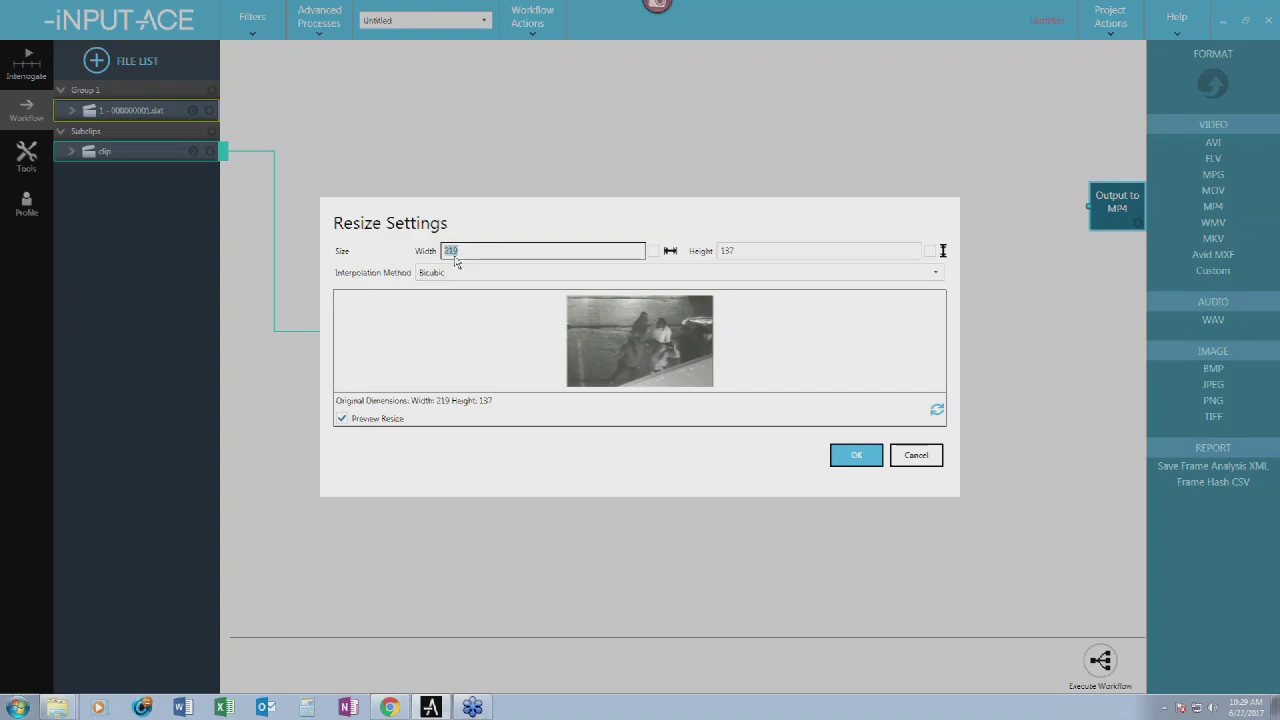
click(470, 251)
text(*3)
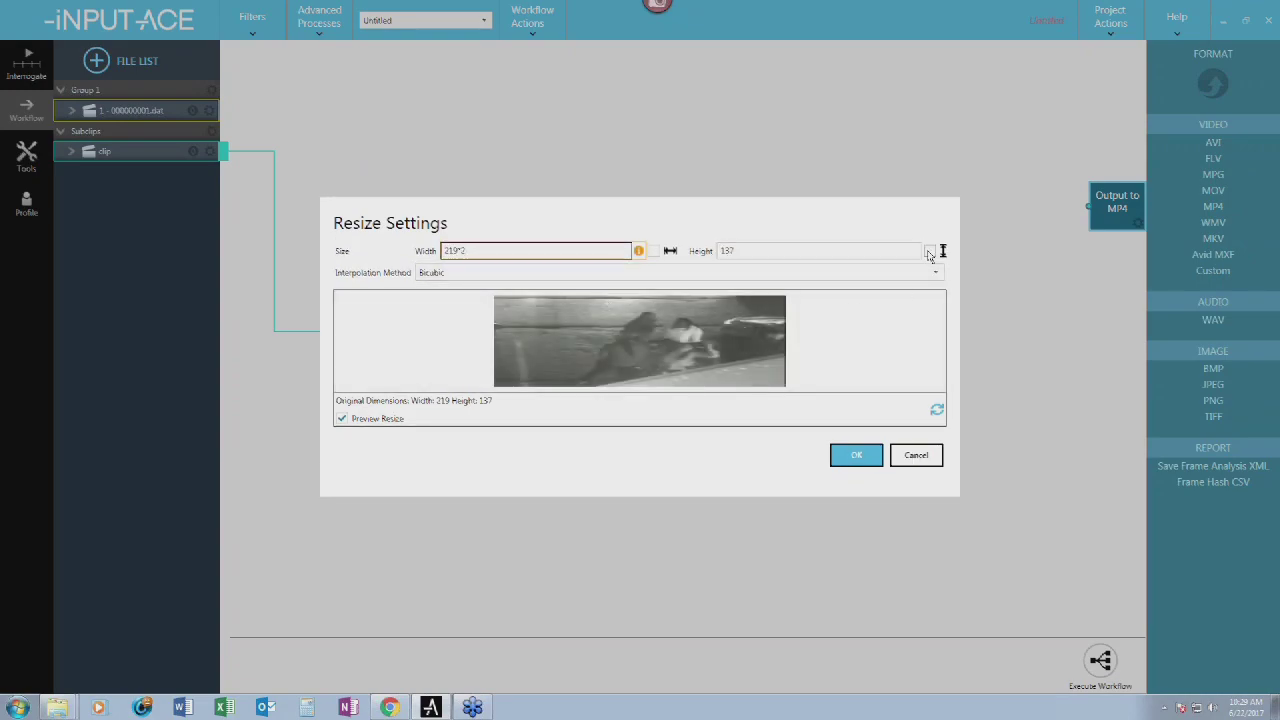
click(930, 251)
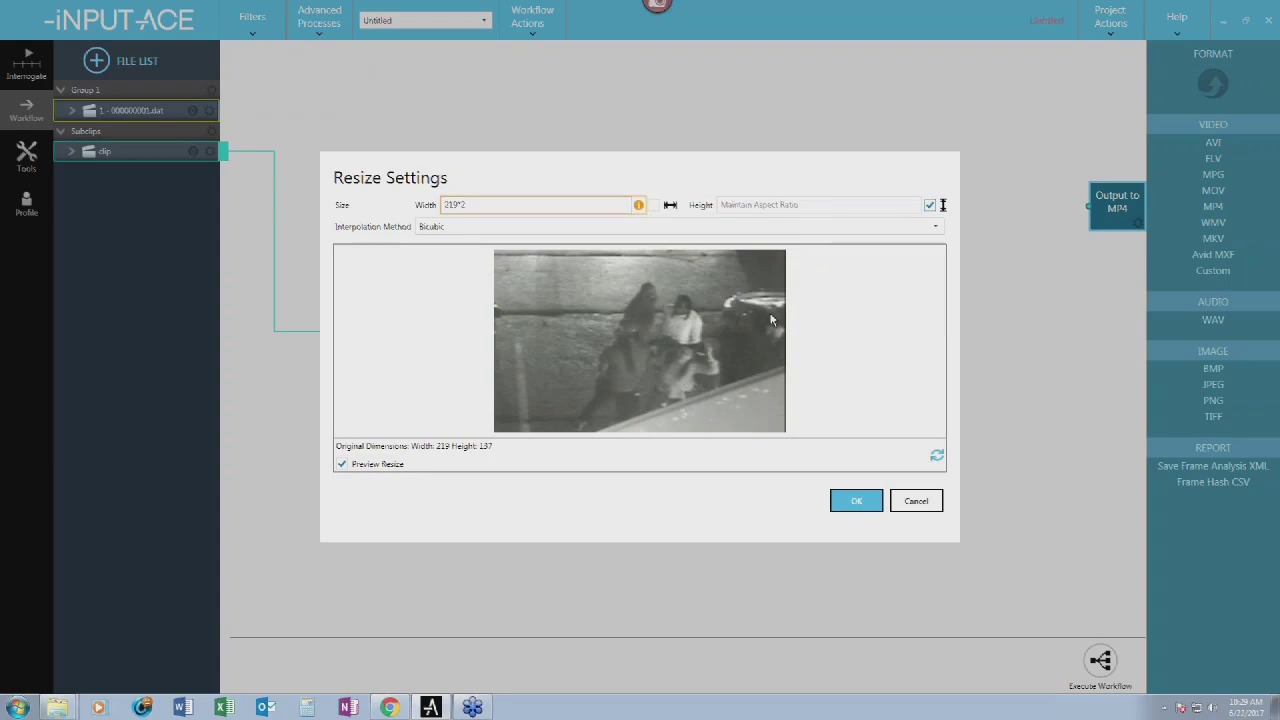
click(857, 500)
drag(784, 165, 344, 360)
click(597, 323)
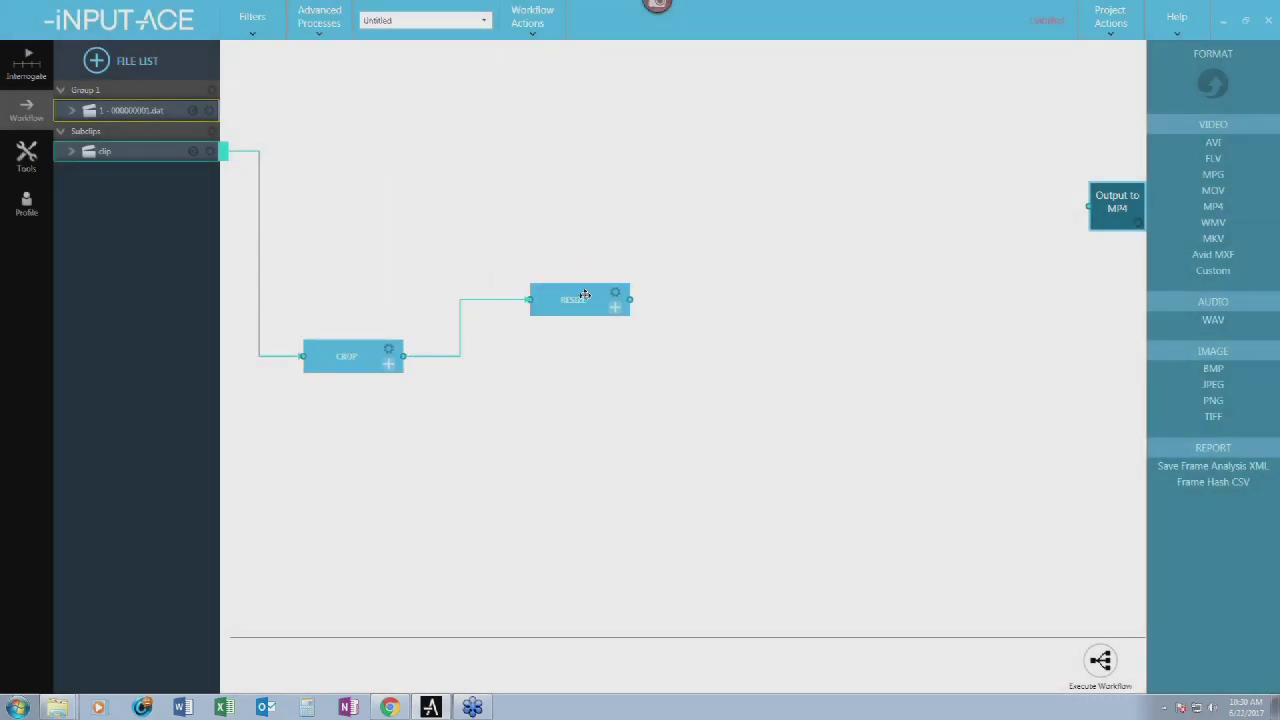
- Add a Levels Adjustment filter beyond the Resize filter and connect the Resize output to it
click(259, 22)
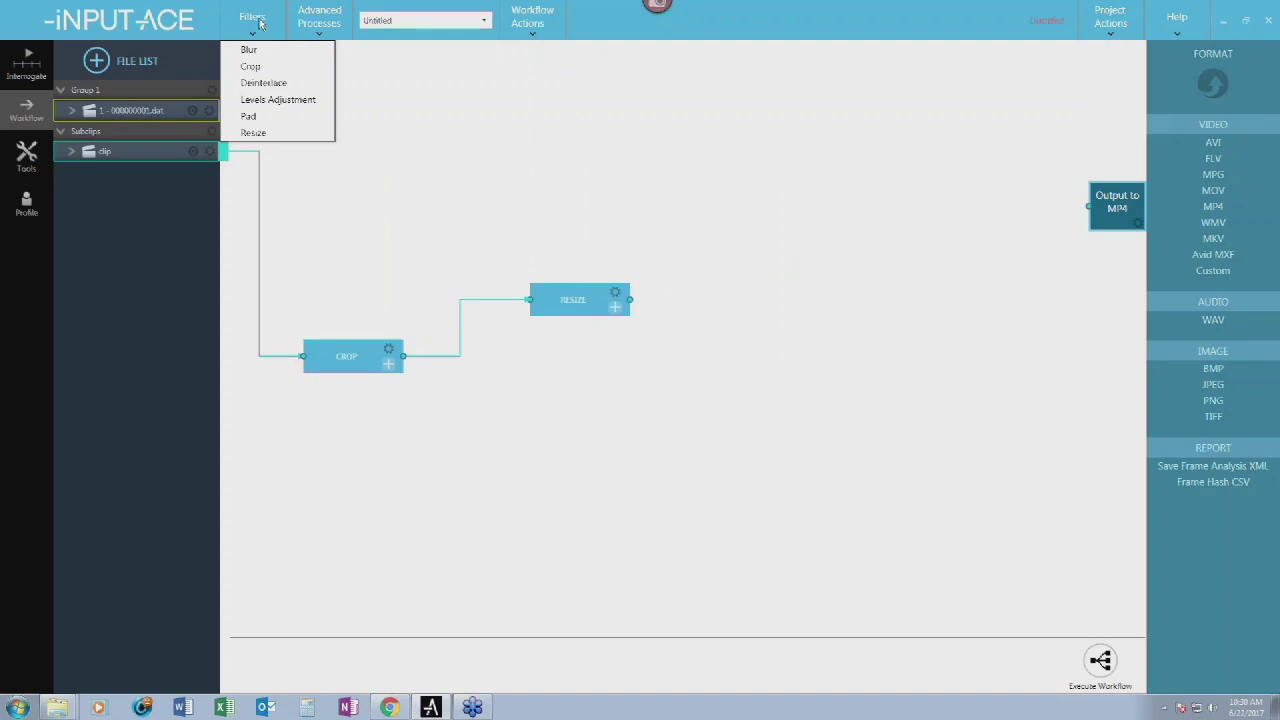
click(290, 99)
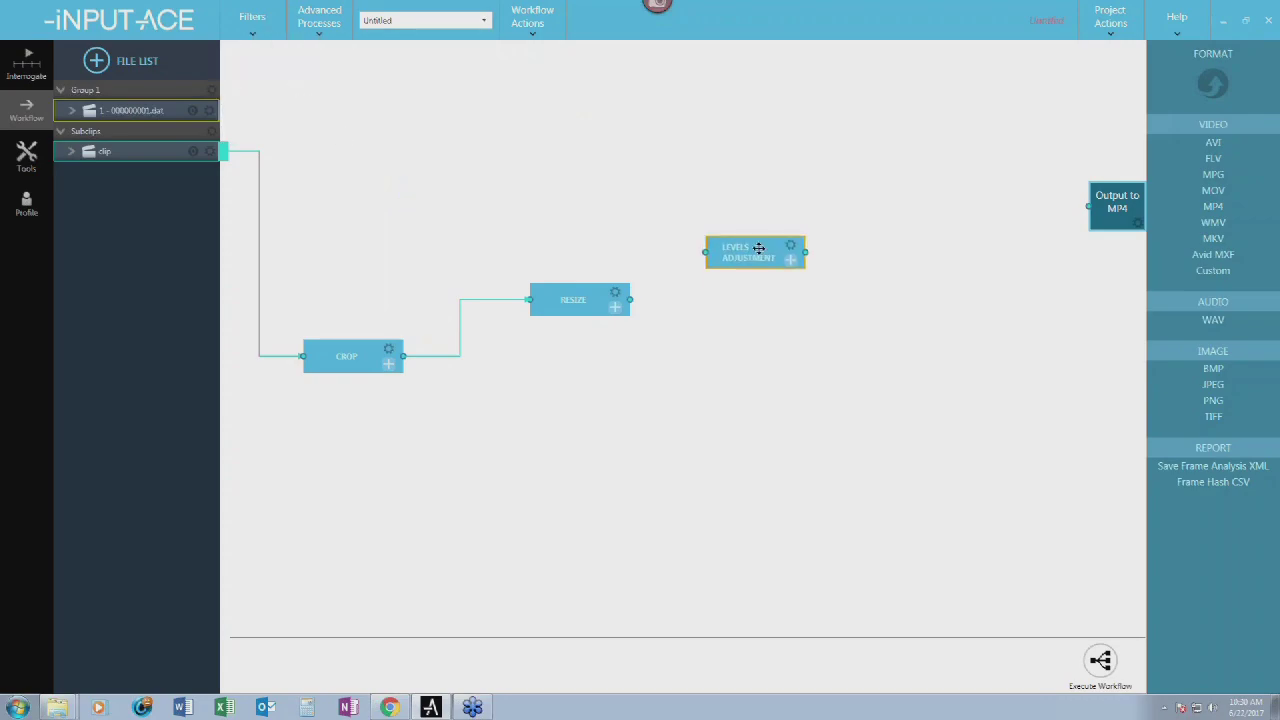
click(796, 257)
drag(630, 300, 742, 261)
- Set the Levels Adjustment range to about 57.4–130 and nudge the filter slightly on the canvas
click(828, 255)
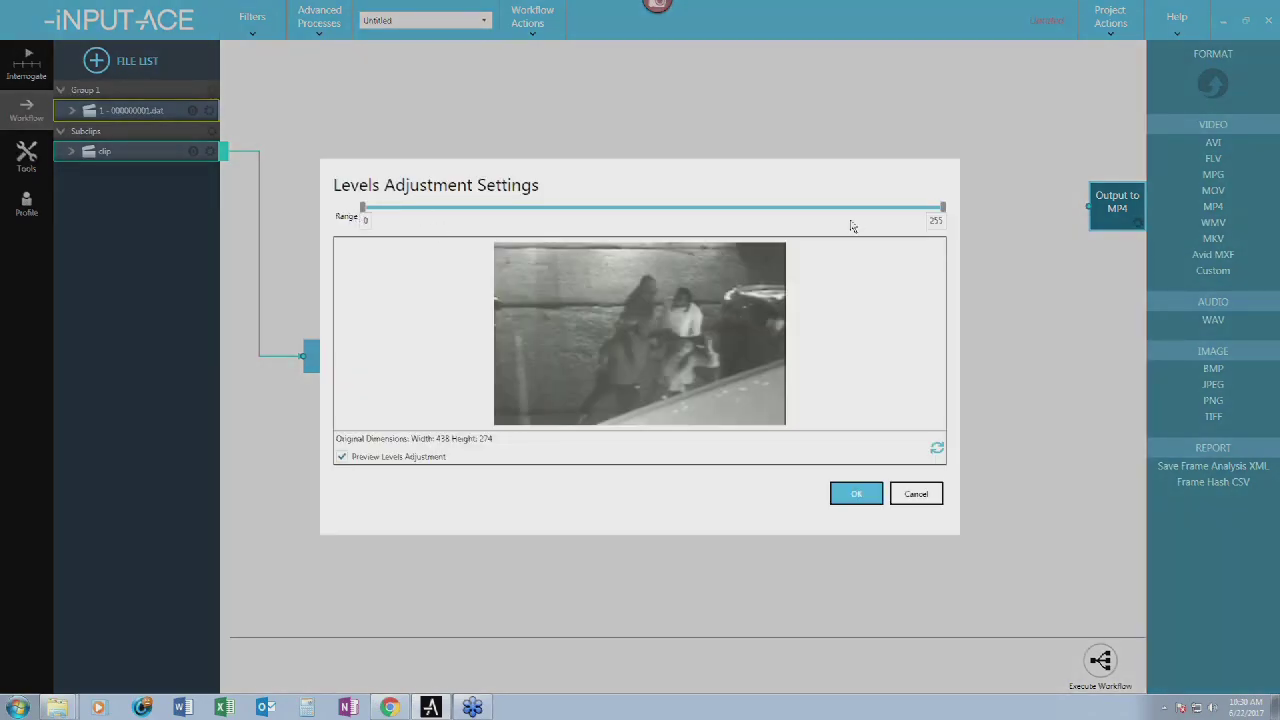
drag(364, 215, 487, 224)
drag(941, 208, 581, 214)
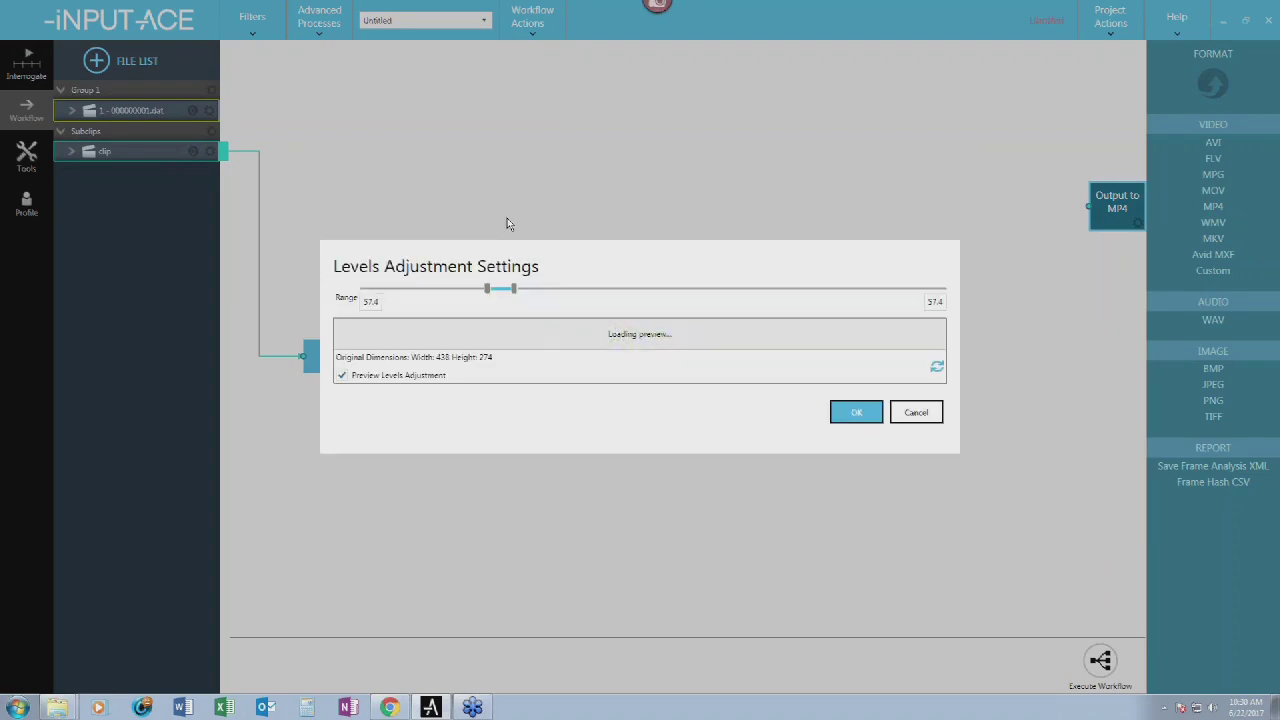
drag(591, 258, 671, 248)
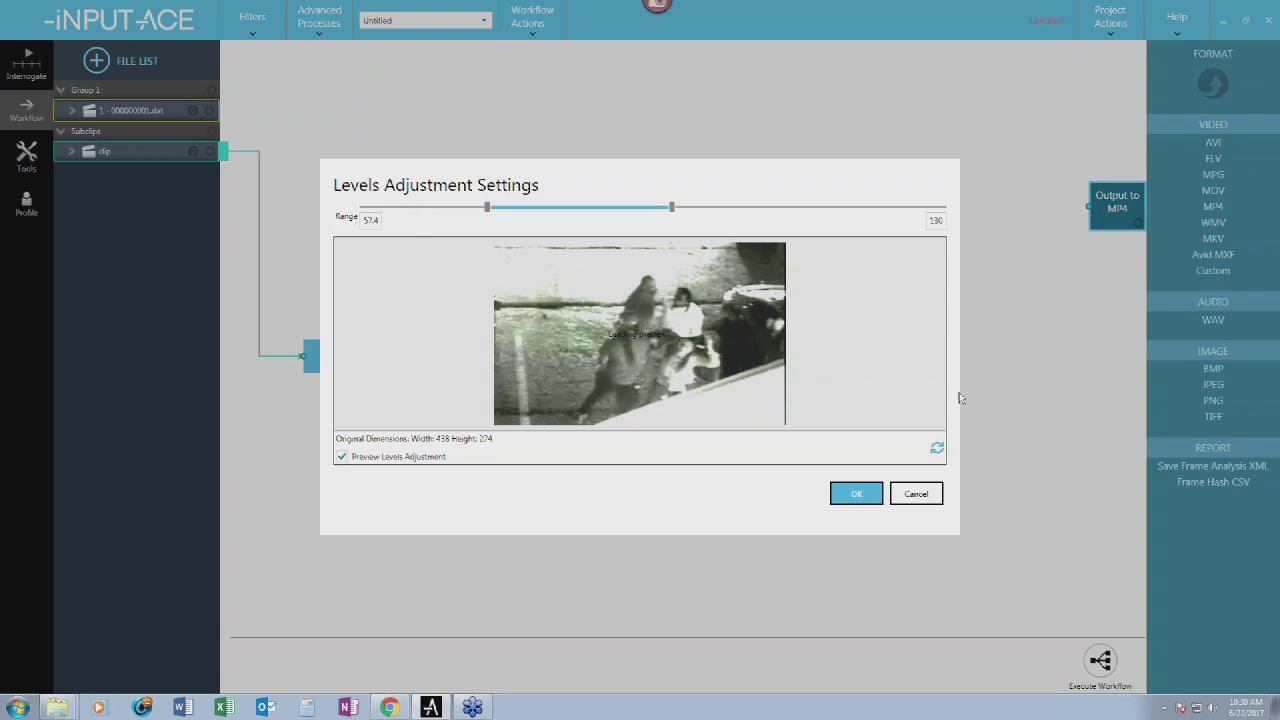
click(856, 493)
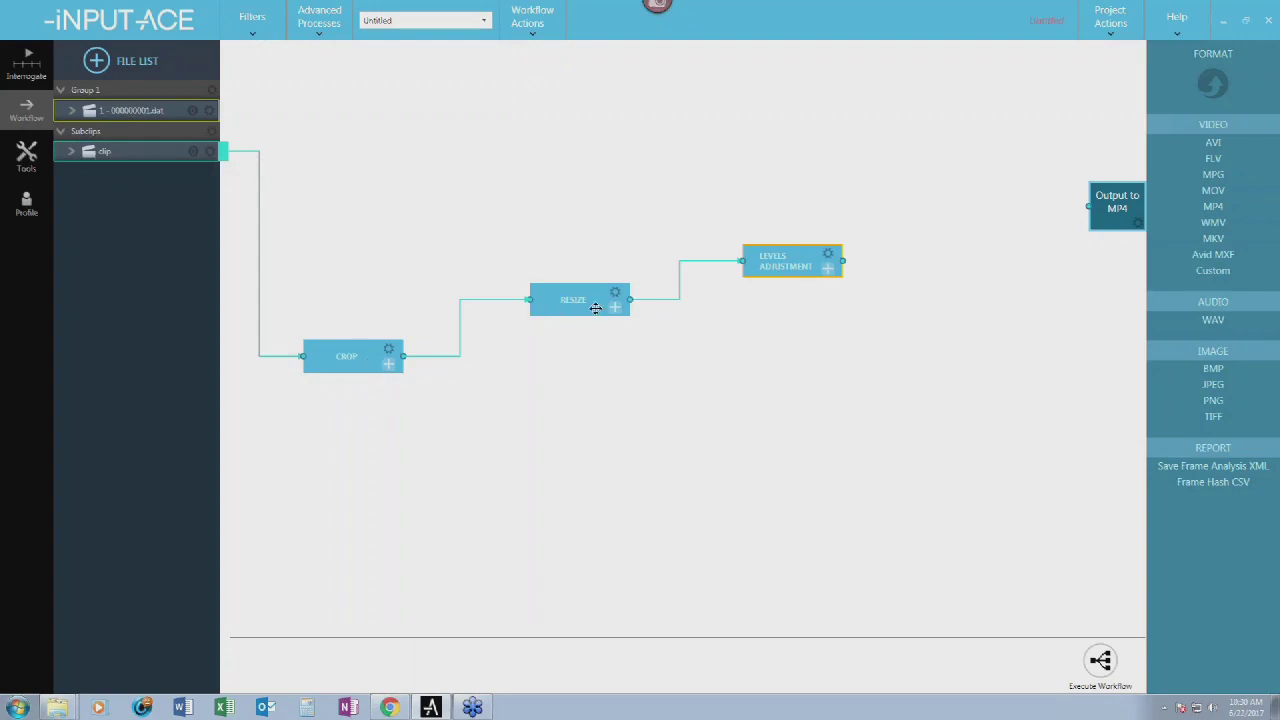
mouse_move(780, 256)
mouse_down()
mouse_move(786, 244)
mouse_move(781, 257)
mouse_up()
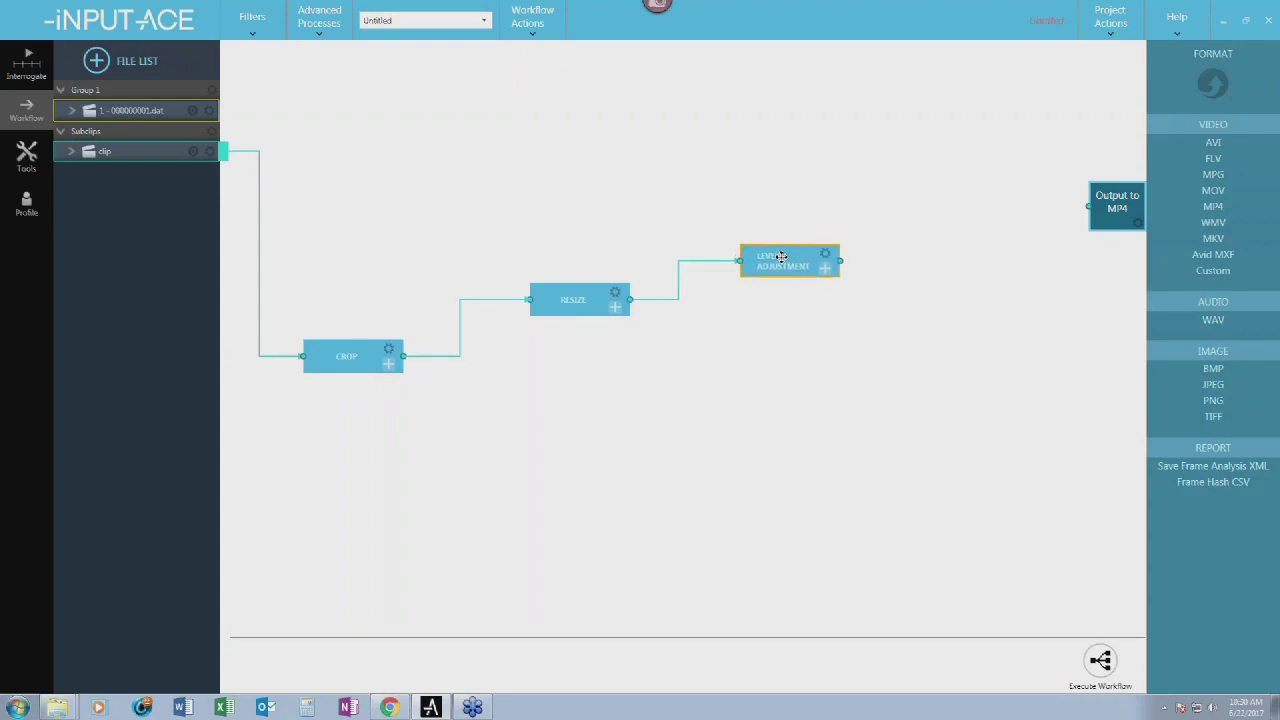
- Add a Canvas Editor, connect the original subclip and the Levels Adjustment output to it, and accept its 800 × 274 side-by-side layout
click(322, 32)
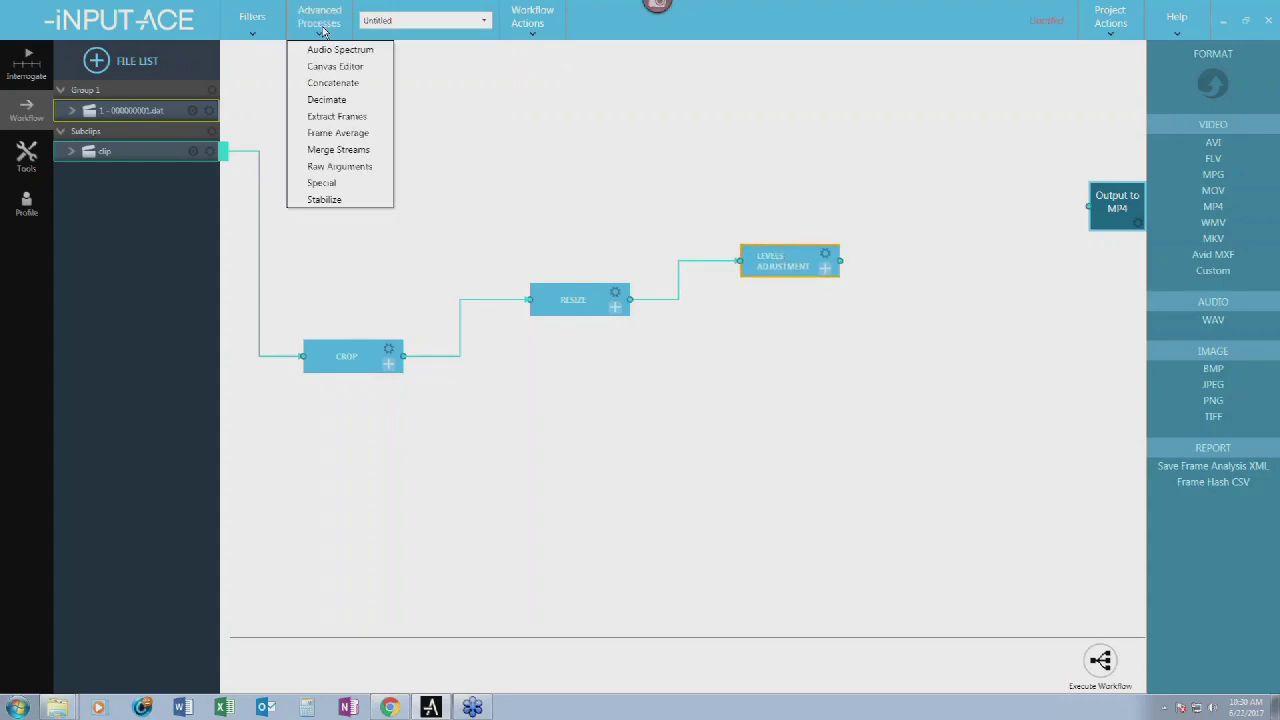
click(349, 63)
drag(447, 200, 756, 143)
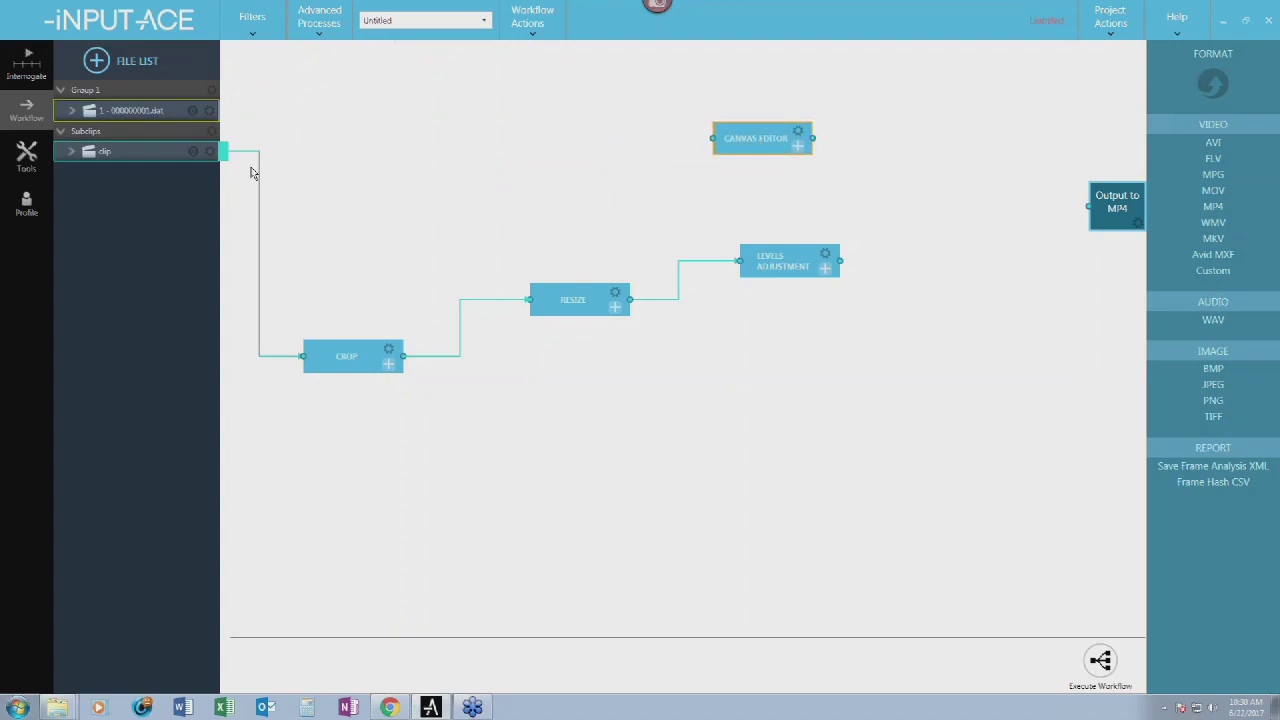
mouse_move(223, 151)
mouse_down()
mouse_move(669, 114)
mouse_move(714, 138)
mouse_move(924, 127)
mouse_up()
mouse_move(841, 260)
mouse_down()
mouse_move(843, 125)
mouse_move(969, 96)
mouse_up()
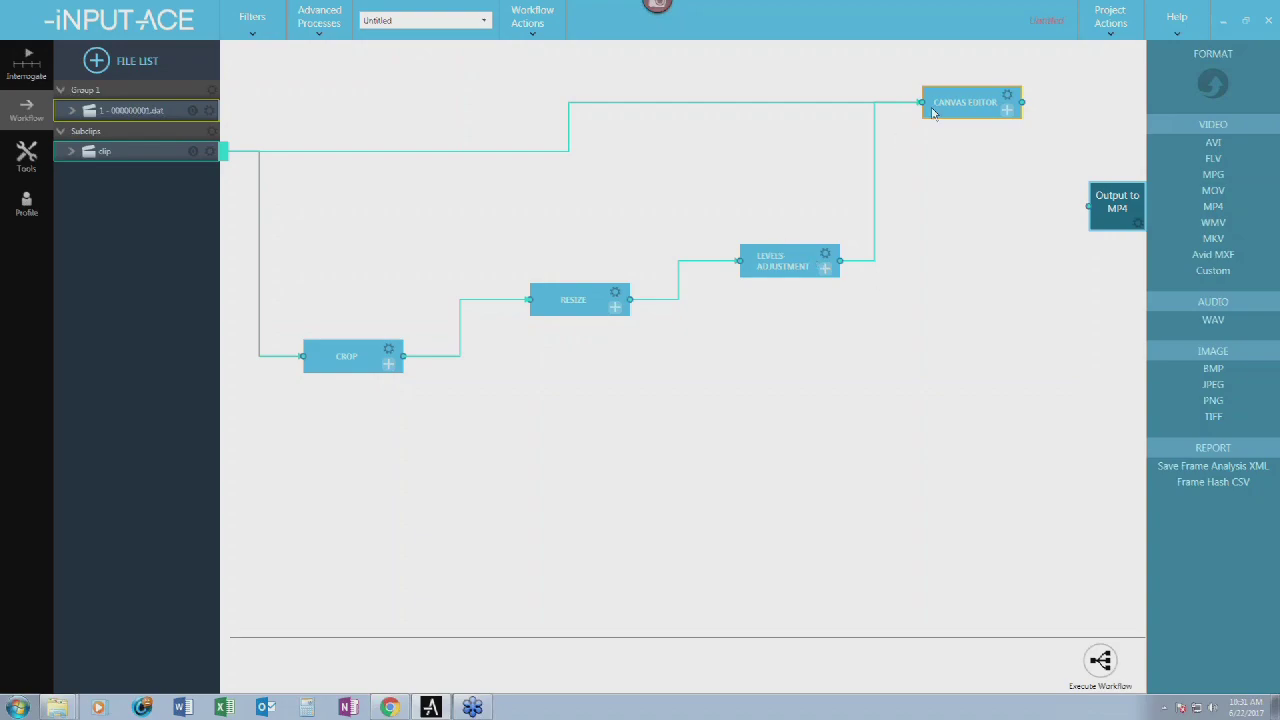
click(1007, 97)
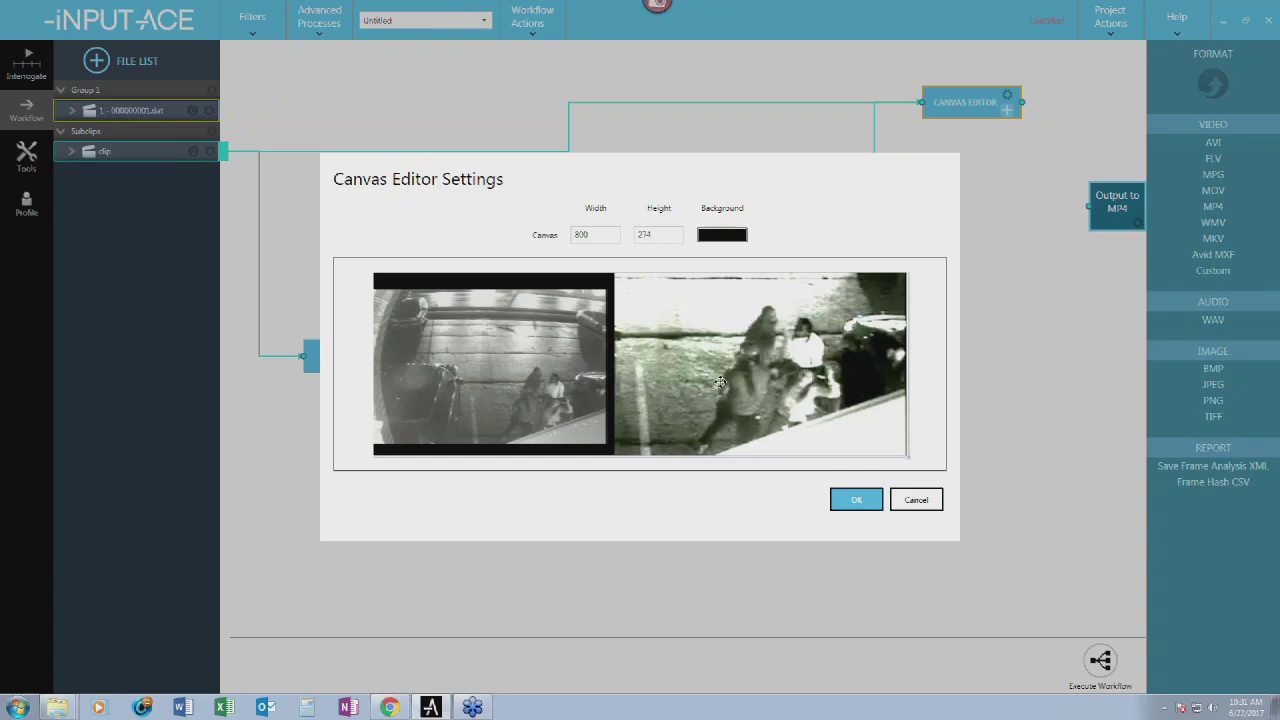
click(852, 499)
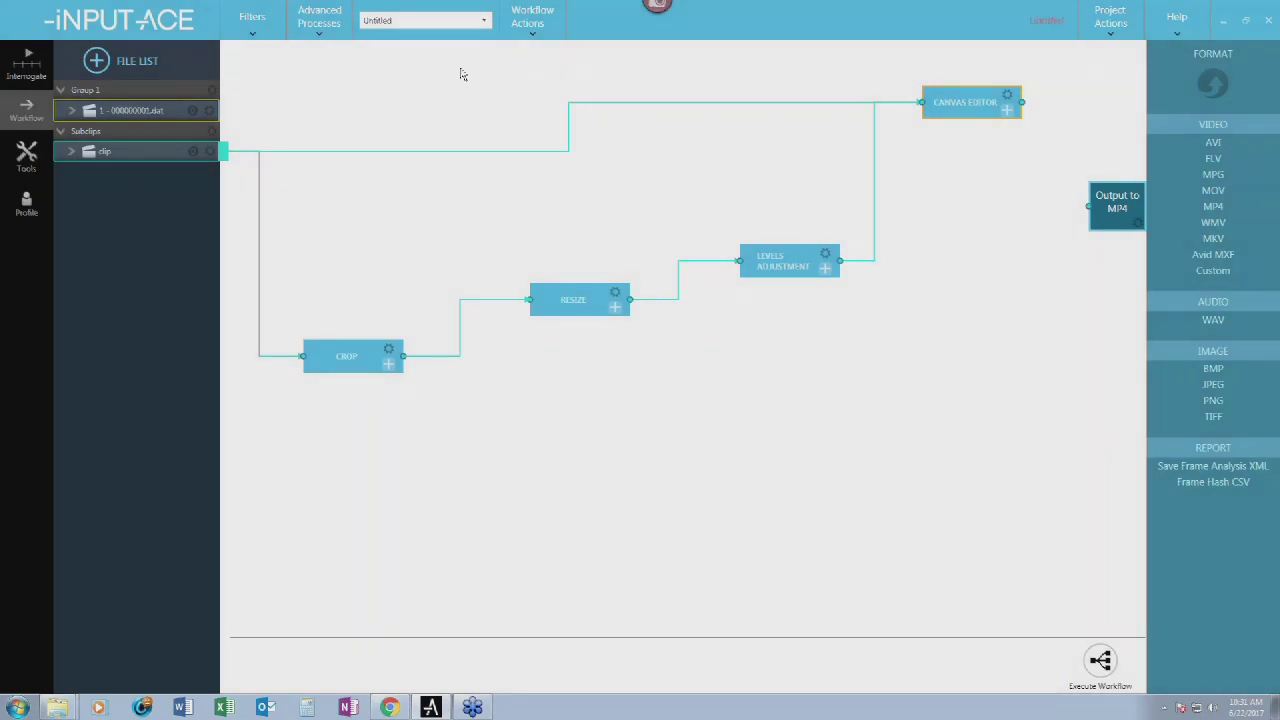
- Add a second Canvas Editor and place it in the empty area below the filter chain
click(321, 26)
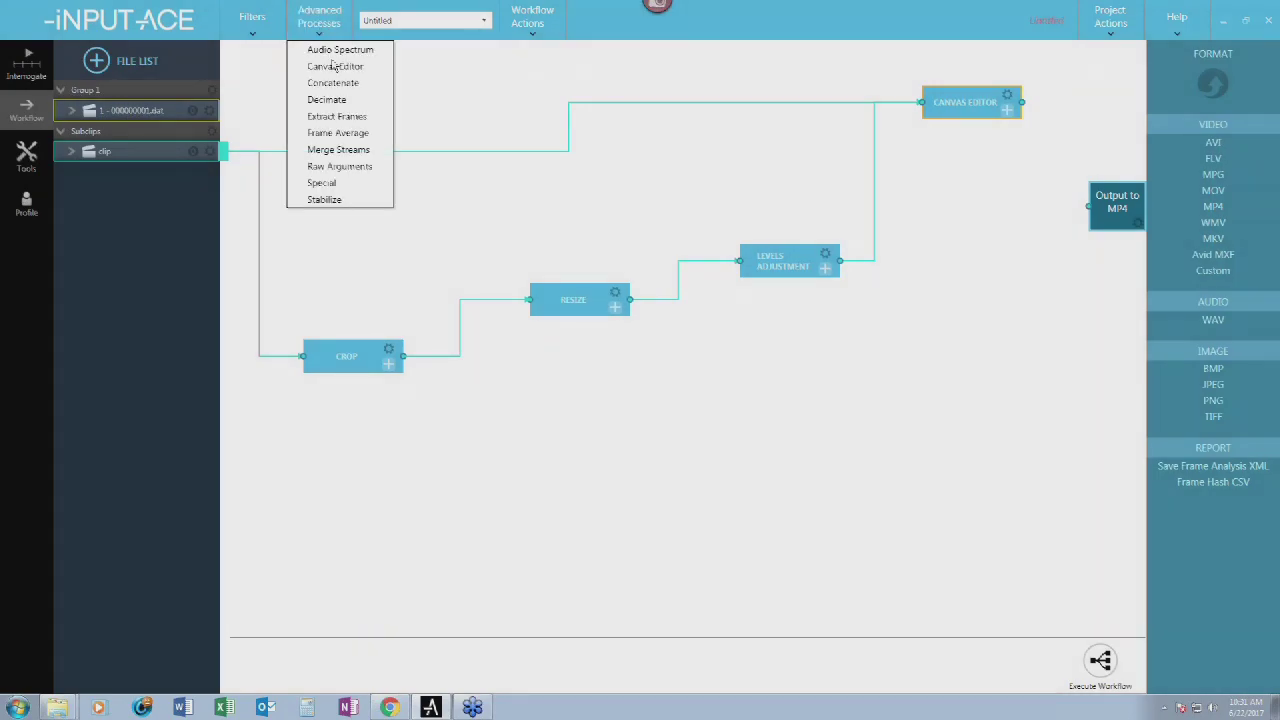
click(335, 64)
drag(449, 195, 541, 538)
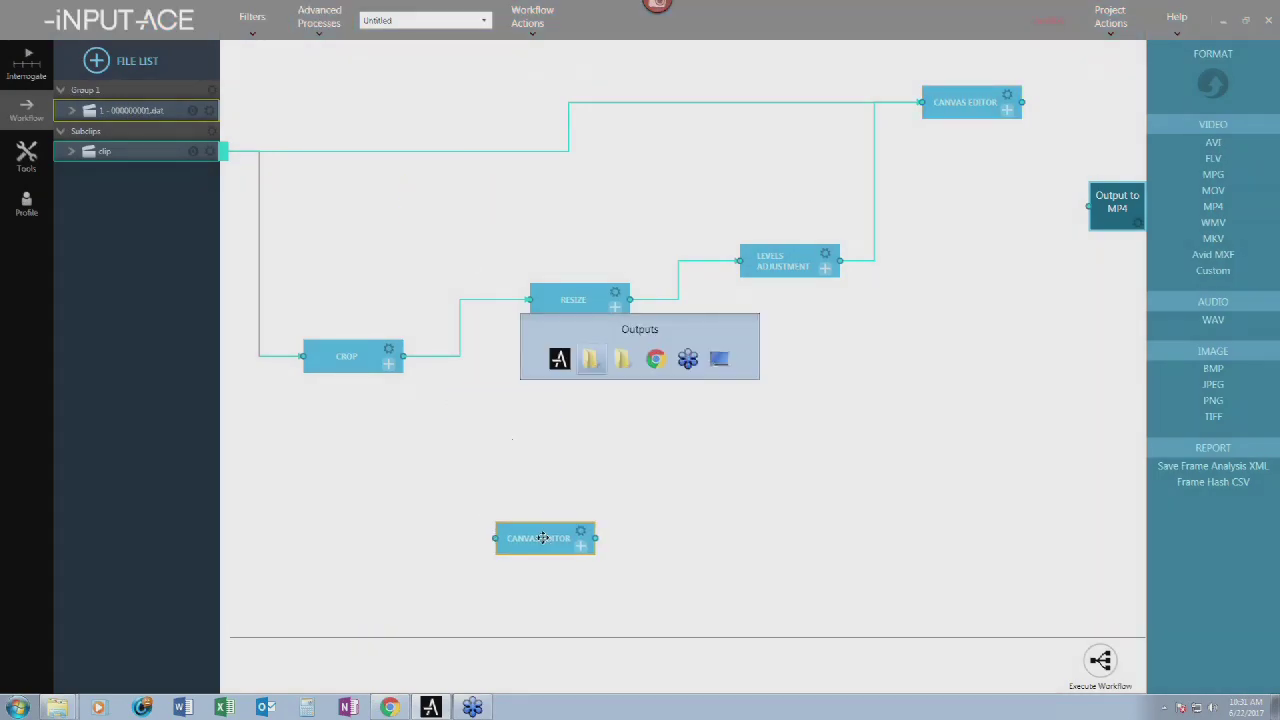
- Import 20140530_014000.irf from the Side by side folder into the file list and expand its video streams
key(alt+Tab)
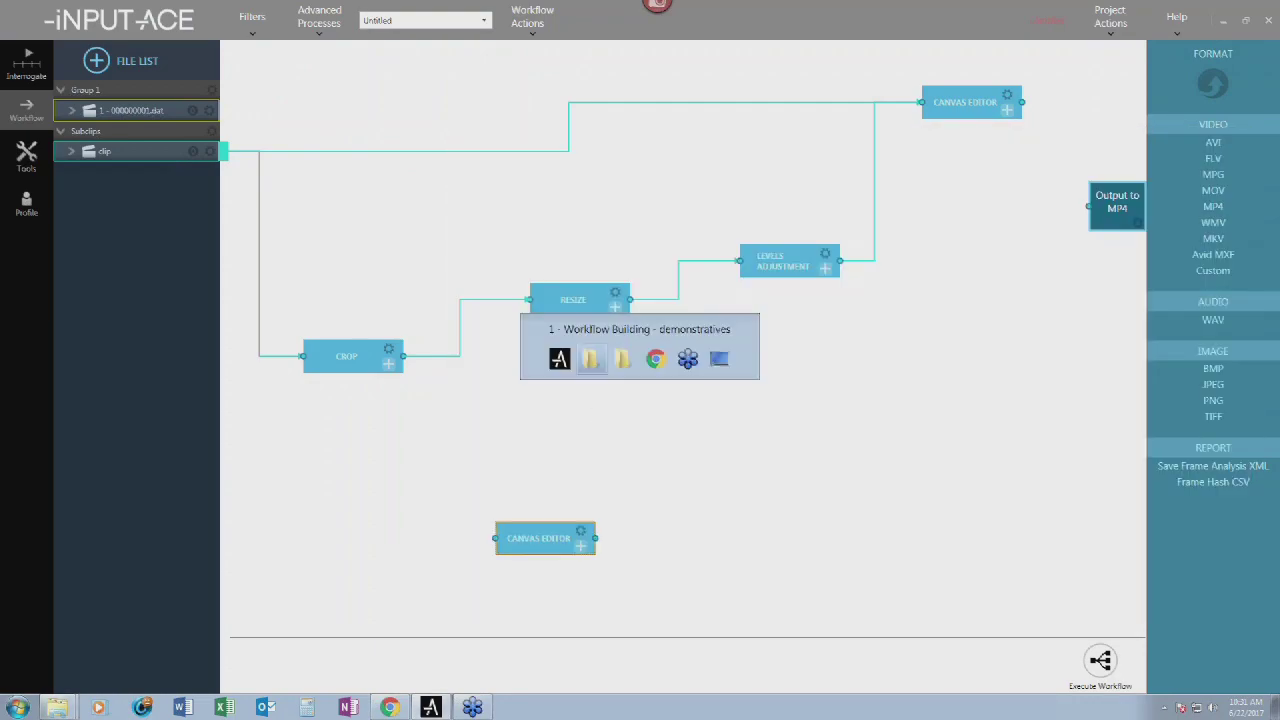
double_click(548, 220)
click(610, 224)
drag(600, 220, 127, 212)
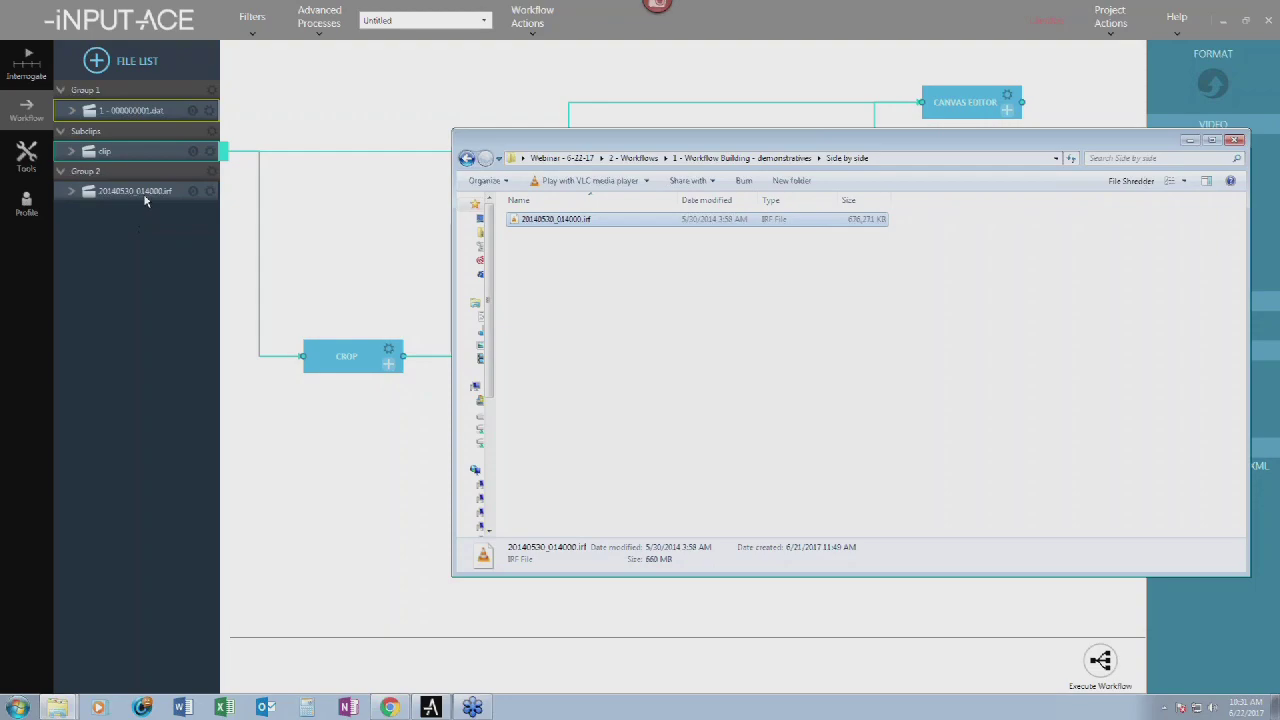
click(72, 197)
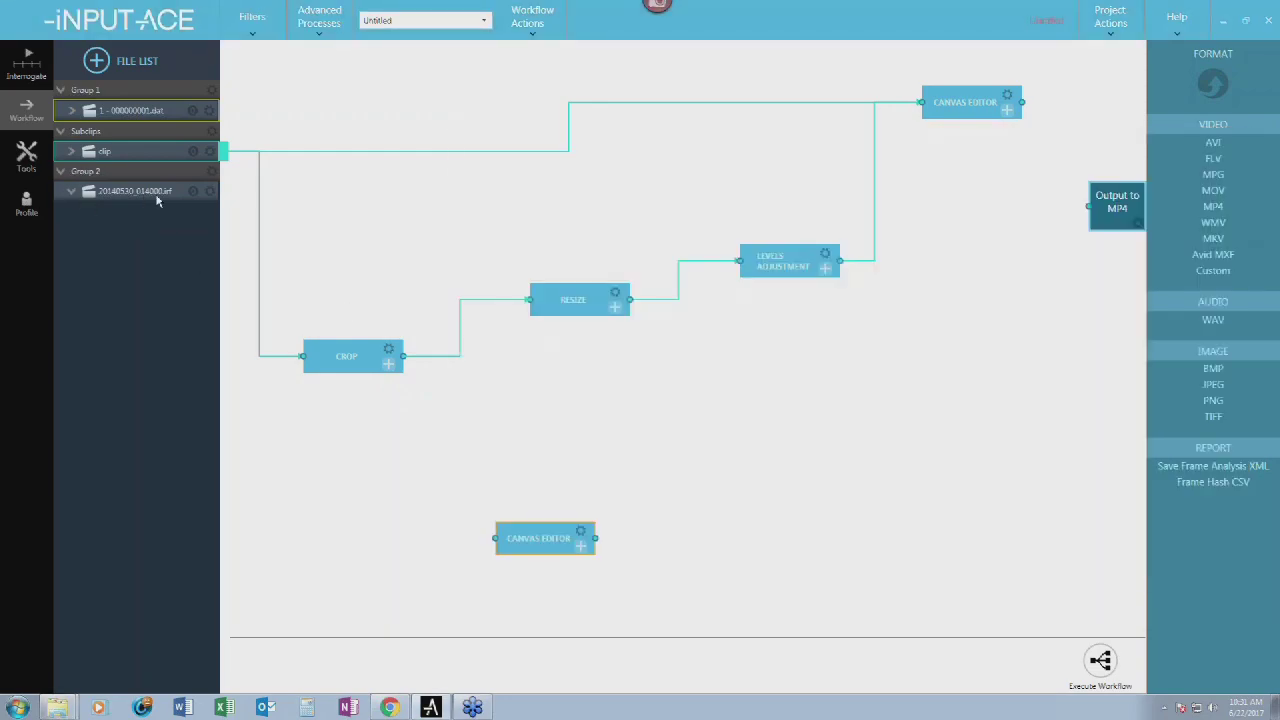
click(107, 196)
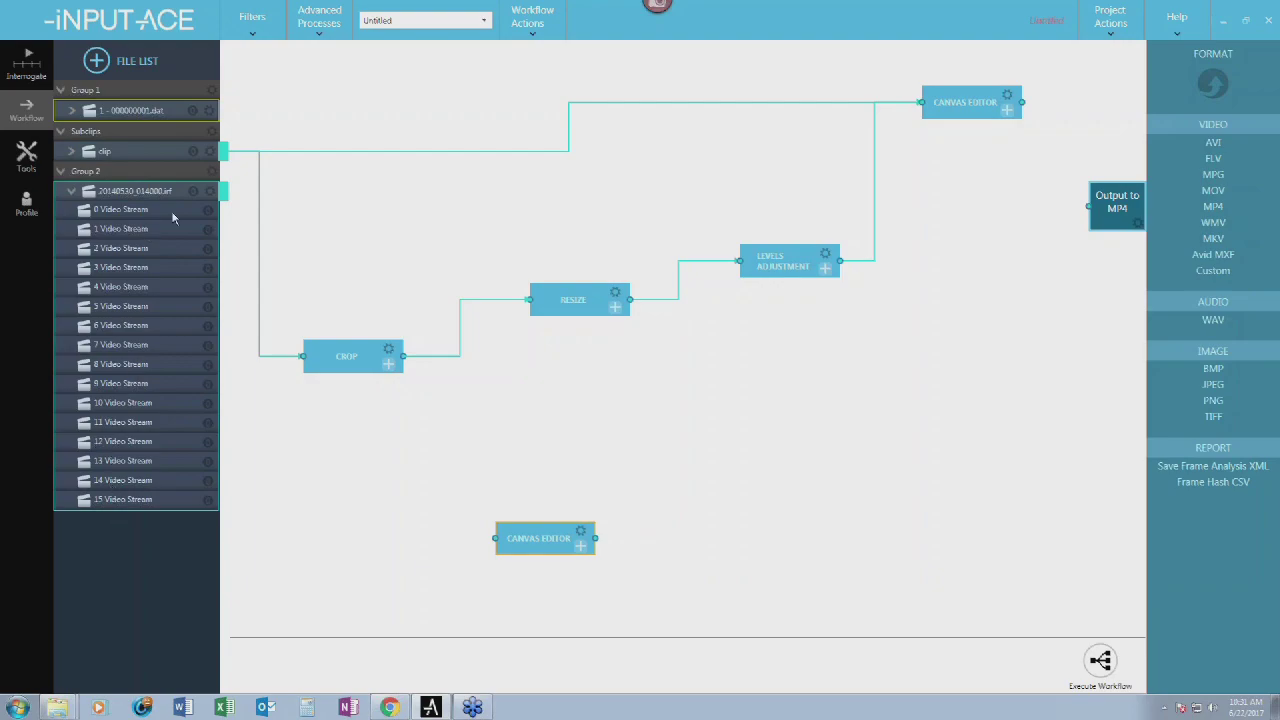
- Make room among the Crop and lower Canvas Editor nodes, add a new Resize filter, and connect 0 Video Stream to it
drag(342, 357, 393, 241)
drag(538, 533, 476, 481)
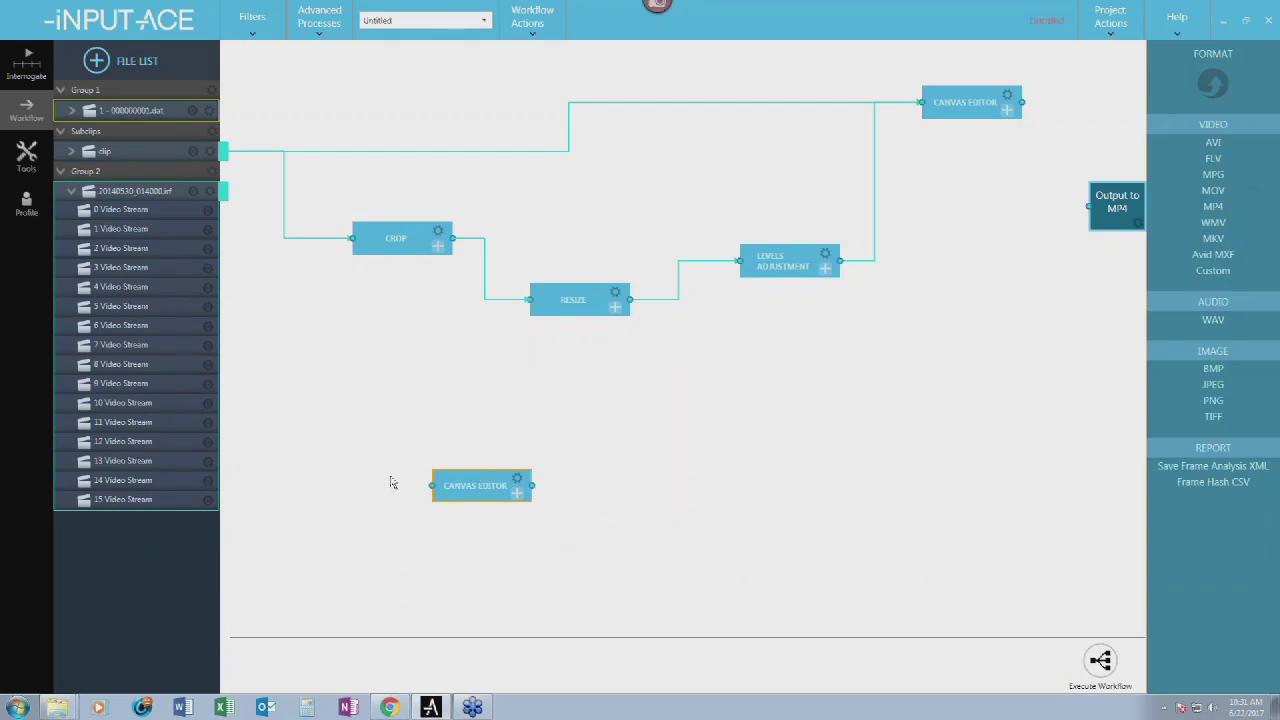
click(256, 24)
drag(252, 130, 340, 386)
click(157, 209)
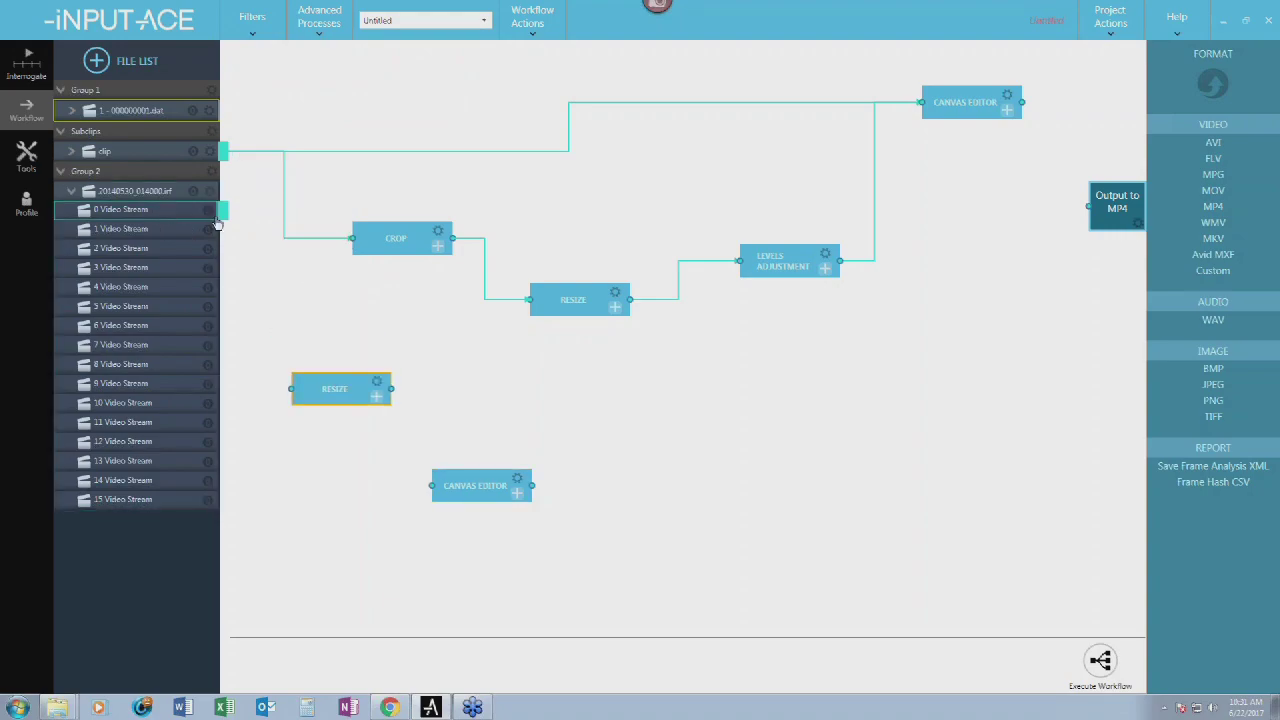
drag(218, 210, 290, 388)
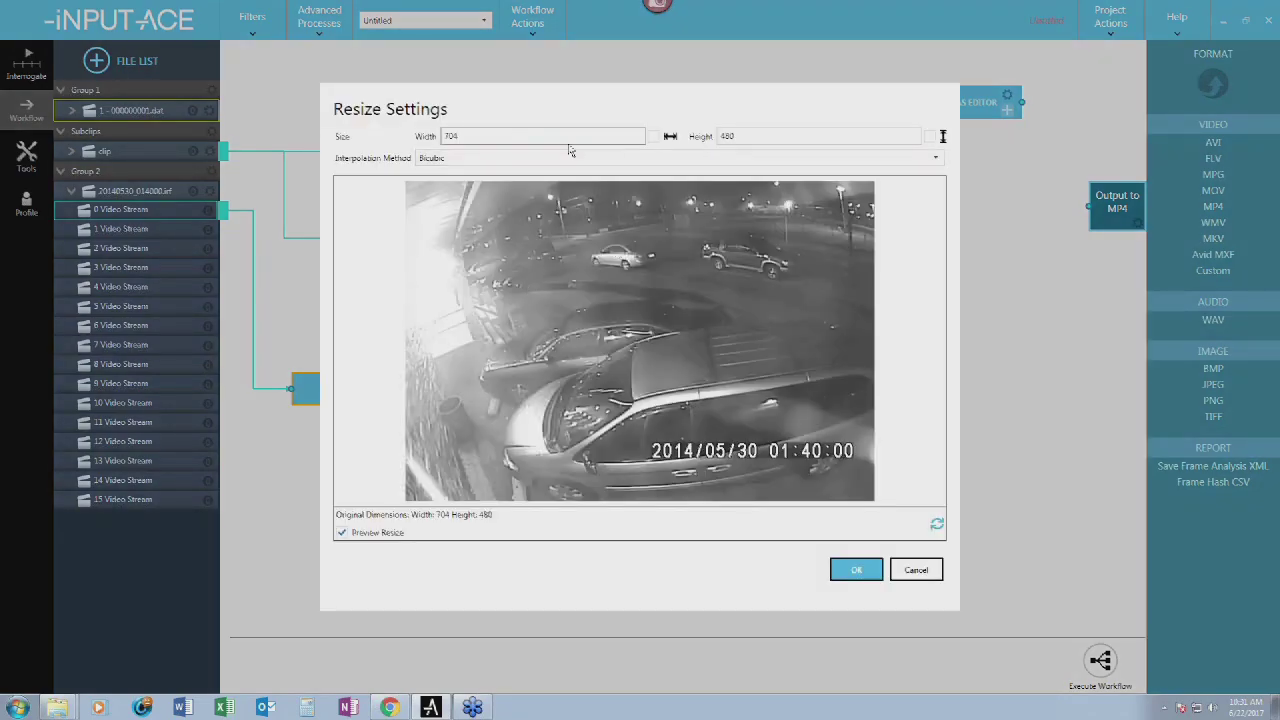
- Set the new Resize filter's width to 704/2 with the height maintaining the aspect ratio
double_click(528, 136)
click(472, 138)
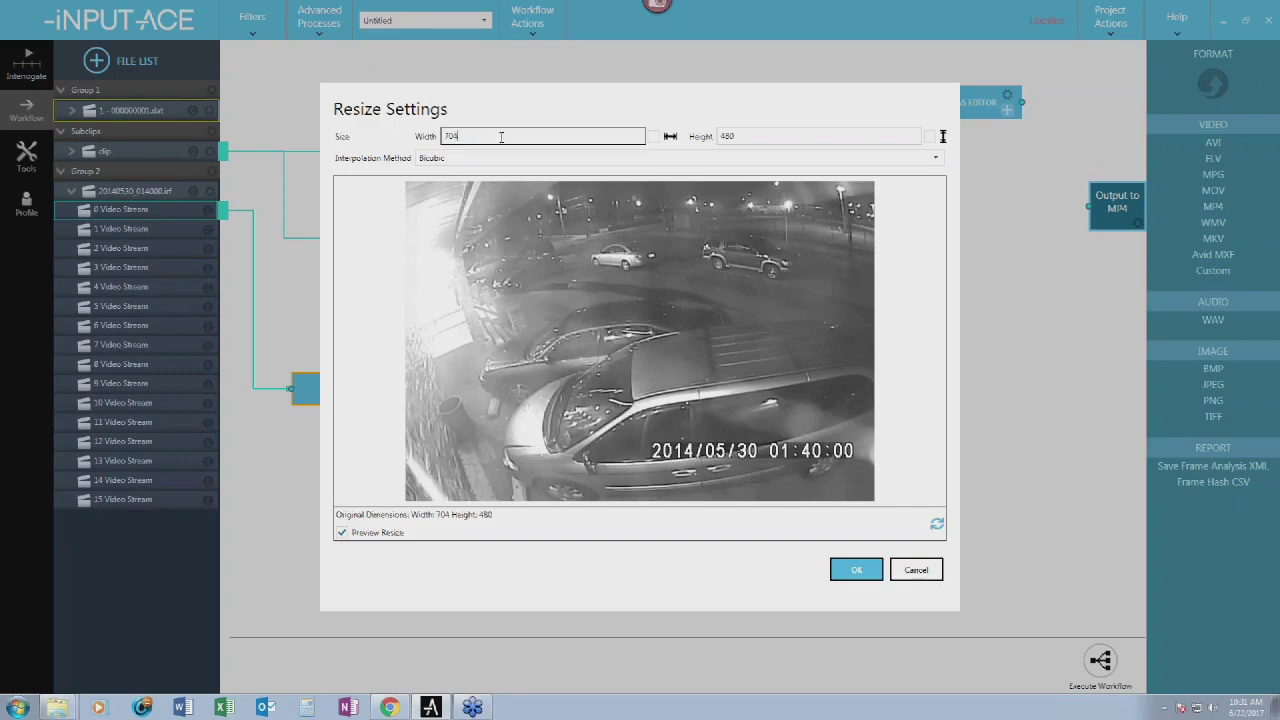
text(/2)
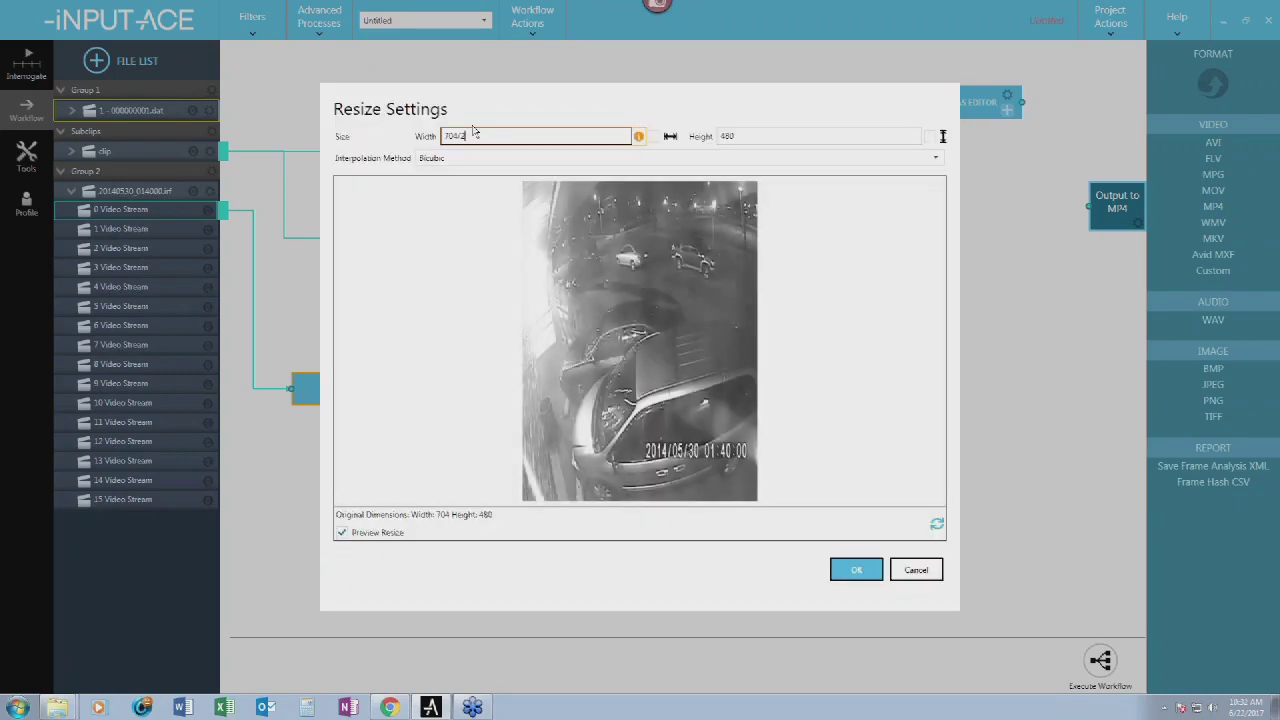
click(930, 138)
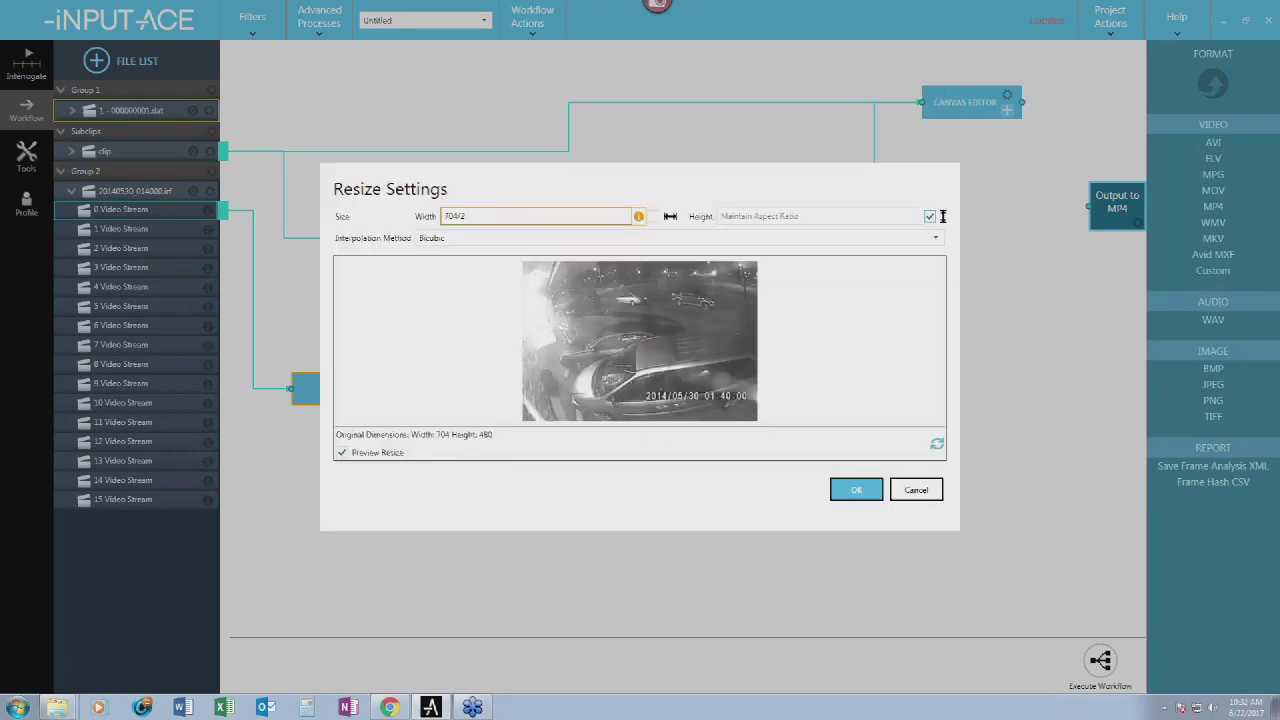
click(853, 490)
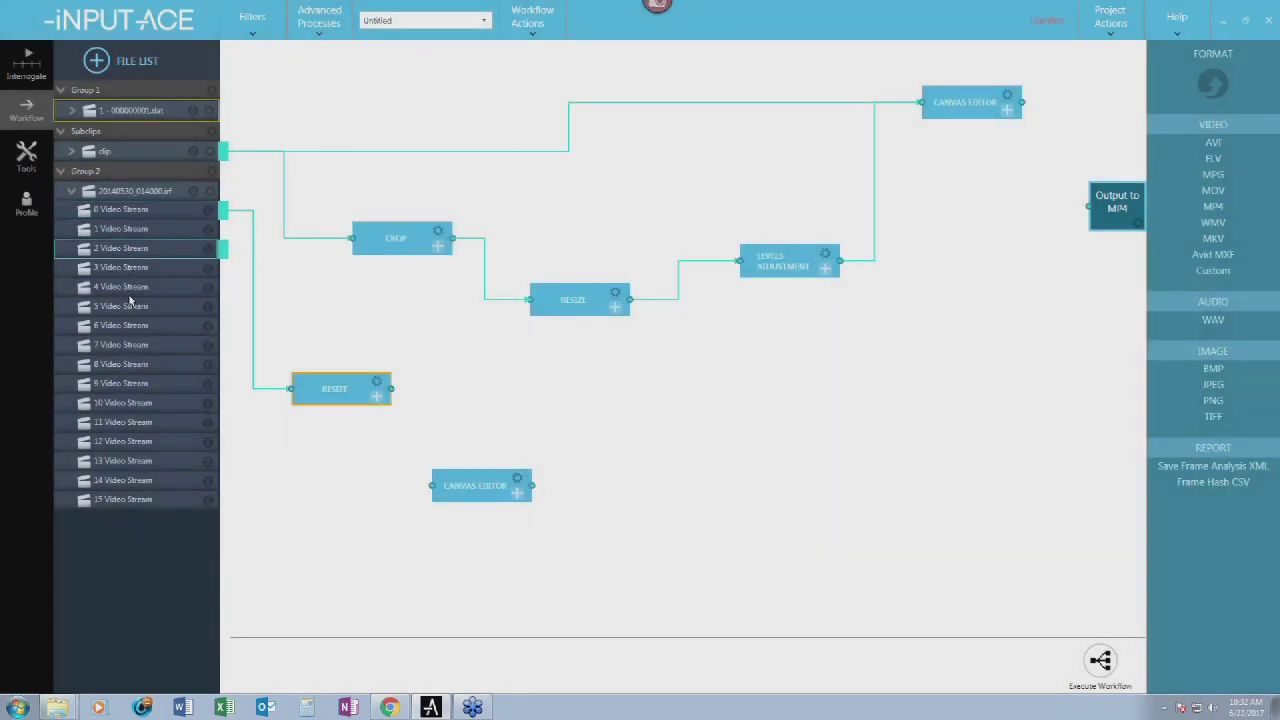
- Select video streams 2, 5, 8, 10, 13 and 15 and connect them to the lower Resize filter
click(129, 303)
click(140, 366)
click(150, 405)
click(157, 462)
click(165, 497)
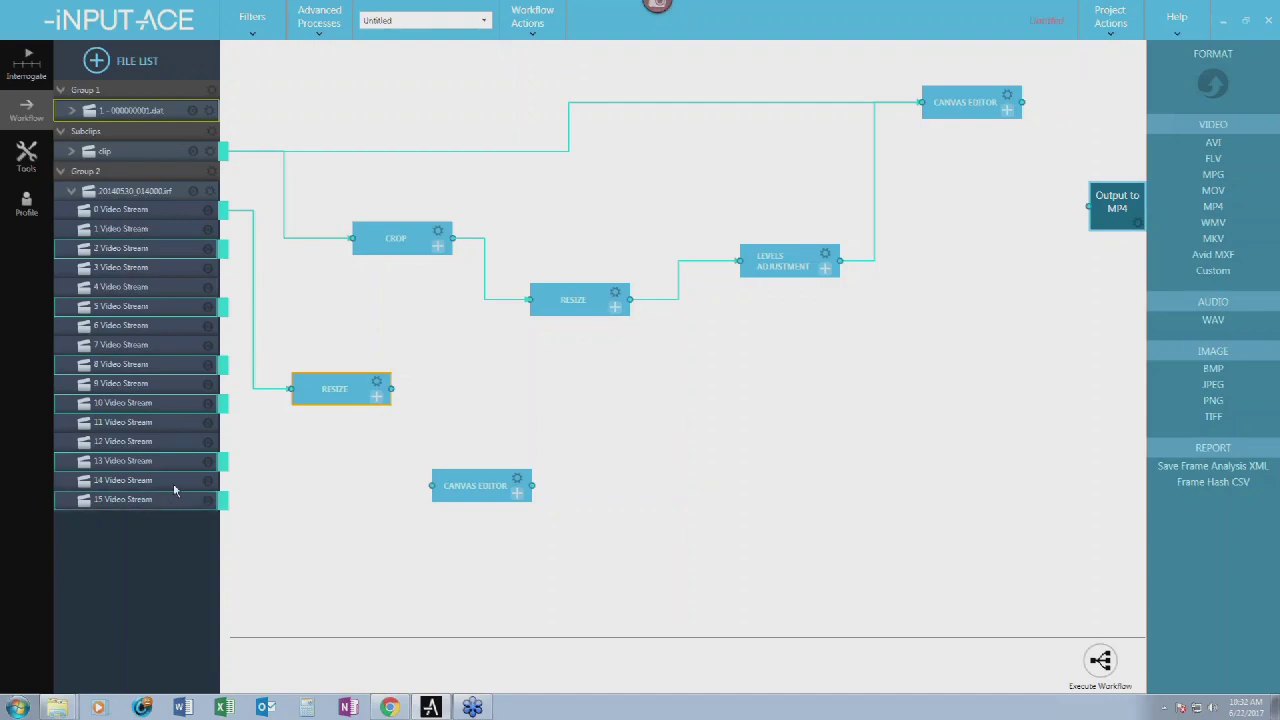
drag(231, 408, 290, 388)
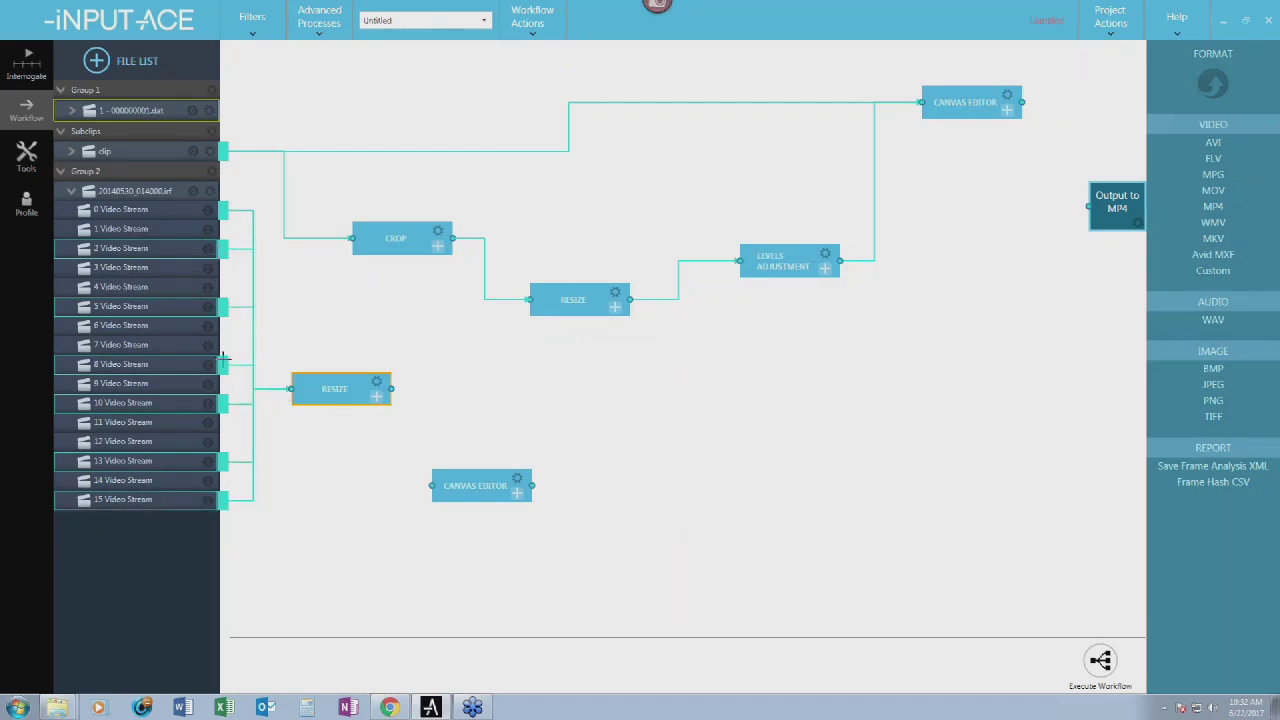
- Connect video streams 7 and 11 to the lower Resize filter as well
click(147, 423)
click(151, 366)
click(150, 332)
click(151, 344)
ctrl+click(161, 365)
drag(220, 344, 382, 390)
click(152, 328)
ctrl+click(141, 270)
ctrl+click(150, 386)
ctrl+click(163, 426)
click(128, 344)
- Connect the lower Resize filter to the lower Canvas Editor and swap the security guard view with the central parking lot view
drag(376, 383, 432, 486)
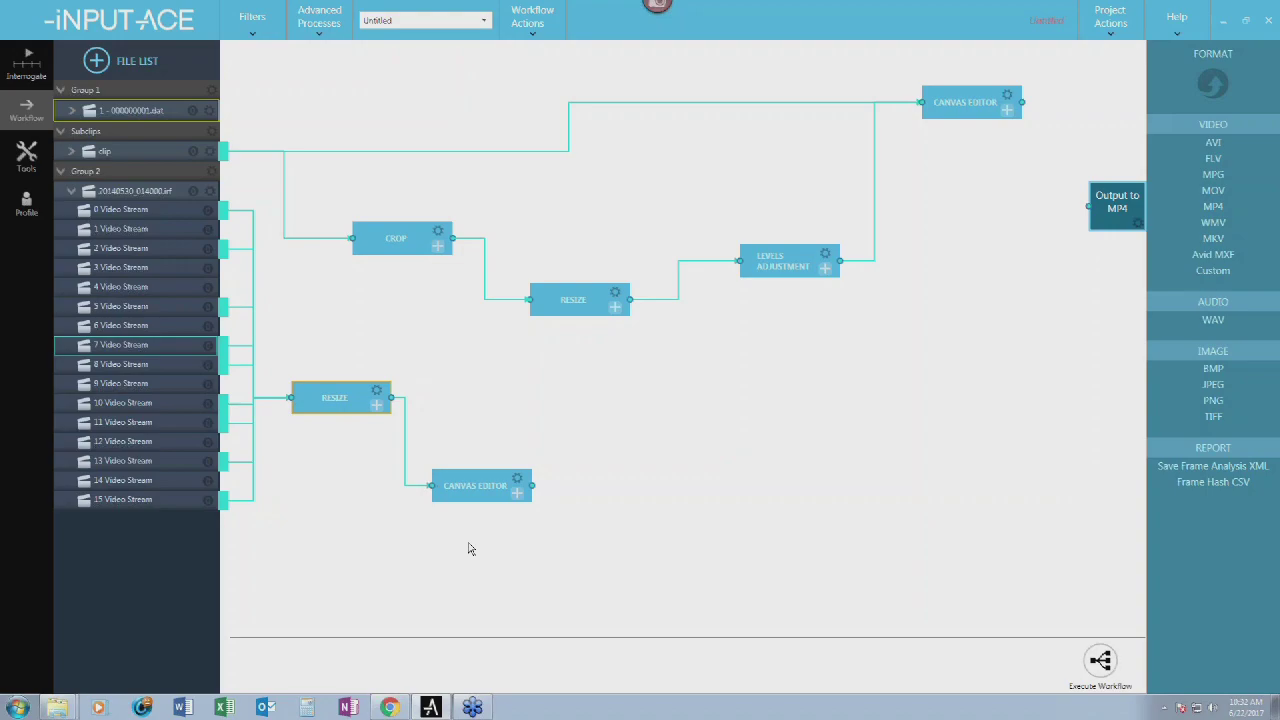
click(516, 479)
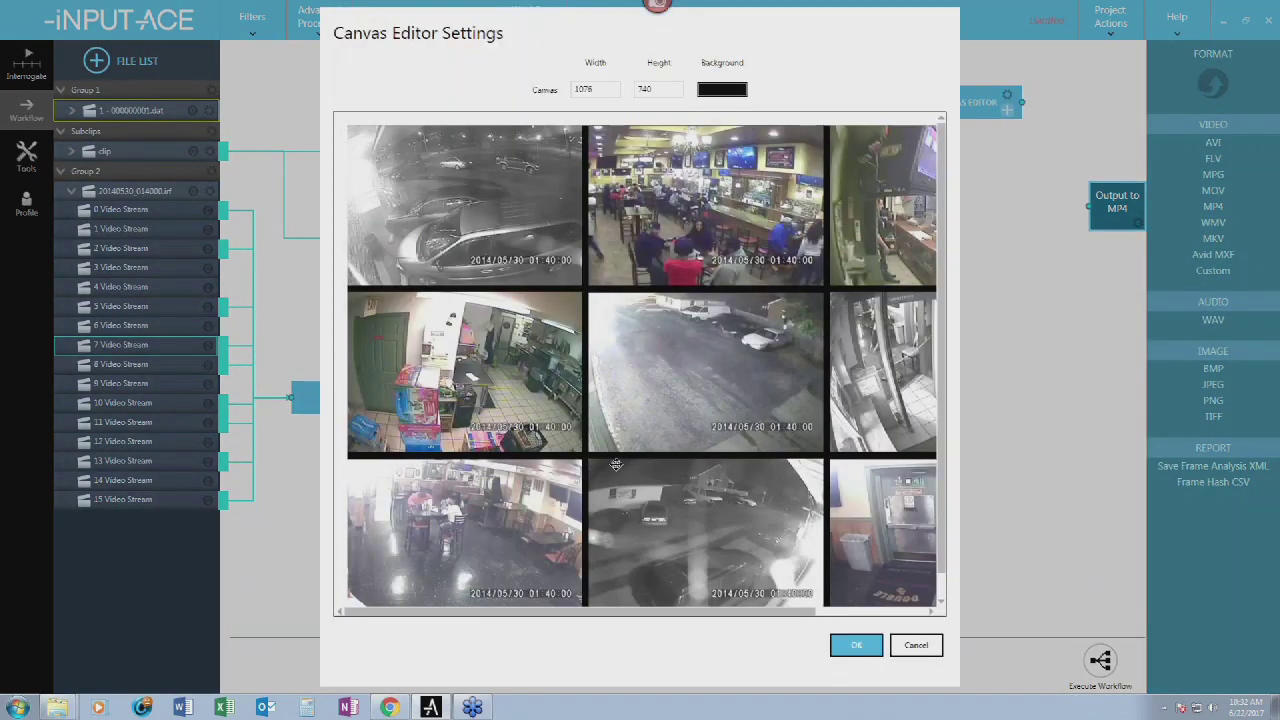
drag(591, 614, 660, 622)
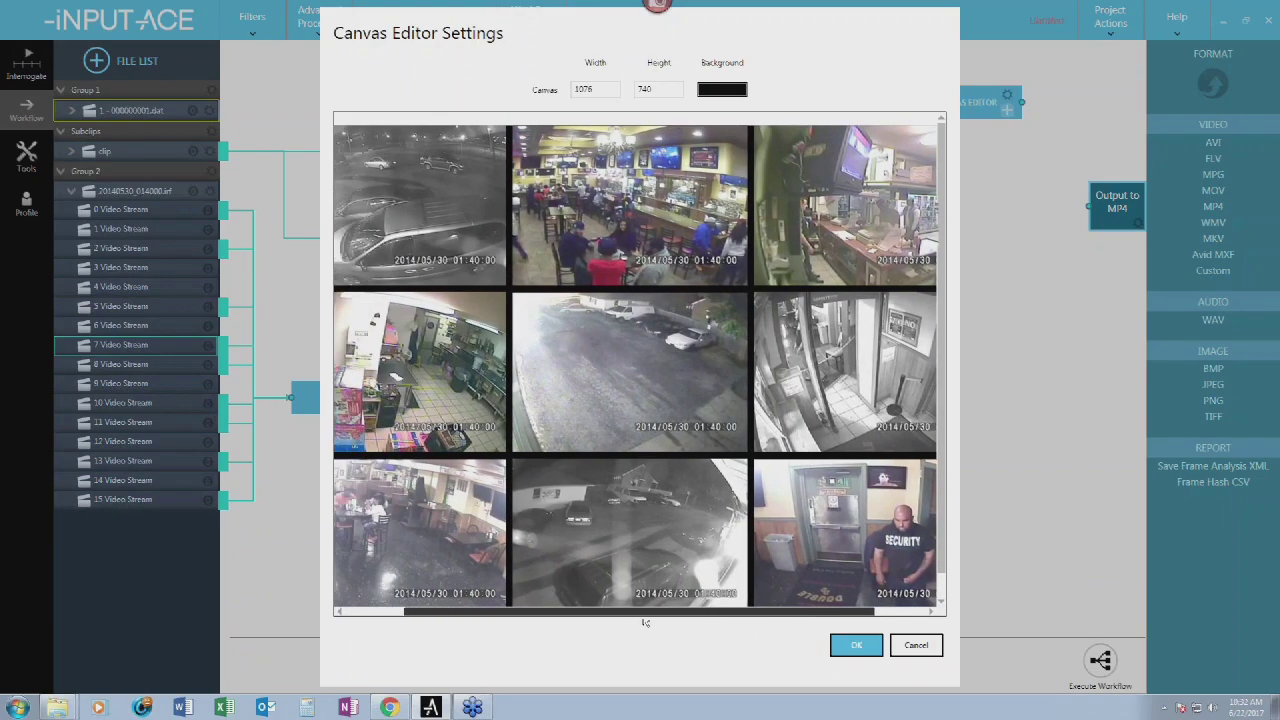
mouse_move(645, 614)
mouse_down()
mouse_move(587, 614)
mouse_move(634, 626)
mouse_up()
drag(765, 505, 528, 350)
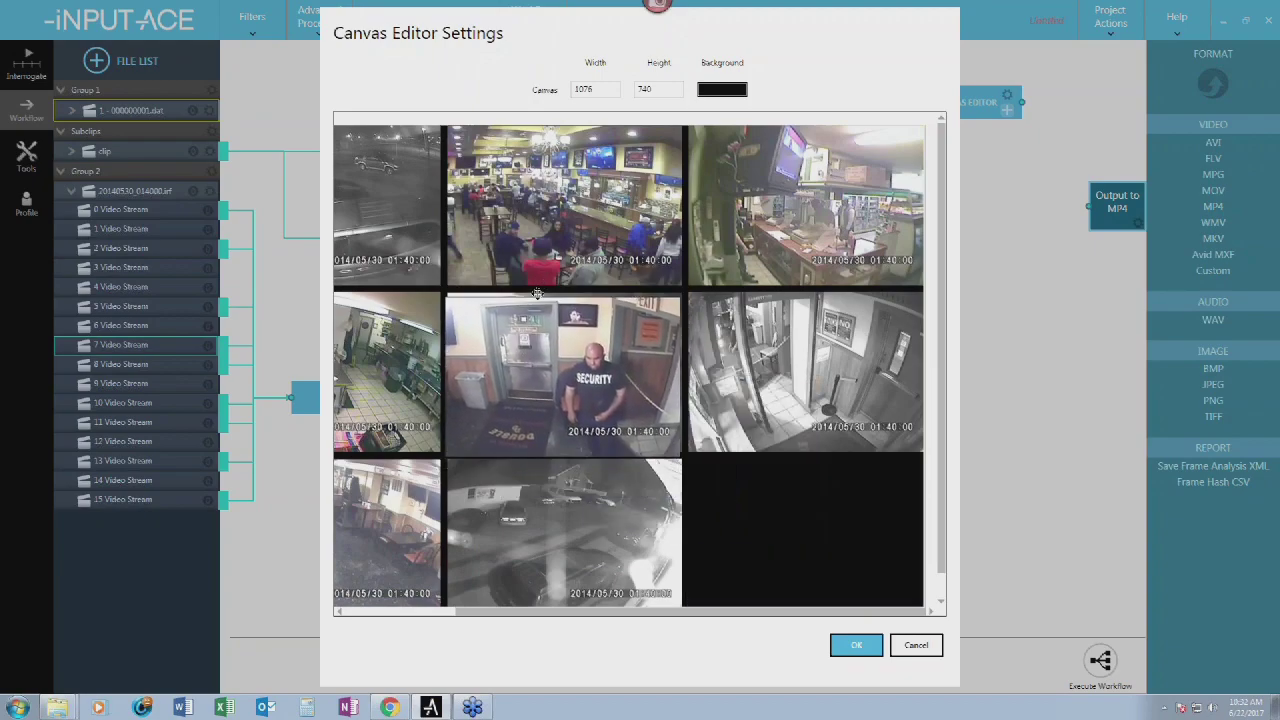
drag(563, 354, 566, 351)
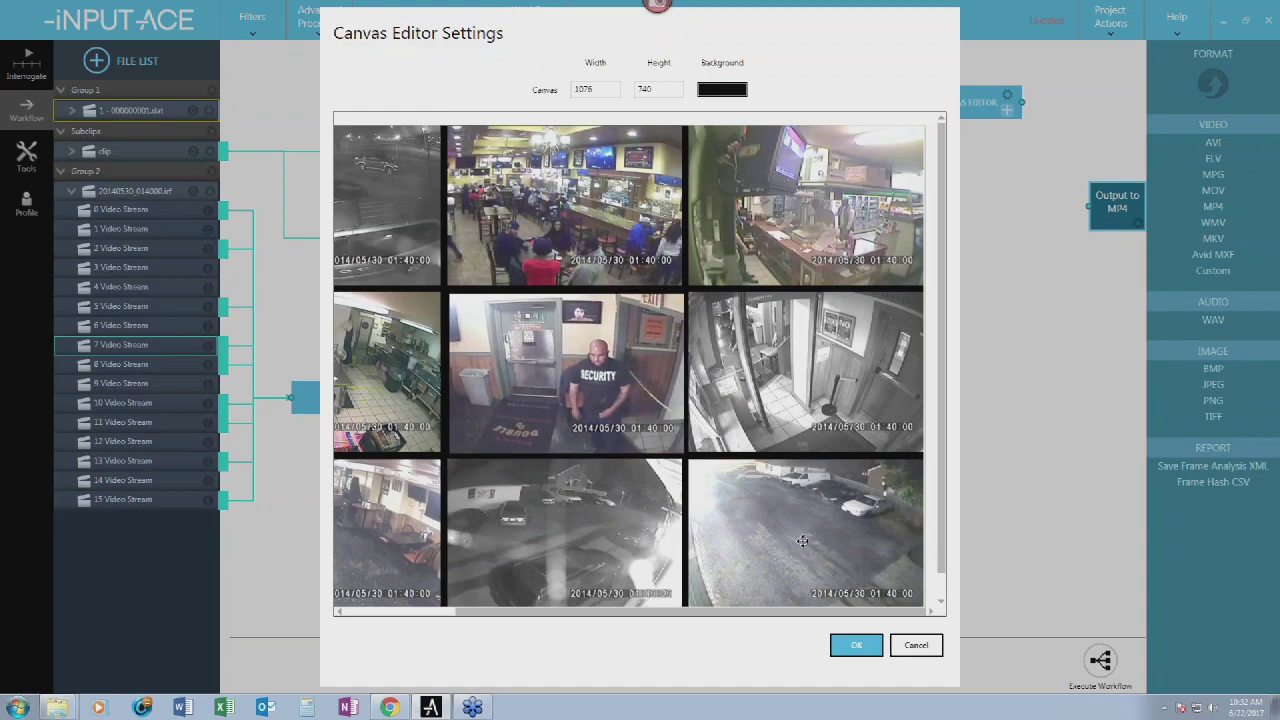
click(852, 645)
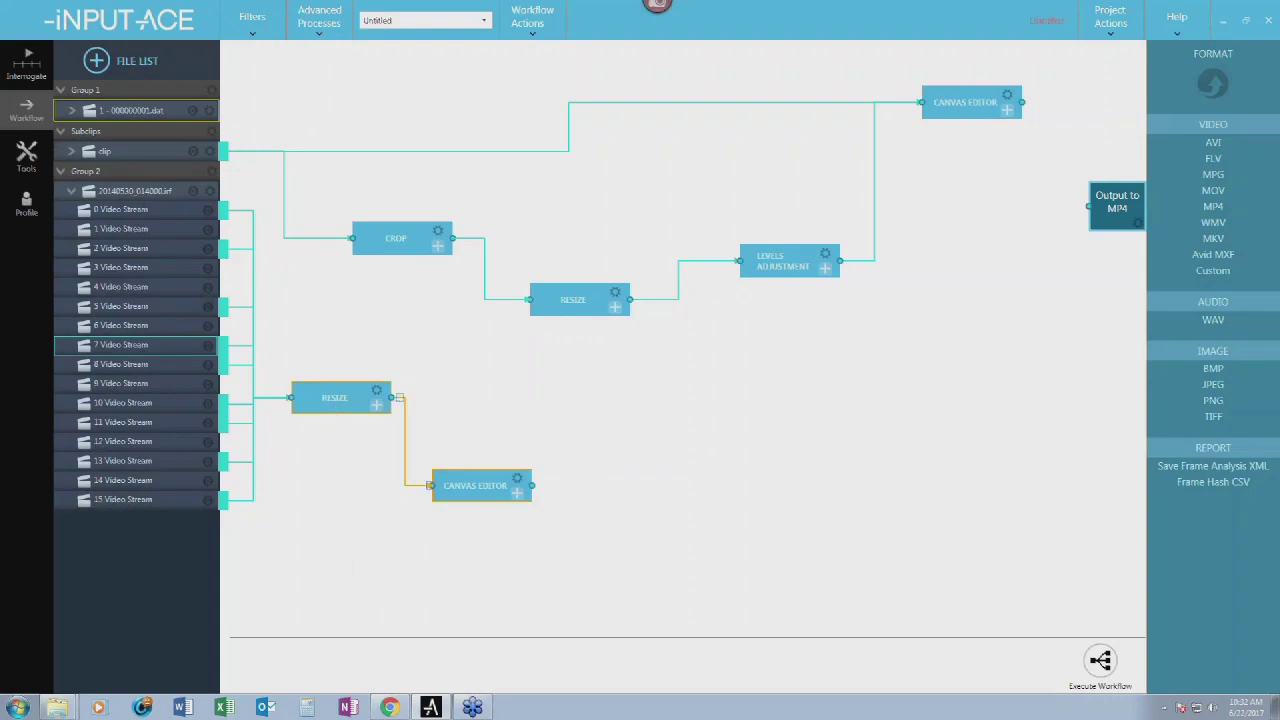
- Delete the lower Resize and Canvas Editor nodes and remove Group 2 from the file list
key(Delete)
click(129, 173)
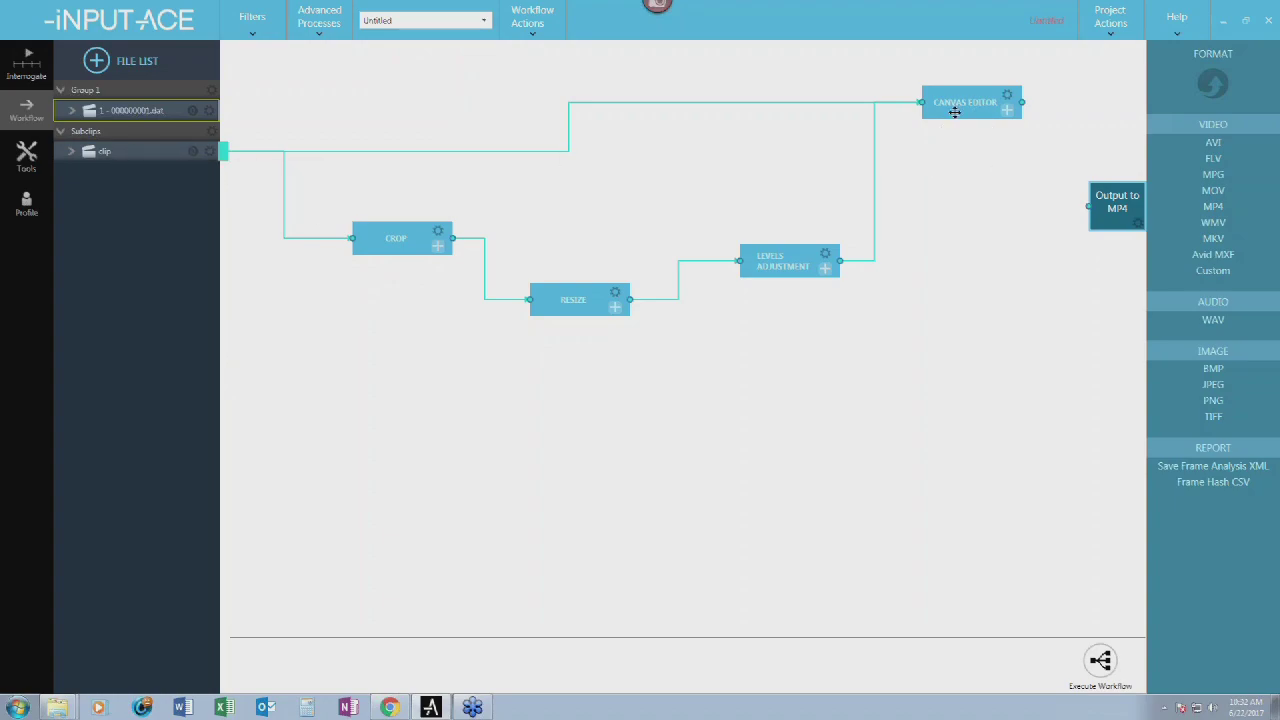
- Reposition the Canvas Editor and Levels Adjustment nodes slightly and review the side-by-side canvas layout
drag(958, 105, 950, 101)
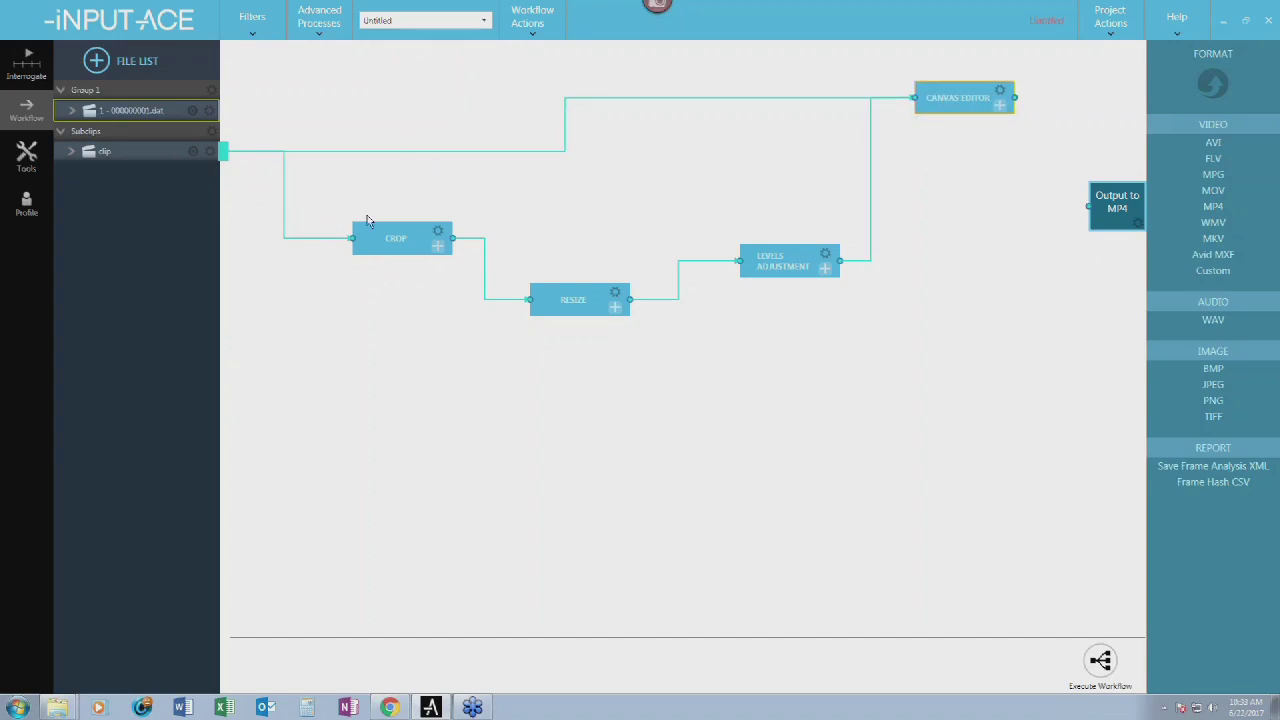
drag(782, 253, 780, 231)
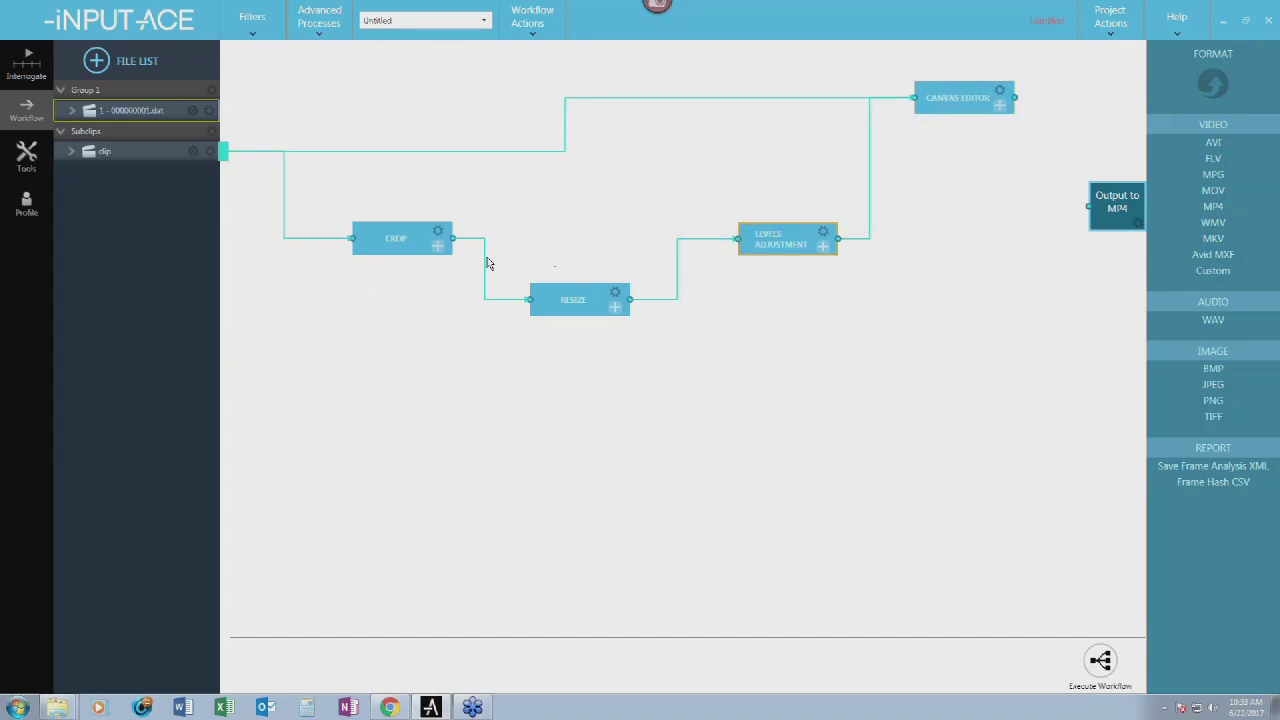
click(1000, 91)
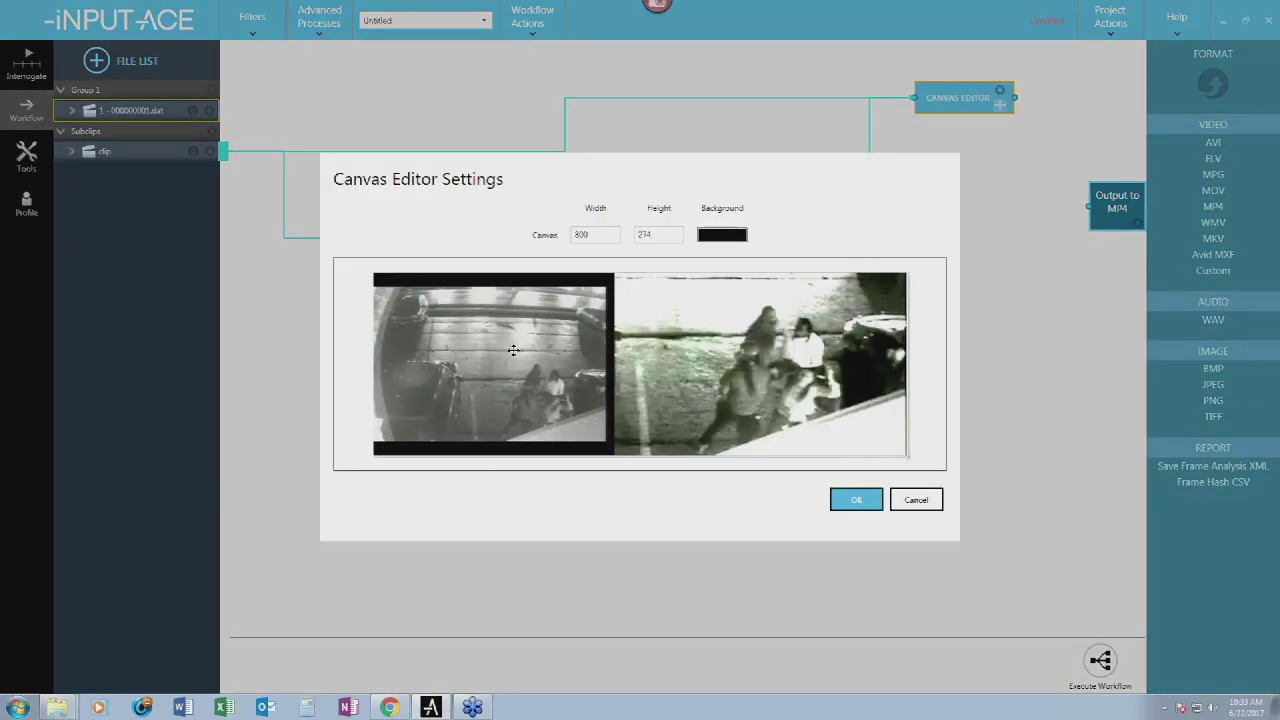
click(857, 500)
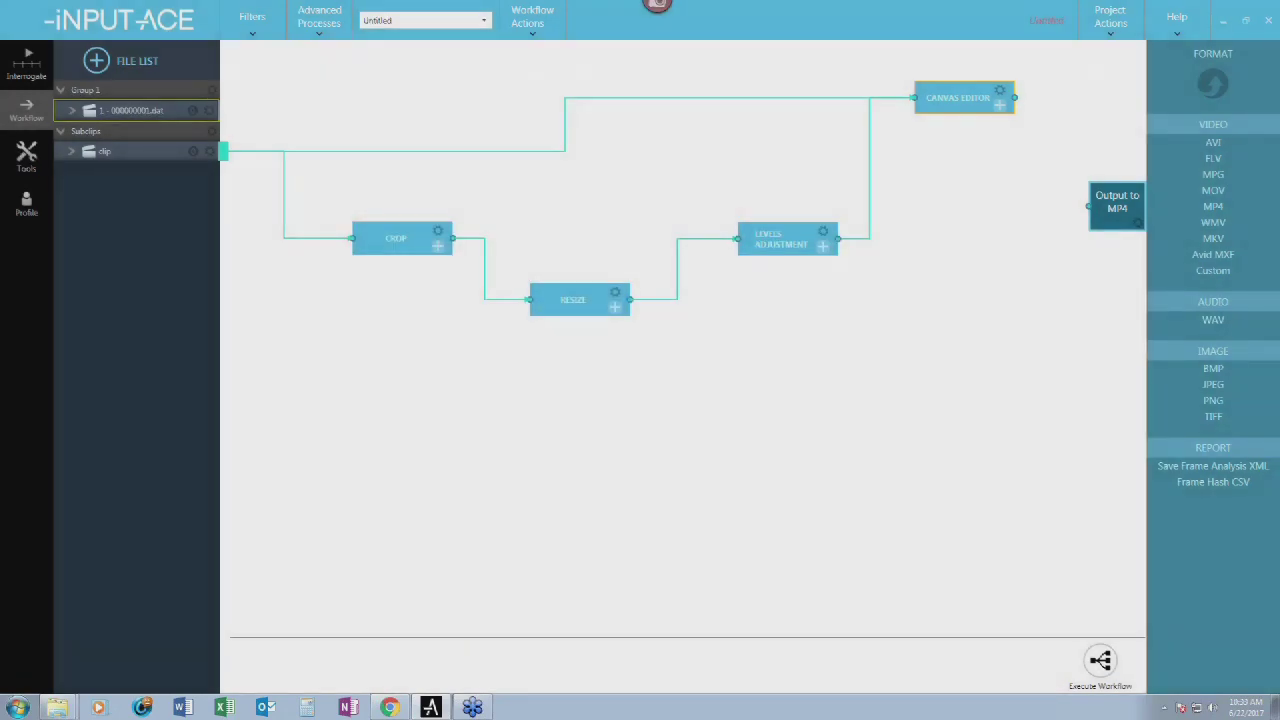
- Connect the Canvas Editor to the MP4 output with the file name demonstrative.mp4 and execute the workflow
drag(1042, 155, 1088, 206)
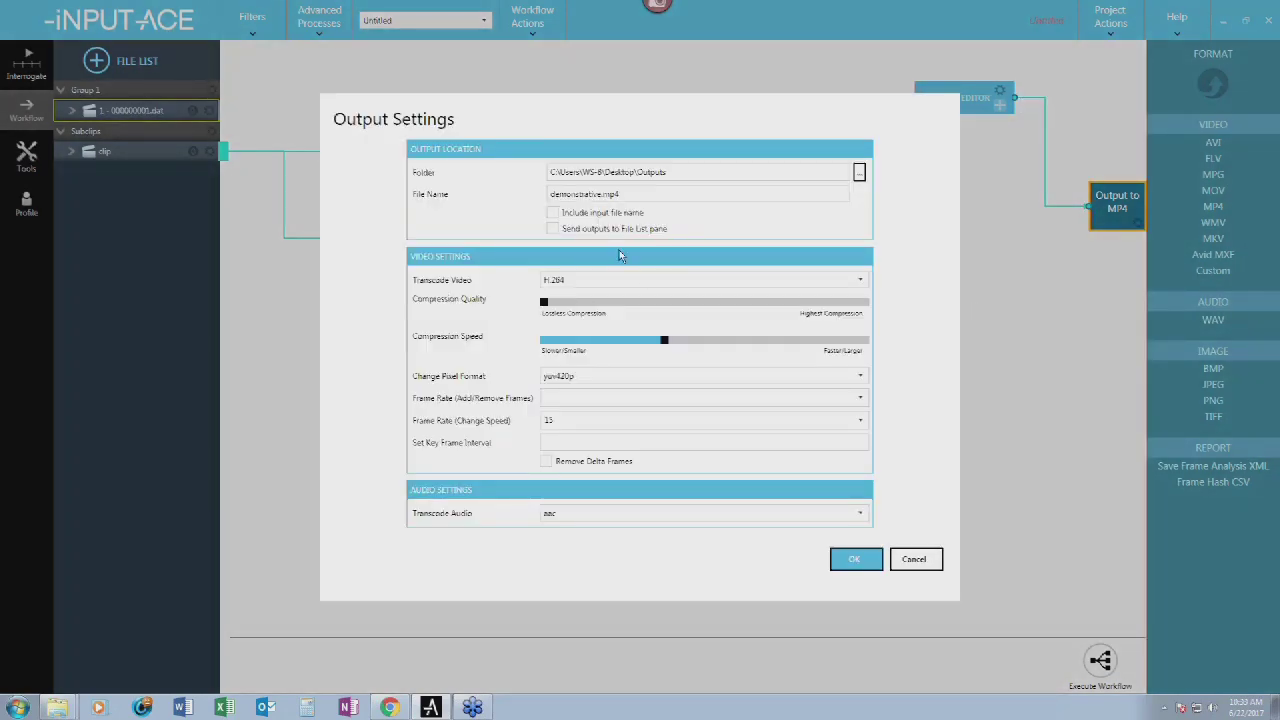
click(601, 193)
click(855, 559)
click(1100, 660)
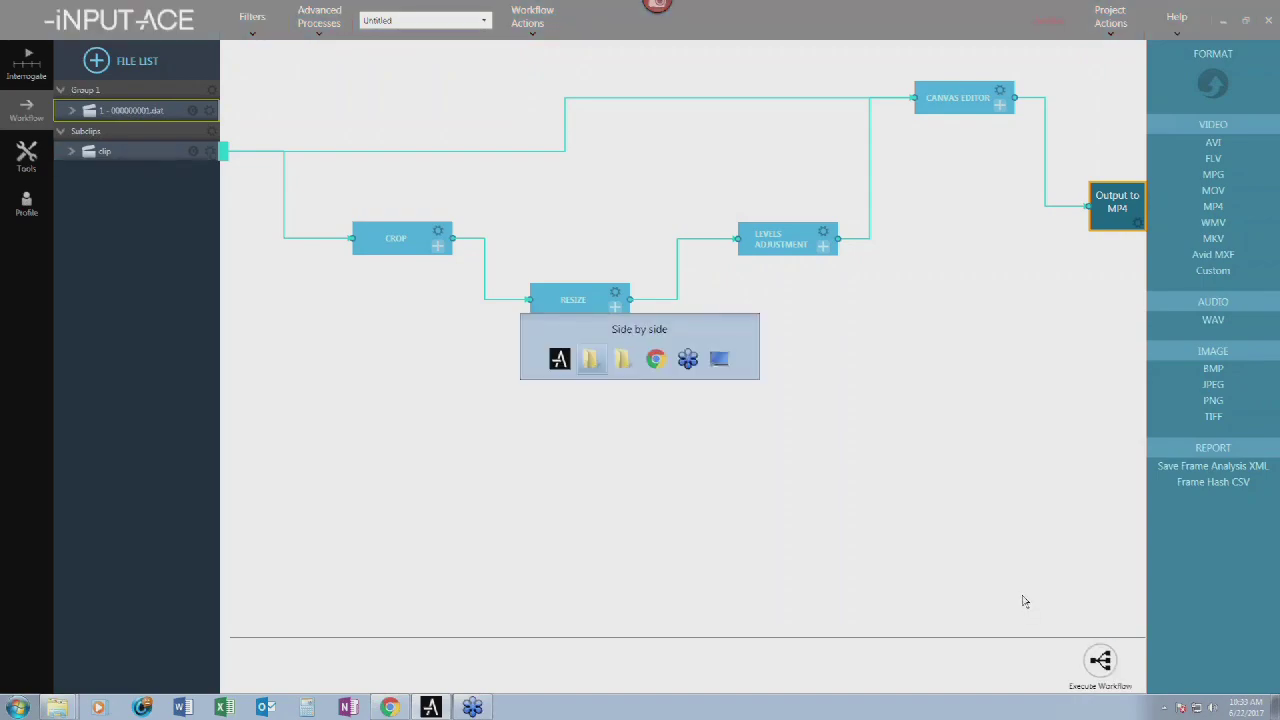
- Play demonstrative.mp4 from the Outputs folder in VLC, replay it from near the start, and close the player
click(590, 354)
double_click(259, 262)
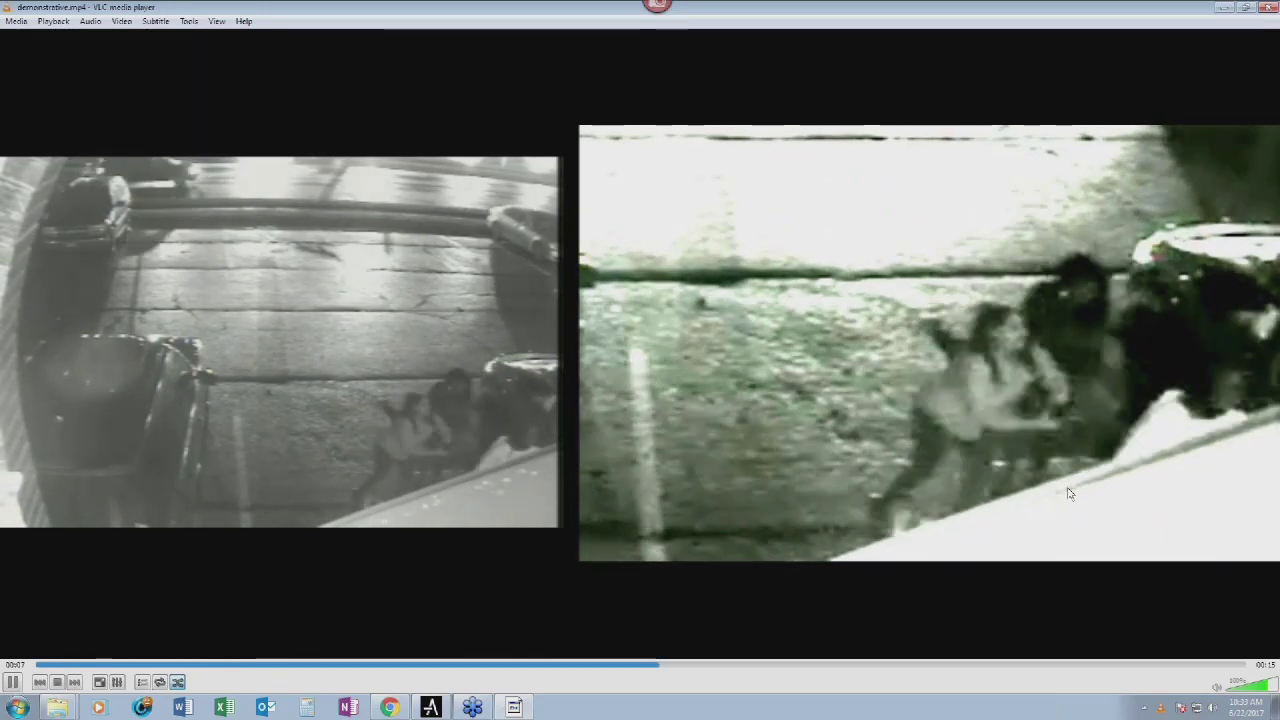
click(183, 665)
click(55, 665)
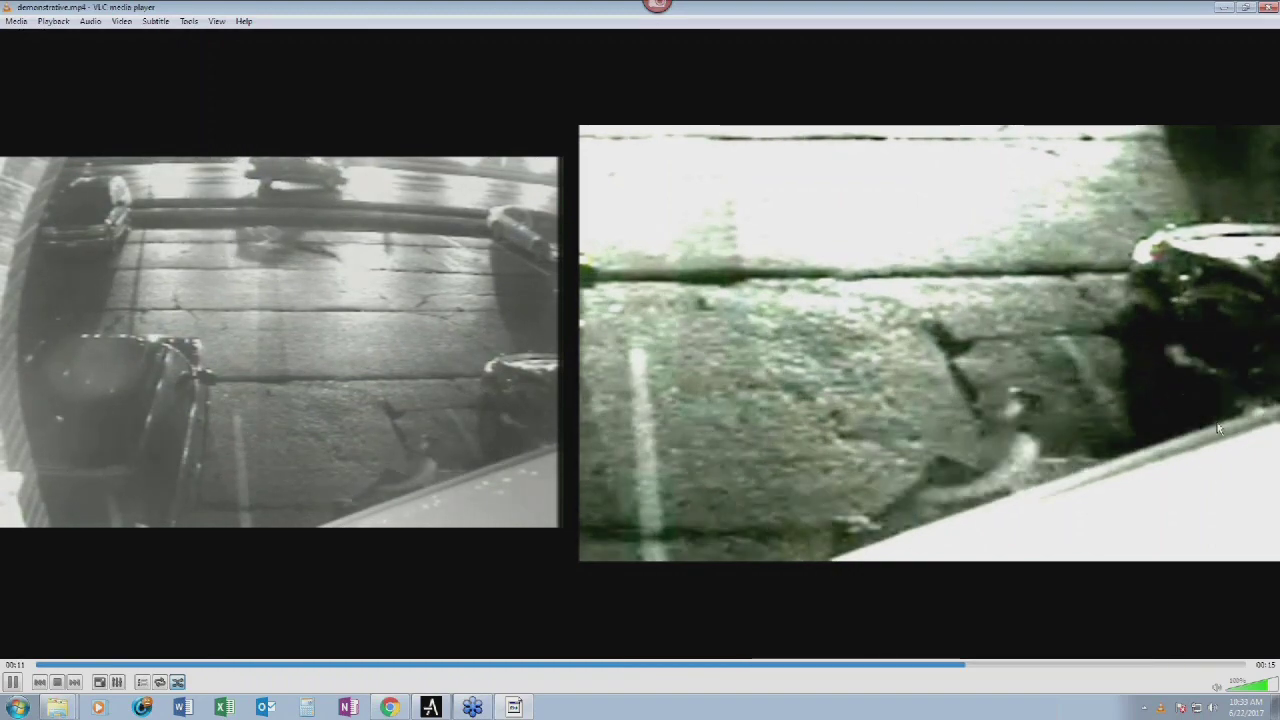
key(space)
click(1266, 8)
- Delete demonstrative.mp4 from the Outputs folder
drag(443, 357, 262, 242)
key(Delete)
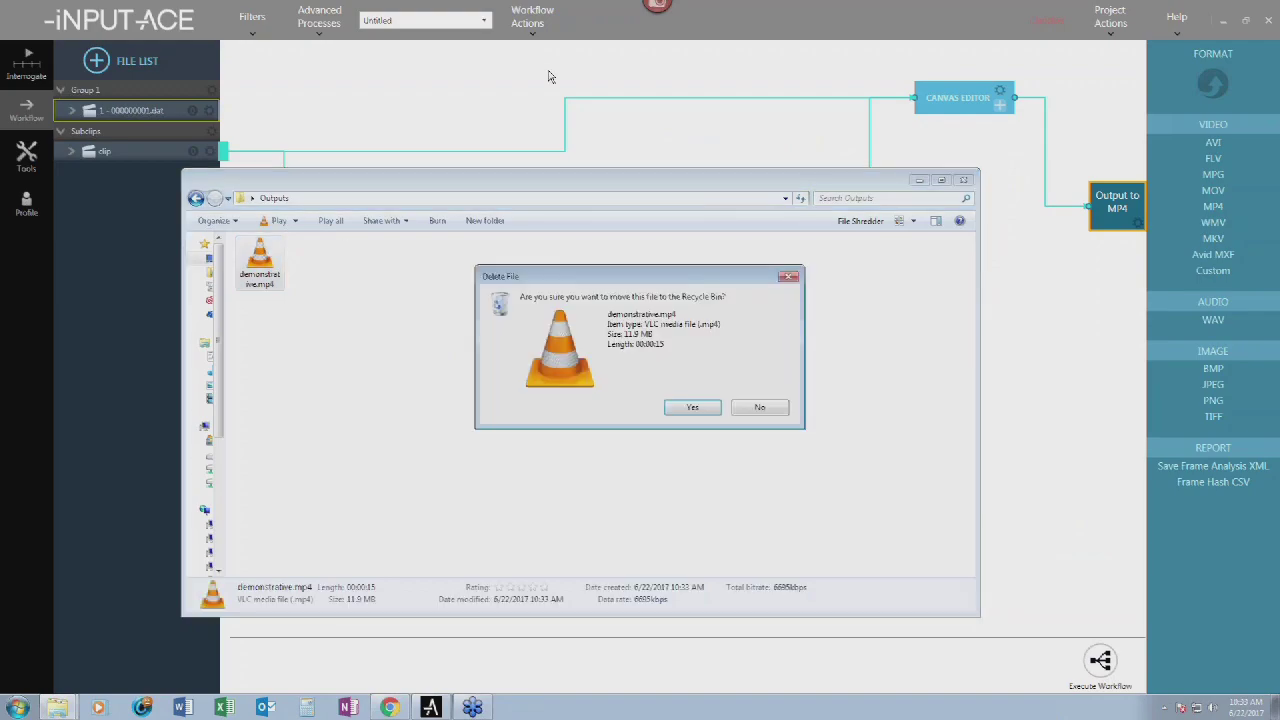
click(690, 410)
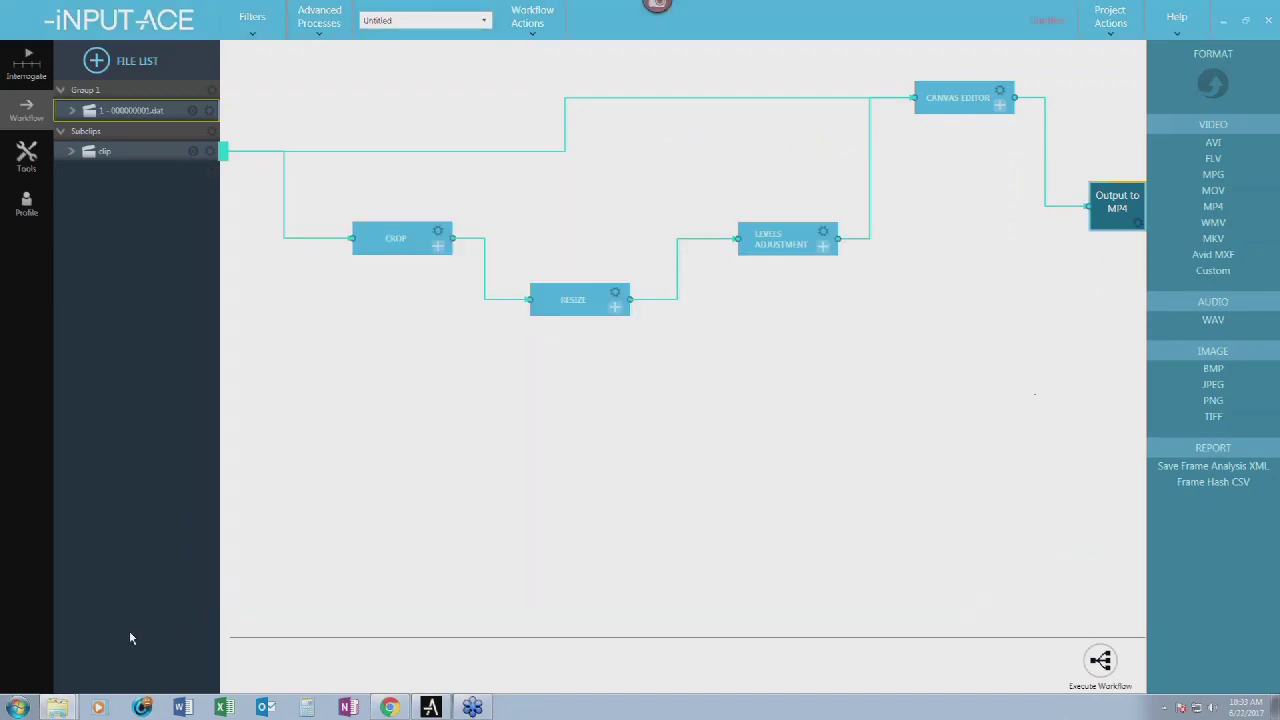
- Go from the Side by side folder up to the 2 - Workflows folder and move its window off the workflow nodes
mouse_move(57, 707)
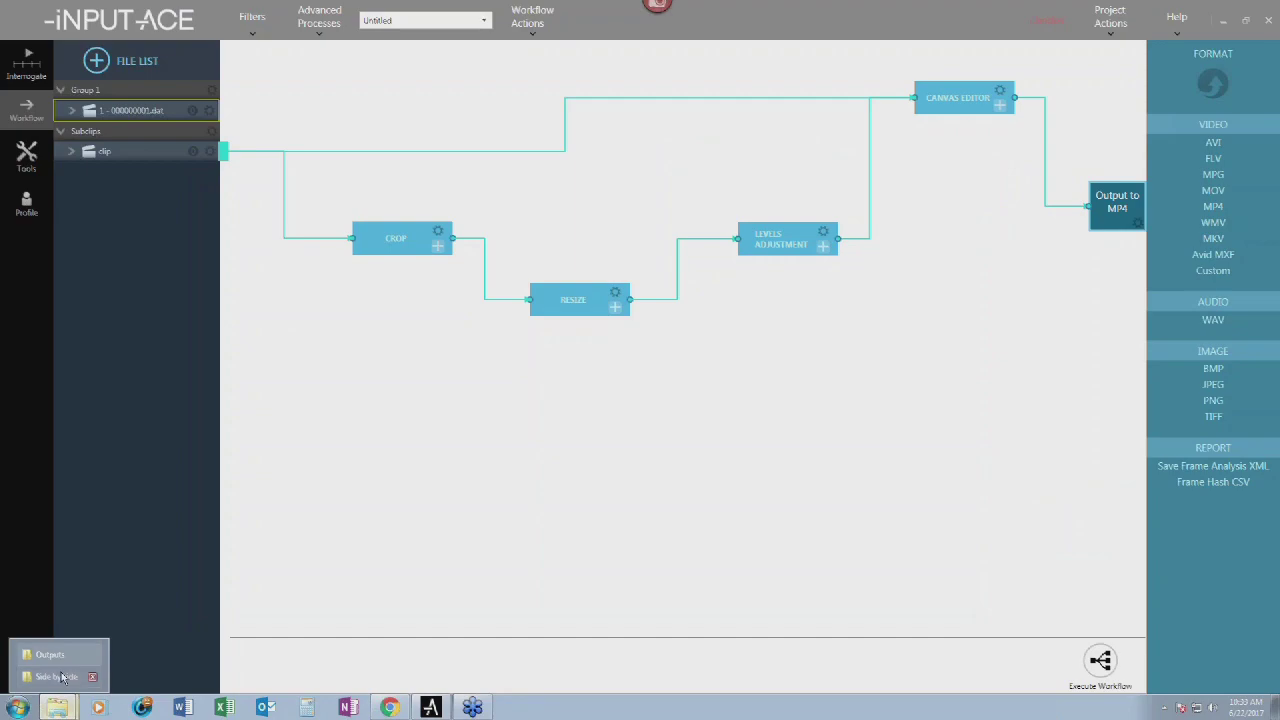
click(55, 677)
click(785, 160)
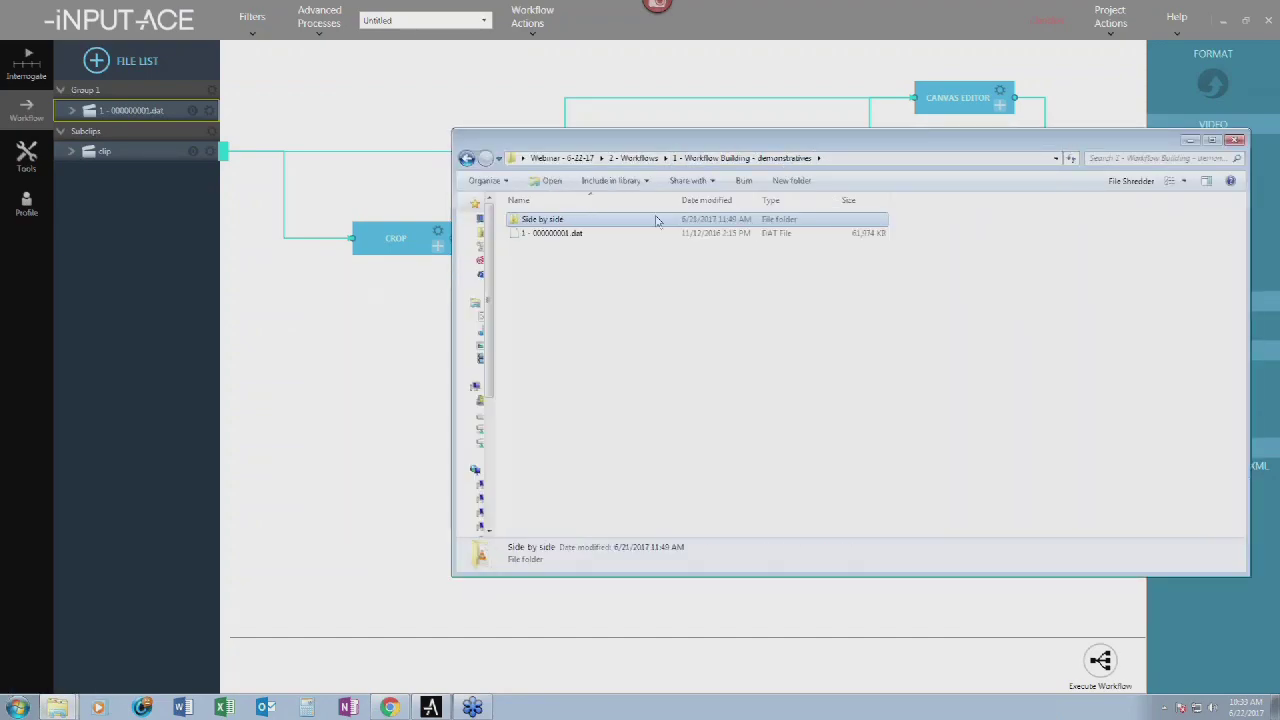
click(638, 158)
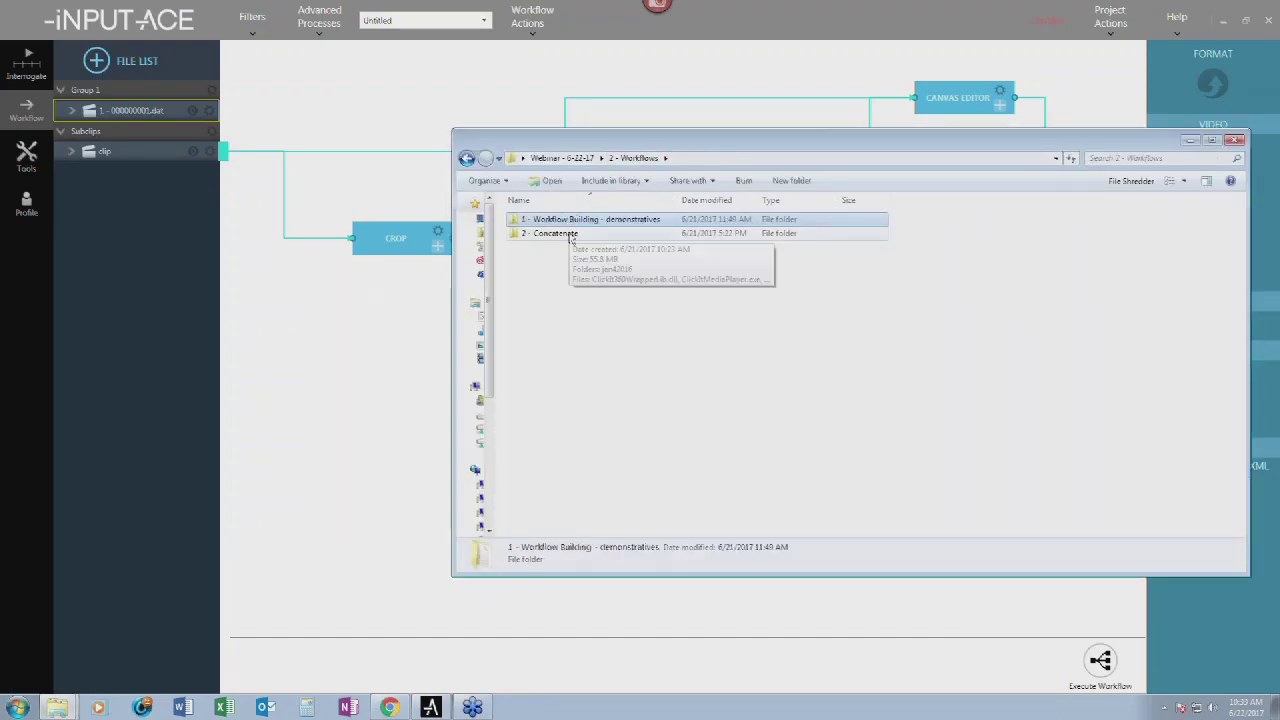
drag(697, 145, 550, 332)
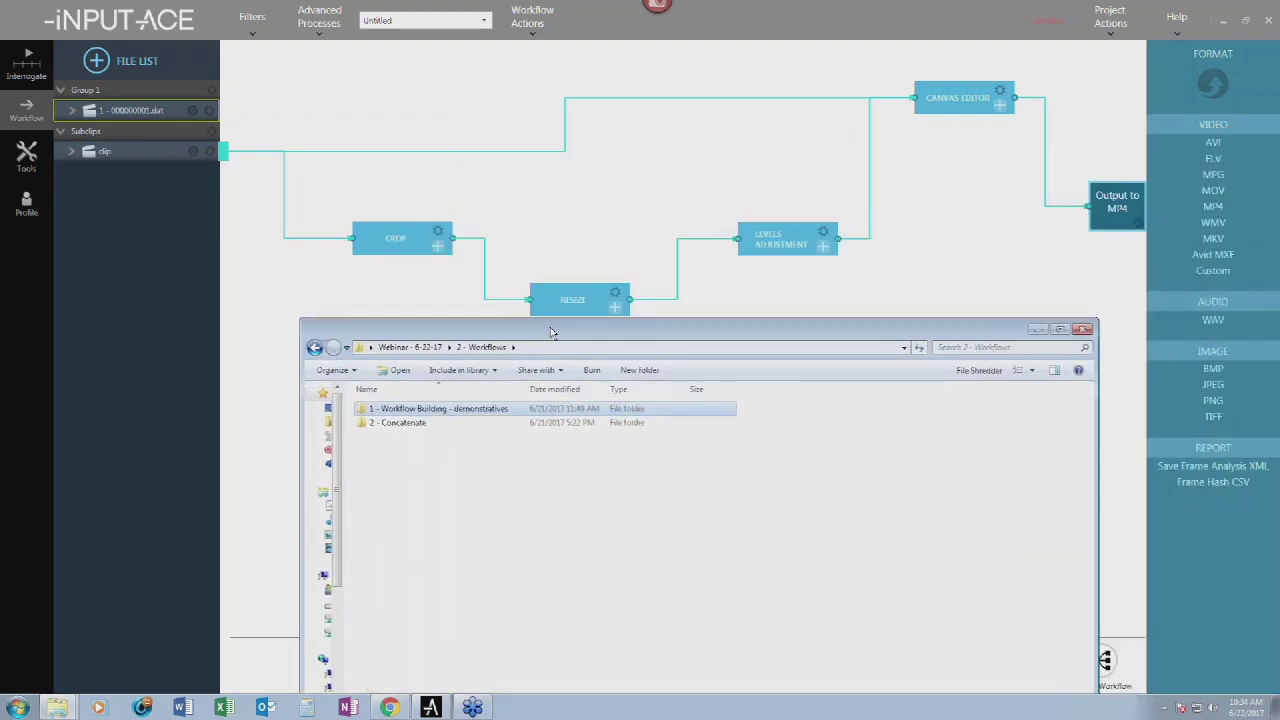
- Select all nodes of the side-by-side workflow, including the MP4 output, and delete them
click(1119, 64)
drag(1138, 56, 268, 554)
key(Delete)
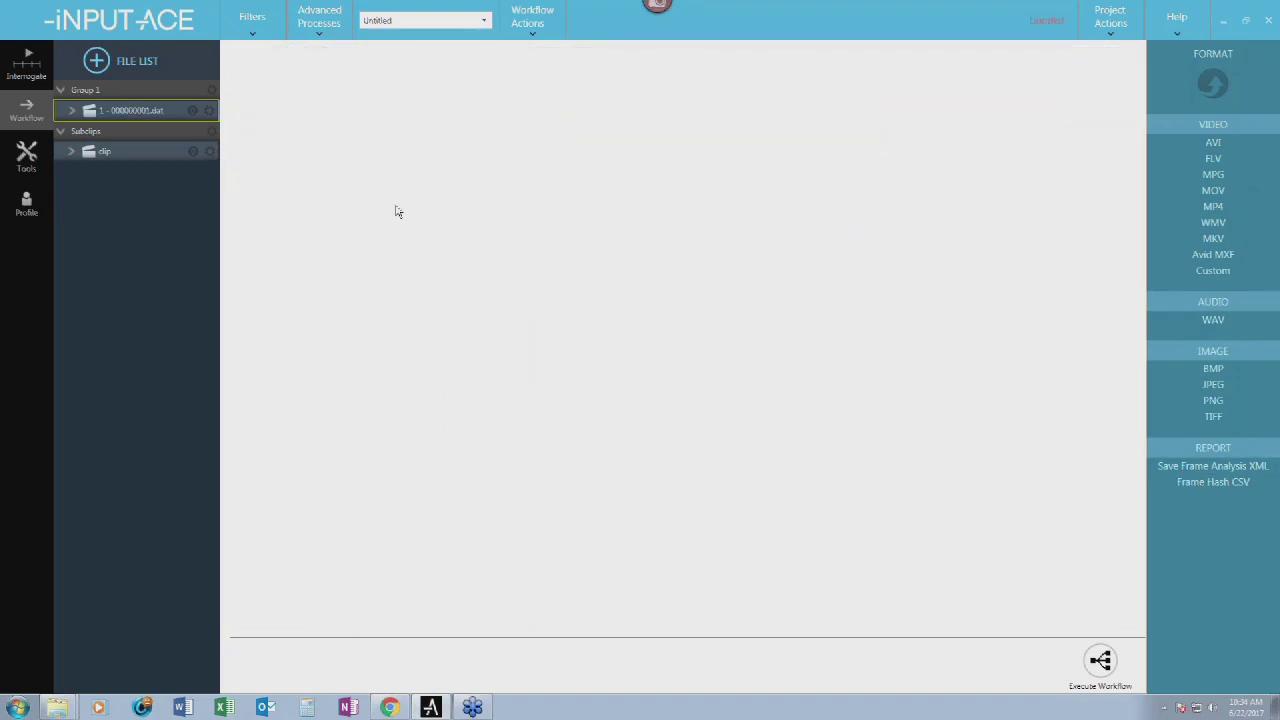
- Delete all files in the file list, both the Group 1 video and the clip under Subclips
click(158, 112)
click(160, 140)
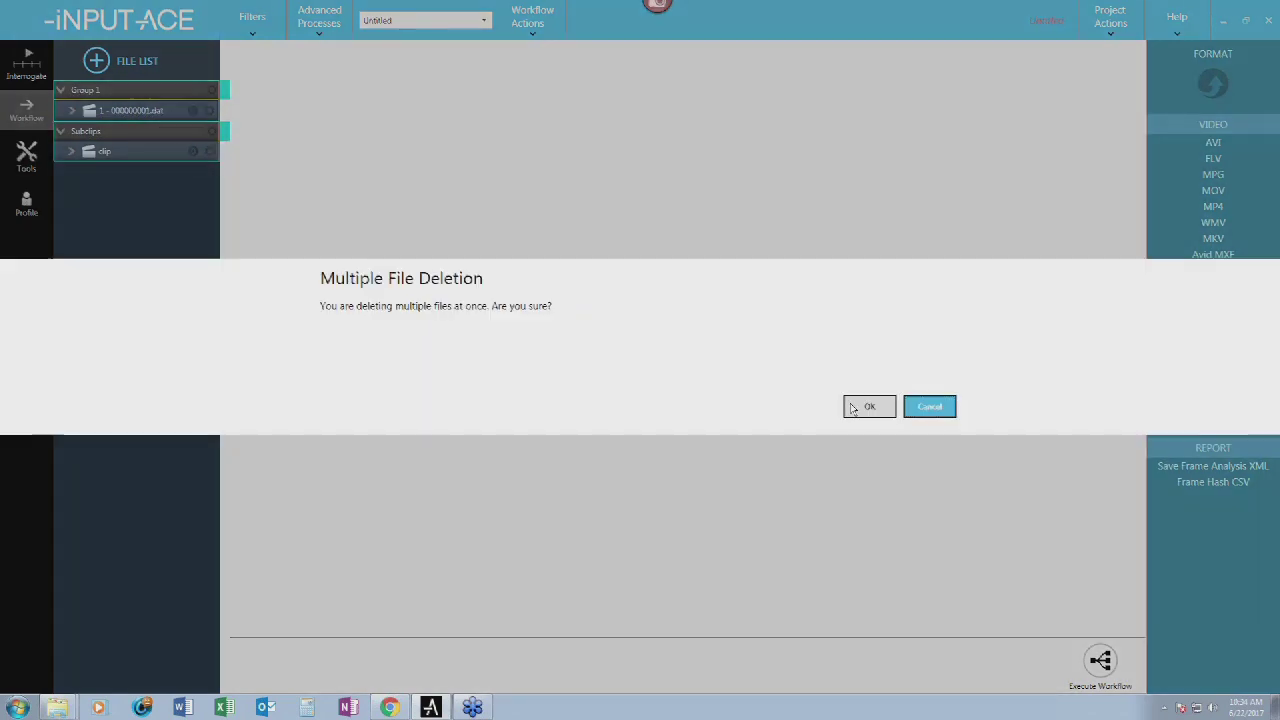
click(866, 406)
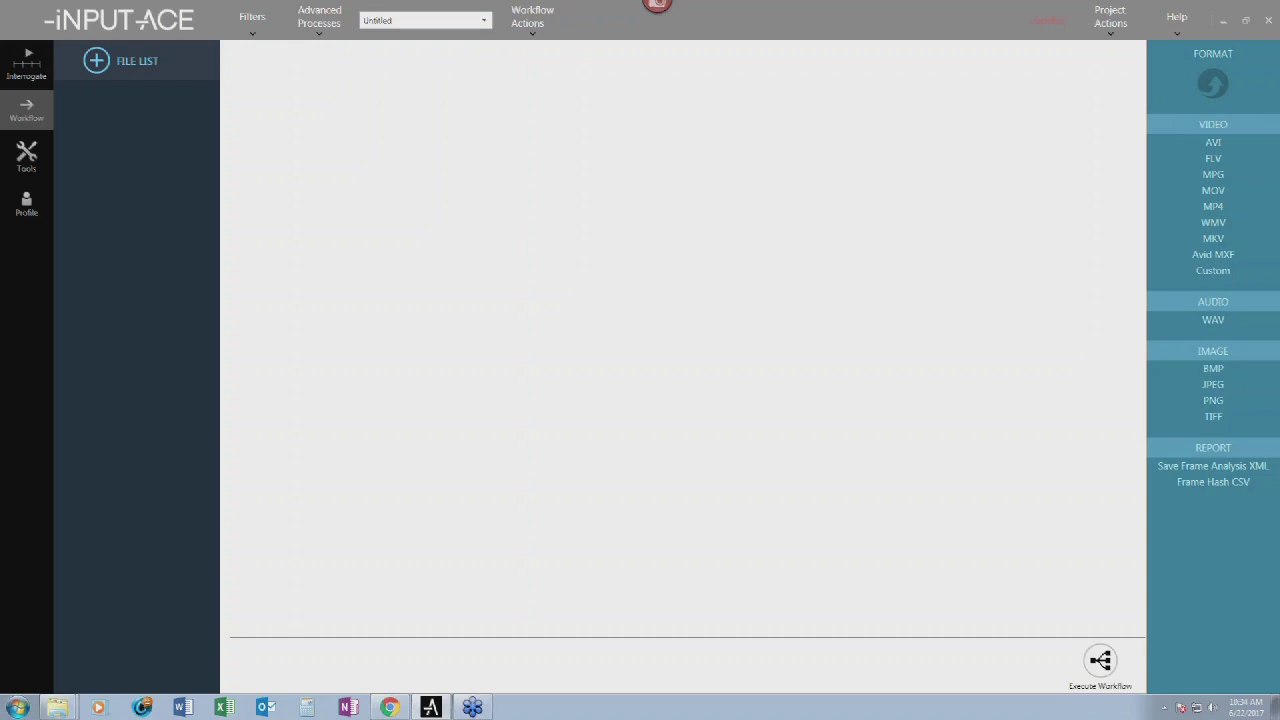
- Open the 2 - Concatenate folder inside 2 - Workflows and move its window up so the whole listing can be seen
mouse_move(57, 707)
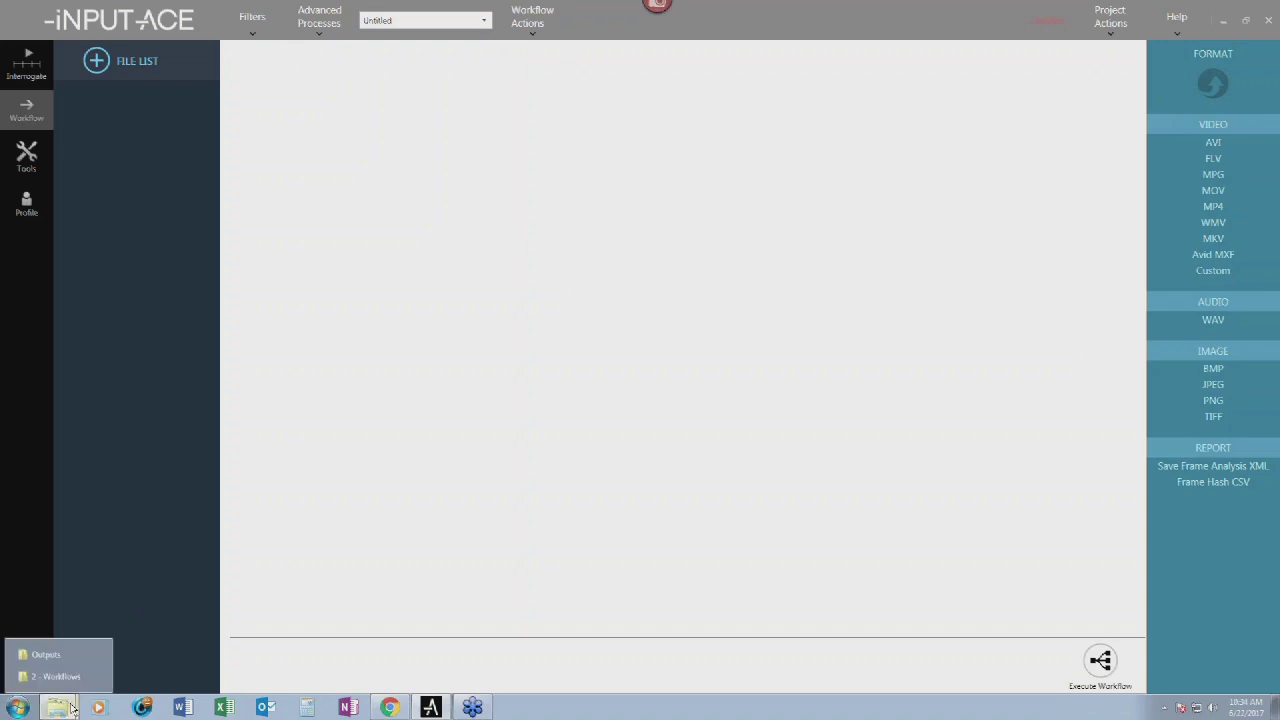
click(50, 676)
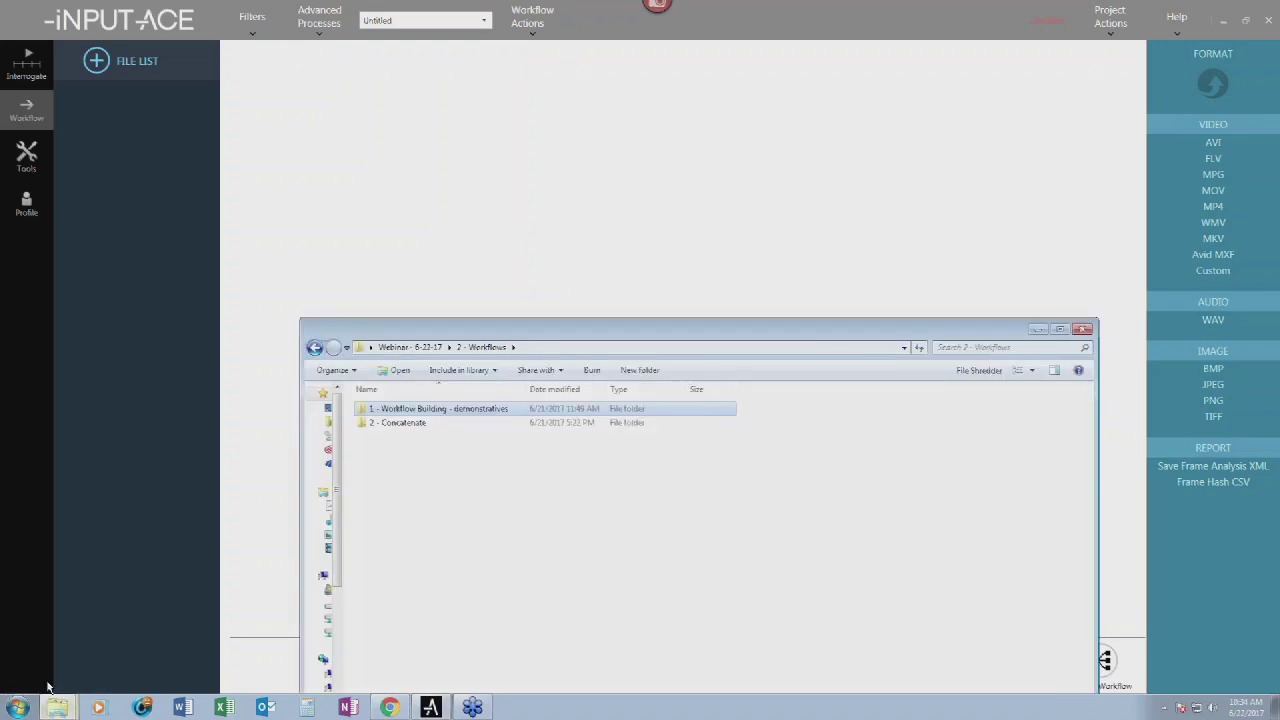
double_click(427, 432)
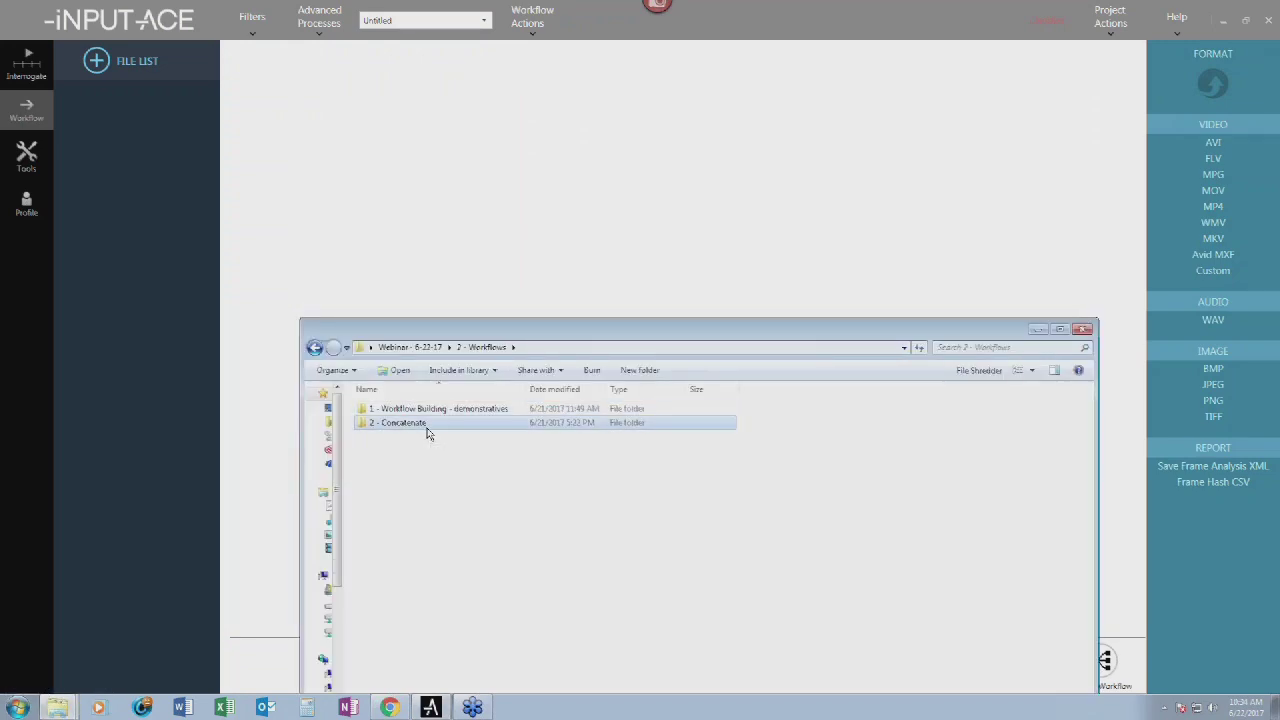
drag(455, 325, 484, 150)
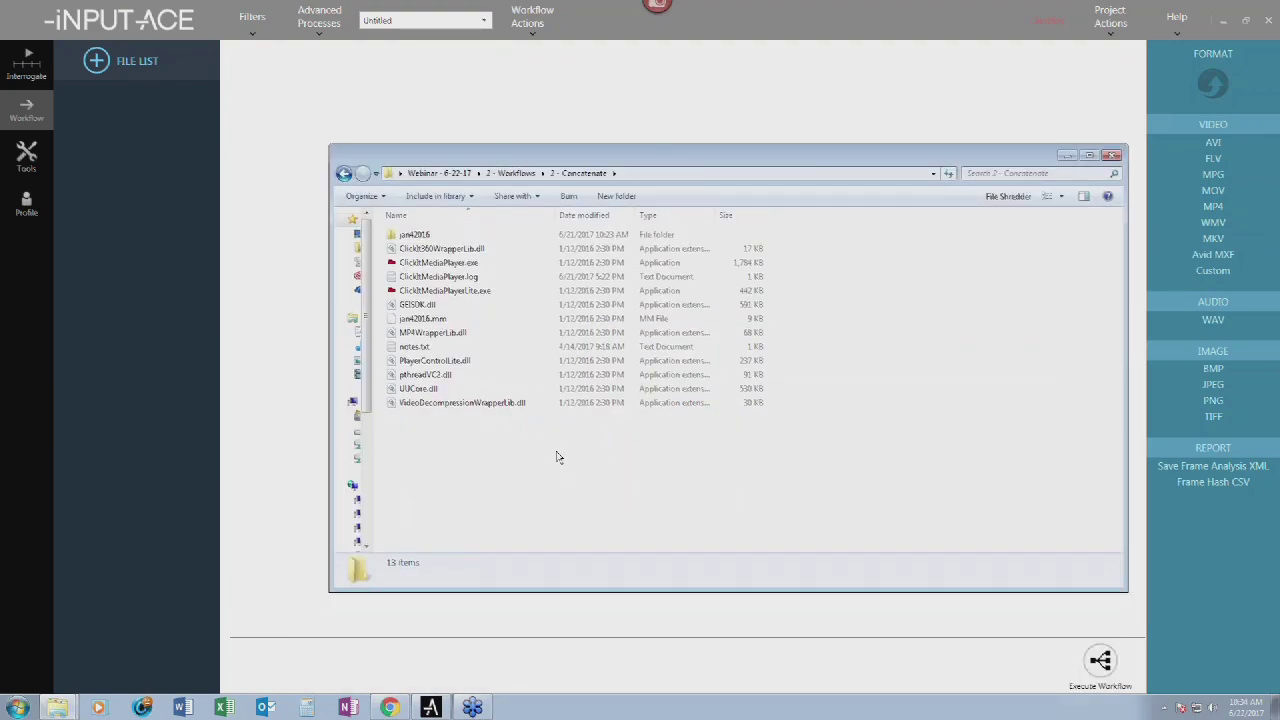
- Examine the CTF and M4V files in the jan42016 folder and return to the 2 - Concatenate folder
double_click(422, 238)
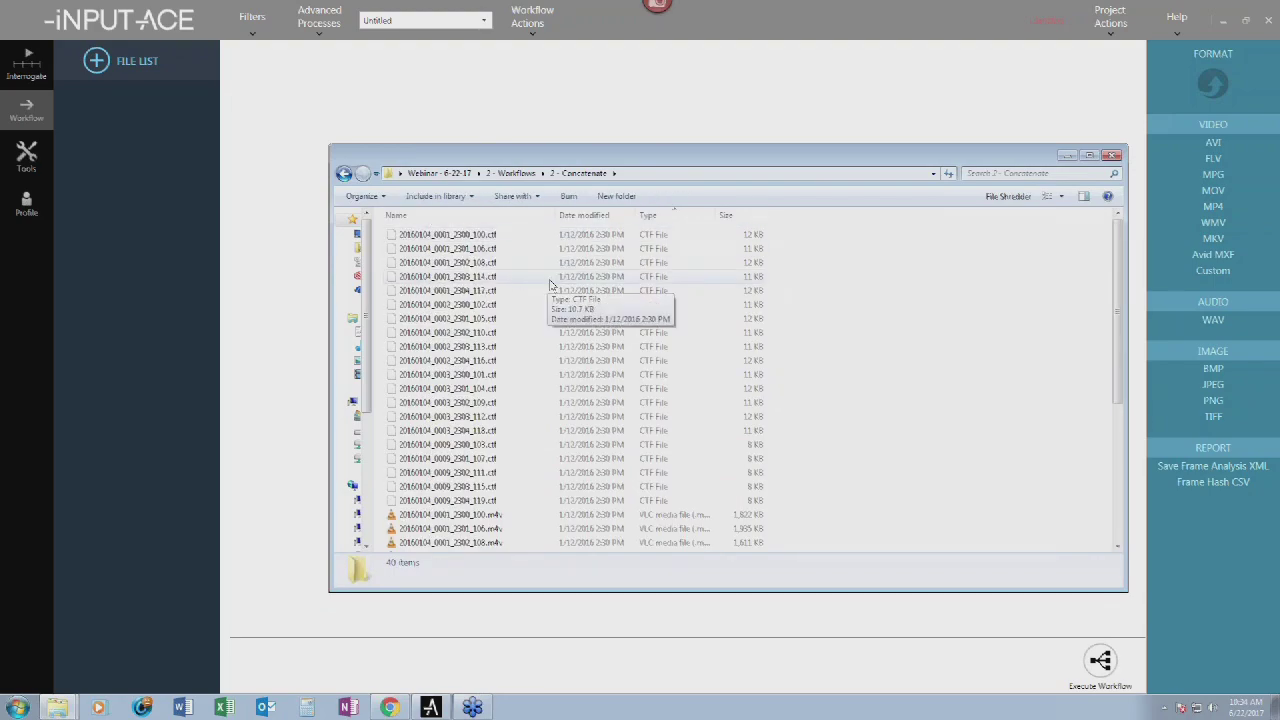
scroll(505, 380, down, 4)
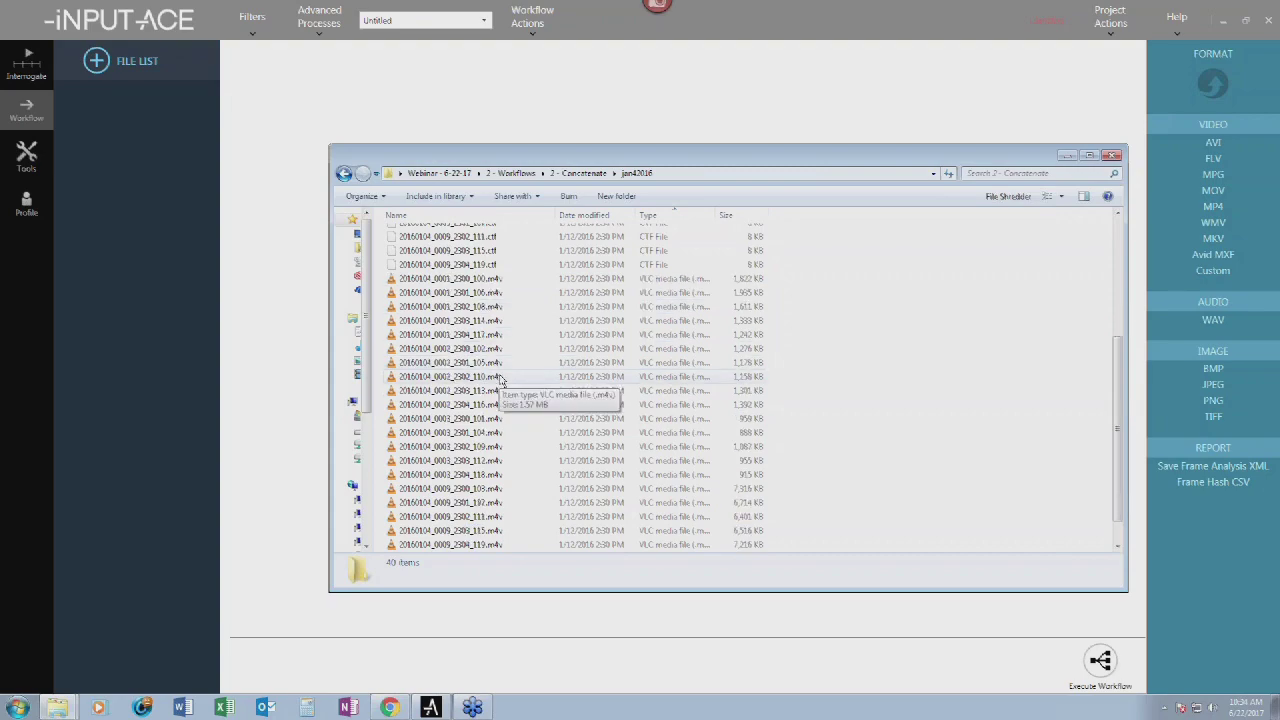
scroll(543, 434, up, 1)
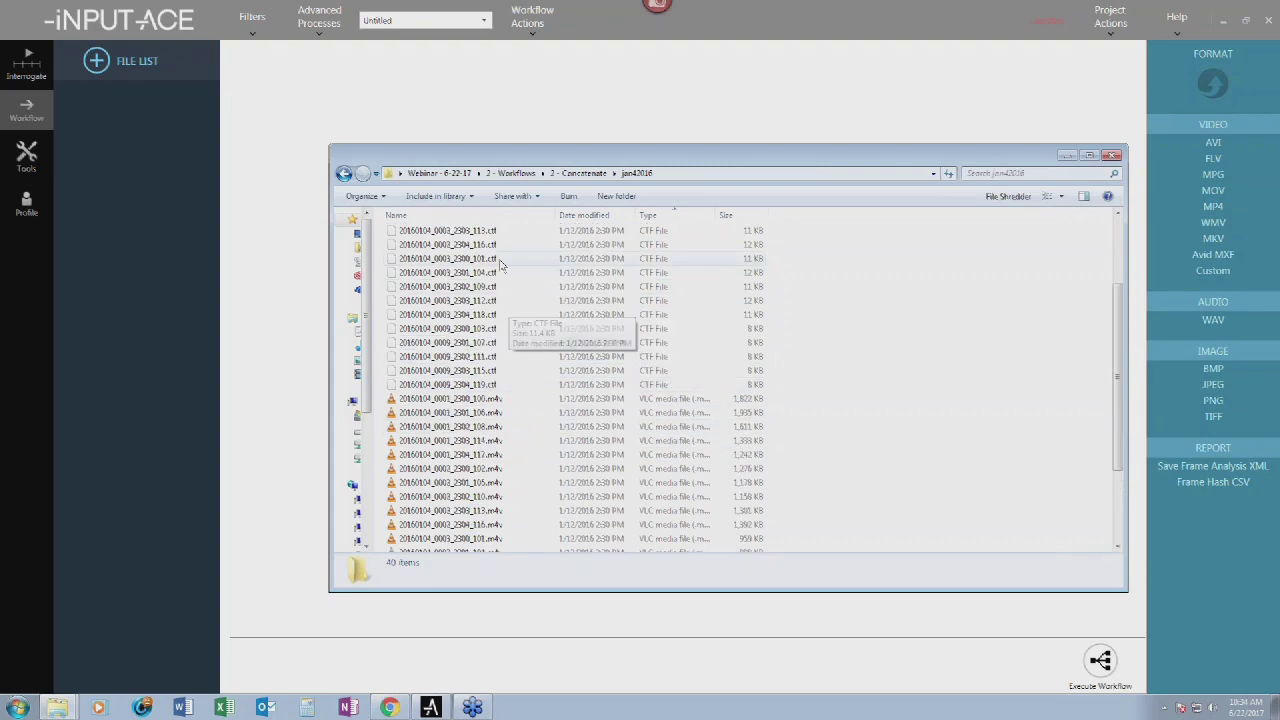
scroll(505, 295, down, 1)
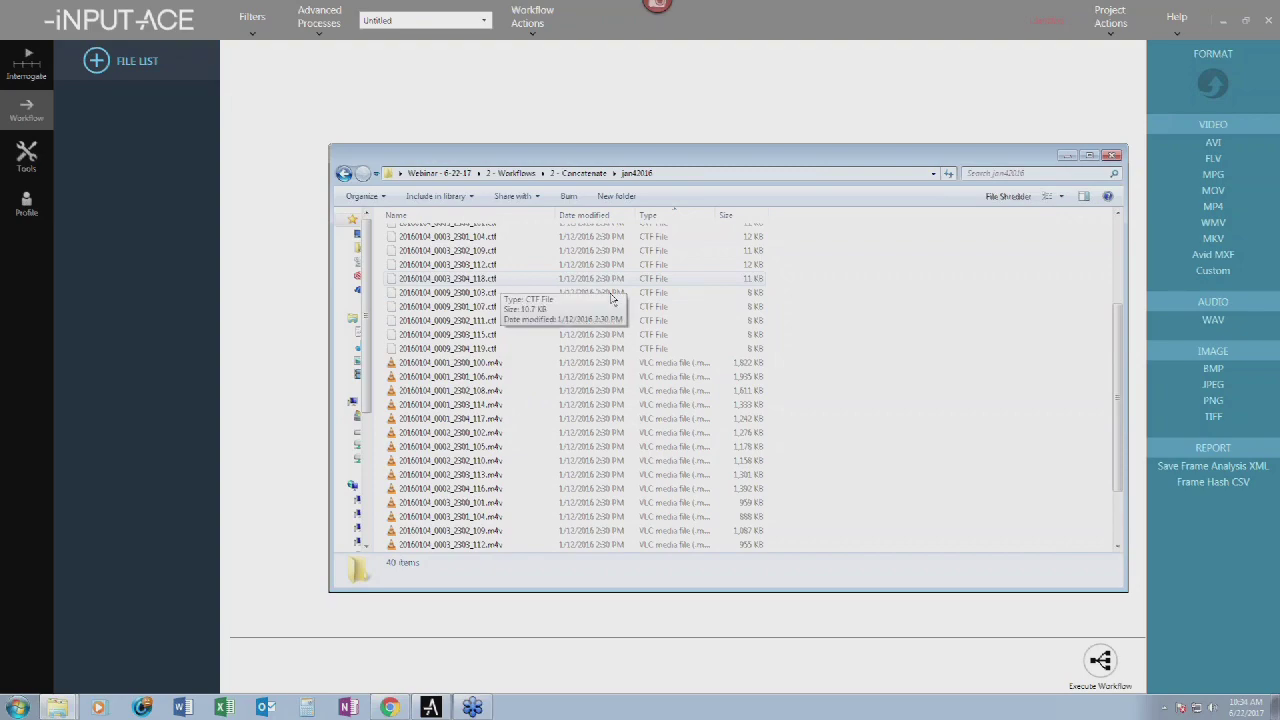
click(758, 264)
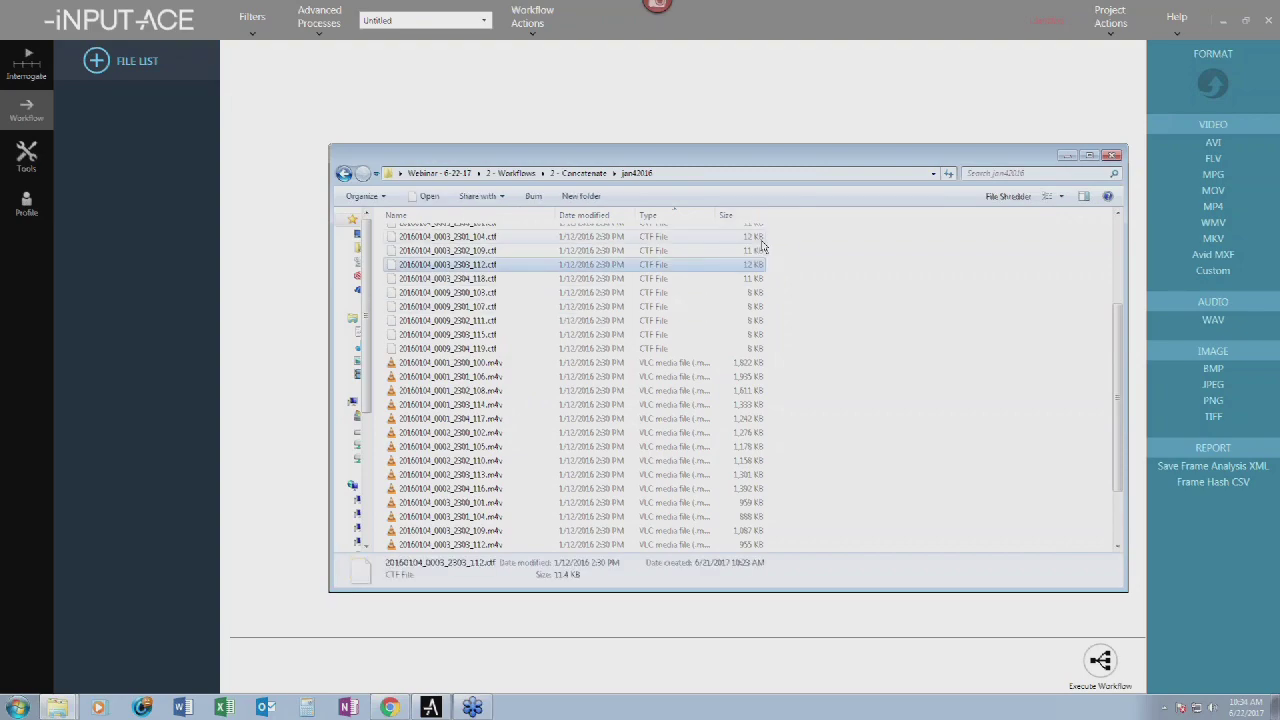
scroll(492, 366, down, 2)
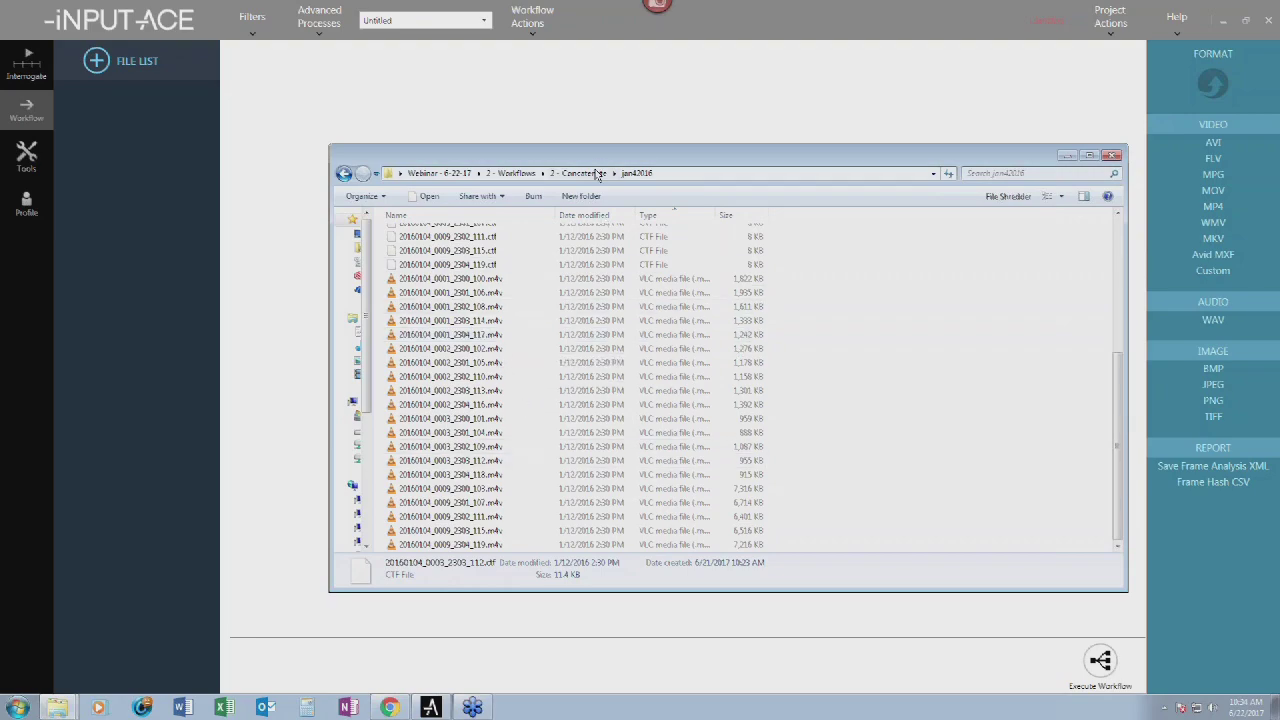
click(592, 173)
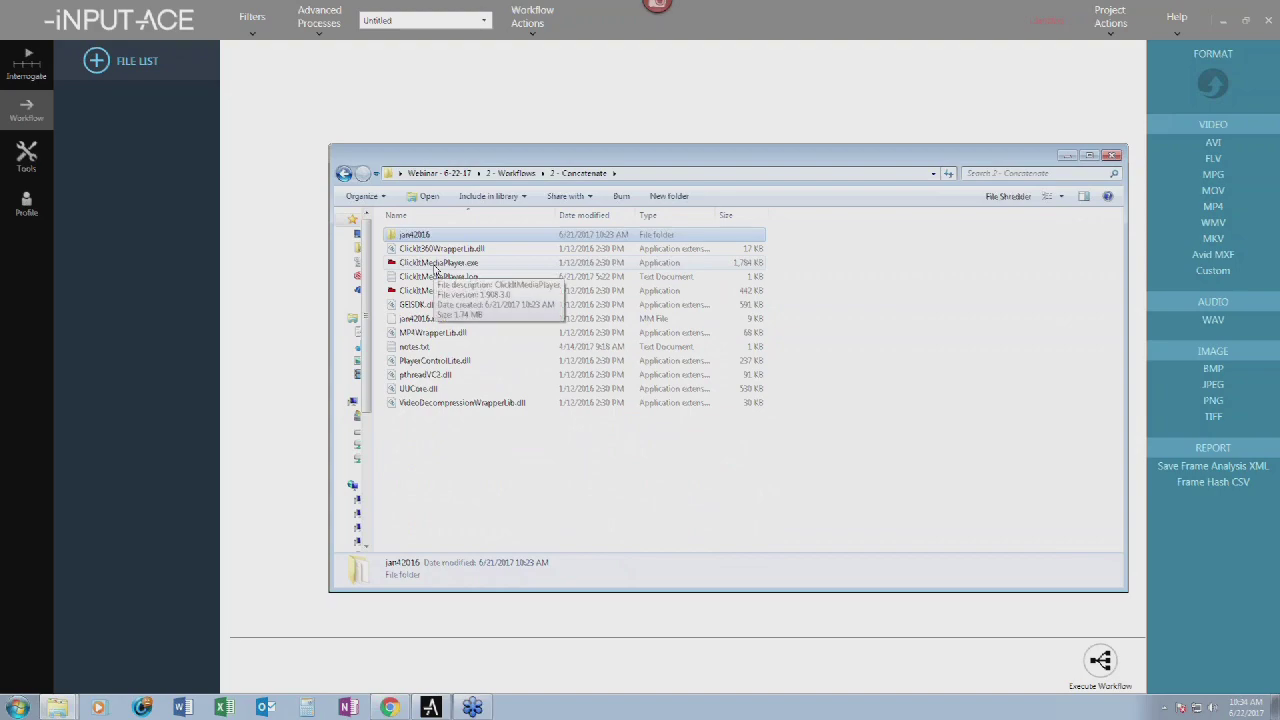
- Launch ClickItMediaPlayer.exe and open jan42016.mm from Webinar - 6-22-17, 2 - Workflows, 2 - Concatenate
double_click(437, 264)
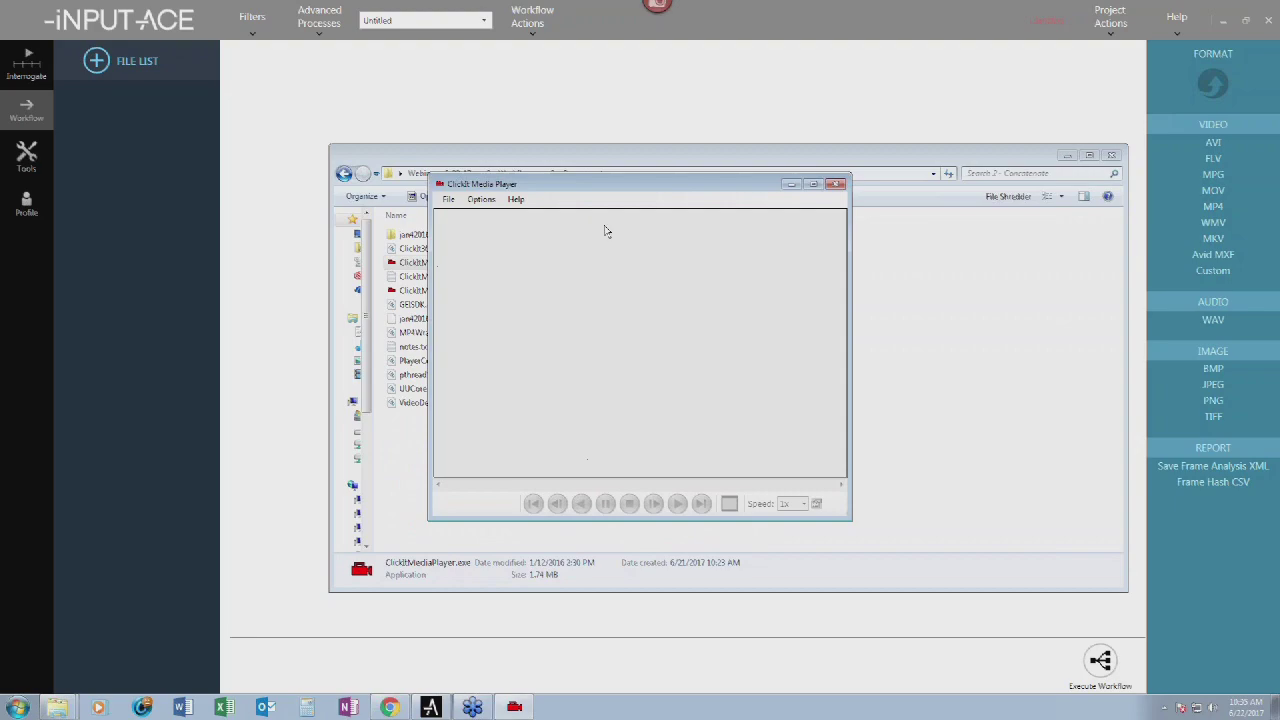
click(449, 200)
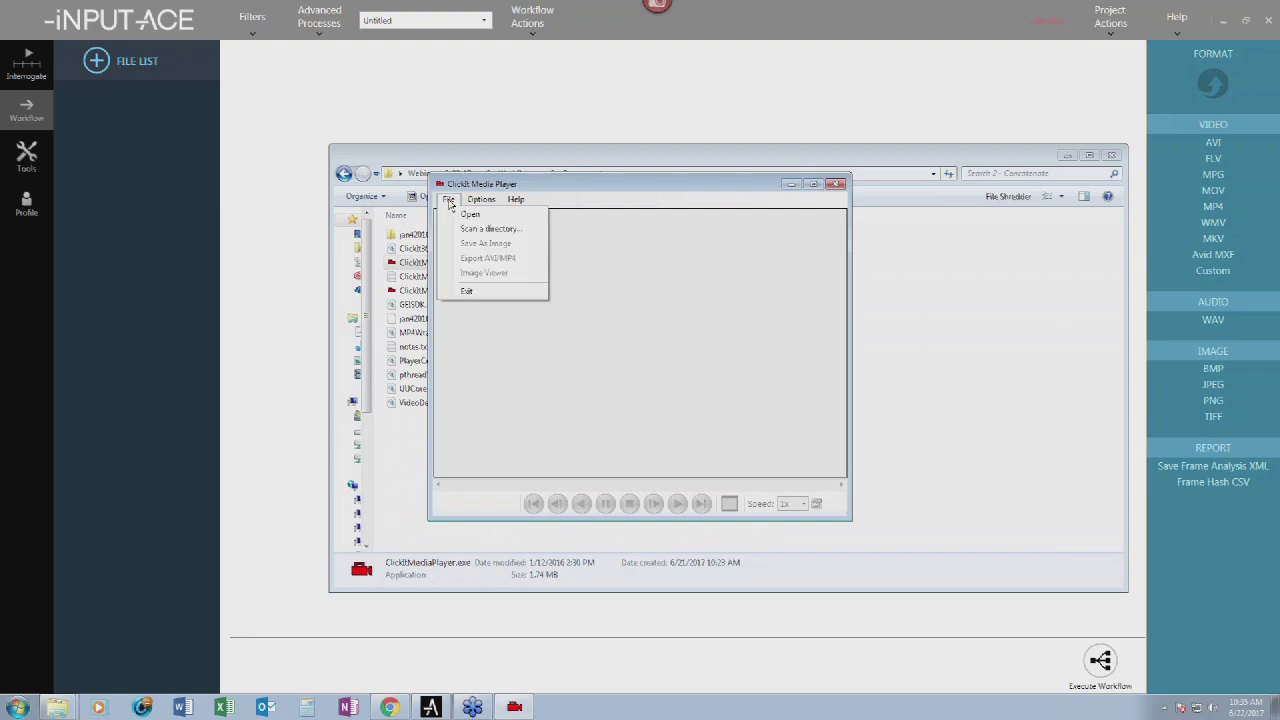
click(470, 215)
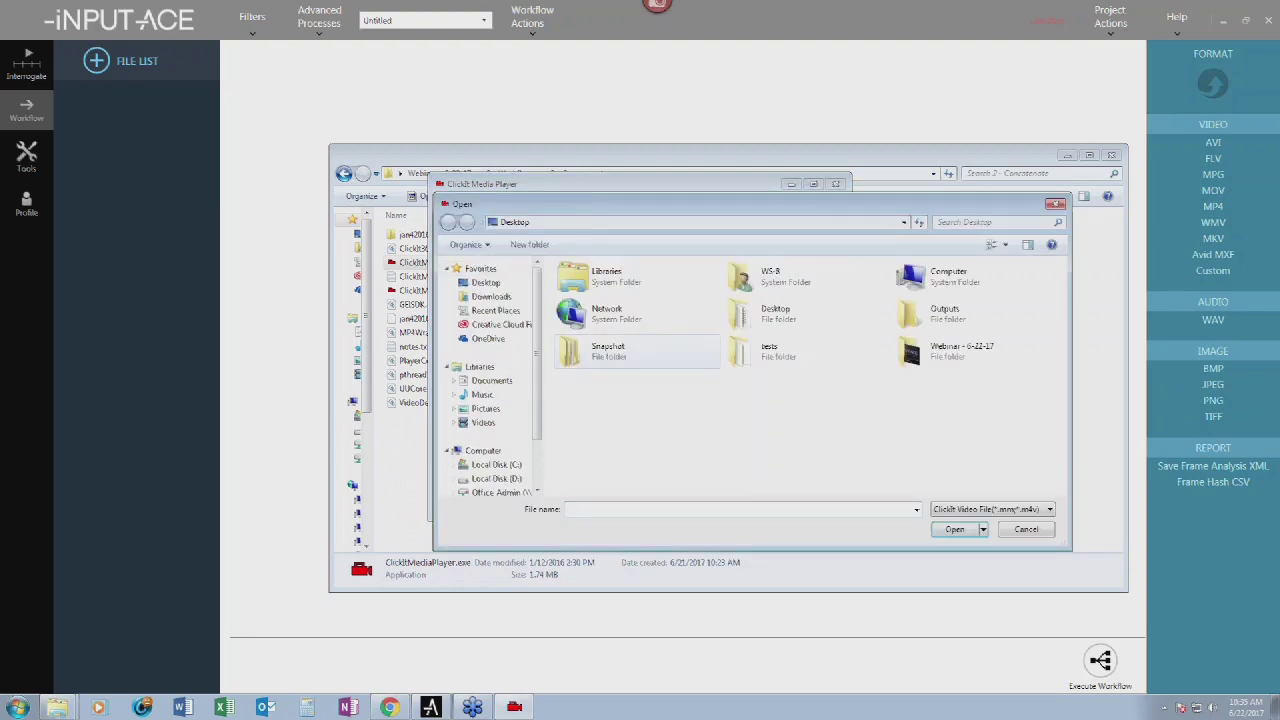
double_click(930, 352)
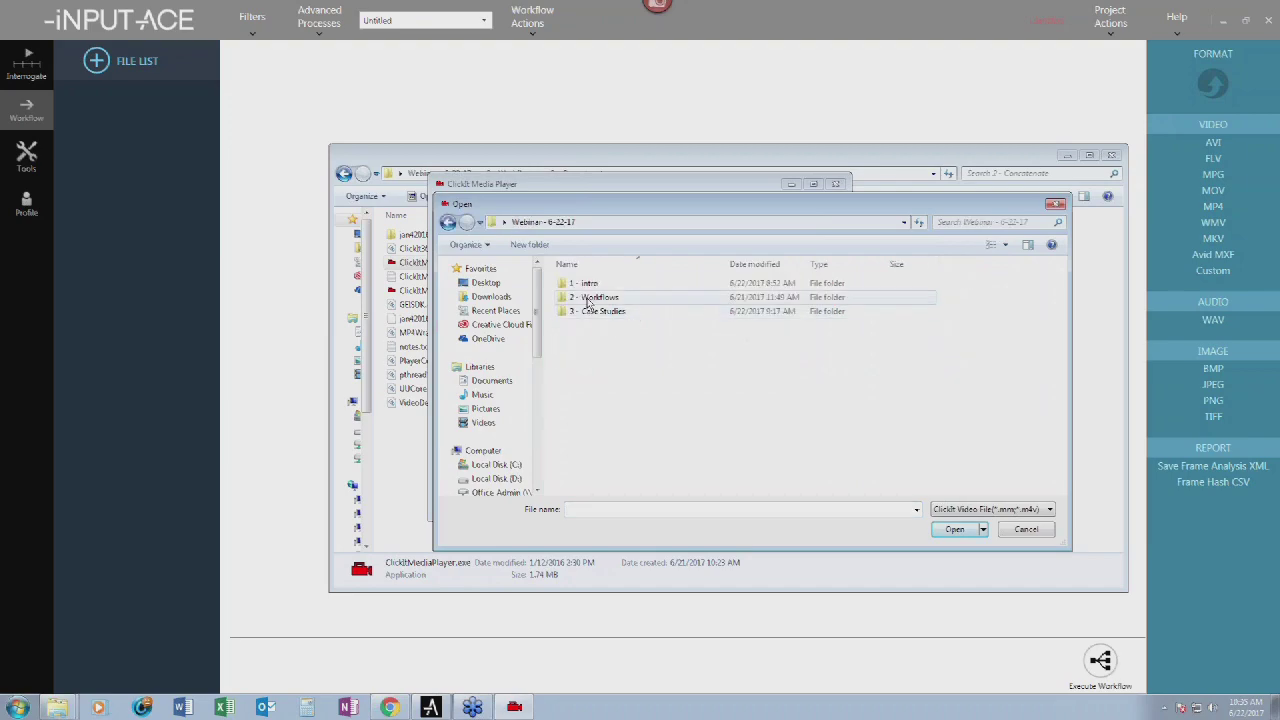
double_click(596, 298)
double_click(616, 300)
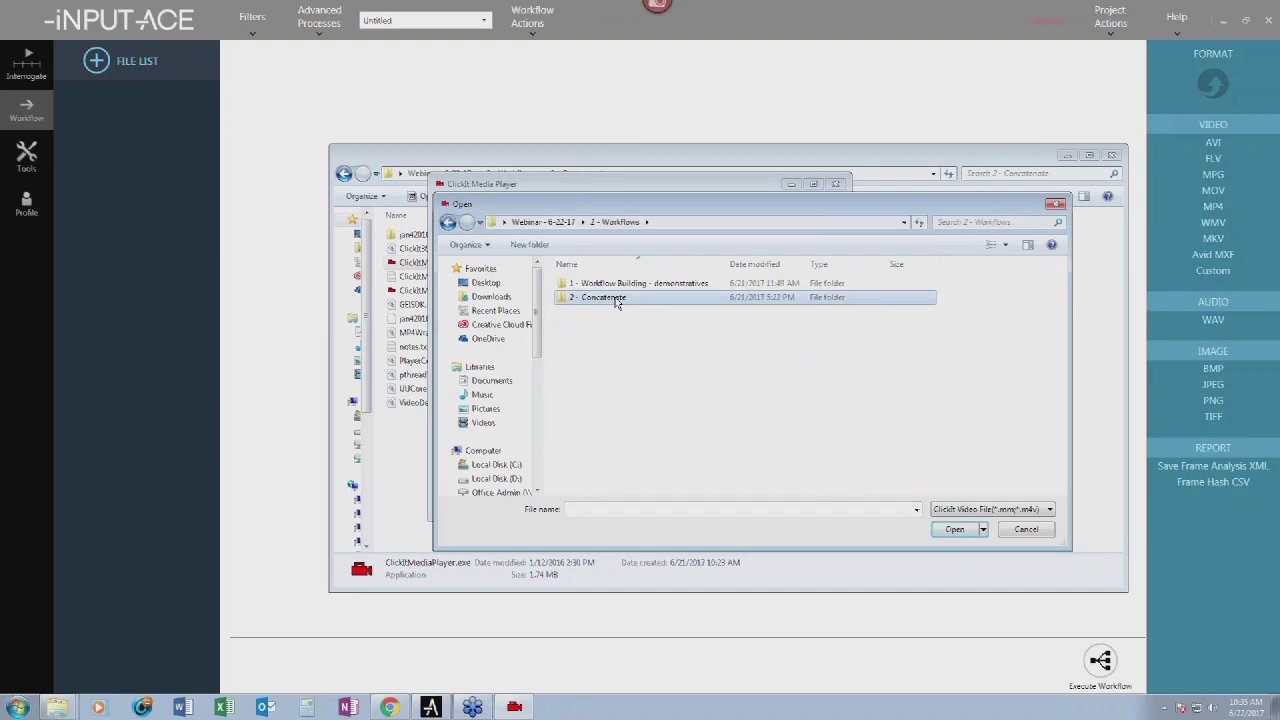
double_click(606, 306)
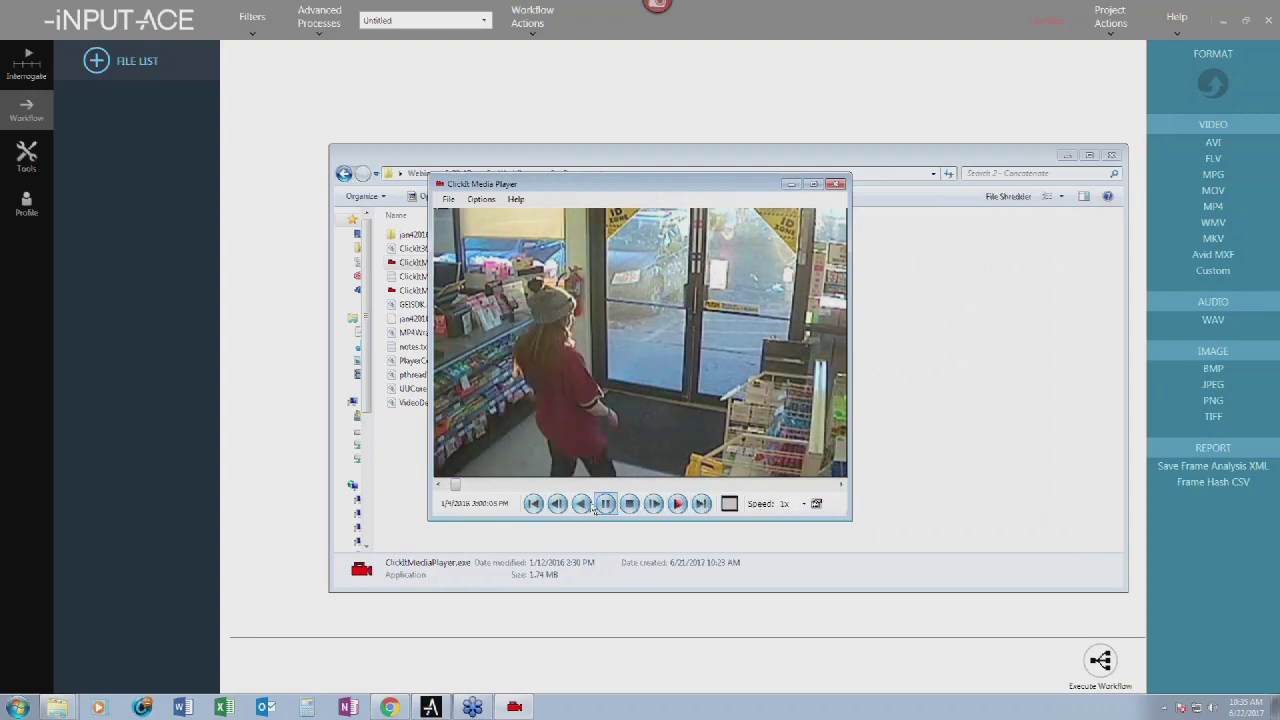
- Start and cancel a screen capture over the playing video, and shrink the ClickIt Media Player window slightly
key(Print)
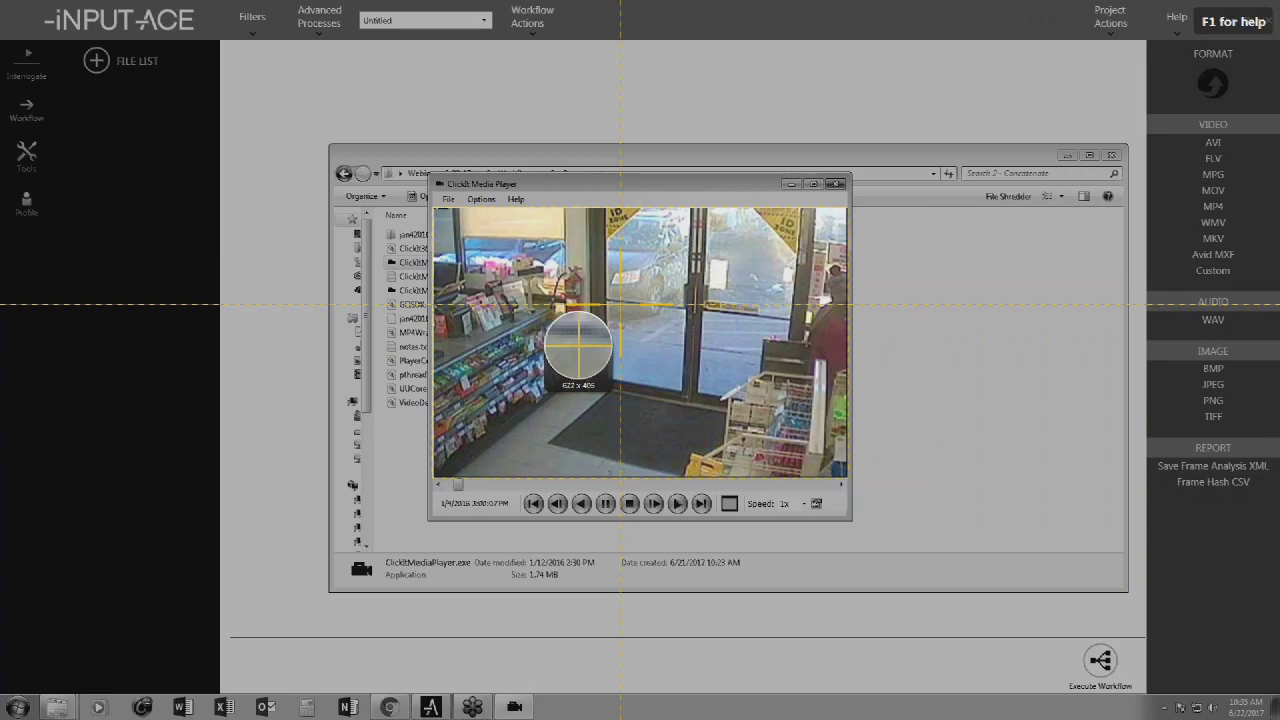
key(Escape)
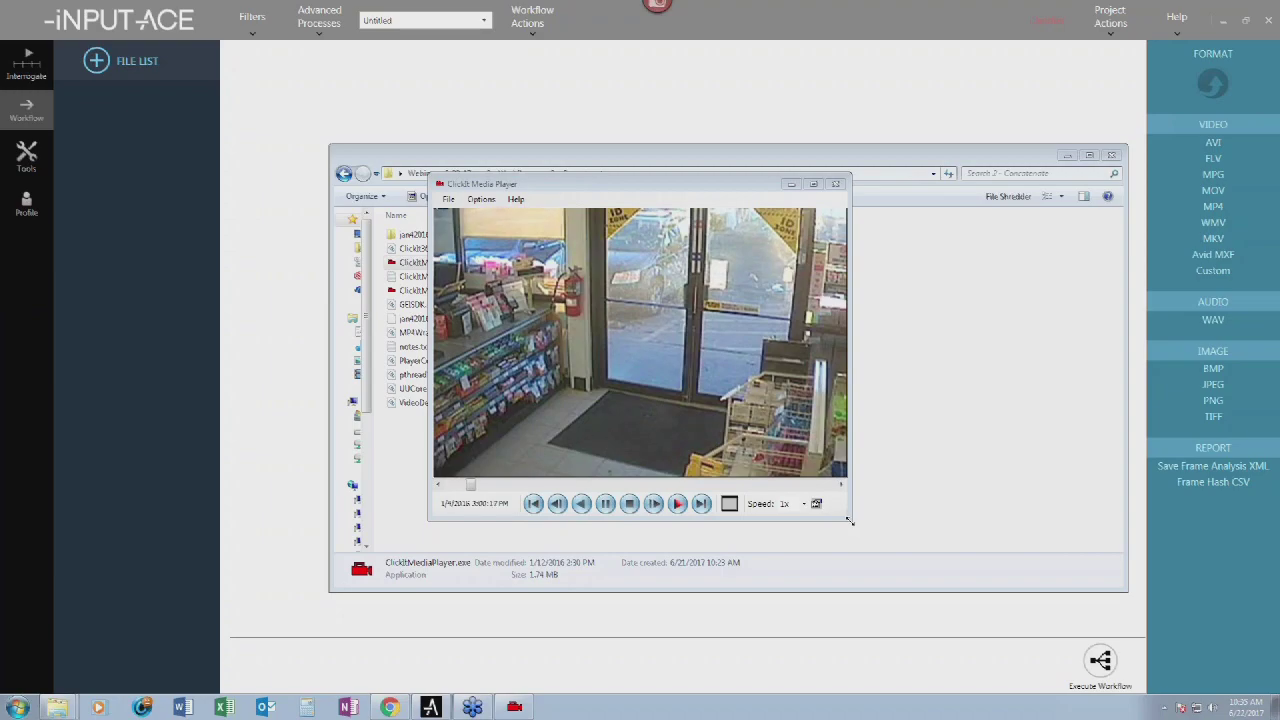
drag(849, 520, 802, 457)
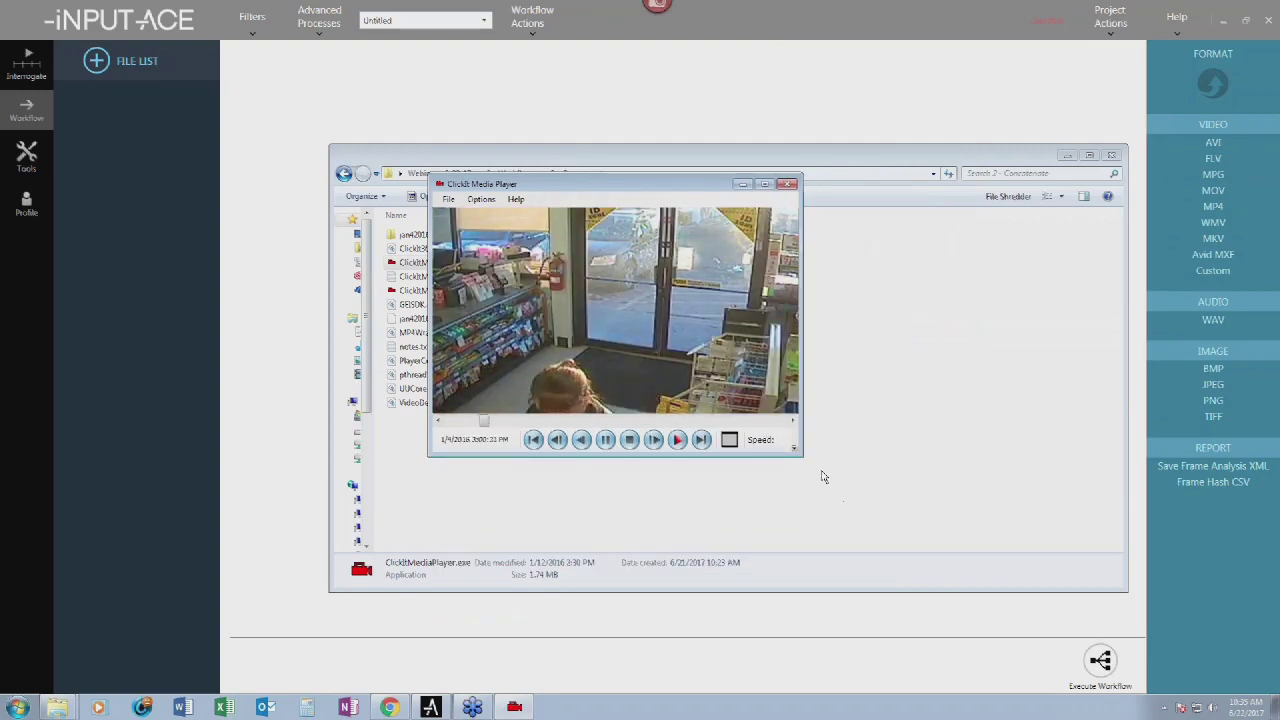
drag(802, 466, 774, 480)
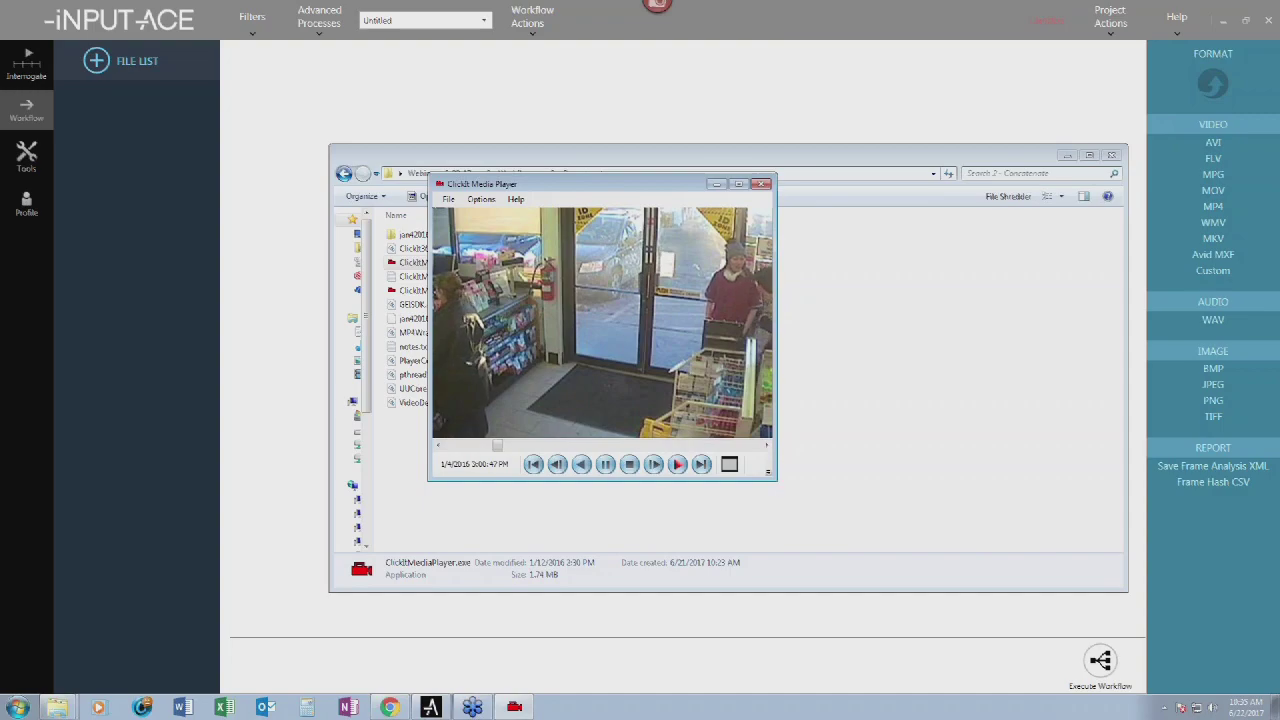
mouse_move(775, 488)
mouse_down()
mouse_move(1057, 354)
mouse_move(1034, 434)
mouse_move(968, 534)
mouse_move(815, 520)
mouse_move(798, 492)
mouse_up()
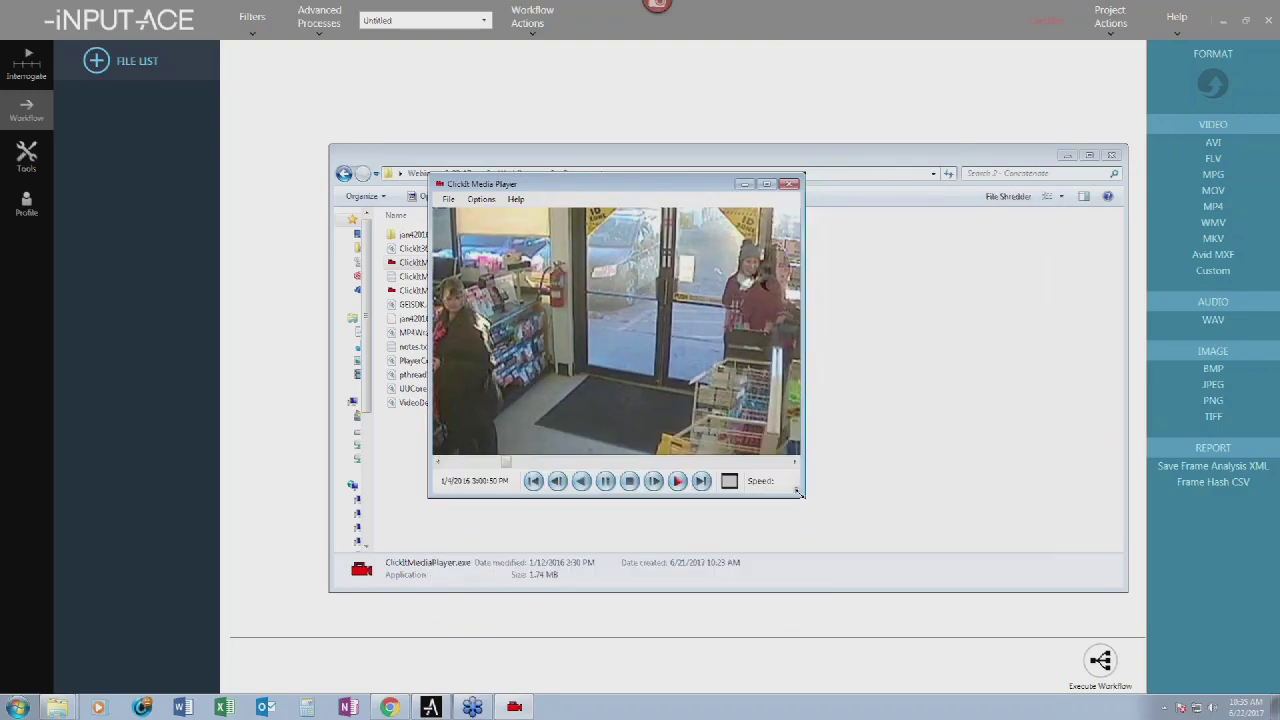
right_click(561, 305)
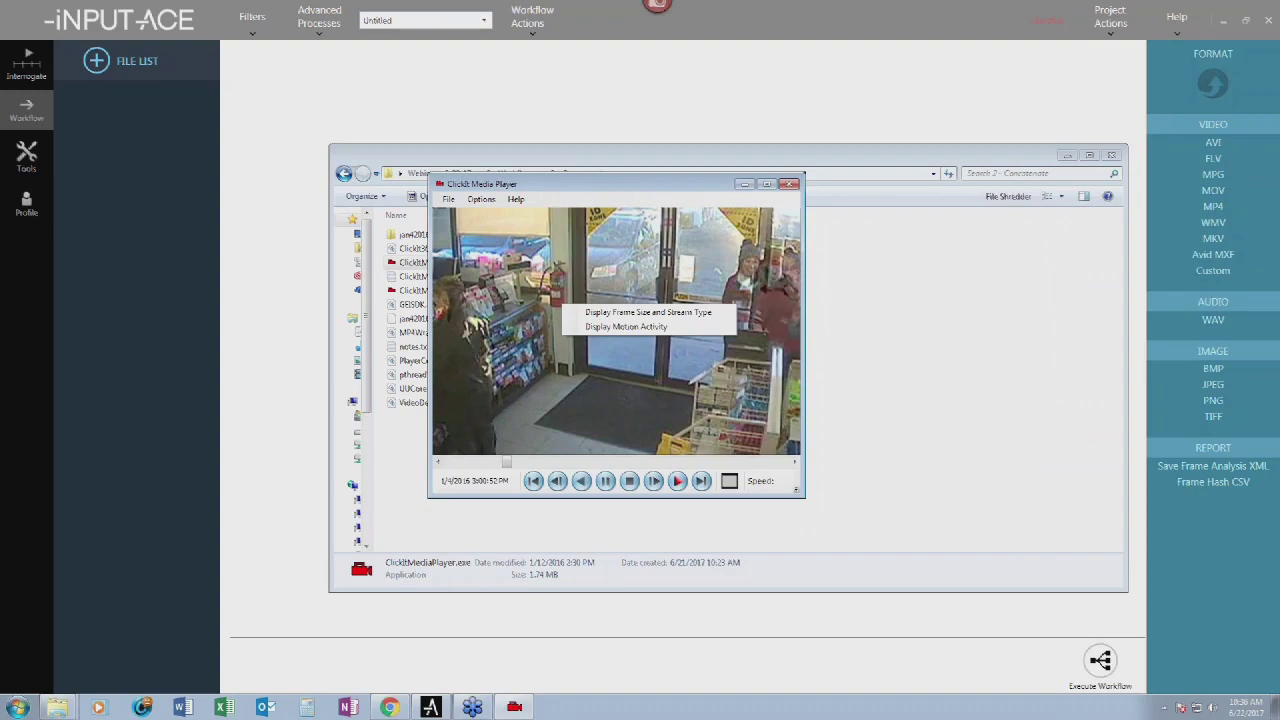
click(549, 362)
right_click(597, 376)
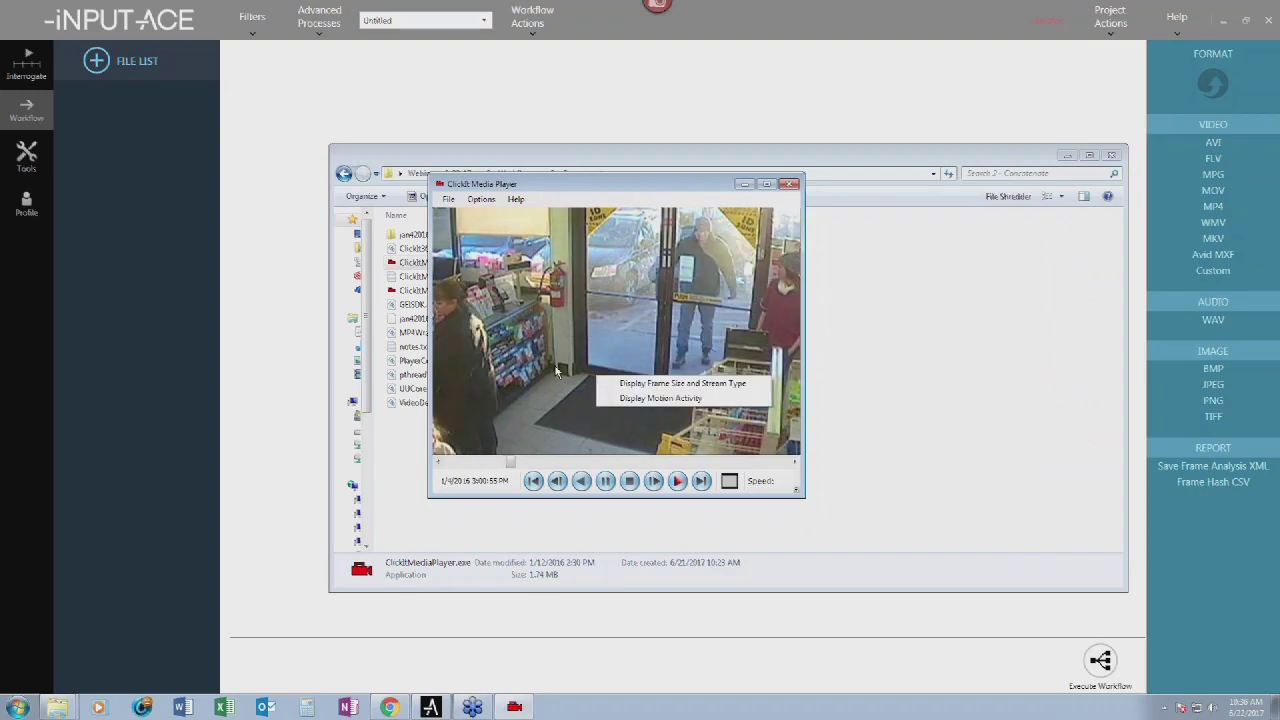
click(557, 372)
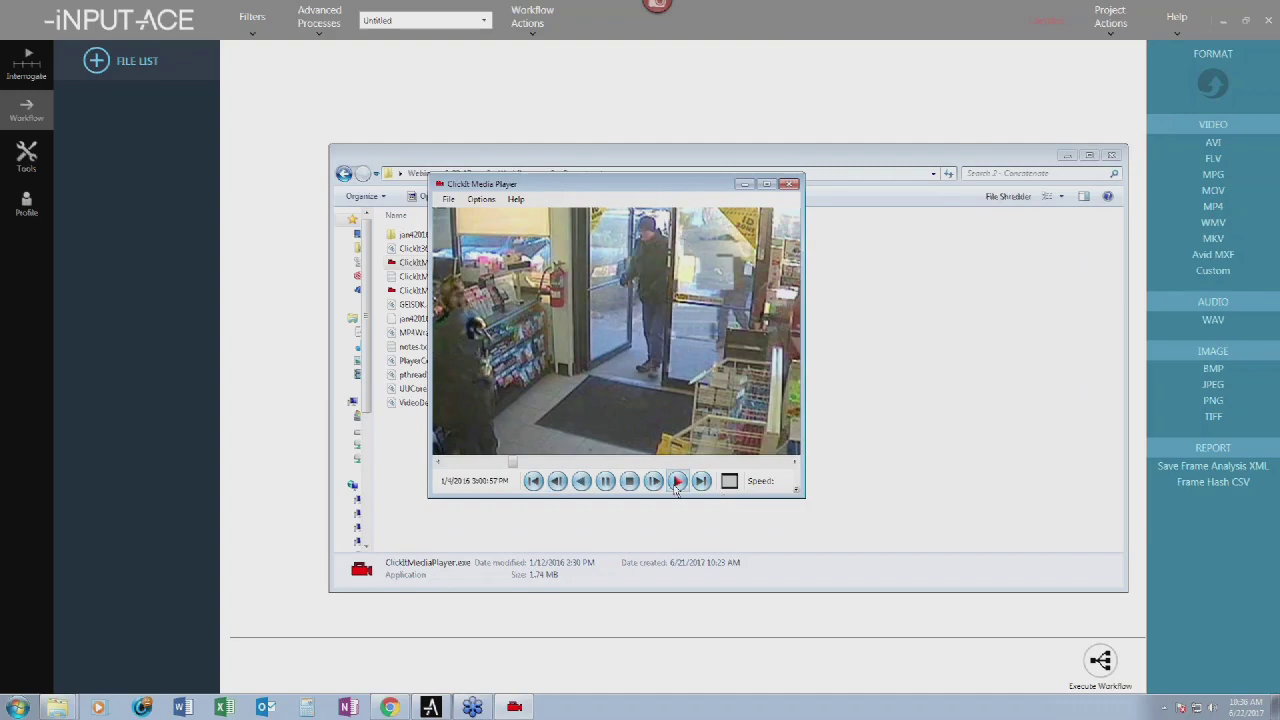
- Pause the playback and try to export the video as AVI/MP4 from the ClickIt player
click(607, 481)
click(607, 481)
click(448, 199)
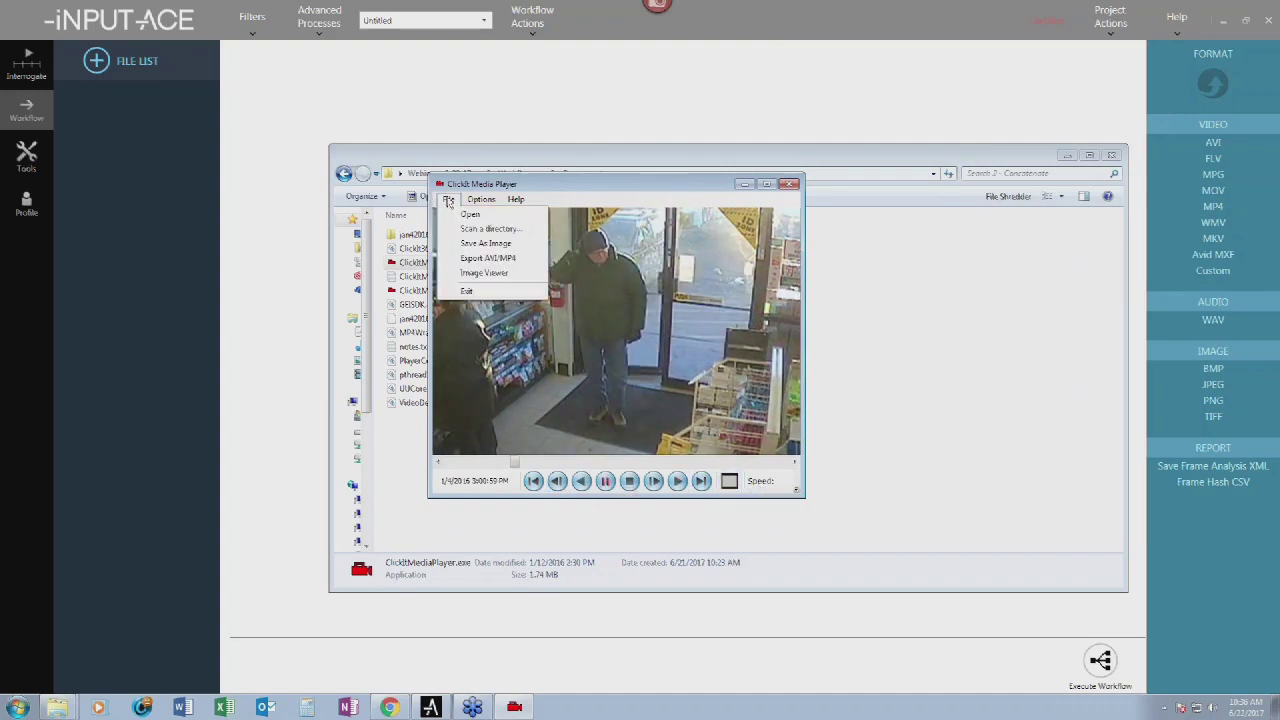
click(487, 260)
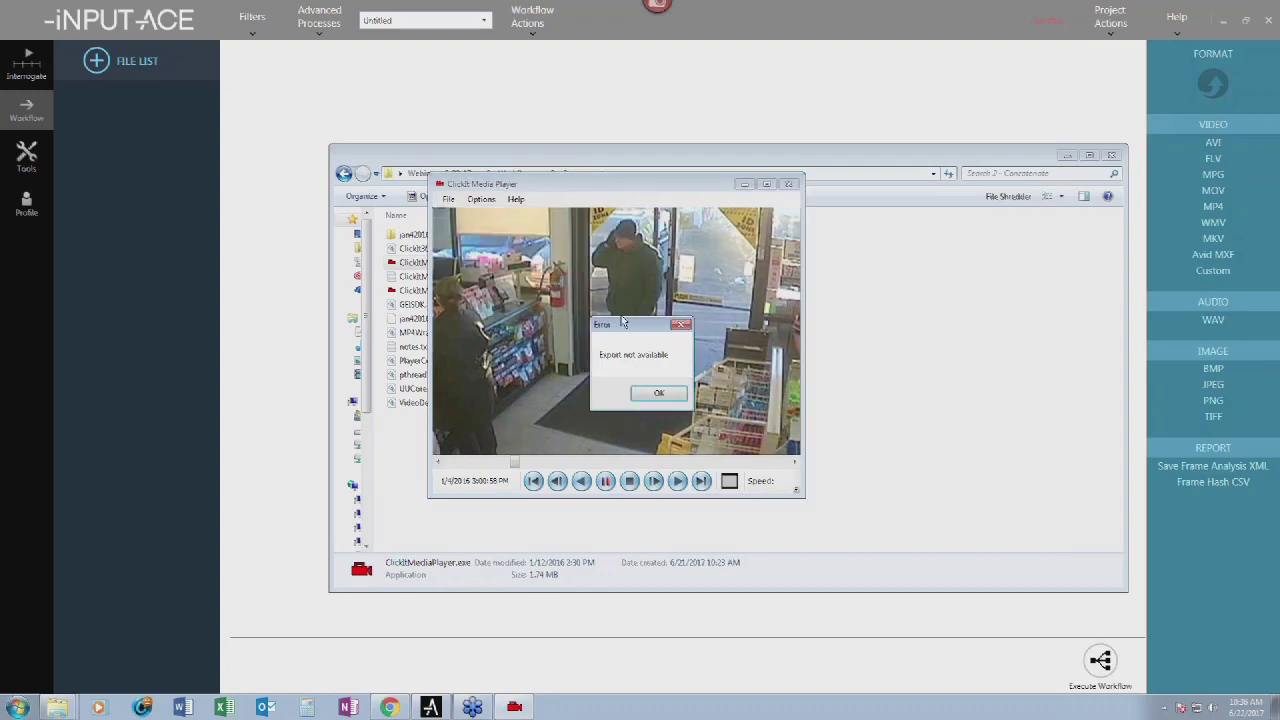
drag(640, 334, 576, 316)
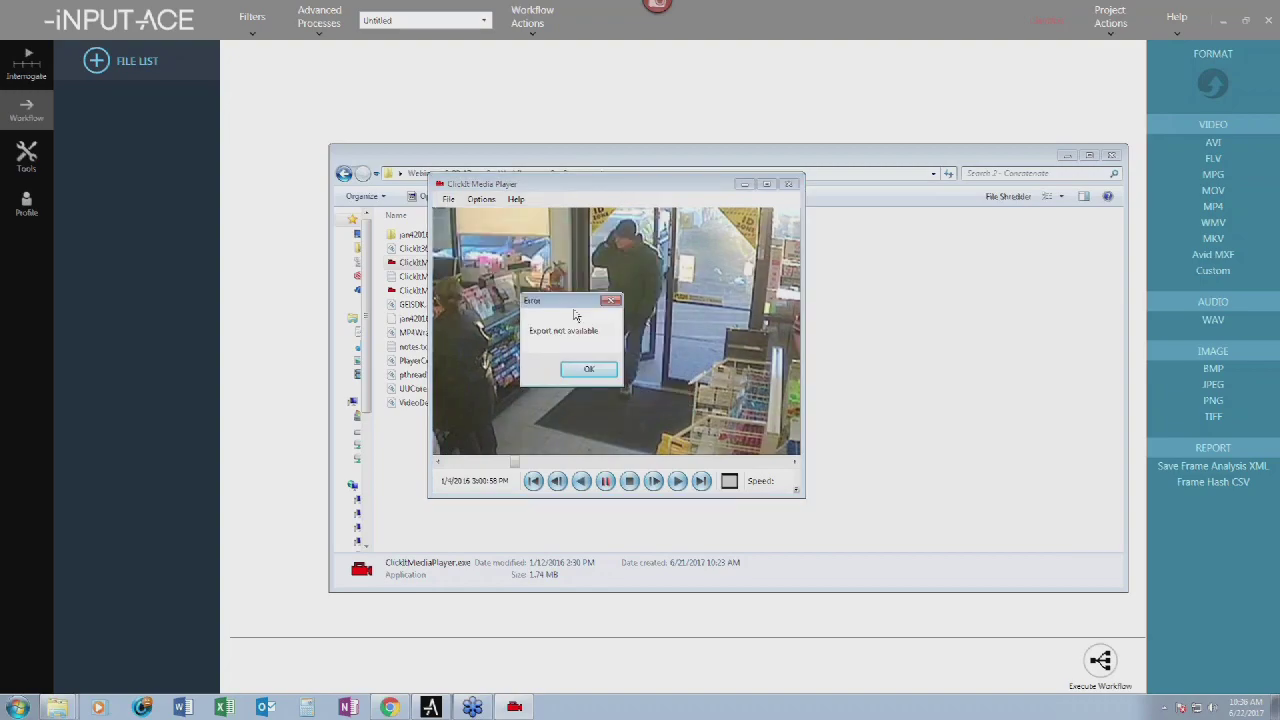
click(589, 370)
- Switch the ClickIt player to the camera that views the outdoor lot
click(480, 199)
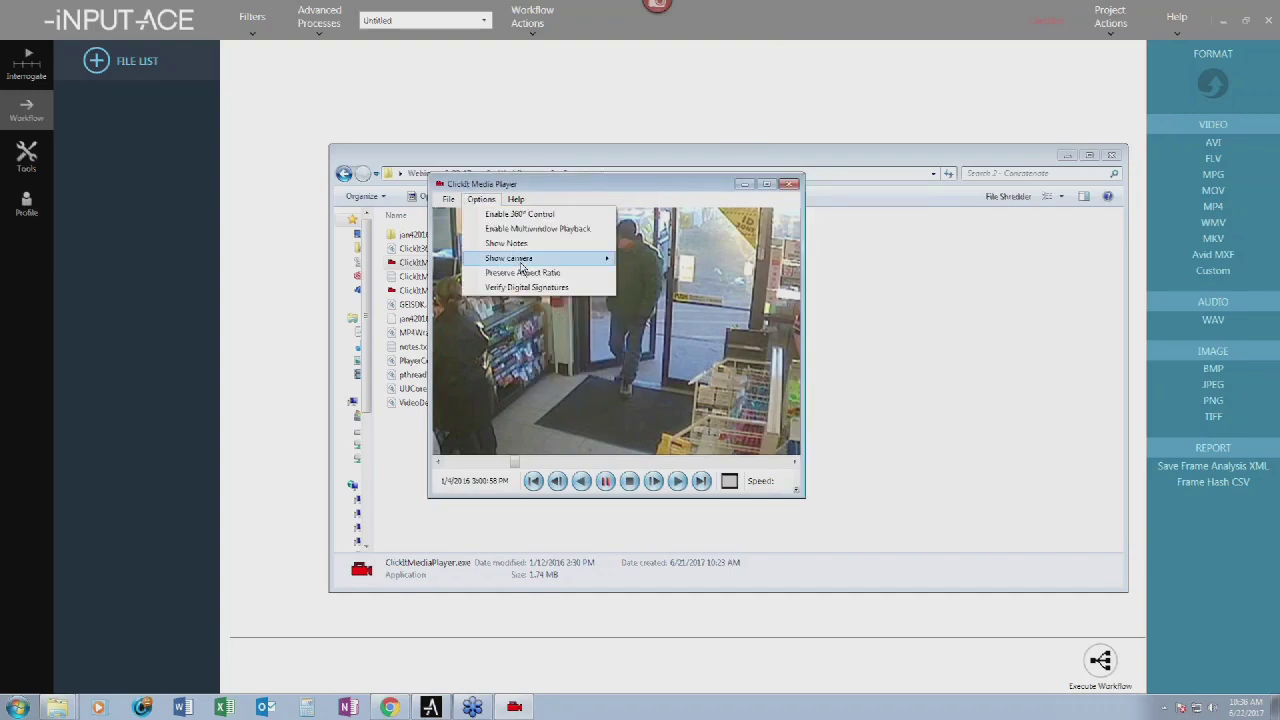
mouse_move(527, 263)
click(692, 303)
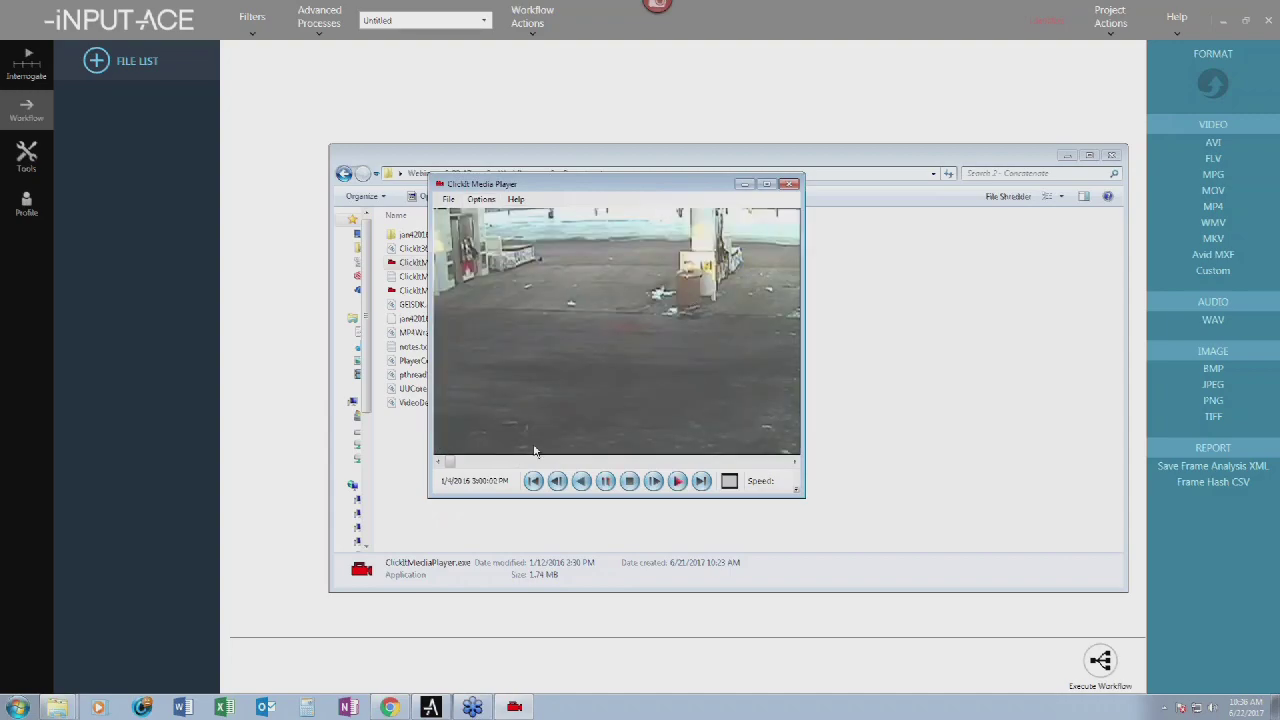
click(449, 199)
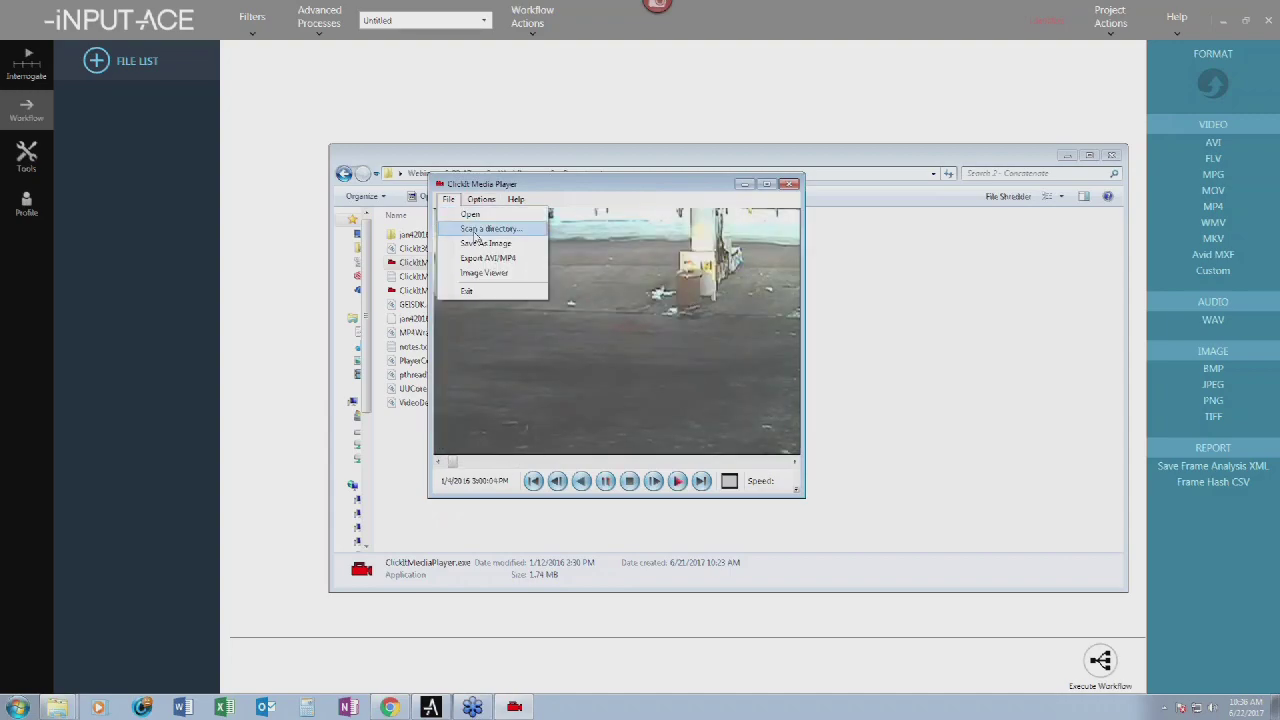
click(484, 244)
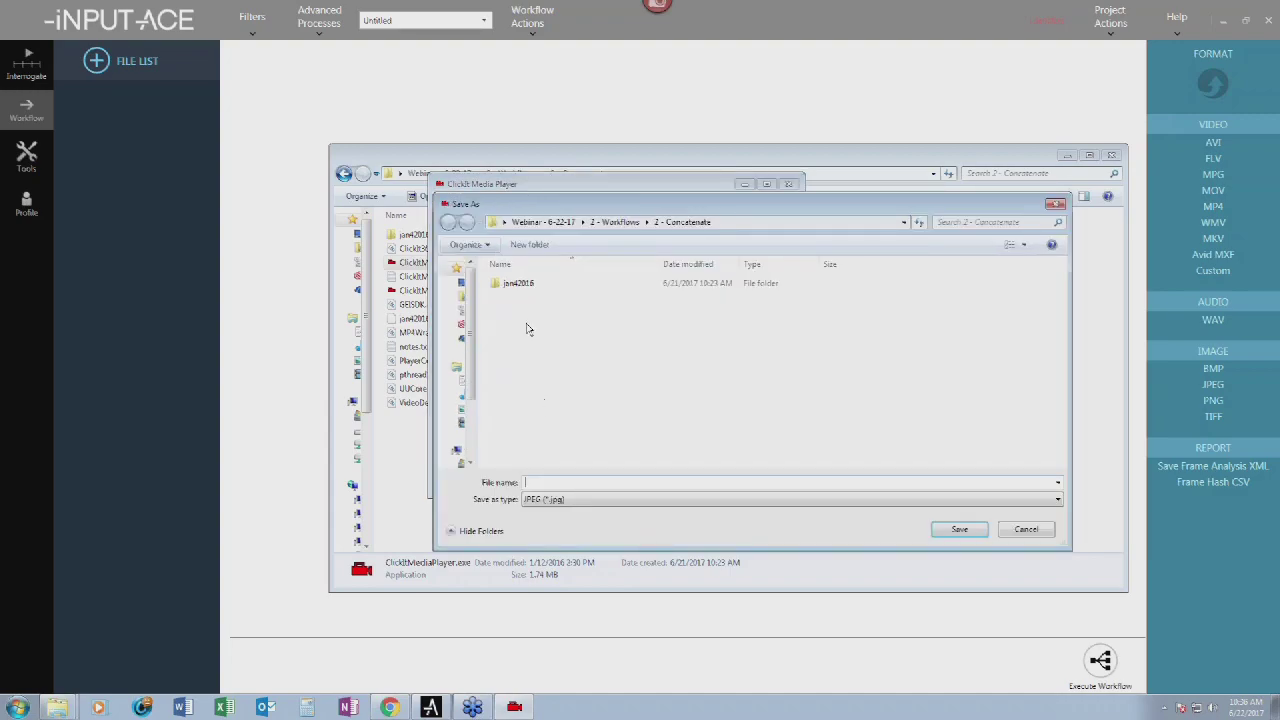
click(1024, 533)
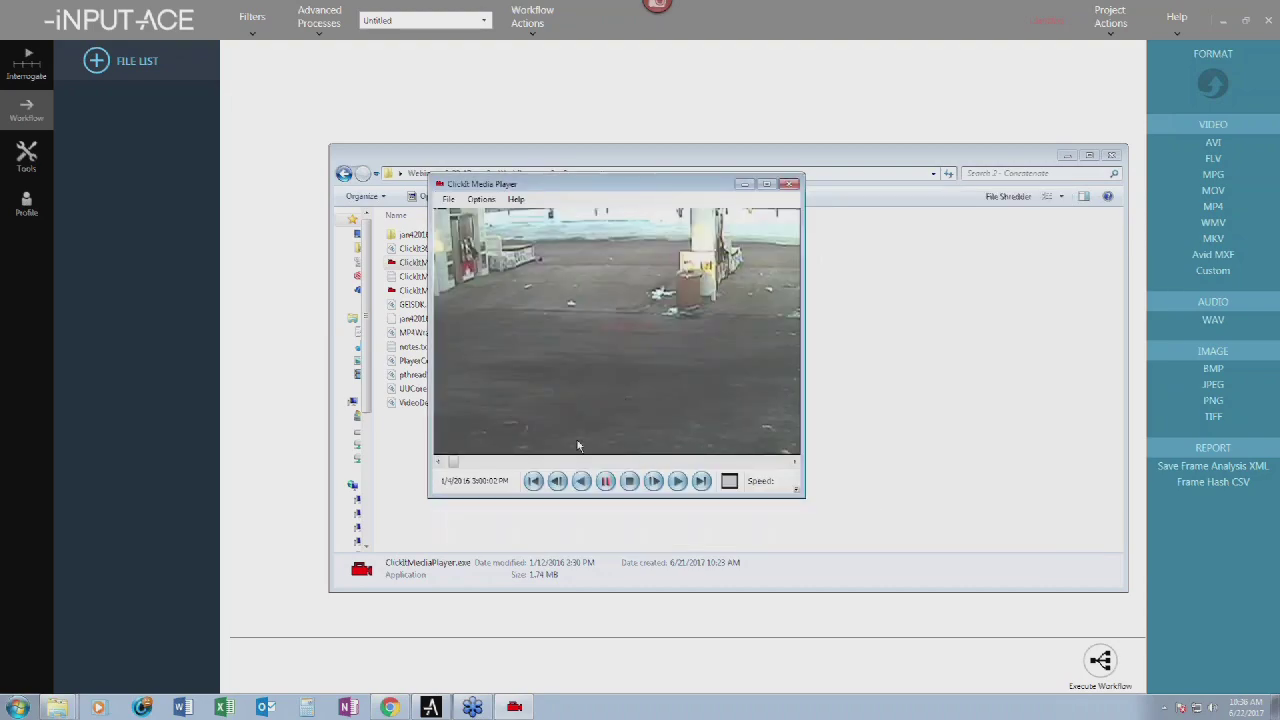
- Move the ClickIt player window aside, rewind the video, and play and scrub the camera that views the store's entrance doors
drag(521, 187, 591, 219)
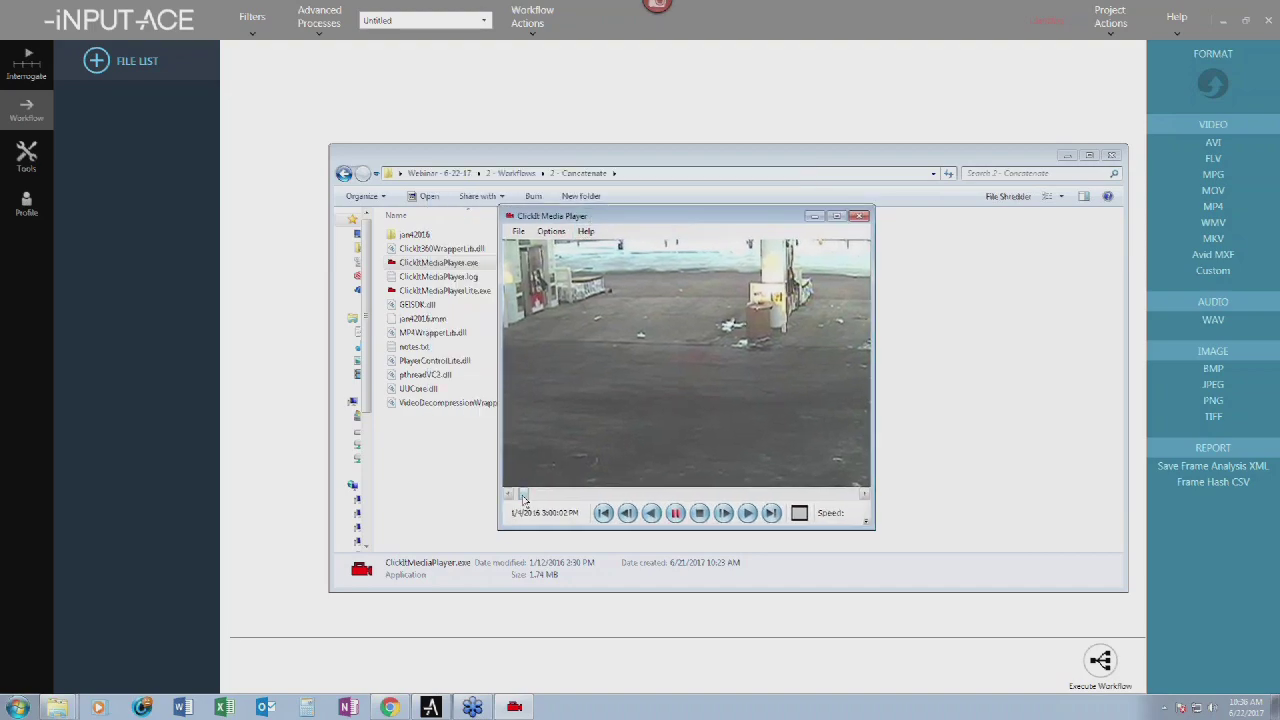
mouse_move(529, 500)
mouse_down()
mouse_move(848, 497)
mouse_move(517, 496)
mouse_up()
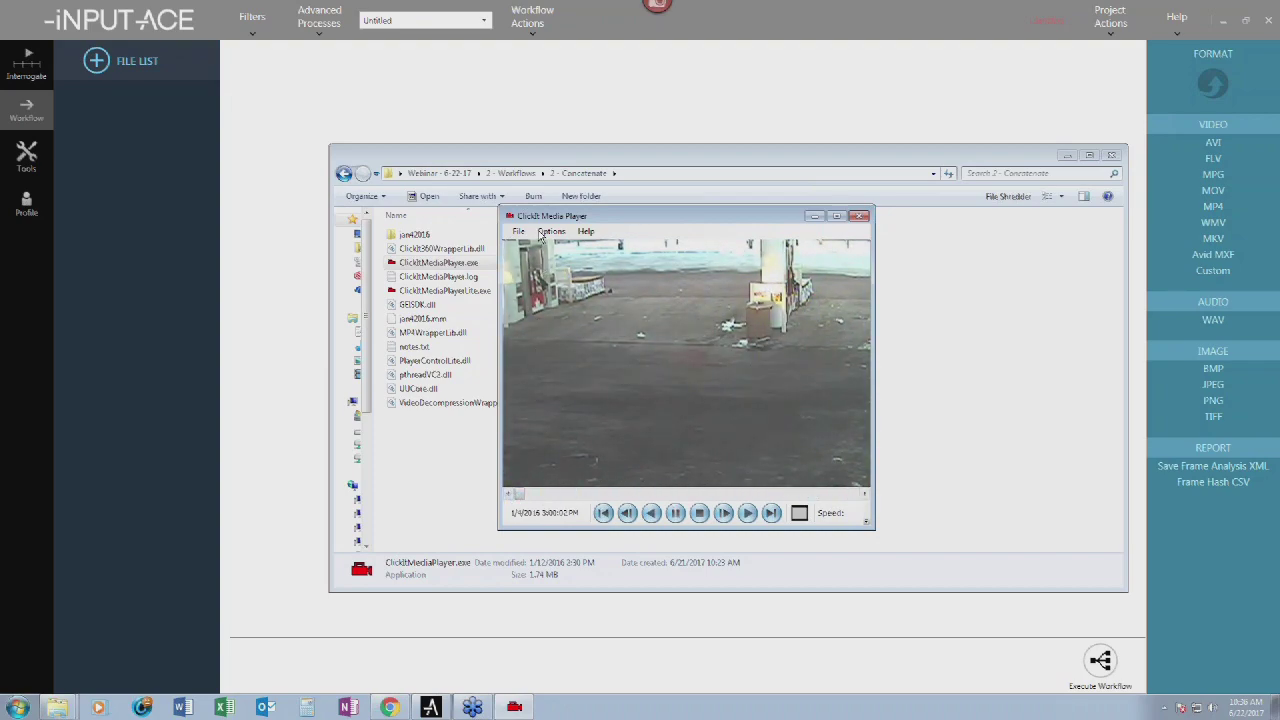
click(540, 234)
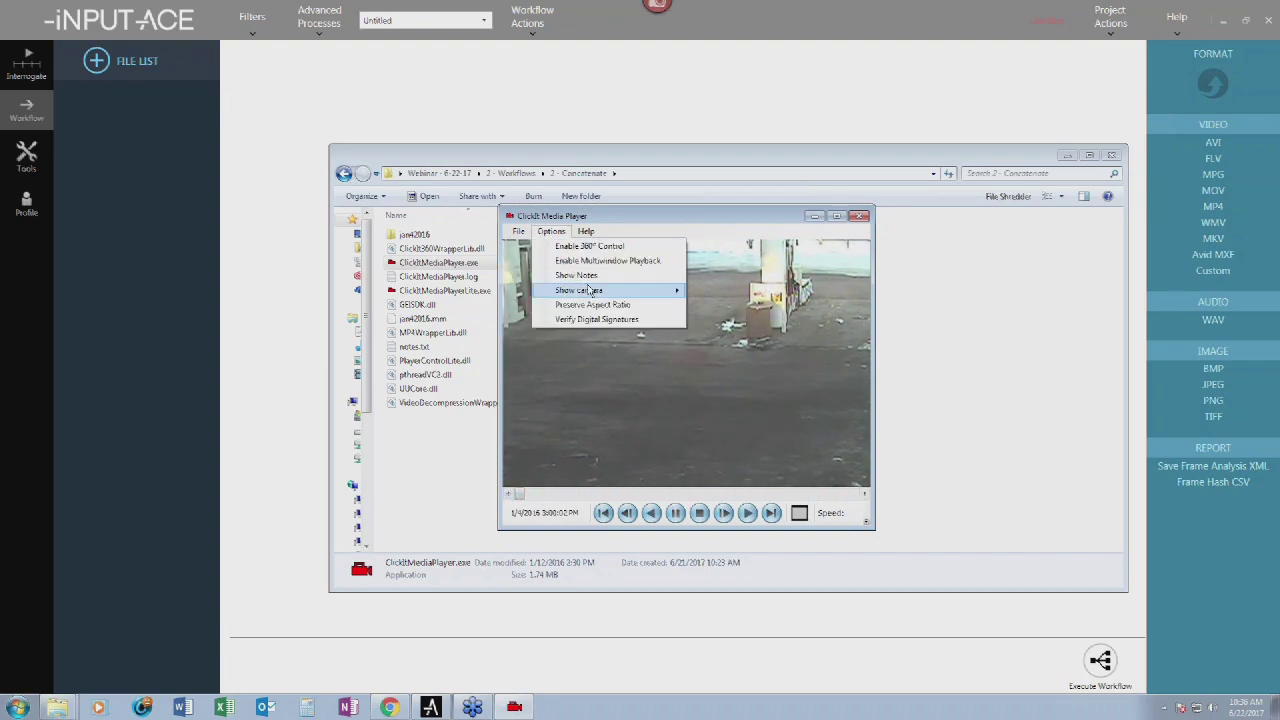
mouse_move(590, 288)
click(737, 310)
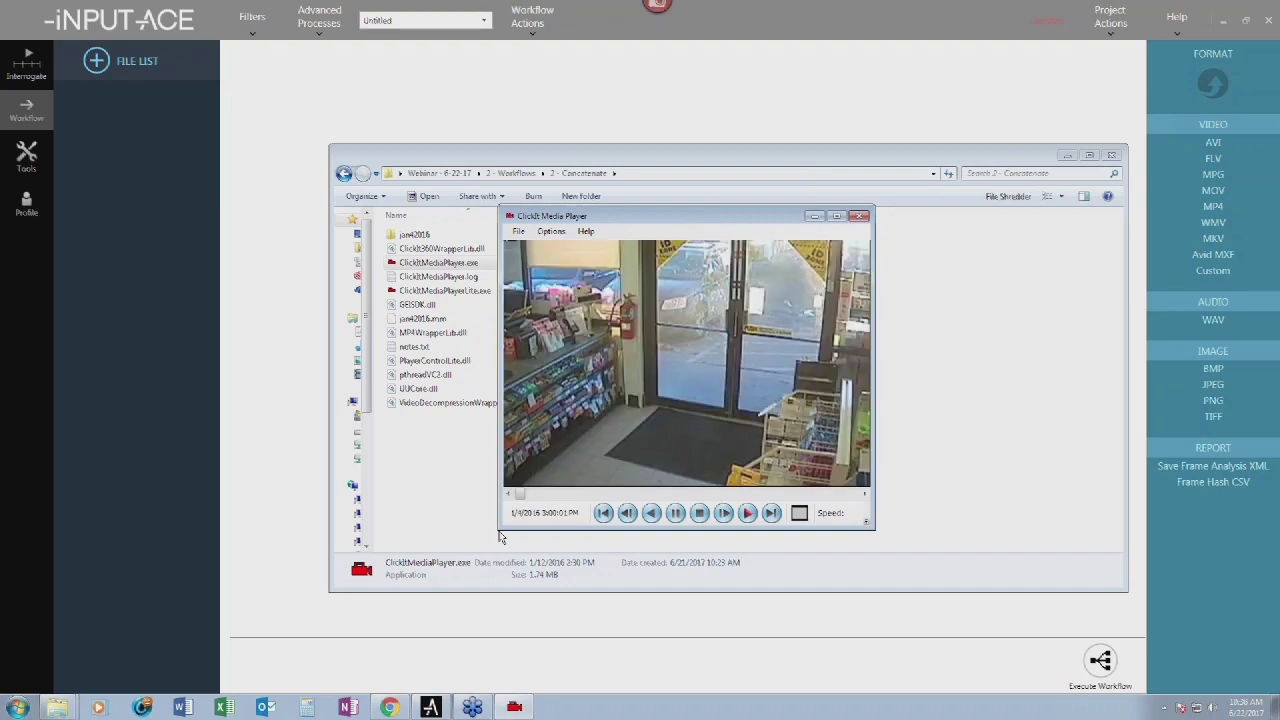
mouse_move(525, 497)
mouse_down()
mouse_move(830, 492)
mouse_move(577, 495)
mouse_move(524, 481)
mouse_up()
click(698, 512)
- Open the jan42016 folder to examine its .ctf and .m4v files, and compare them with the ClickIt playback, pausing the video
click(455, 236)
double_click(455, 236)
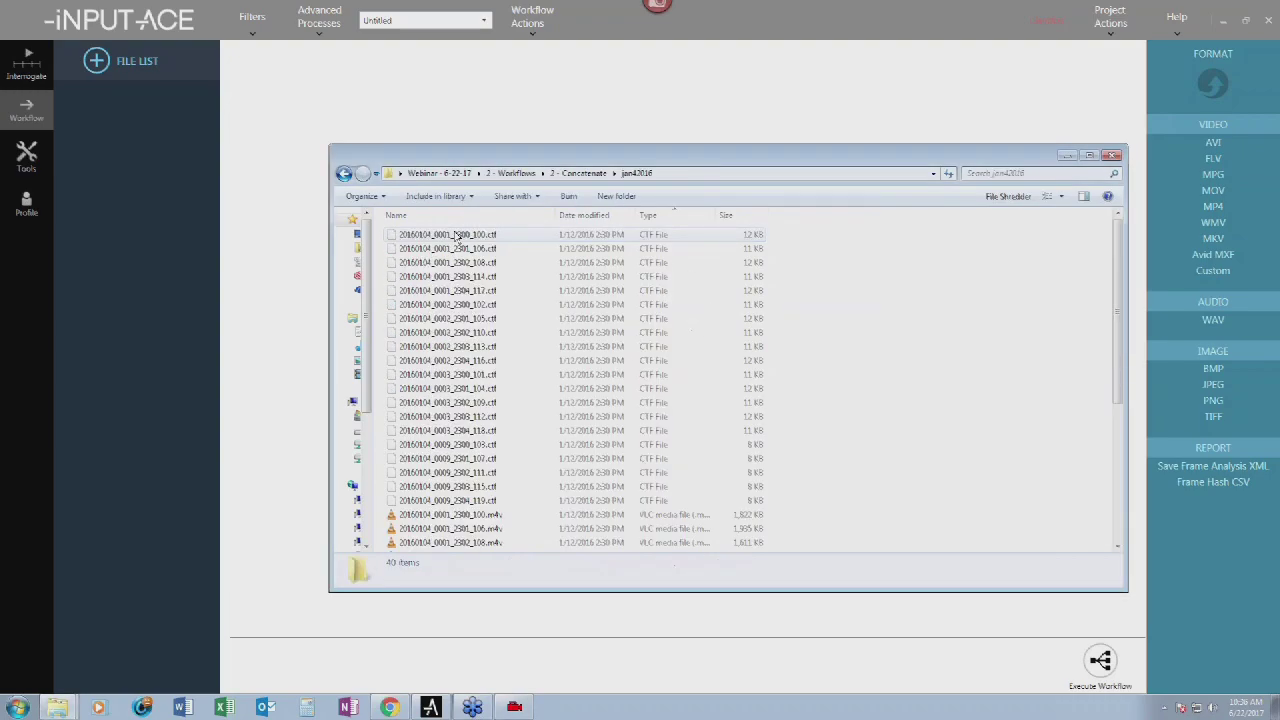
scroll(531, 320, down, 5)
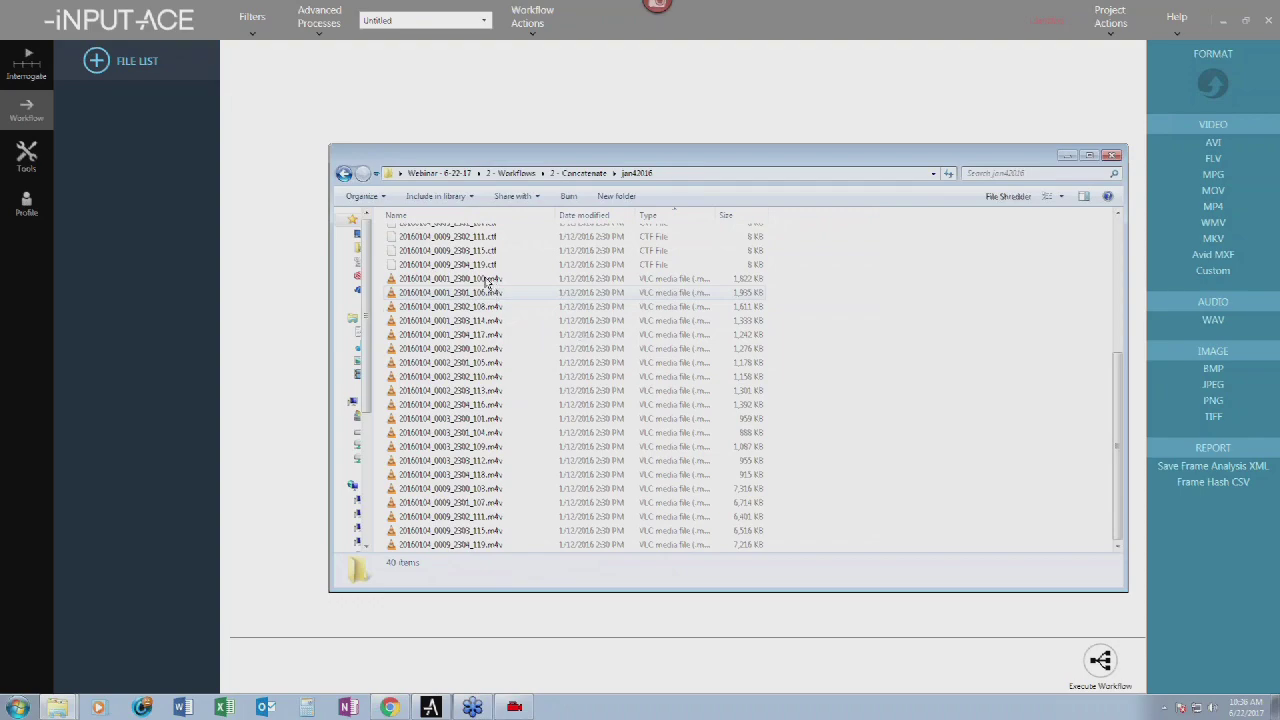
click(512, 703)
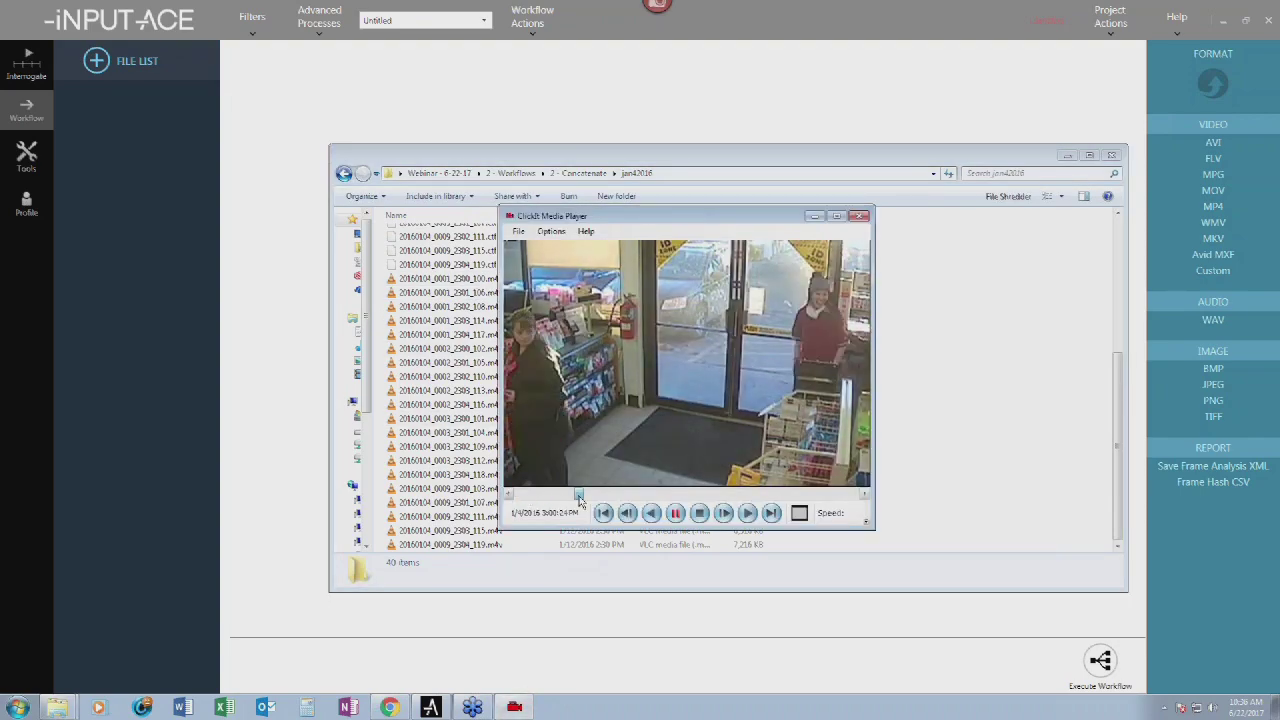
click(676, 513)
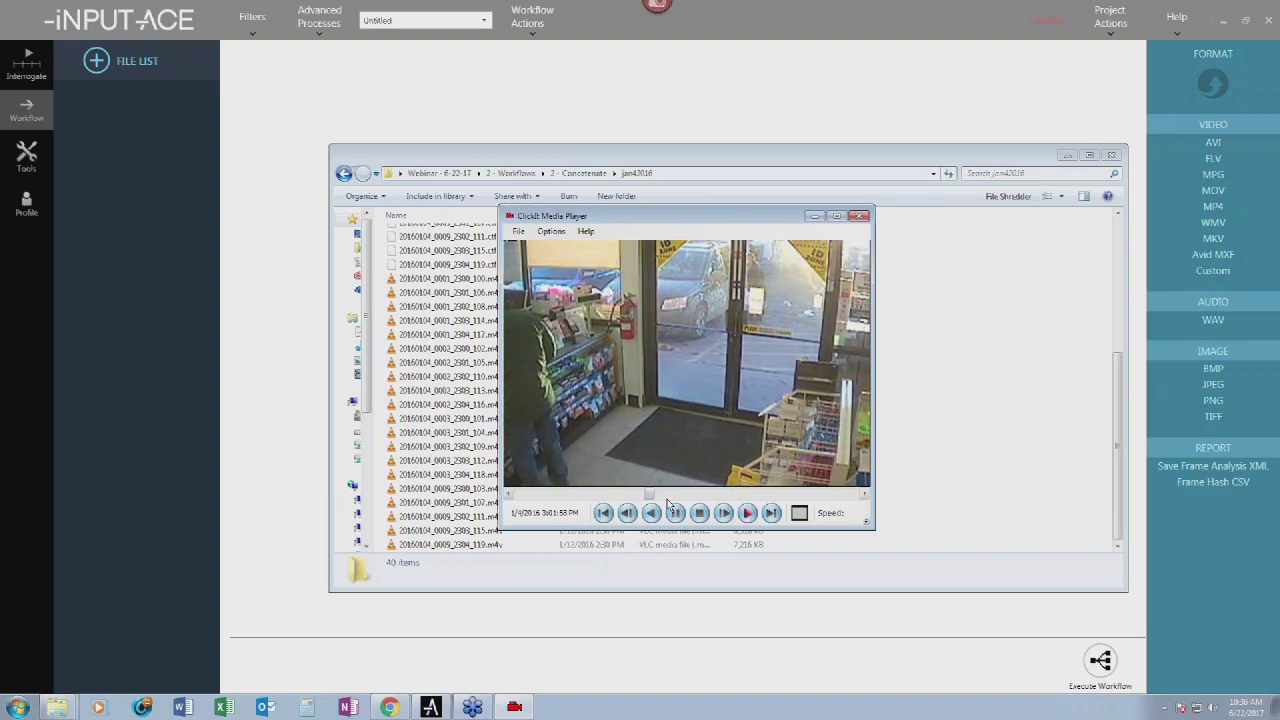
- Add all of the .m4v files from the jan42016 folder to the iNPUT-ACE file list
key(alt+Tab)
click(450, 278)
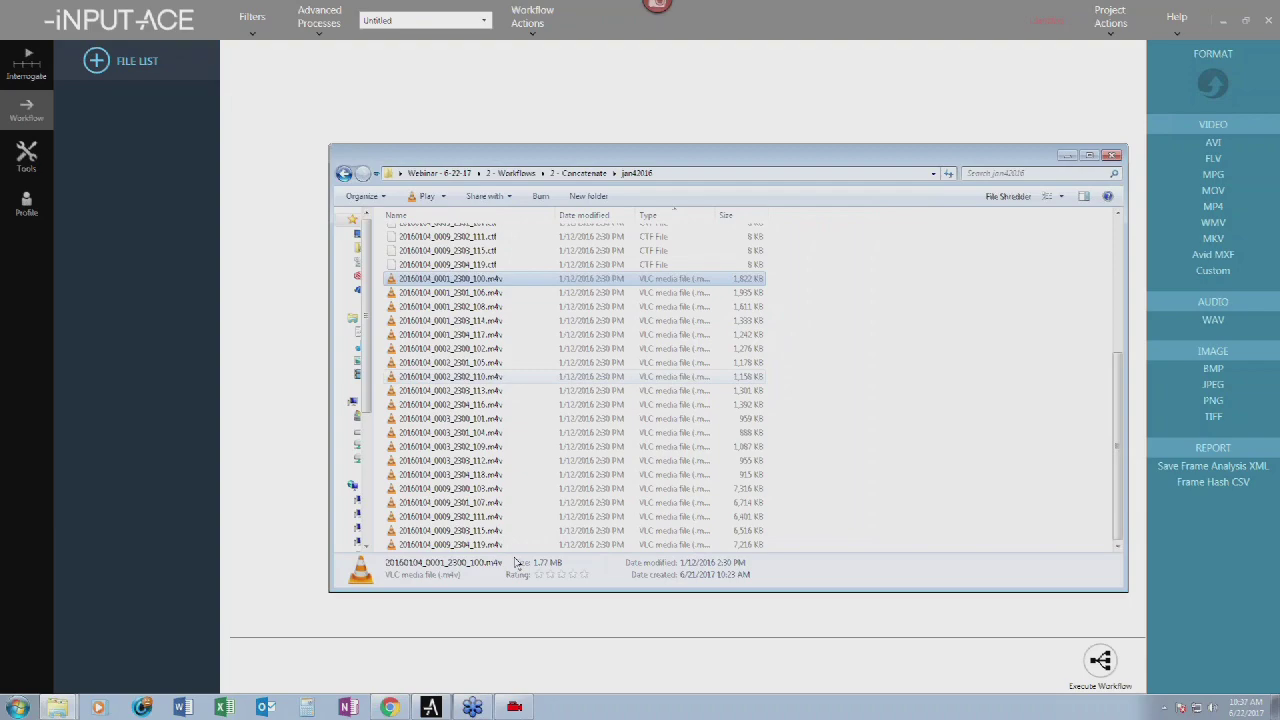
shift+click(450, 544)
drag(148, 175, 148, 175)
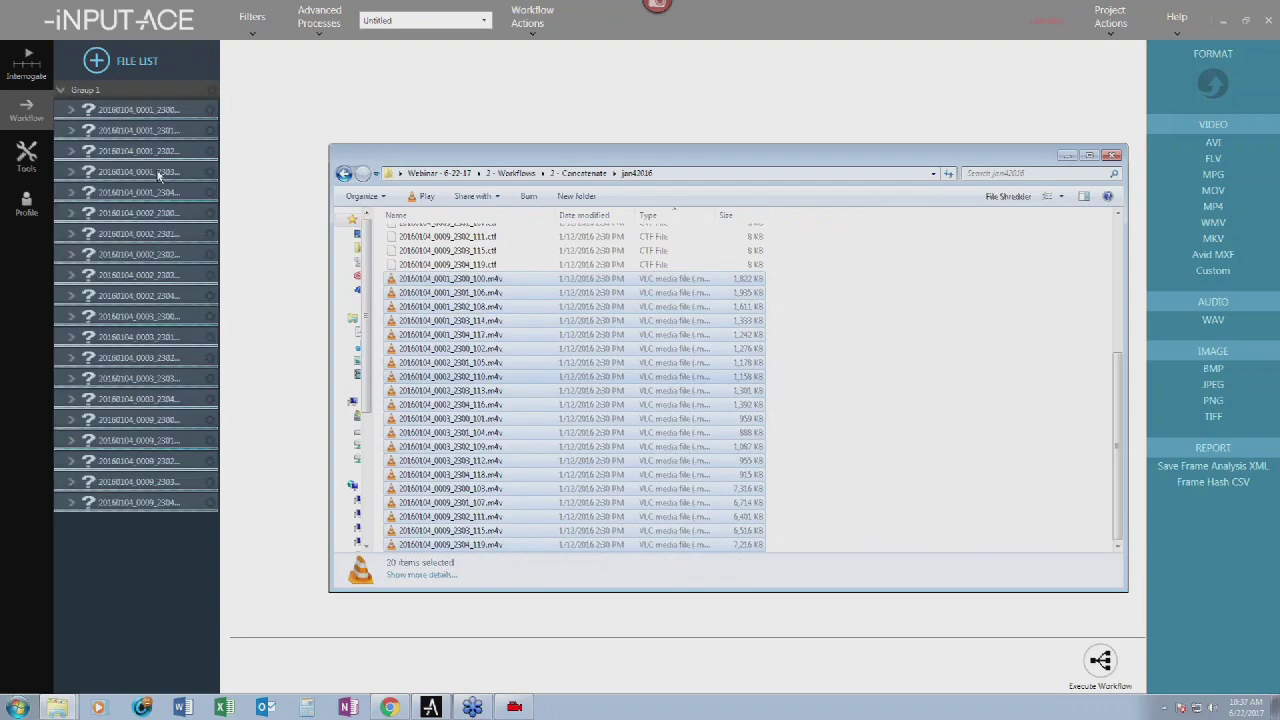
- Play the five 20160104_0001 clips one after another in Interrogate to review the entrance camera's footage and metadata
click(193, 116)
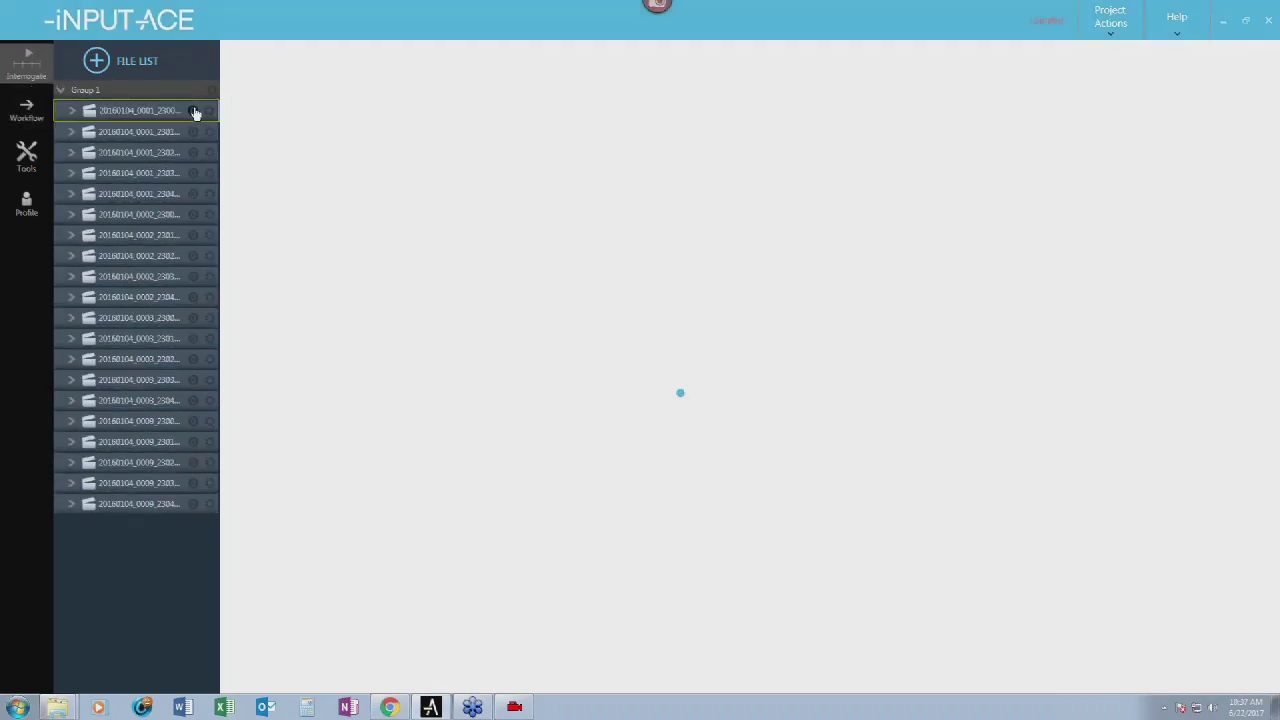
click(685, 243)
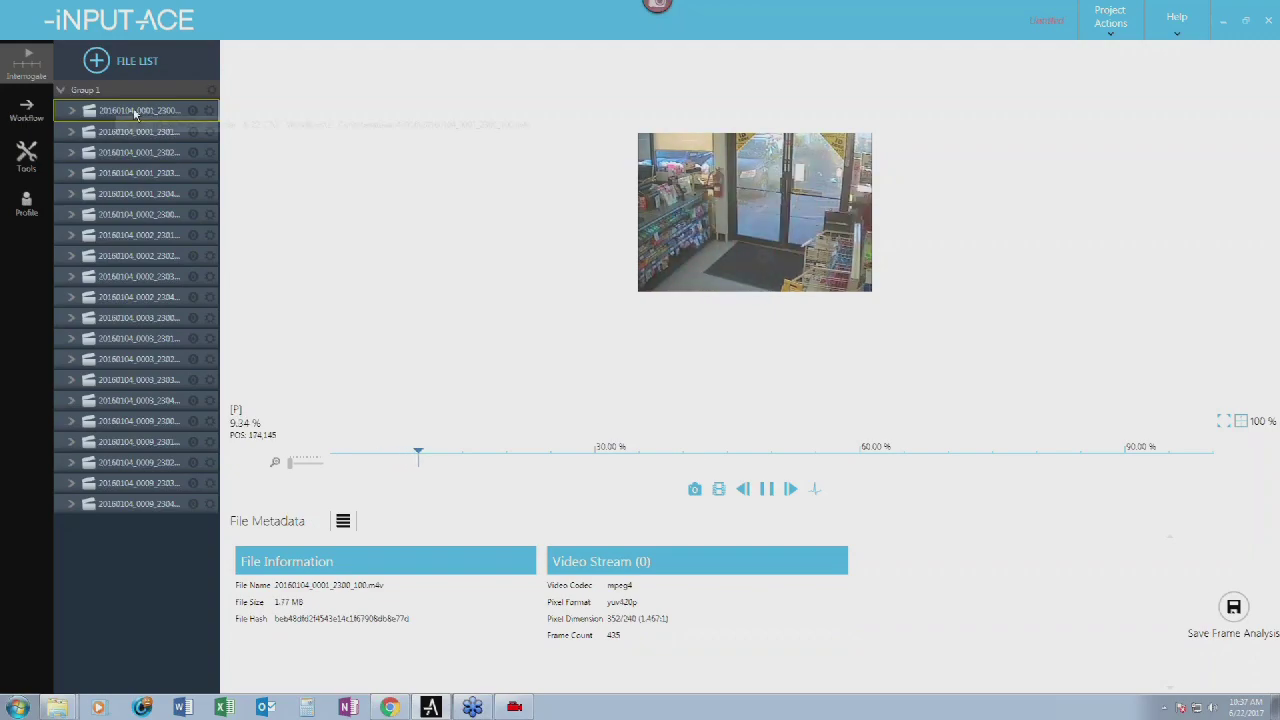
click(193, 134)
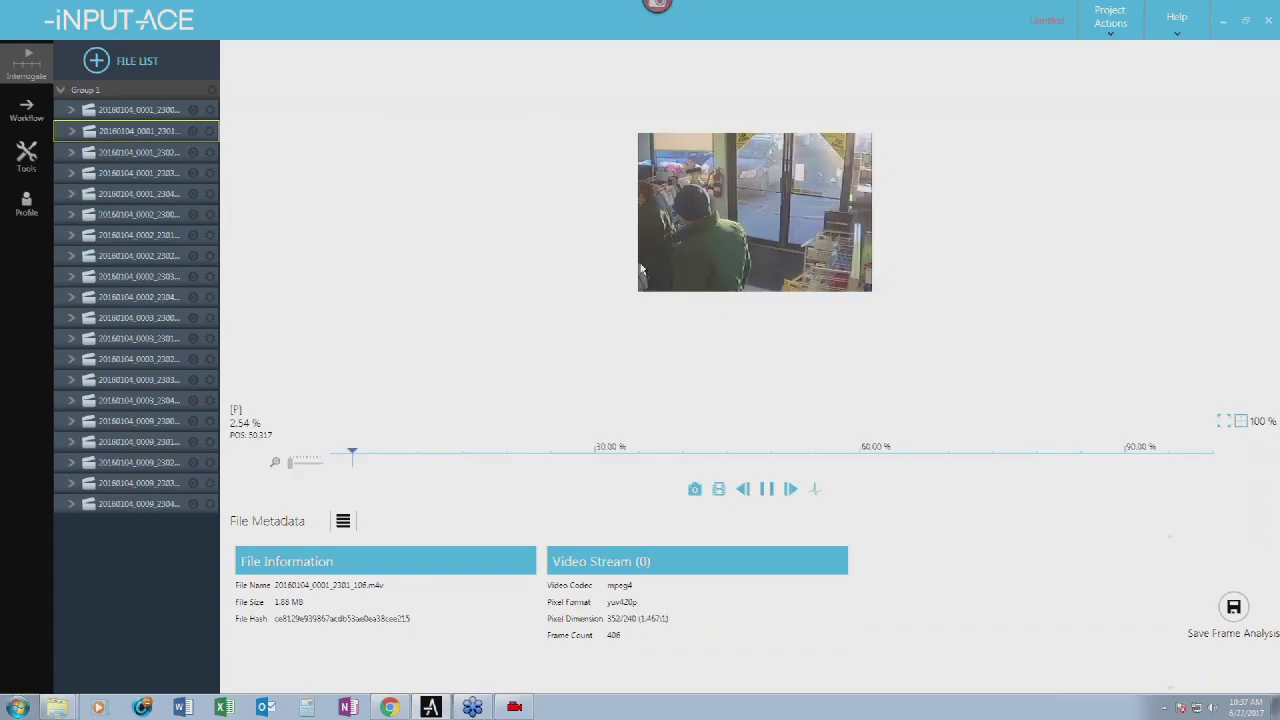
click(194, 155)
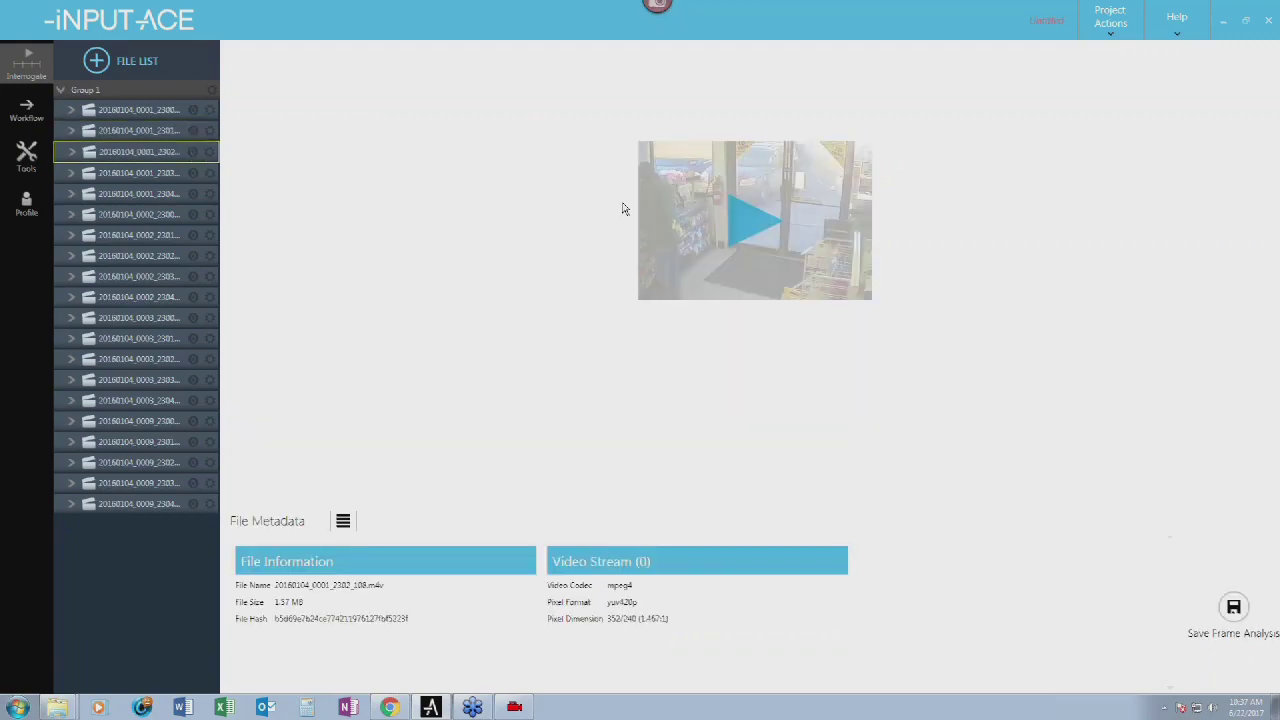
click(191, 173)
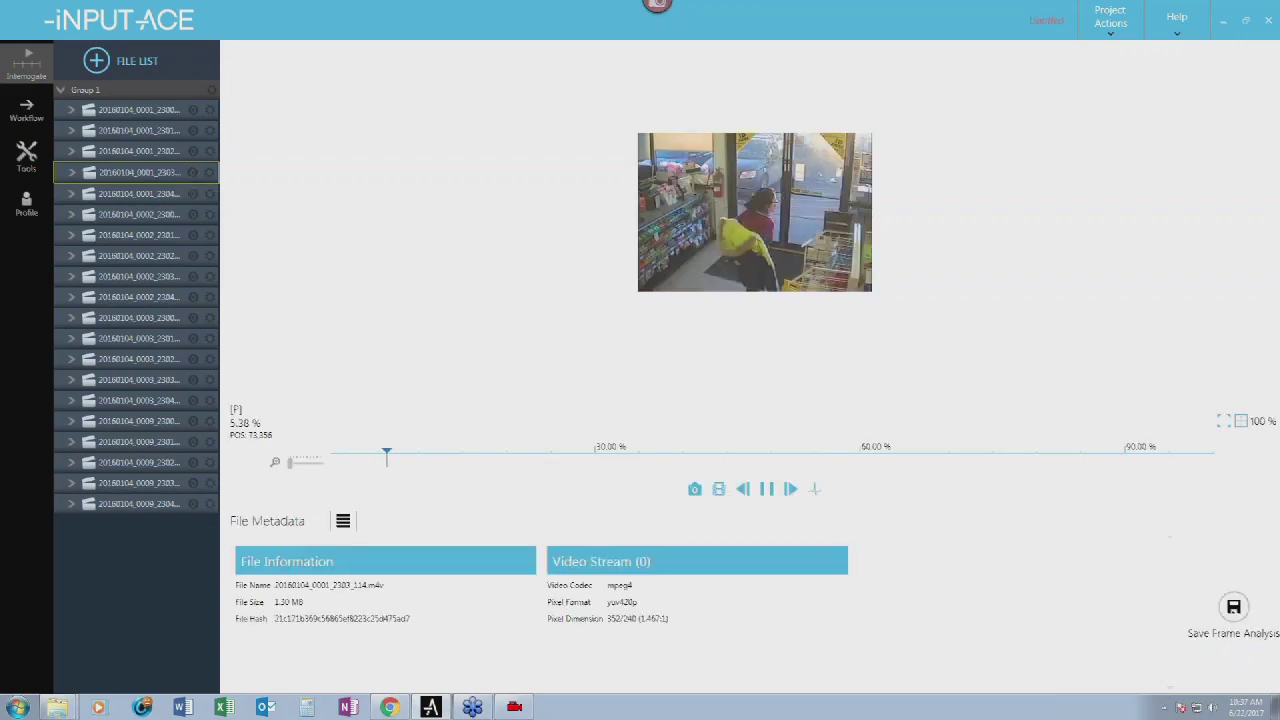
click(205, 194)
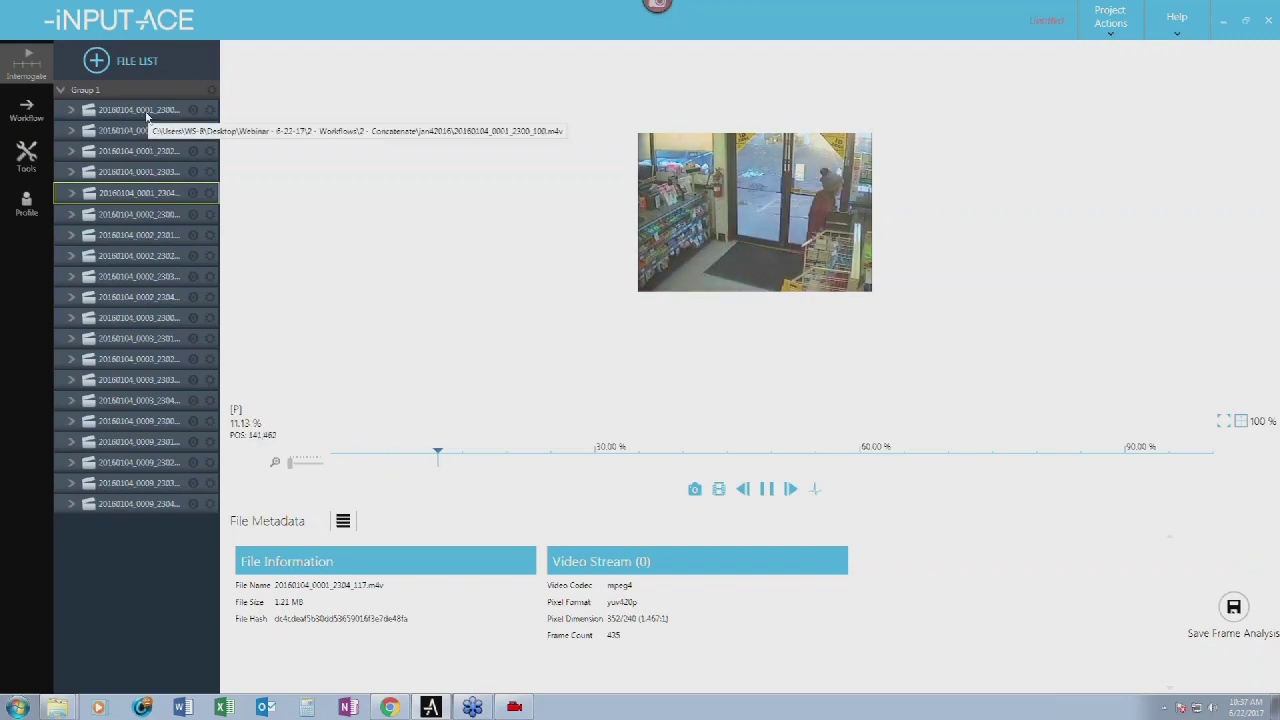
- Play clips from the 20160104_0002 and 20160104_0003 groups to identify their cameras, and pause the playback
click(155, 216)
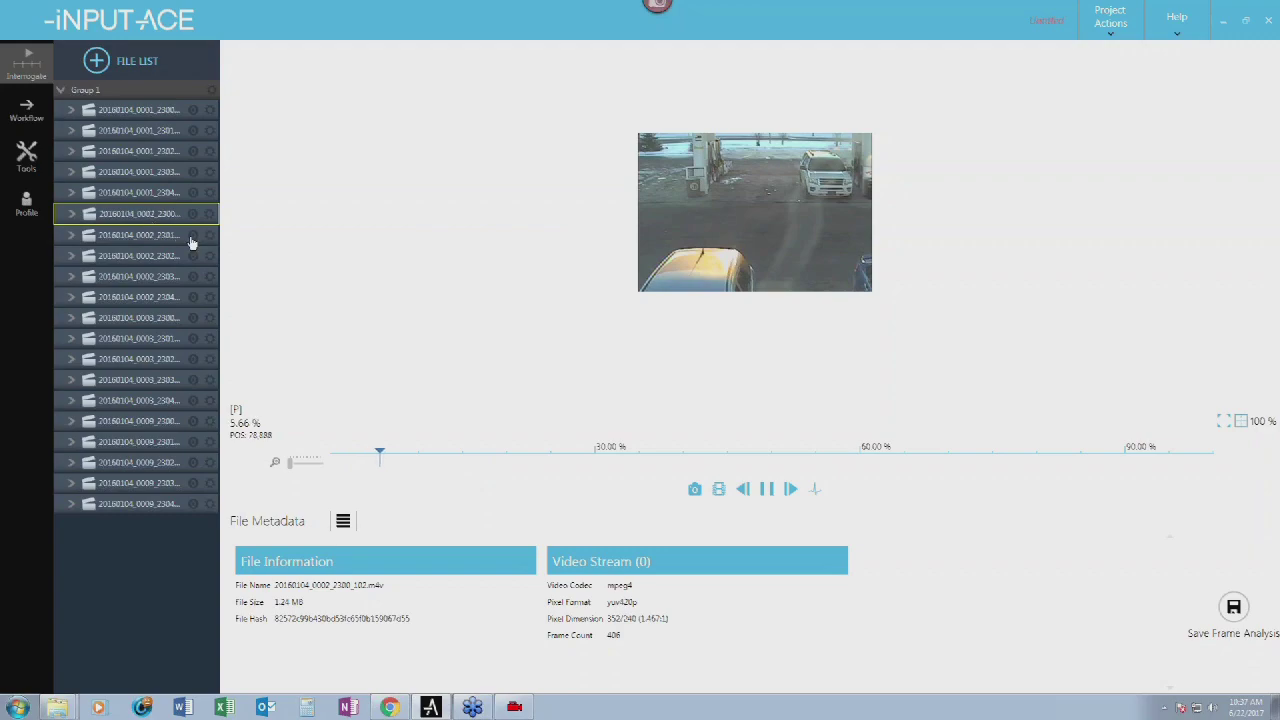
click(159, 254)
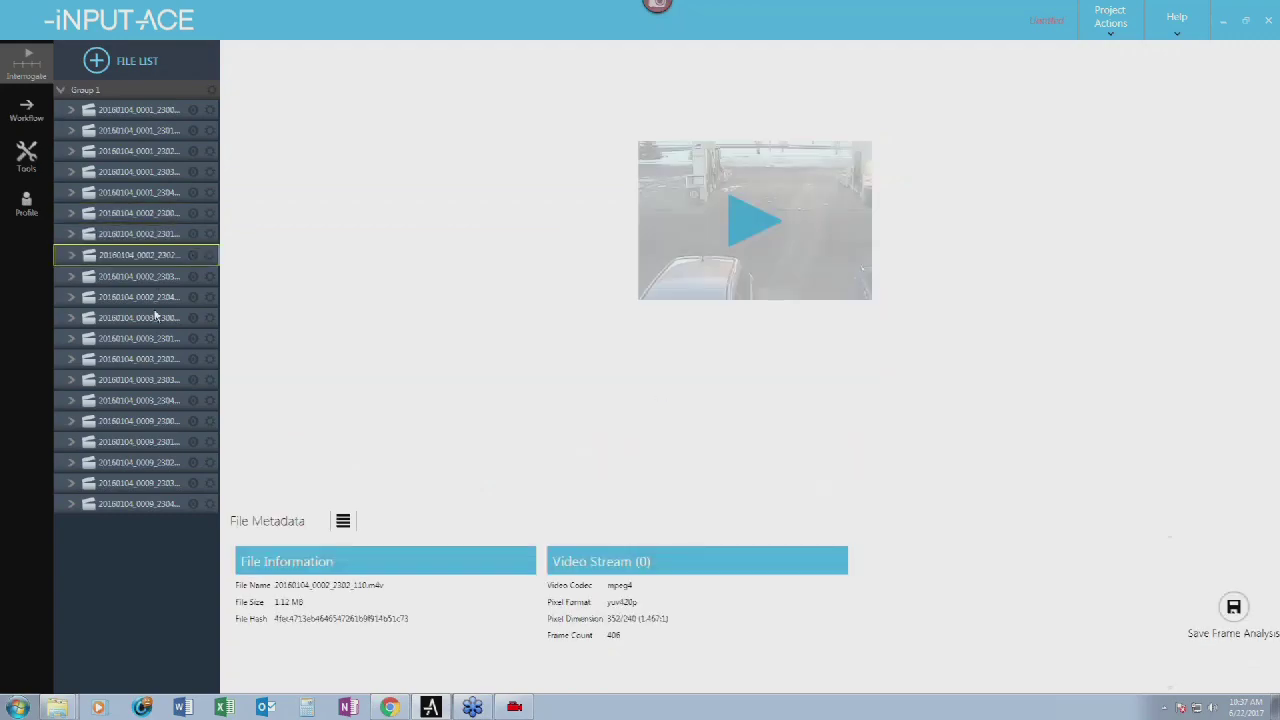
click(194, 320)
click(734, 251)
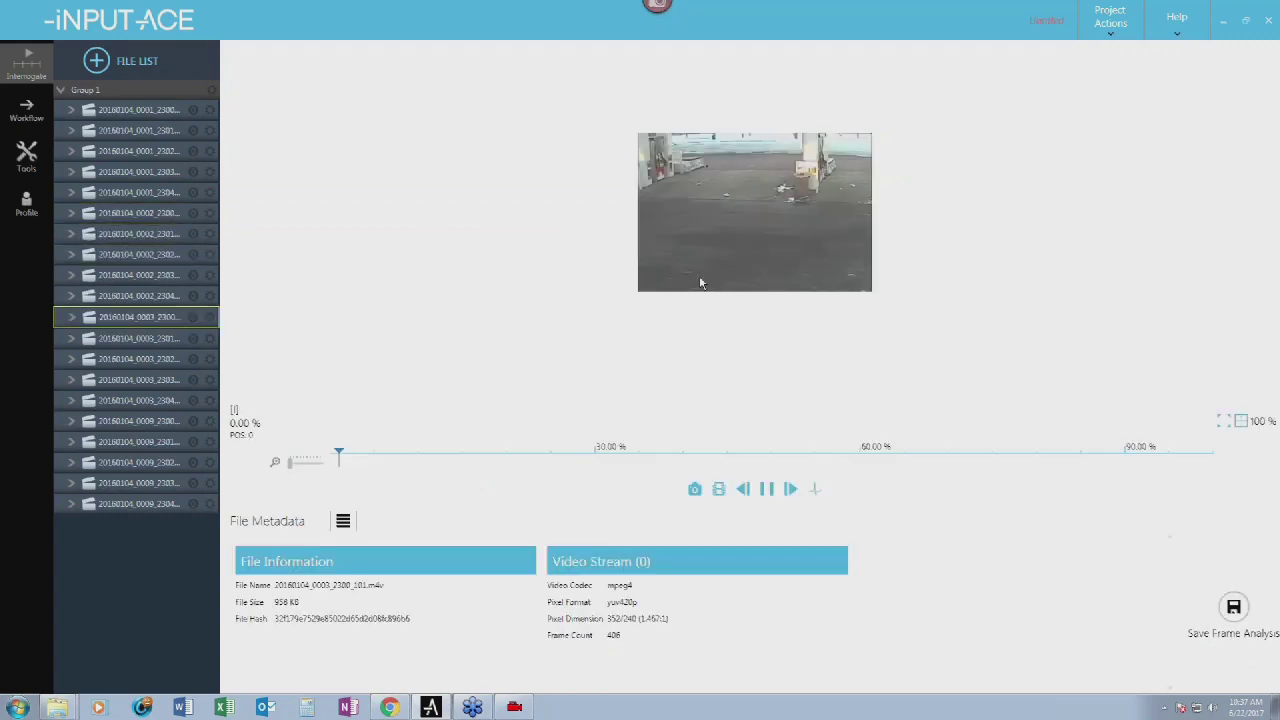
click(767, 490)
- Switch to the workflow view and add a Concatenate process to the canvas
click(25, 108)
click(335, 20)
click(343, 83)
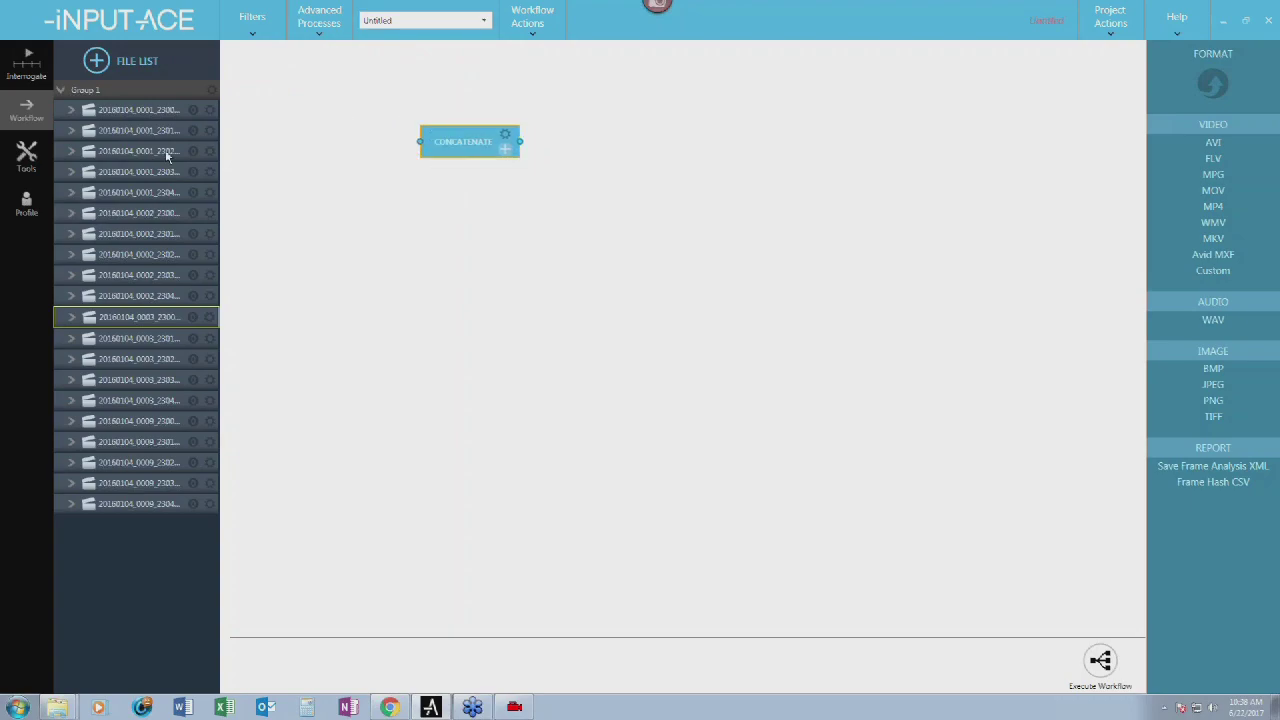
- Scrub through the ClickIt video and close that player, and connect the five 20160104_0001 clips to the Concatenate process
click(150, 115)
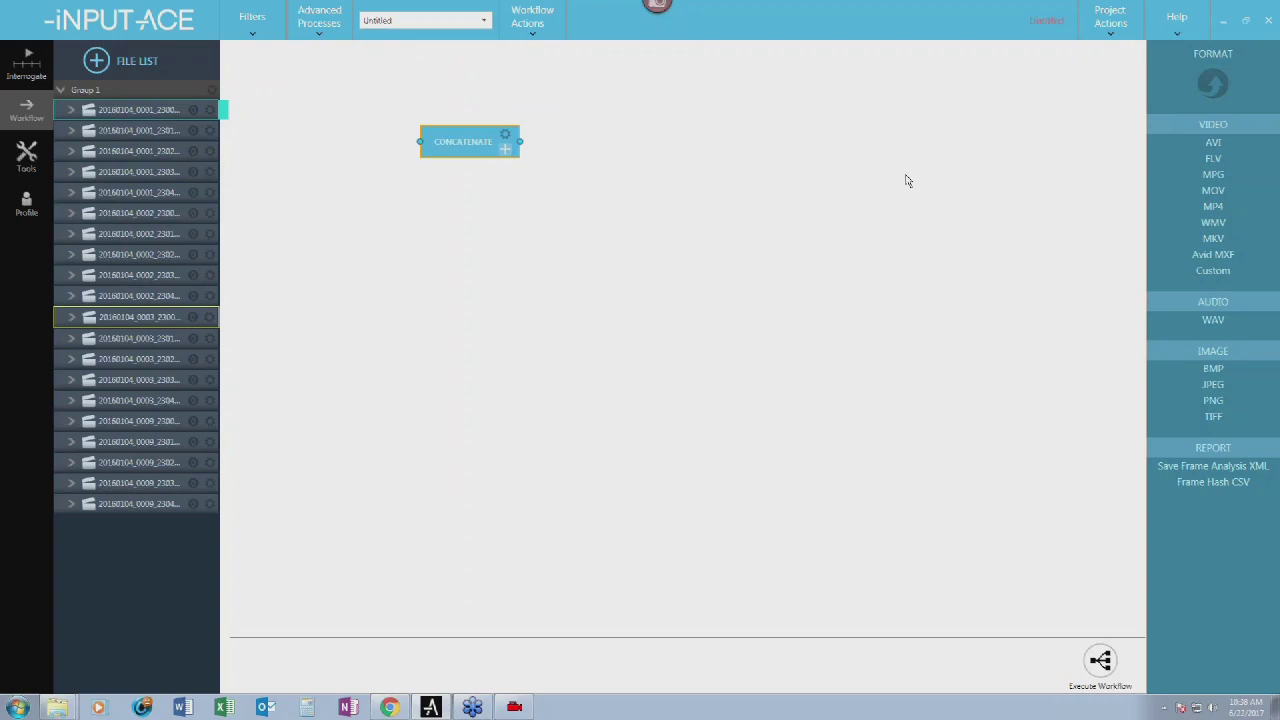
click(514, 707)
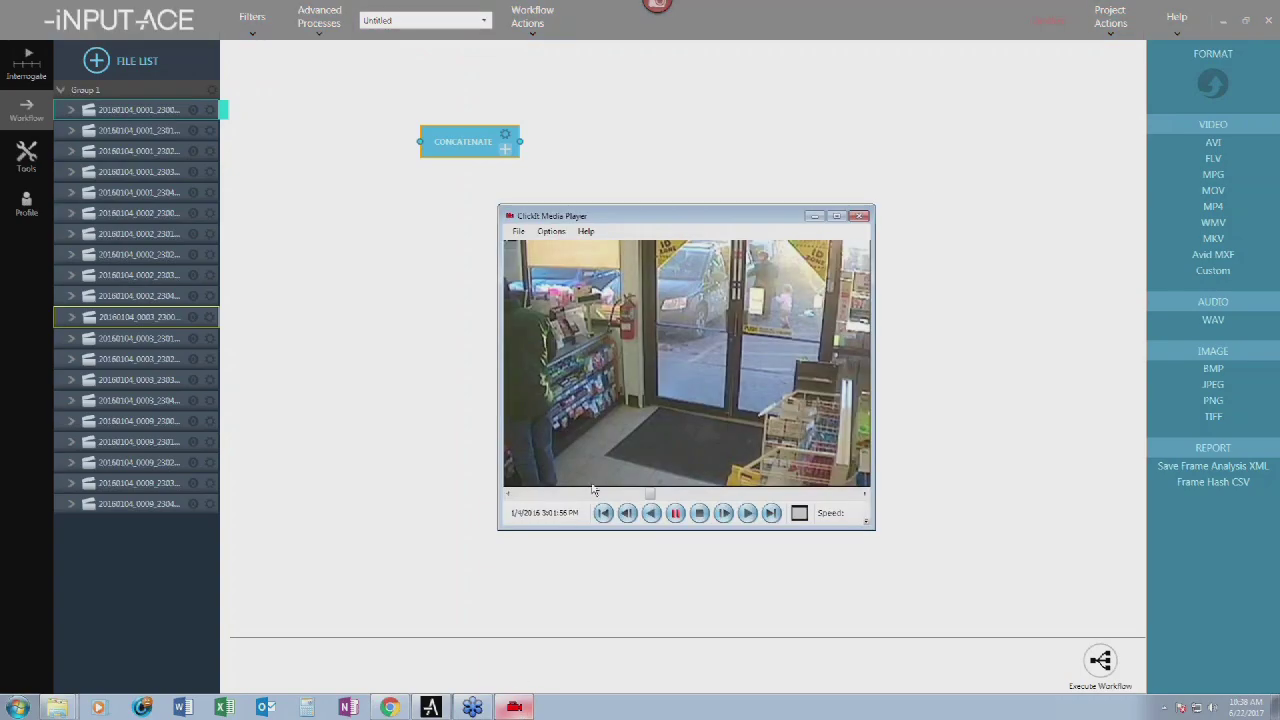
drag(518, 494, 873, 507)
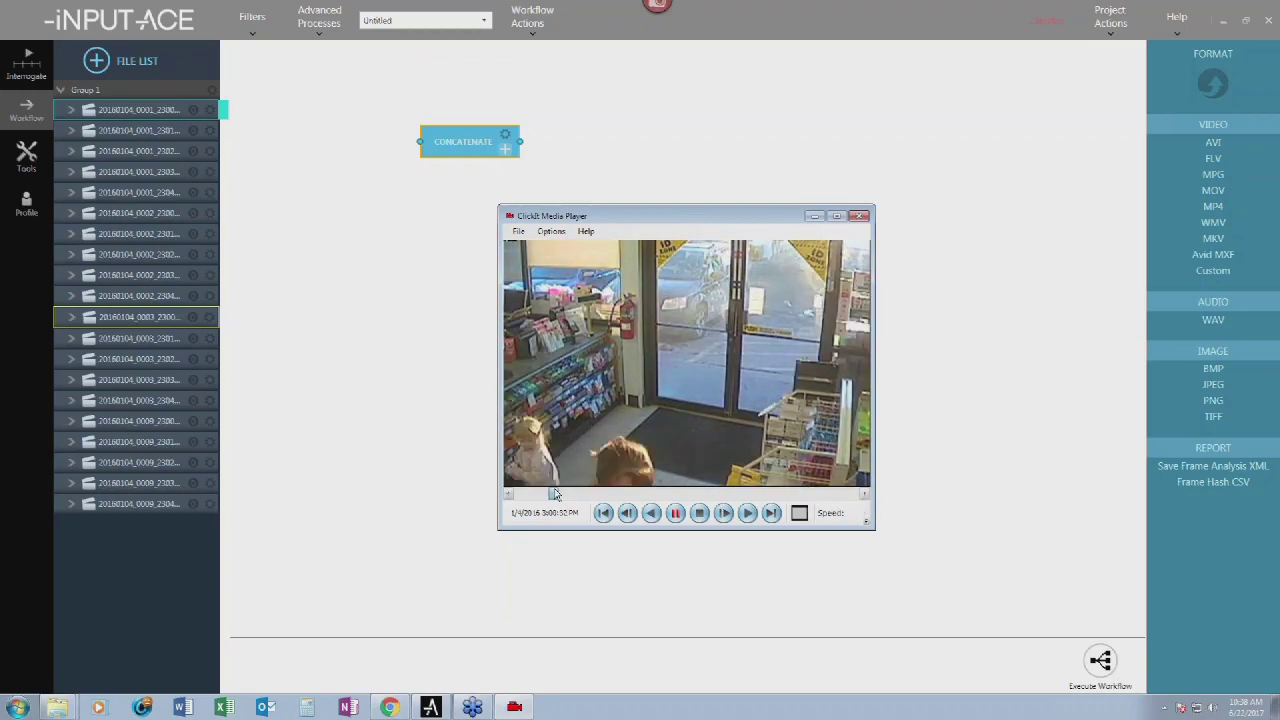
click(858, 216)
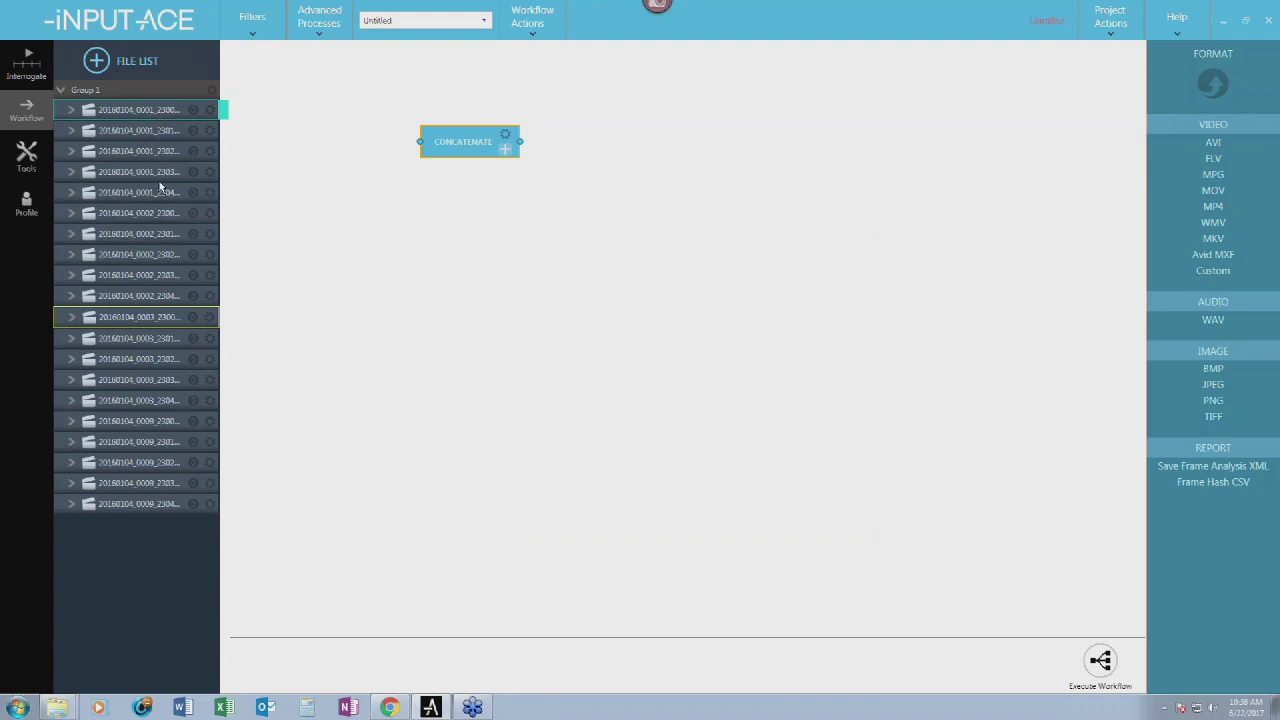
shift+click(160, 190)
drag(216, 133, 425, 145)
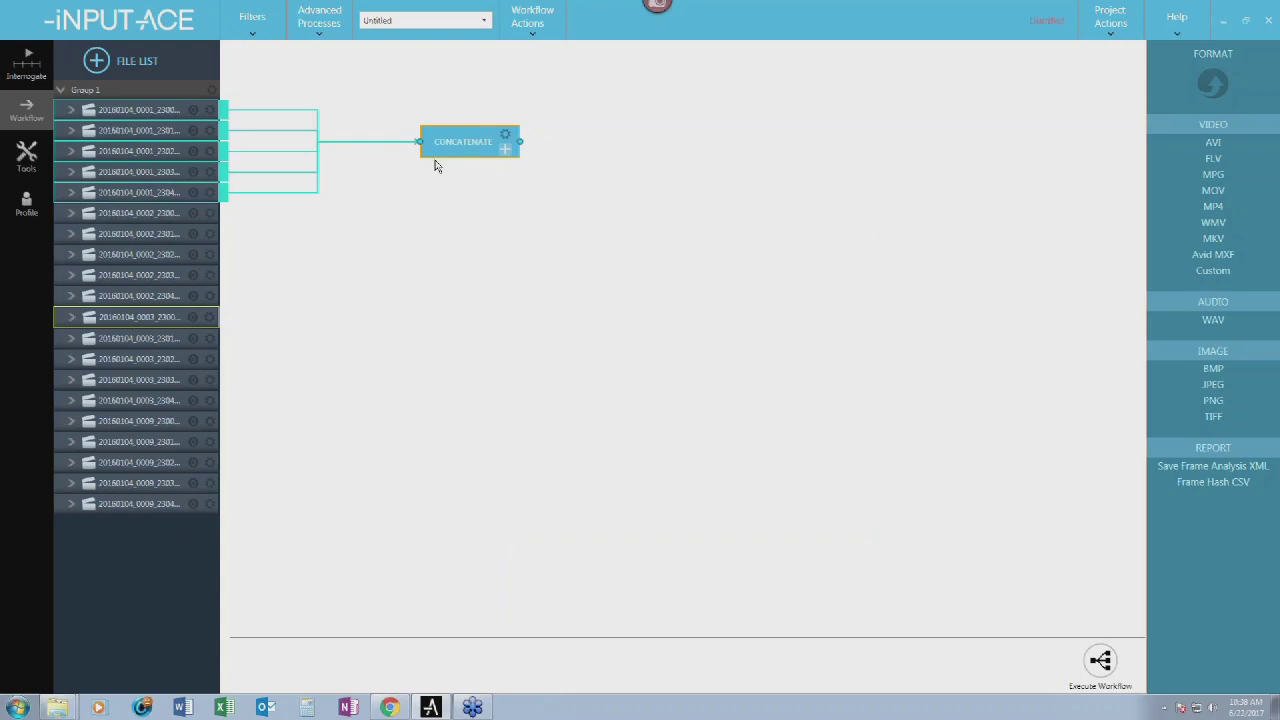
- Add a second Concatenate process below the first and duplicate it twice
click(335, 22)
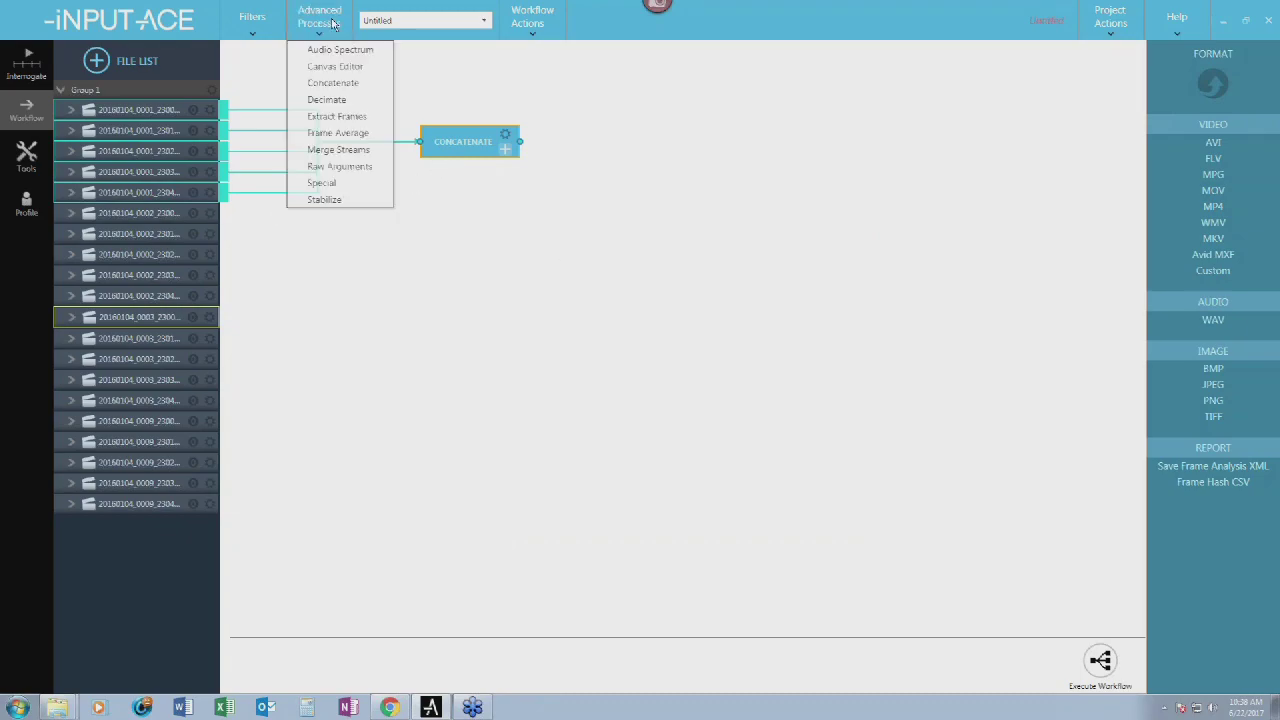
click(340, 83)
drag(448, 238, 482, 244)
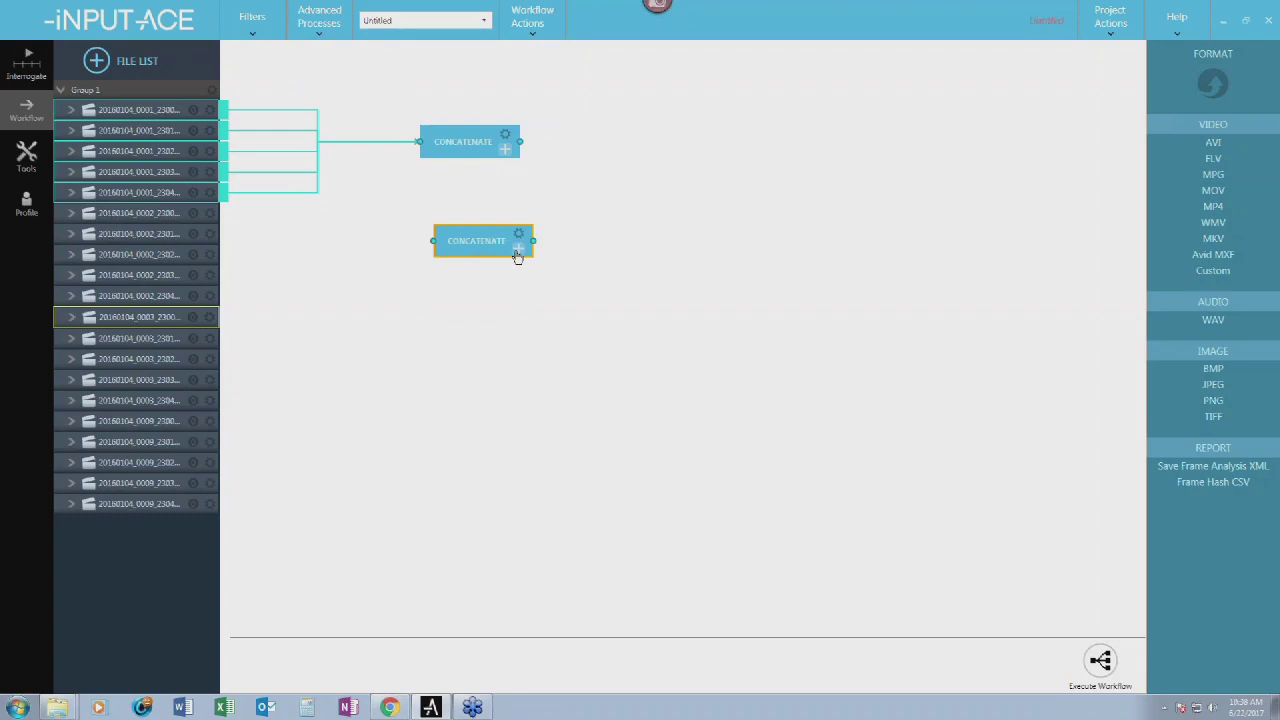
click(517, 256)
click(517, 256)
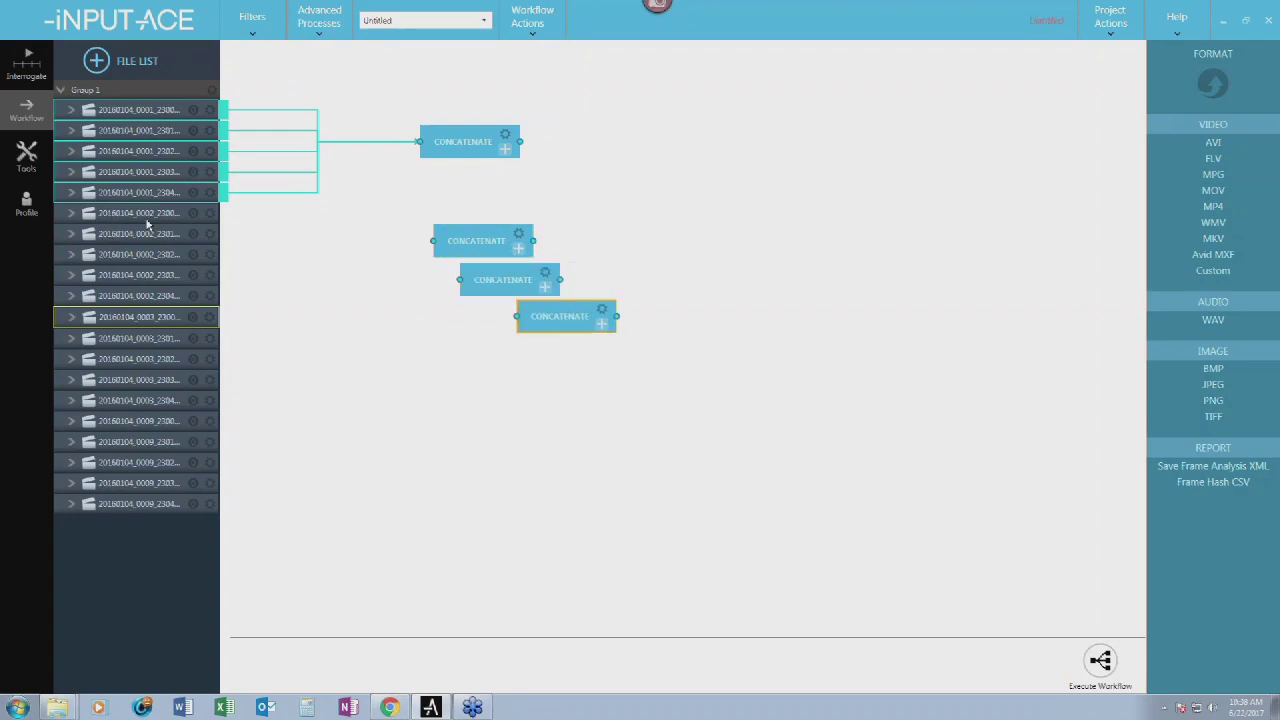
- Connect the five clips of each 20160104_0002, 20160104_0003 and 20160104_0009 group to the second, third and fourth Concatenate processes respectively
click(145, 219)
shift+click(166, 297)
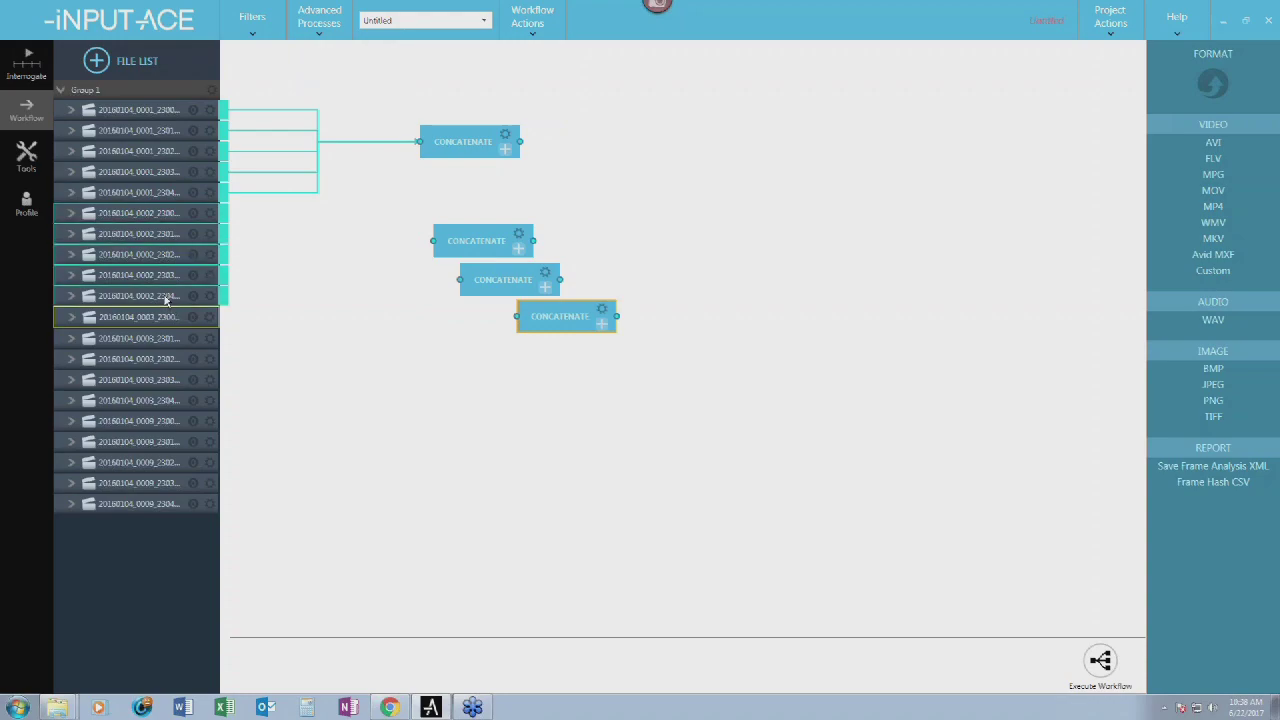
drag(231, 234, 433, 240)
click(160, 317)
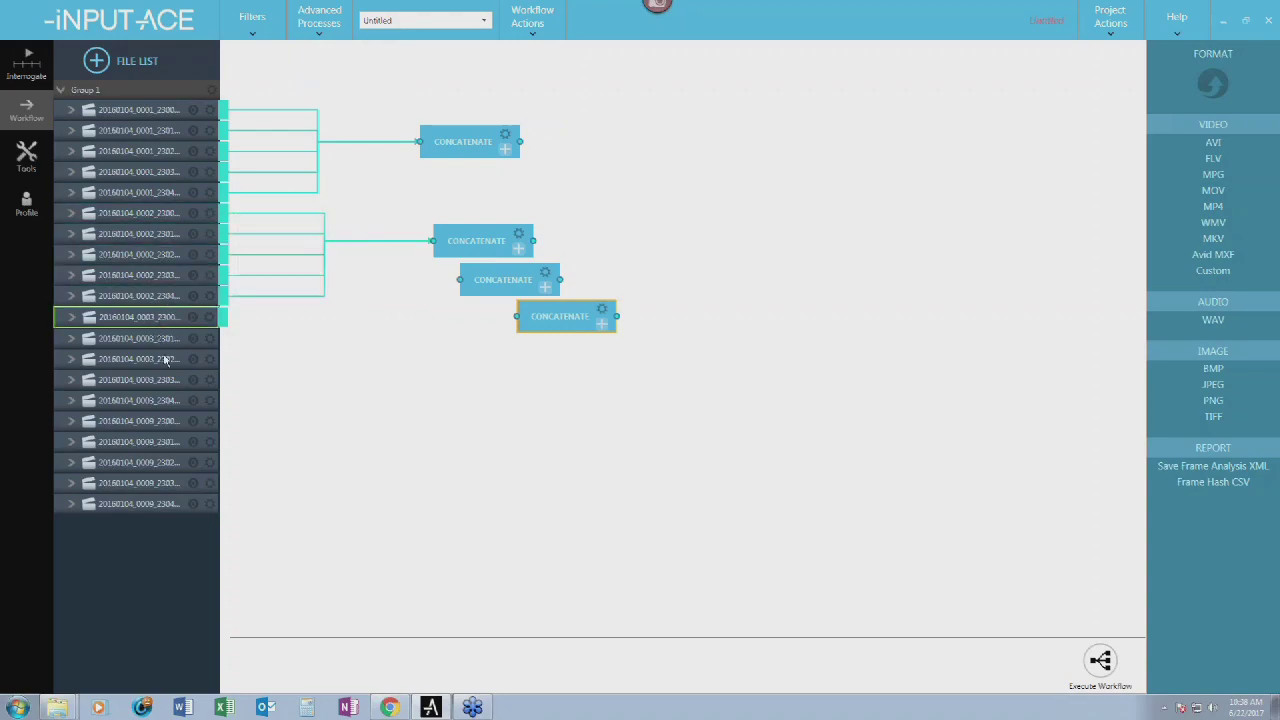
shift+click(172, 401)
drag(226, 349, 459, 279)
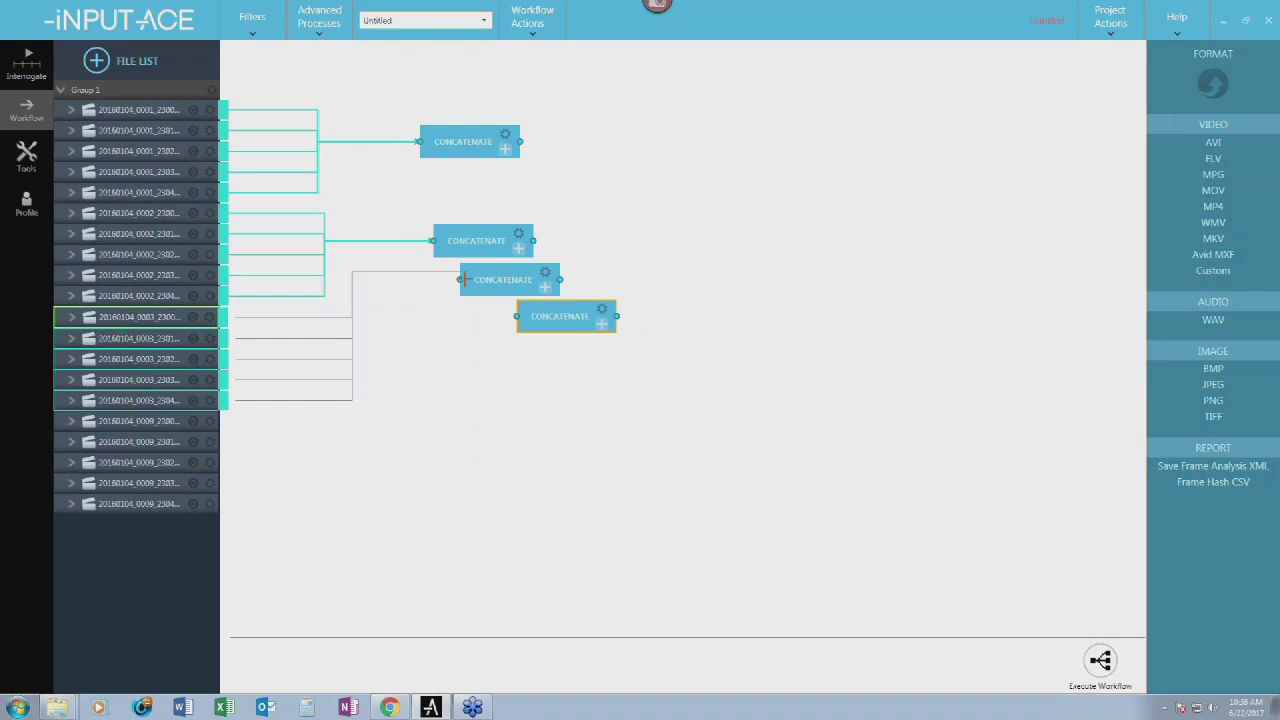
click(130, 424)
shift+click(163, 506)
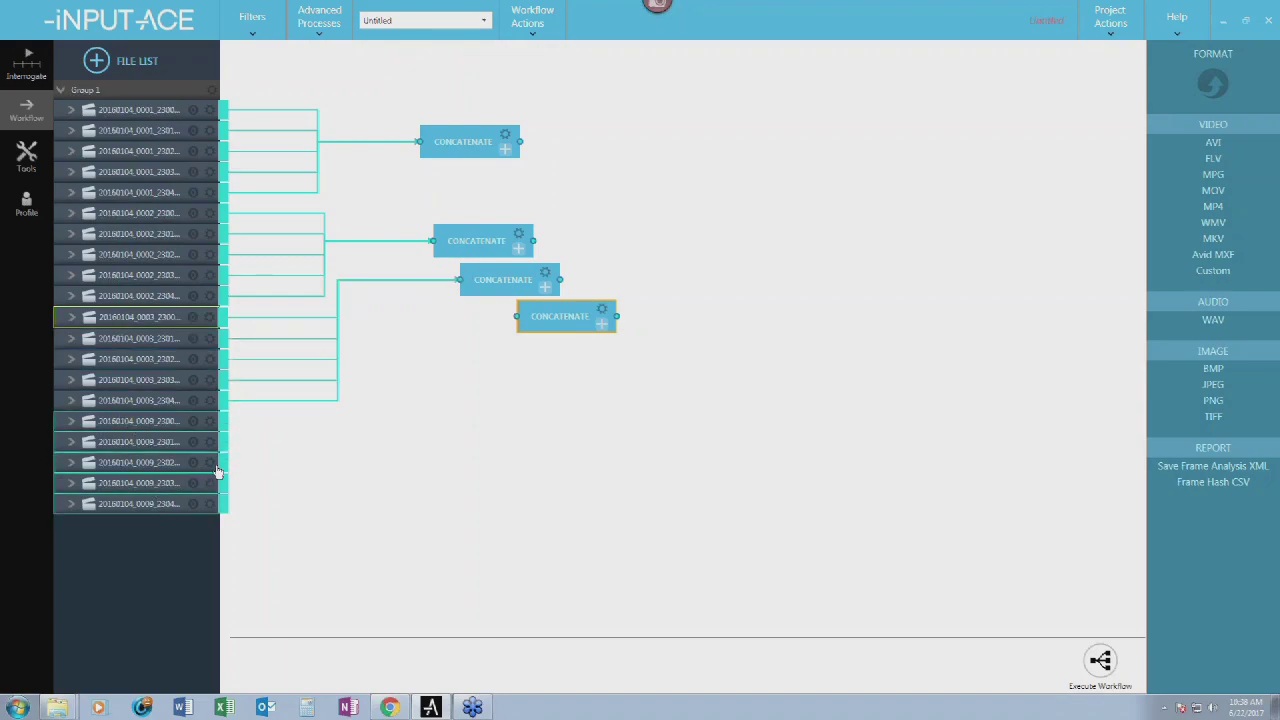
drag(226, 443, 588, 446)
- Arrange the first three Concatenate processes in a spaced vertical column above the fourth, each beside its clip group
drag(510, 284, 585, 343)
drag(460, 241, 555, 218)
drag(466, 137, 576, 113)
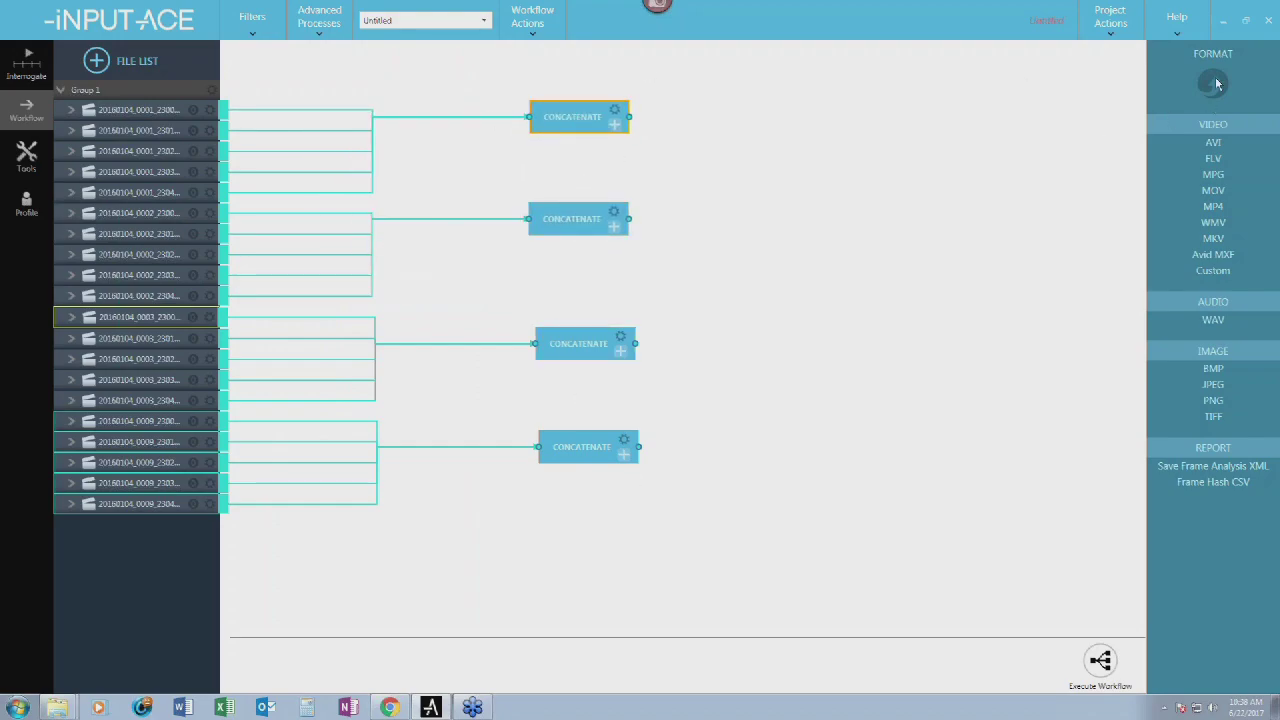
- Add an MP4 output to the workflow, saving to the desktop Outputs folder with the file name concatenate
click(1225, 205)
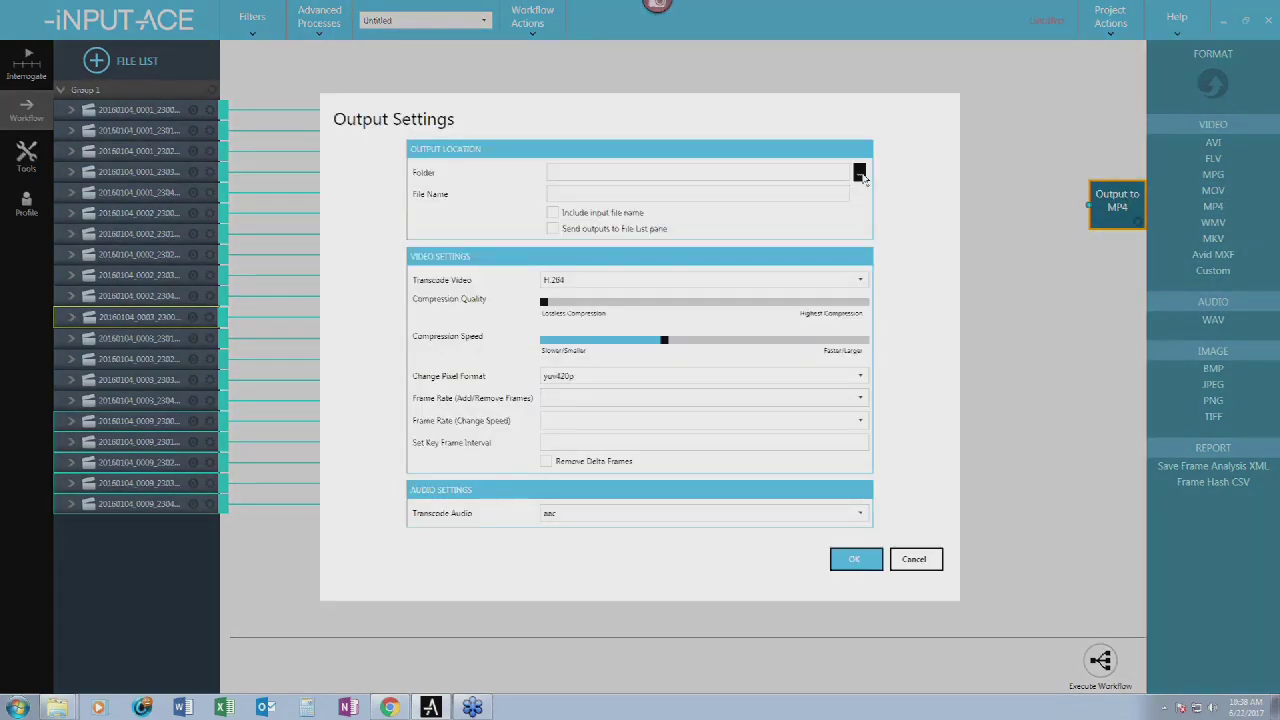
click(859, 172)
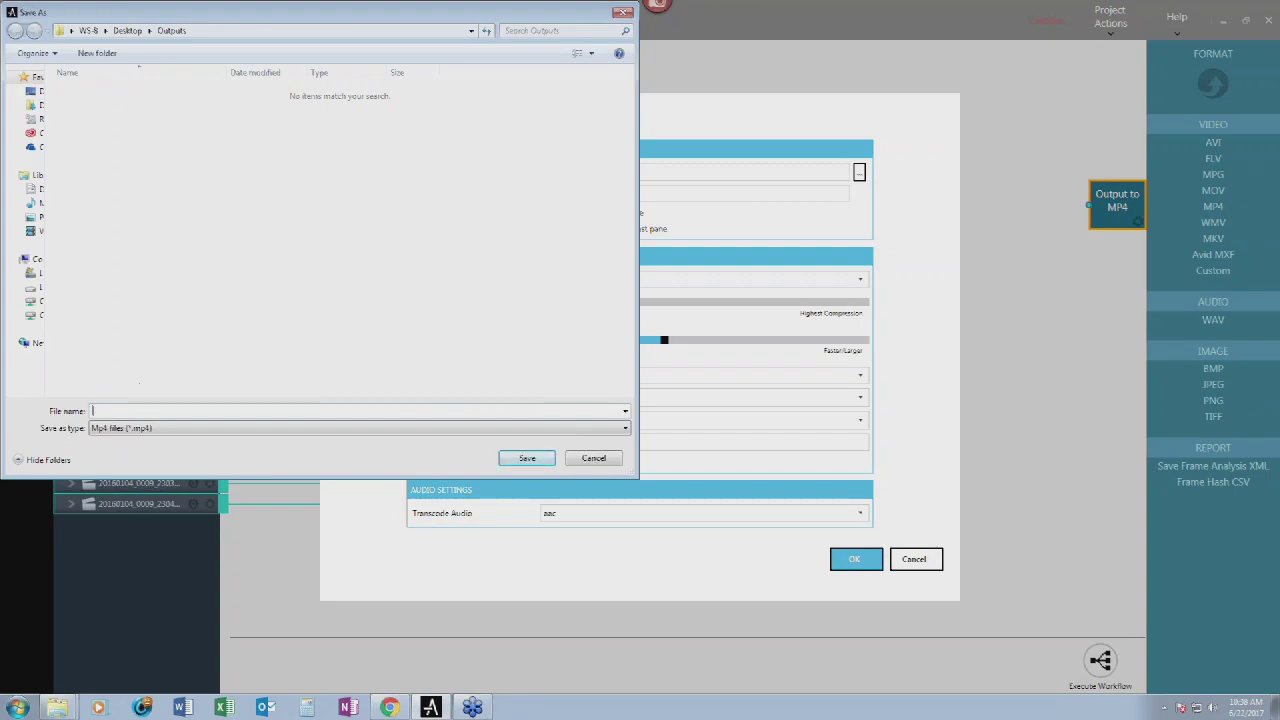
text(concatenate)
key(Return)
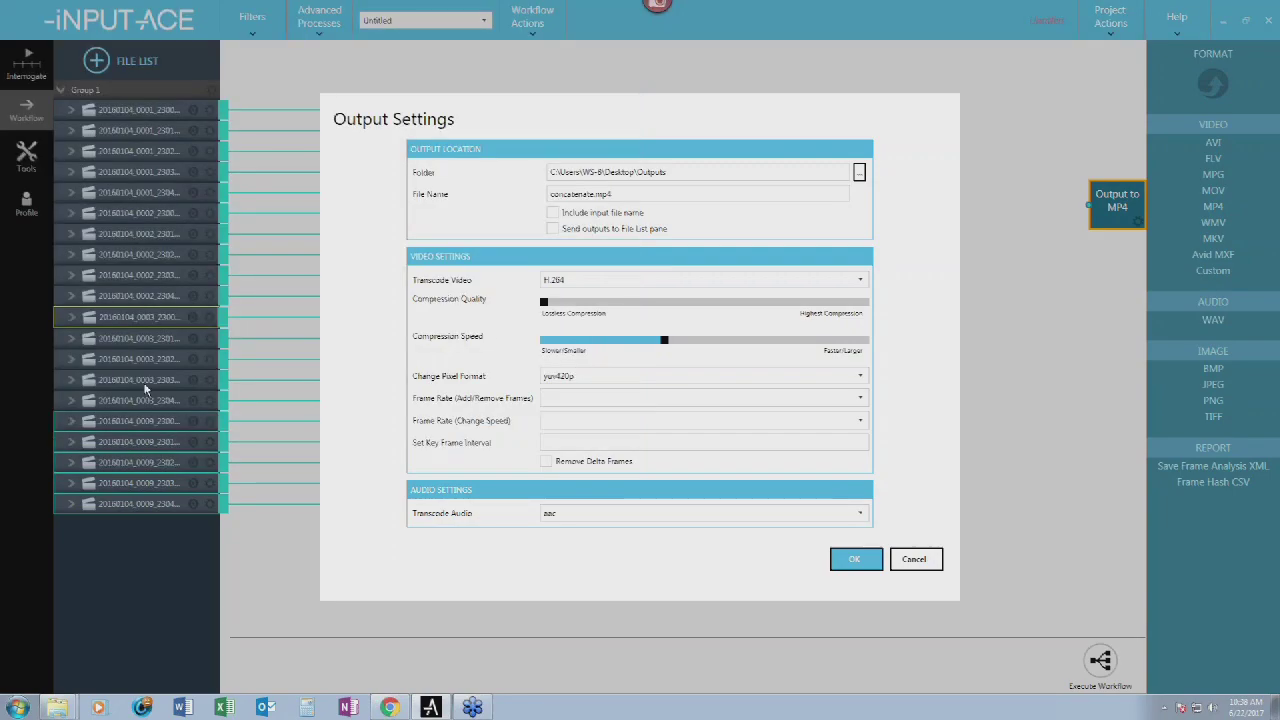
click(852, 559)
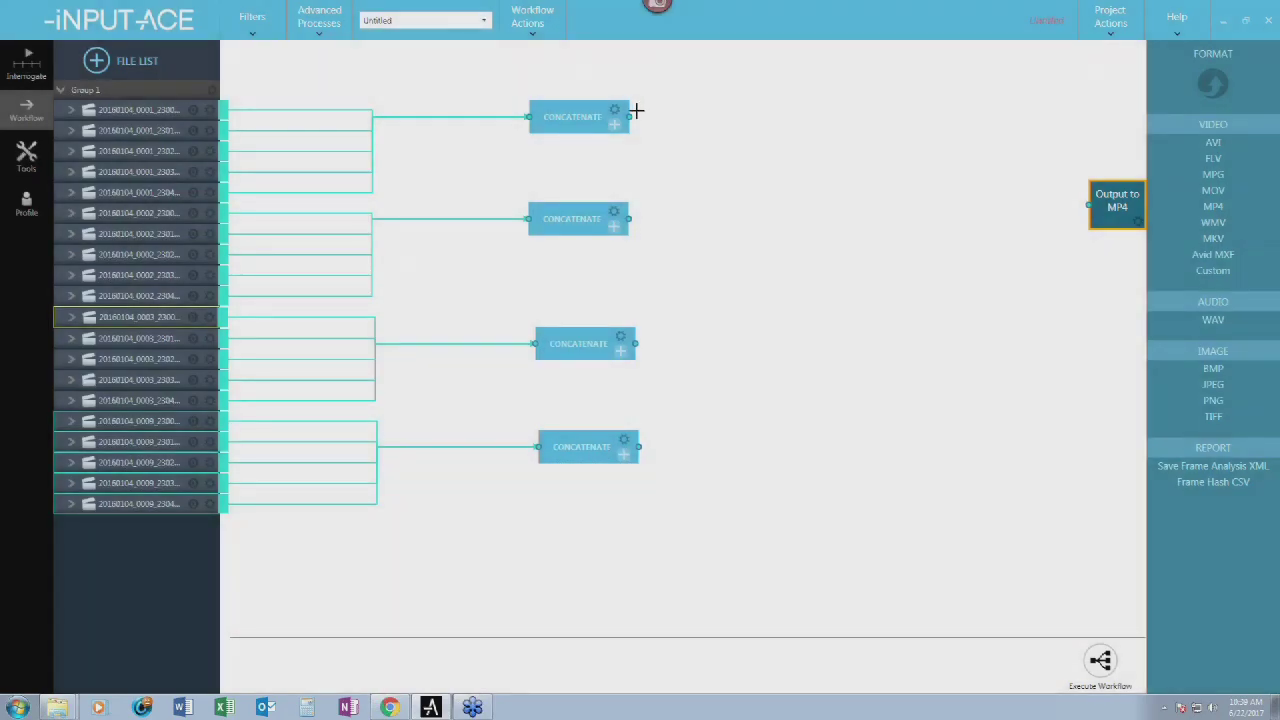
- Connect all four Concatenate processes to the MP4 output and execute the workflow
drag(630, 116, 1091, 222)
drag(629, 218, 1086, 204)
drag(635, 343, 1062, 196)
drag(638, 447, 1090, 208)
click(1100, 658)
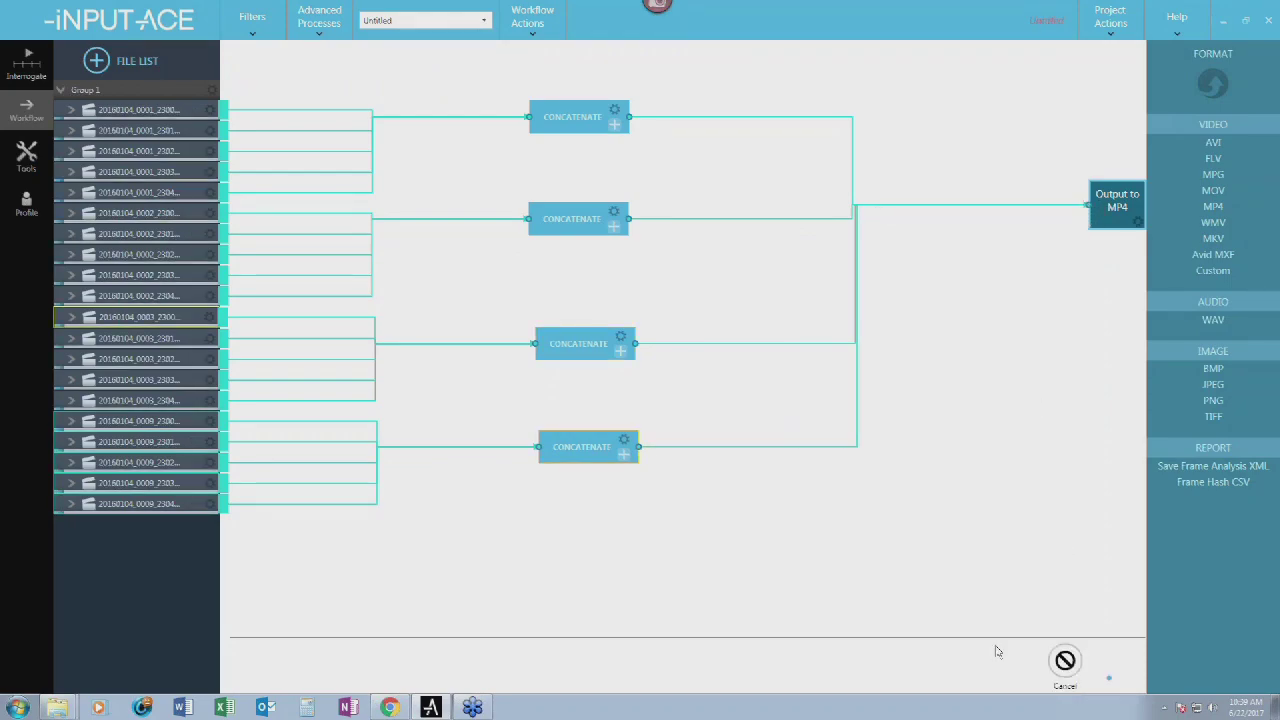
- Open the Outputs folder in the file explorer and move its window aside to check the exported files
click(58, 706)
click(55, 654)
drag(318, 183, 1043, 306)
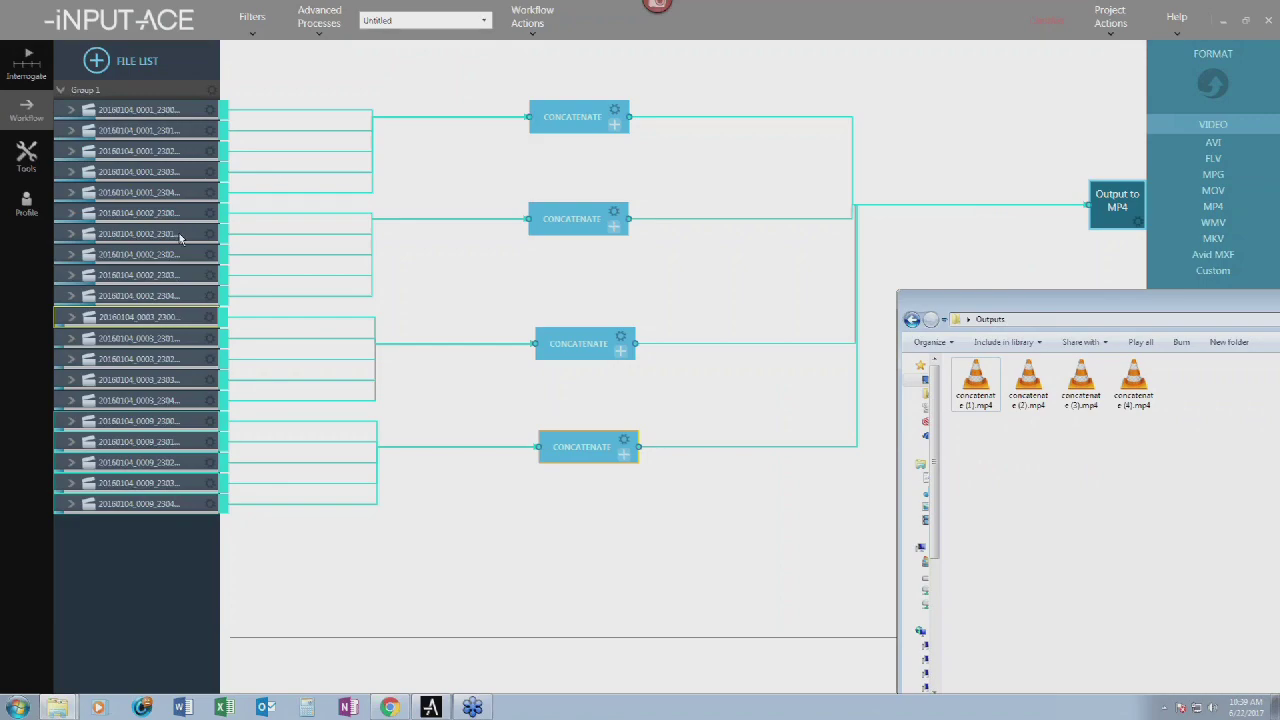
- Review the clip order in the settings of the second Concatenate process
click(614, 212)
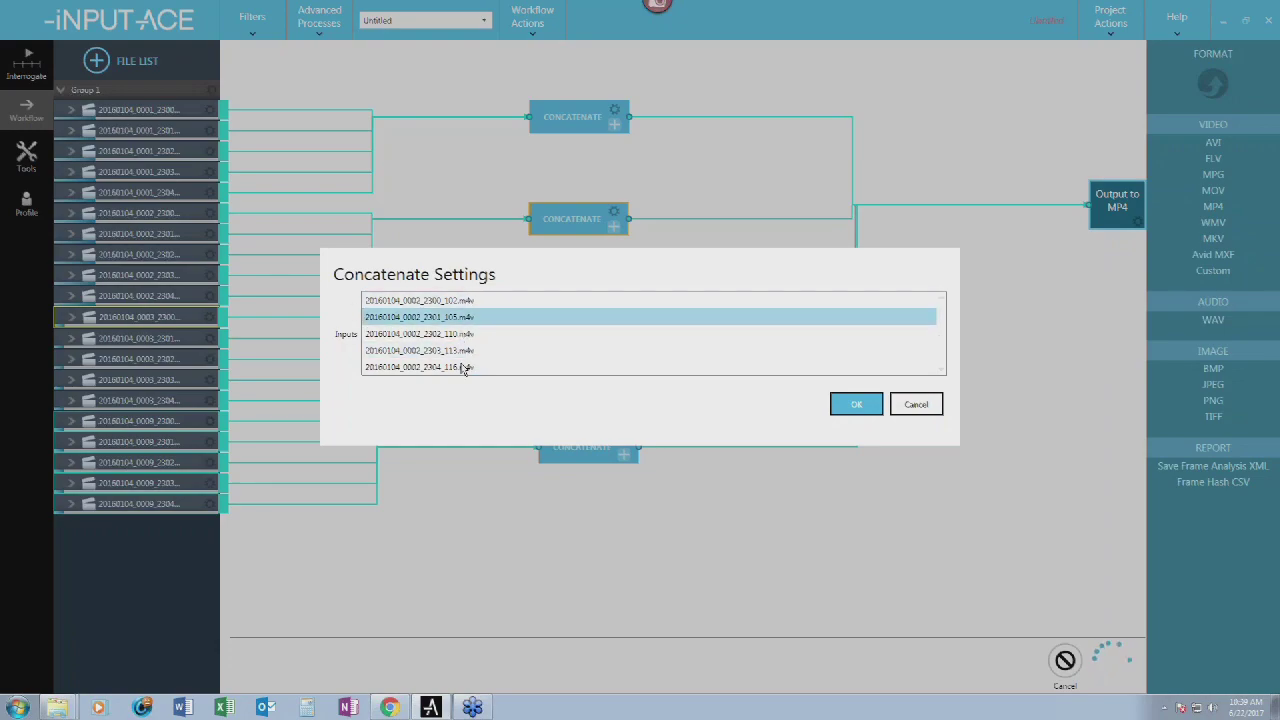
click(463, 367)
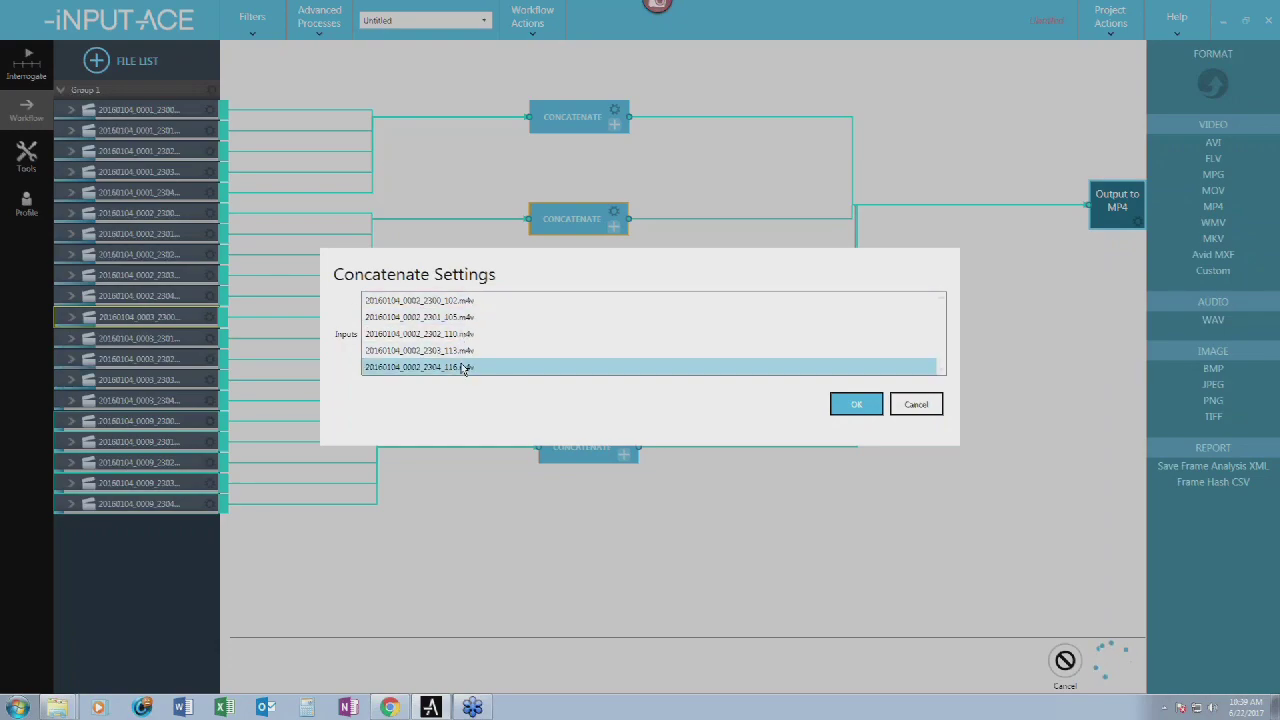
click(852, 407)
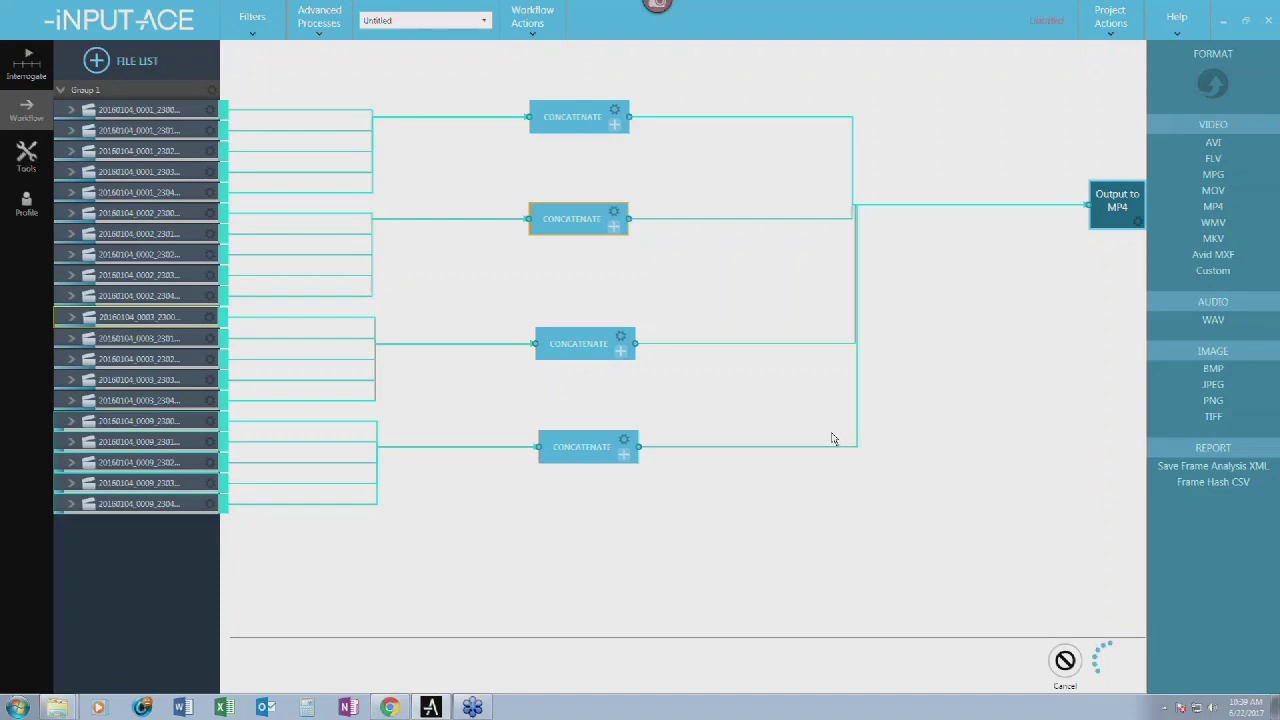
- Pause the 20160104_0003 clip playing in the Interrogate view and return to the workflow
click(38, 70)
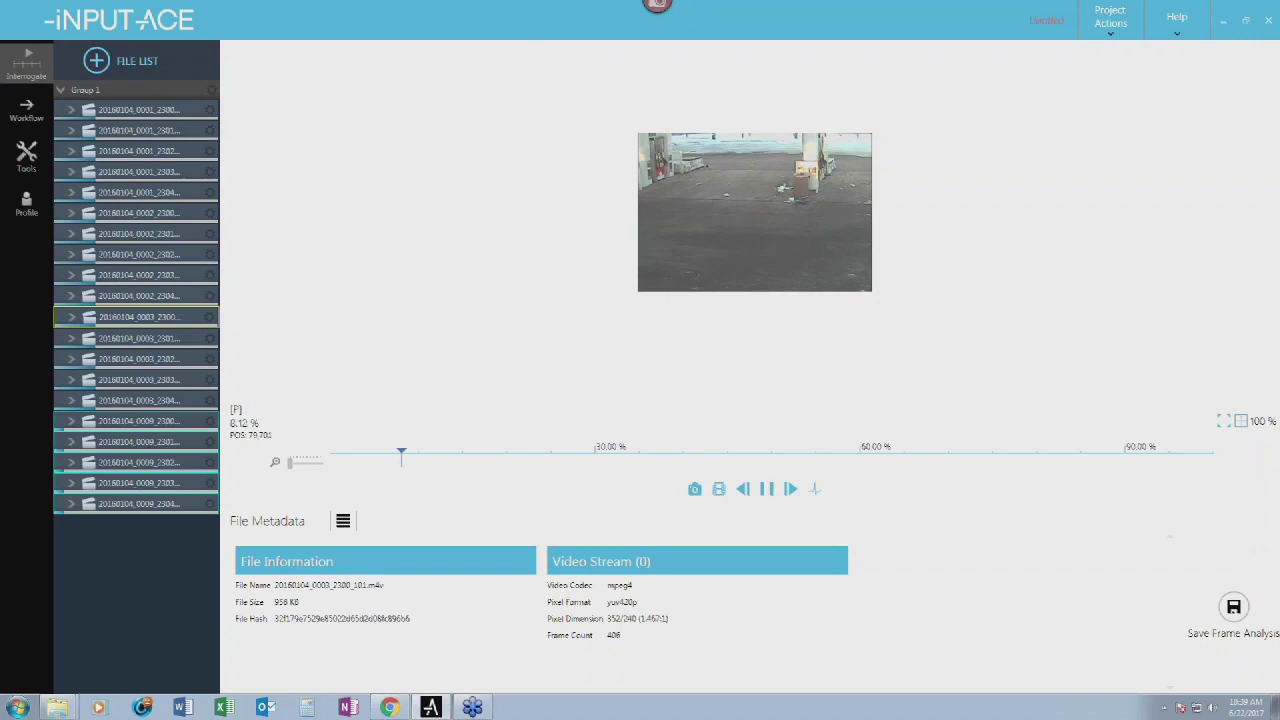
click(767, 489)
click(27, 110)
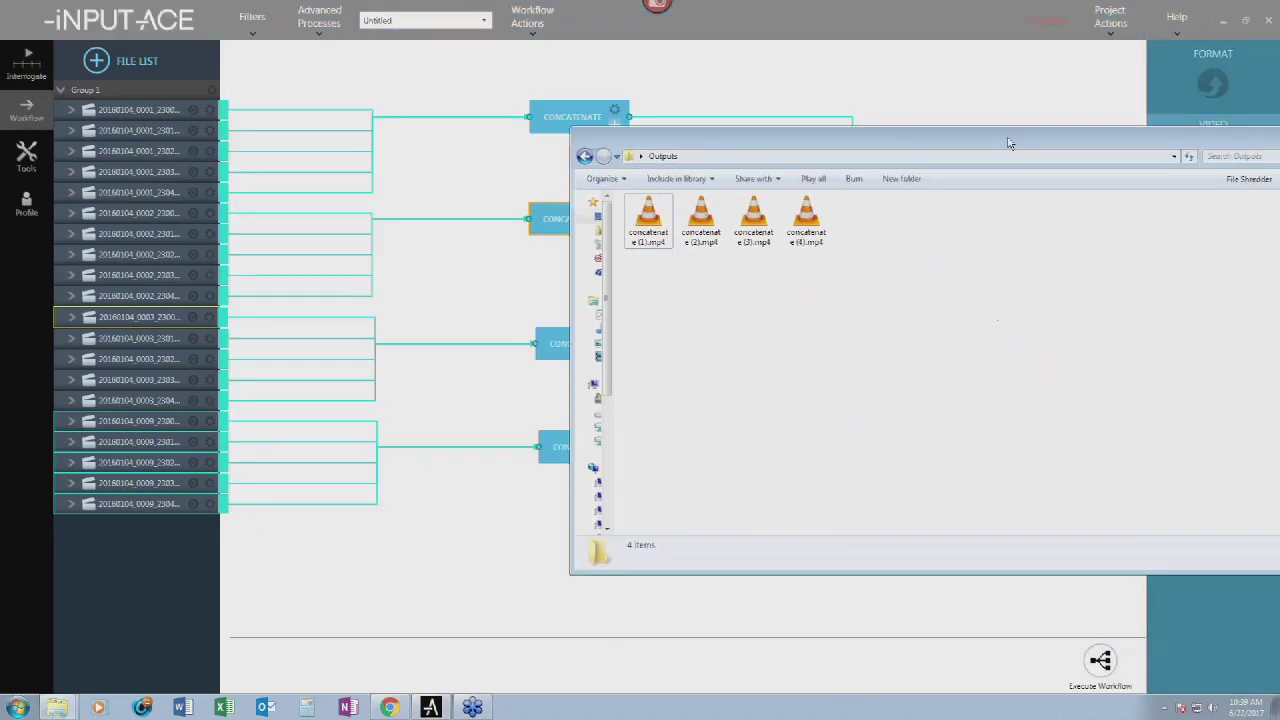
- Play concatenate (1).mp4 from the Outputs folder in VLC, scrub through to near its end and close the player
double_click(648, 220)
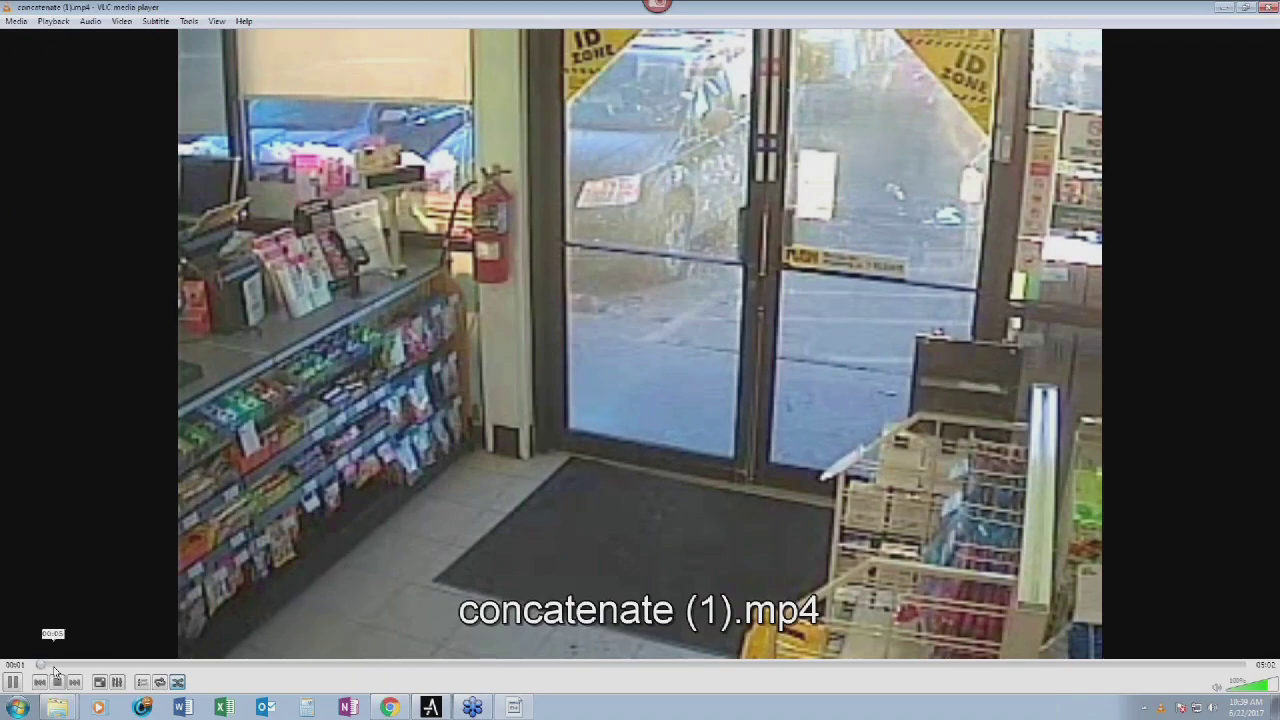
drag(46, 664, 808, 664)
drag(1099, 674, 1217, 677)
click(1268, 8)
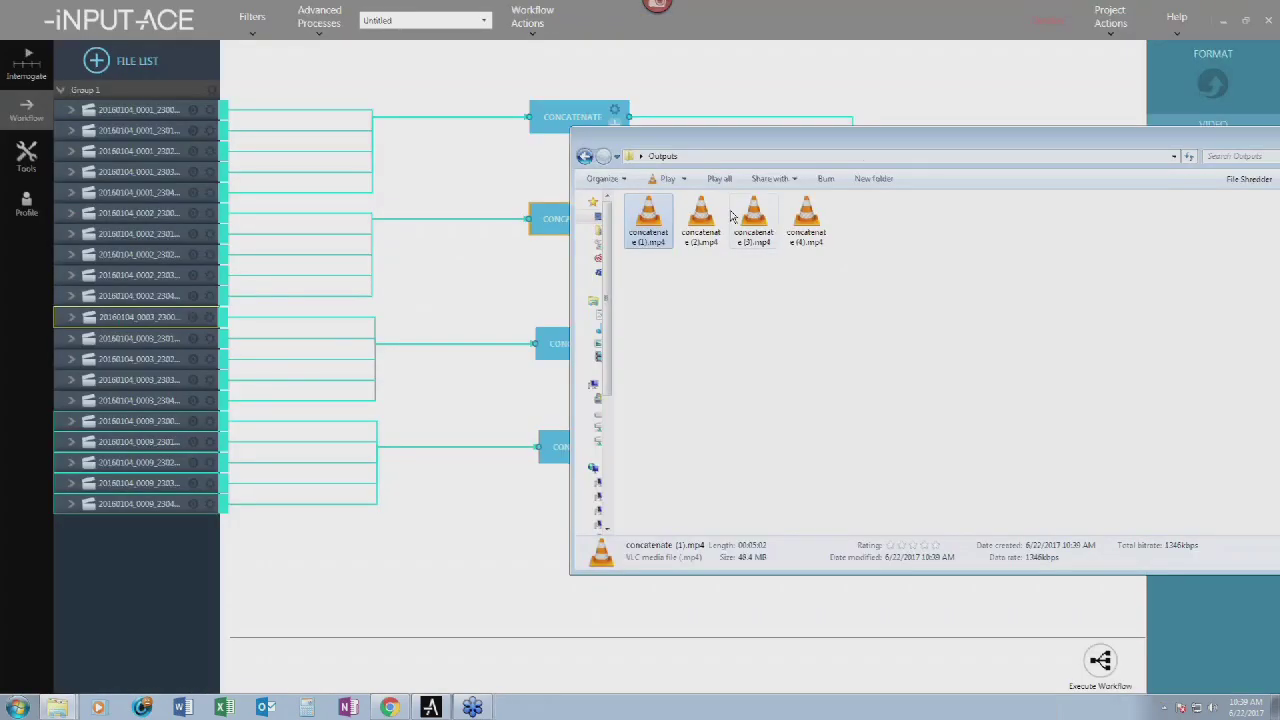
- Delete the four concatenate MP4 files from the Outputs folder and return to iNPUT-ACE
drag(650, 150, 343, 370)
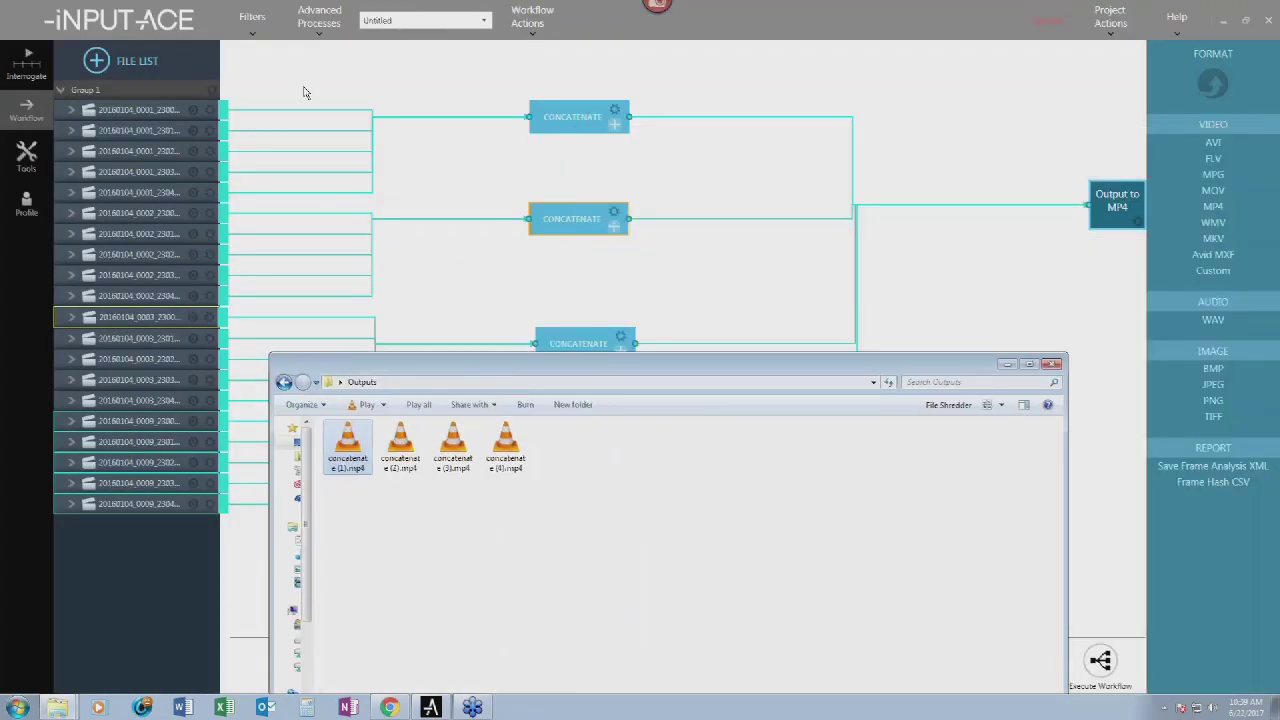
drag(636, 535, 318, 445)
key(Delete)
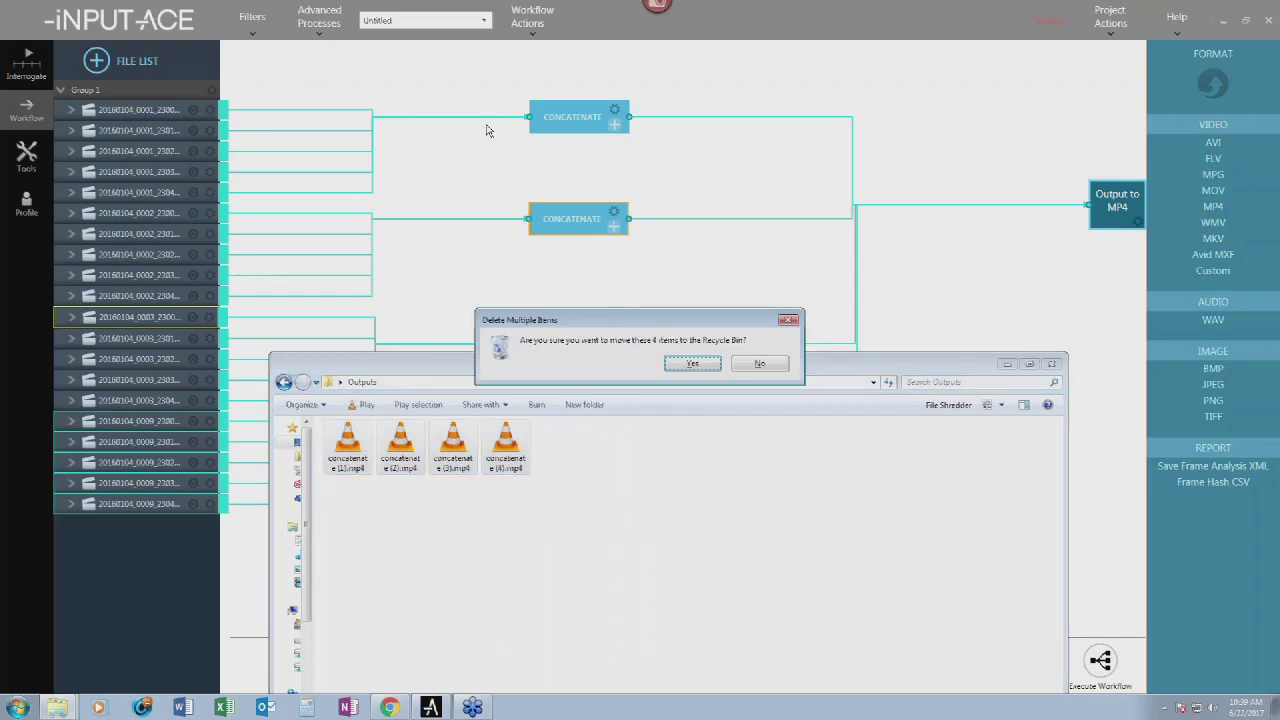
click(692, 364)
click(765, 168)
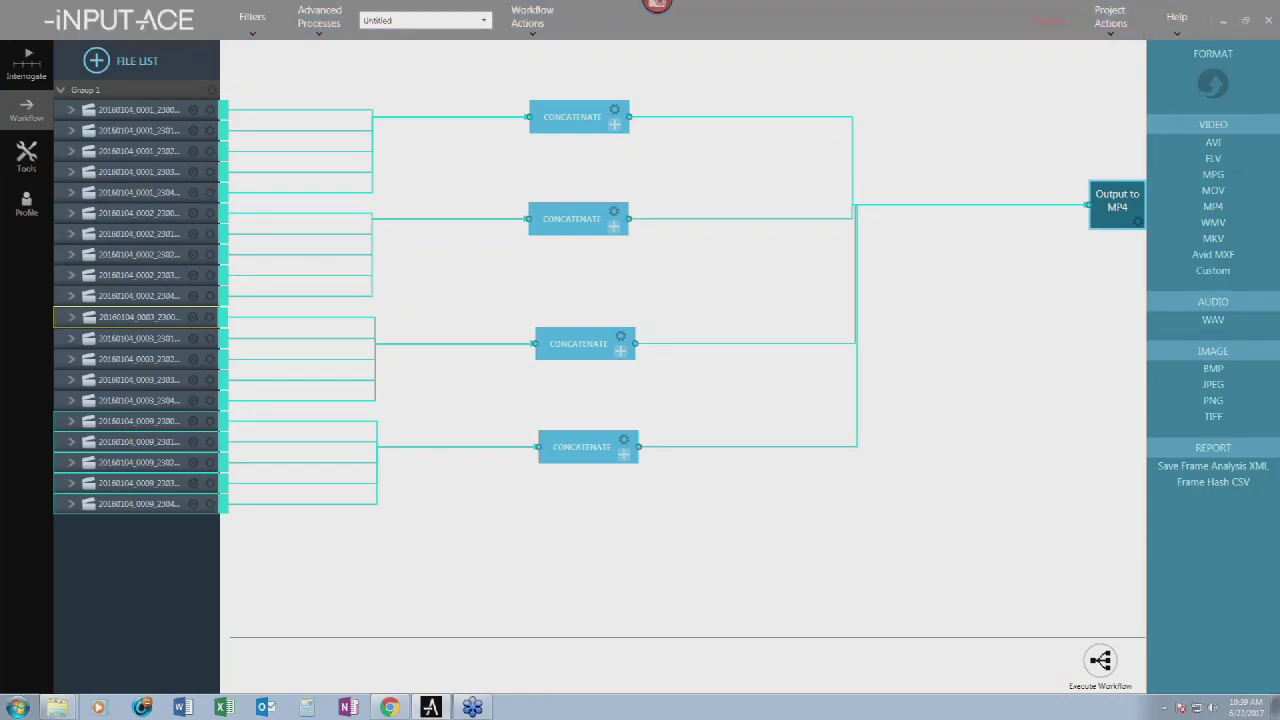
- Clear all processes from the workflow and all clips from the file list, and switch to the Interrogate view
drag(1114, 45, 293, 661)
key(Delete)
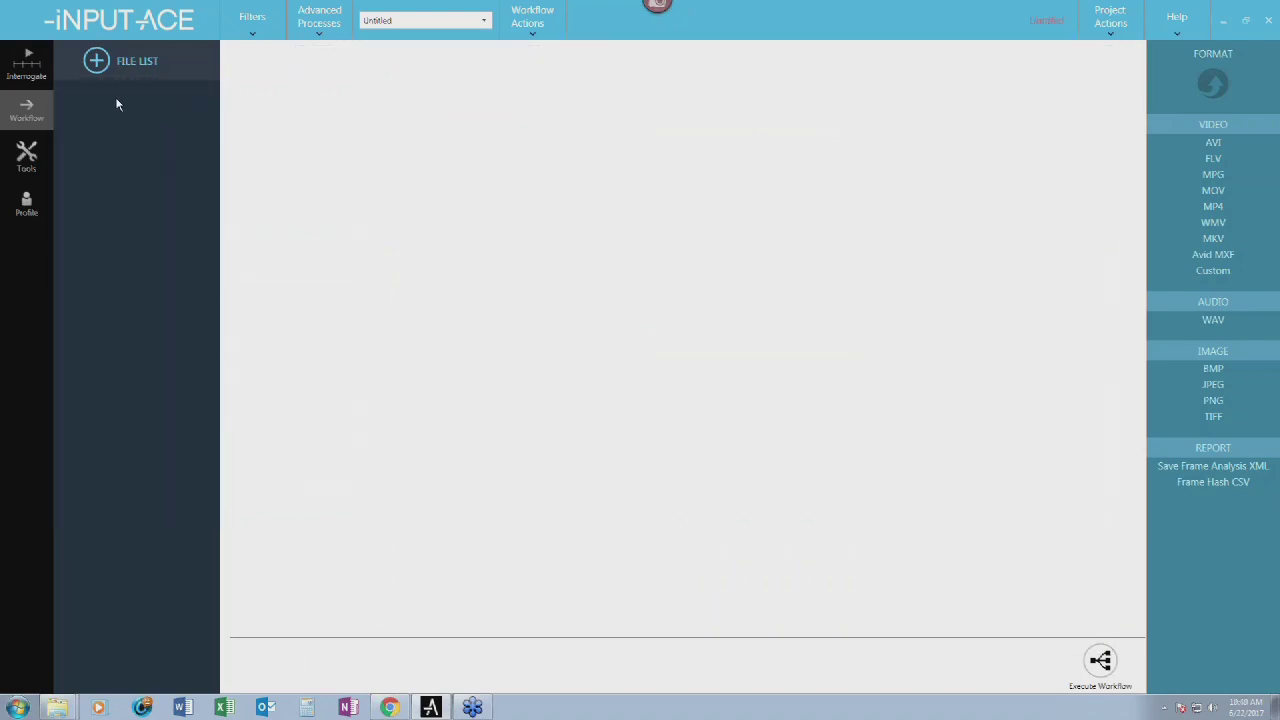
click(27, 62)
- In the file explorer, browse to 3 - Case Studies, 1 - Frame Timing in the webinar folder and select Frame Timing.project
key(alt+Tab)
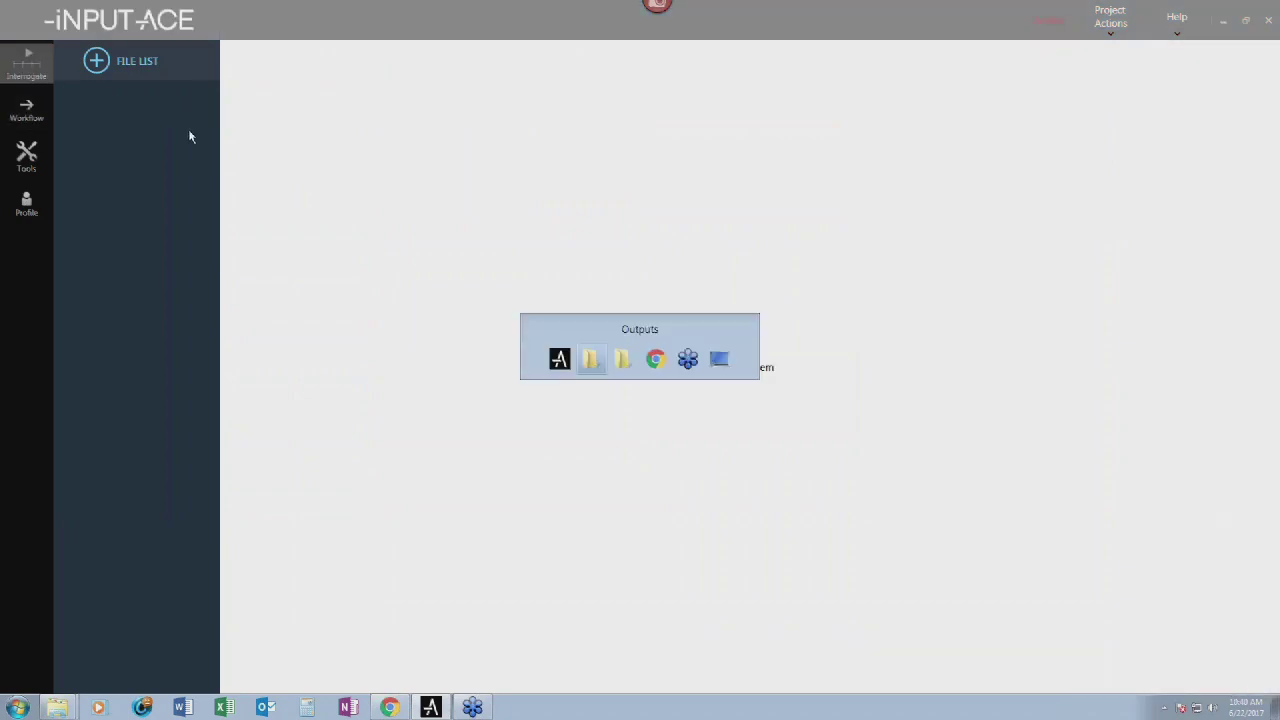
click(515, 173)
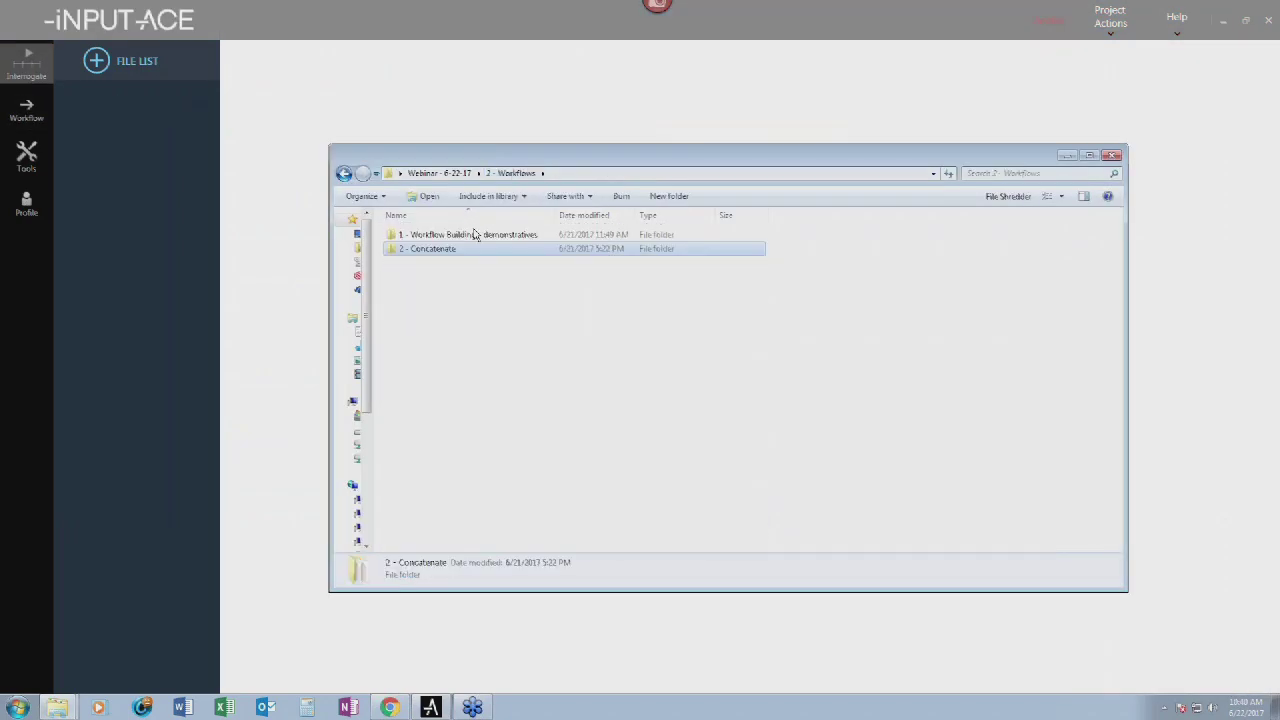
click(440, 173)
double_click(447, 264)
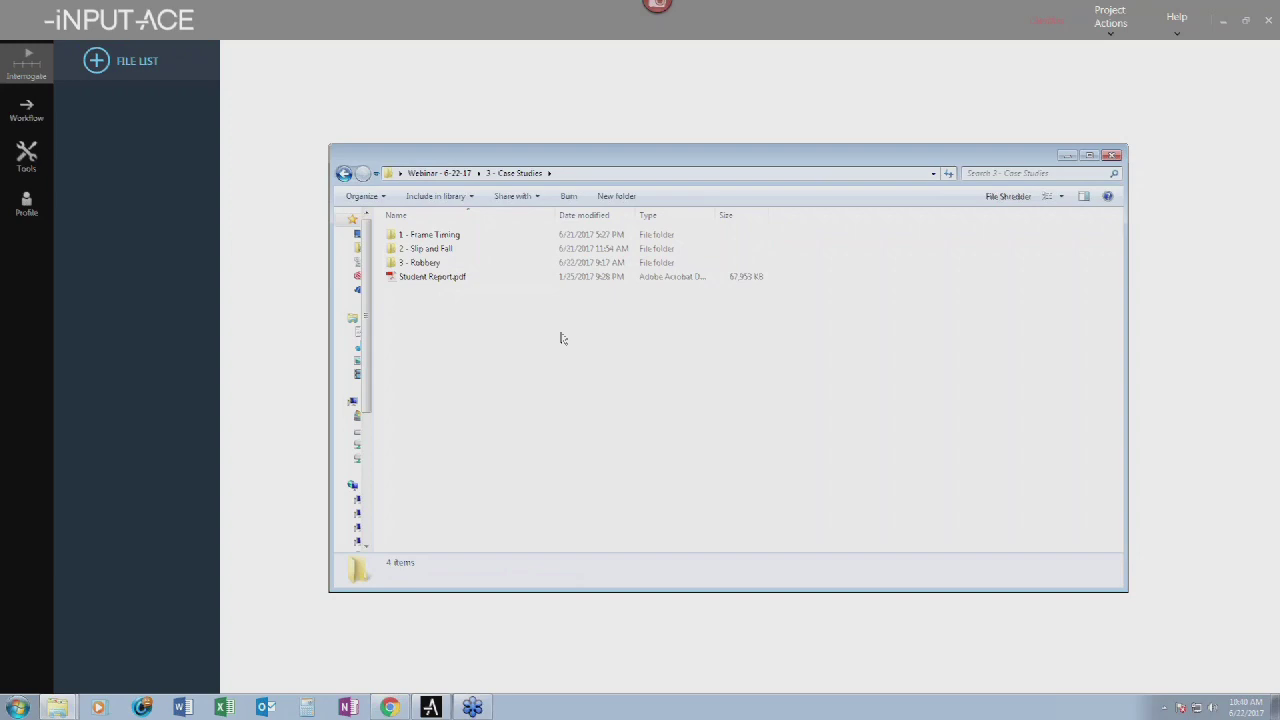
double_click(452, 236)
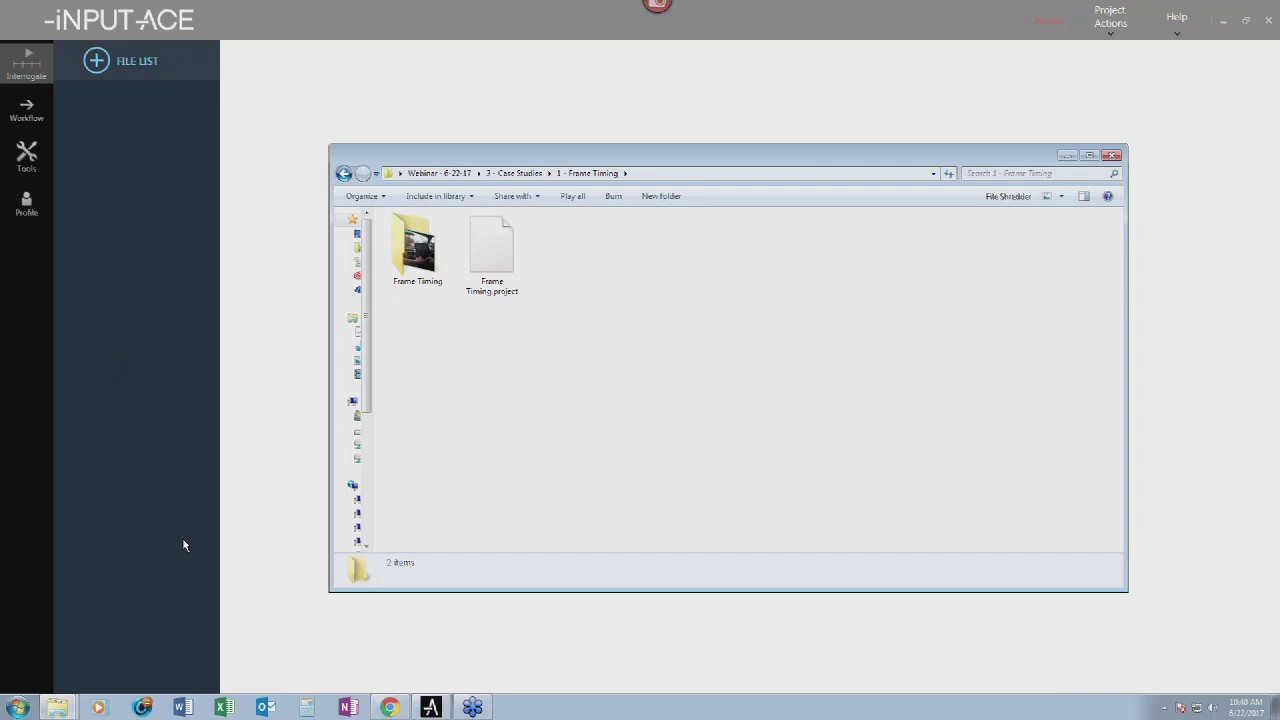
click(500, 279)
- Load Frame Timing.project from the 1 - Frame Timing folder without saving the current project, reusing the folder's copied path
click(1108, 14)
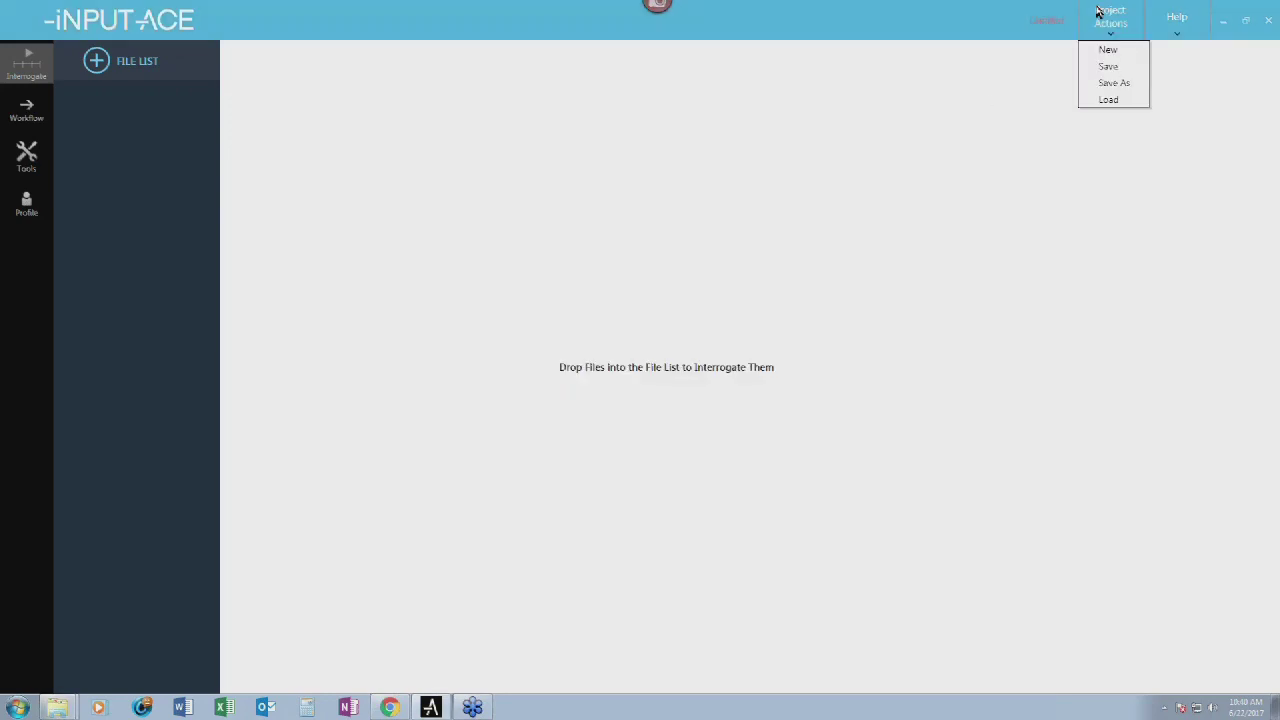
click(1109, 99)
click(862, 406)
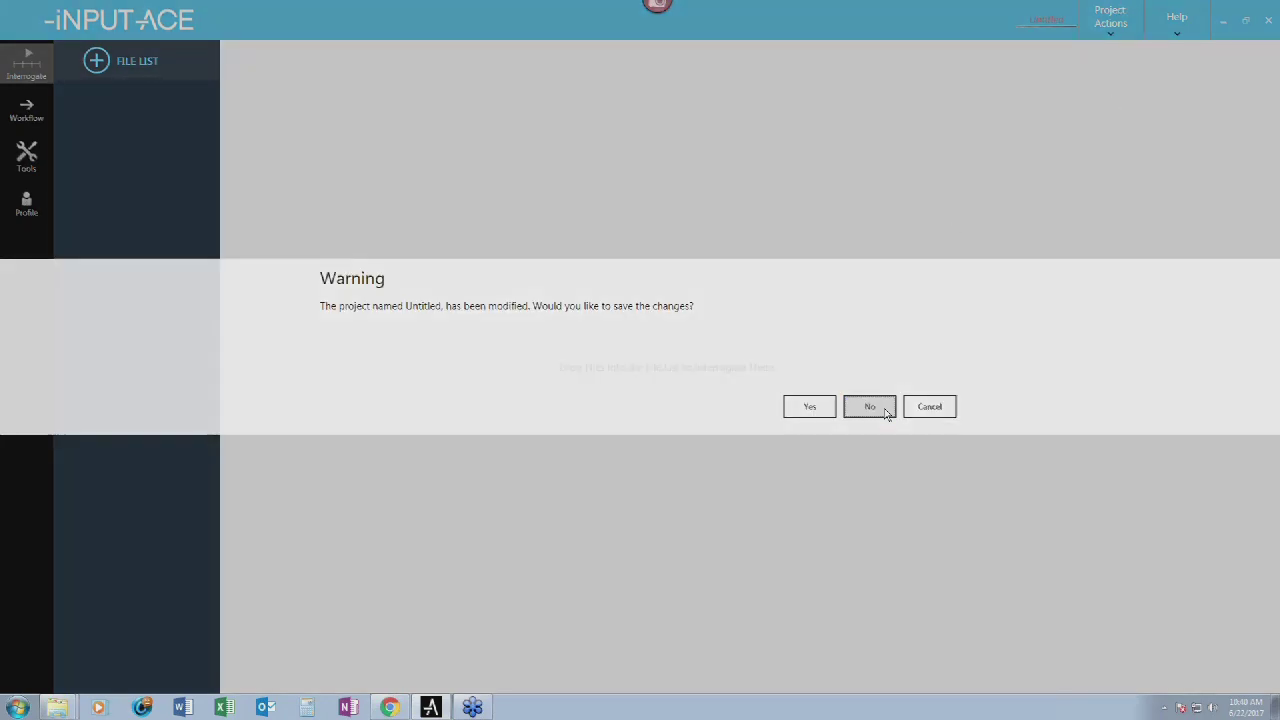
key(alt+Tab)
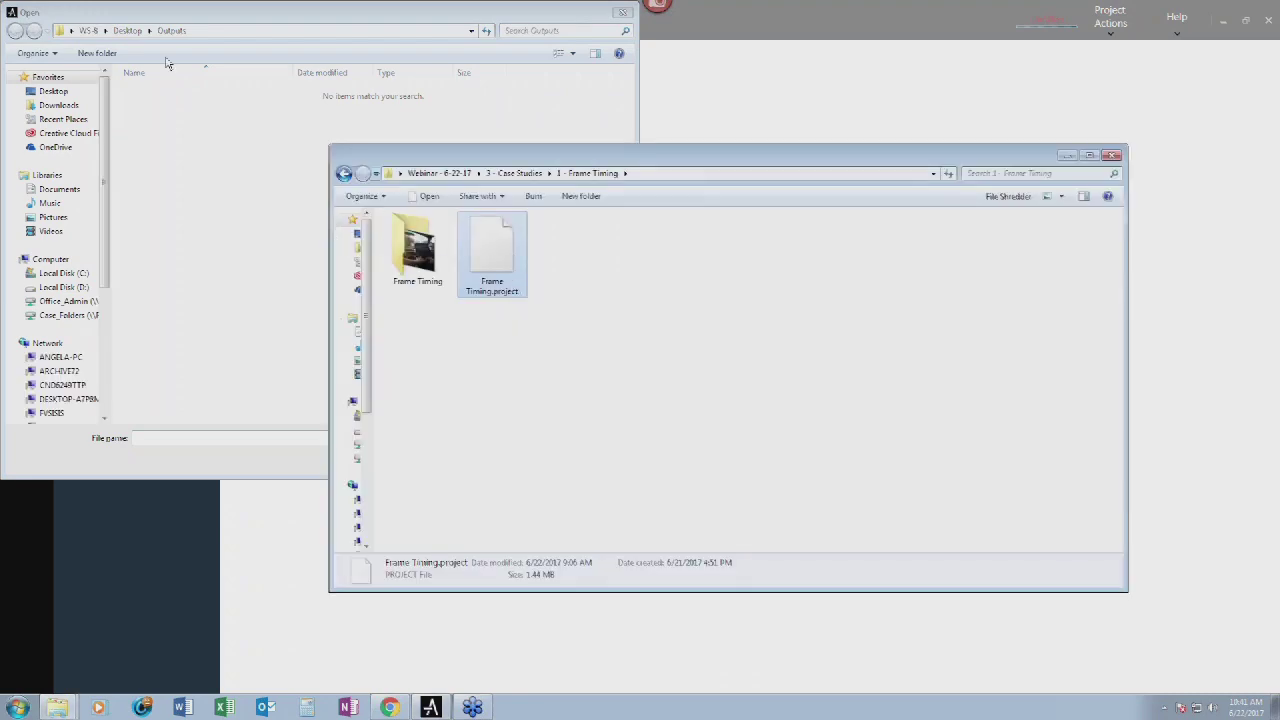
click(700, 174)
click(347, 31)
text(C:\Users\WS-8\Desktop\Webinar - 6-22-17\3 - Case Studies\1 - Frame Timing)
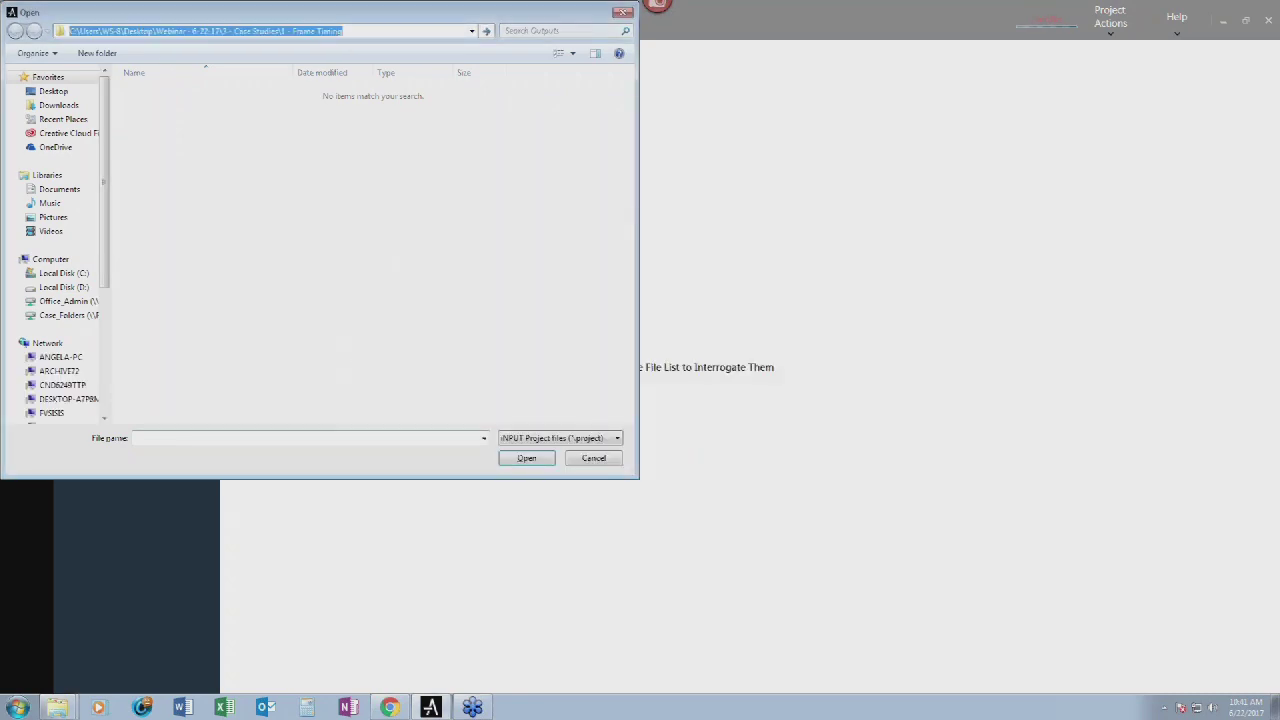
key(Return)
click(165, 107)
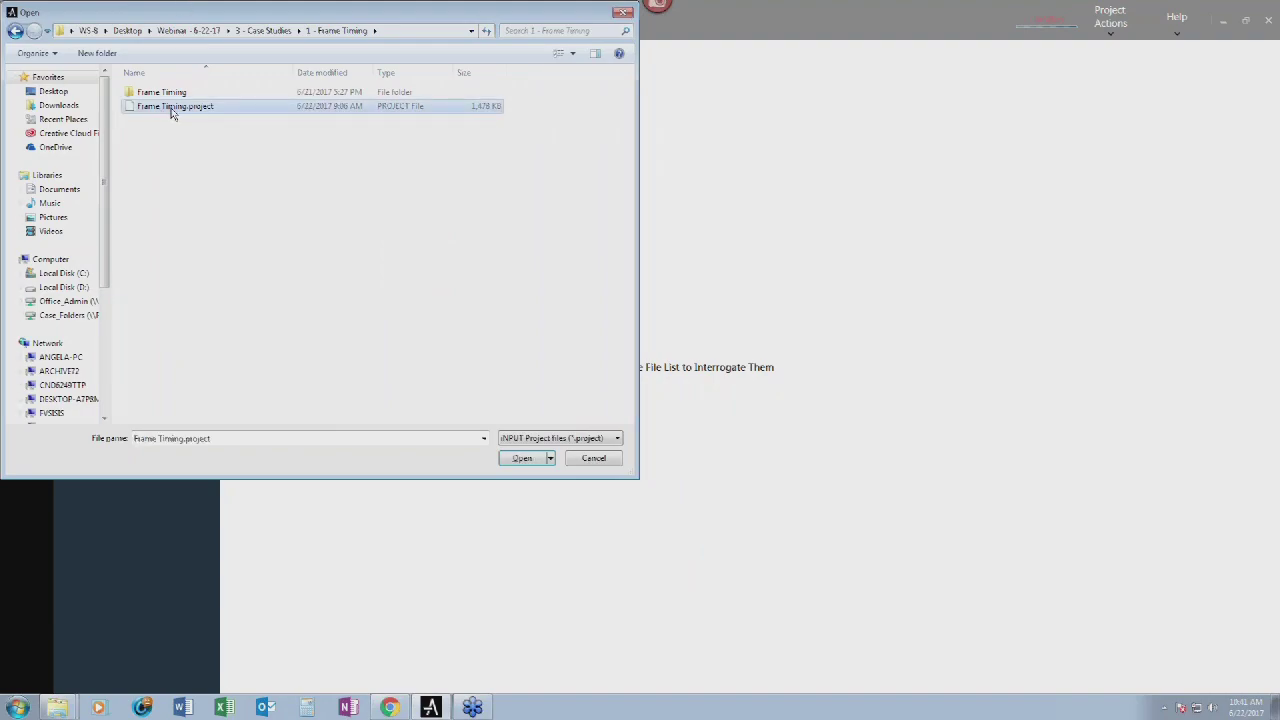
click(522, 458)
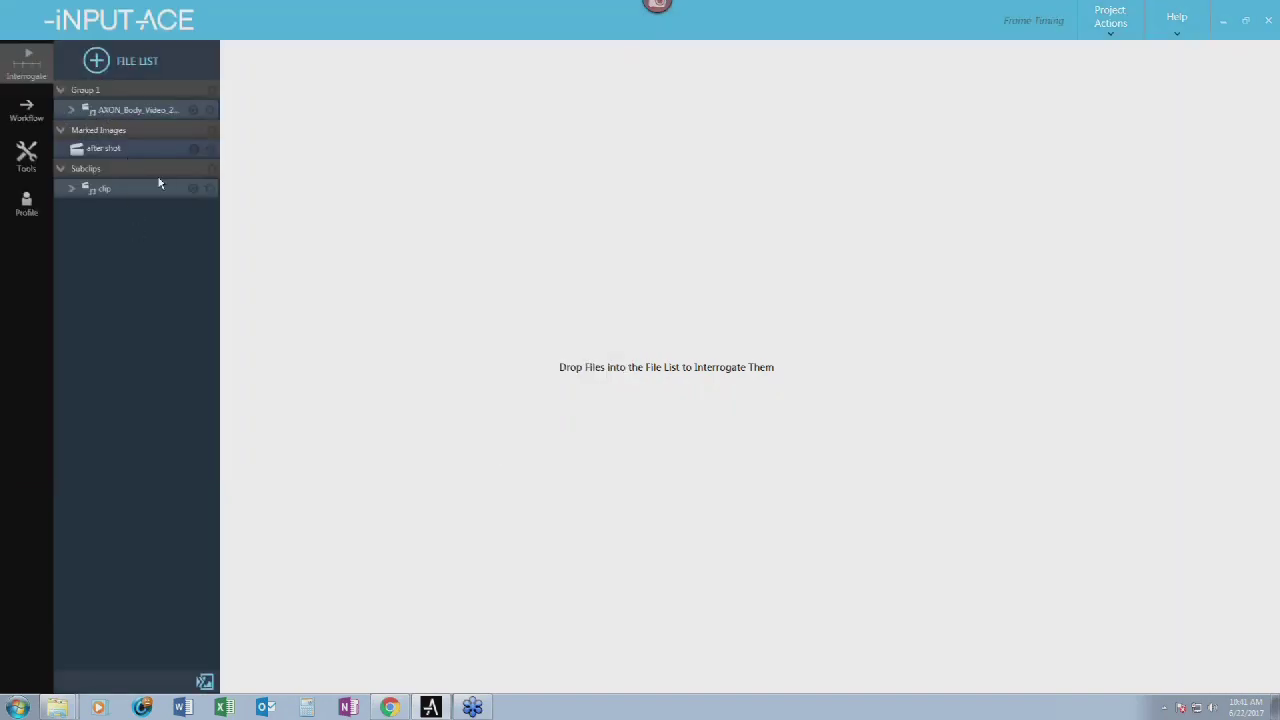
- Play the AXON body video from about 00:03:16, pause it, and examine the frame rate in its video stream metadata
click(191, 111)
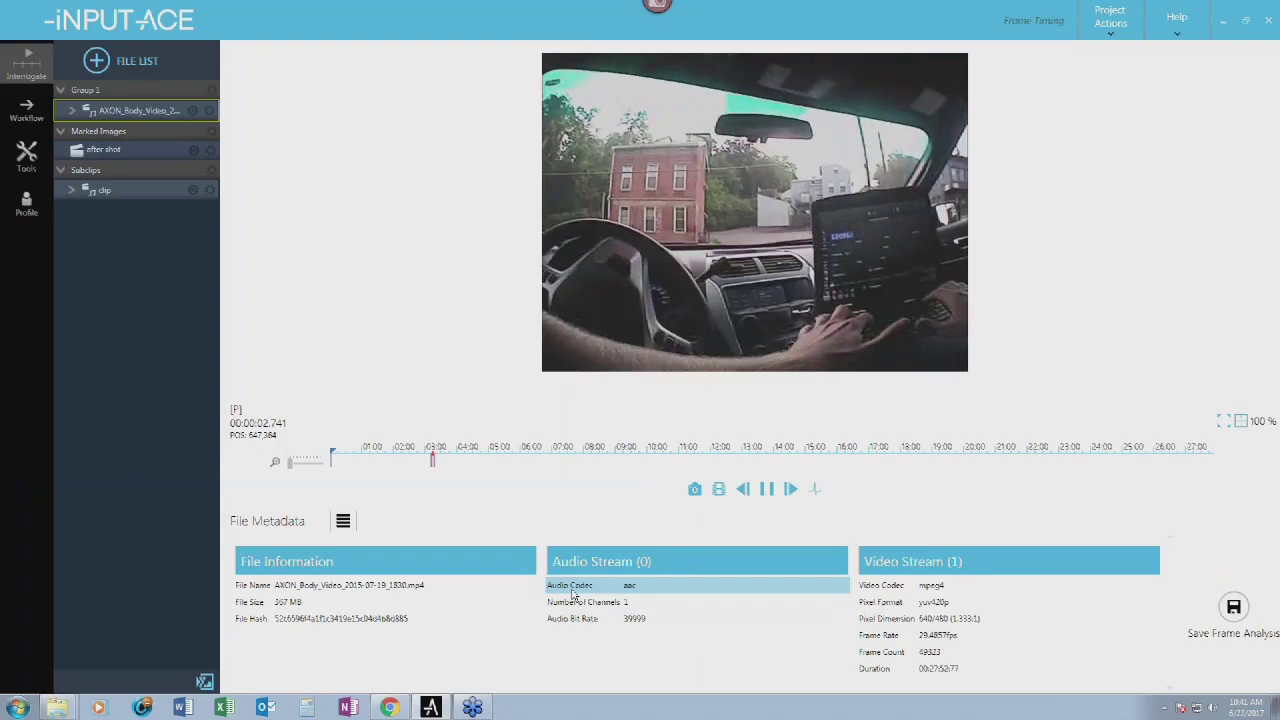
click(440, 459)
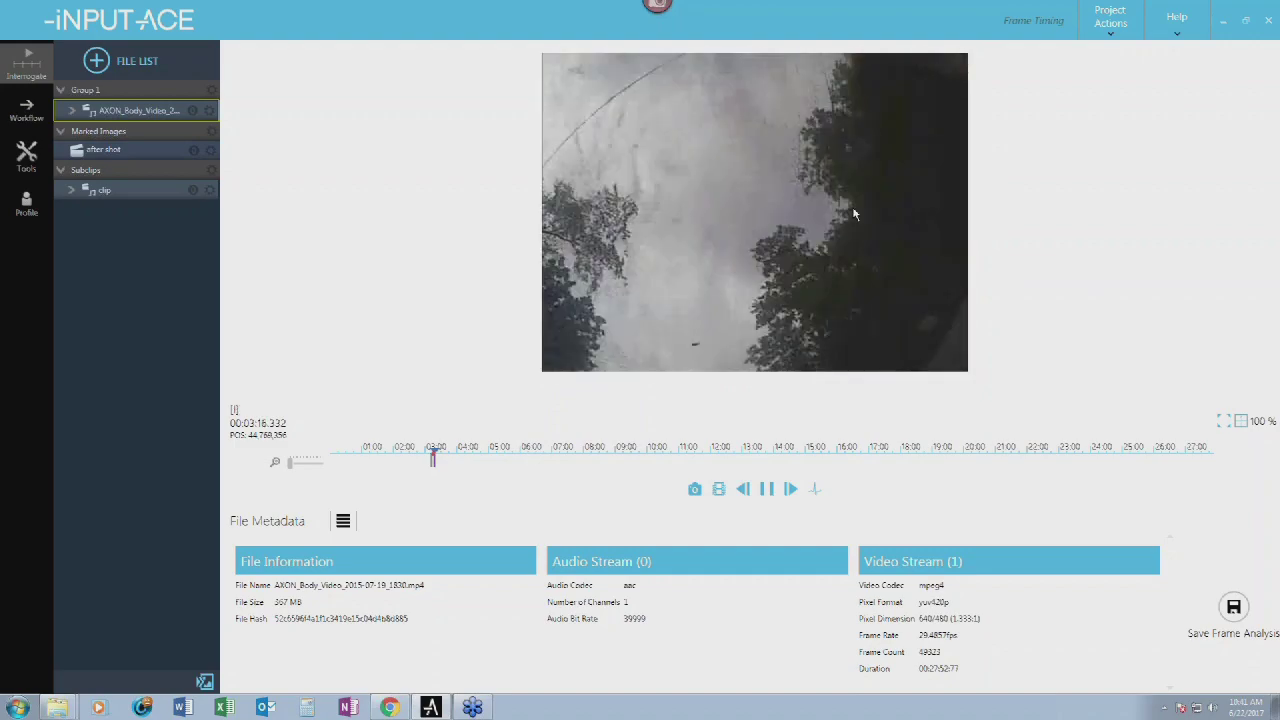
key(space)
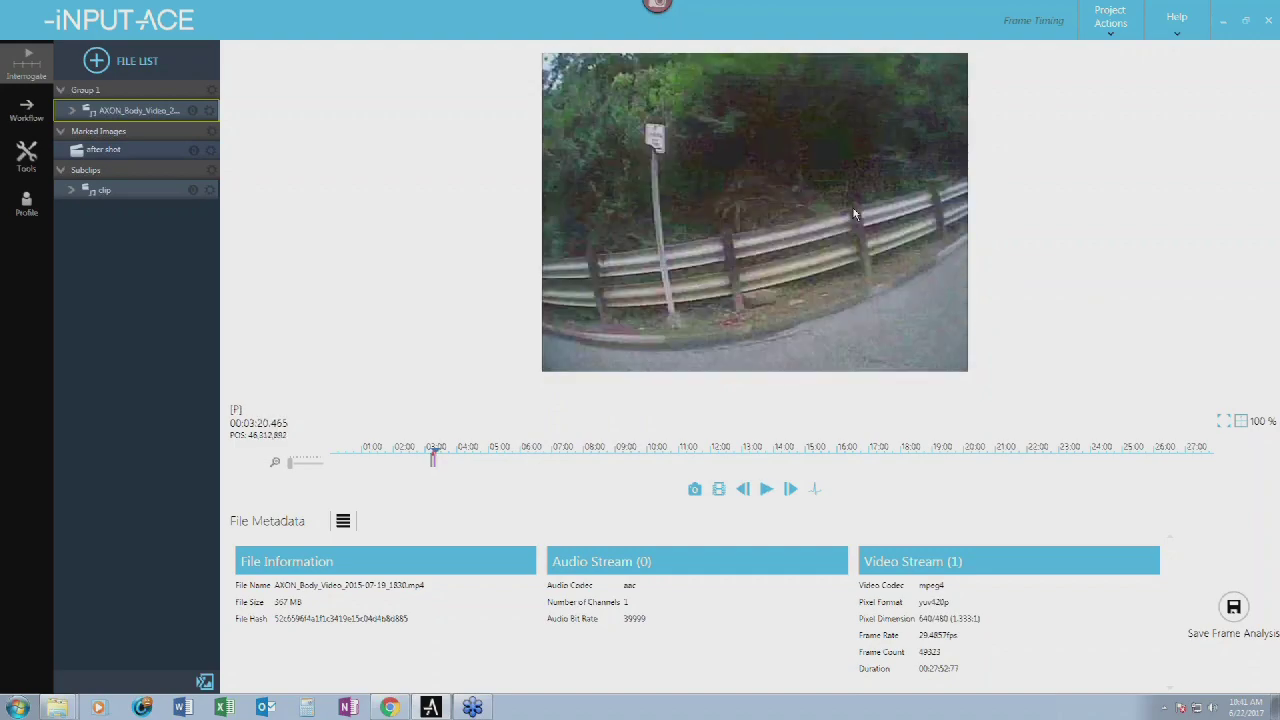
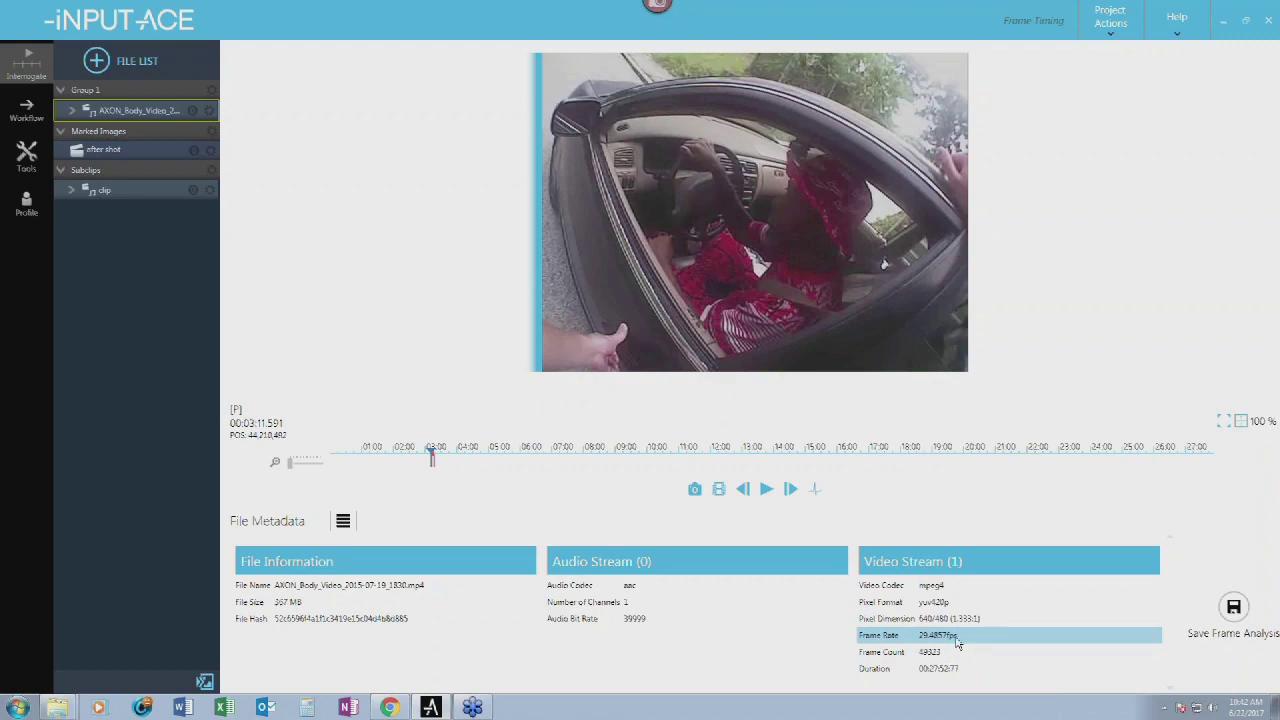
click(956, 640)
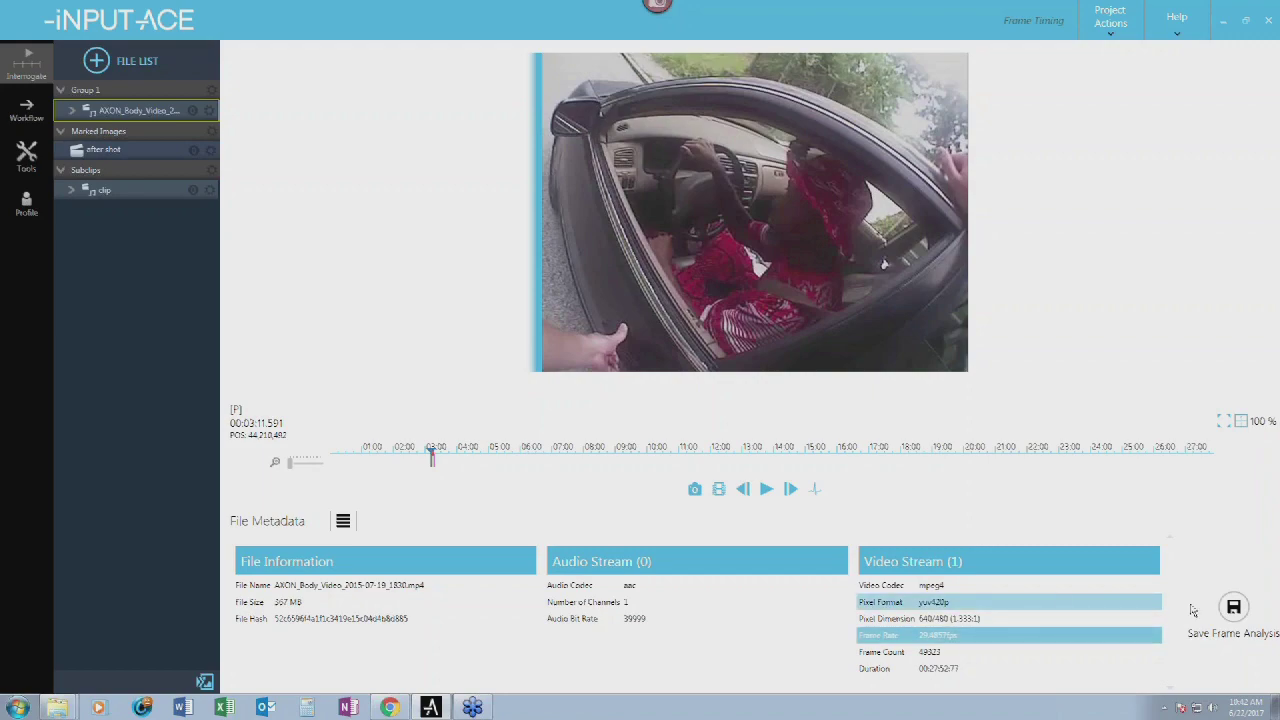
- Save the body video's frame analysis as an XML file named frame in the 1 - Frame Timing folder and open it as an XML table
click(1234, 608)
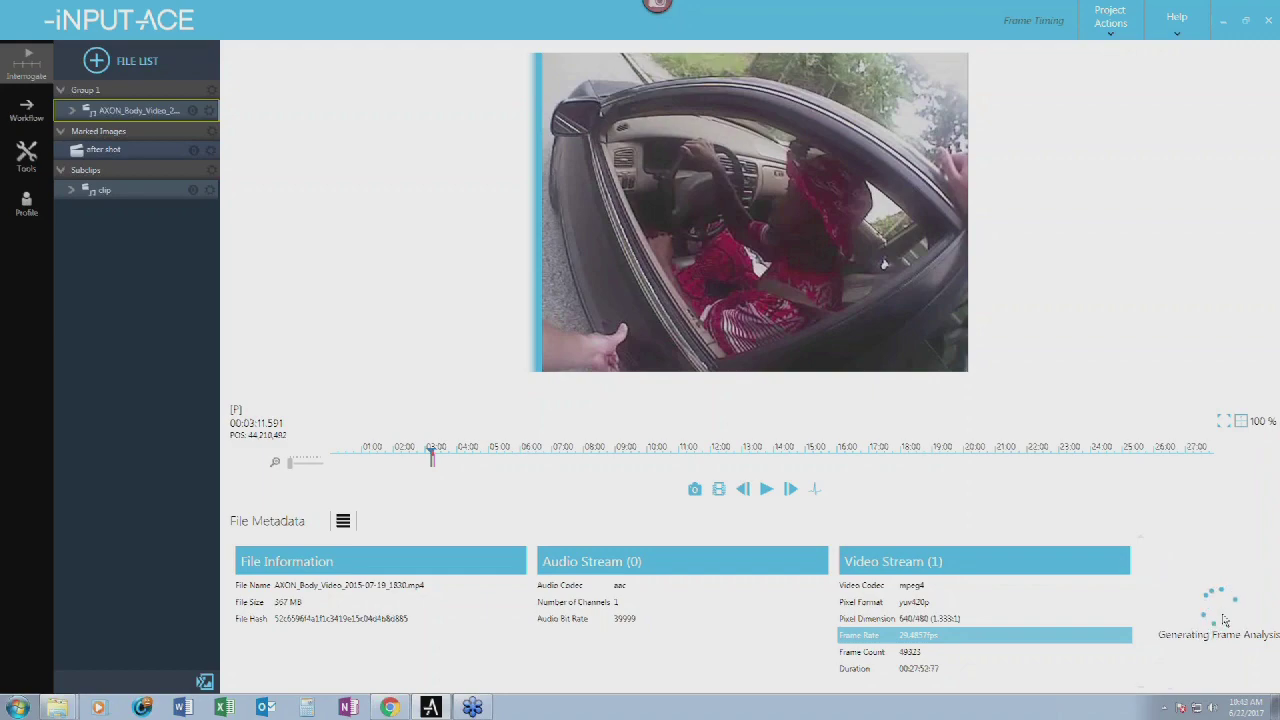
click(888, 632)
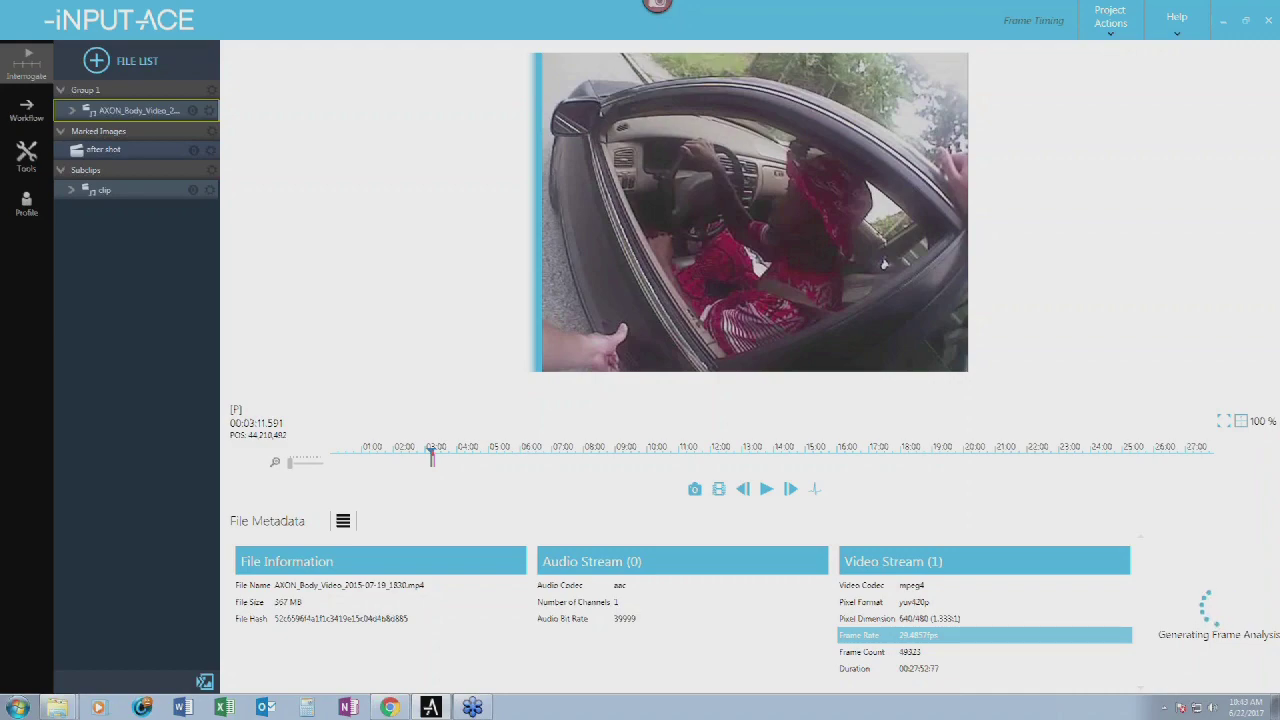
key(ctrl+s)
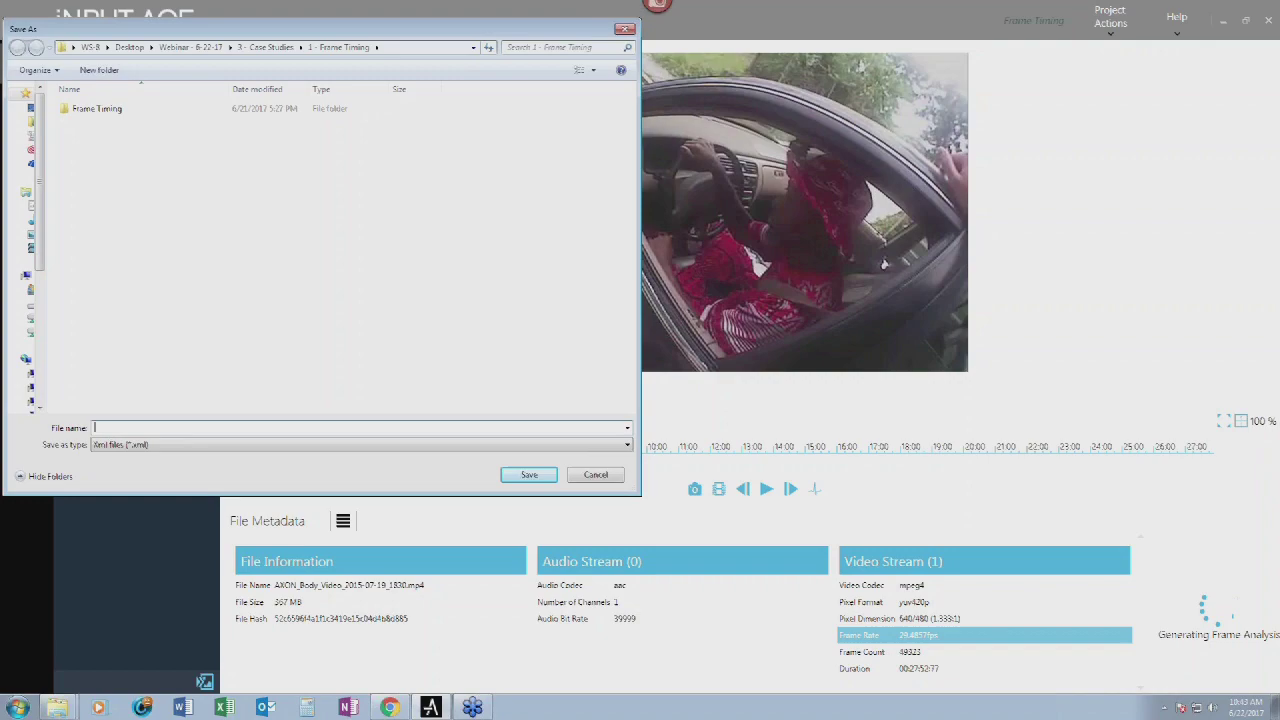
drag(369, 33, 447, 51)
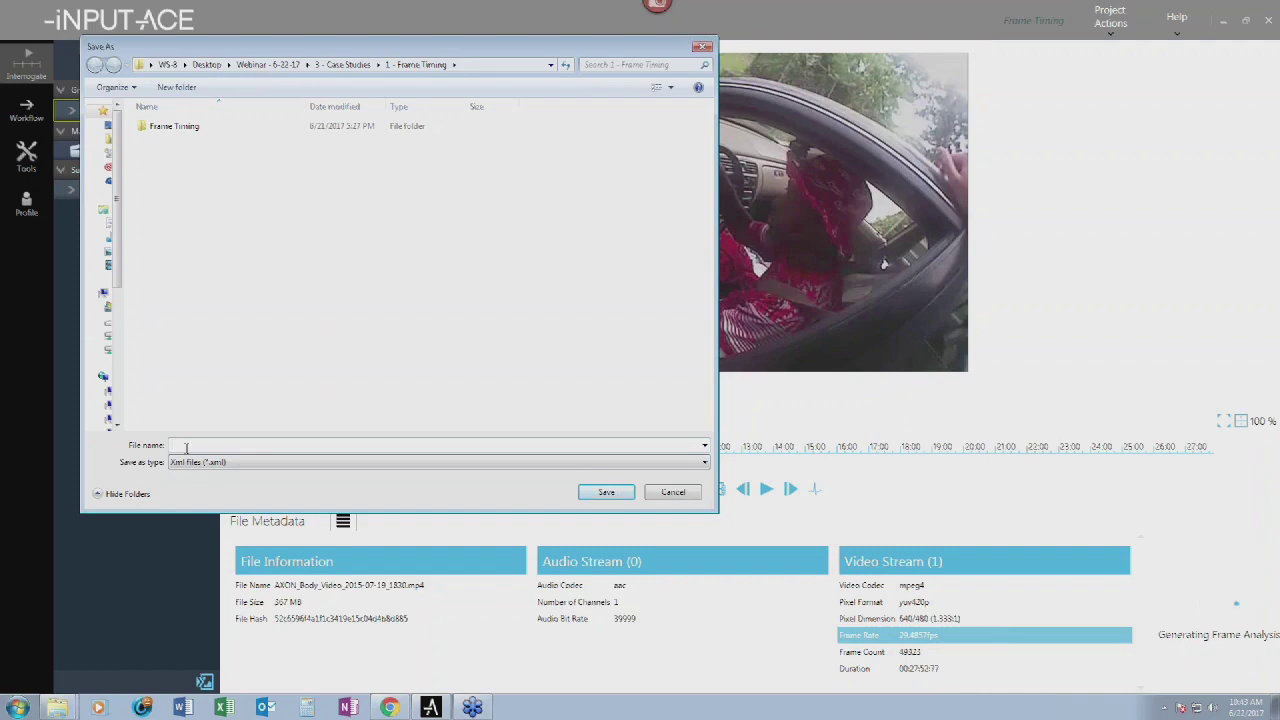
text(frame)
click(221, 455)
key(Return)
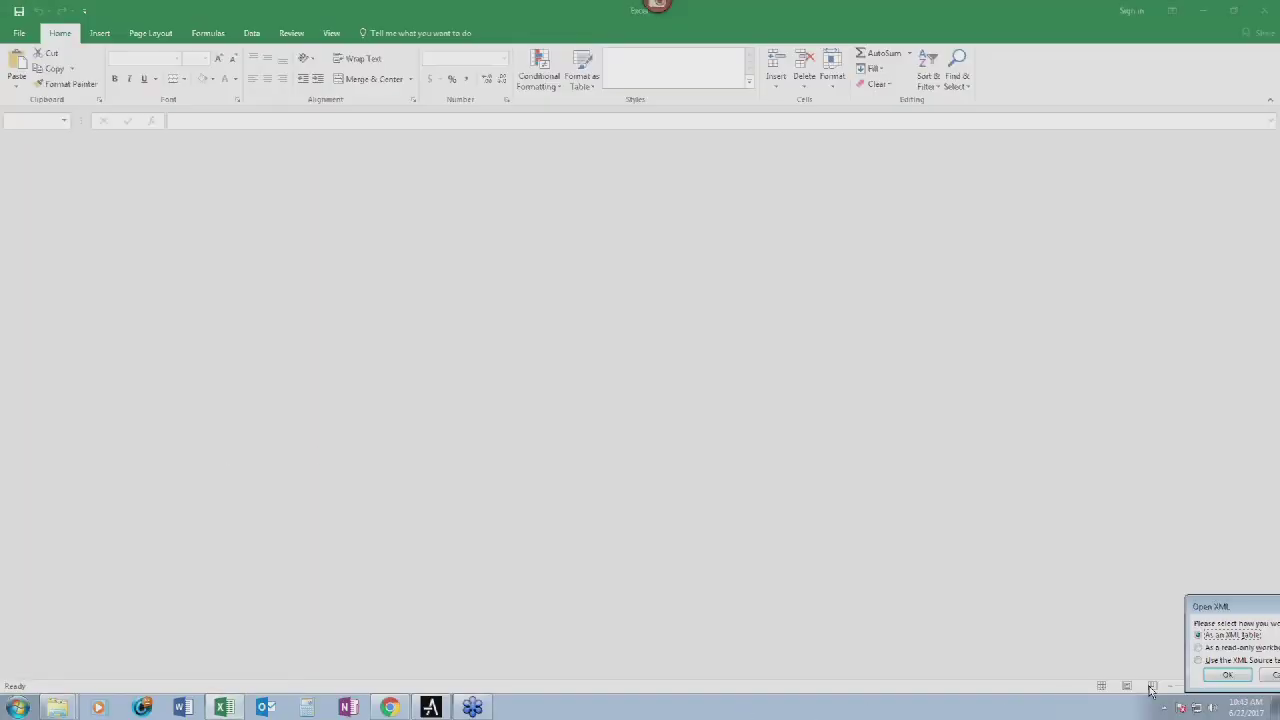
click(1228, 676)
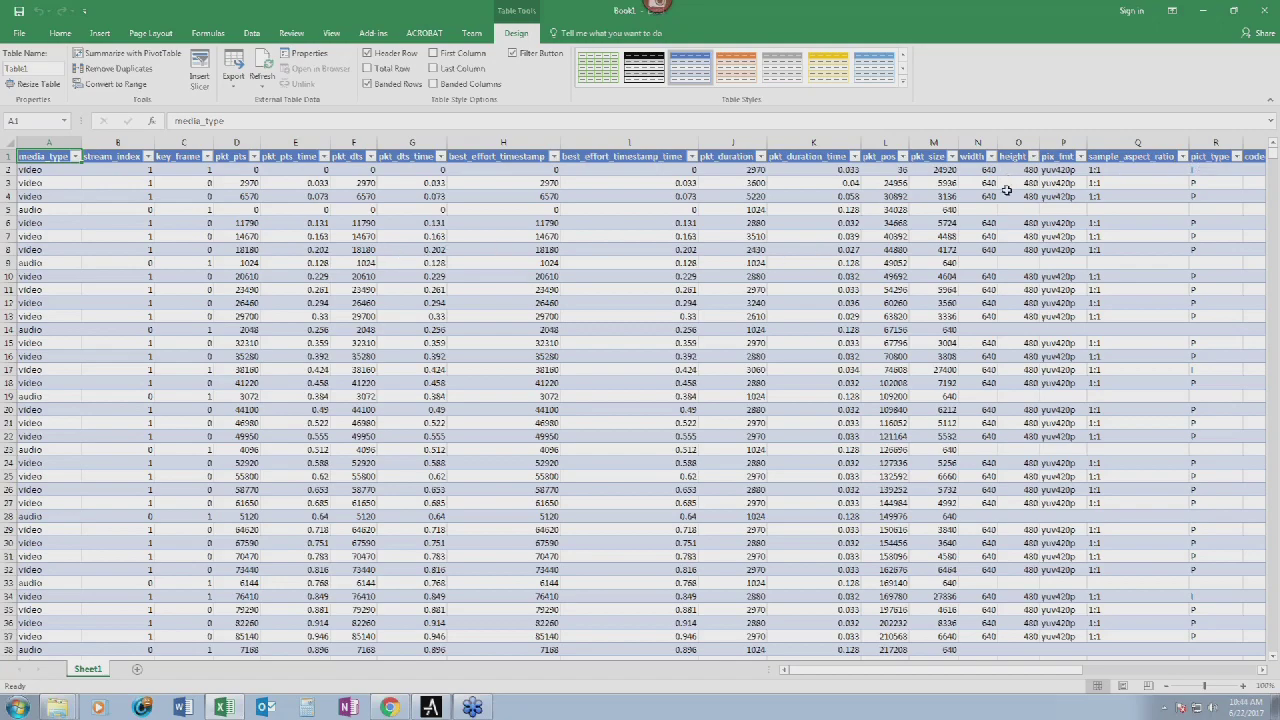
- Filter the media_type column to show only the video rows, and look down the frame durations
click(818, 170)
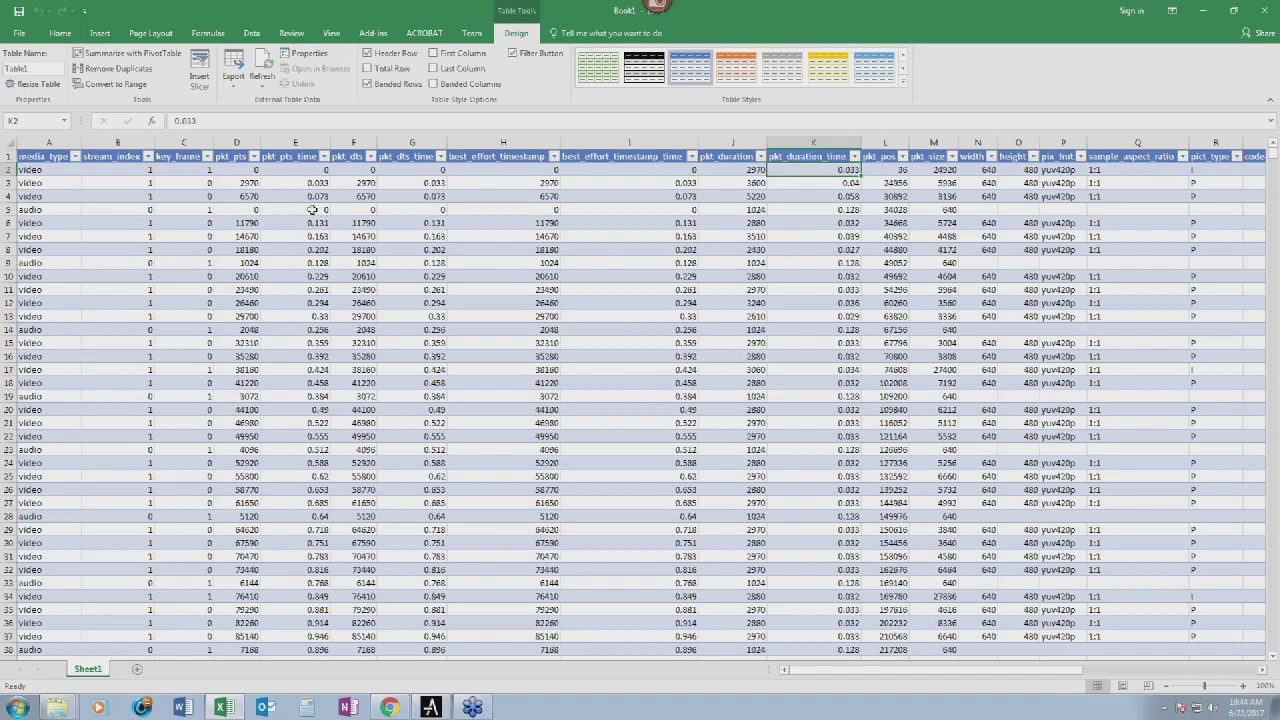
click(76, 157)
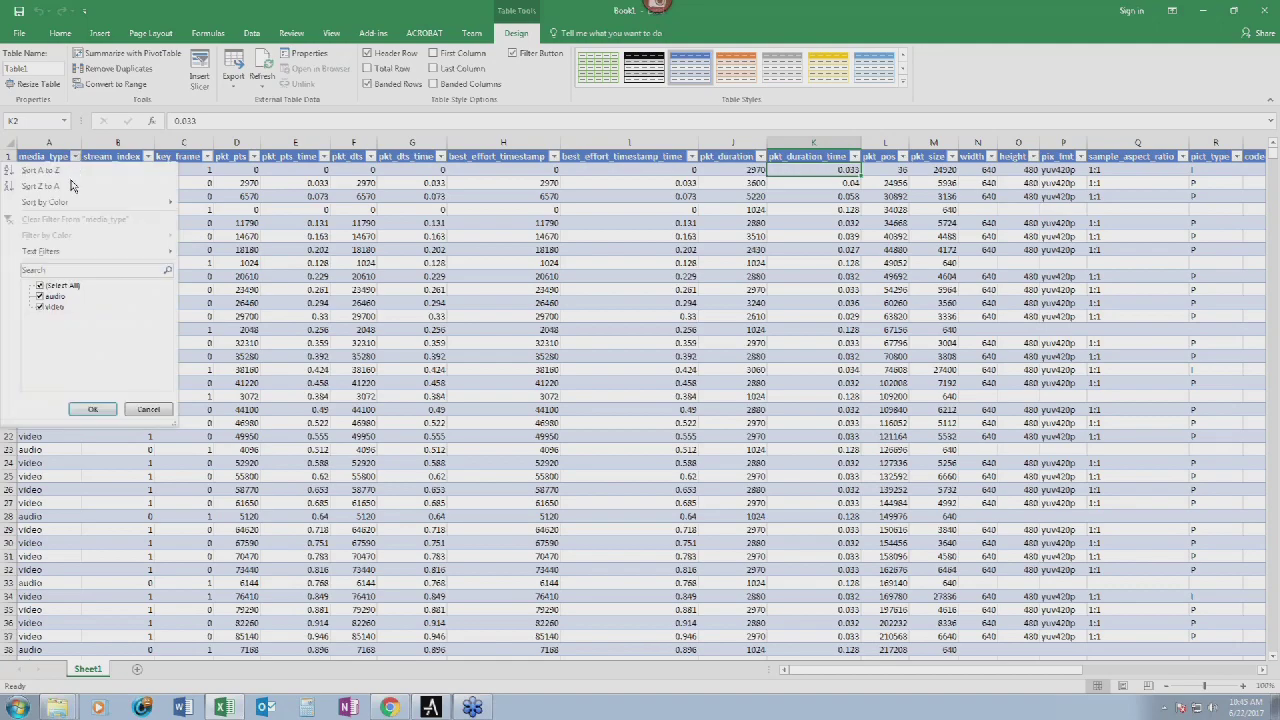
click(55, 287)
click(45, 306)
click(92, 409)
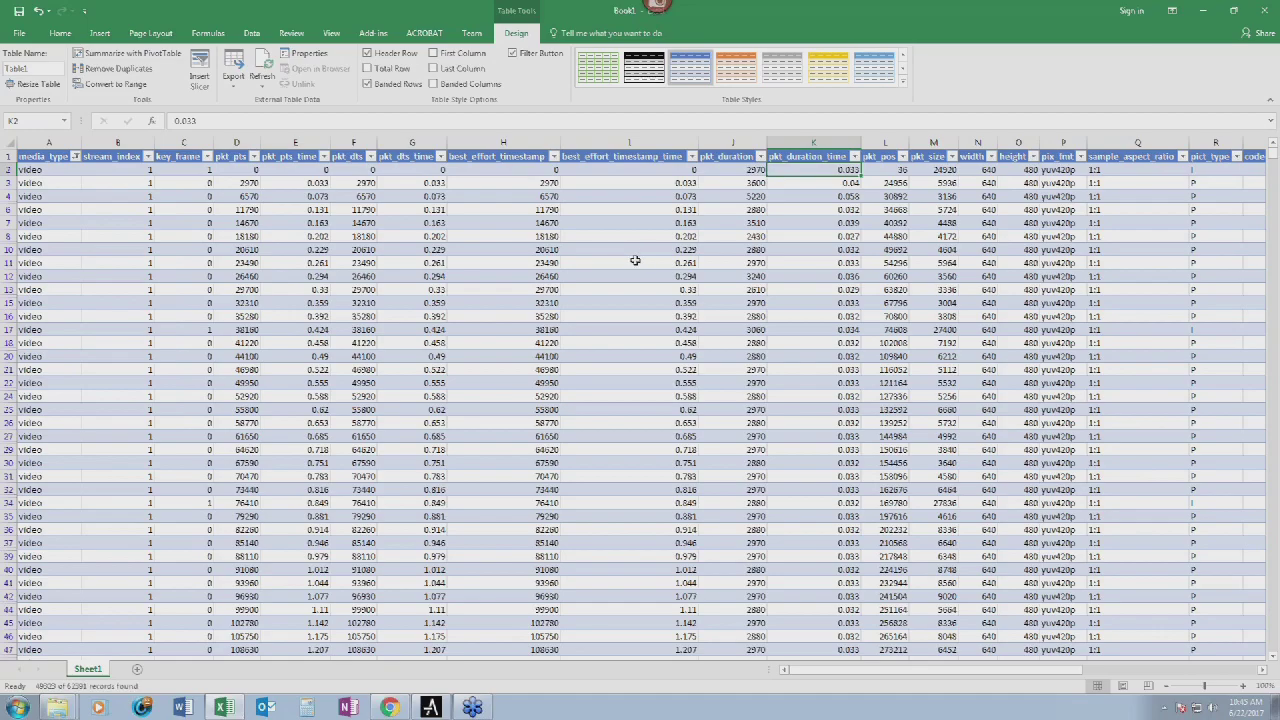
scroll(751, 337, down, 18)
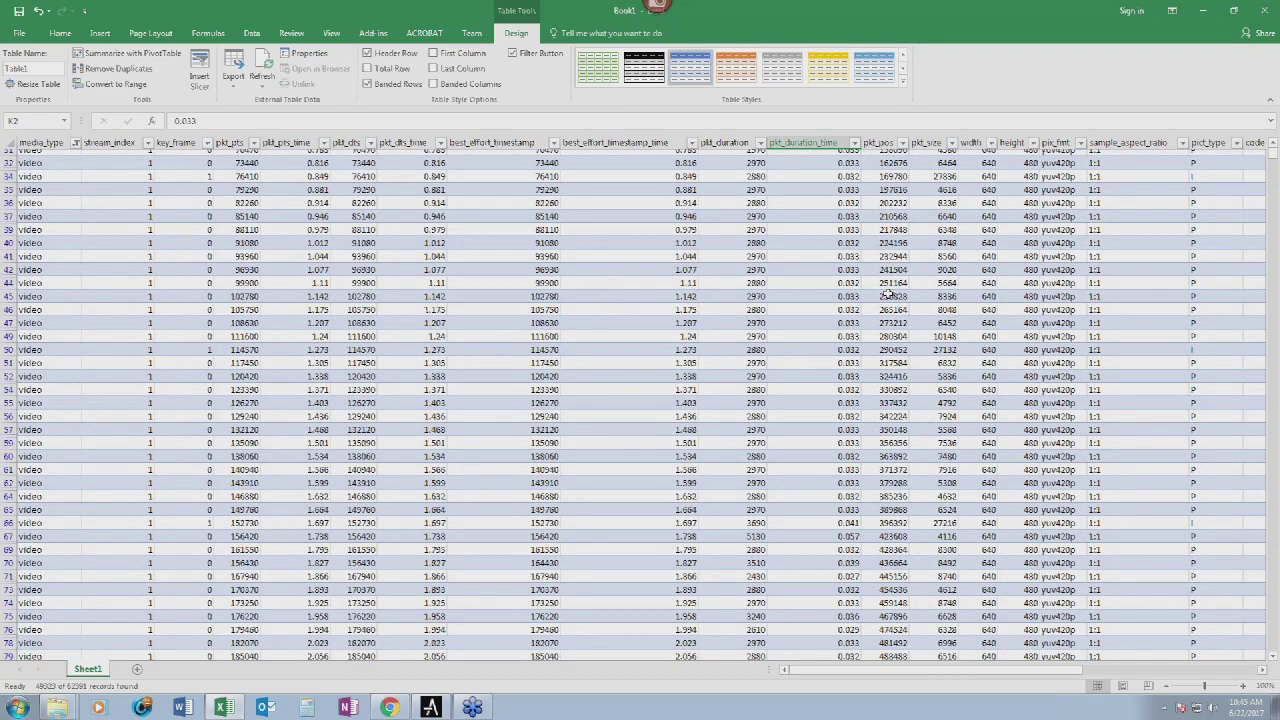
- Switch back to iNPUT-ACE, inspect the after shot frame in Hex (Current Position) by highlighting its starting bytes, and close the hex editor
key(alt+Tab)
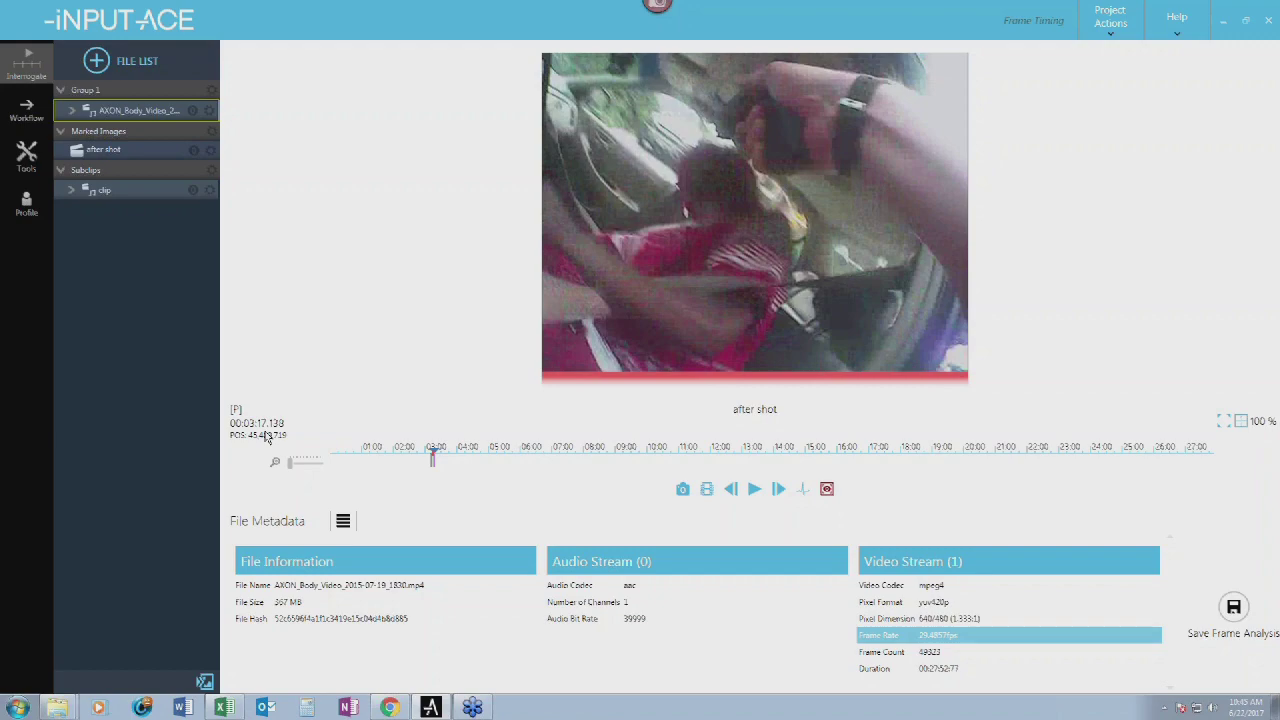
click(344, 524)
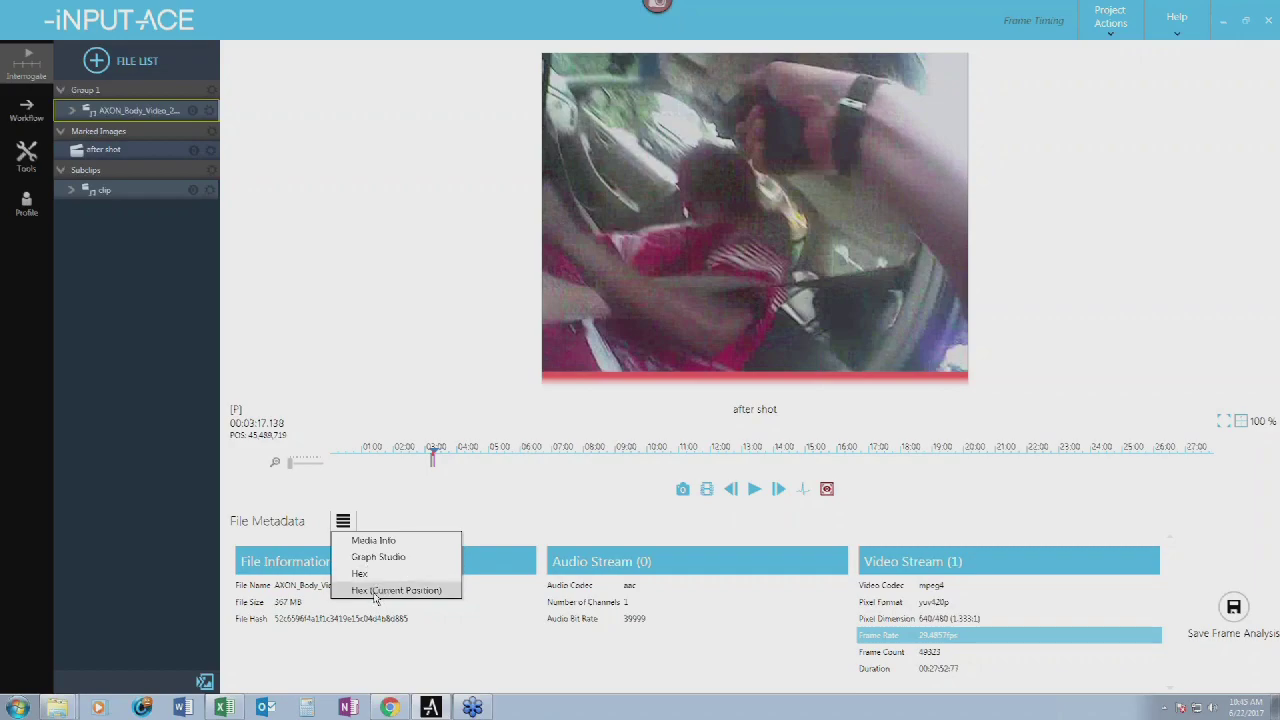
click(398, 594)
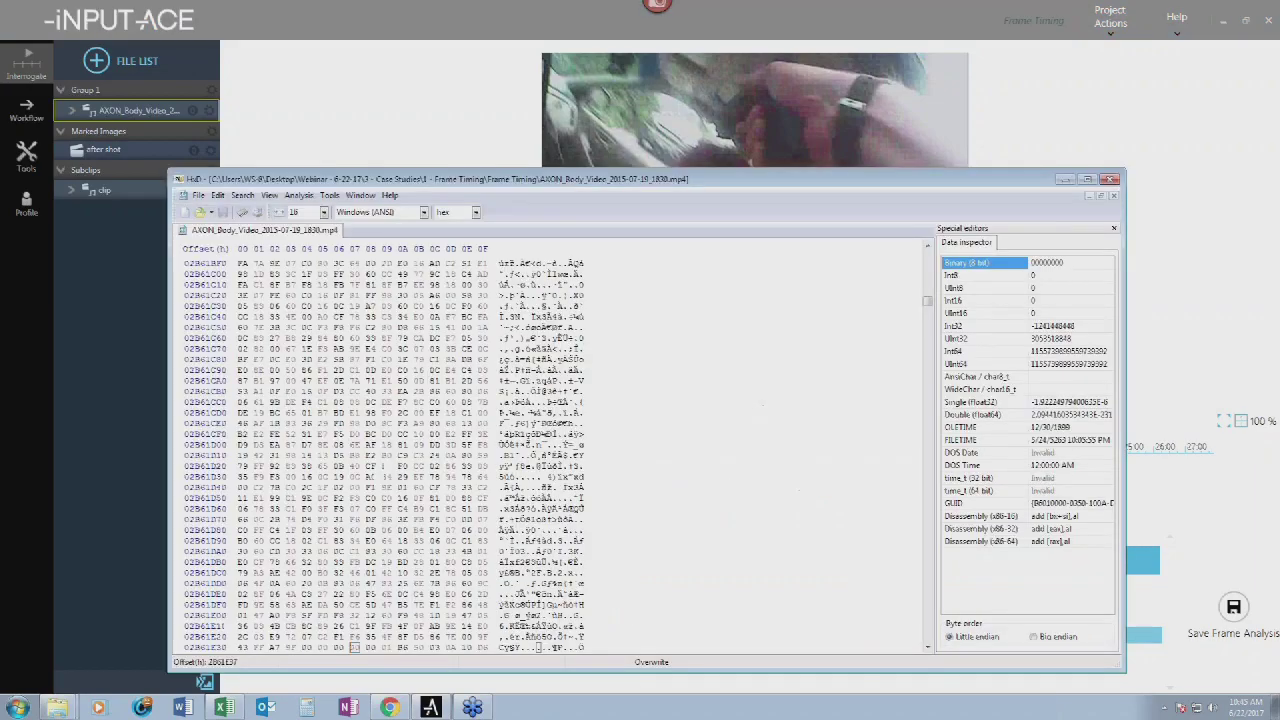
scroll(400, 634, down, 1)
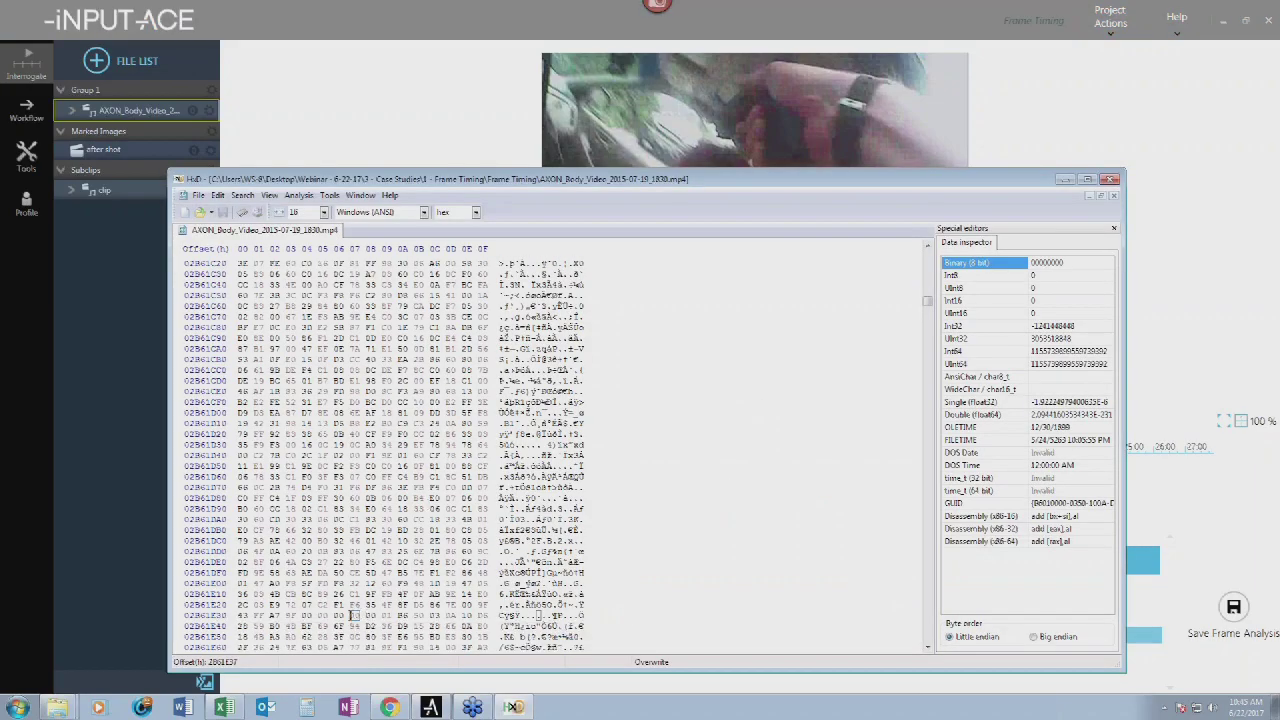
drag(352, 615, 405, 615)
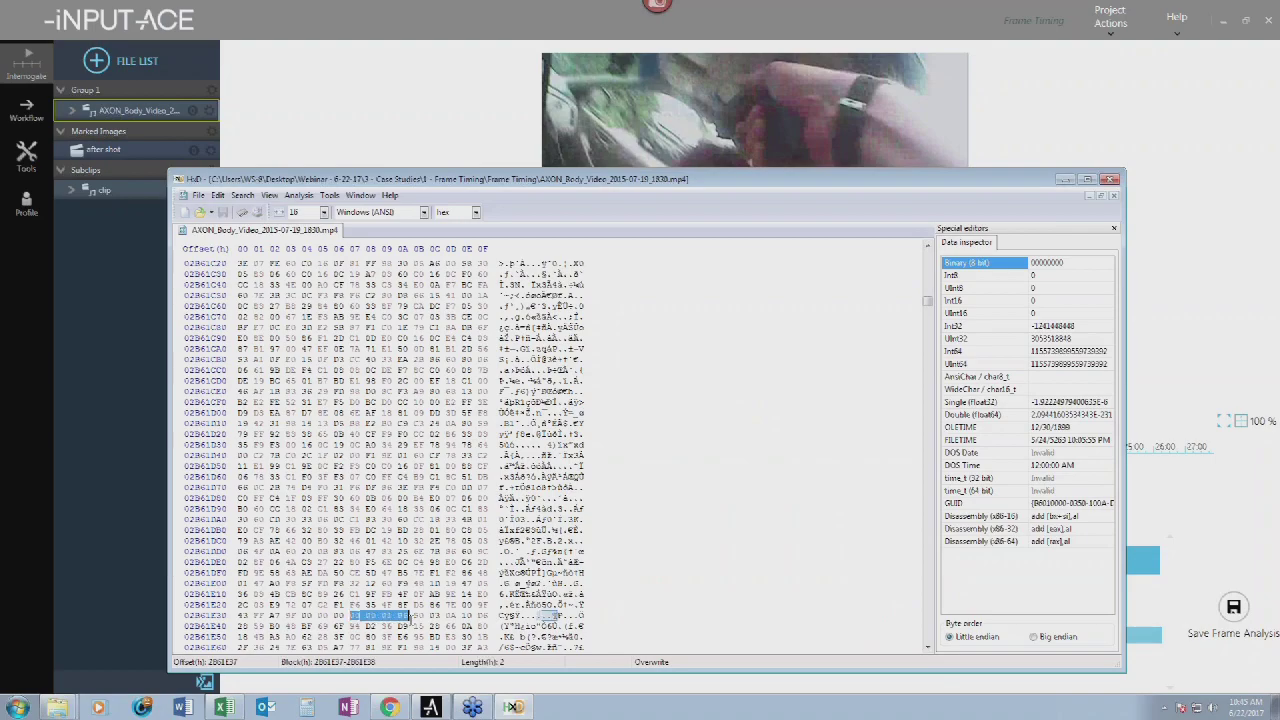
click(1111, 180)
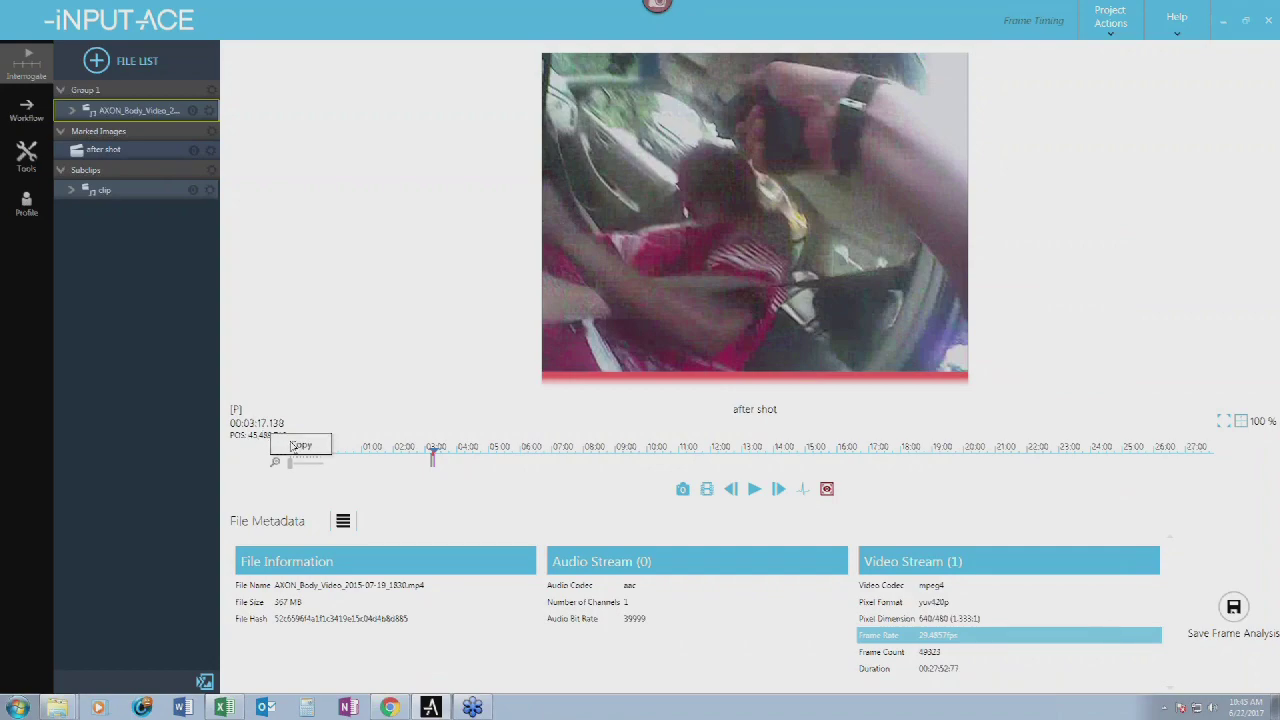
- Copy the after shot frame's byte position, find 45489719 in the Excel frame table, and select that frame's whole row
click(224, 707)
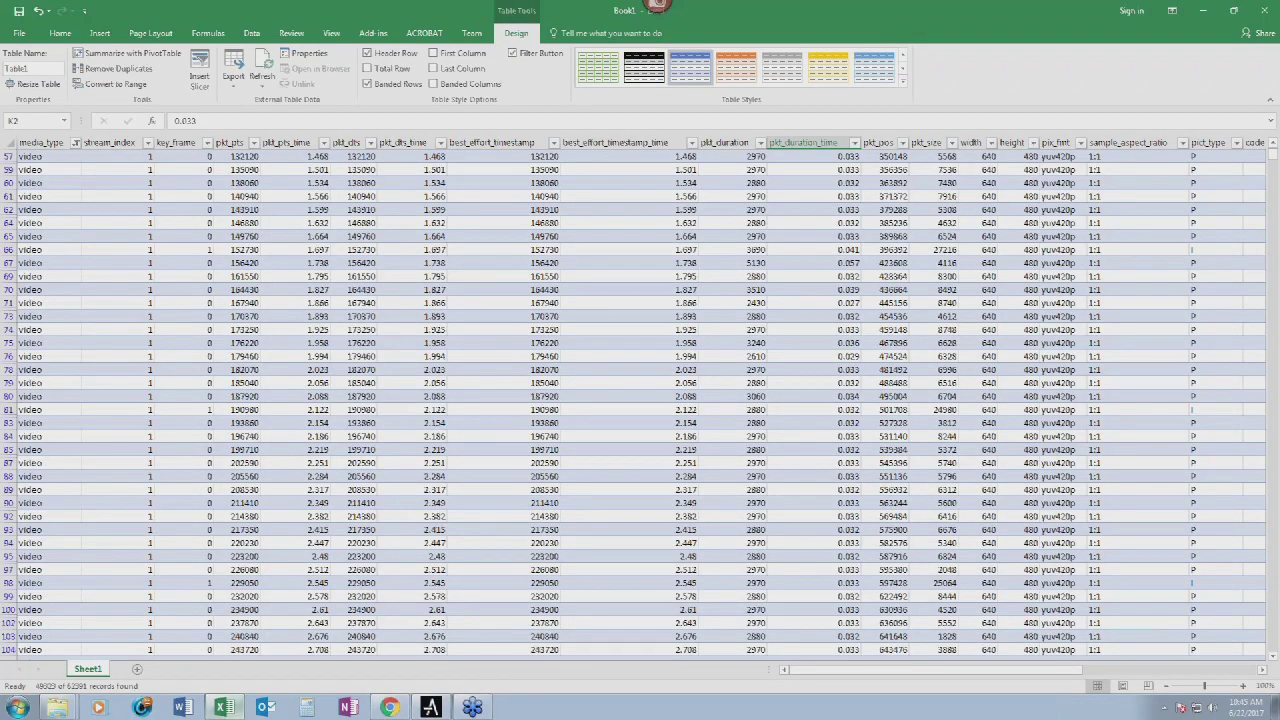
key(ctrl+f)
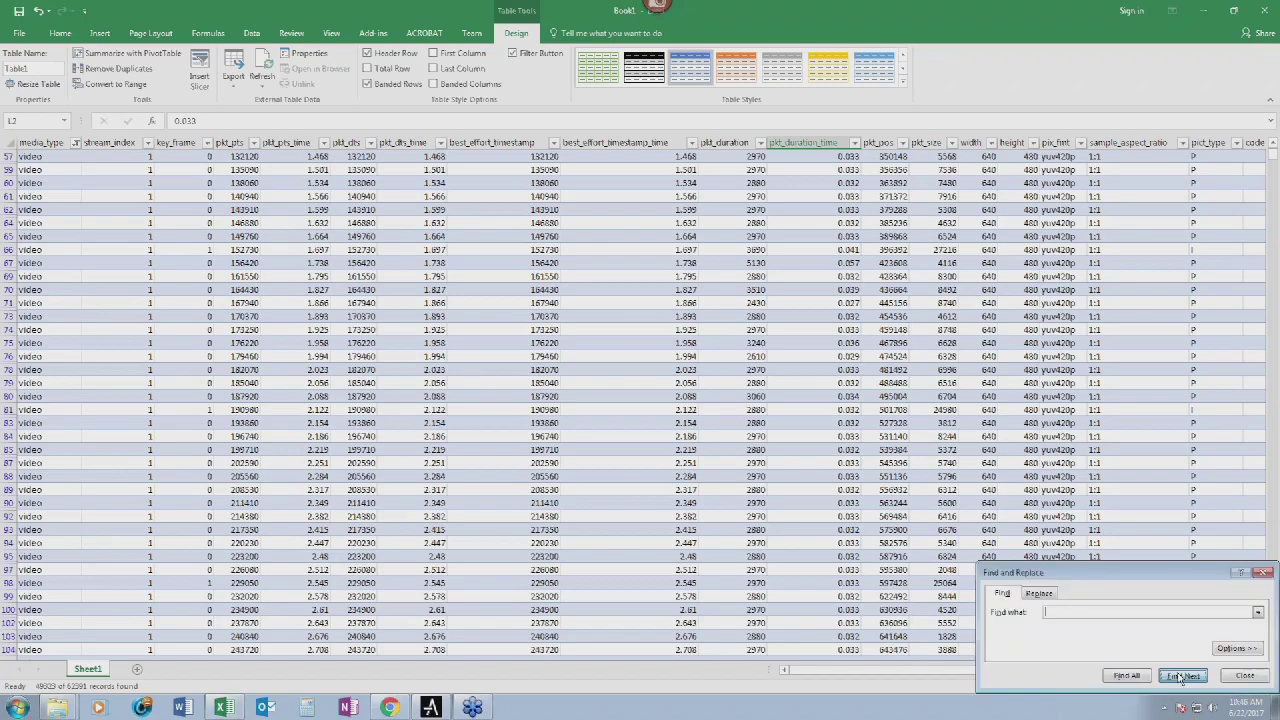
click(1182, 676)
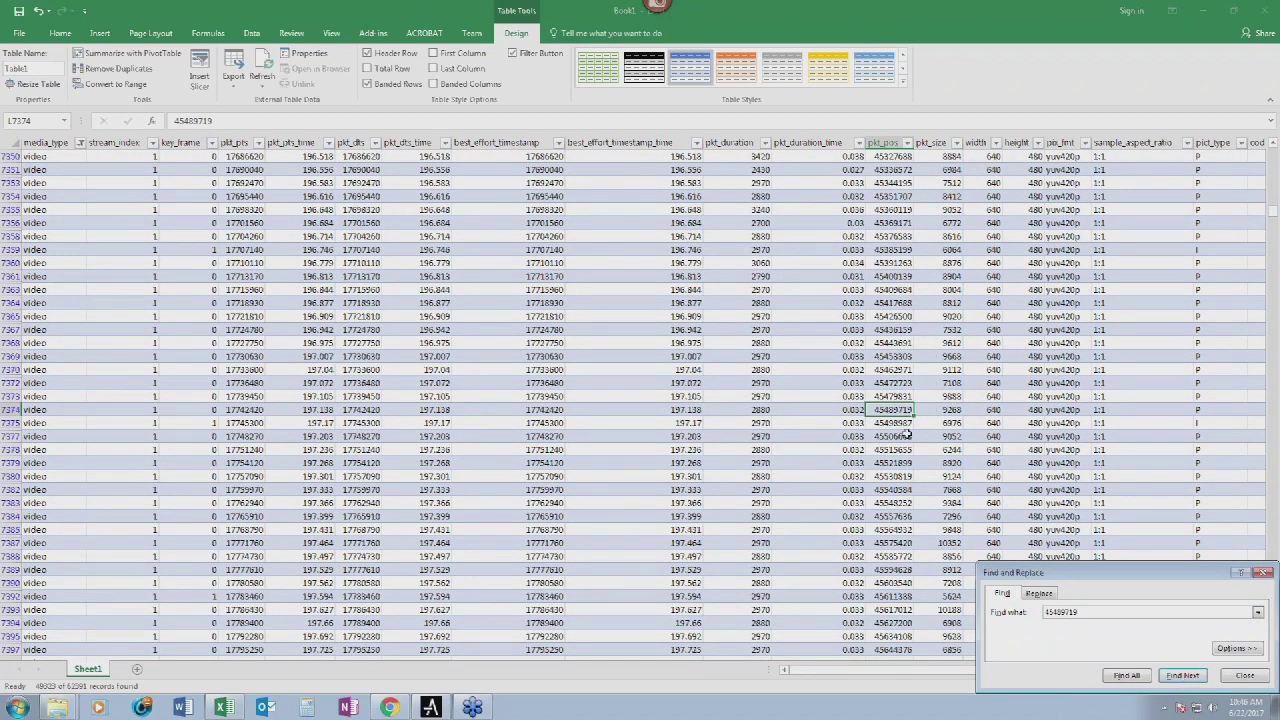
click(1262, 574)
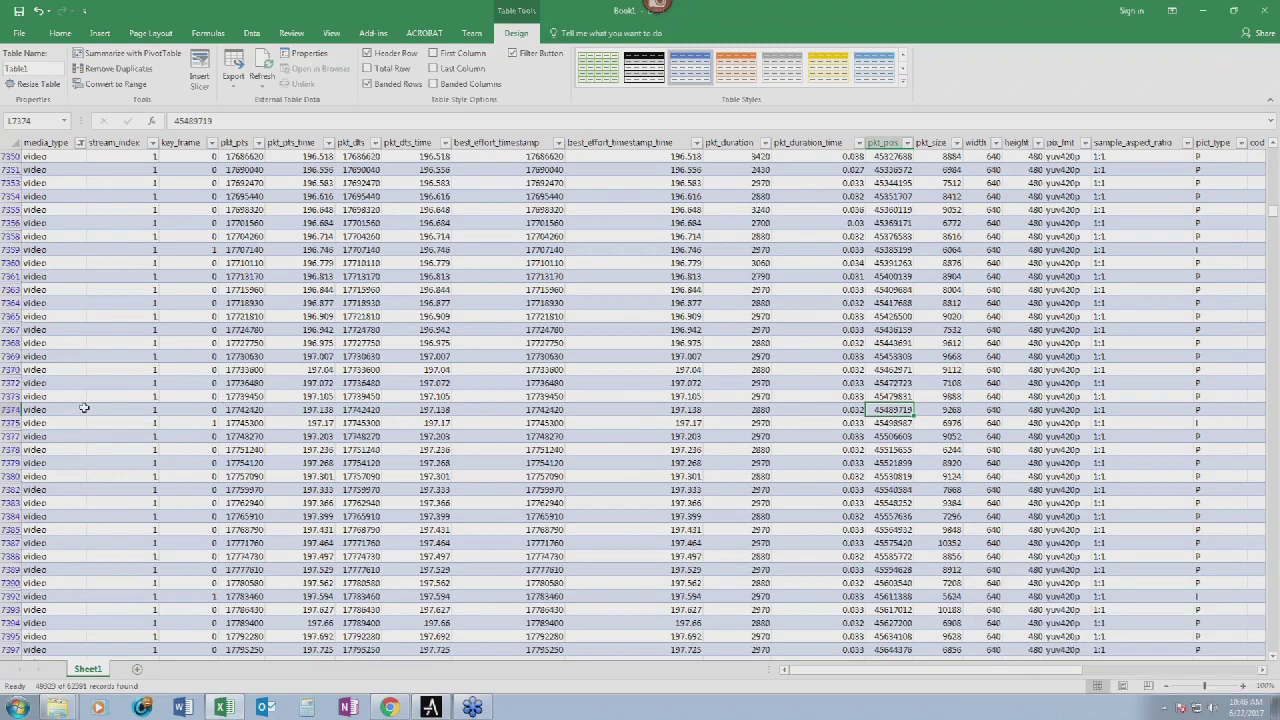
click(22, 409)
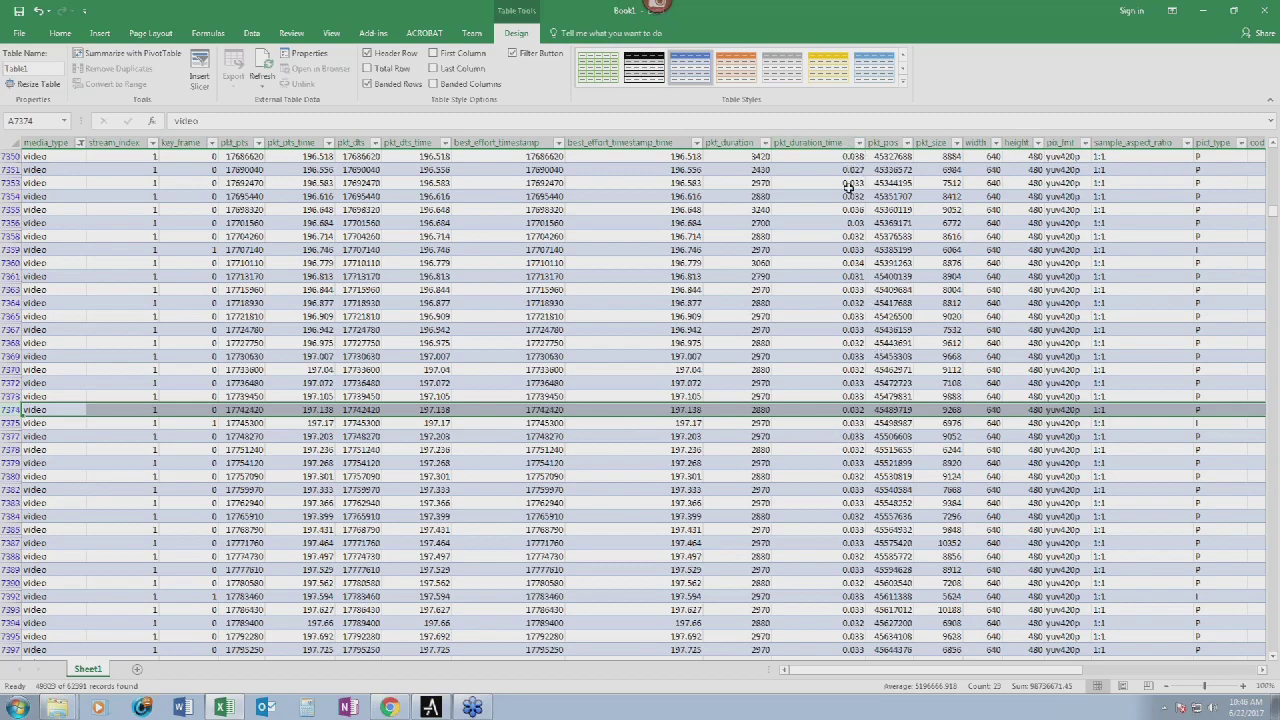
- Examine the pkt_duration_time values of the after shot frame and of the frames before and after it for timing variations
click(848, 410)
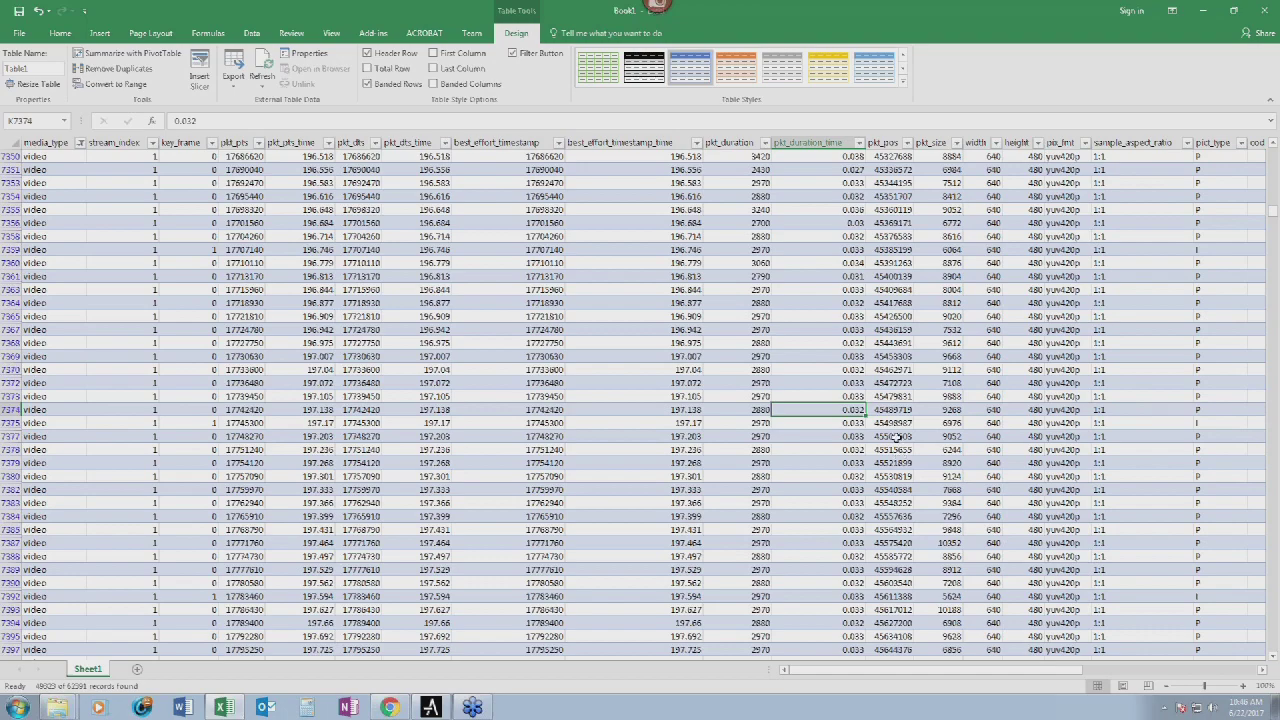
click(852, 209)
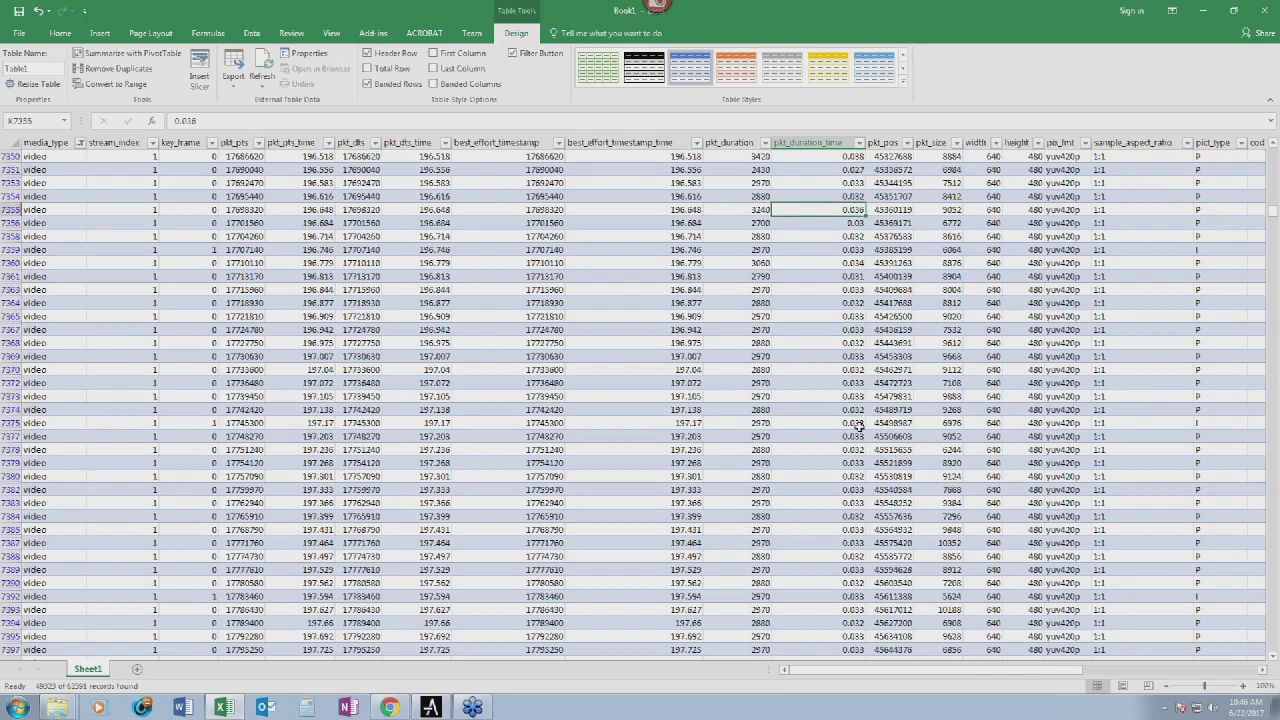
scroll(857, 368, down, 4)
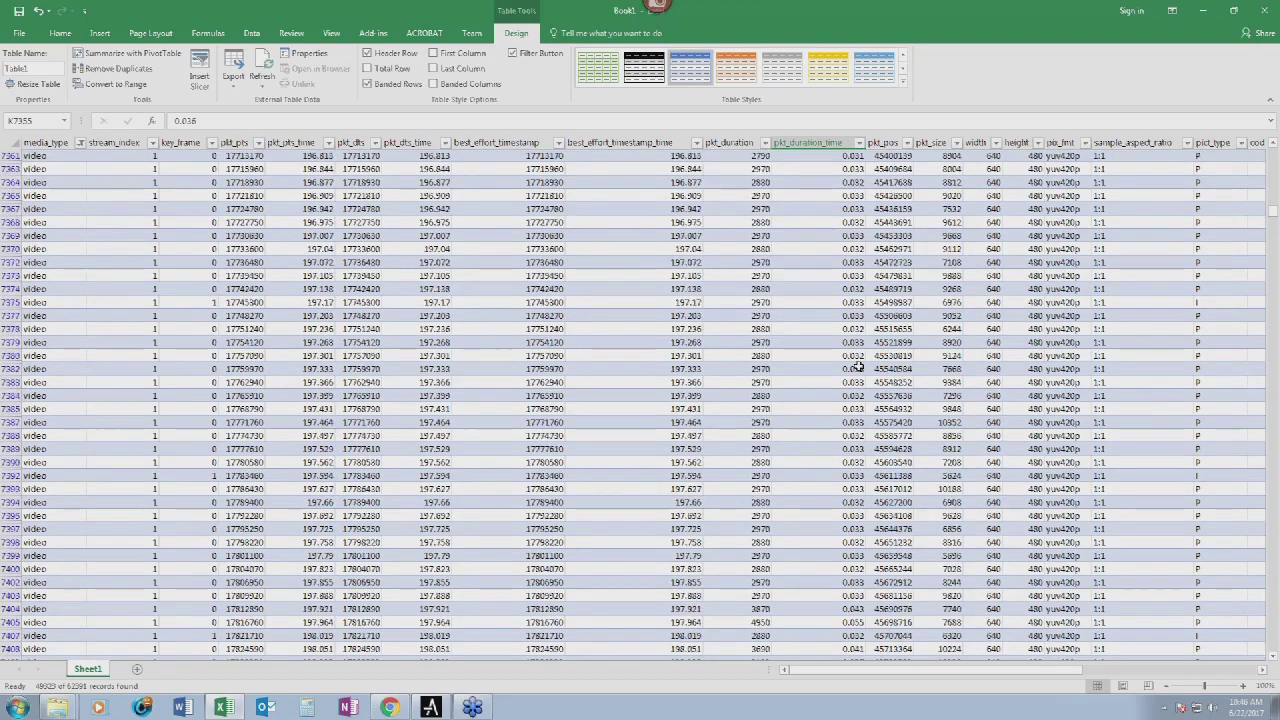
scroll(857, 368, down, 2)
click(854, 570)
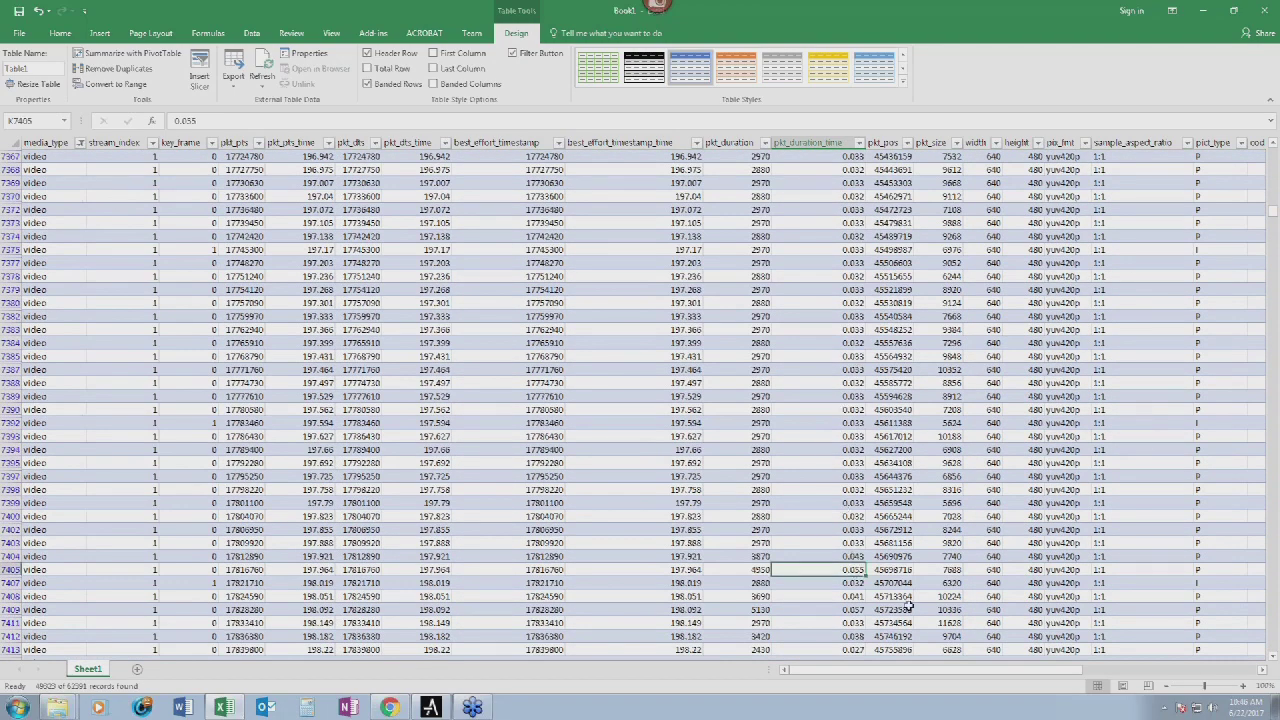
key(Up)
key(Up)
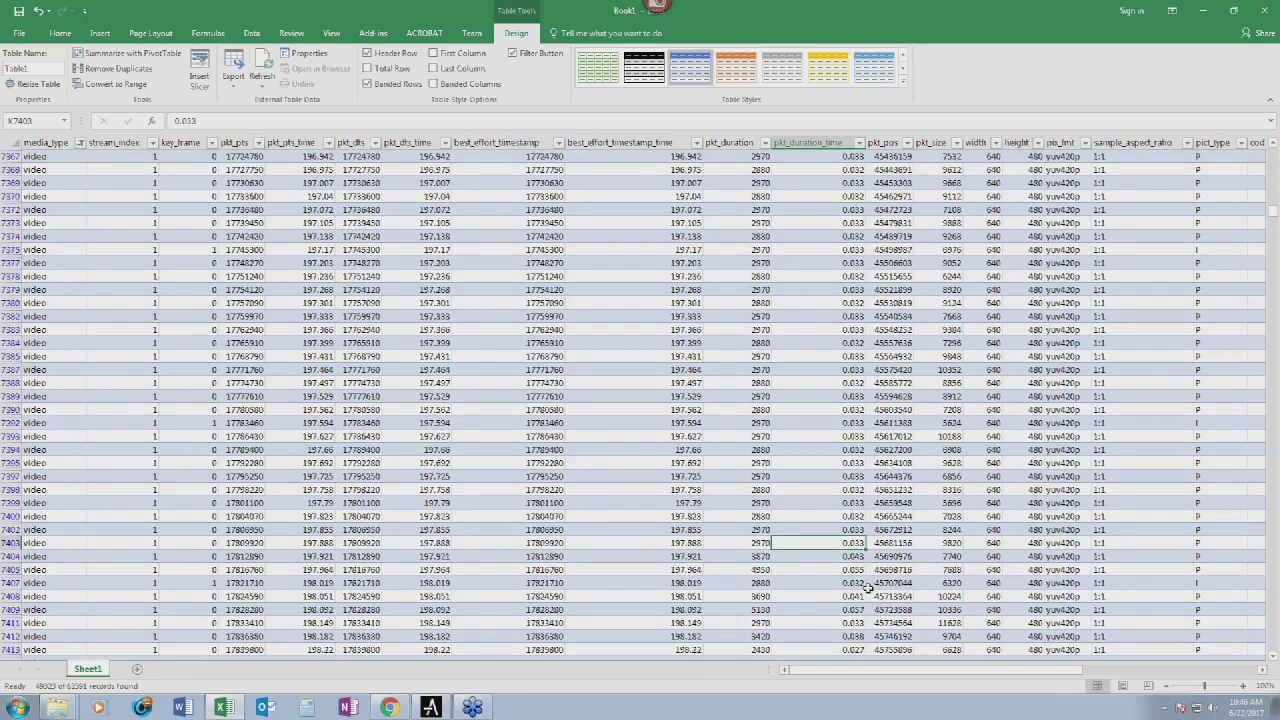
click(859, 567)
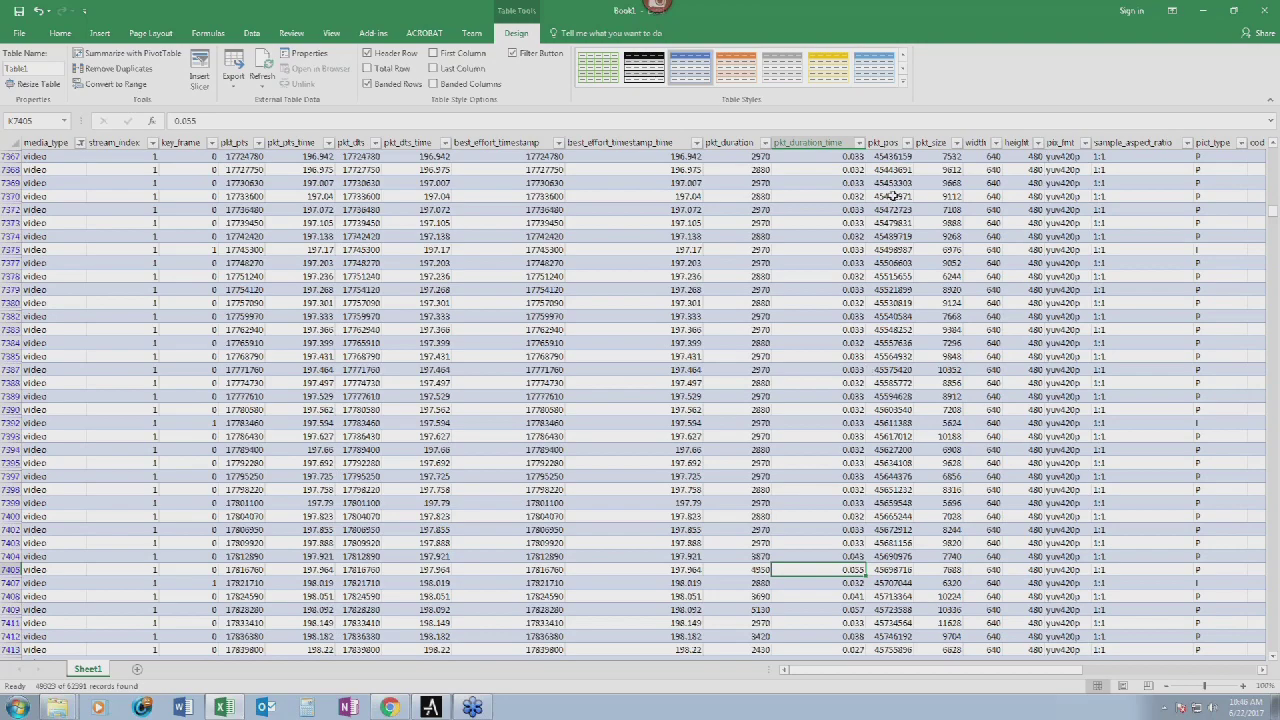
- Review the distinct pkt_duration_time values in the column's filter list, and close the workbook without saving
click(858, 143)
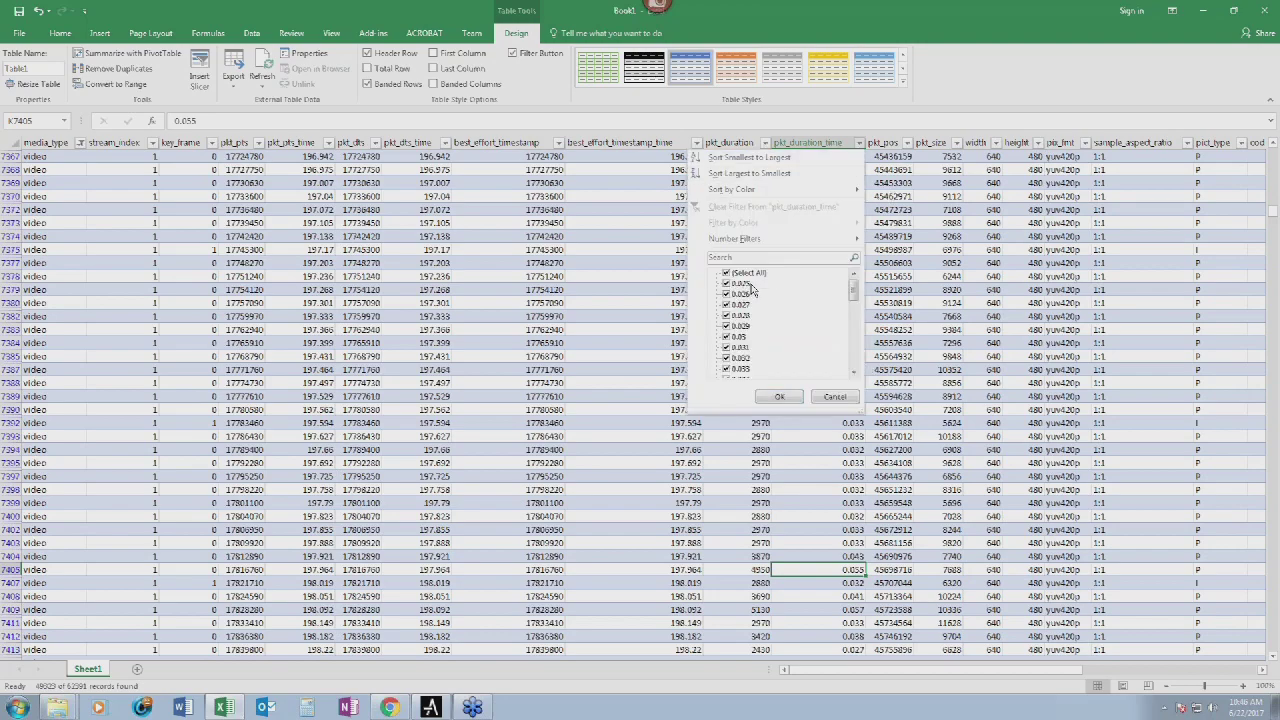
scroll(852, 295, down, 7)
scroll(850, 385, down, 3)
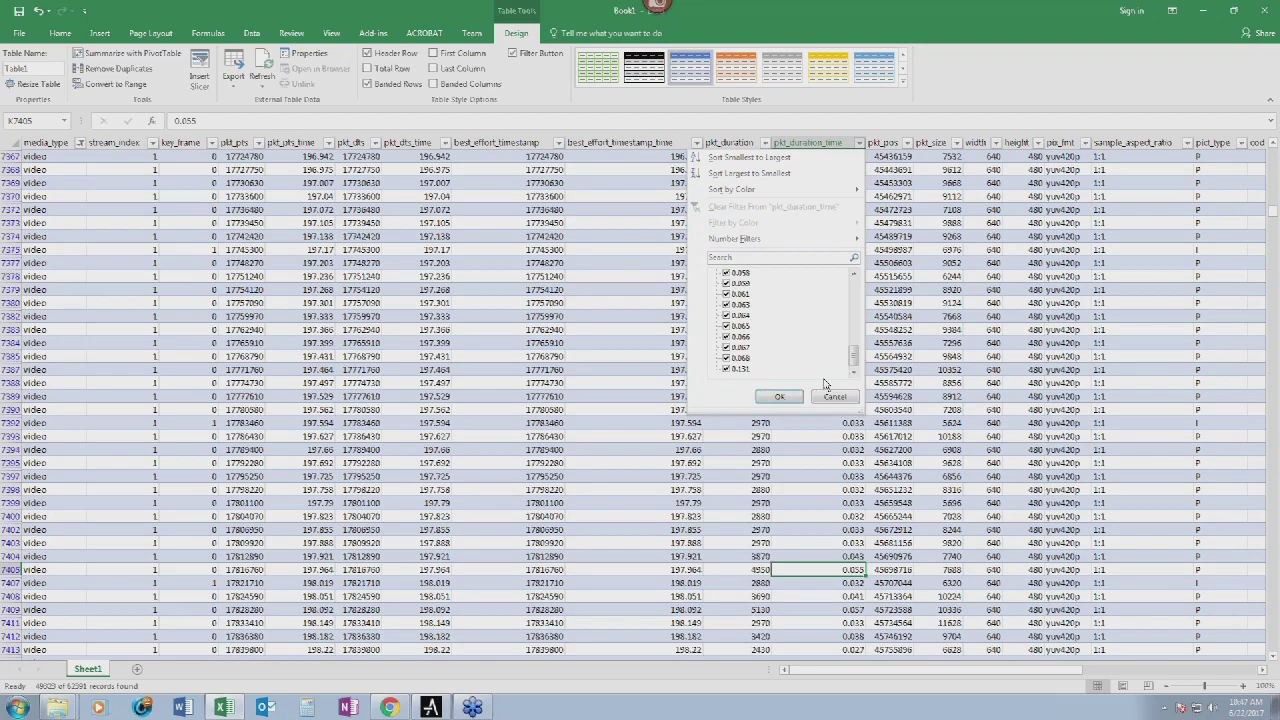
click(779, 397)
click(1260, 8)
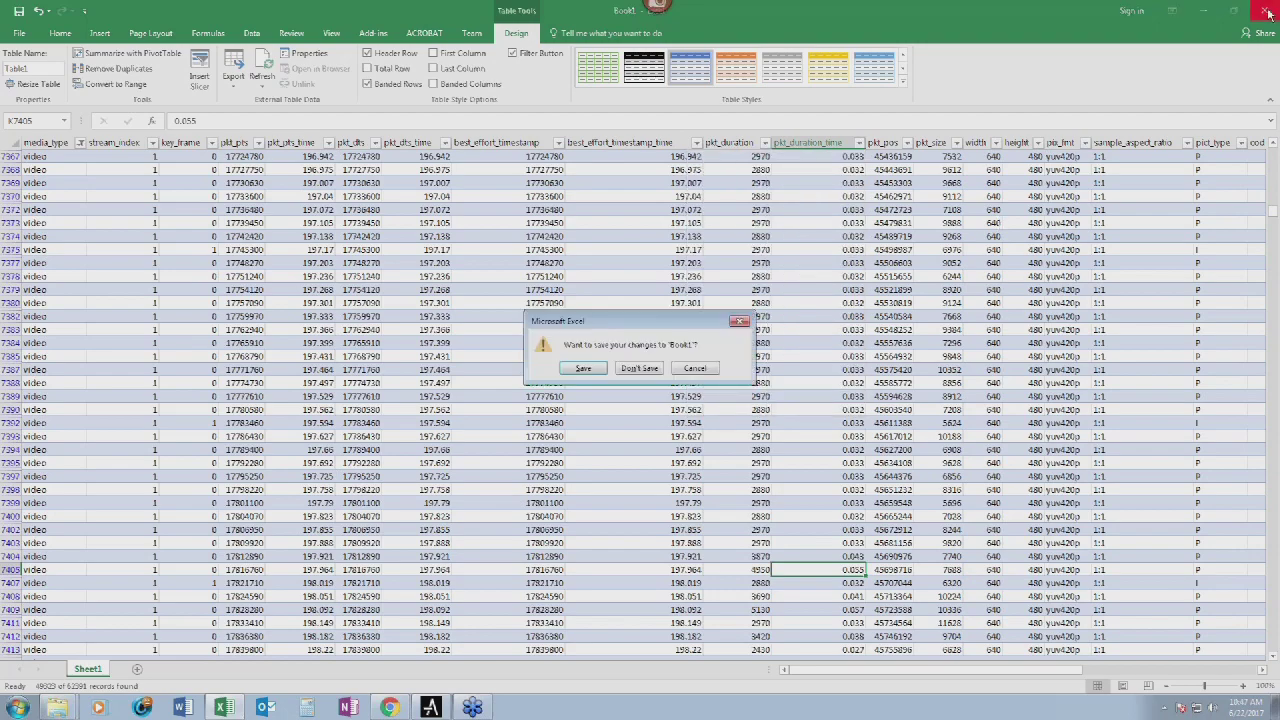
click(660, 370)
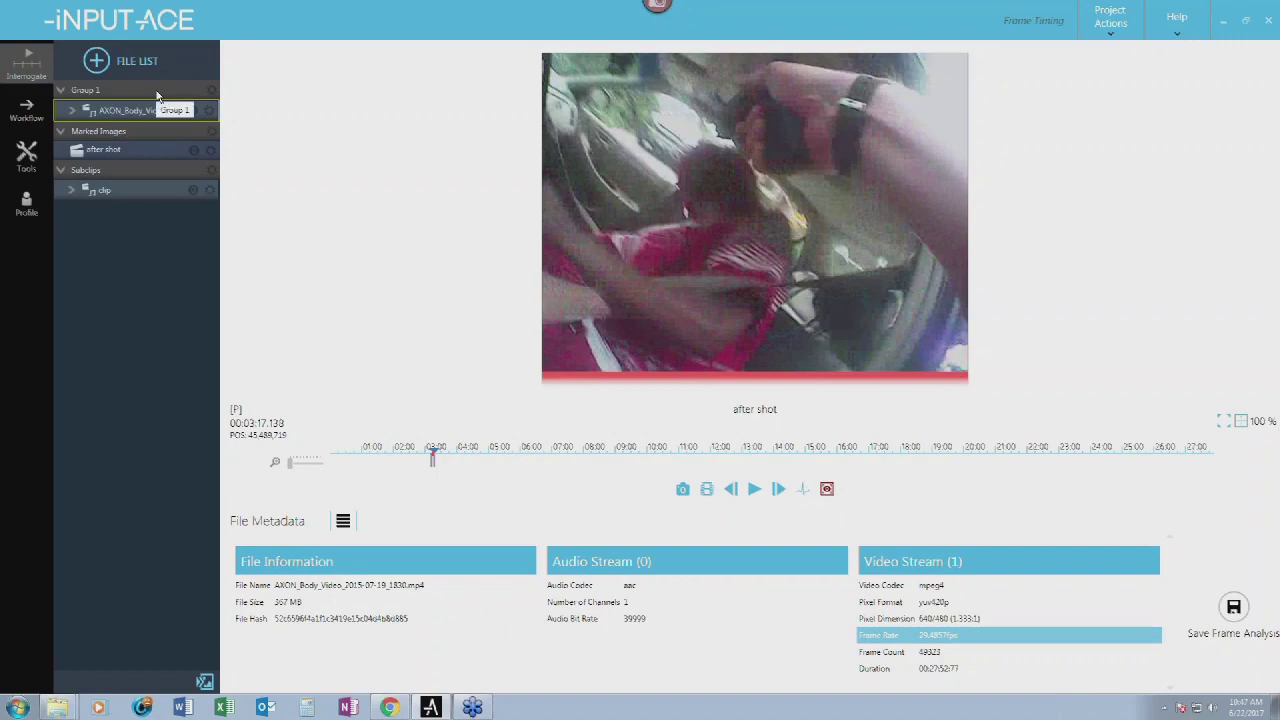
- Delete all files from the file list, and open the 2 - Slip and Fall folder under 3 - Case Studies in the file explorer
key(Delete)
click(866, 407)
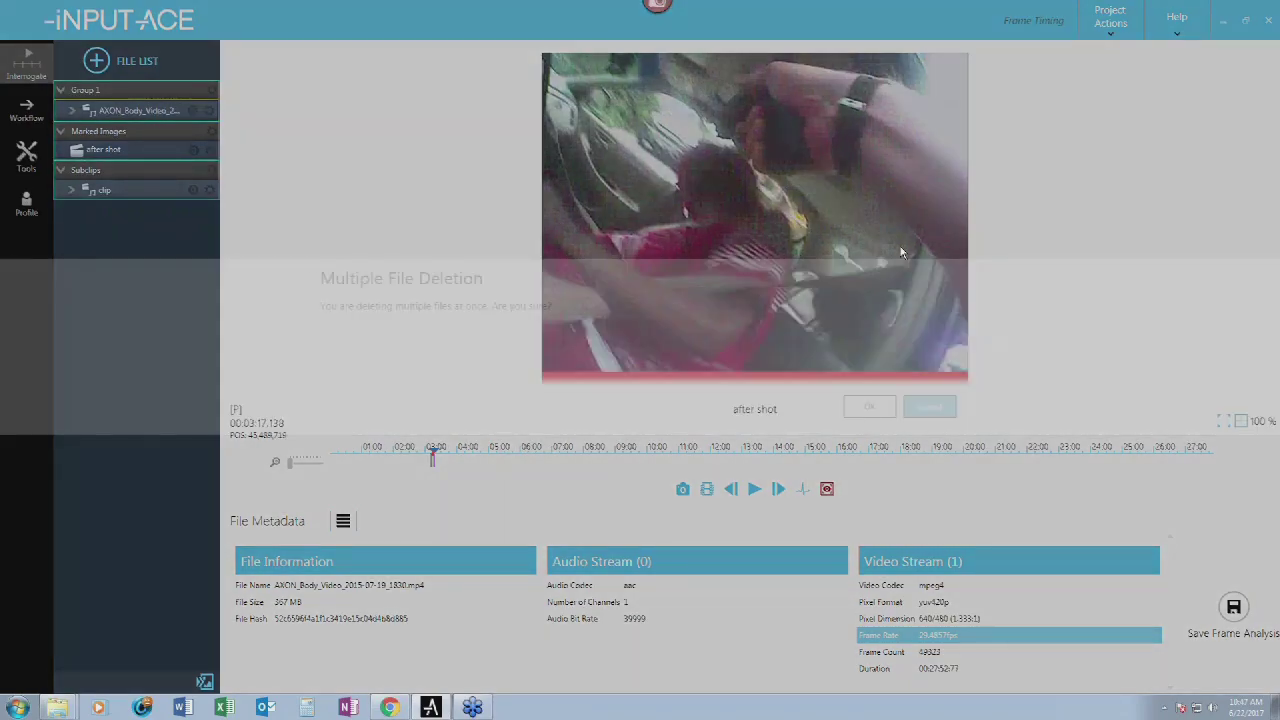
key(alt+Tab)
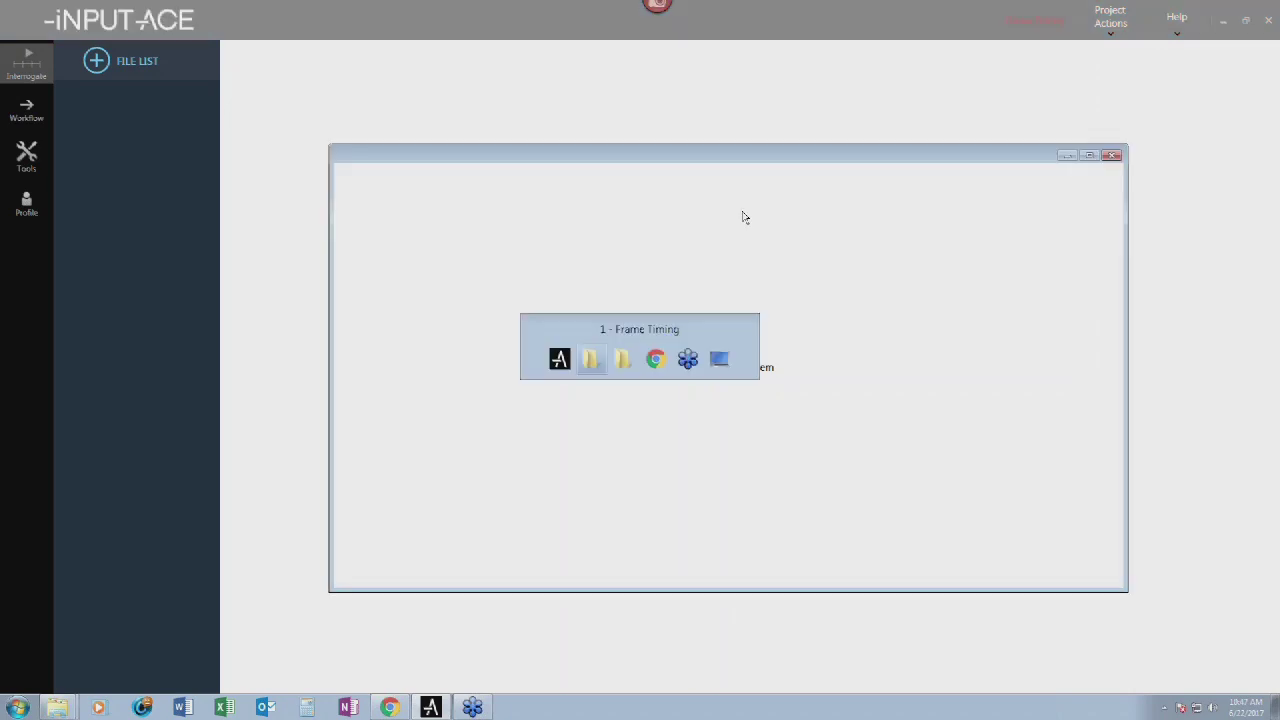
click(515, 173)
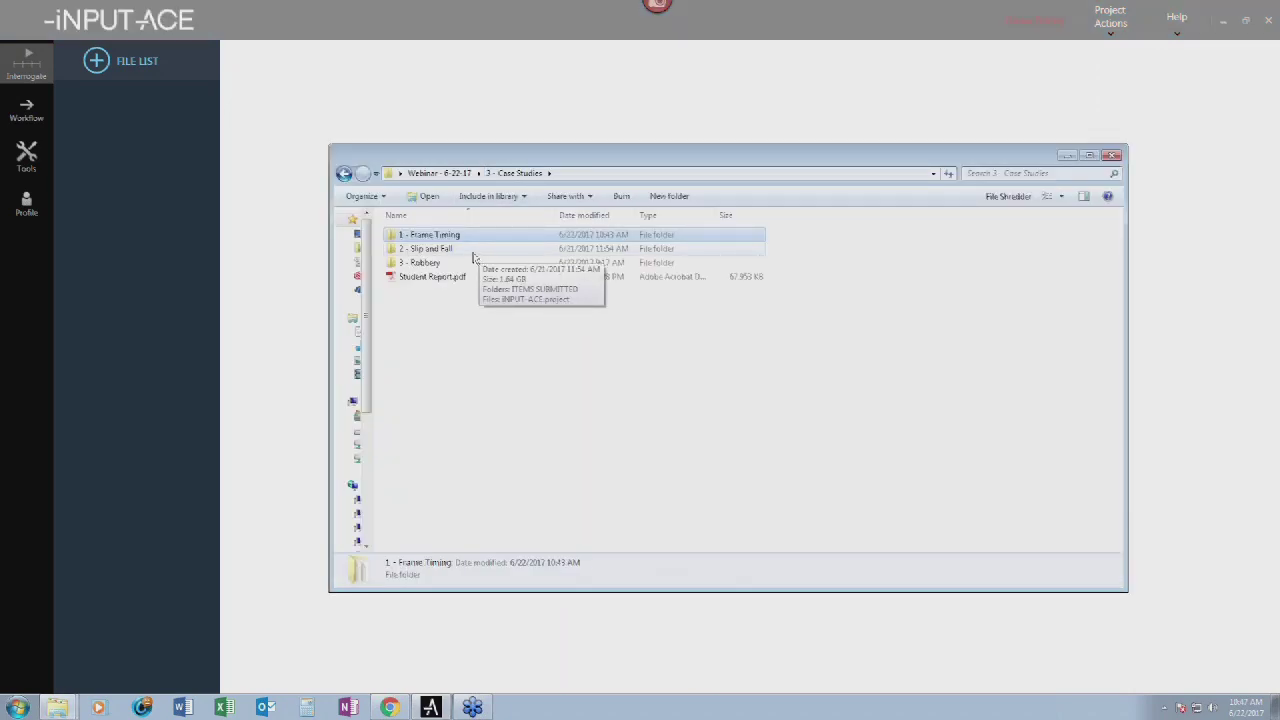
double_click(473, 253)
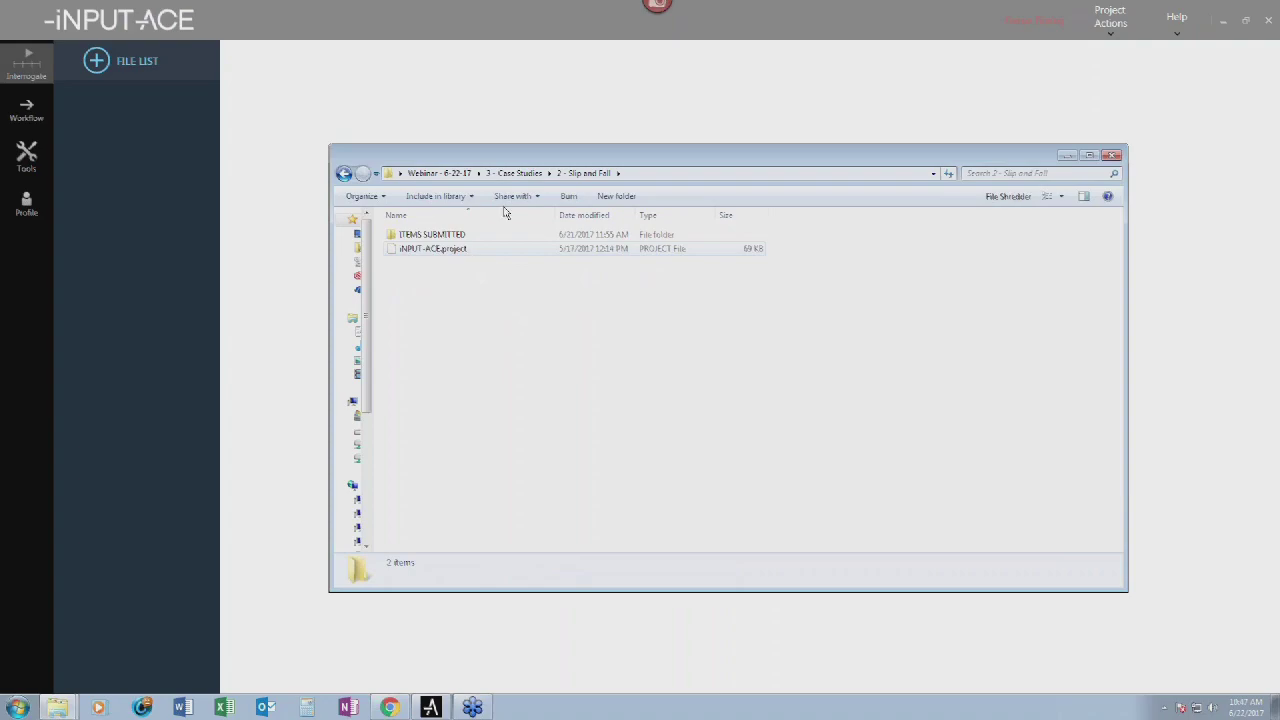
- Open the 2017-4-14 via Dropbox folder inside ITEMS SUBMITTED and add all seven .ssf videos to the file list
click(515, 173)
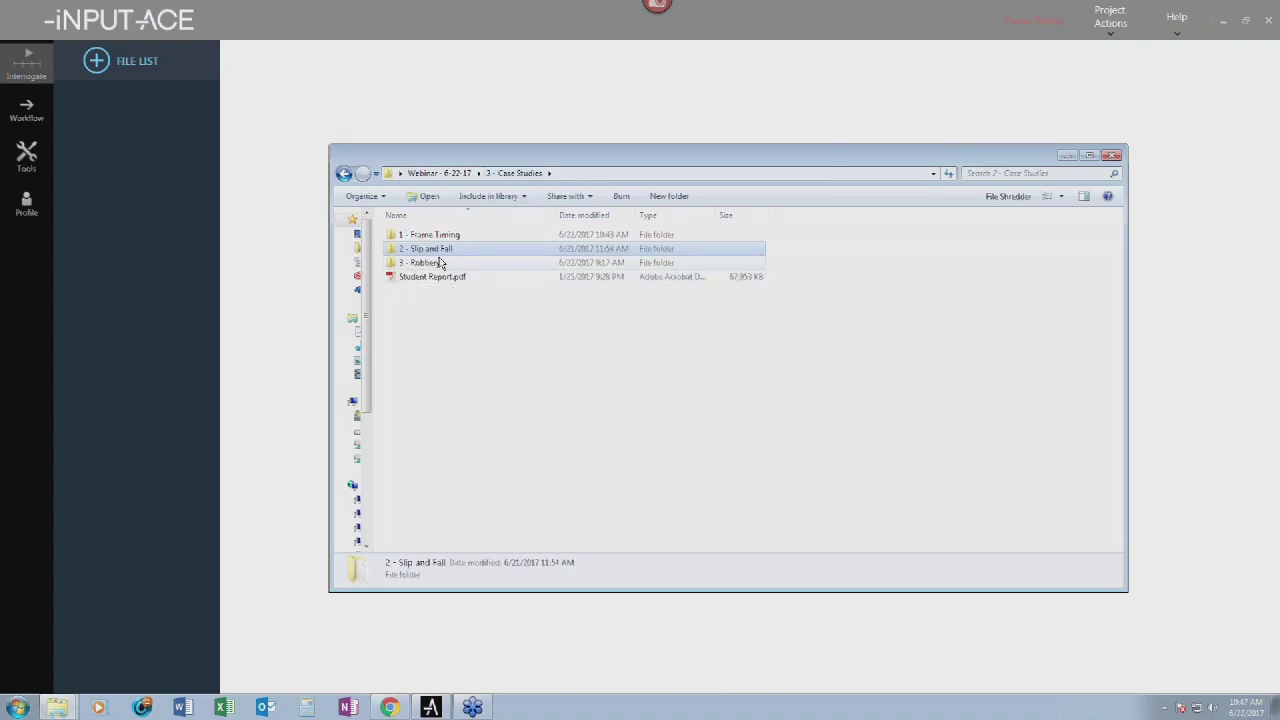
double_click(443, 250)
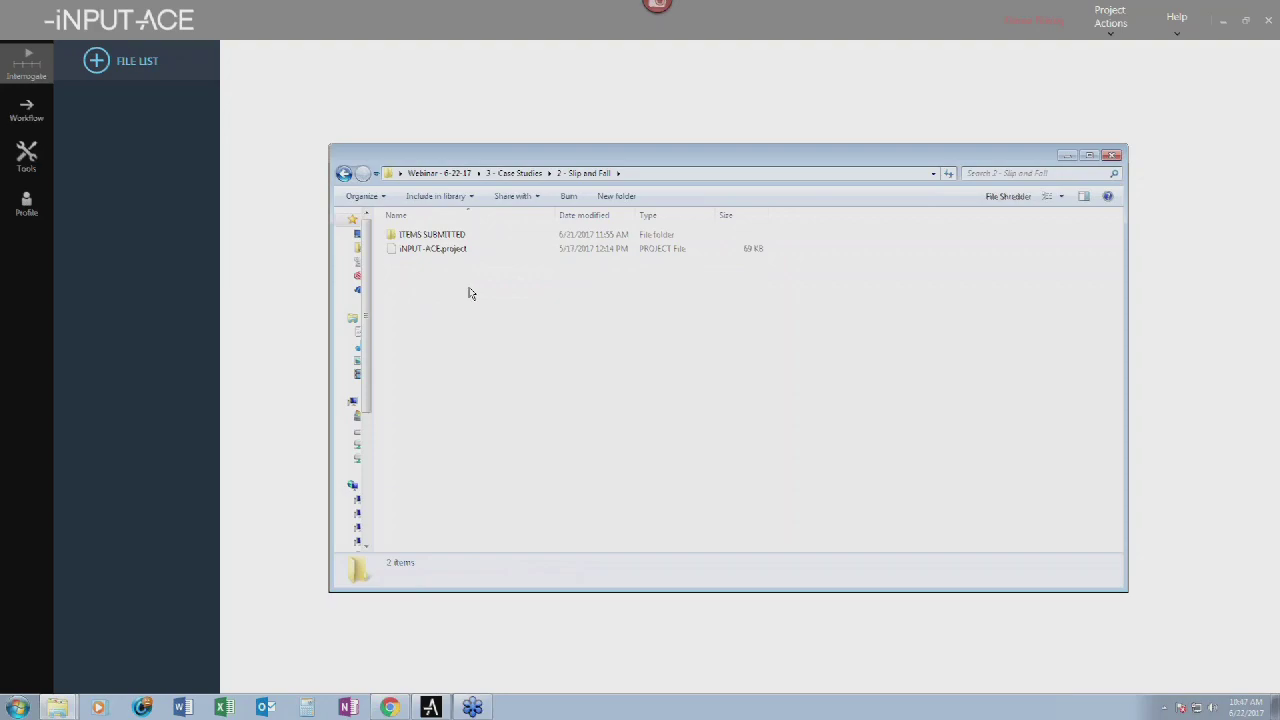
double_click(445, 236)
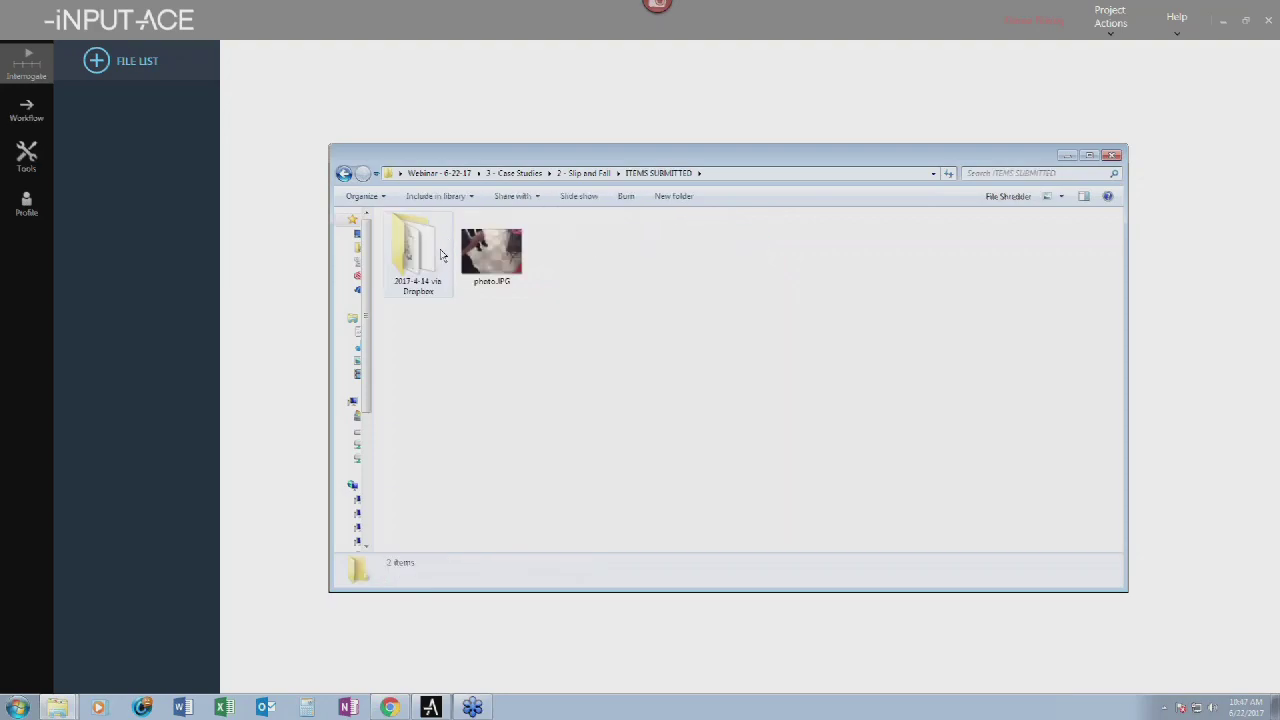
double_click(440, 254)
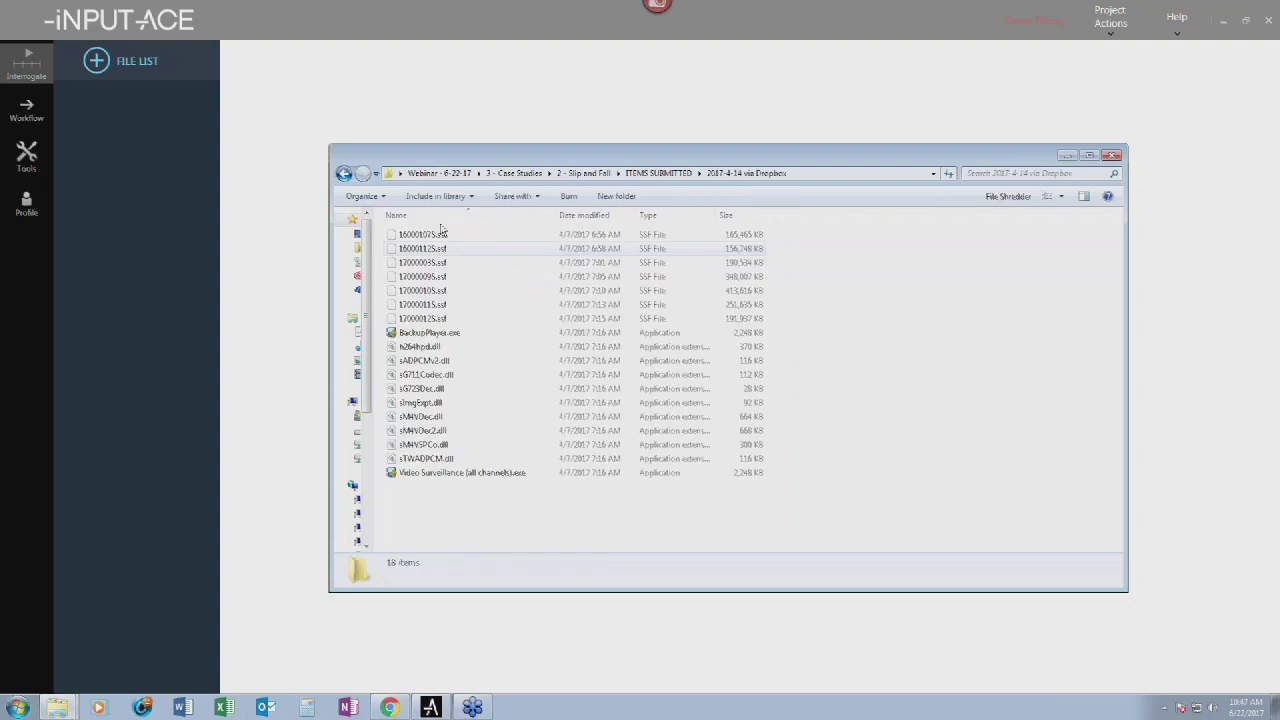
click(447, 234)
shift+click(452, 318)
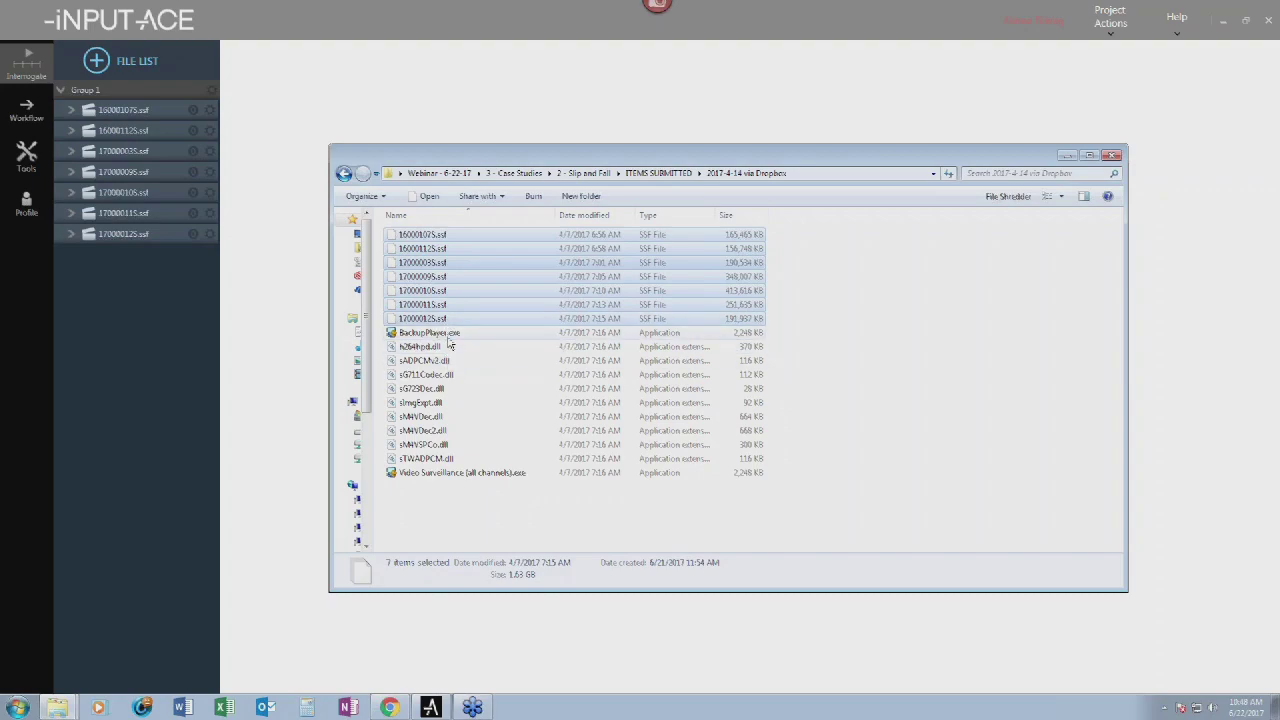
- Load 16000107S.ssf and 16000112S.ssf in turn, and review the fall in the second video around 16:57:05
click(191, 112)
click(691, 237)
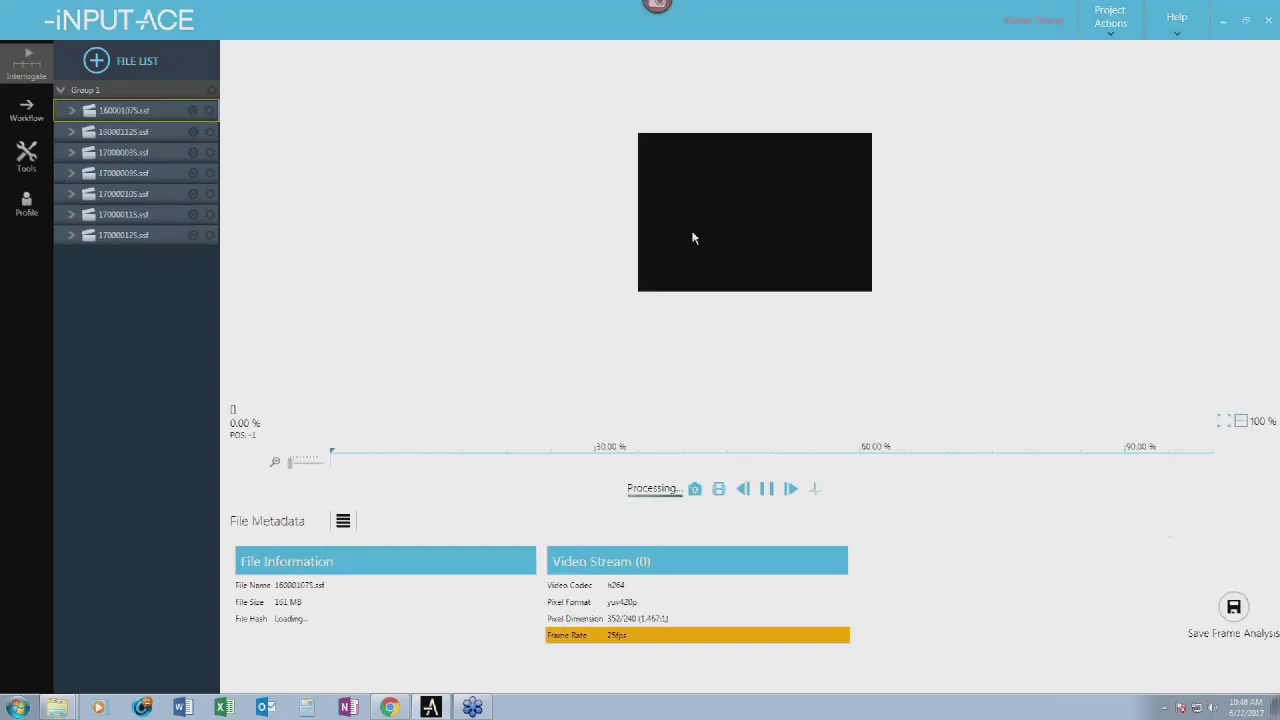
click(194, 134)
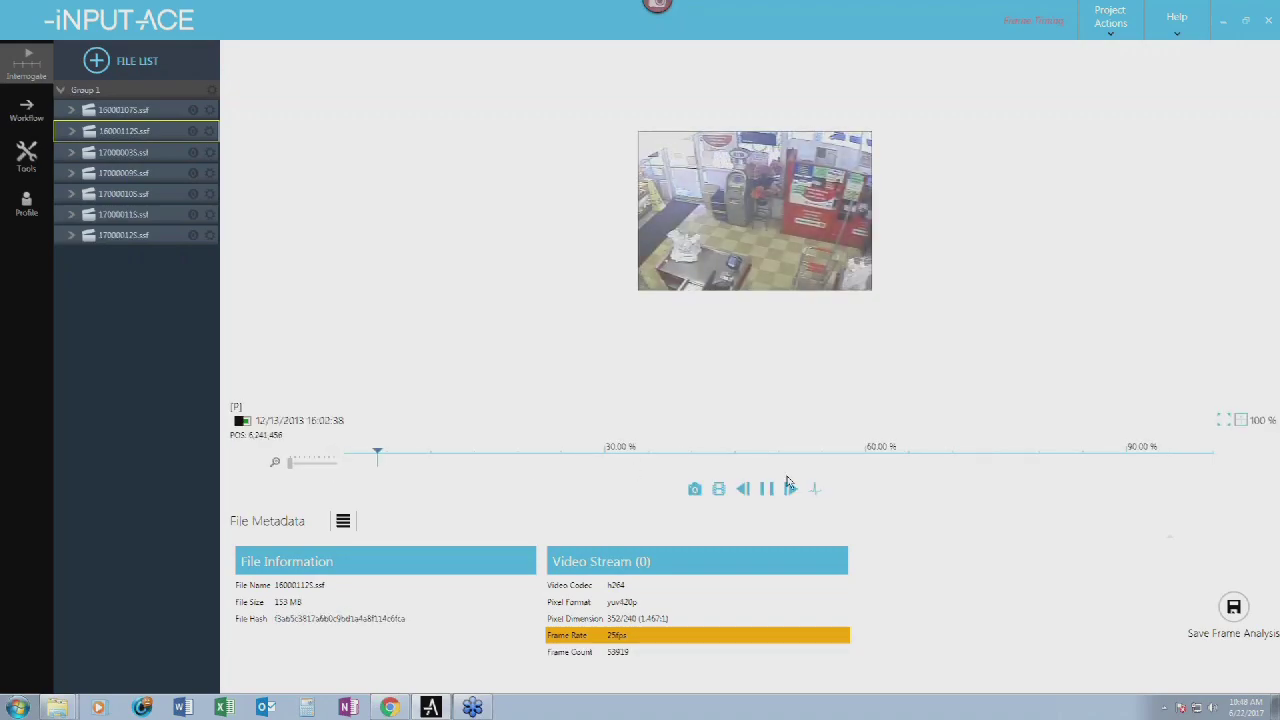
drag(995, 468, 1164, 469)
scroll(811, 227, up, 5)
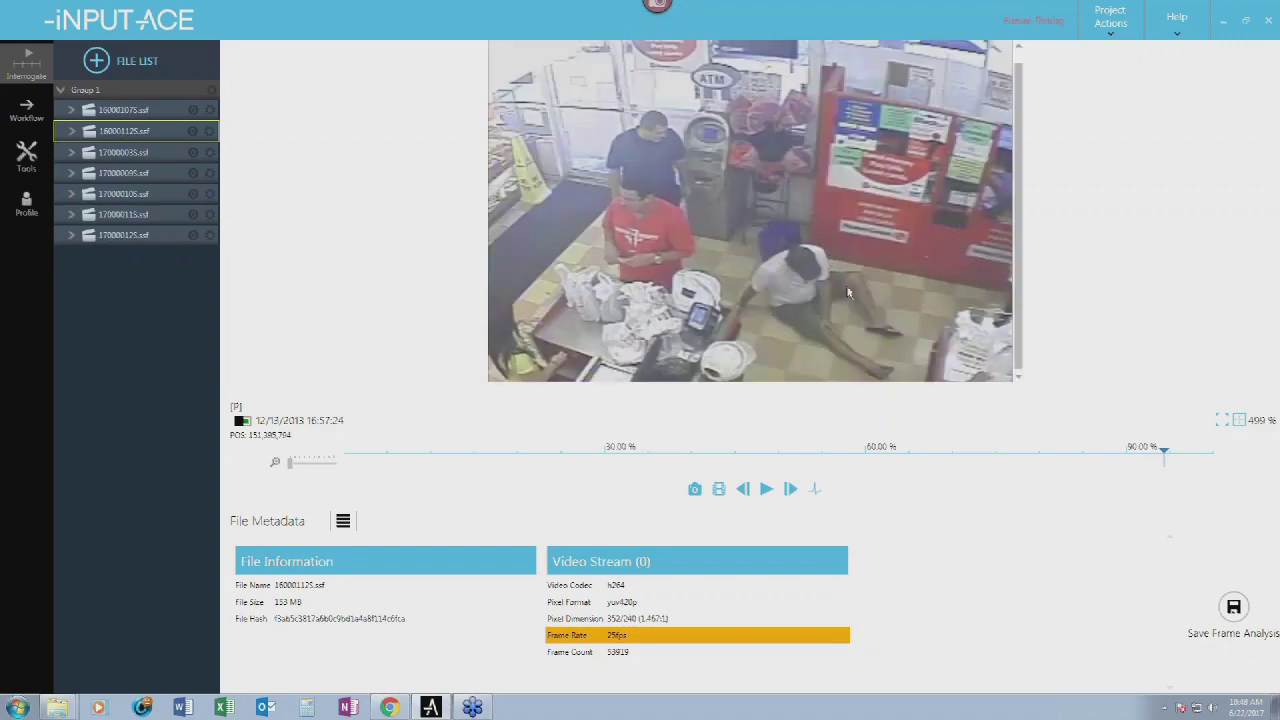
drag(1152, 461, 1160, 462)
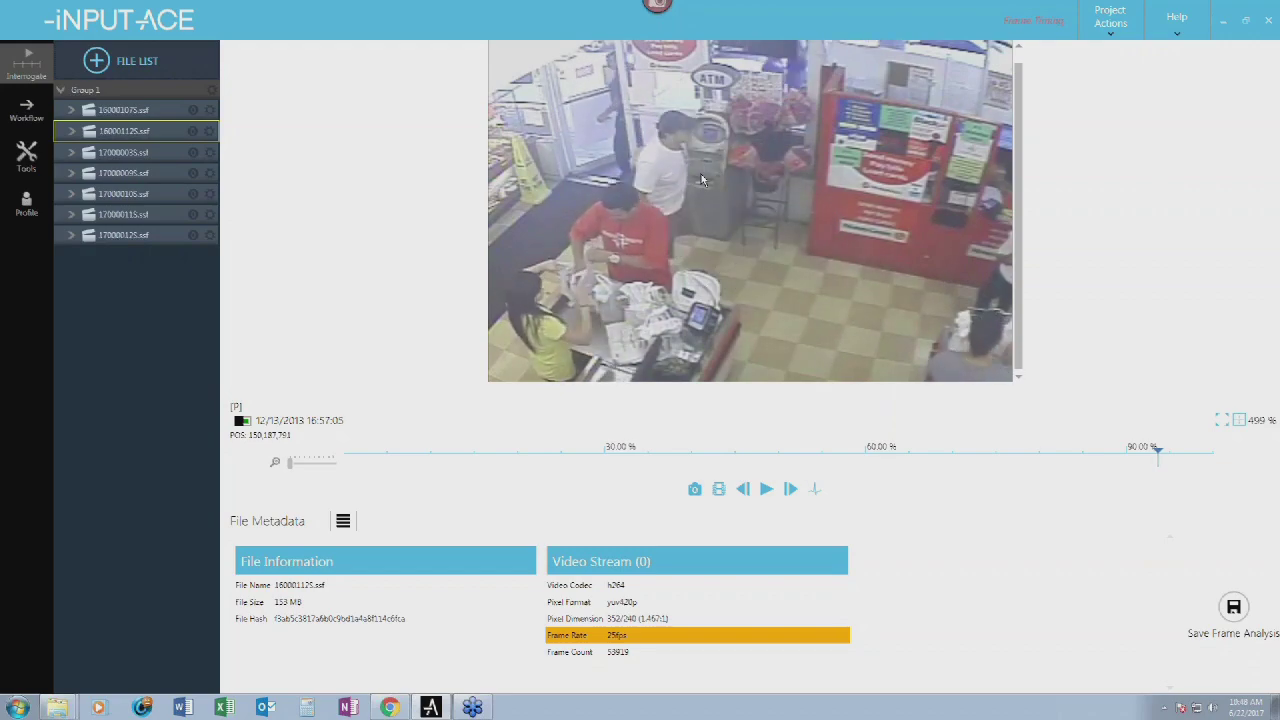
- Open photo.JPG from the ITEMS SUBMITTED folder, examine the store floor up close, and return to the video
key(alt+Tab)
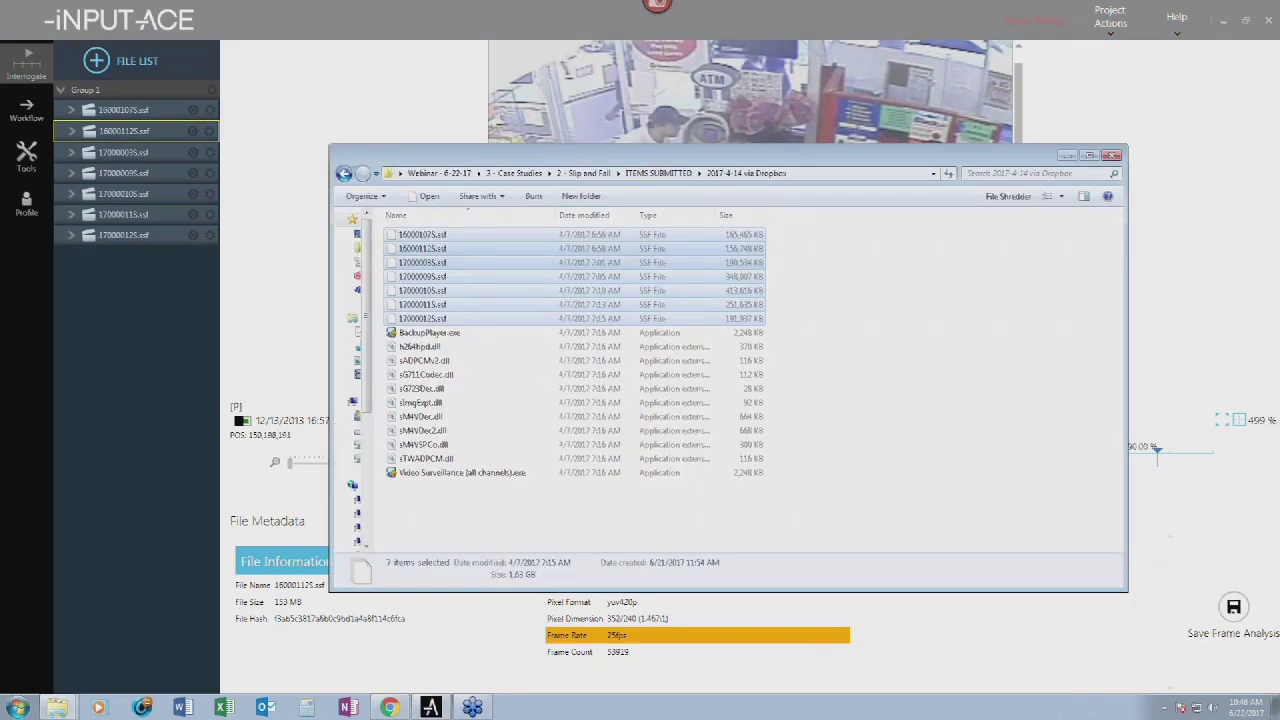
click(662, 174)
double_click(491, 255)
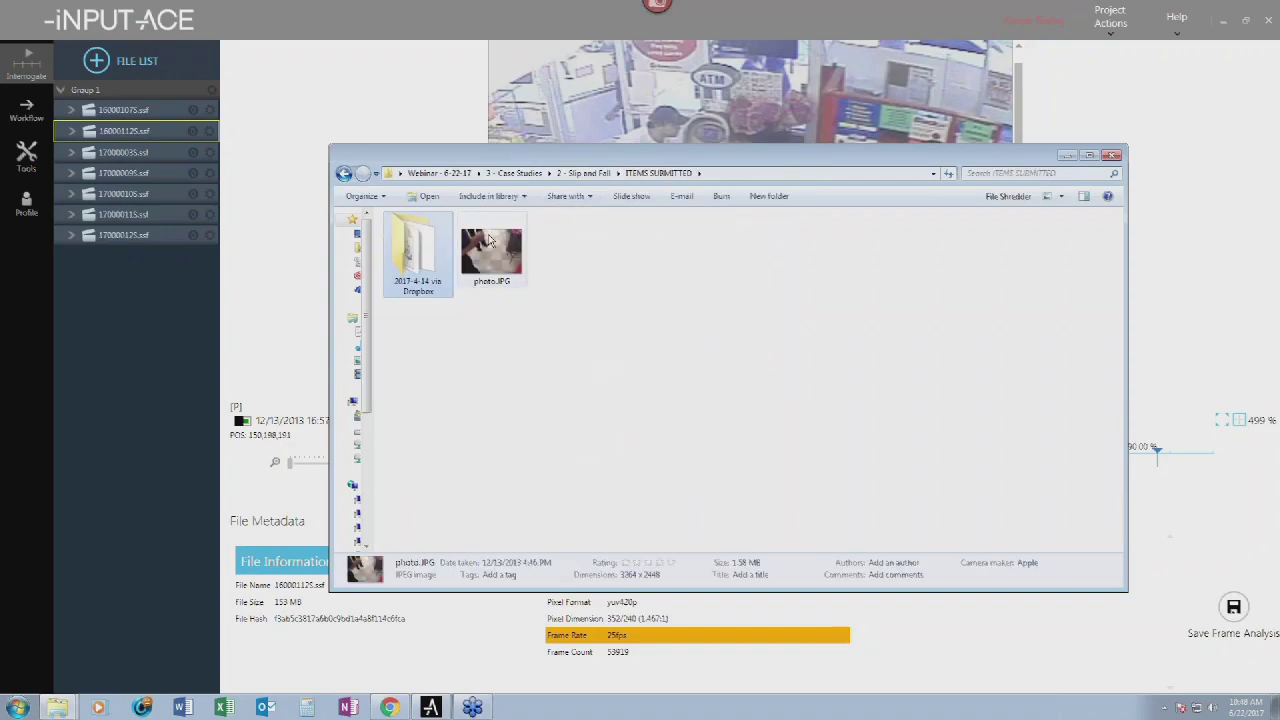
scroll(686, 400, up, 2)
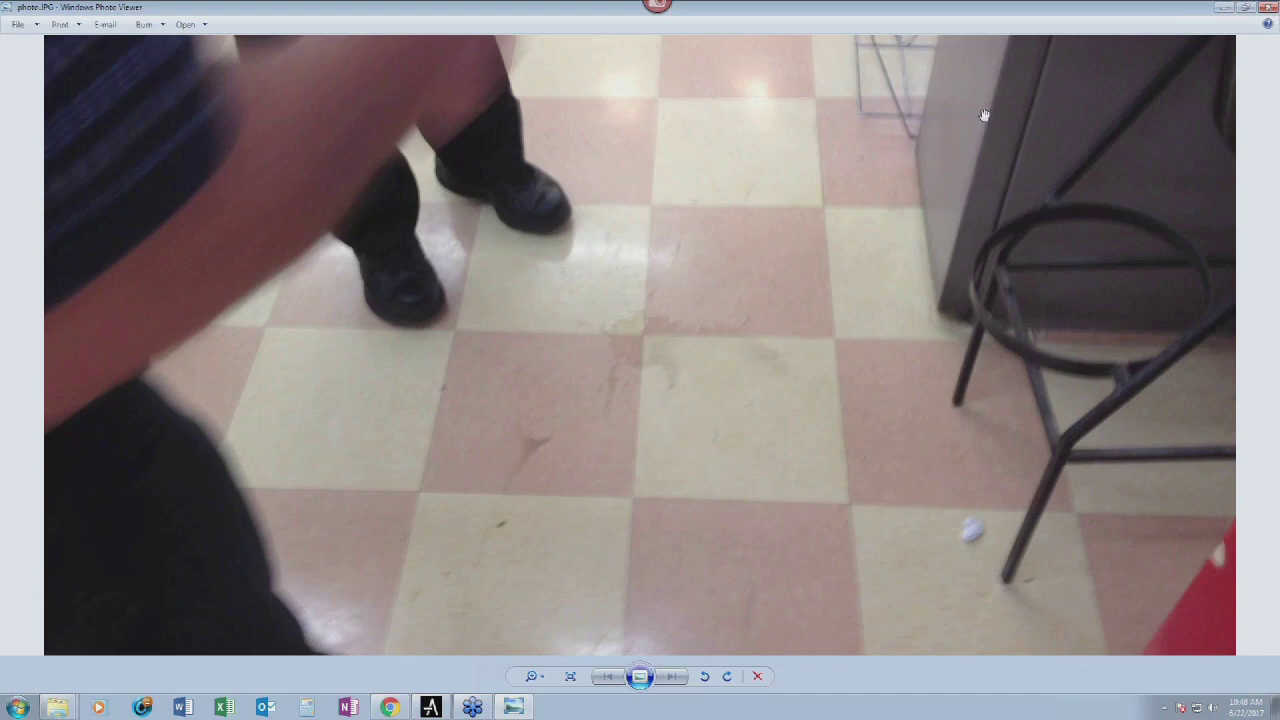
click(1267, 8)
click(727, 109)
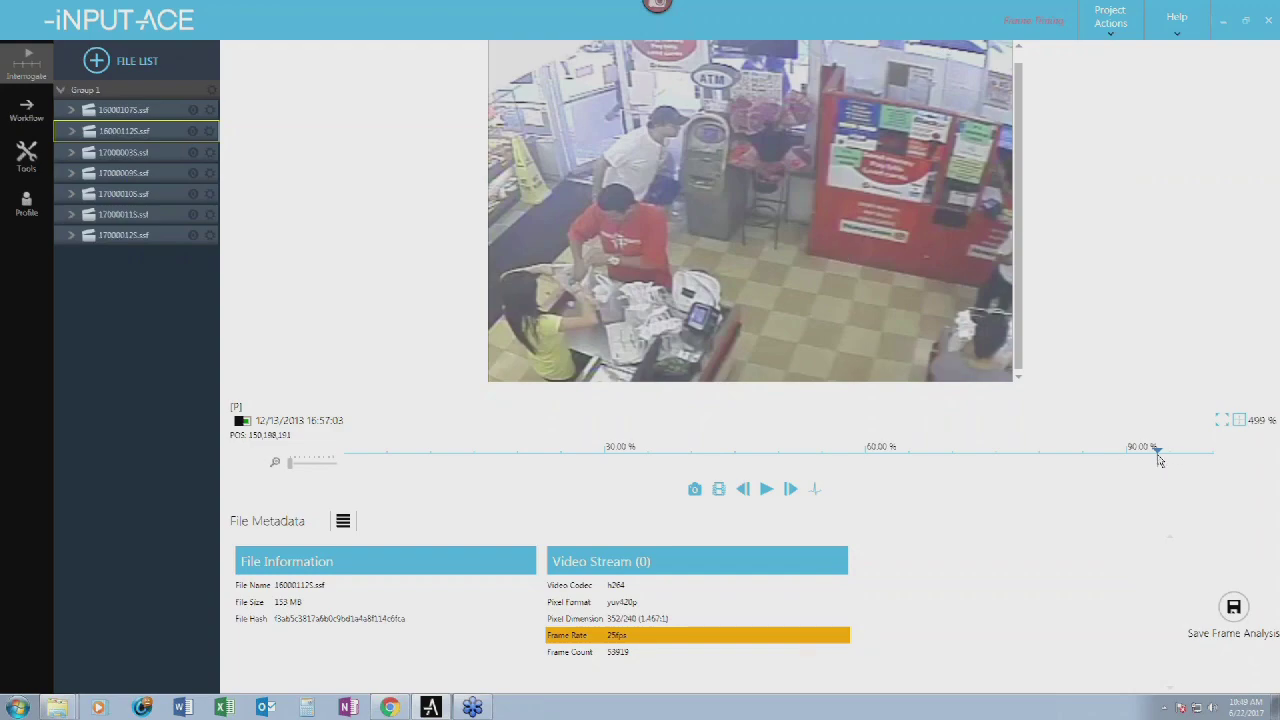
- Compare the floor area in the video at 16:56:29 with the floor in photo.JPG, and close the photo
drag(1157, 451, 1148, 456)
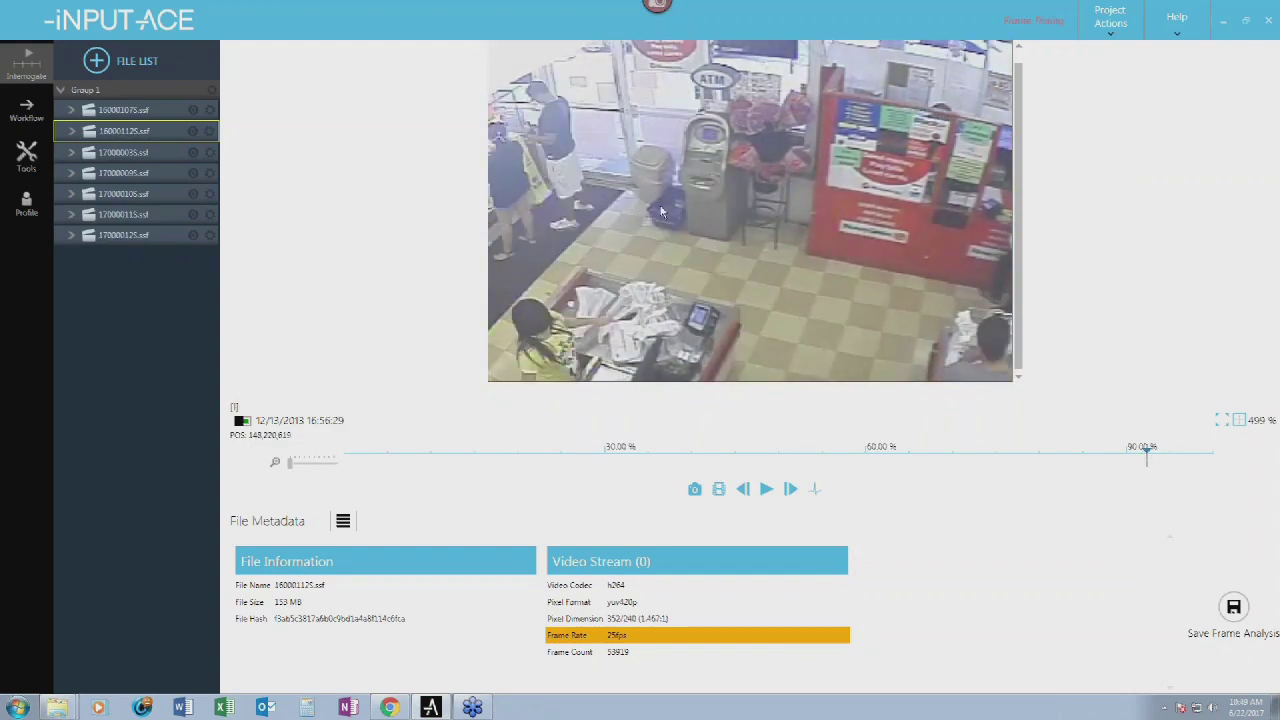
scroll(725, 299, up, 5)
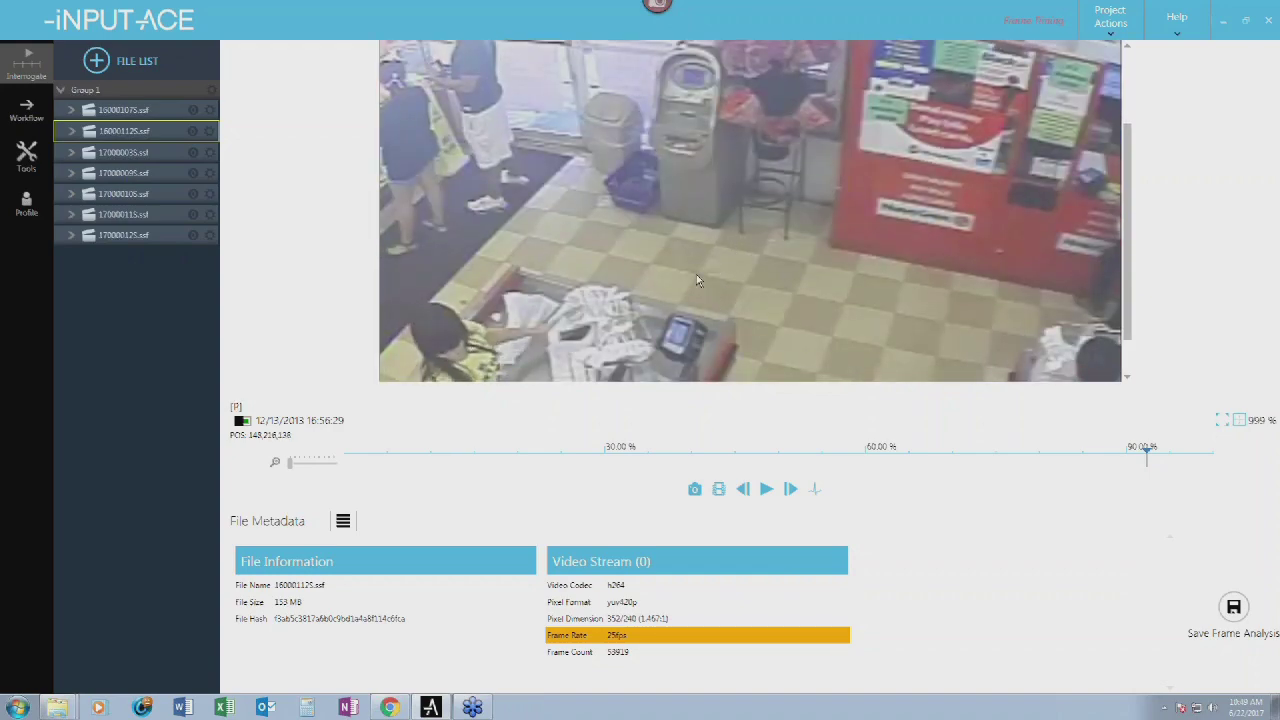
key(alt+Tab)
key(Tab)
key(Tab)
key(Tab)
key(Tab)
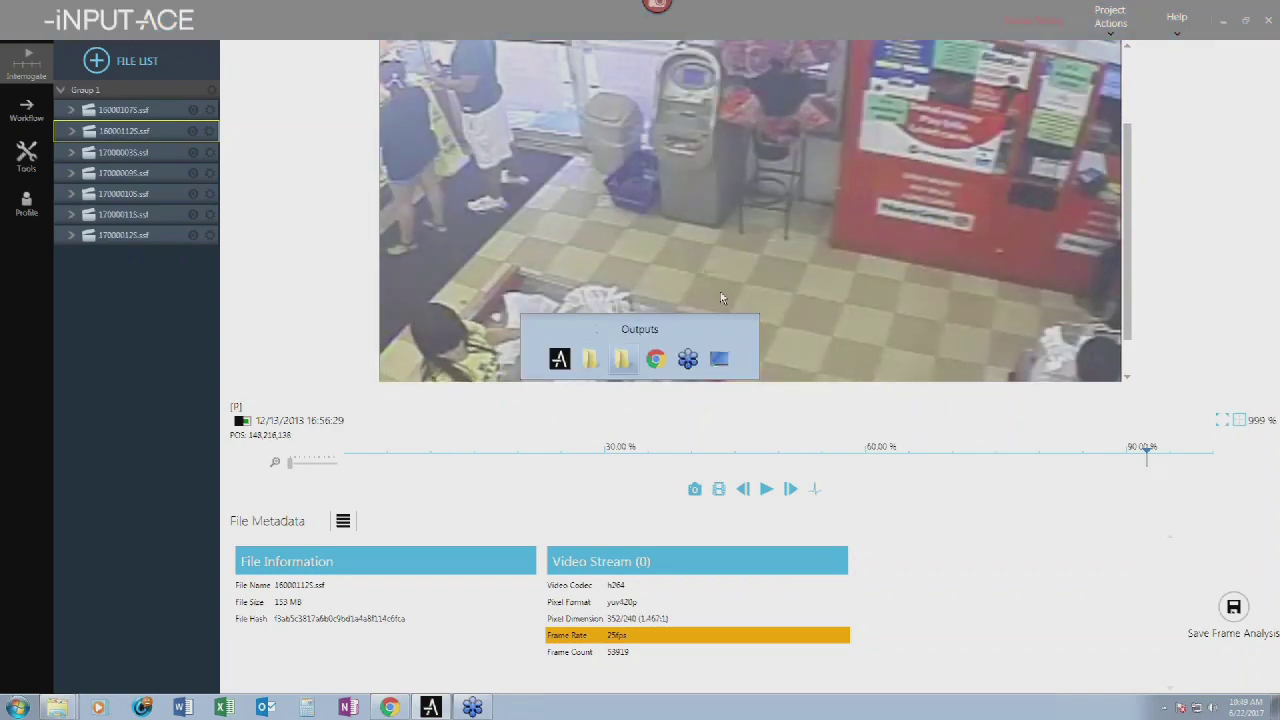
double_click(484, 236)
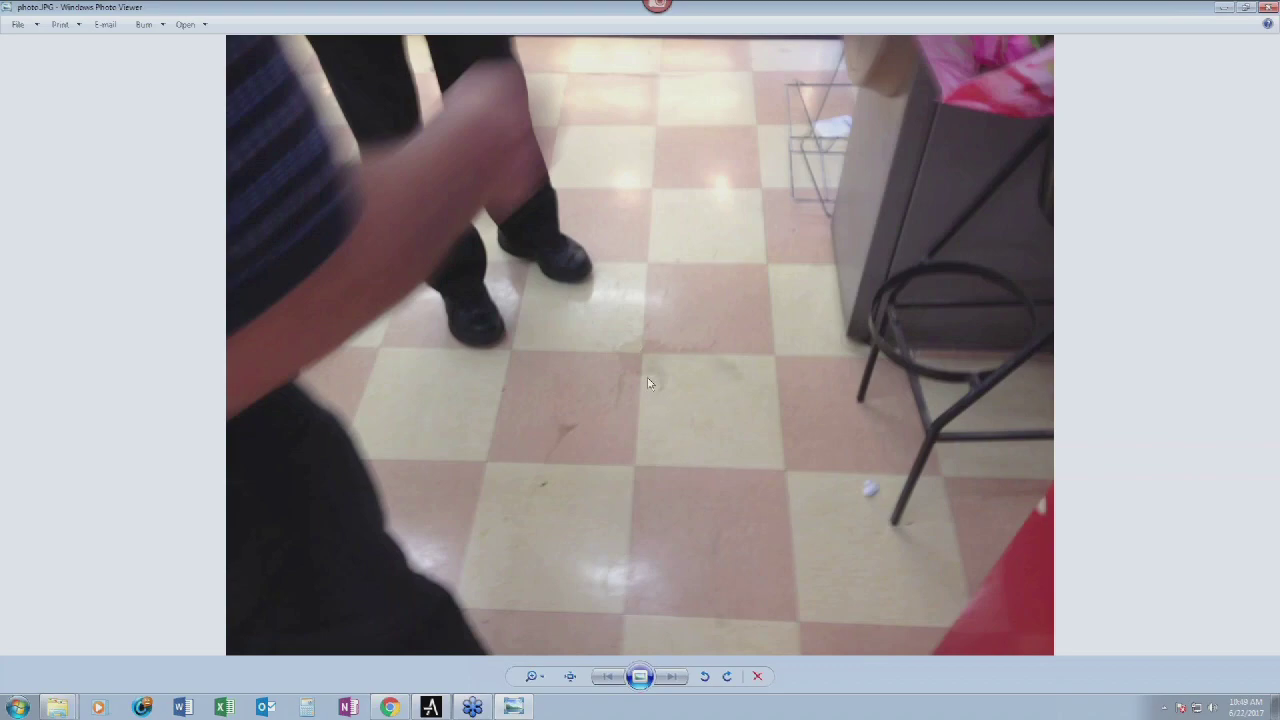
key(alt+Tab)
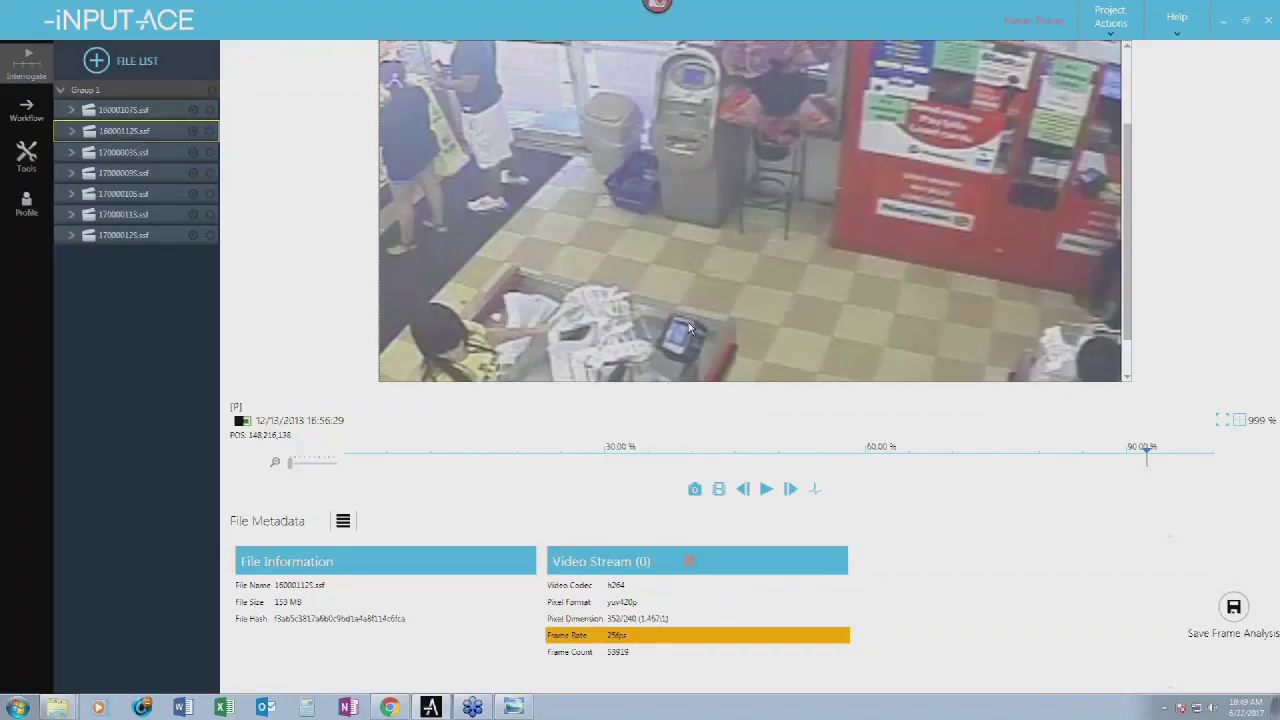
key(alt+F4)
- Search the earlier footage of 16000112S.ssf for activity on the floor area by the ATM before the fall
drag(1145, 460, 906, 445)
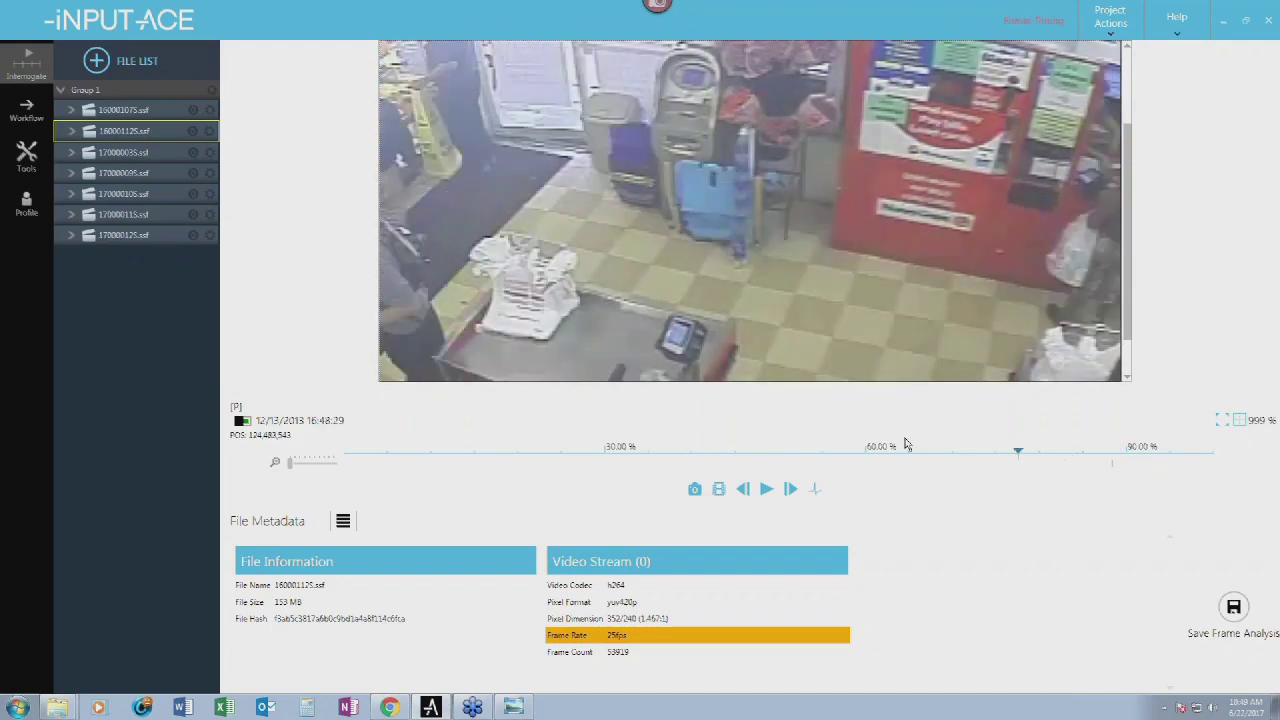
drag(934, 455, 1124, 472)
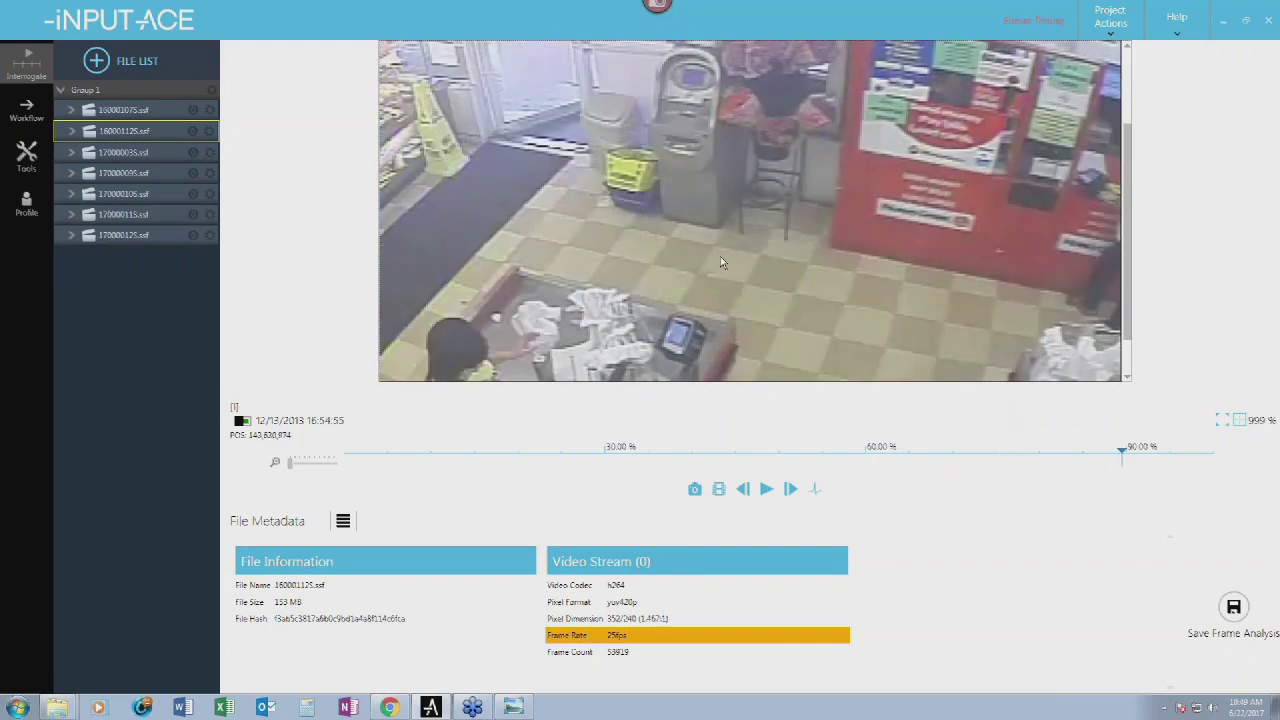
drag(612, 457, 597, 458)
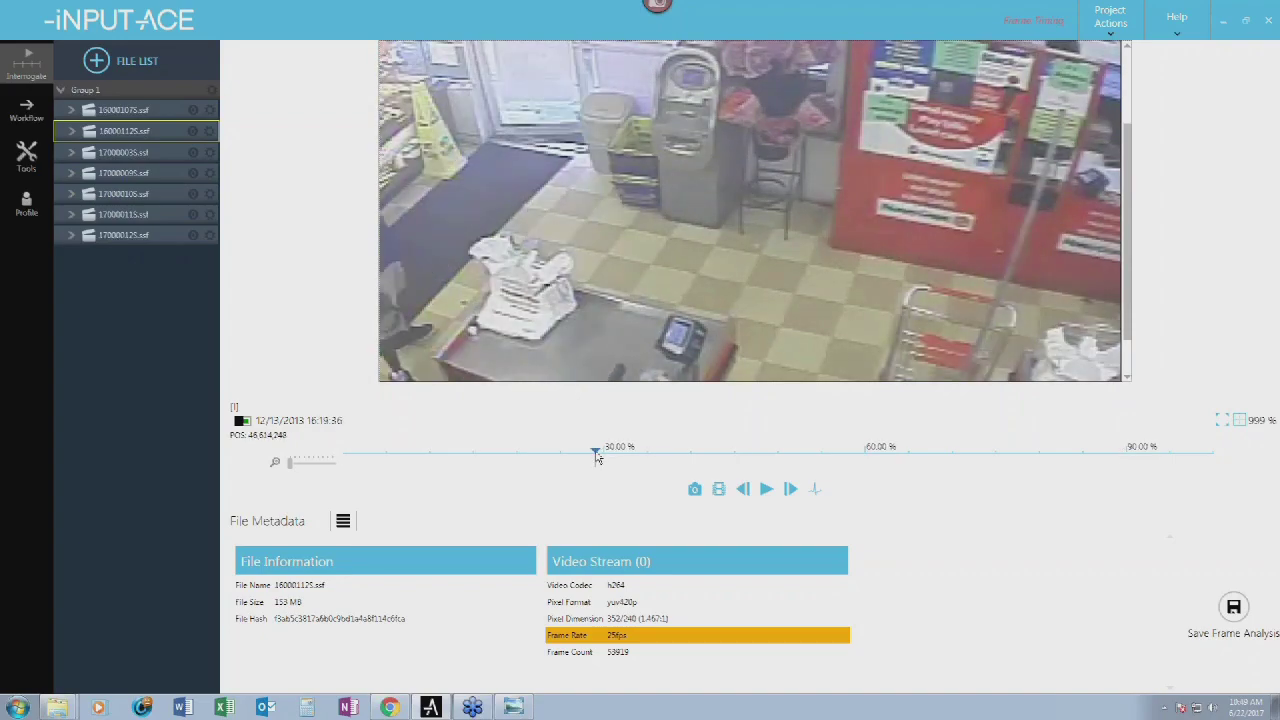
click(1107, 458)
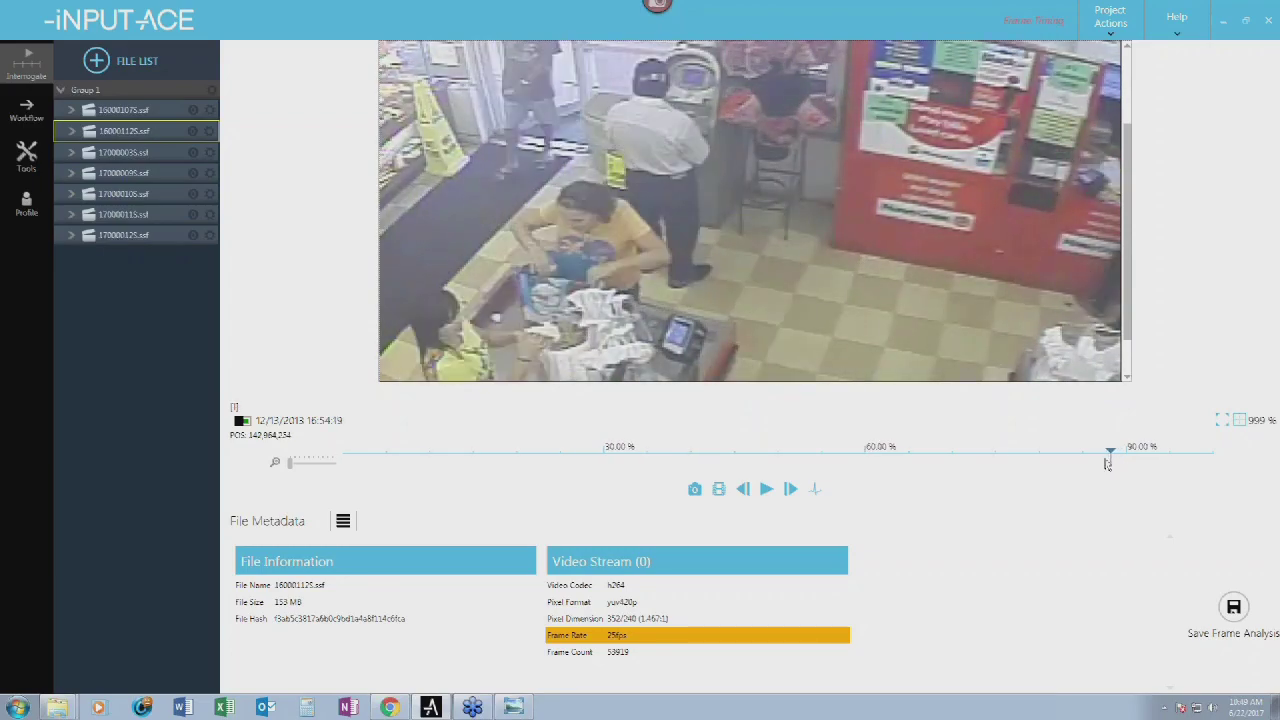
click(1094, 459)
drag(1094, 461, 1082, 455)
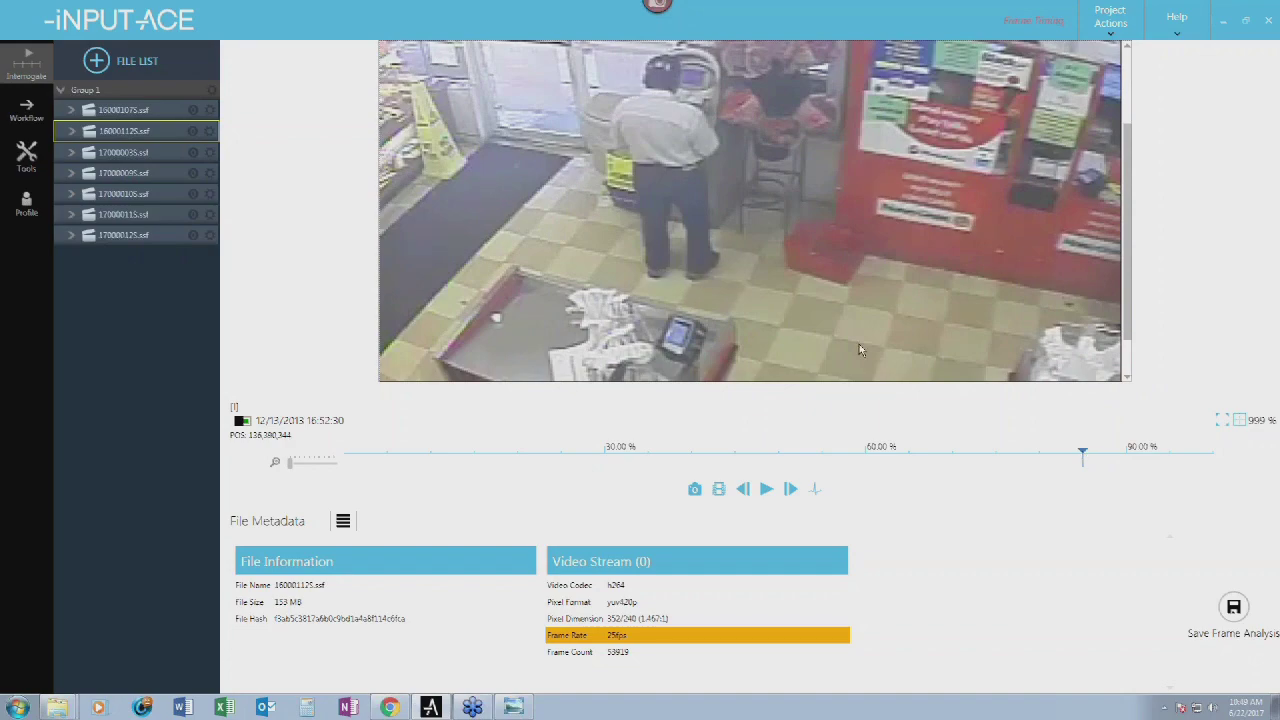
drag(1082, 457, 1121, 459)
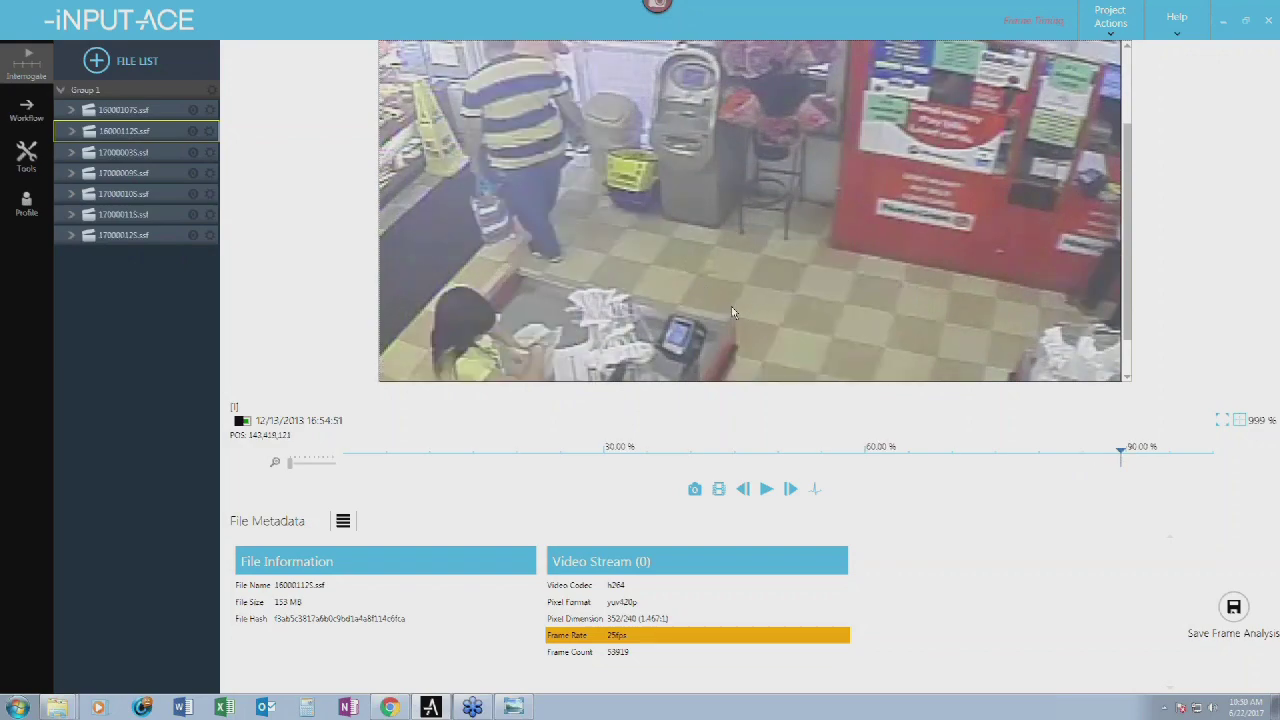
- Mark the frame at 16:54:23 in the Marked Images group with the name "male moves foot"
drag(1124, 463, 1112, 458)
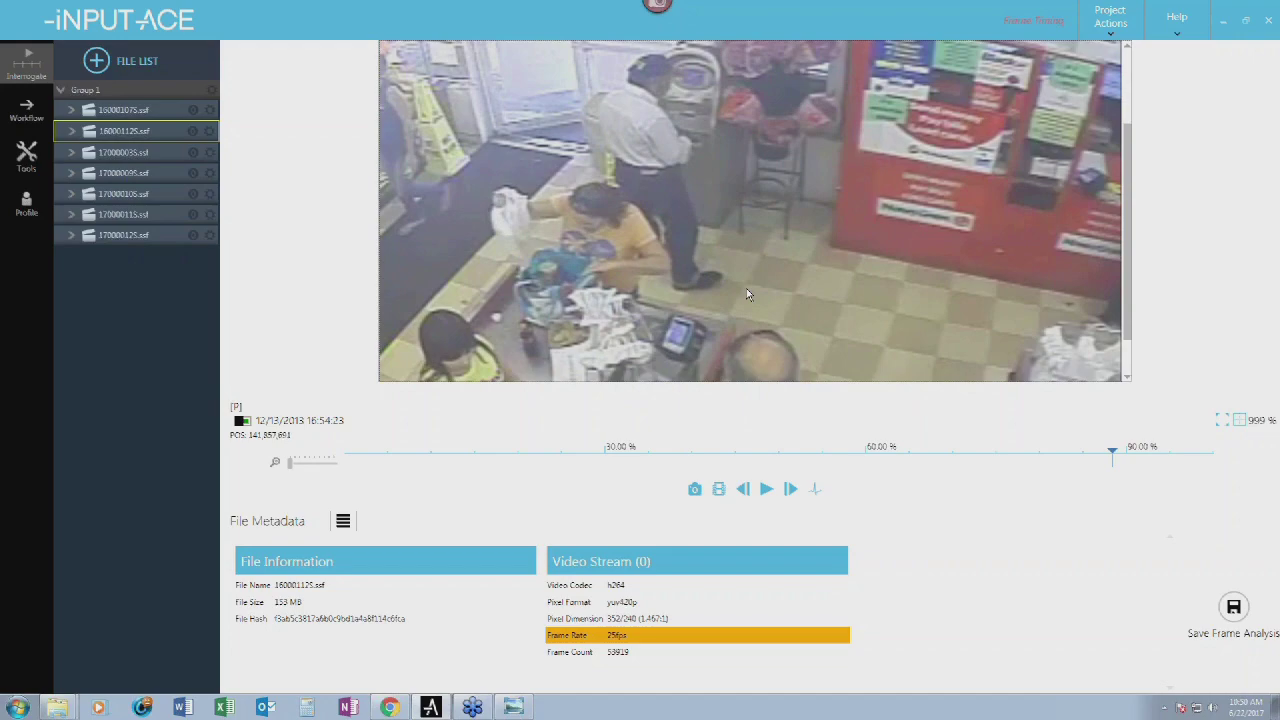
key(m)
text(male moves food)
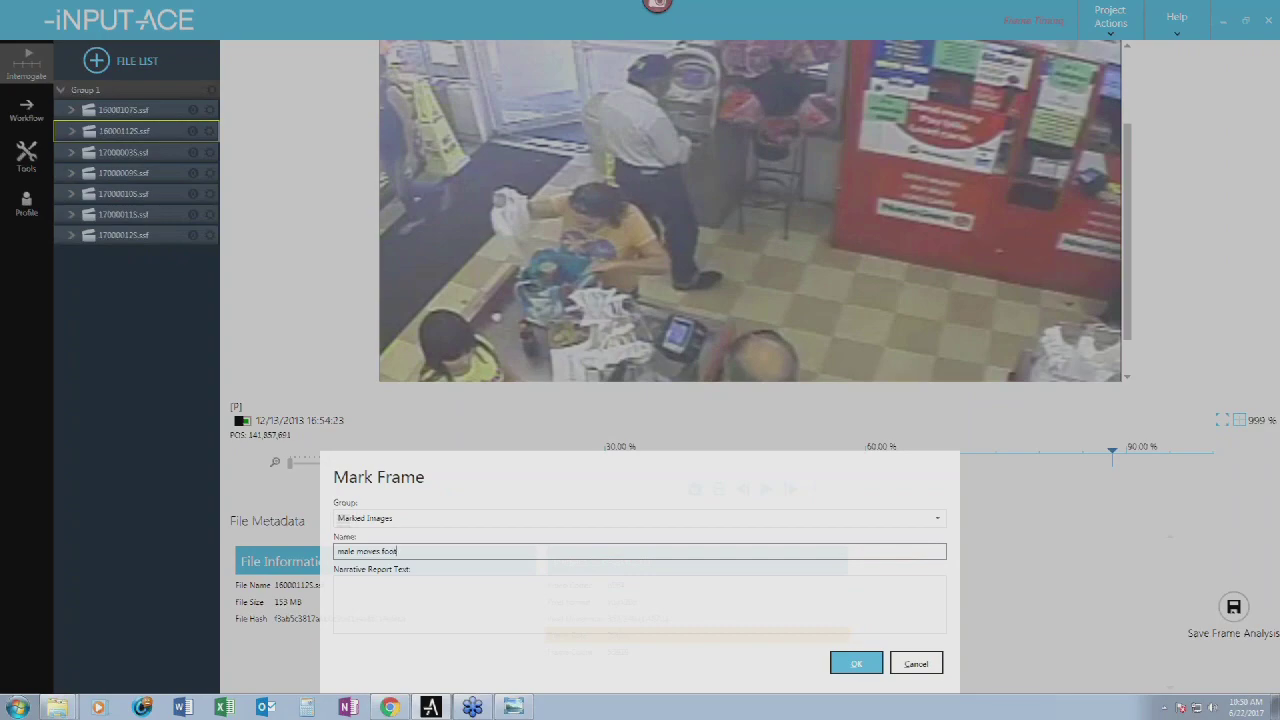
key(Return)
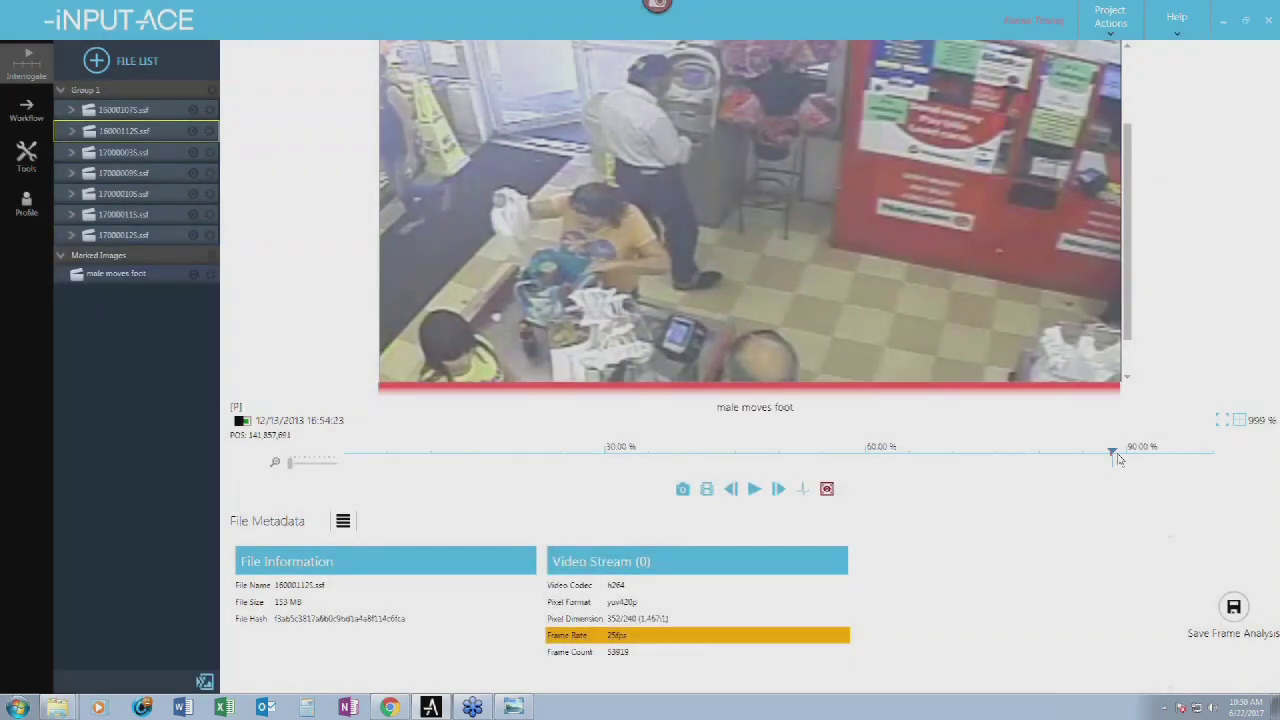
- Mark the frame at 16:57:04 in the Marked Images group with the name "Slip"
drag(1118, 458, 1157, 460)
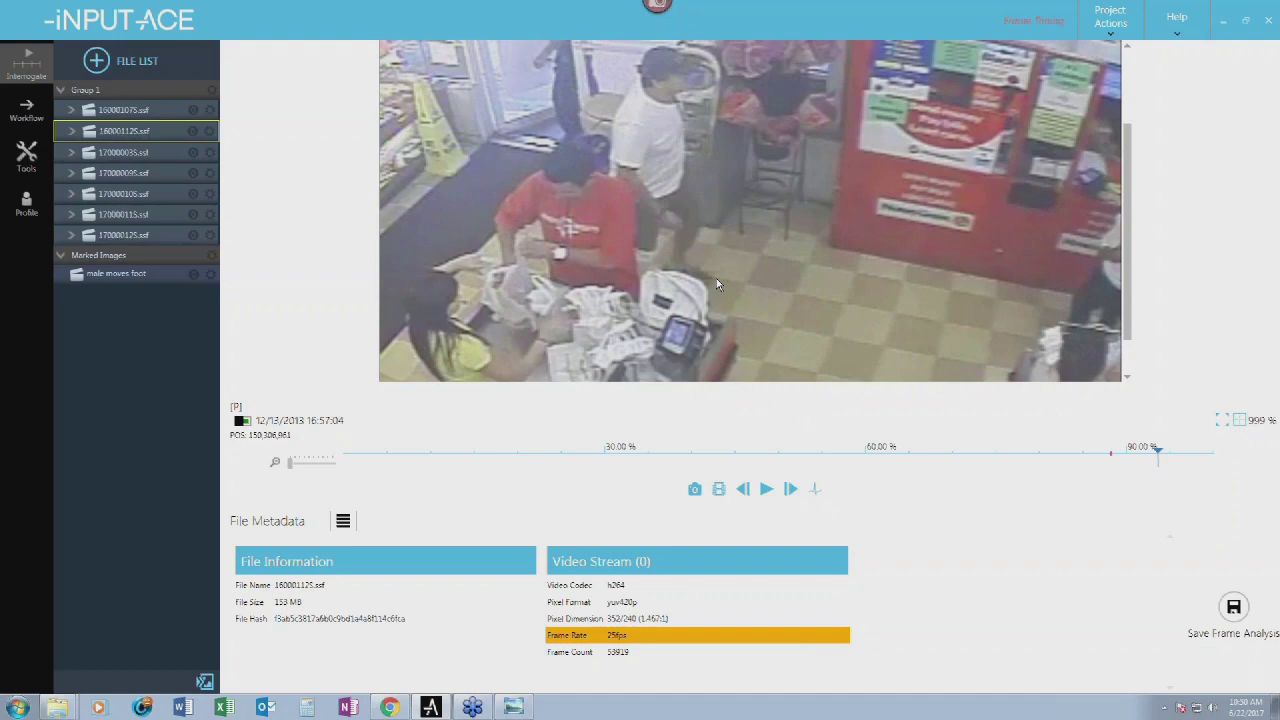
text(m)
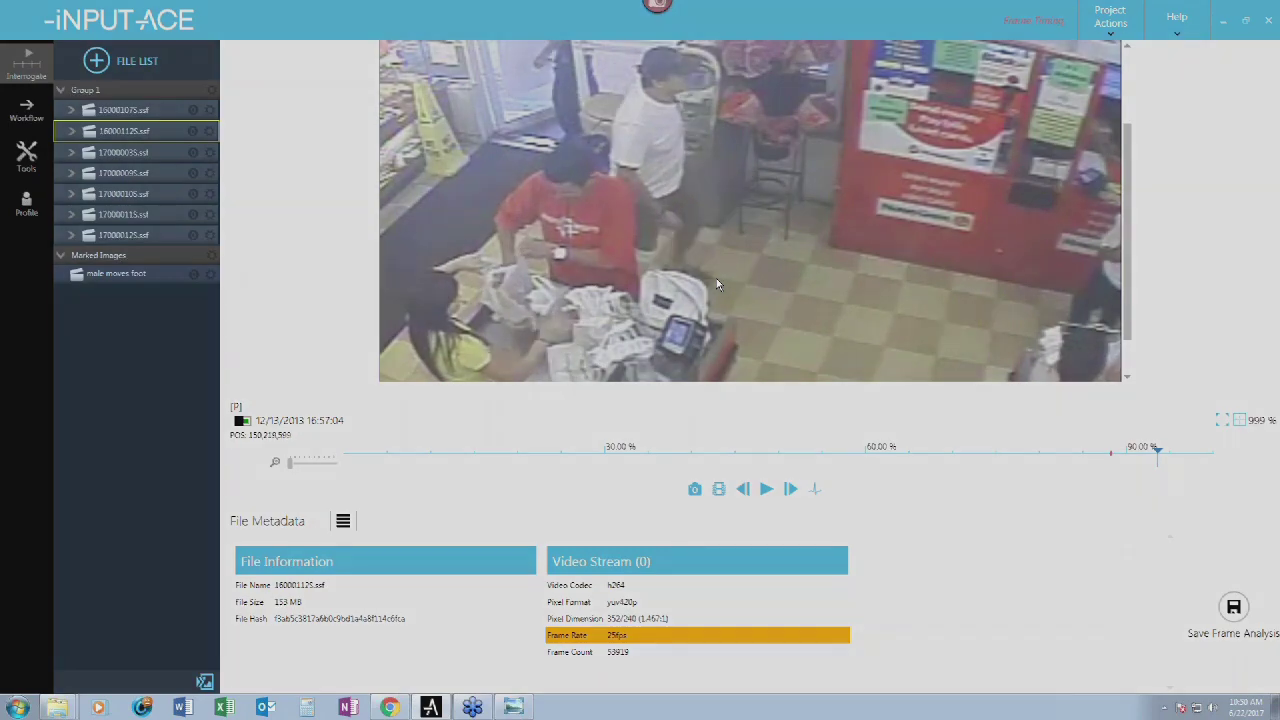
text(Slip)
key(Return)
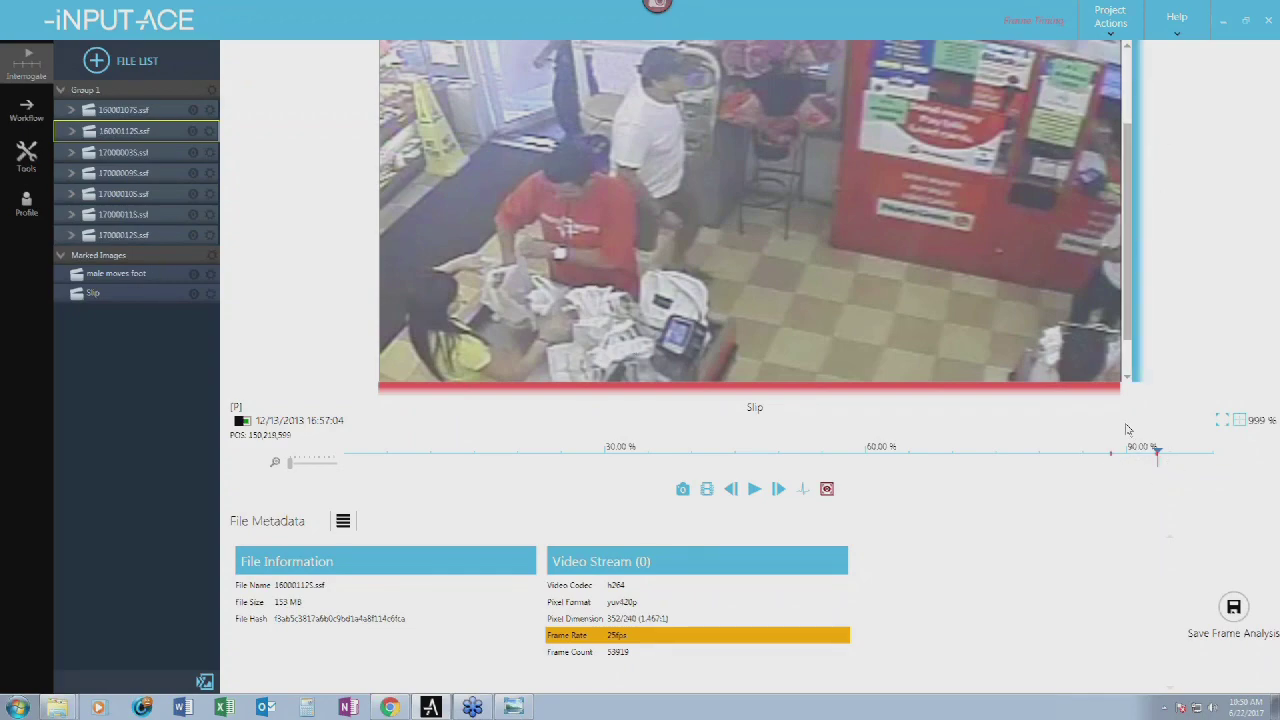
- Select a short range around 16:55:37 between the two marked frames and save it as a subclip named "out"
click(1111, 454)
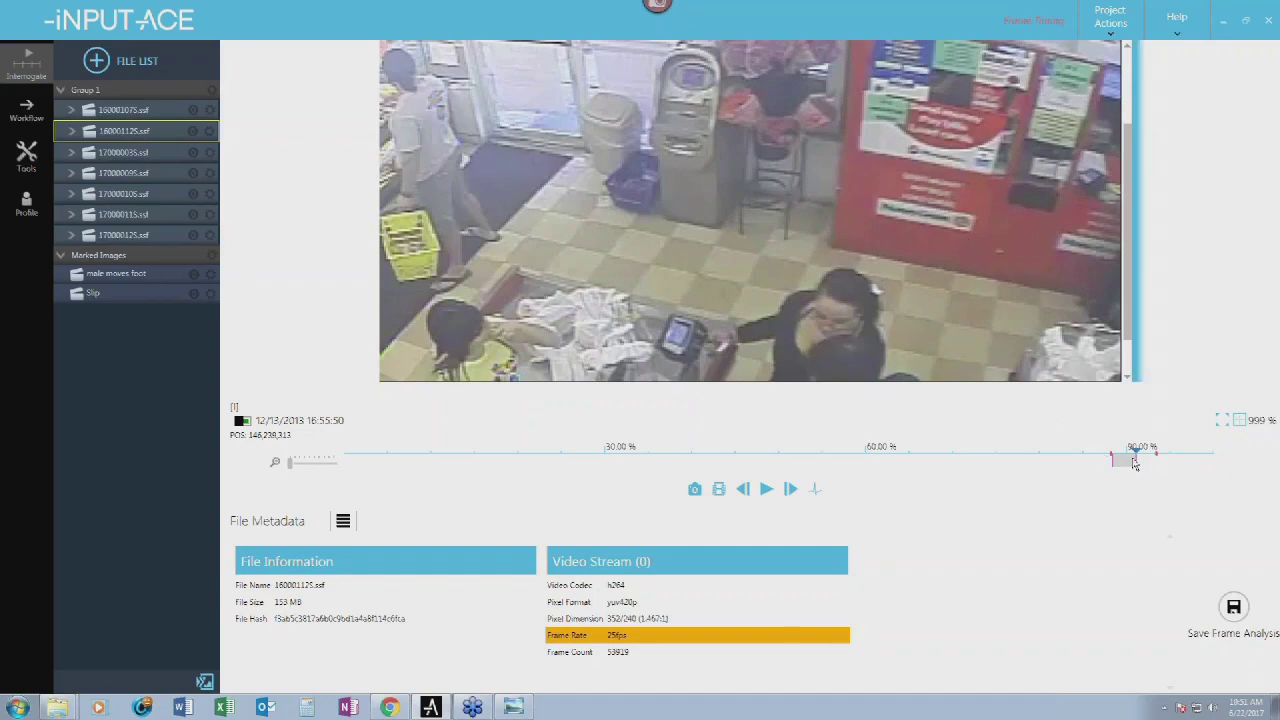
drag(1134, 463, 1128, 461)
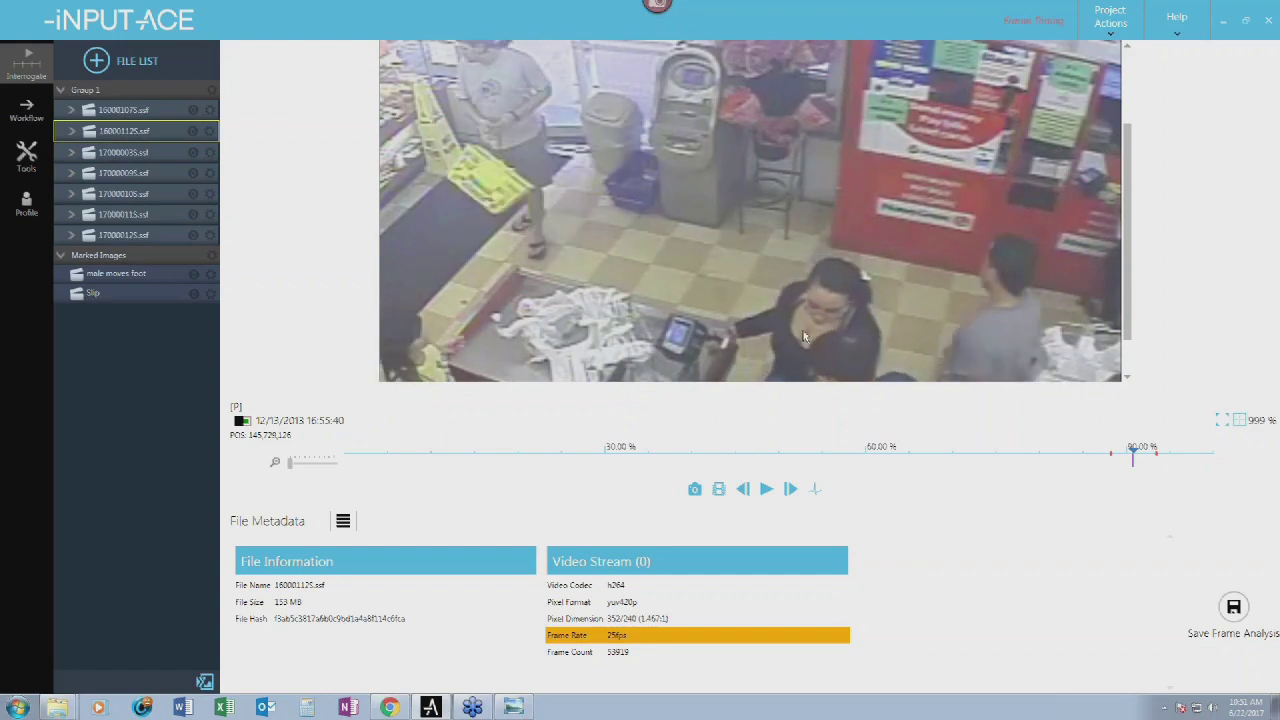
click(1136, 466)
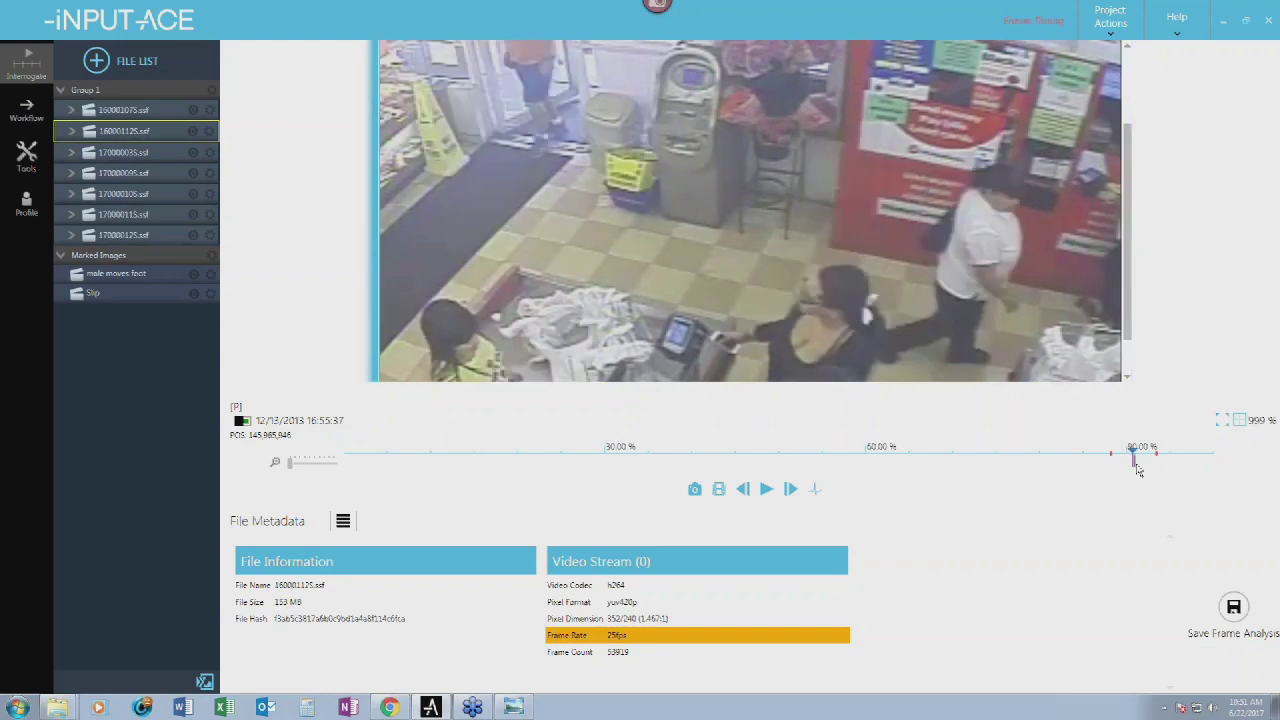
text(s)
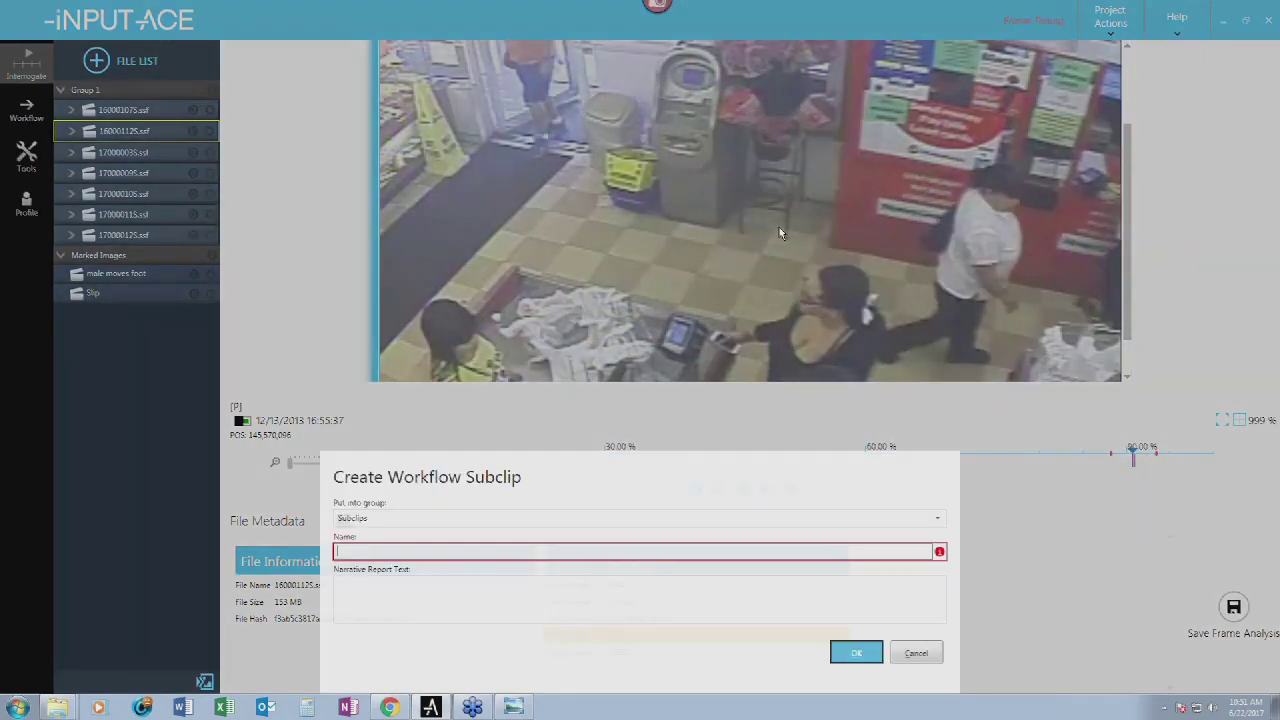
text(out)
key(Return)
- Move back to 16:51:55 in 16000112S.ssf, before the marked frames, and save a short range there as a second subclip named "out"
drag(718, 462, 1078, 462)
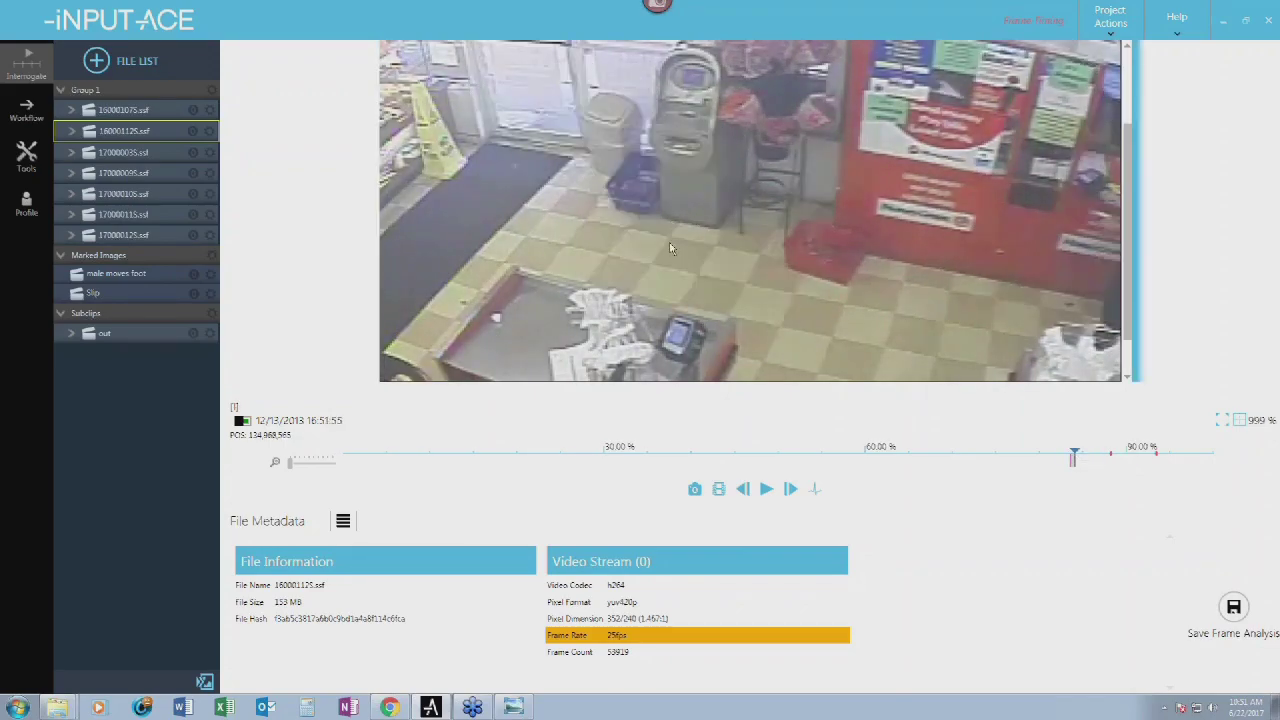
key(ctrl+shift+s)
text(out)
key(Return)
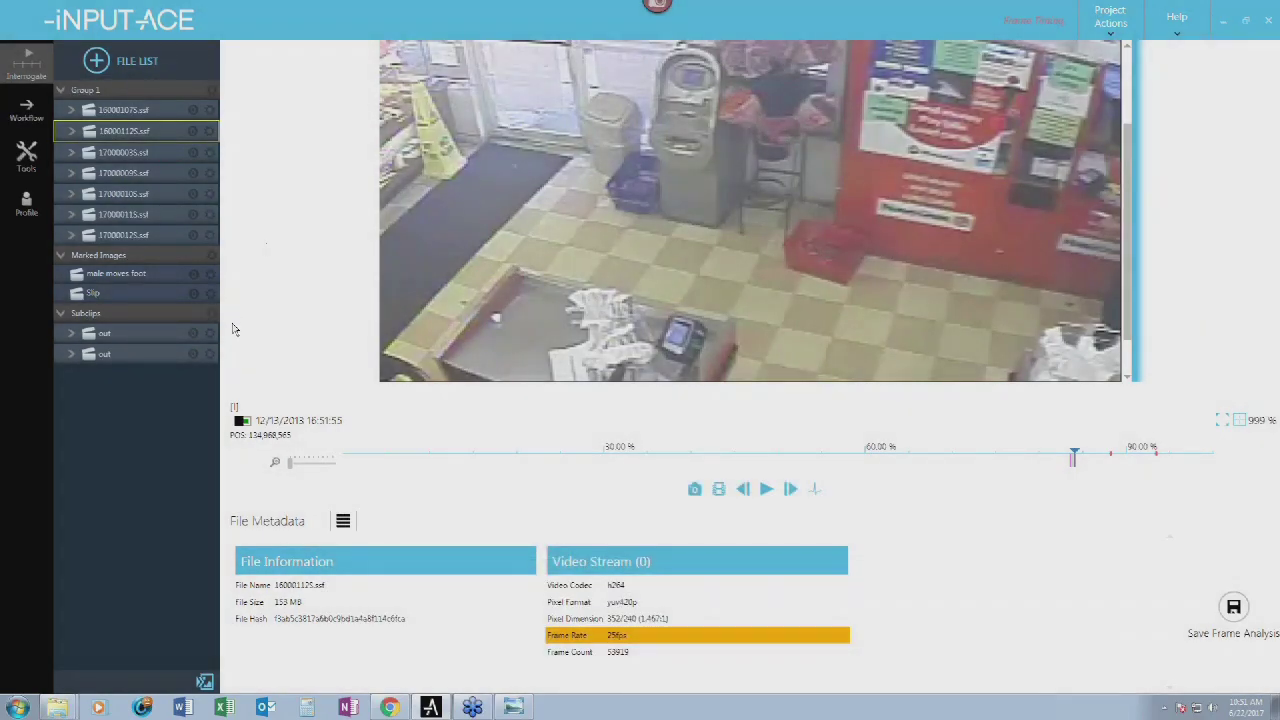
- Rename the second "out" subclip as "before"
click(195, 358)
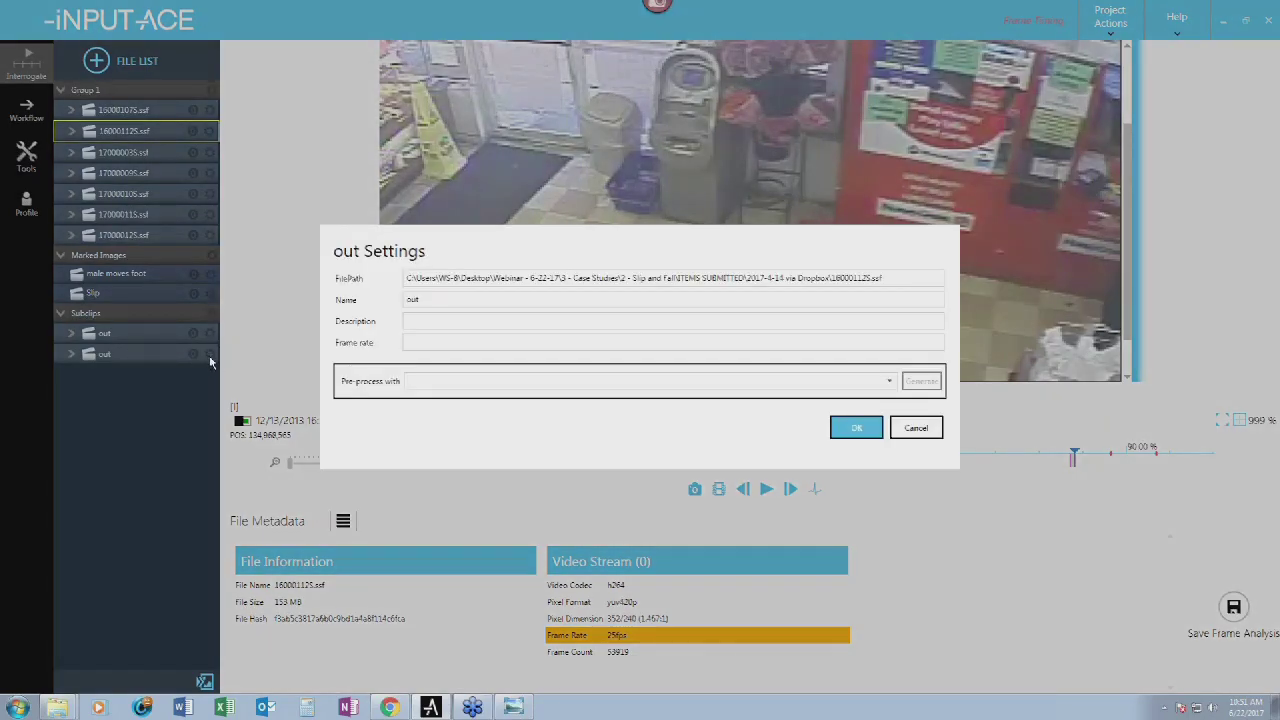
double_click(440, 302)
text(before)
key(Return)
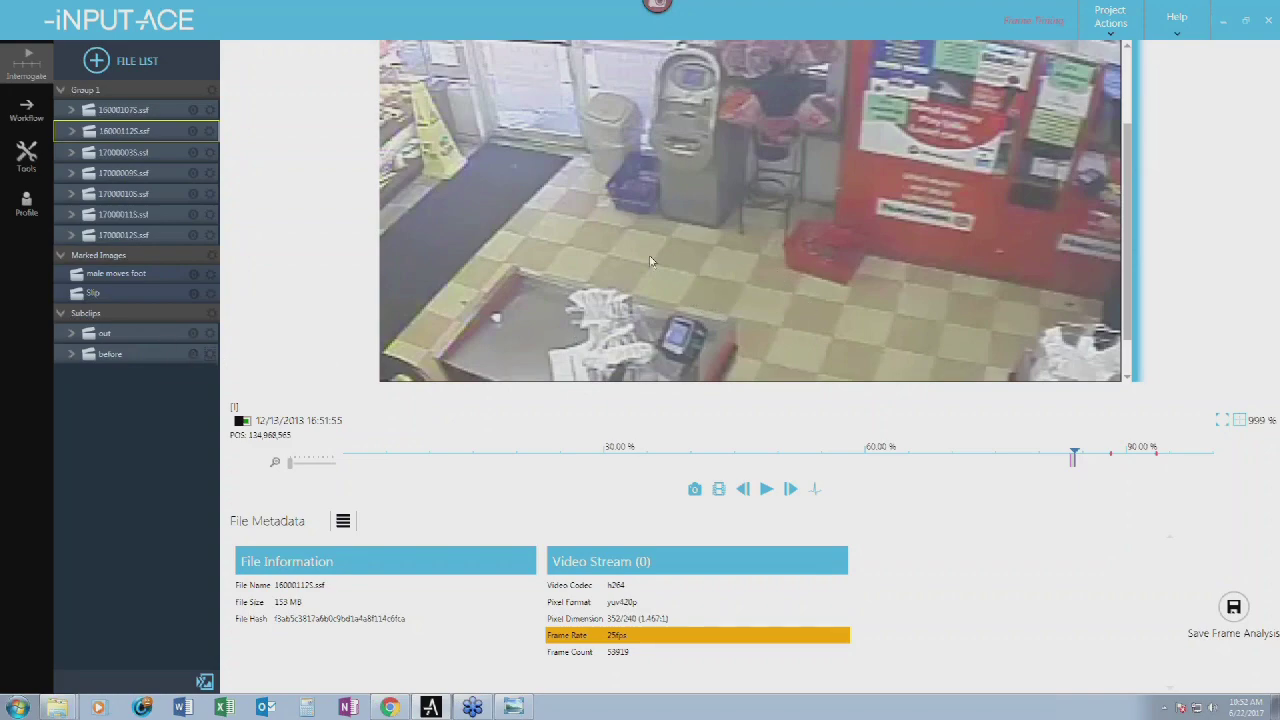
- Add a Resize filter to the workflow, feed it the "out" subclip and set the width to 352*2 with proportional height
click(36, 120)
click(252, 20)
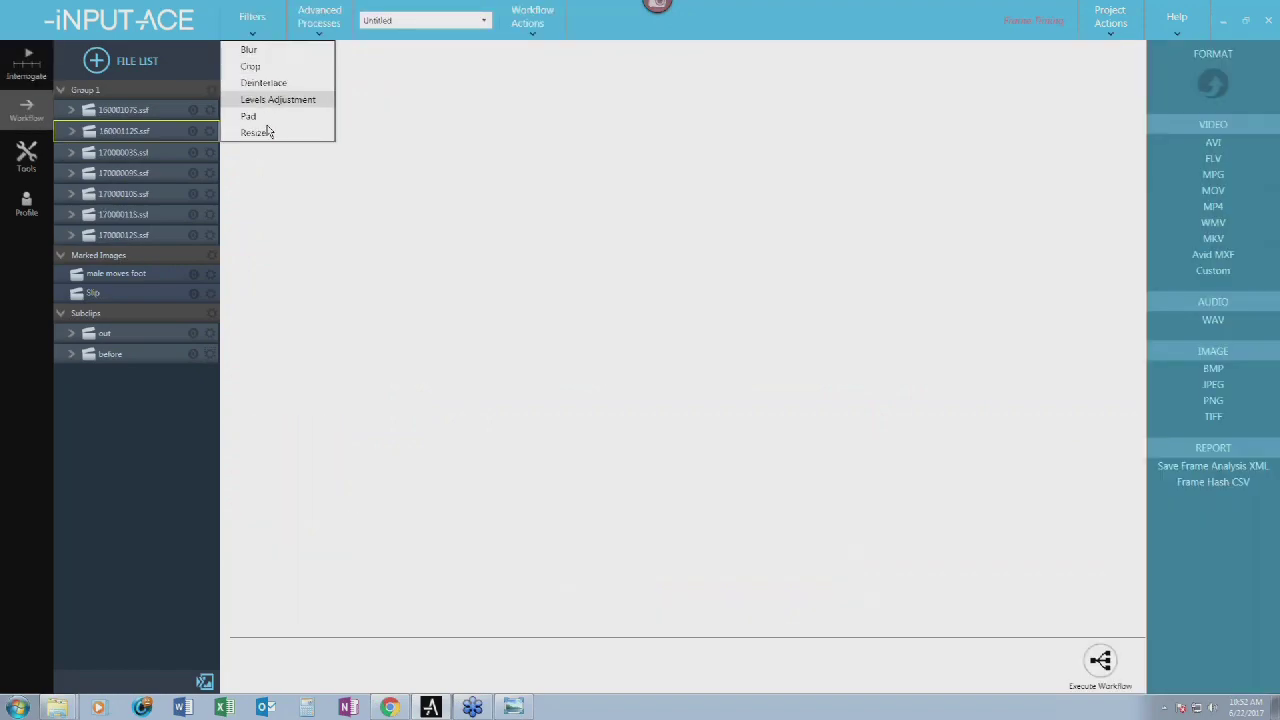
click(262, 116)
drag(222, 333, 402, 122)
click(491, 117)
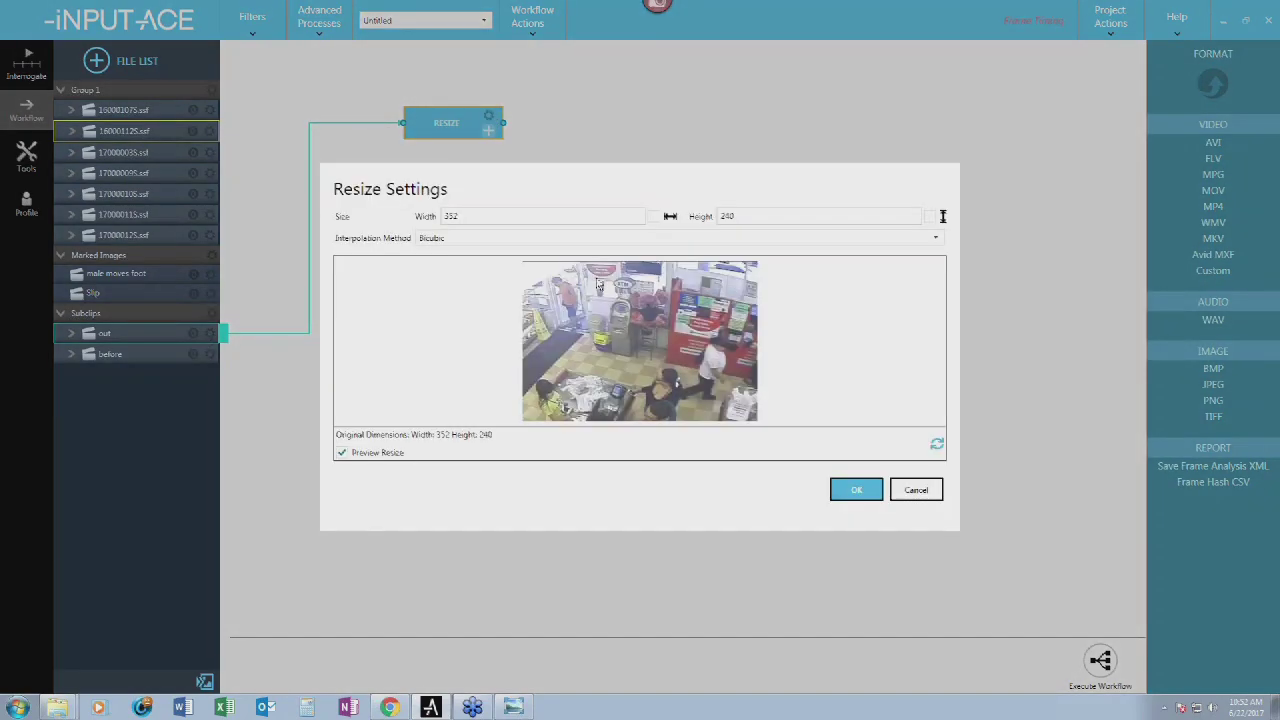
text(*2)
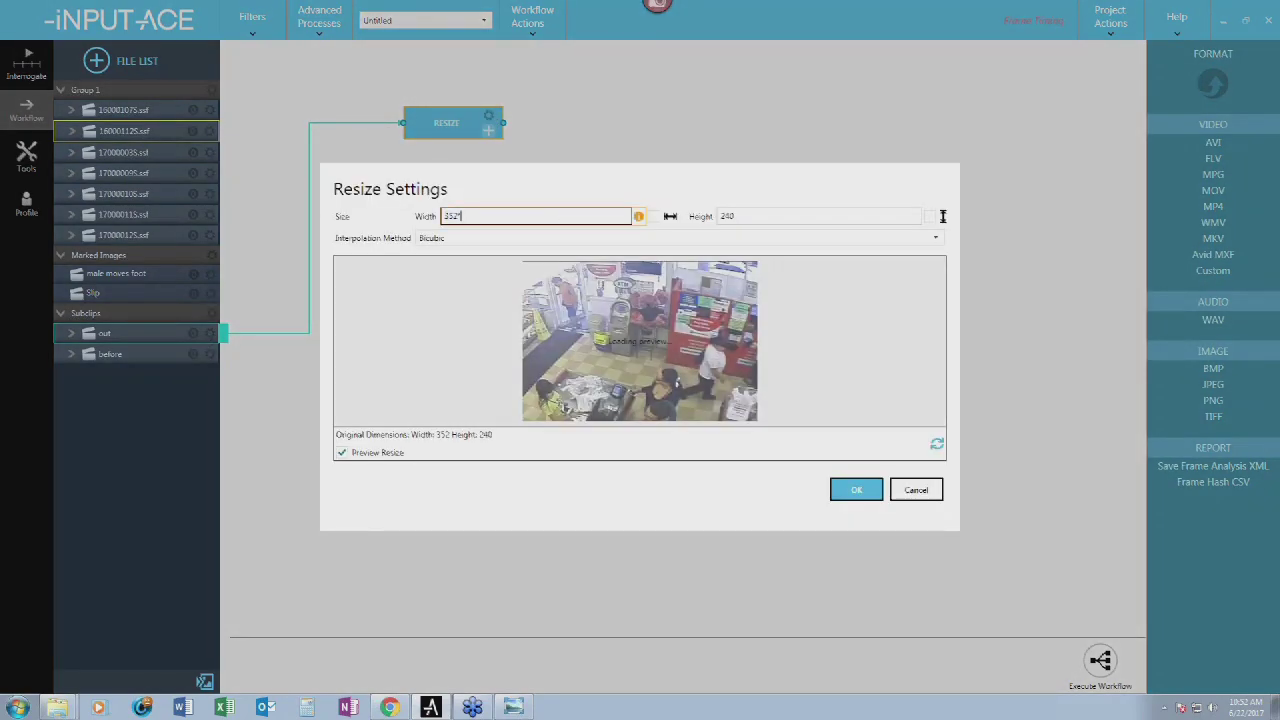
click(930, 216)
click(856, 569)
- Add a Frame Average process to the workflow and connect the Resize output to it
click(319, 16)
click(338, 132)
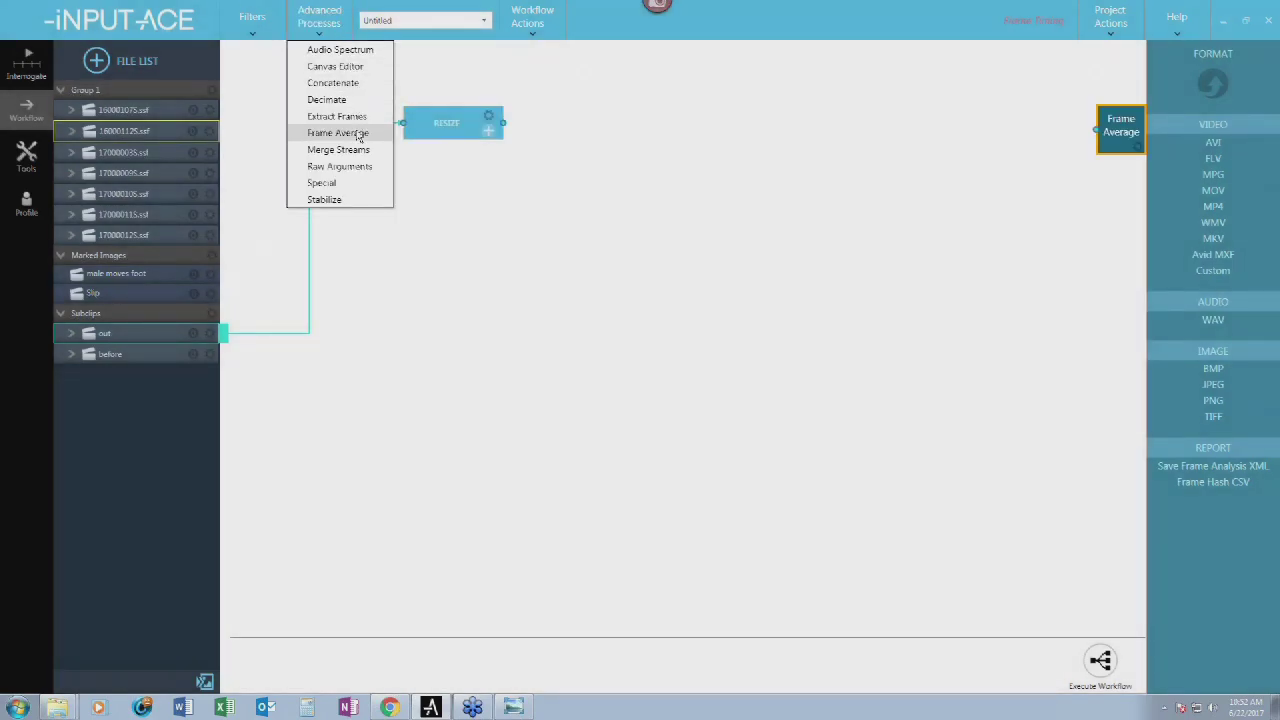
drag(503, 123, 1094, 129)
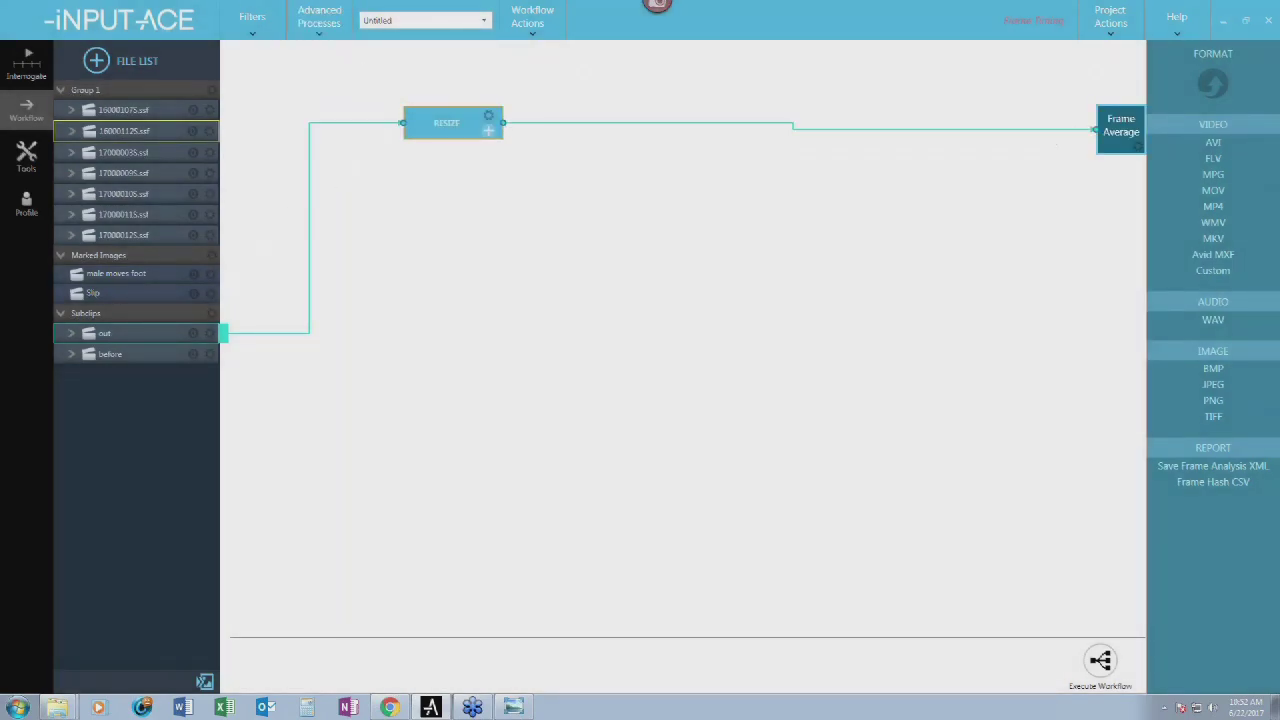
- Set the Frame Average output to before fall.bmp on the Desktop and execute the workflow
click(1137, 146)
click(859, 308)
drag(248, 14, 314, 30)
click(95, 108)
drag(190, 38, 758, 180)
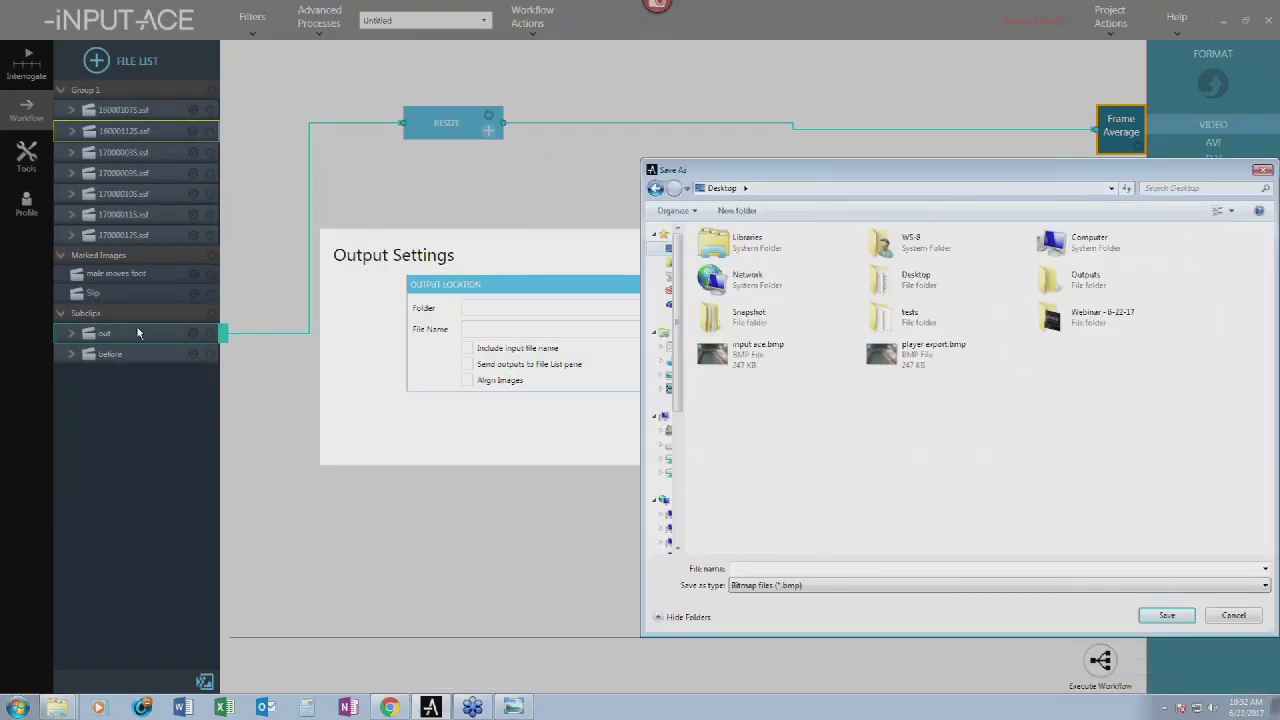
click(797, 568)
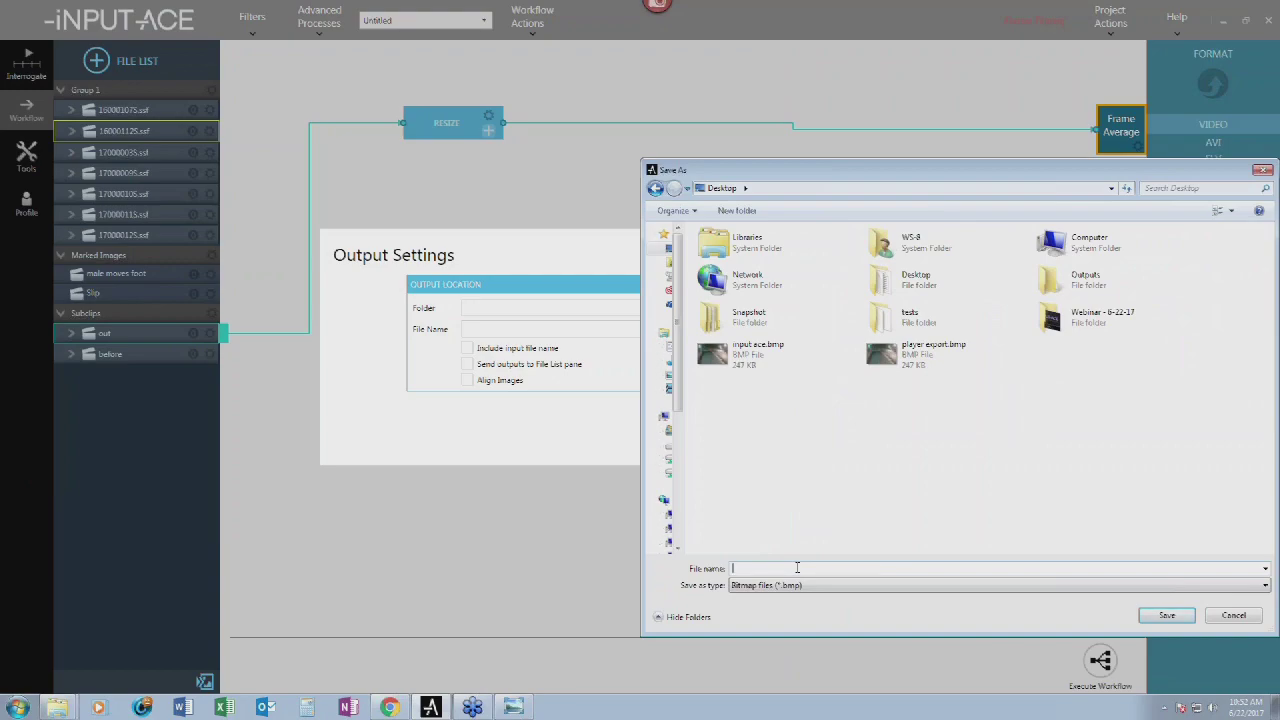
text(before fall)
key(Return)
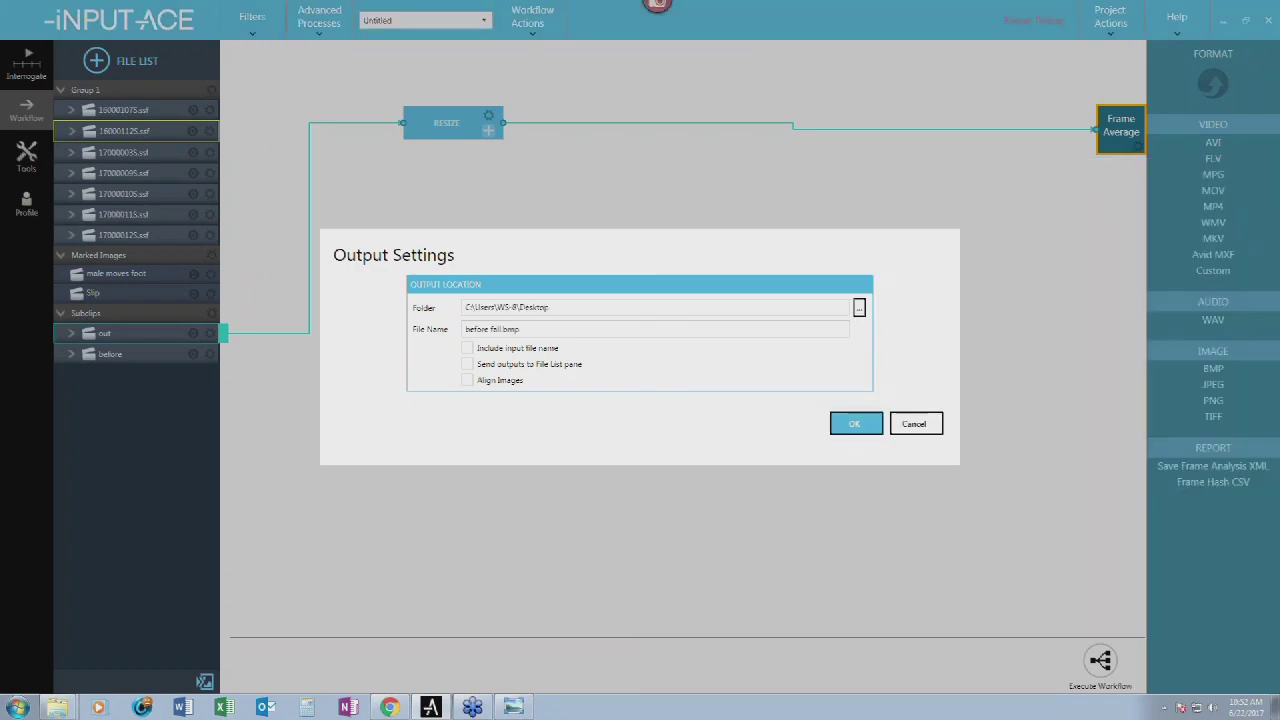
click(856, 423)
click(1100, 668)
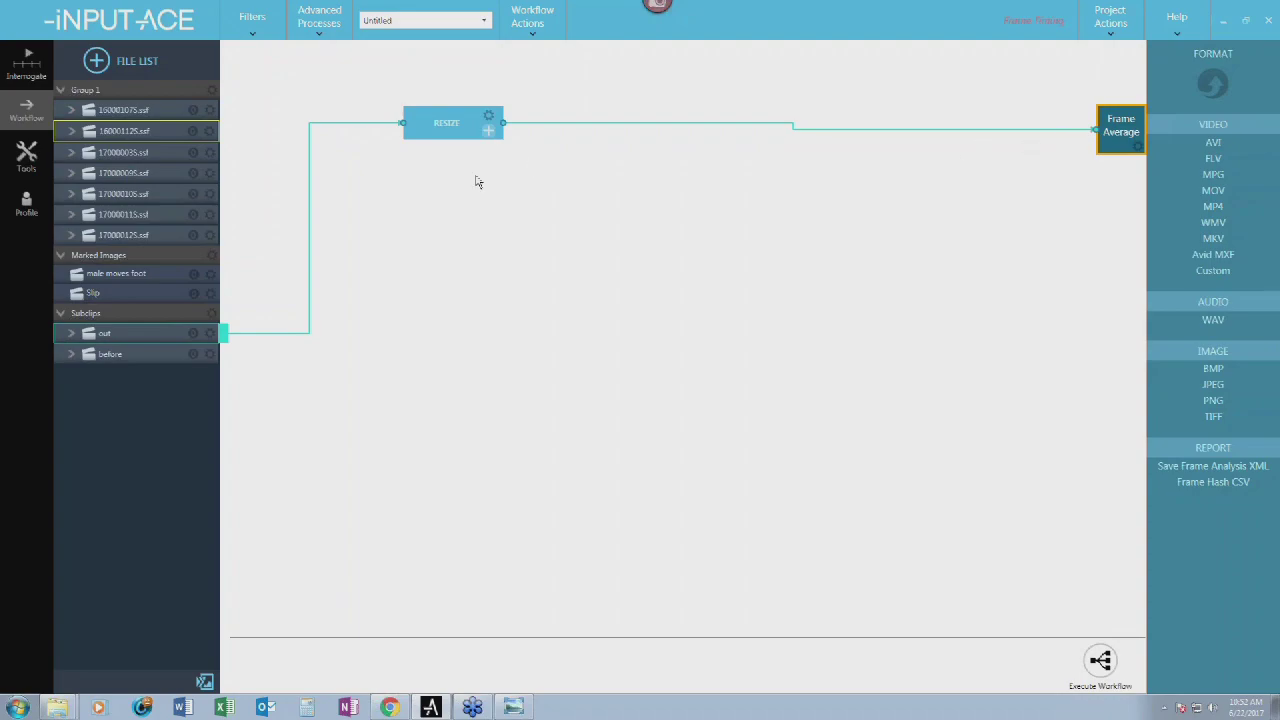
- Replace the "out" subclip with the "before" subclip as the source of the Resize filter
drag(378, 392, 287, 298)
key(Delete)
click(150, 355)
mouse_move(224, 353)
mouse_down()
mouse_move(343, 223)
mouse_move(402, 122)
mouse_up()
- Change the Frame Average output file name to before water.bmp and execute the workflow
click(1139, 152)
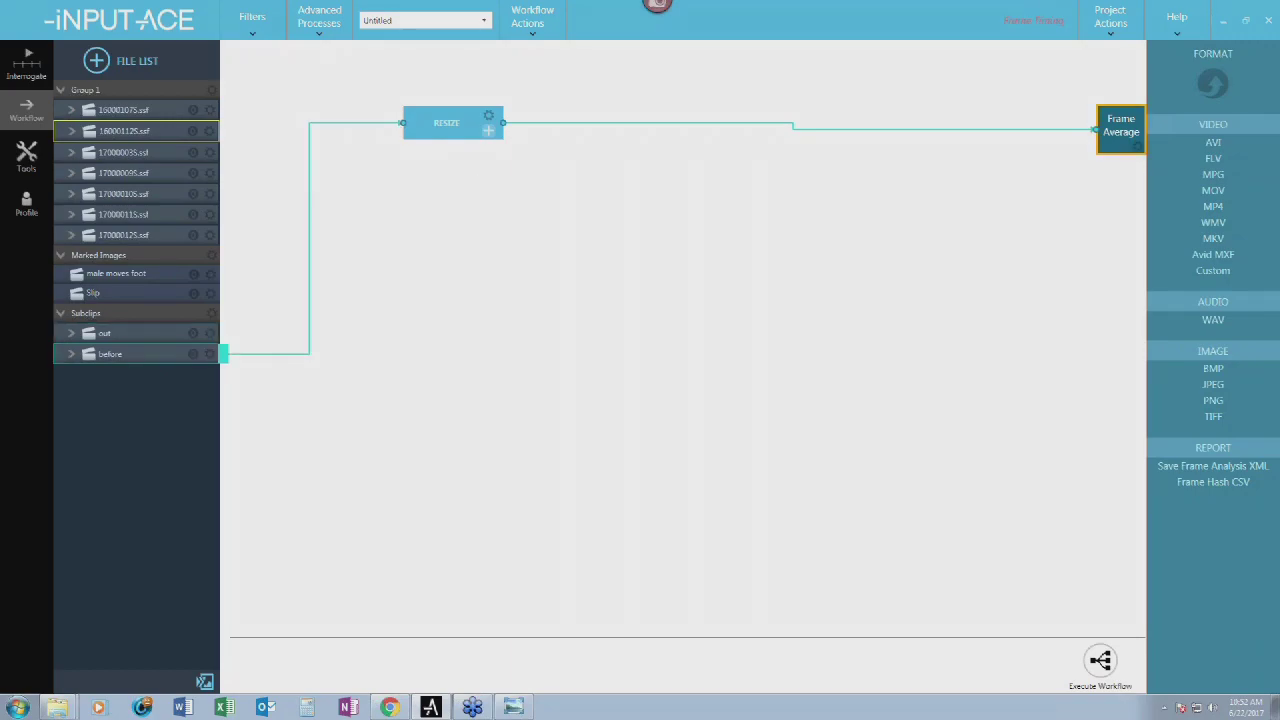
drag(501, 333, 437, 333)
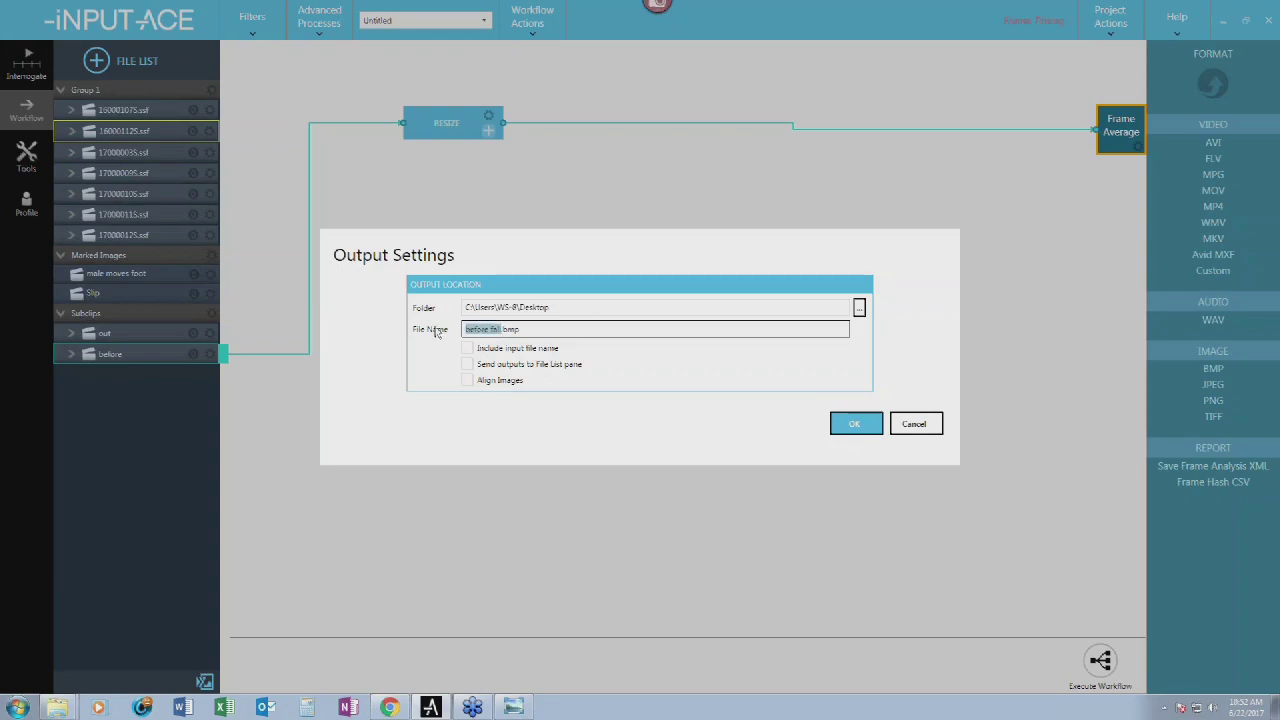
text(before walk)
key(Return)
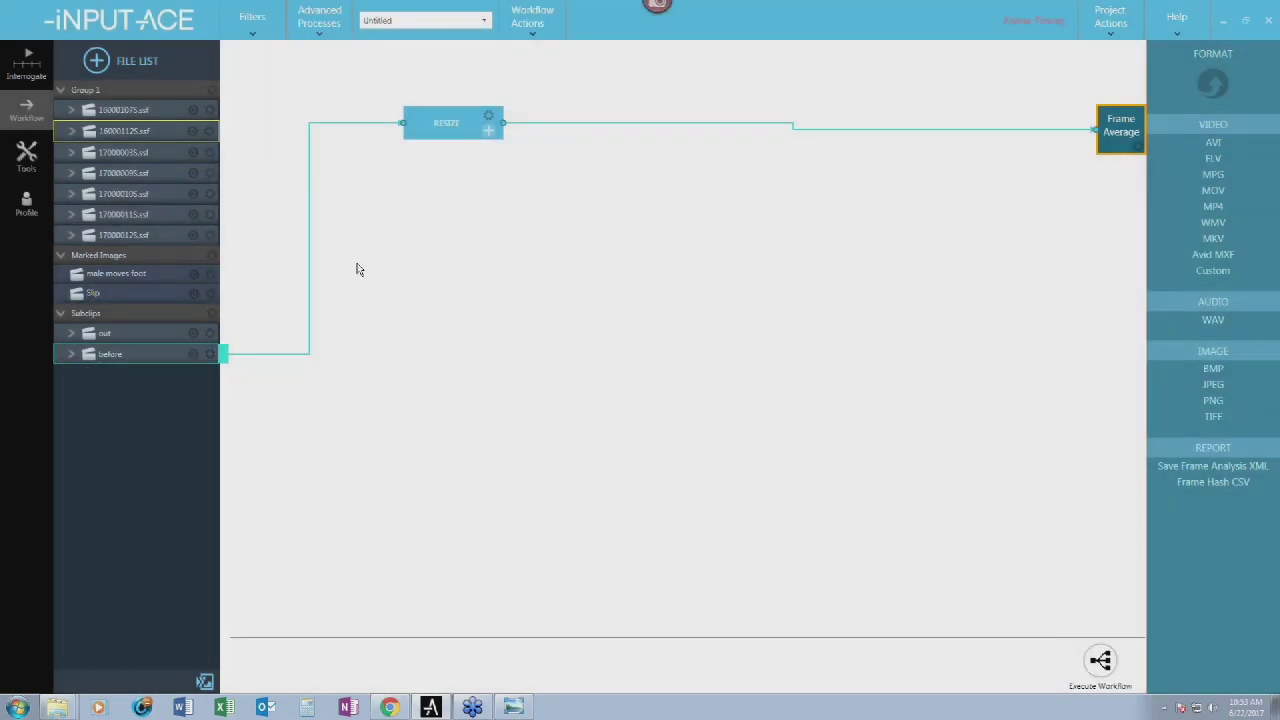
- Show the Windows desktop and delete player export.bmp and input ace.bmp from it
key(super+d)
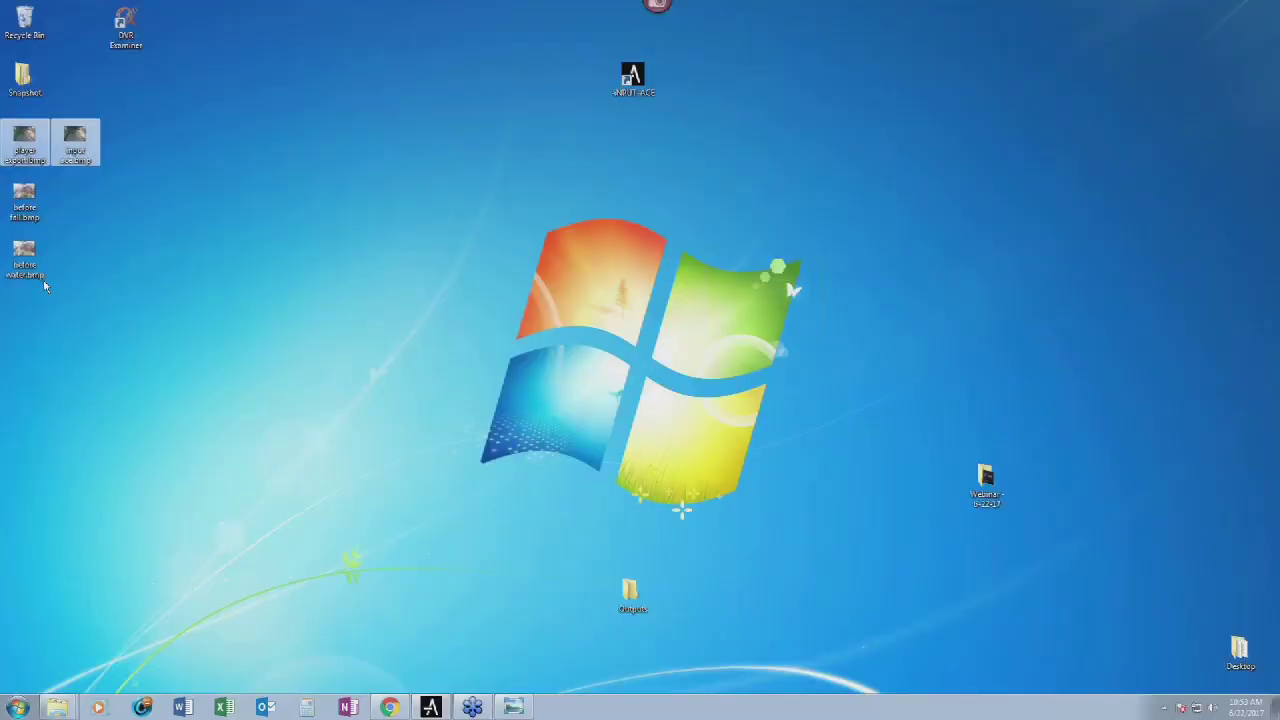
key(Delete)
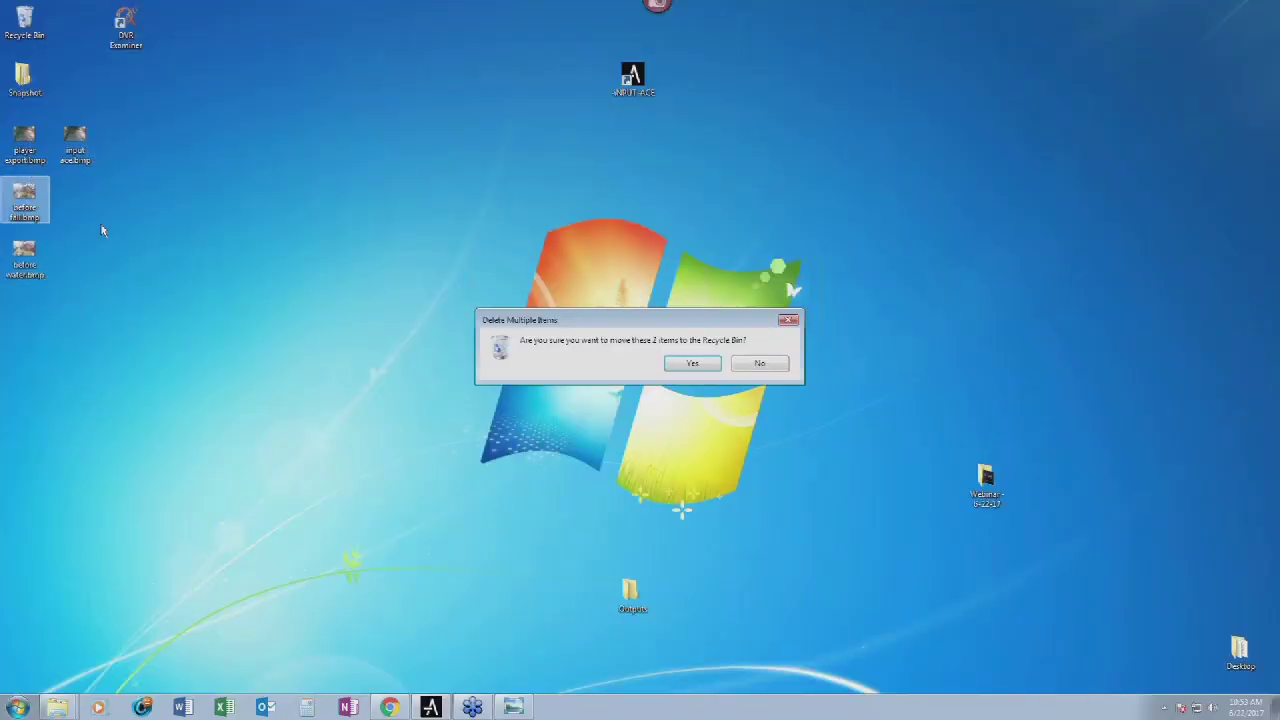
click(690, 365)
- Open before fall.bmp from the desktop and compare its floor area by the ATM with before water.bmp
double_click(14, 188)
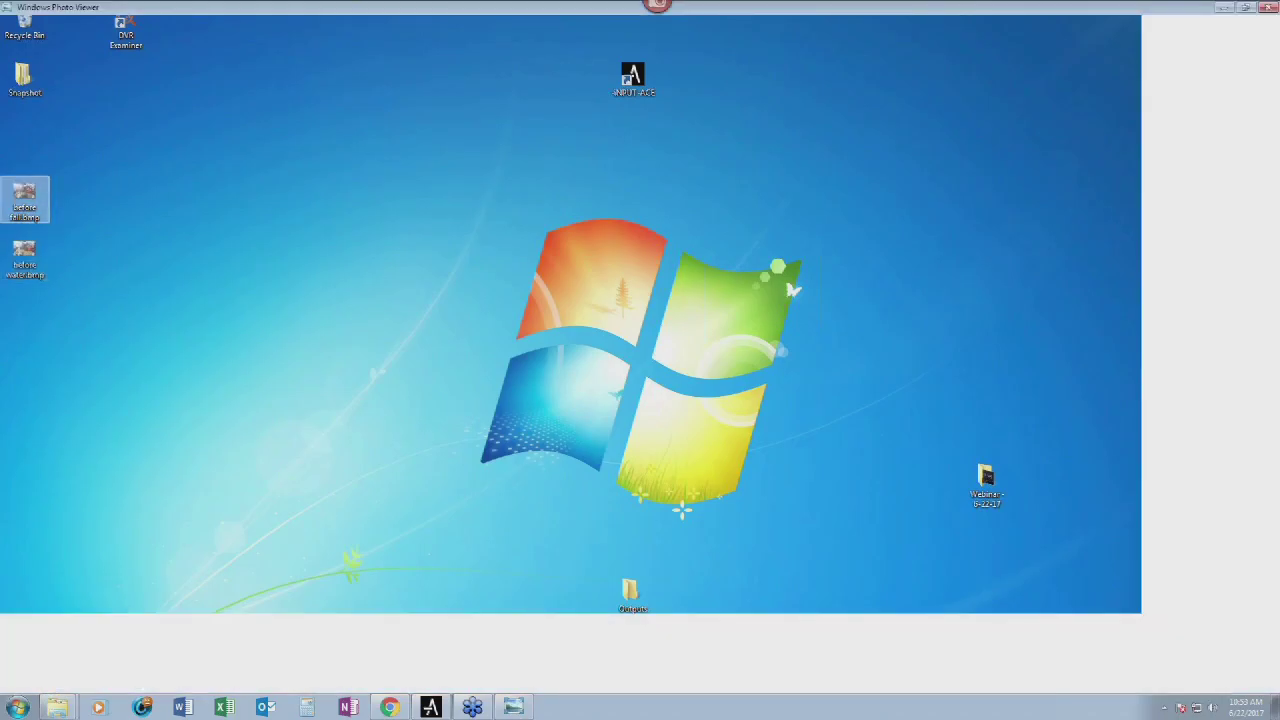
scroll(591, 467, up, 3)
scroll(591, 467, down, 3)
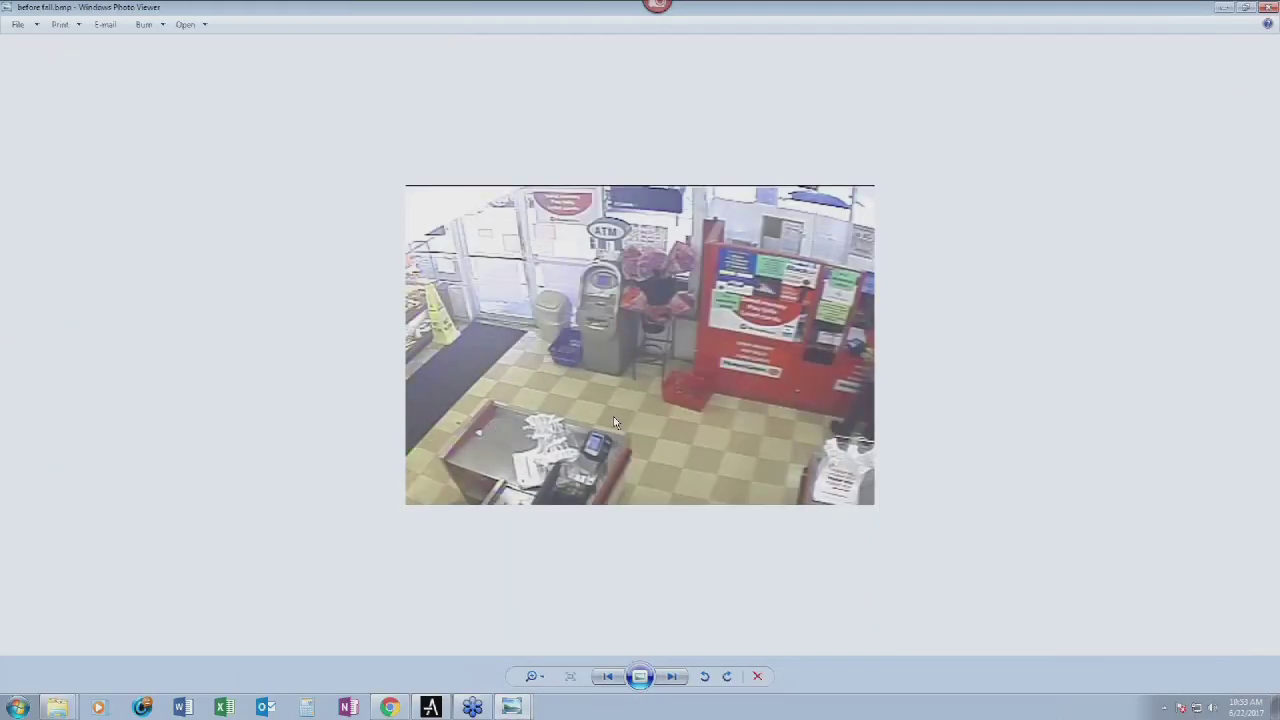
key(Right)
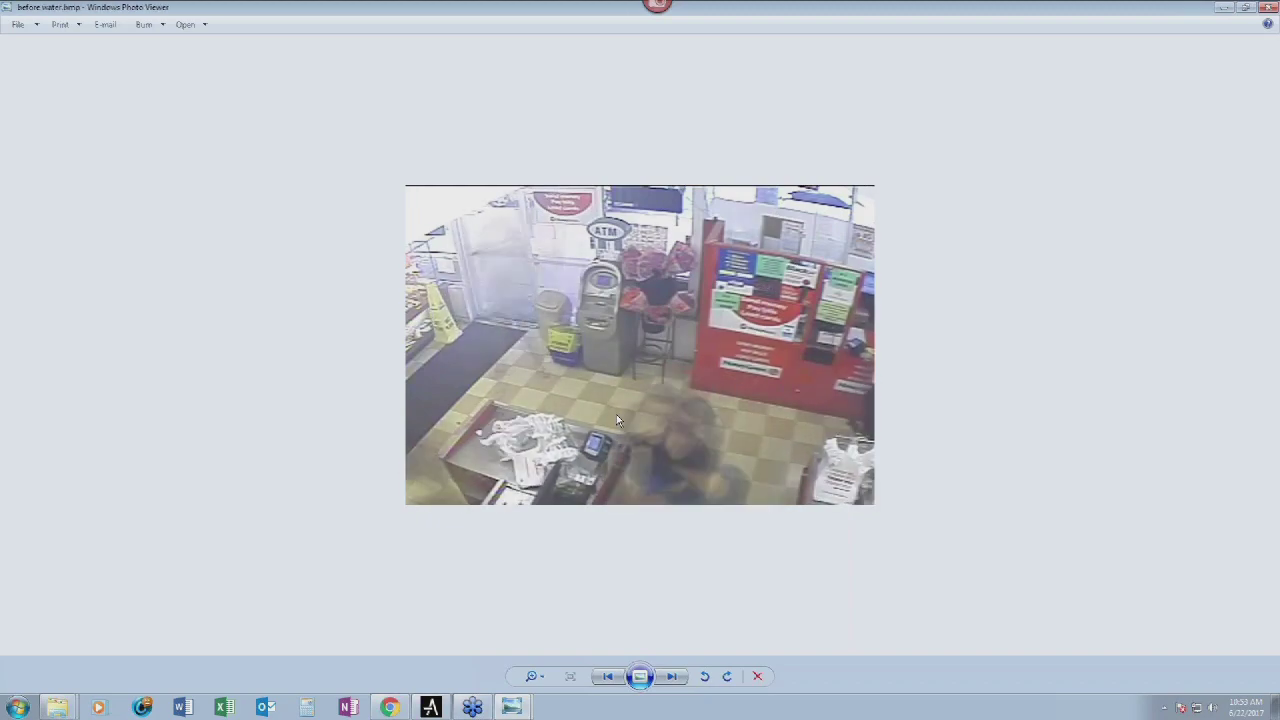
- View the floor in photo.JPG, close both open picture windows and switch back to iNPUT-ACE
click(511, 707)
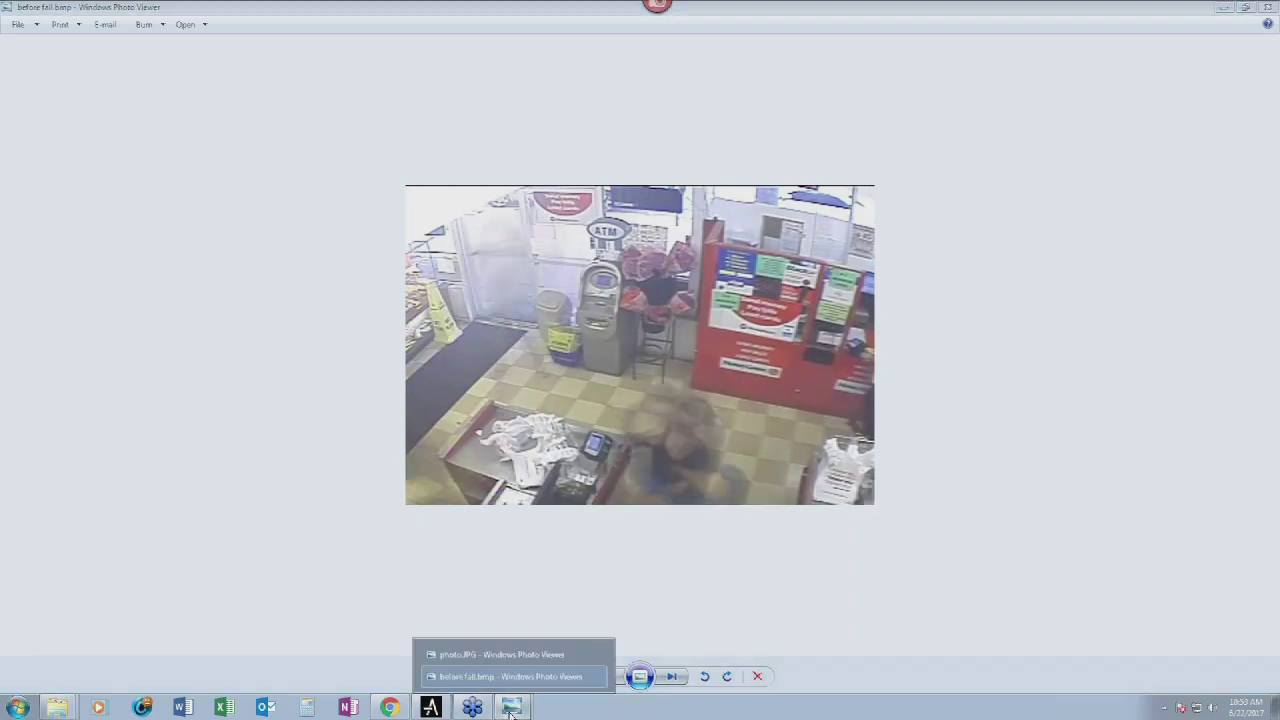
click(517, 655)
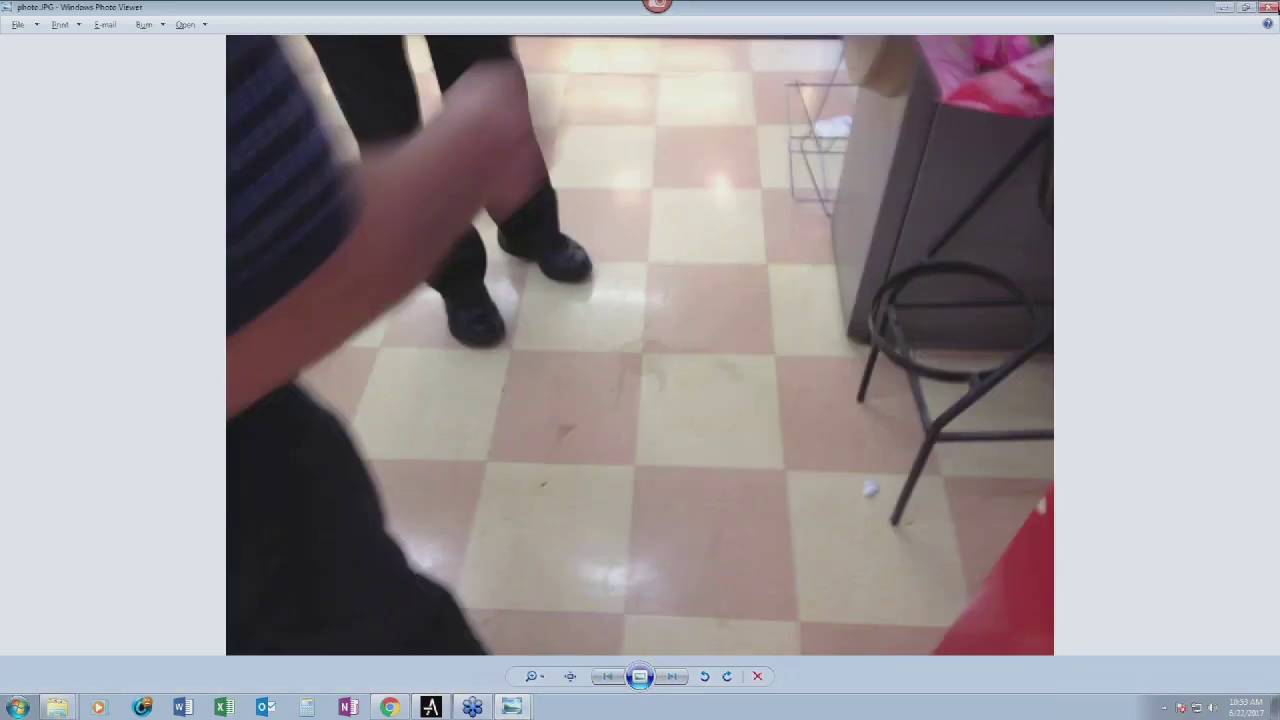
click(1271, 8)
click(1271, 8)
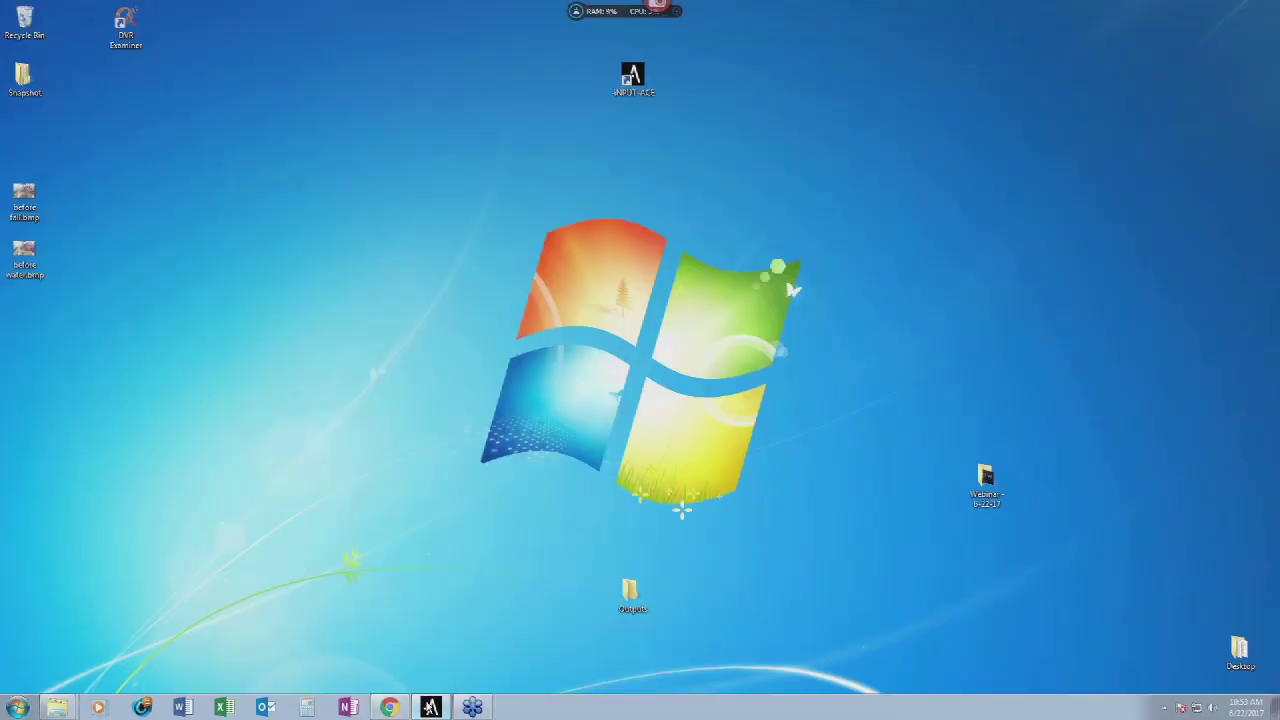
click(430, 707)
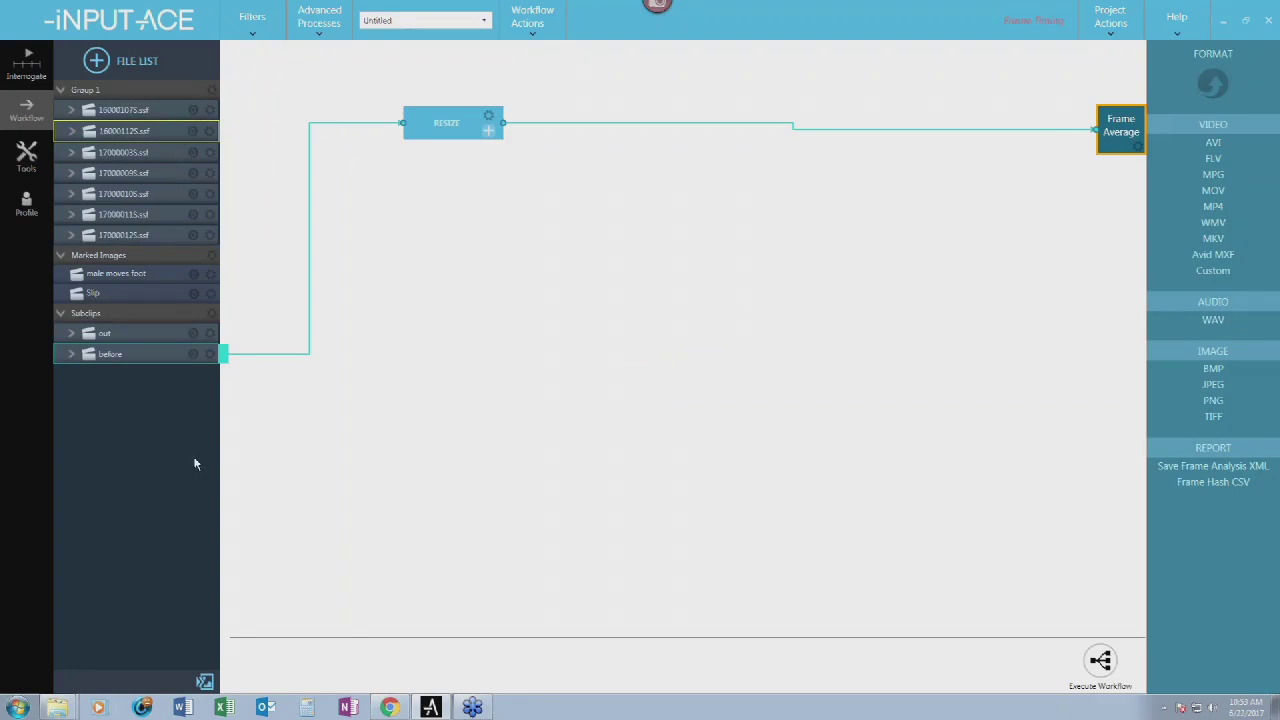
- Open the 3 - Robbery folder under Case Studies in Windows Explorer and run 20170318.exe
click(57, 707)
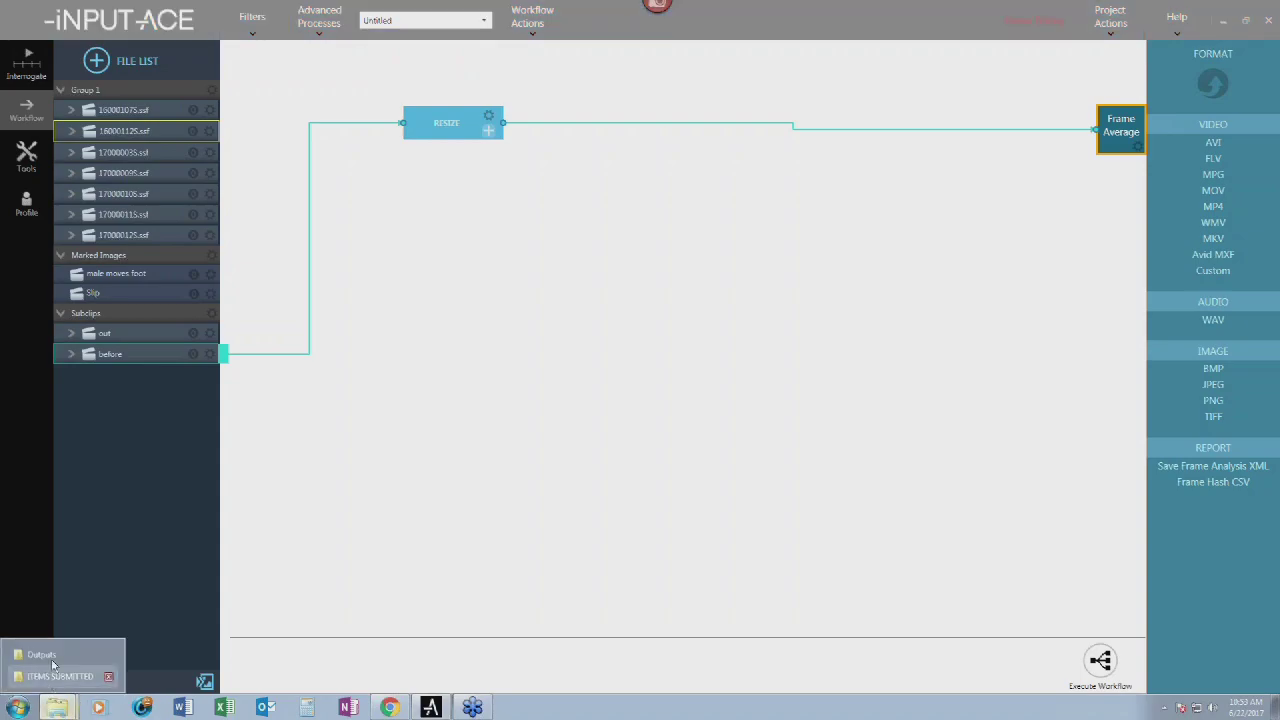
click(45, 657)
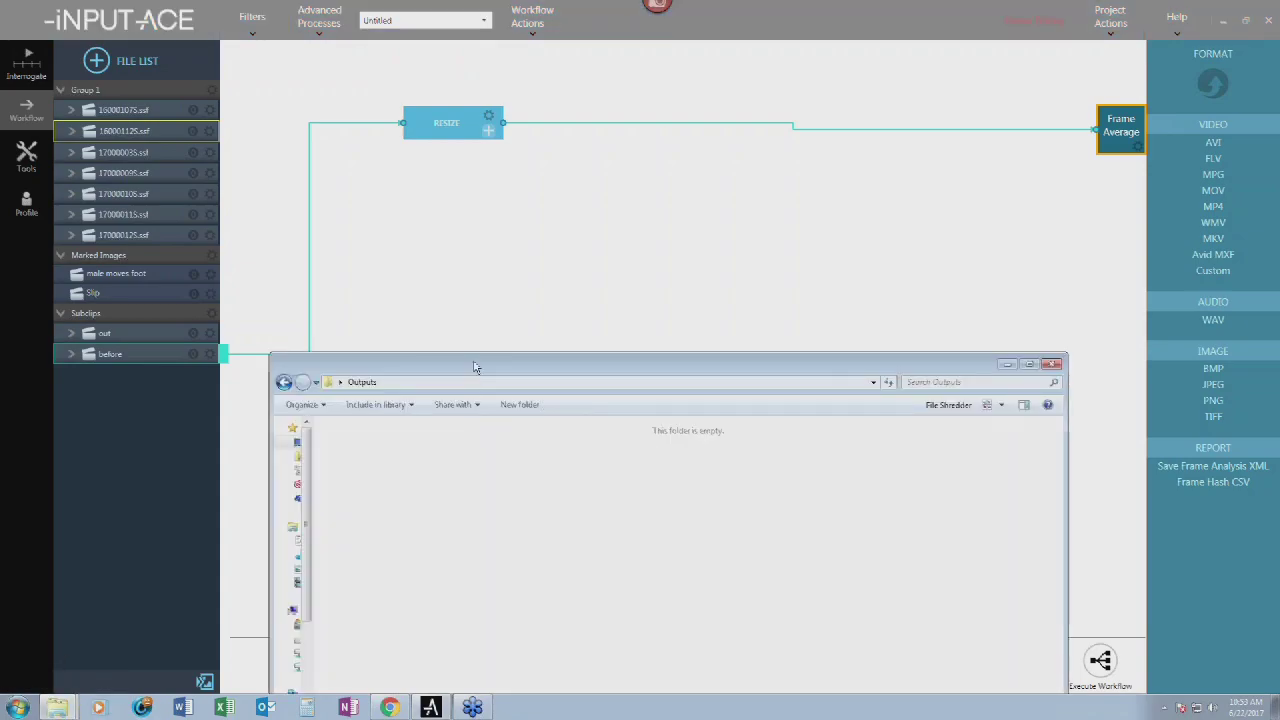
click(62, 708)
click(50, 686)
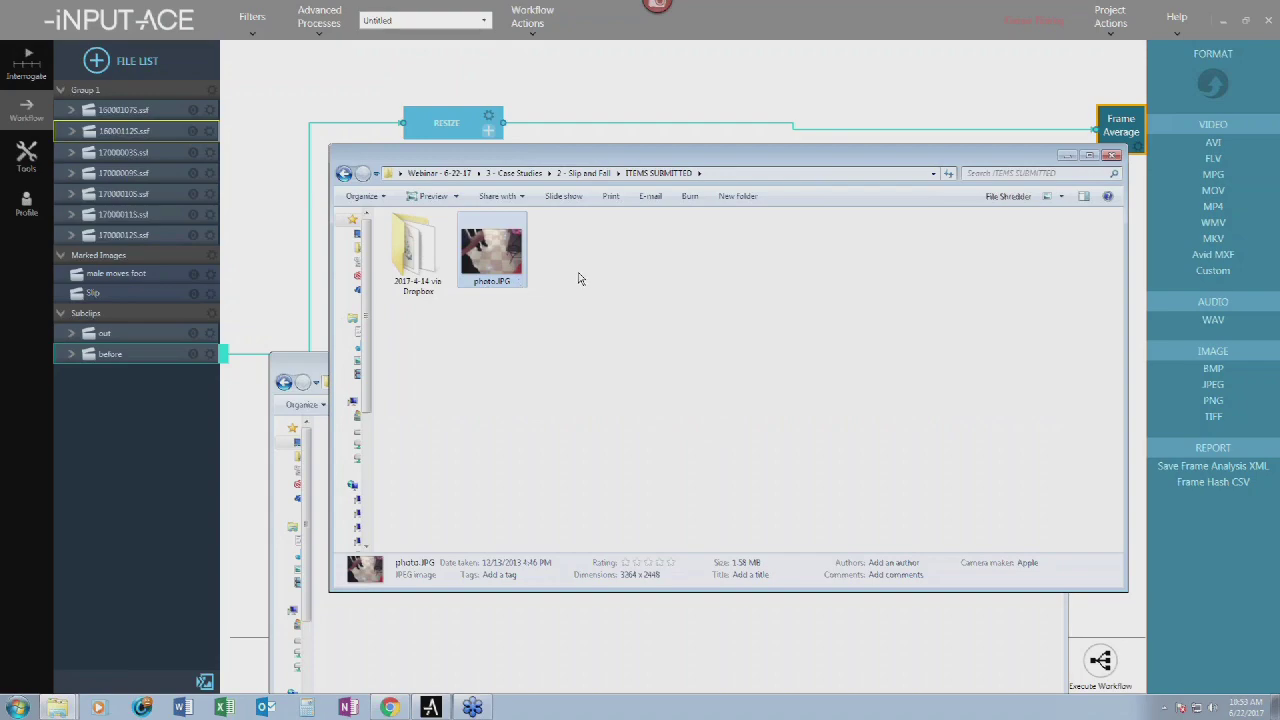
click(520, 173)
double_click(445, 258)
double_click(425, 235)
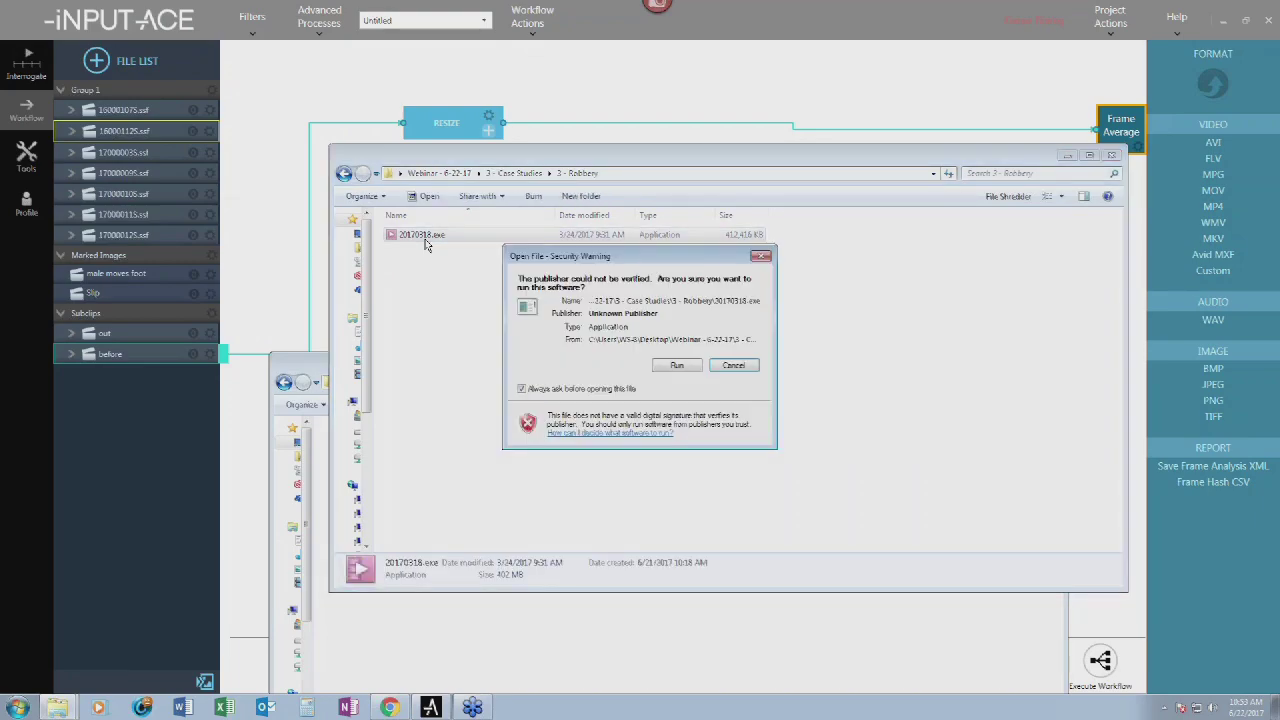
click(677, 372)
- Play and skim through the multi-camera robbery footage in the REVO player, and close the player
click(455, 532)
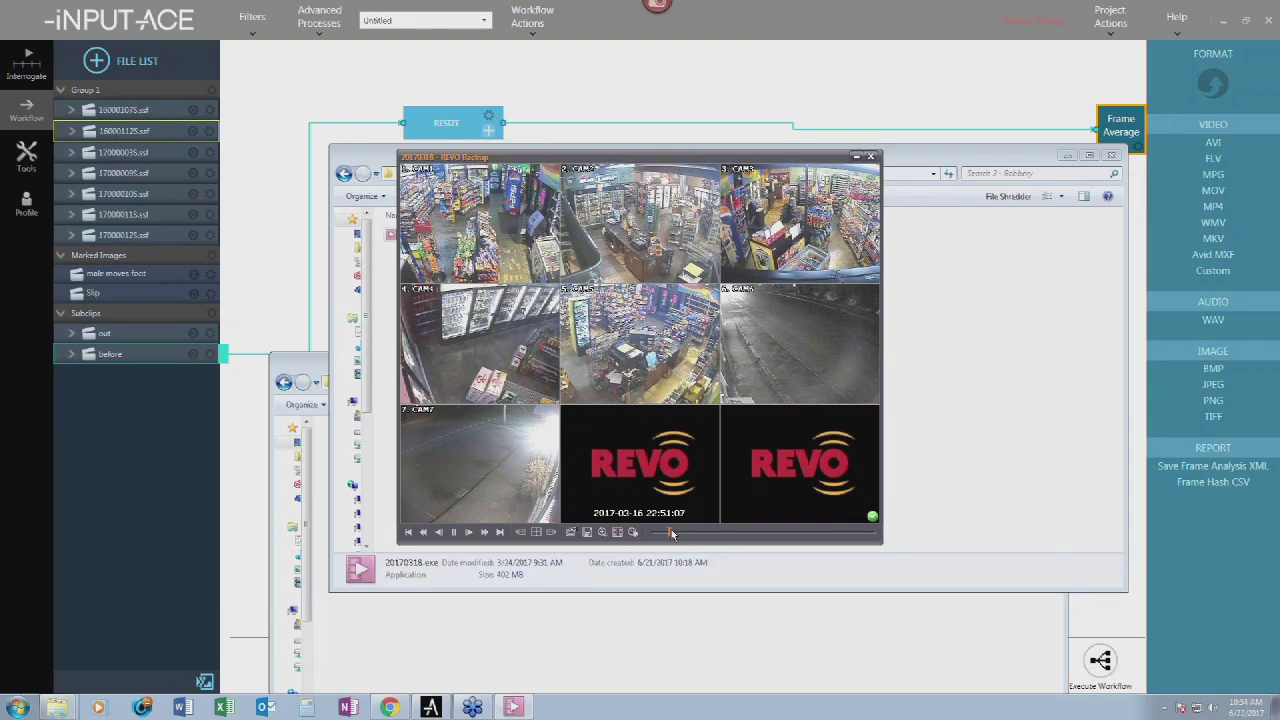
drag(675, 533, 768, 533)
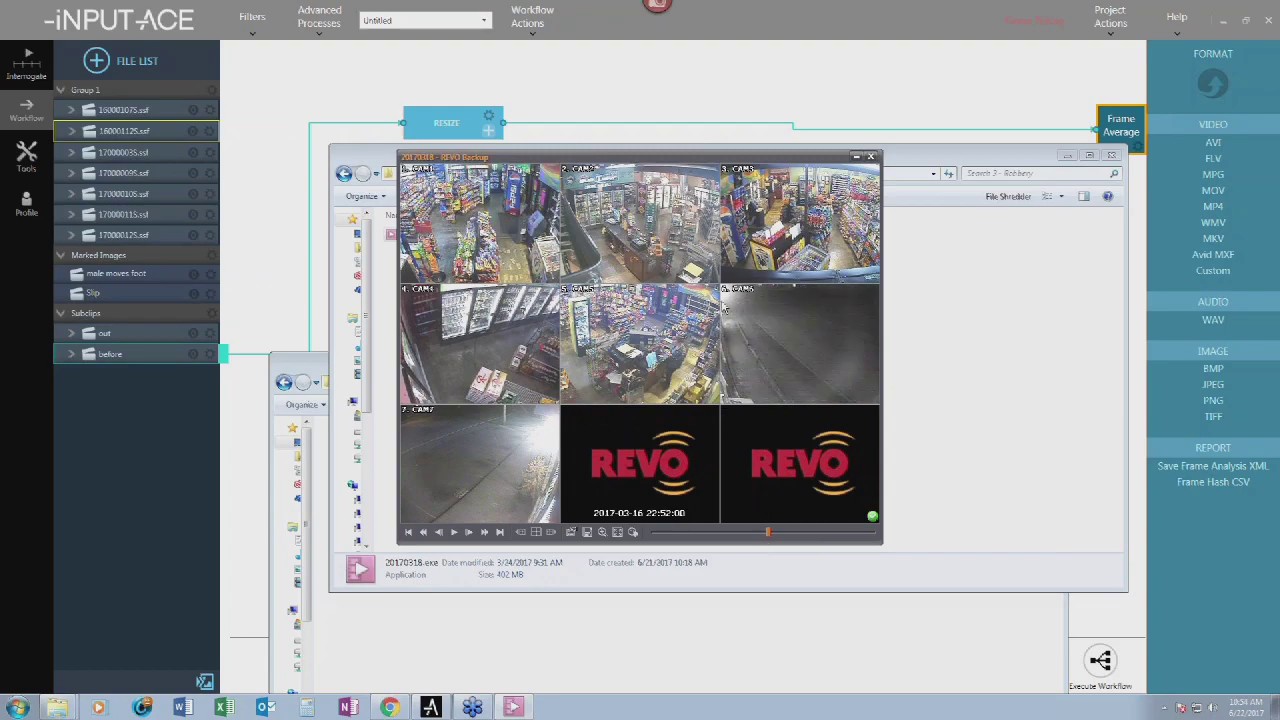
click(454, 532)
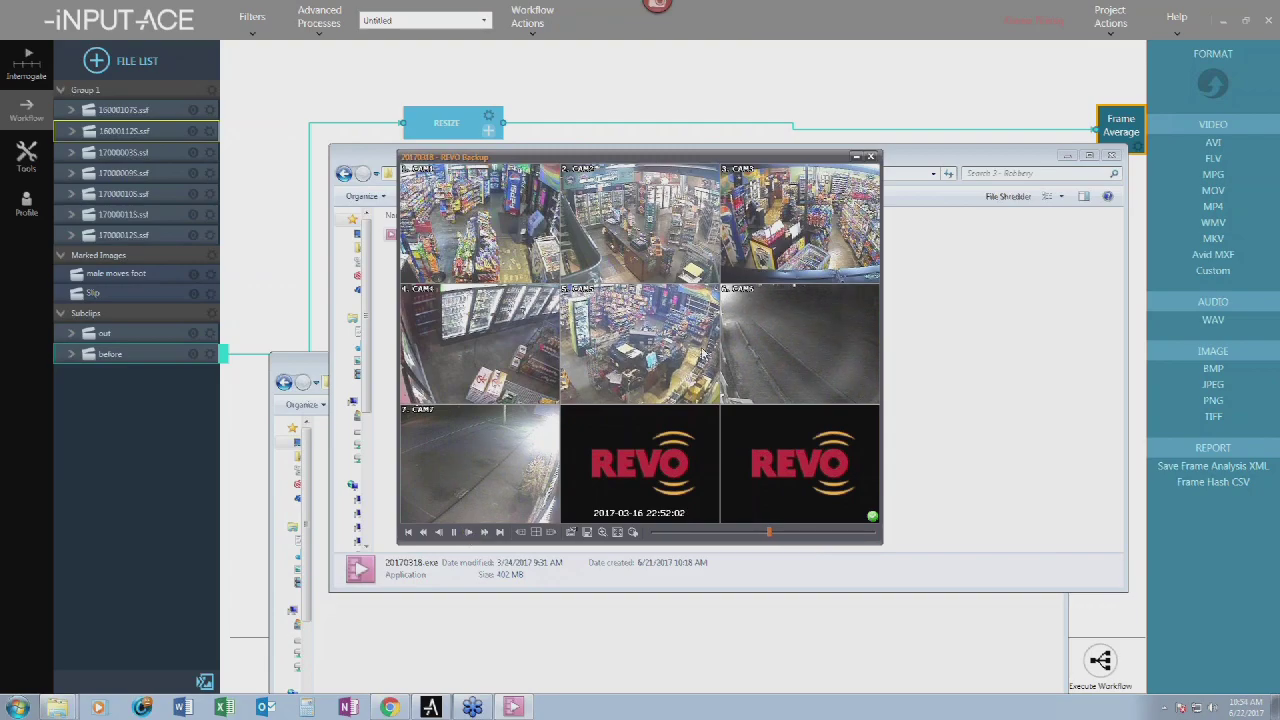
drag(782, 533, 732, 536)
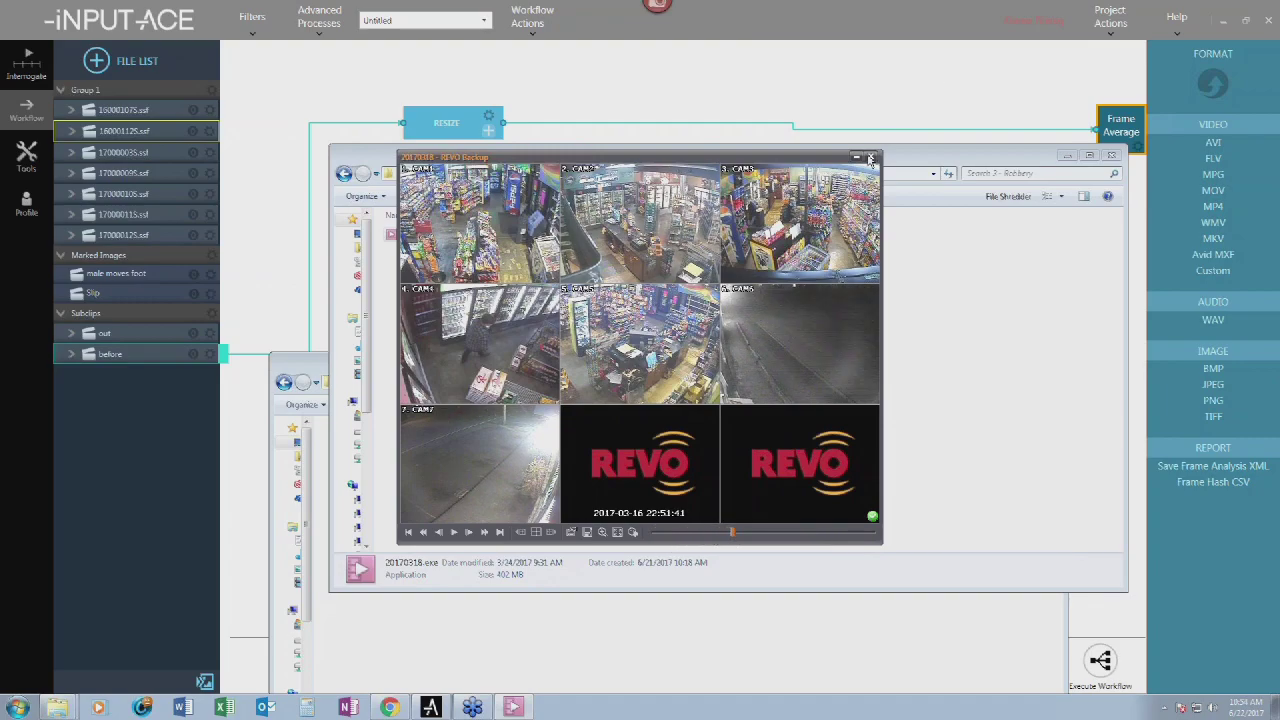
click(869, 158)
- Load 20170318.exe into the iNPUT-ACE file list, open it for interrogation and expand its video streams
drag(434, 239, 99, 425)
click(185, 397)
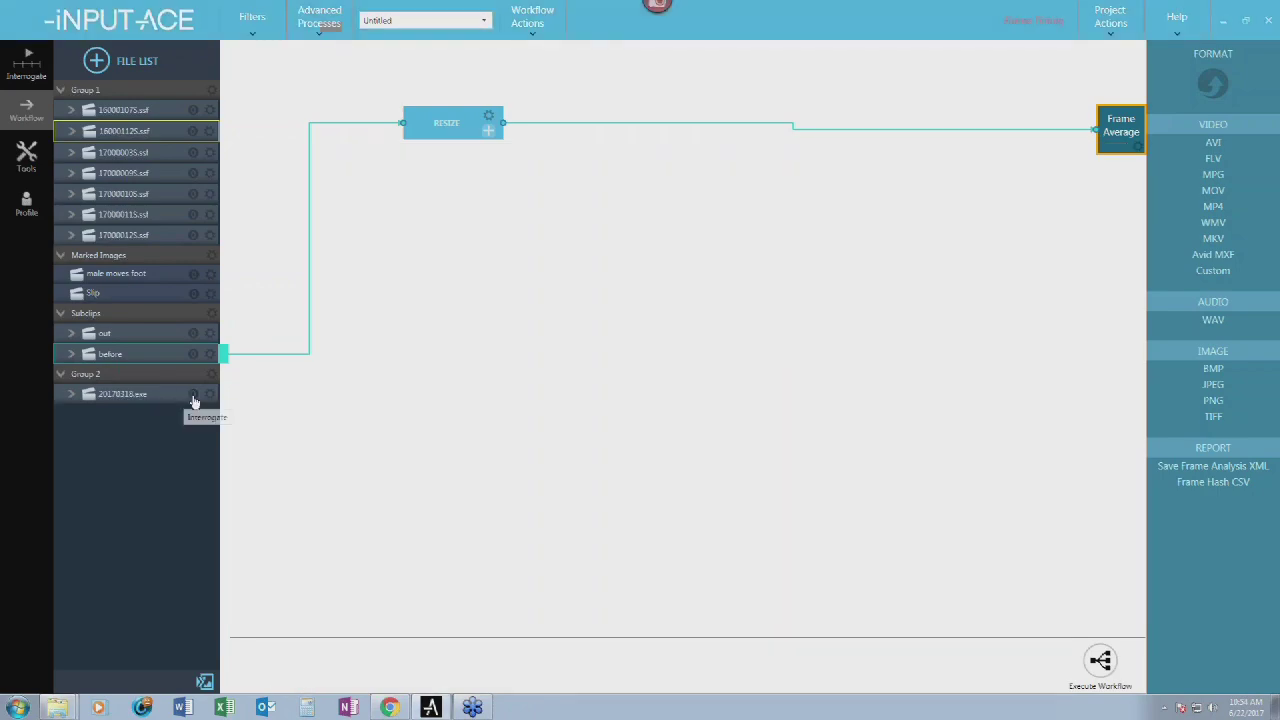
click(75, 397)
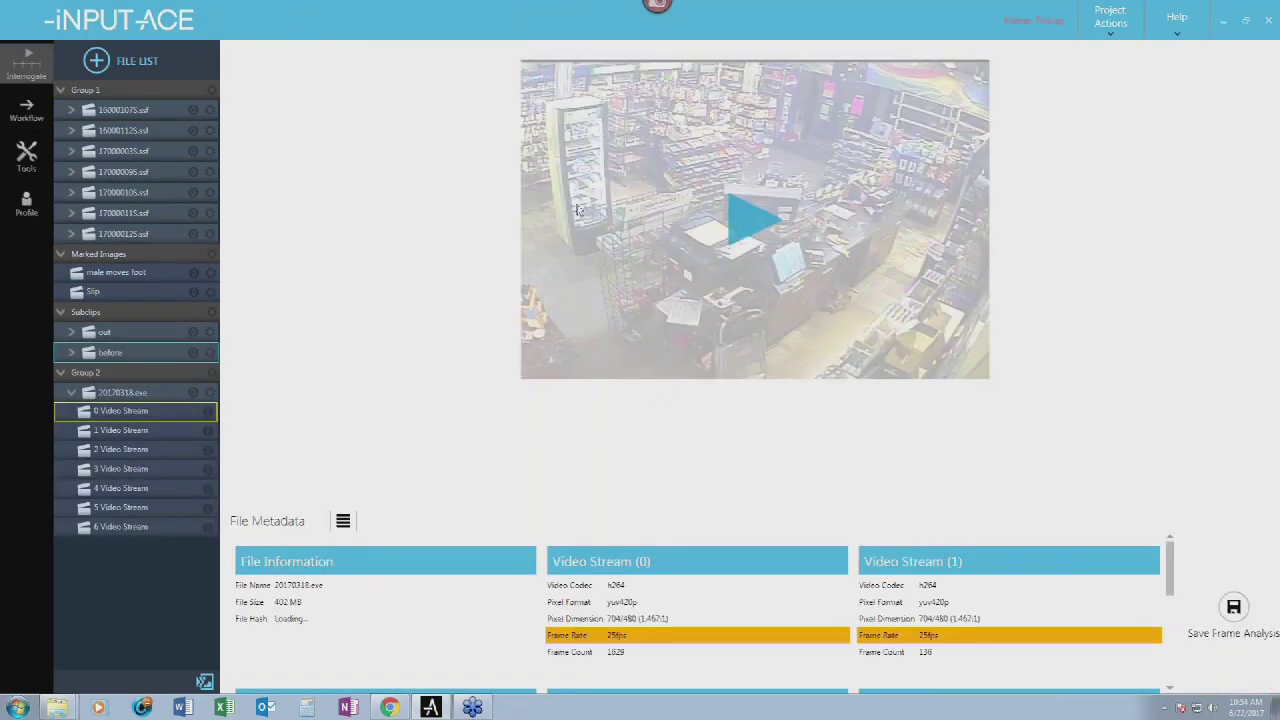
- Create a subclip named "events" in the Subclips group from 0 Video Stream, spanning 22:52:21 to 22:52:42
click(637, 277)
drag(599, 454, 689, 460)
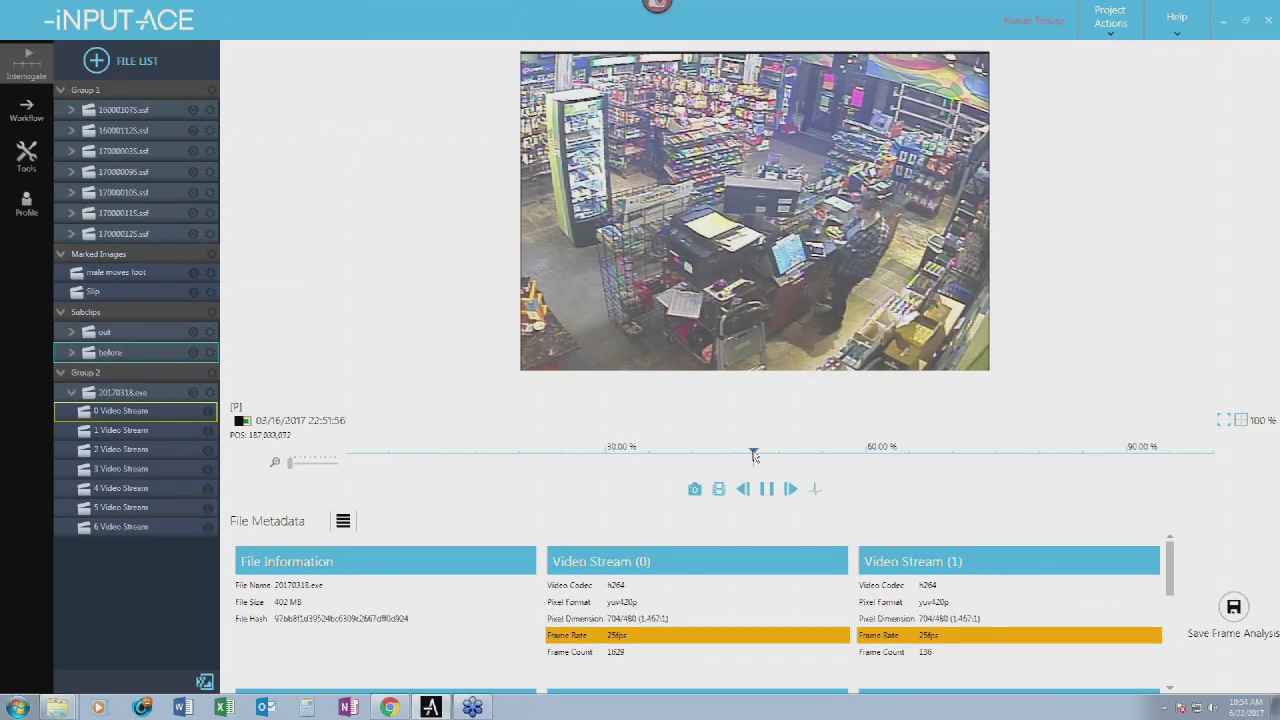
drag(555, 463, 912, 455)
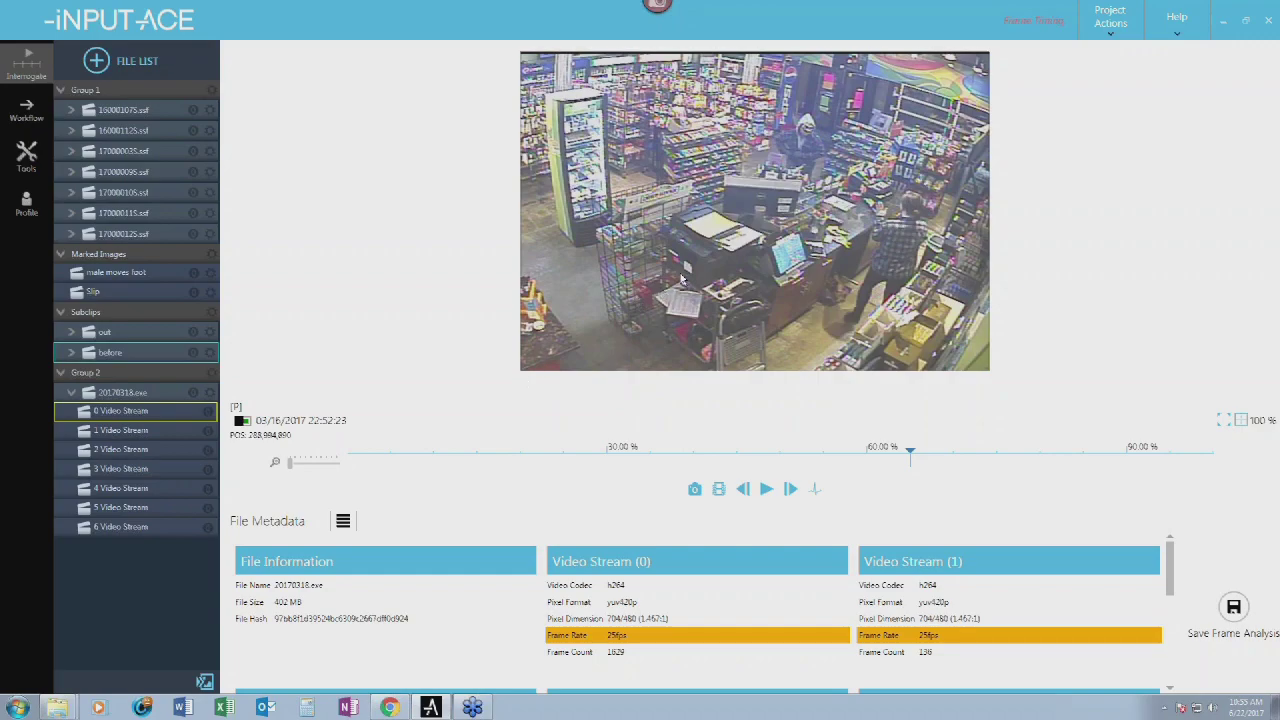
drag(911, 463, 888, 452)
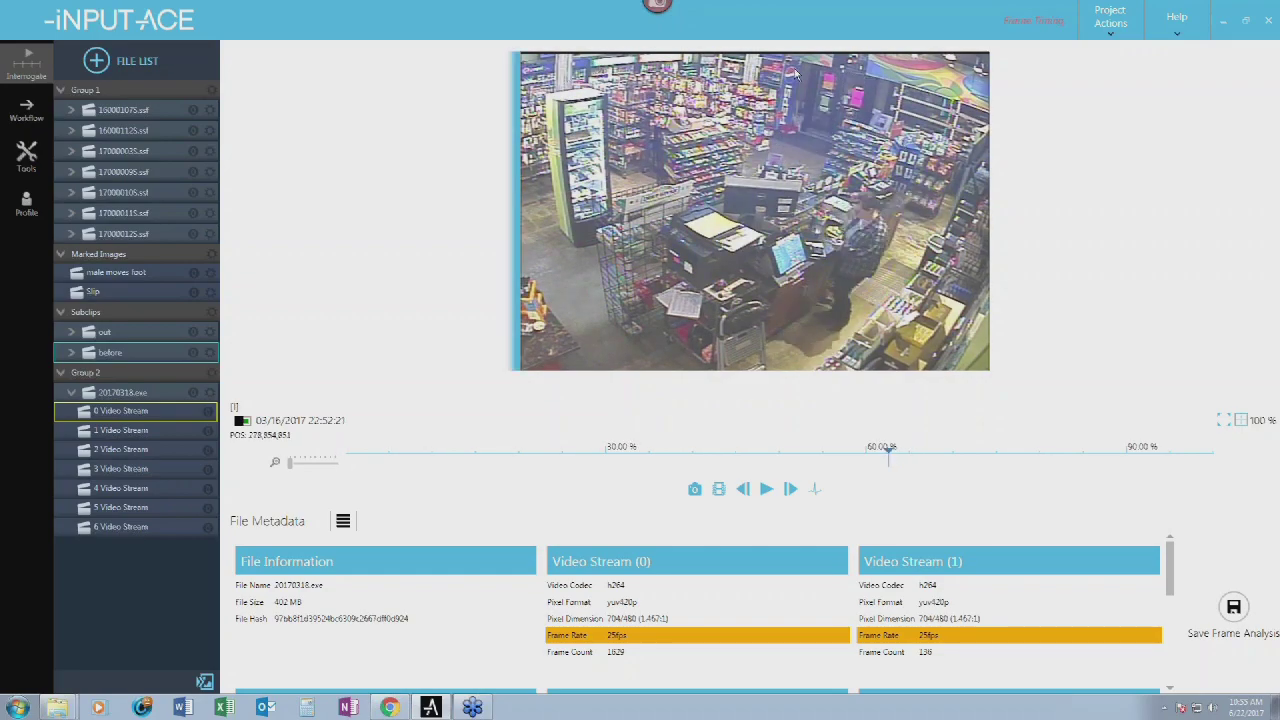
key(space)
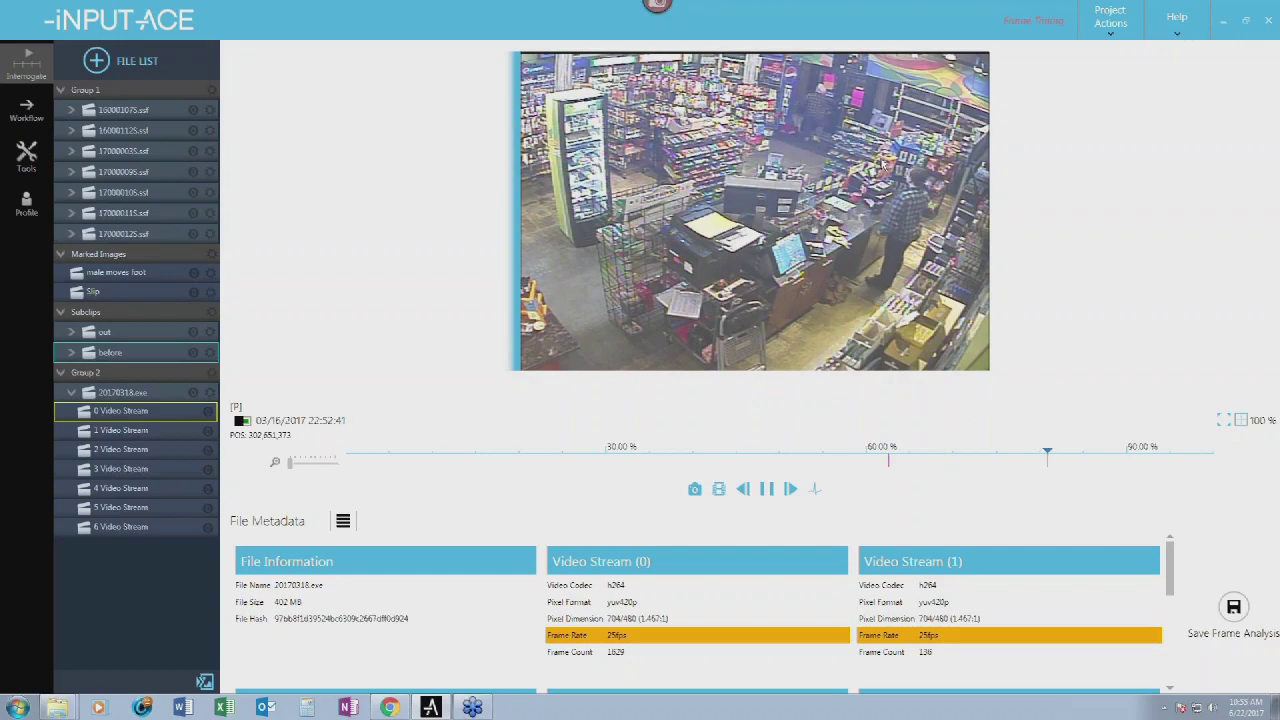
key(o)
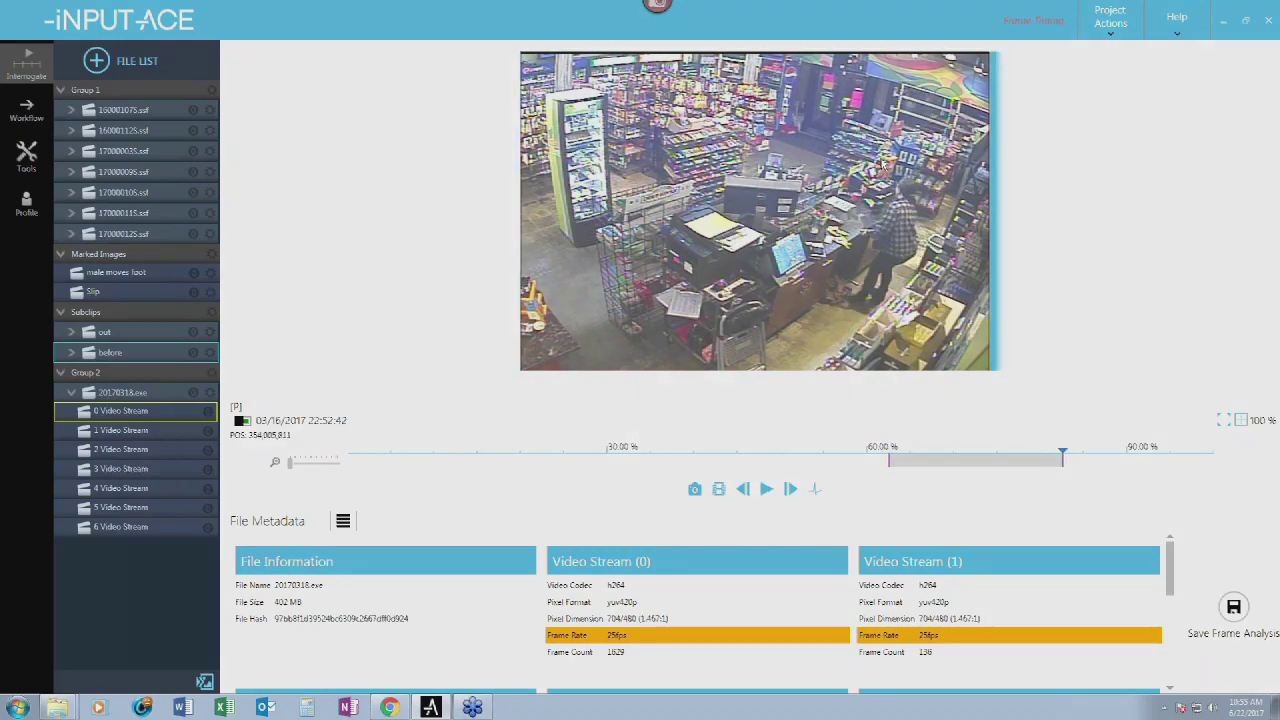
text(events)
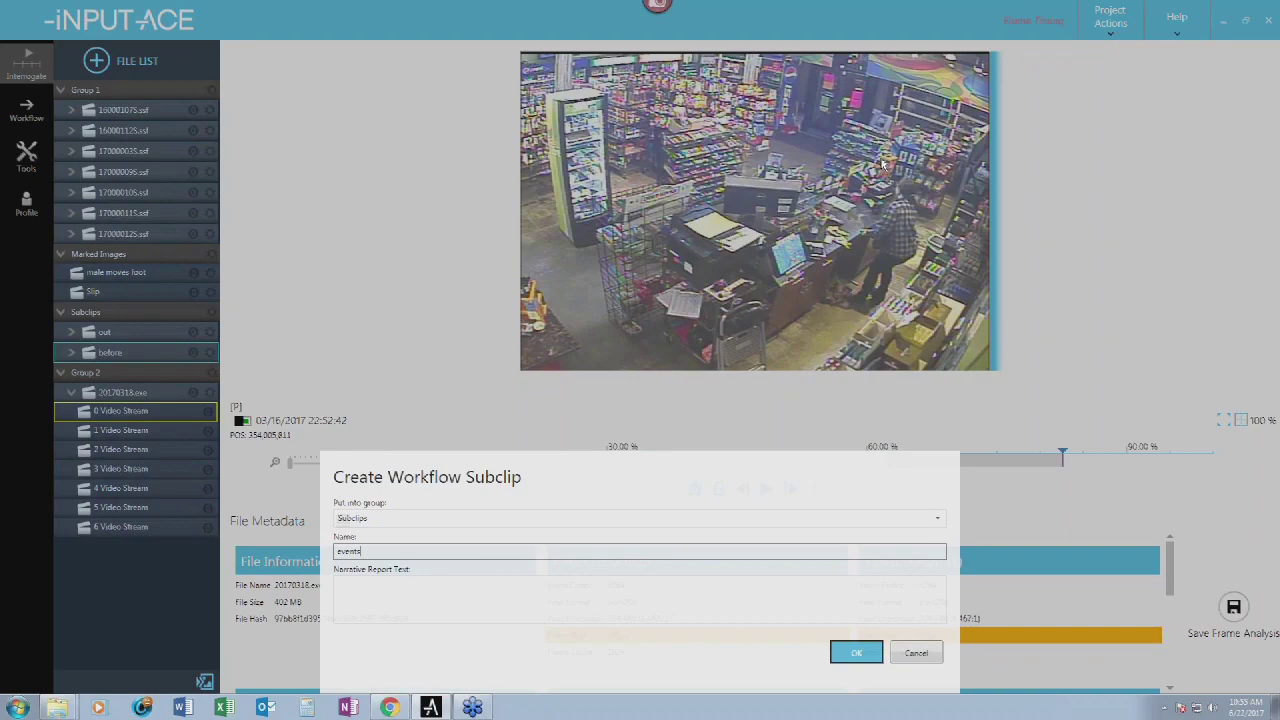
key(Return)
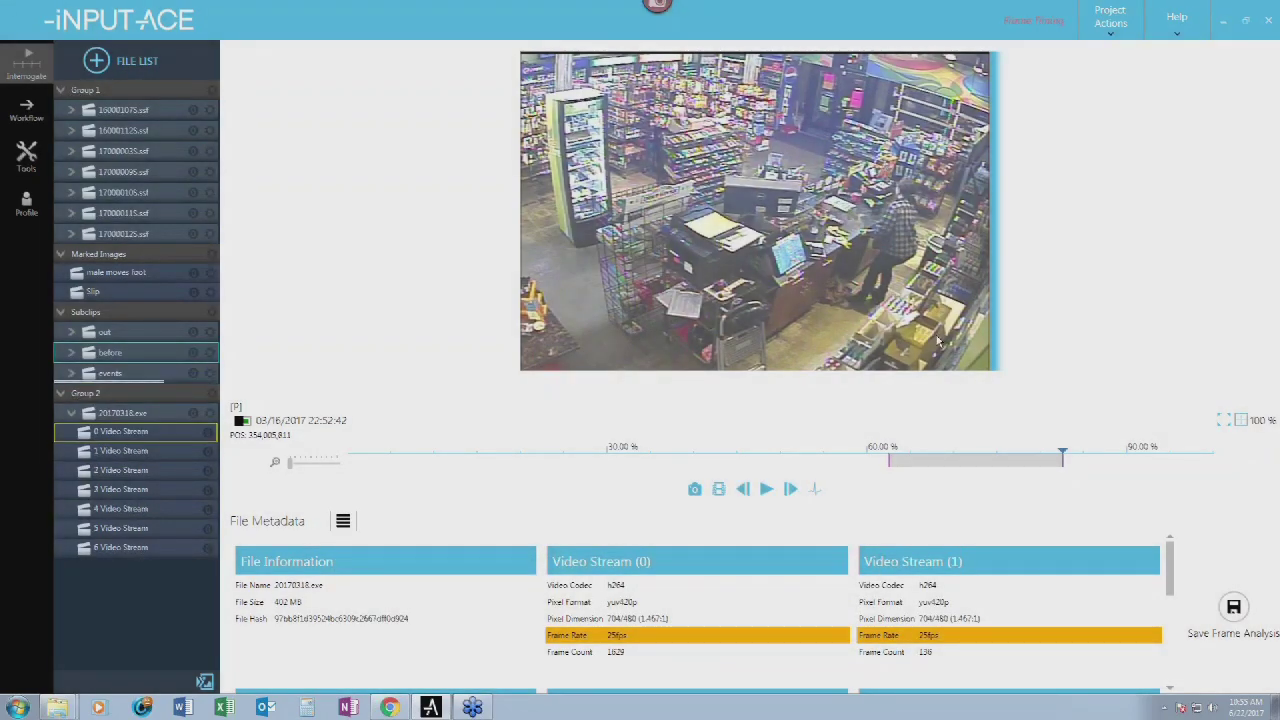
- Mark the frame at 22:52:27 in the Marked Images group with the name "suspect at register"
click(924, 470)
click(937, 469)
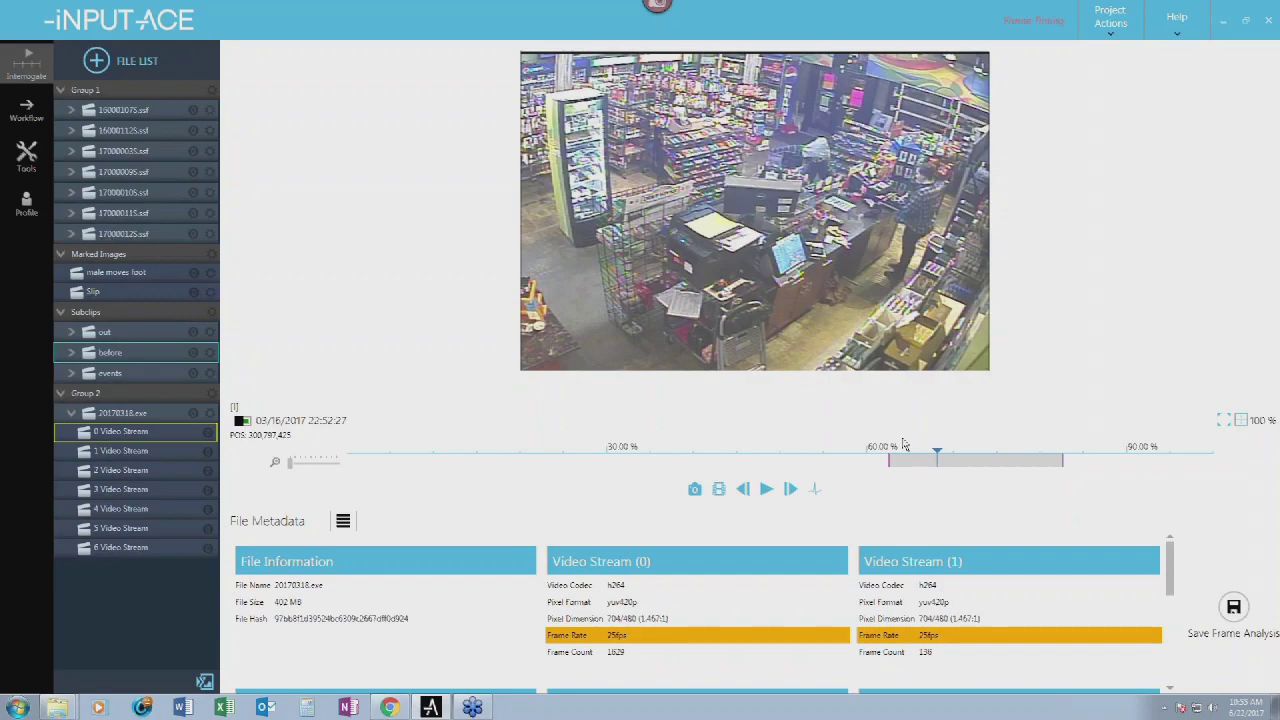
click(770, 180)
text(suspect at)
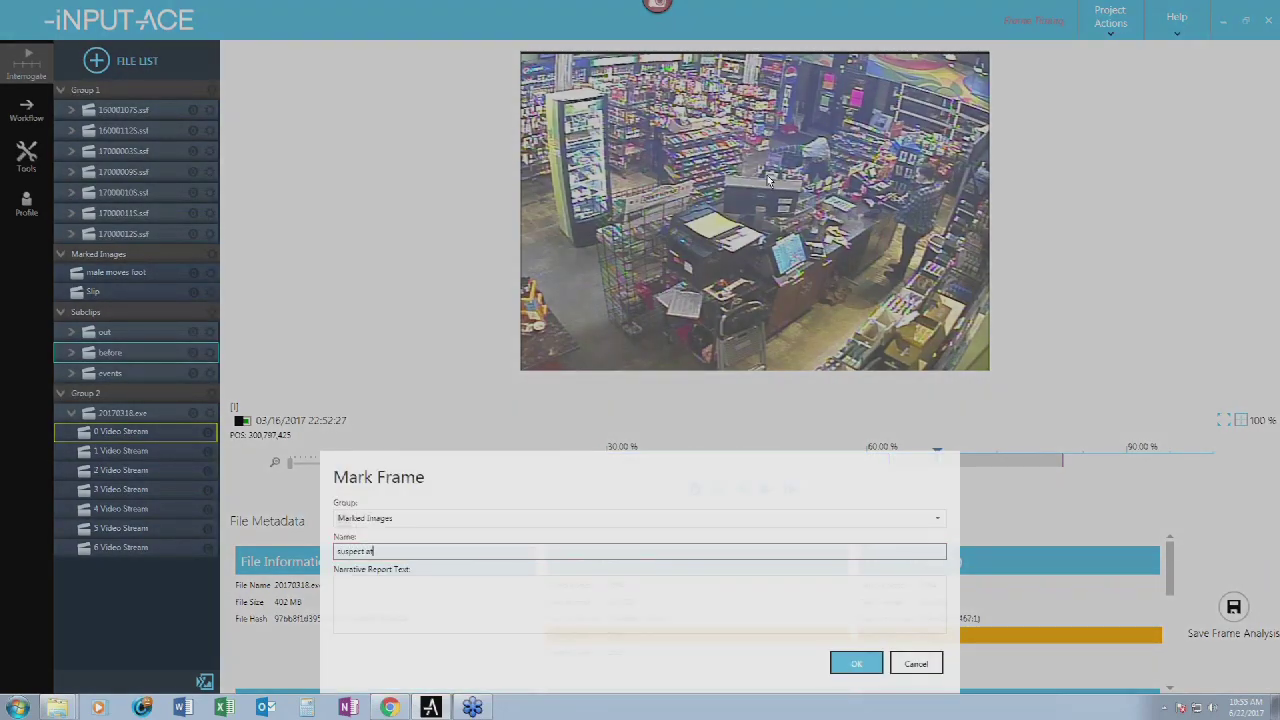
text( register)
key(Return)
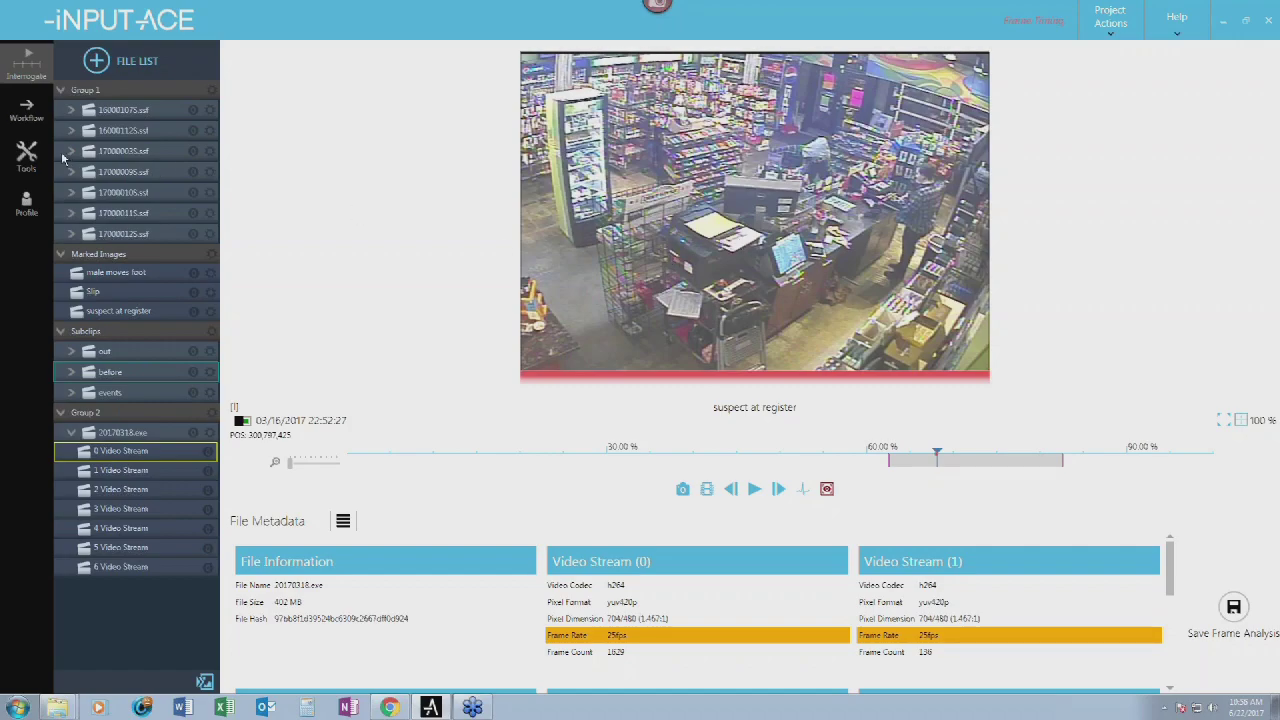
- Open the Narrative Report tool and fill in the title page's case number and the report title "FOR IMMEDIATE RELEASE"
click(30, 156)
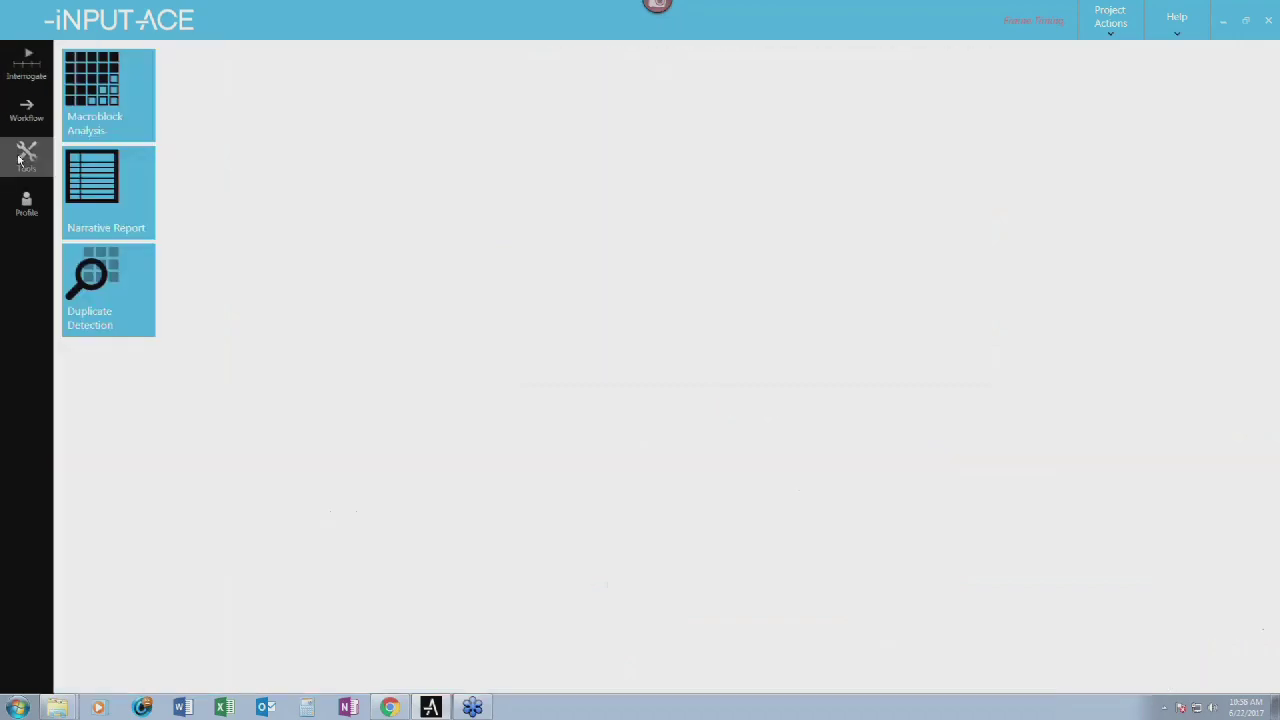
click(92, 190)
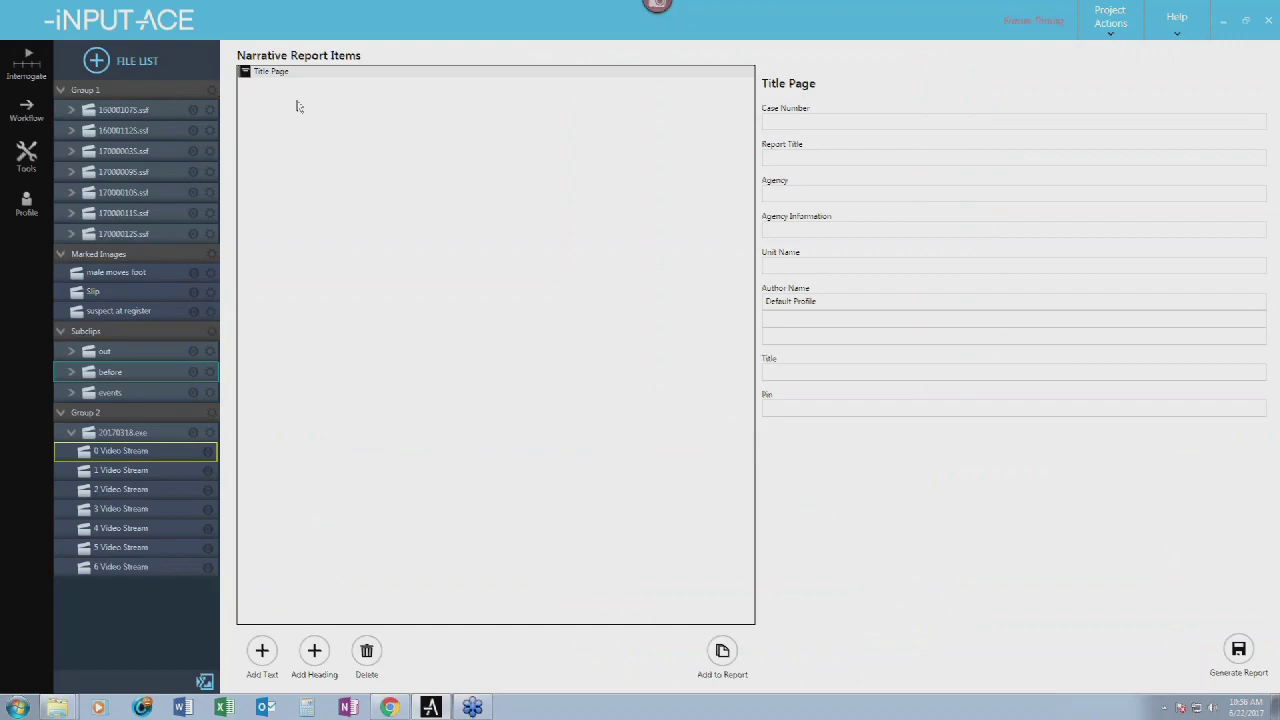
click(789, 120)
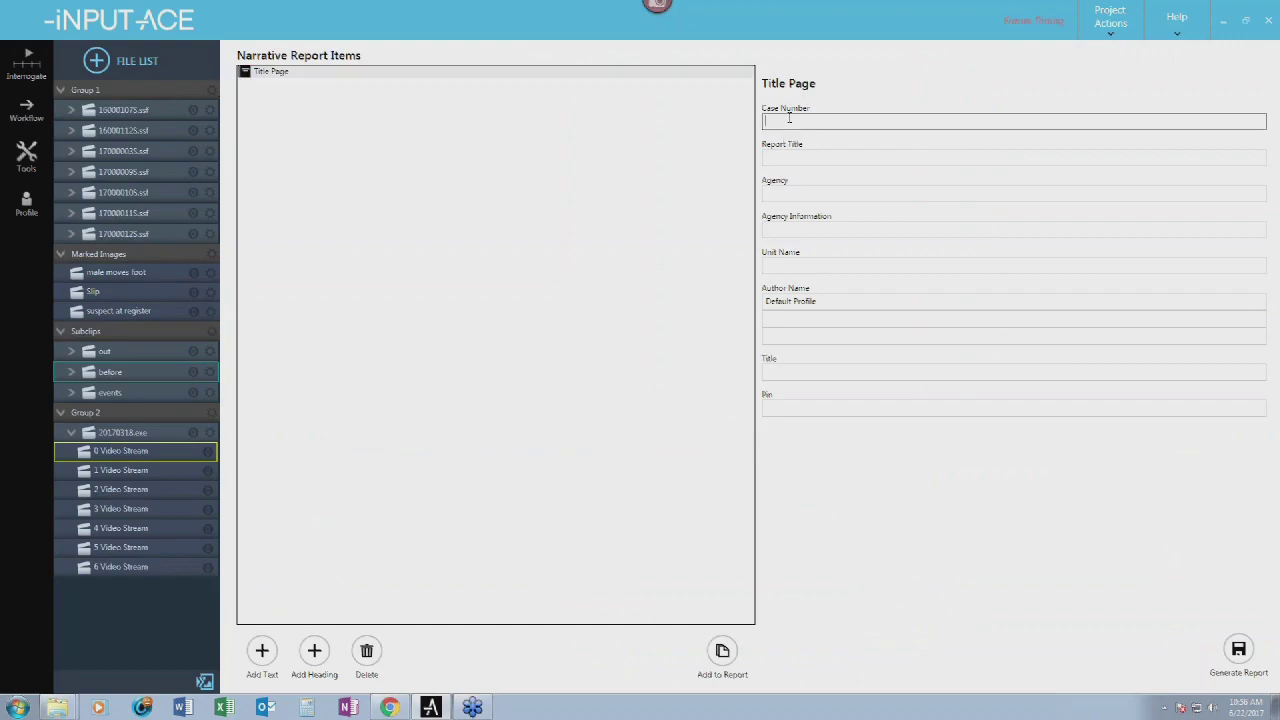
text(Case no 1234)
key(Tab)
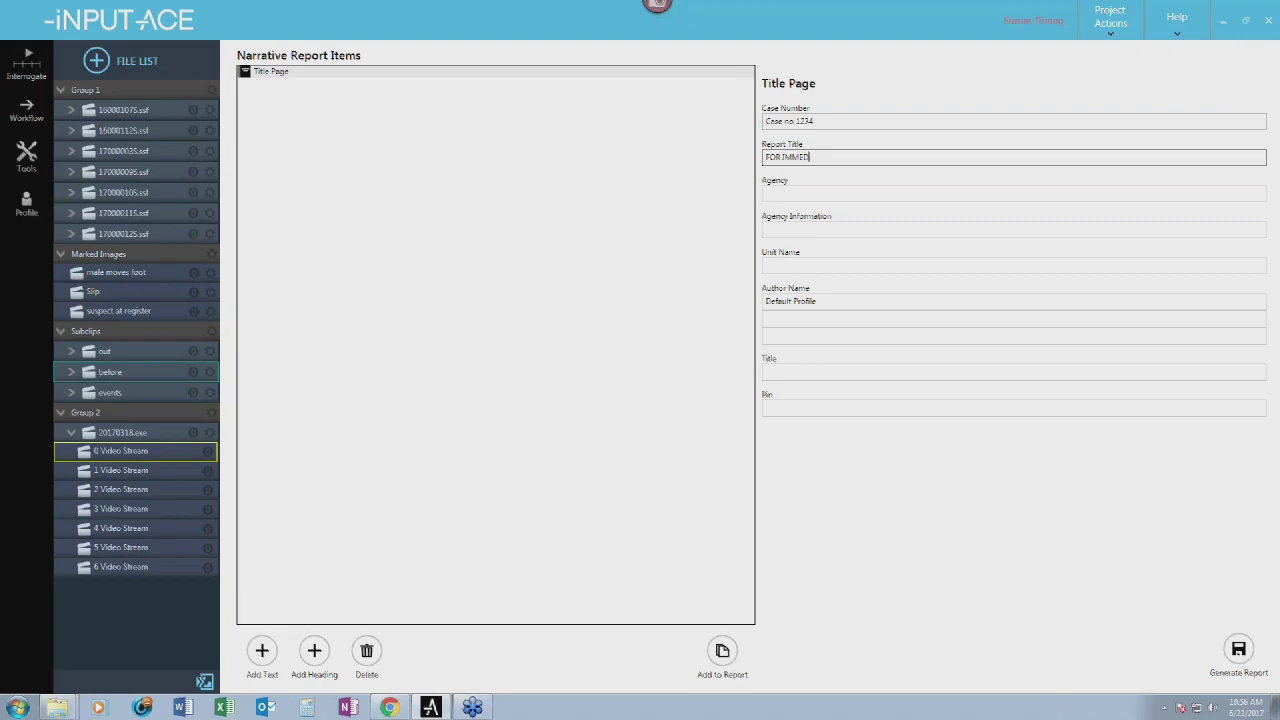
text(SE)
key(Tab)
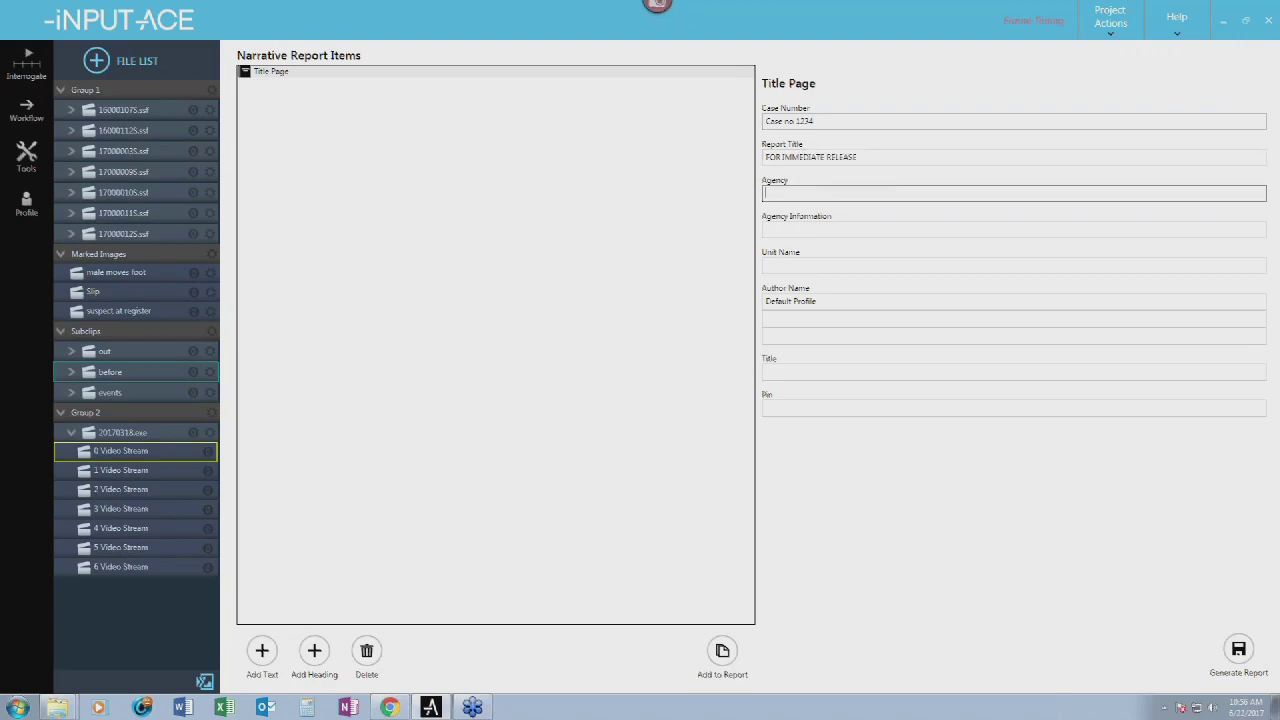
- Replace the default author name on the report's title page with the author's full name
key(Tab)
key(Tab)
key(Tab)
key(ctrl+a)
text(And)
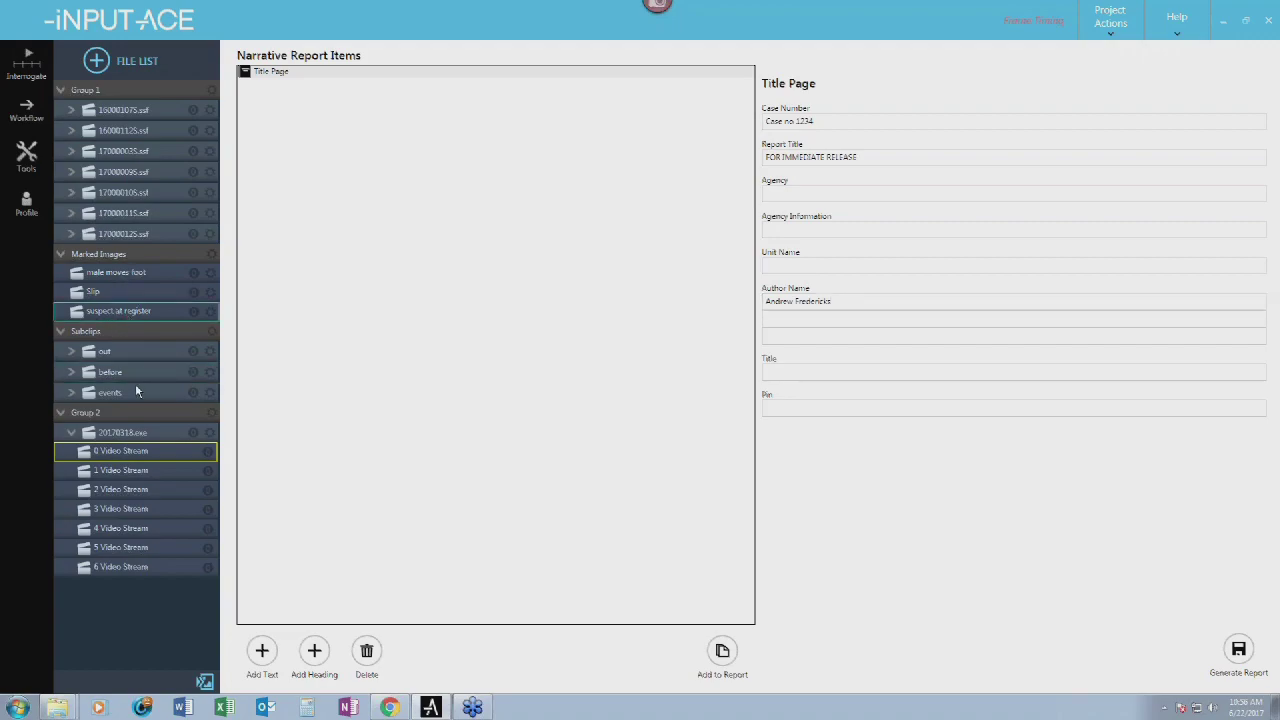
- Add the "suspect at register" image and the "events" subclip to the narrative report and preview both items
click(722, 651)
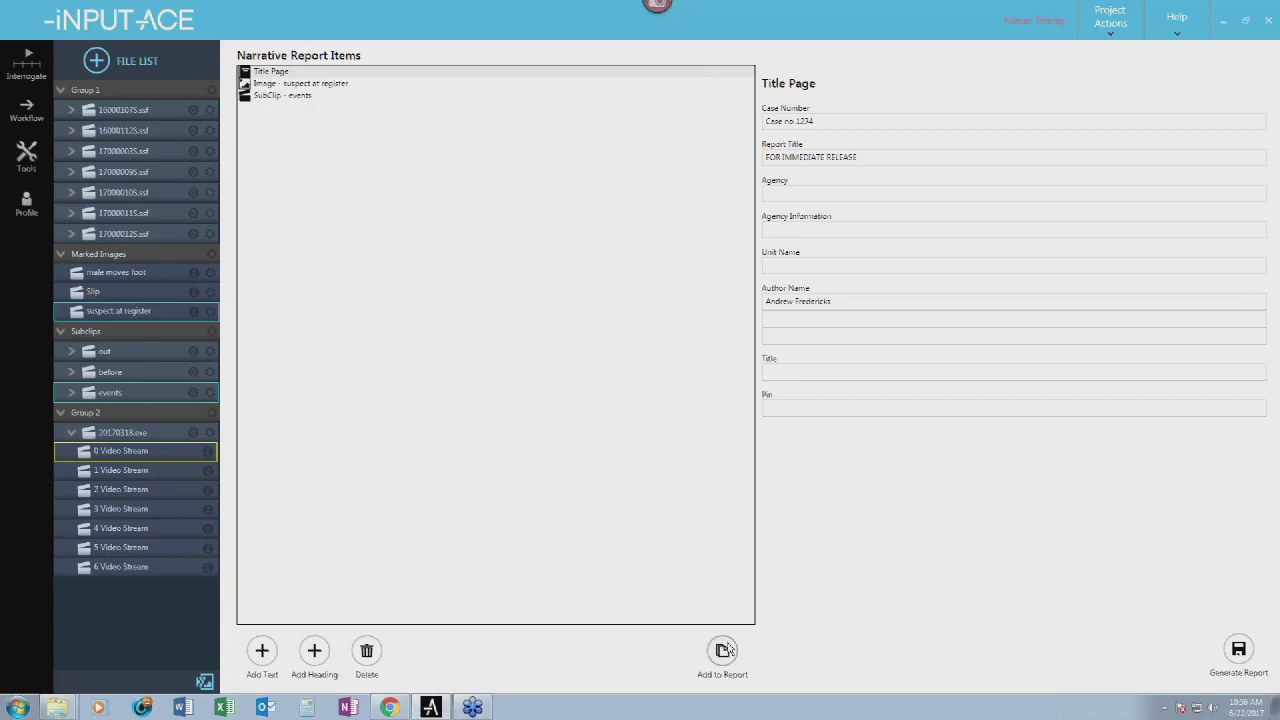
click(296, 85)
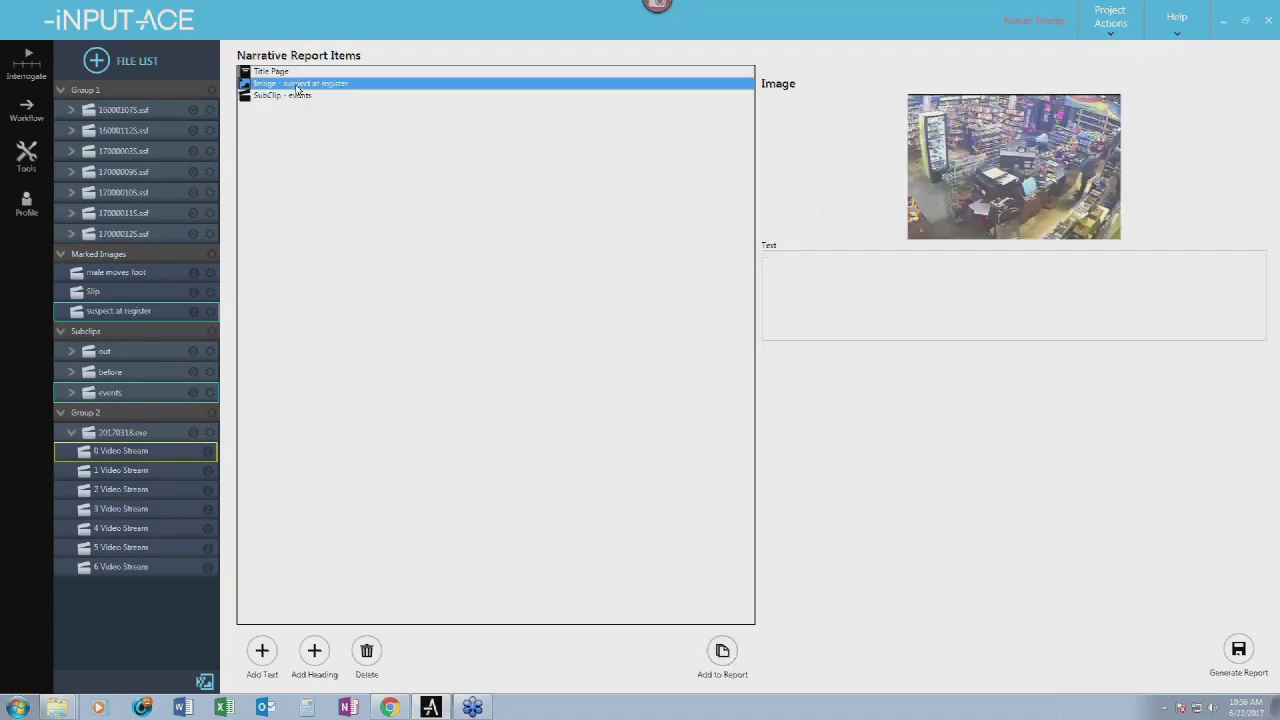
click(298, 96)
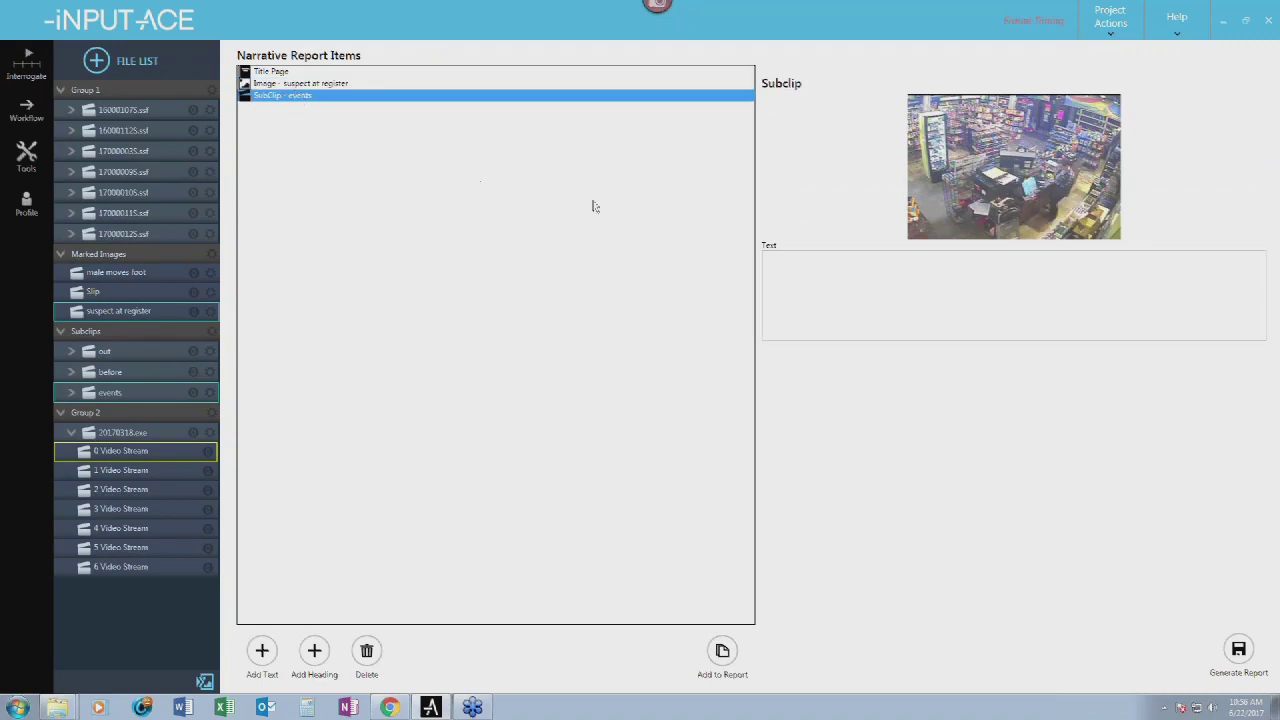
- Caption the report image "image of suspect at register" and the subclip "a clip of all events from main camera"
click(329, 86)
click(771, 288)
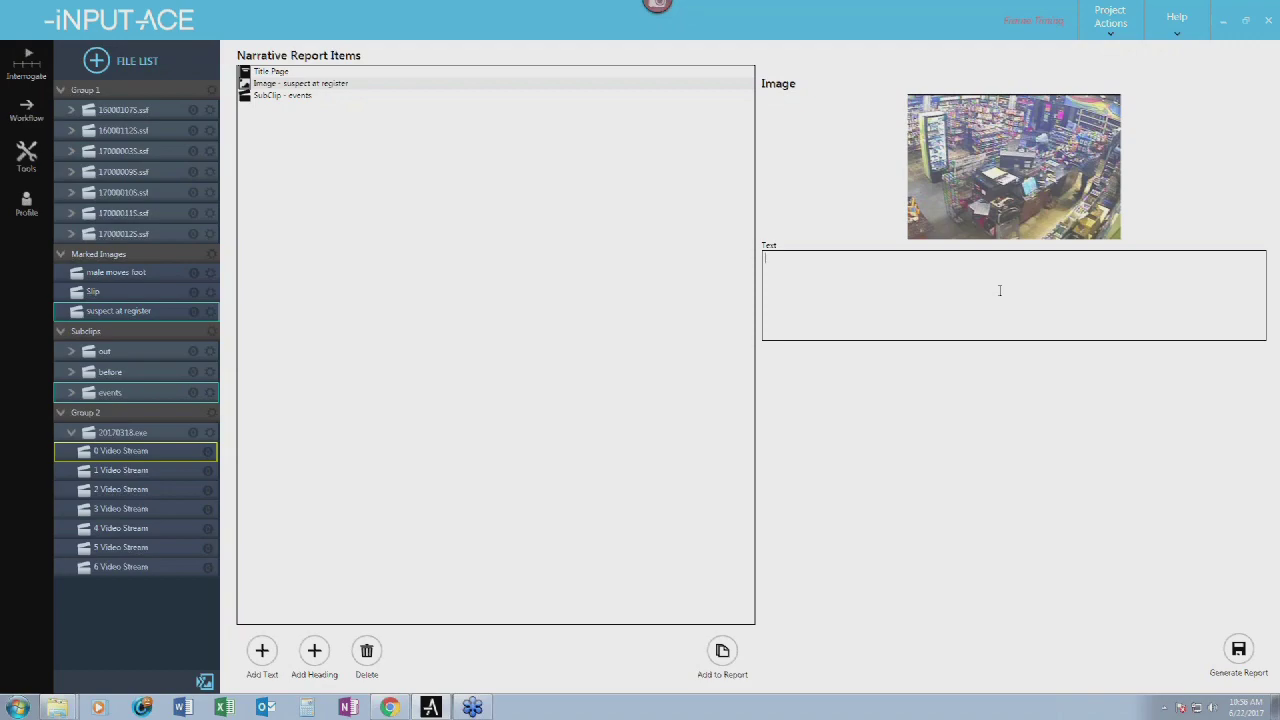
text(image of suspect at register)
click(283, 98)
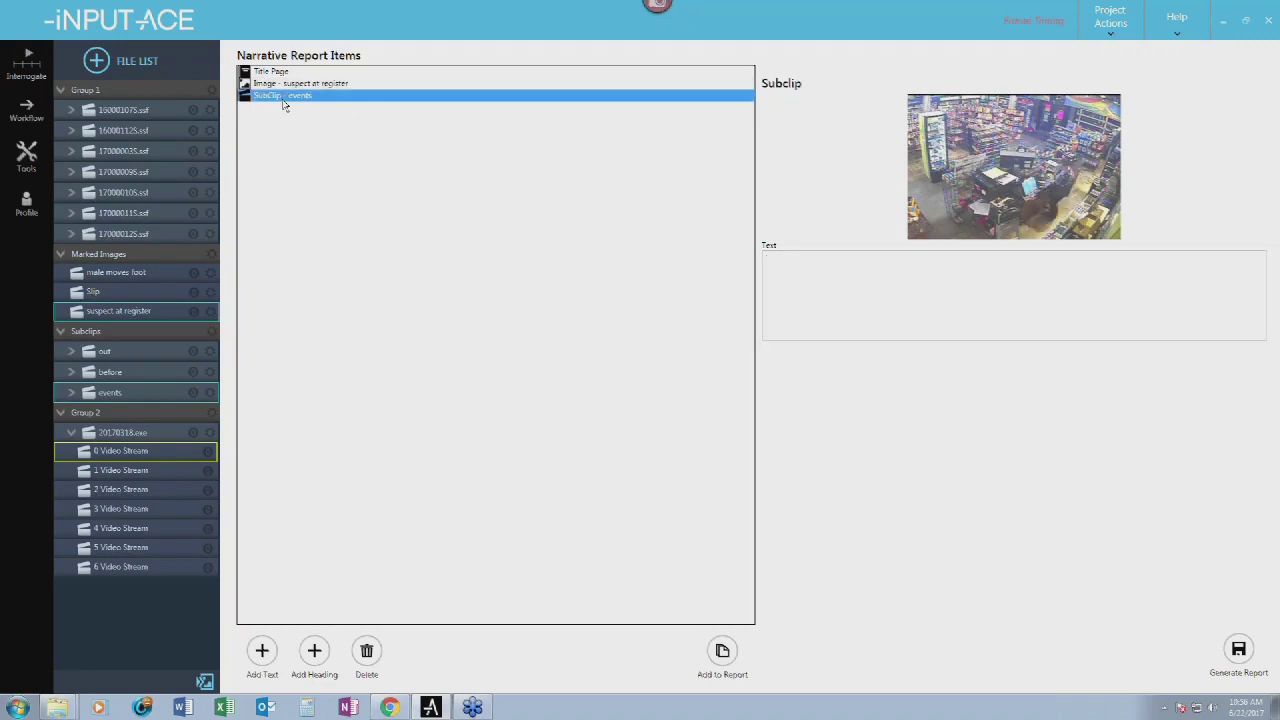
click(955, 311)
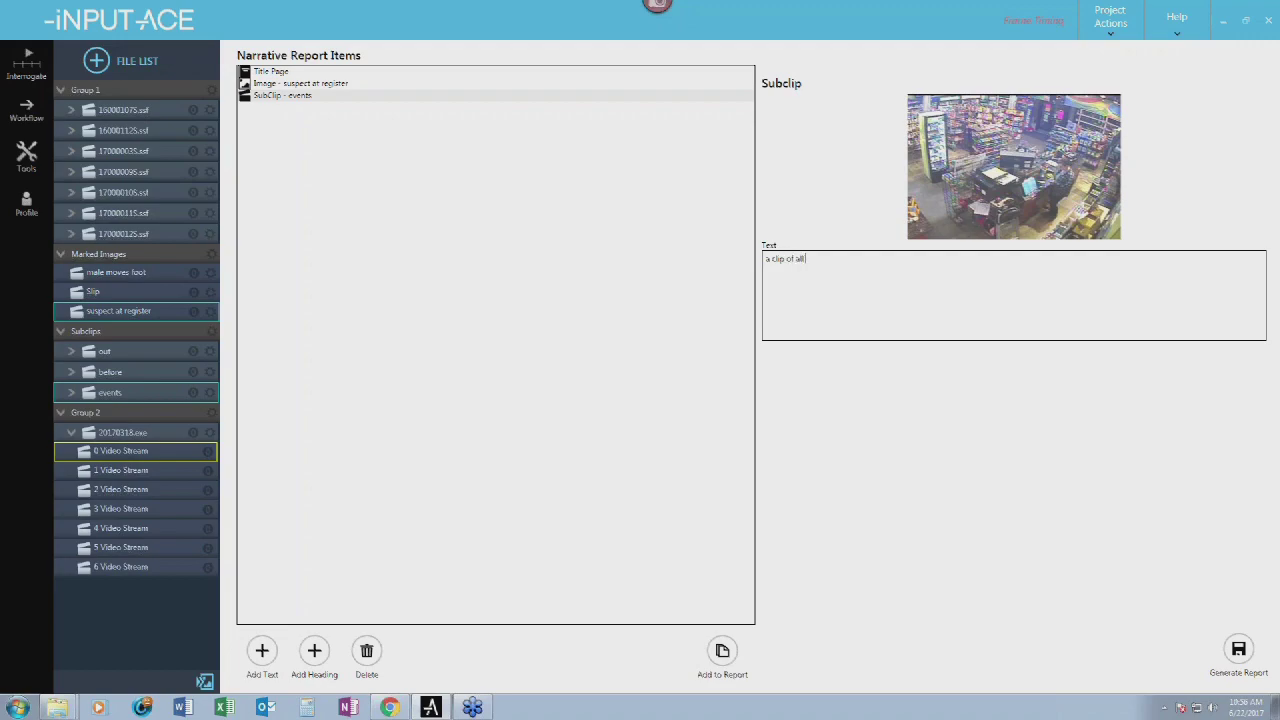
text(a clip of all events from main camera)
- Generate the narrative report and save it to the Desktop as a PDF named report
click(1238, 652)
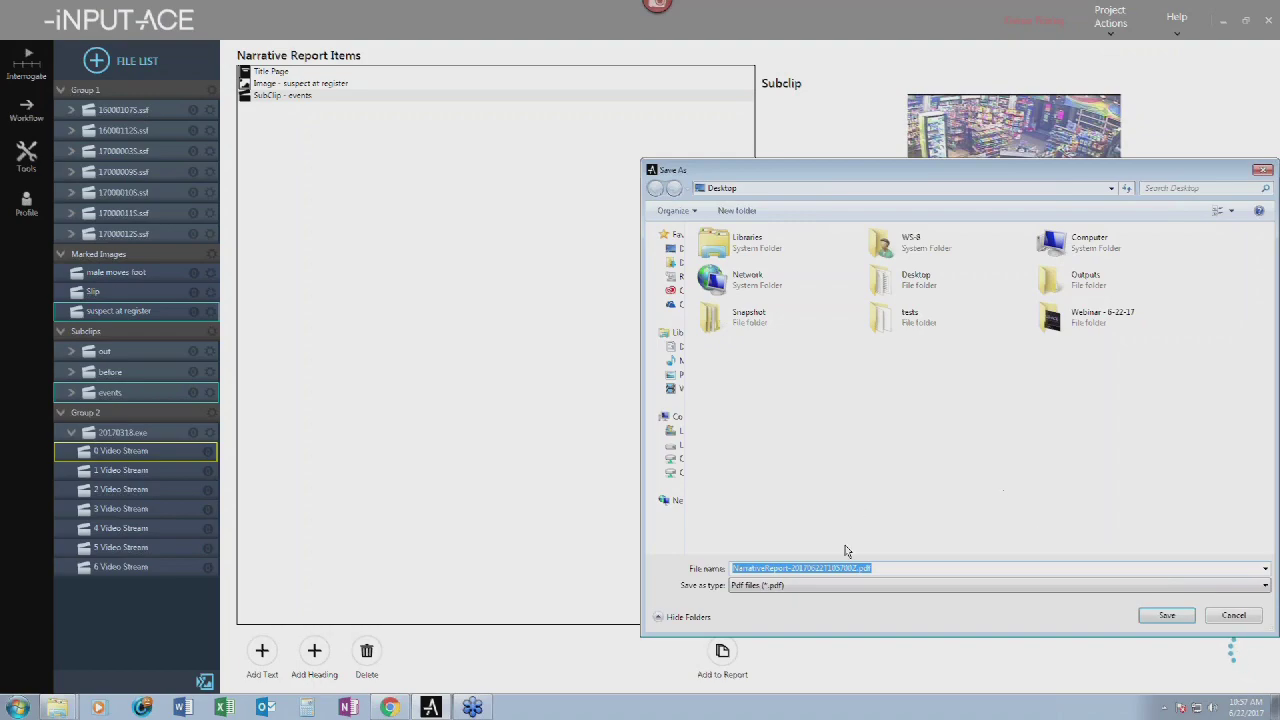
text(report)
key(Return)
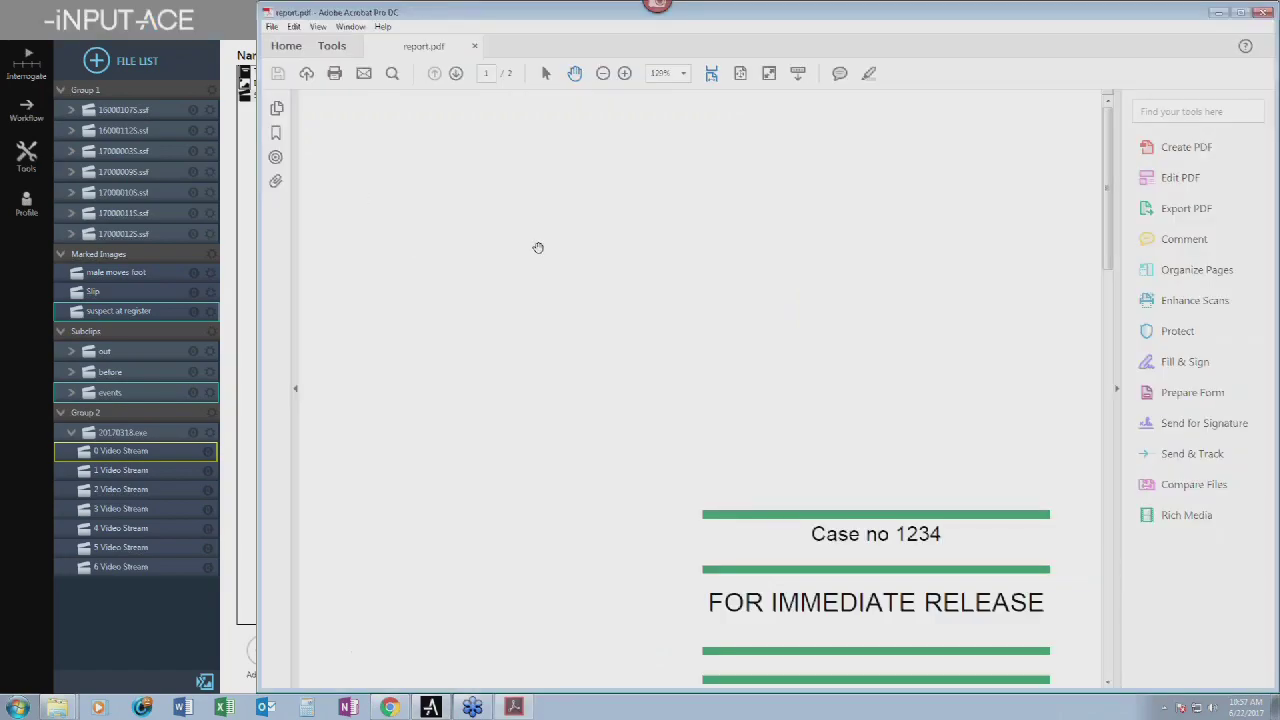
- Review the report PDF in full screen, view its linked suspect image at full size and play the embedded events clip
key(ctrl+l)
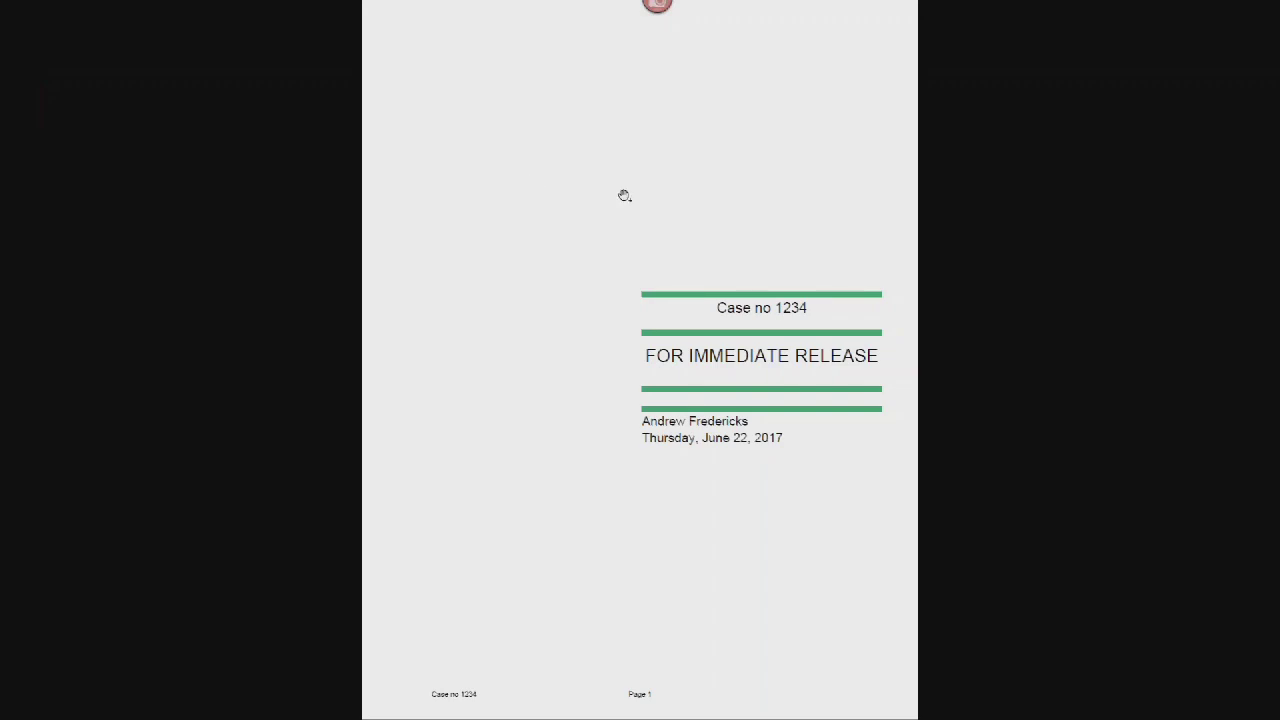
key(Right)
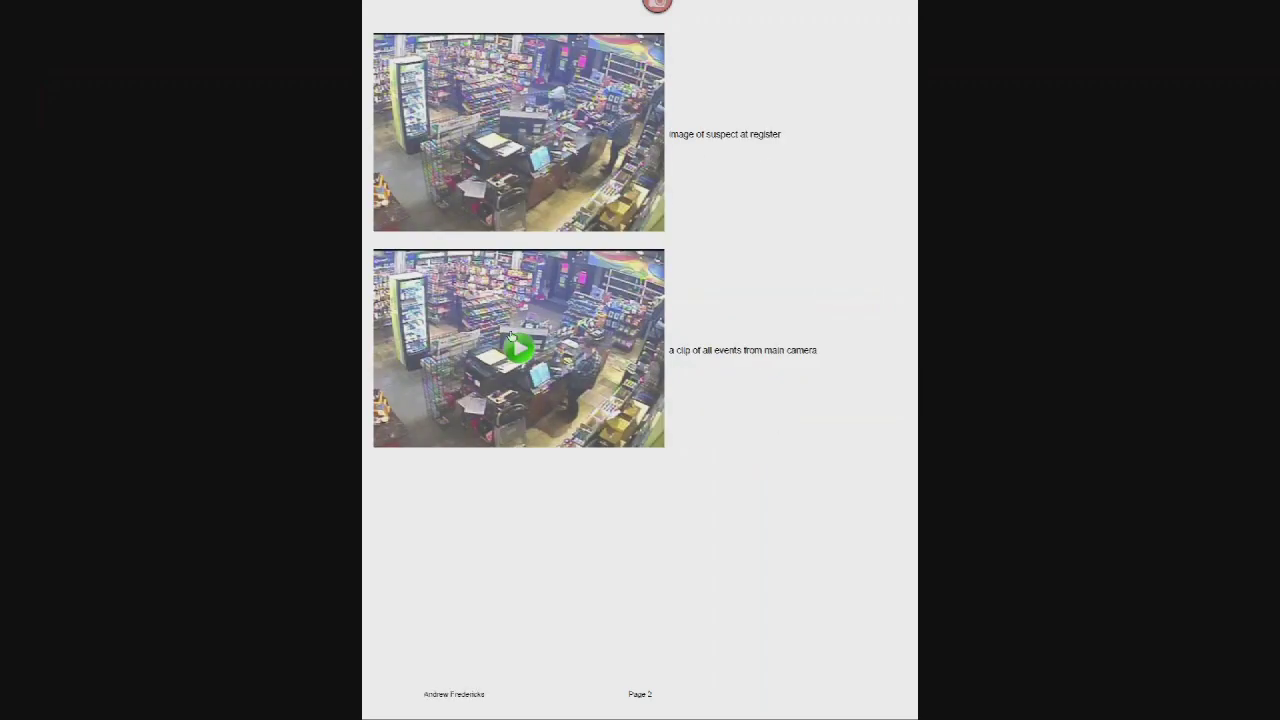
click(499, 131)
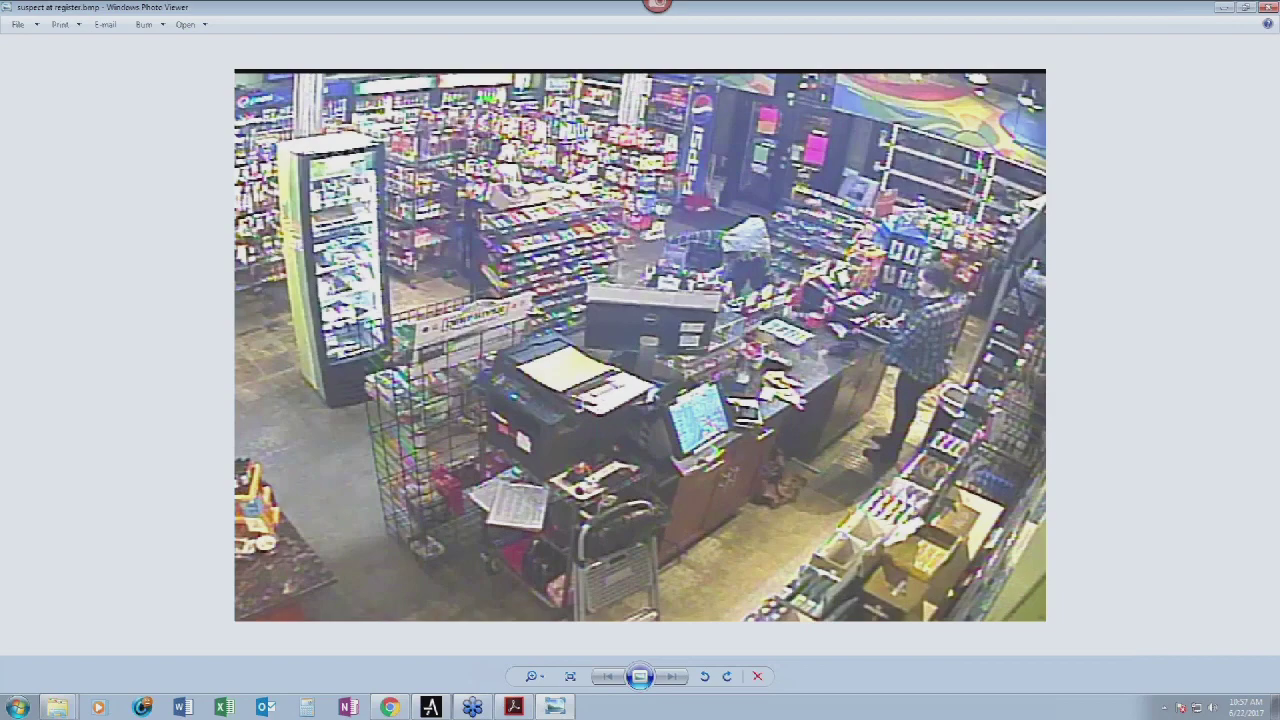
click(1264, 10)
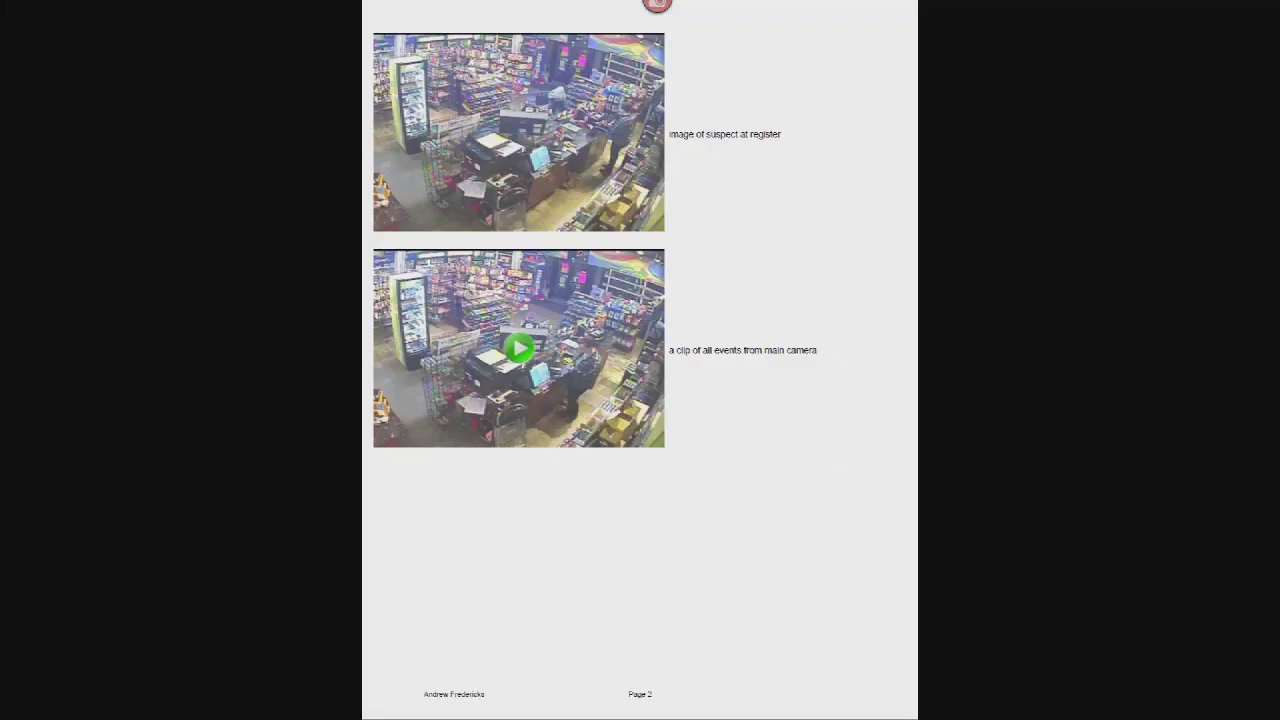
click(571, 340)
key(Escape)
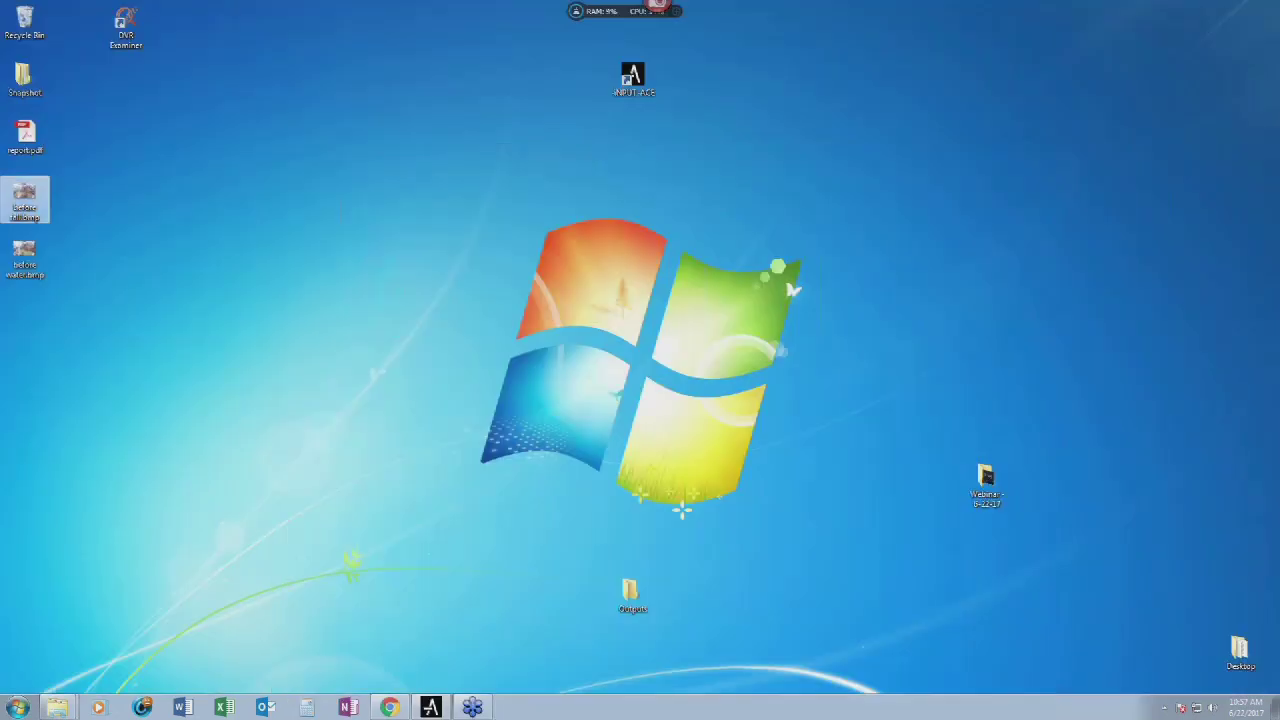
- Move report.pdf to an open area of the desktop and check its file size in its properties
drag(18, 118, 538, 247)
right_click(540, 247)
click(570, 593)
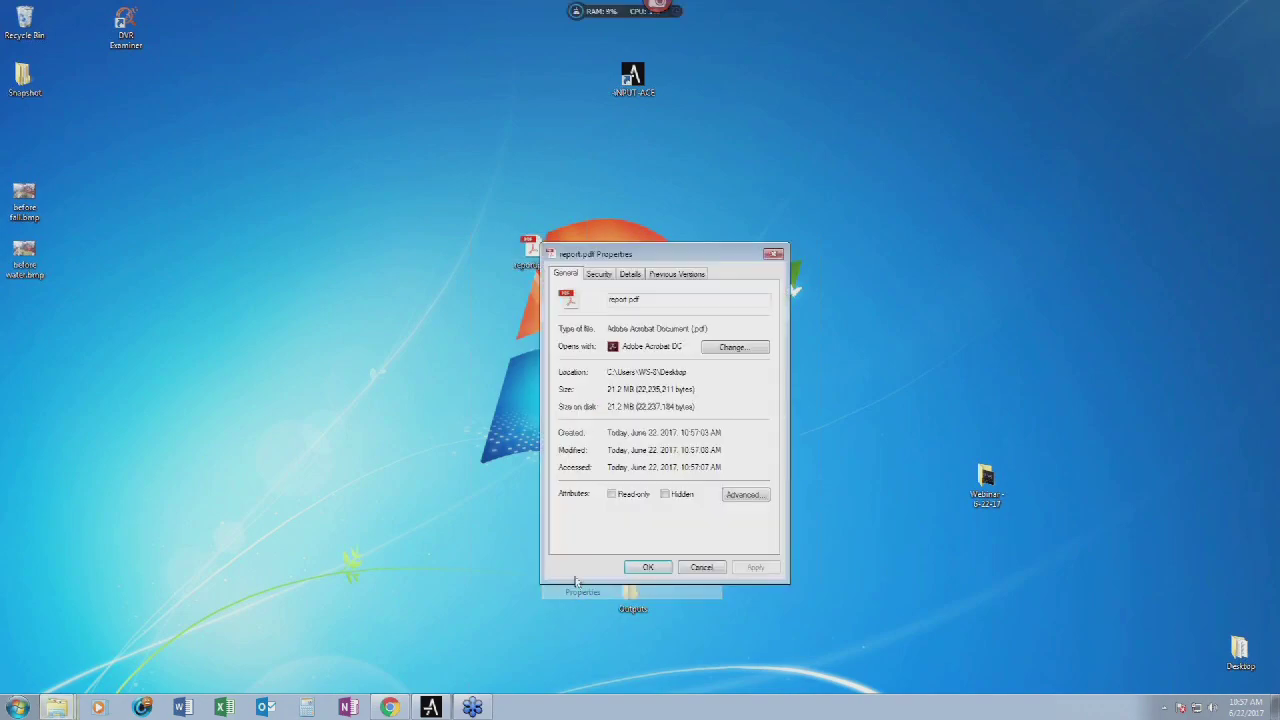
drag(608, 388, 632, 389)
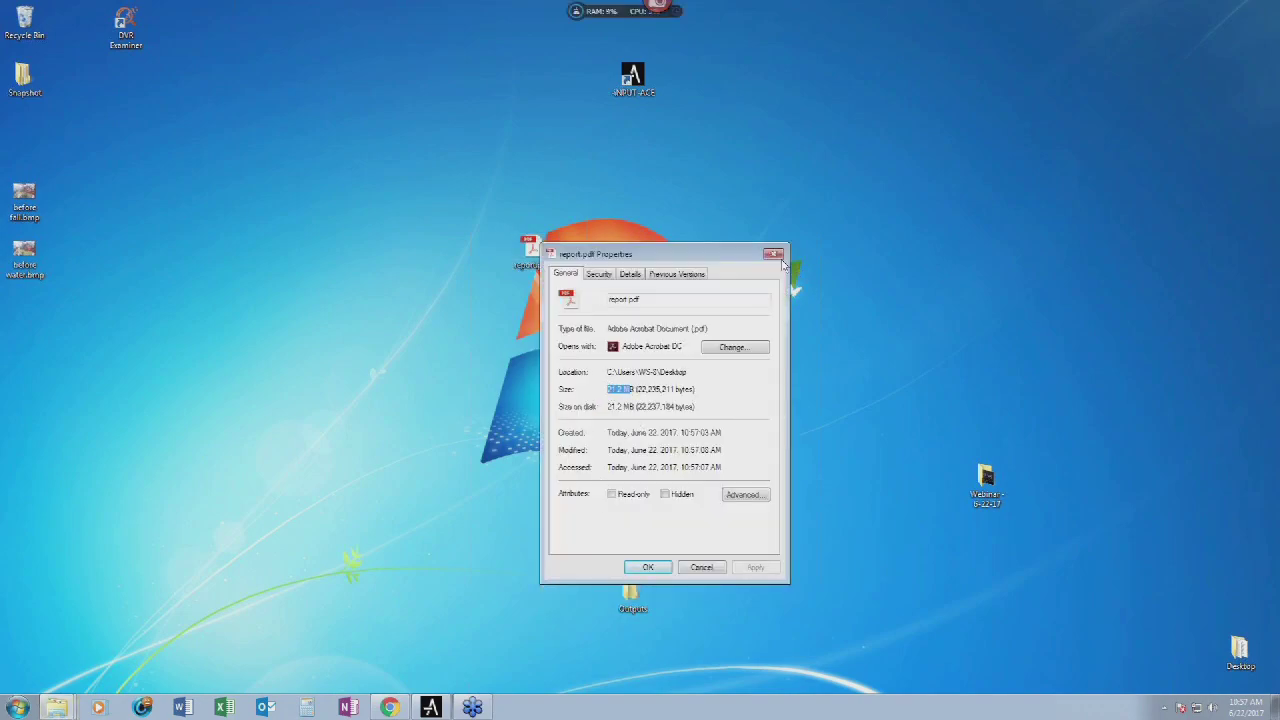
drag(693, 393, 618, 387)
click(773, 253)
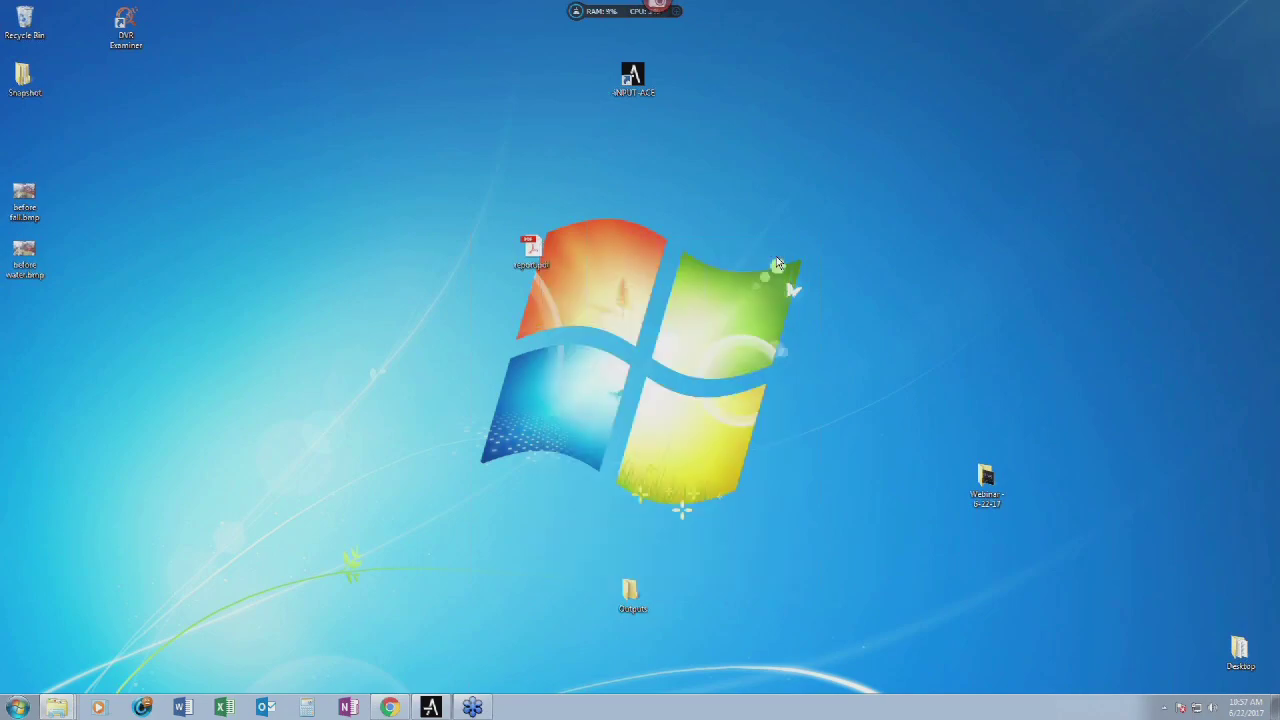
- Move report.pdf farther across the desktop, reopen it and view the suspect image and caption on page 2
drag(530, 250, 836, 248)
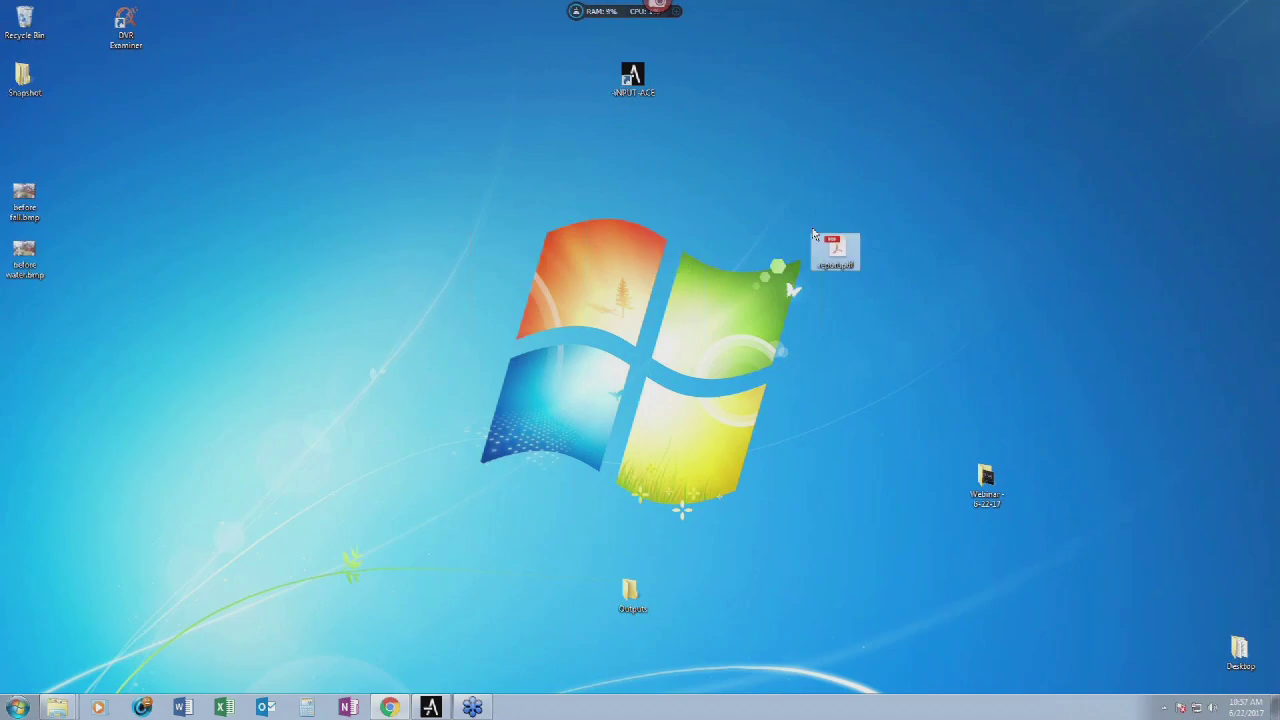
double_click(835, 248)
scroll(686, 263, down, 5)
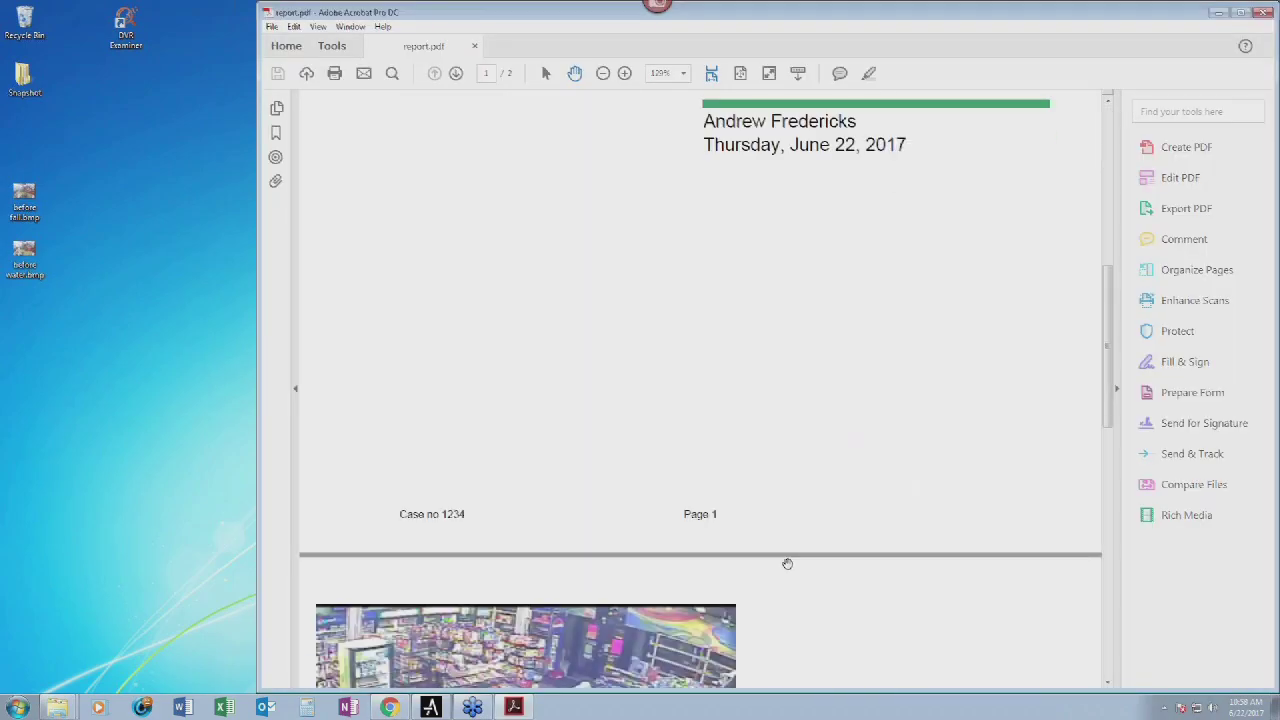
scroll(787, 563, down, 5)
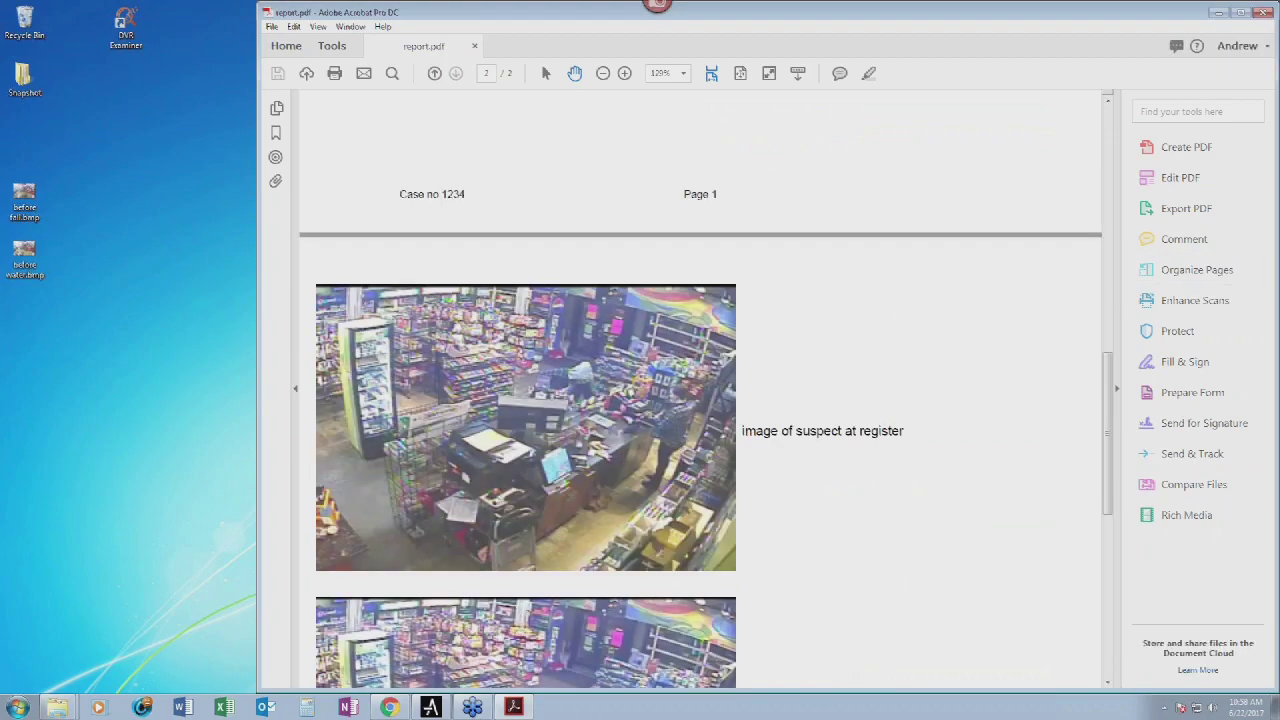
- Close report.pdf and open Student Report.pdf from the 3 - Case Studies folder in full screen
click(1260, 11)
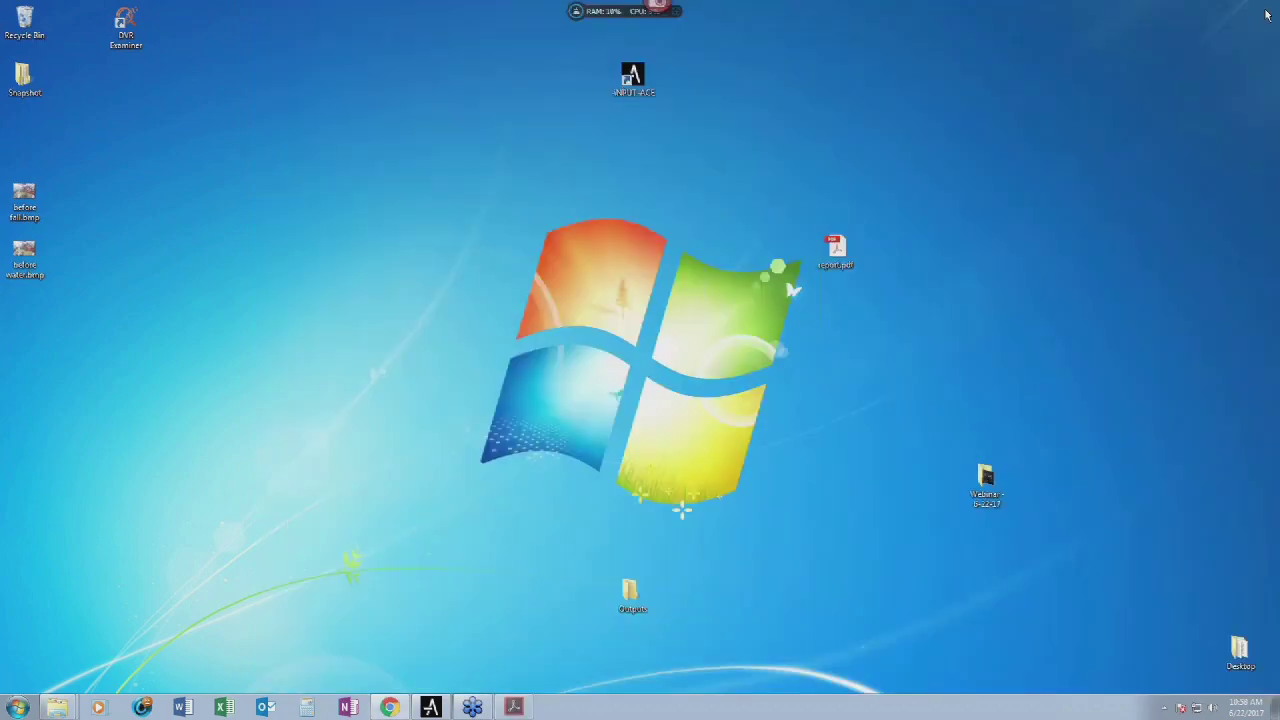
mouse_move(60, 708)
click(64, 682)
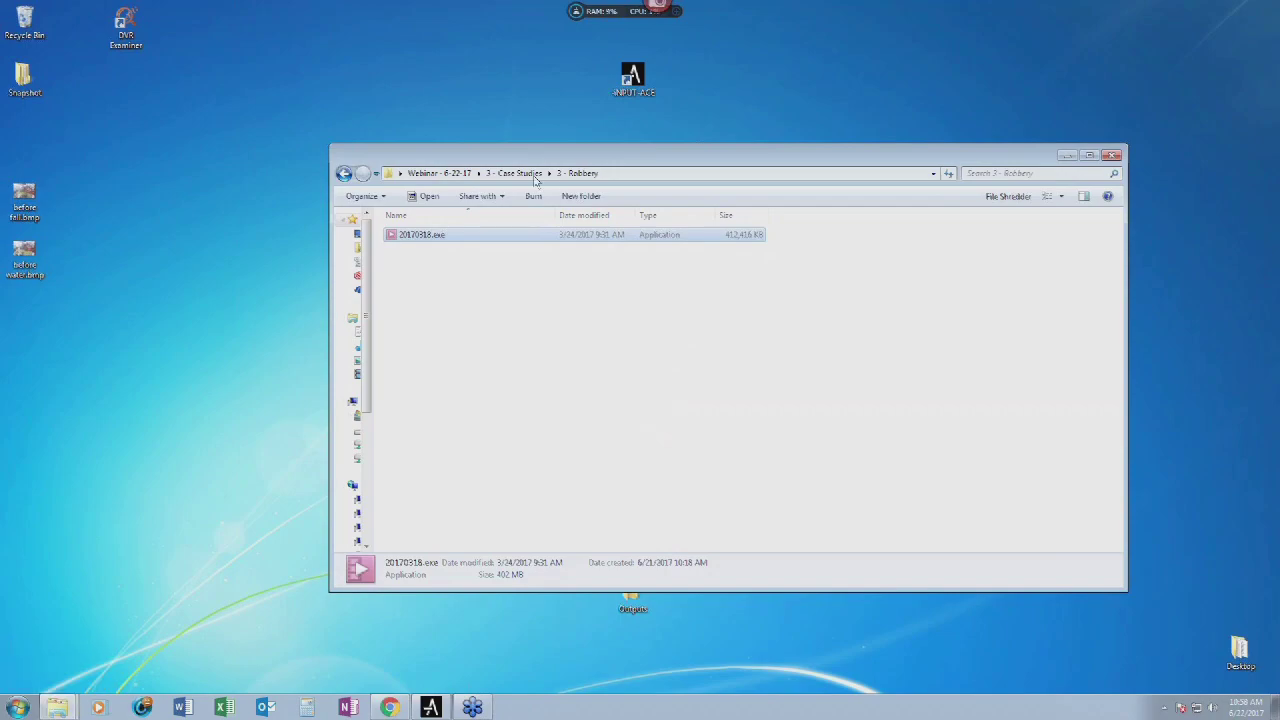
click(537, 178)
double_click(425, 275)
key(ctrl+l)
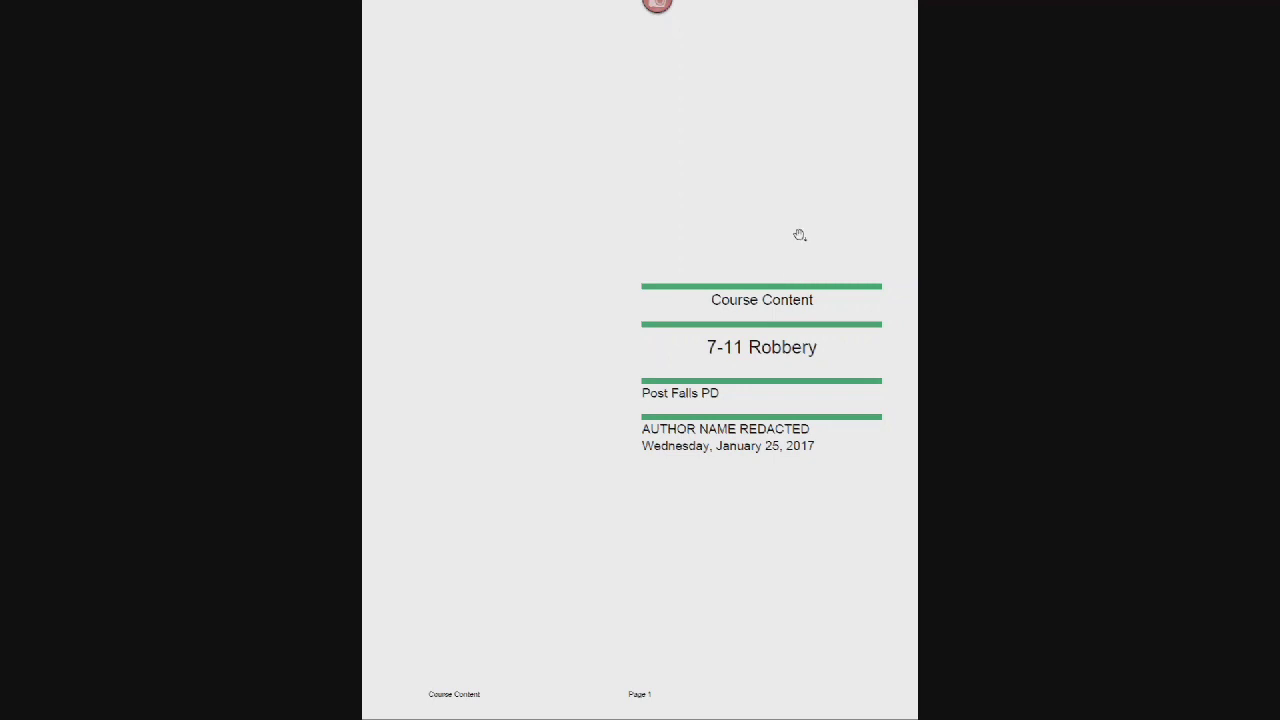
- Page through the student report from the 7-11 Robbery cover to page 8, reviewing its captioned images and video clips
click(706, 230)
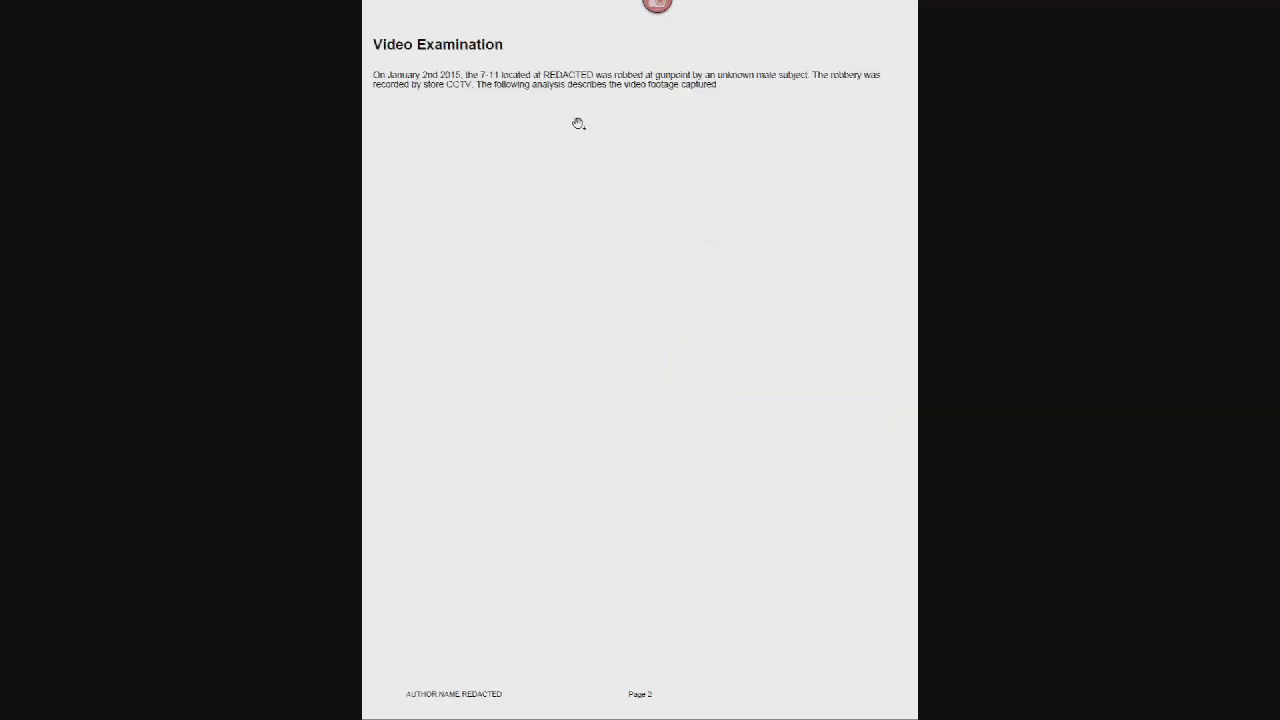
click(578, 123)
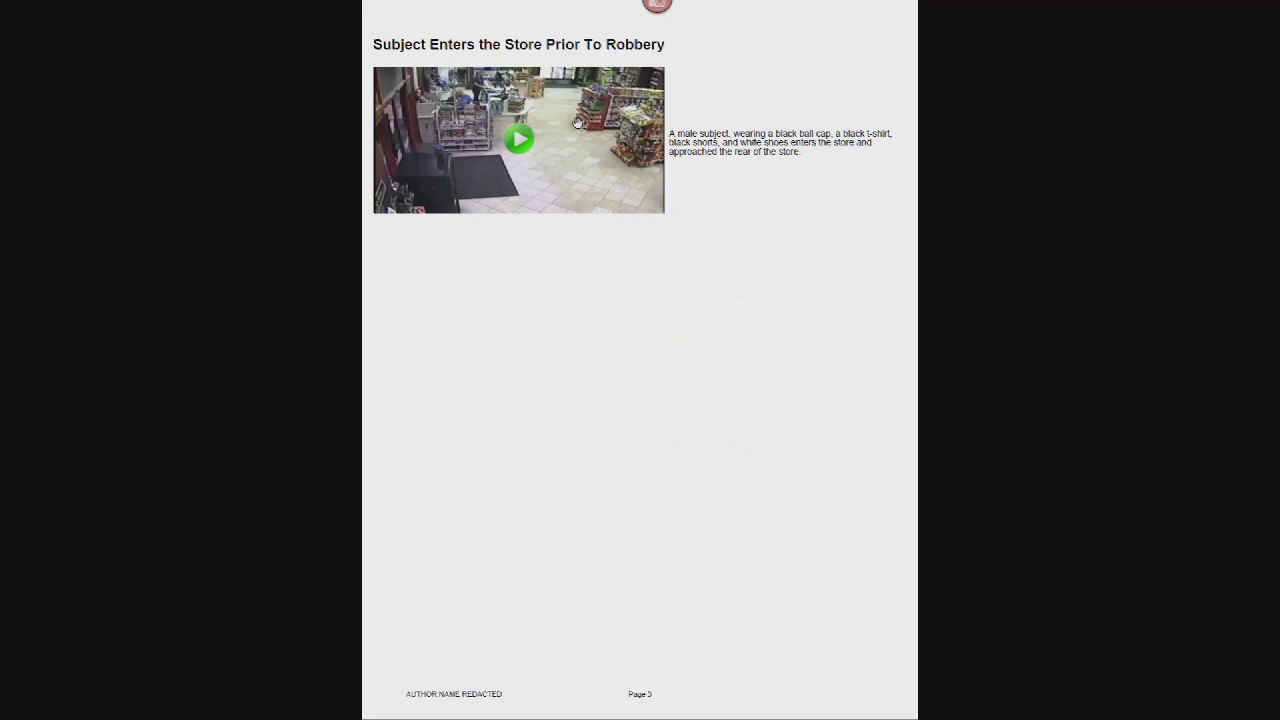
click(578, 123)
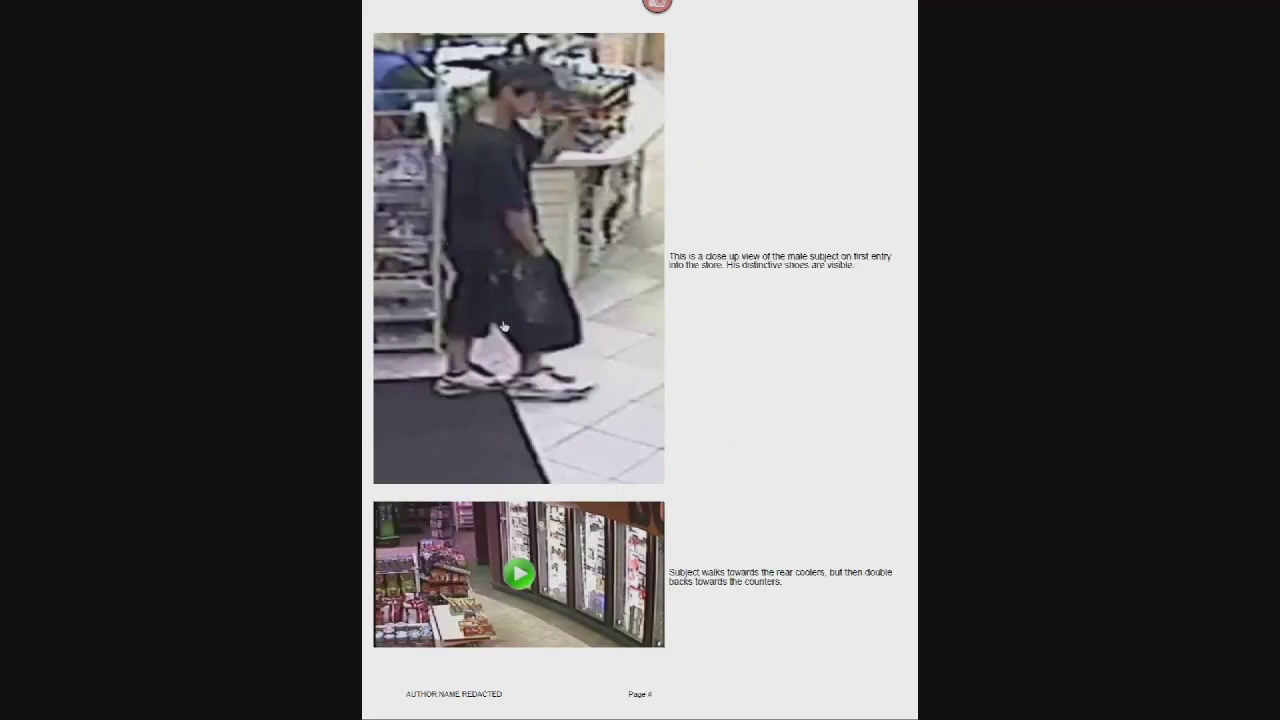
click(556, 195)
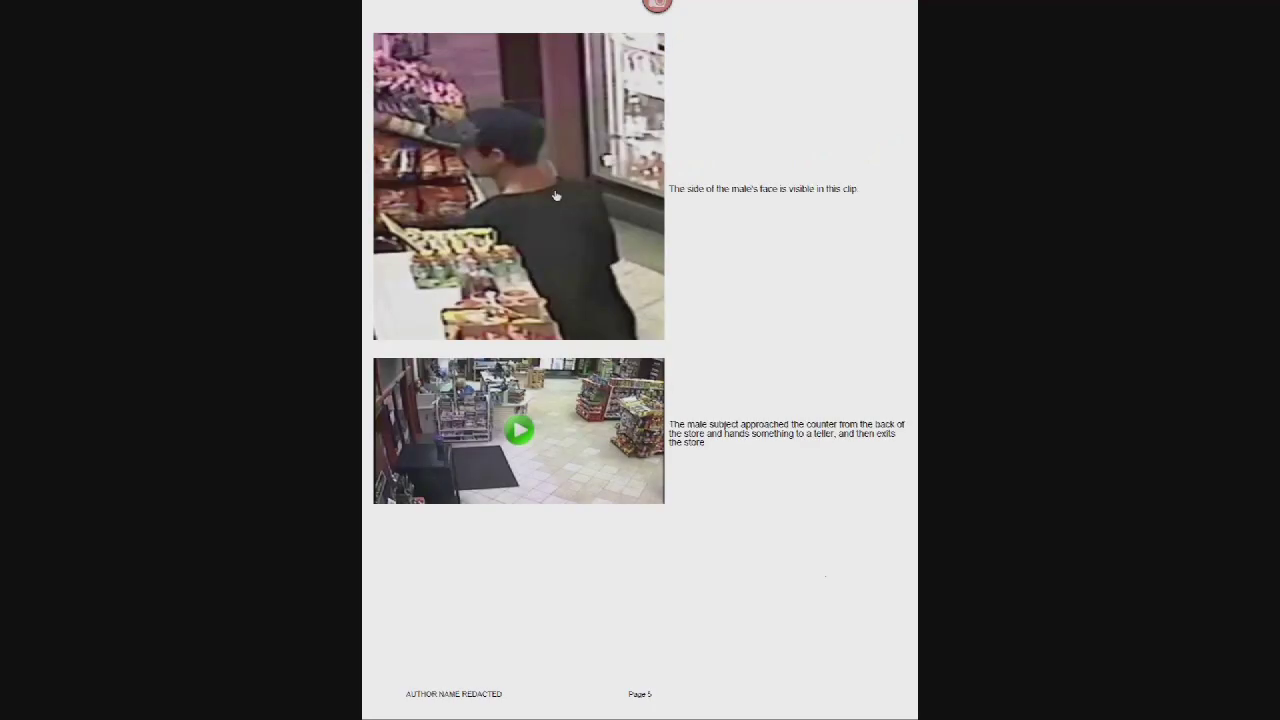
click(489, 234)
click(489, 251)
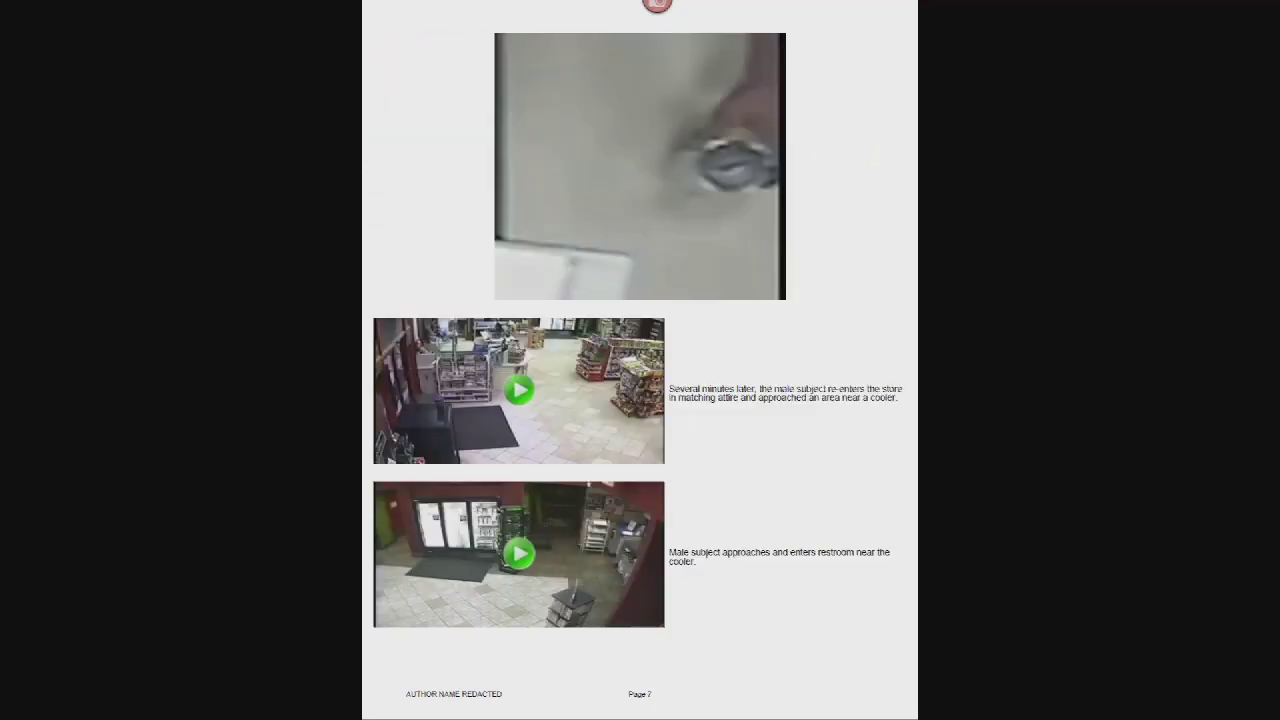
click(652, 156)
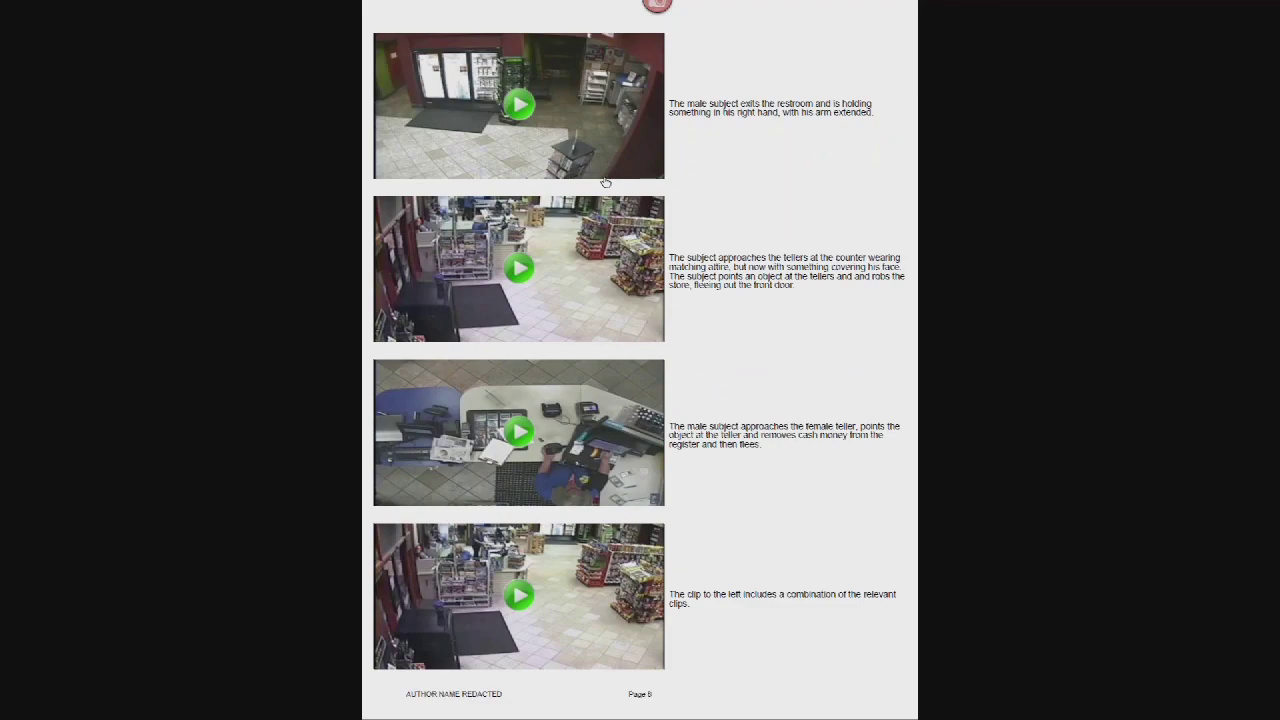
- Play the combined clip of relevant footage on page 8, then close the video player and the student report
click(541, 592)
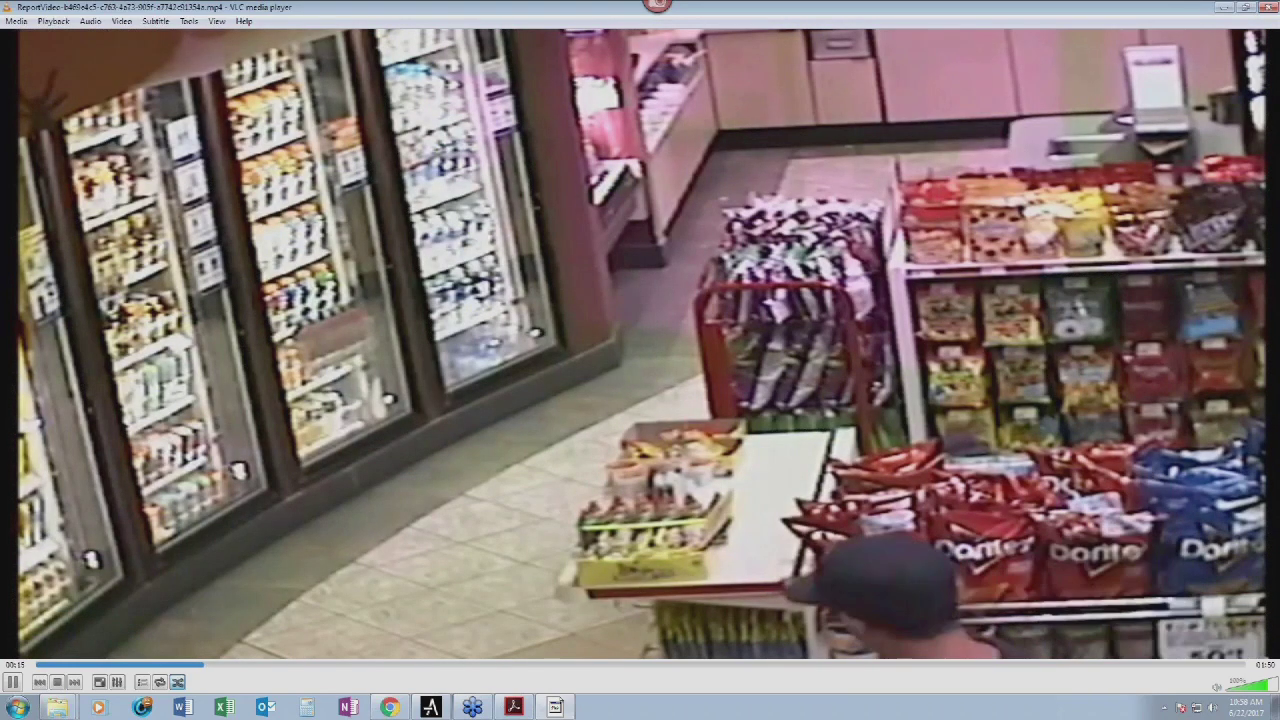
click(1273, 10)
key(Escape)
click(1261, 13)
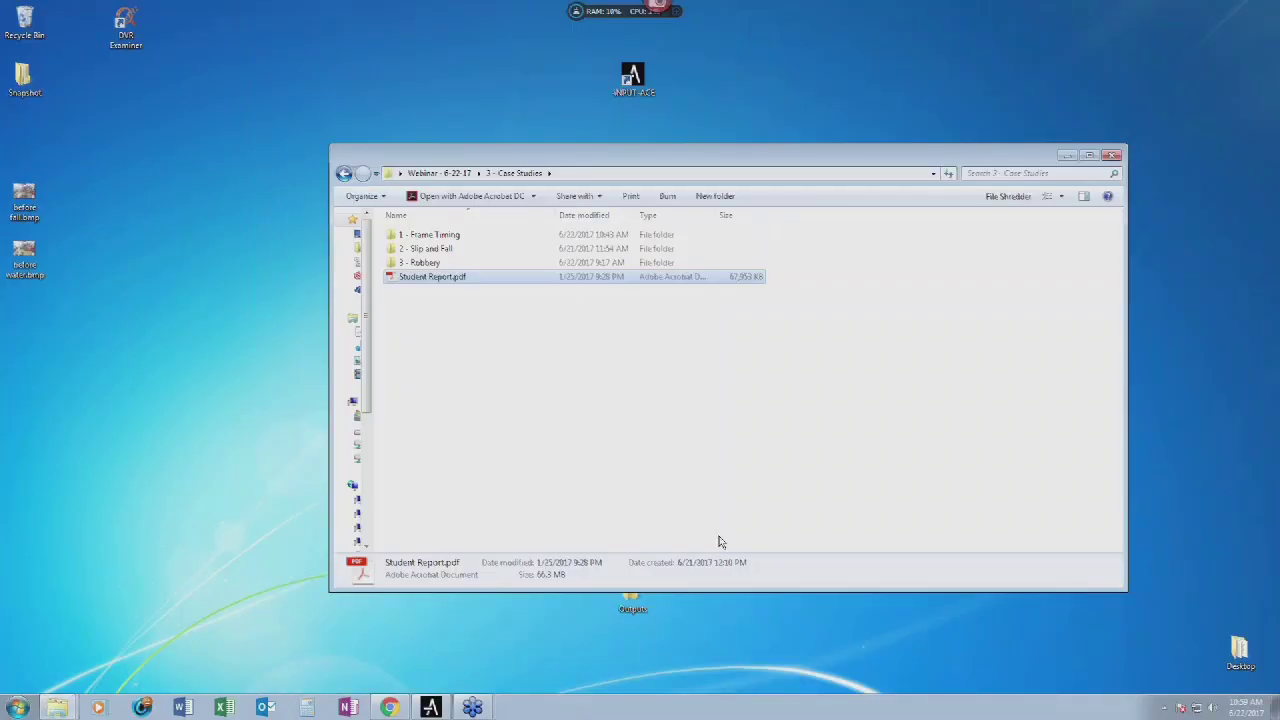
click(401, 330)
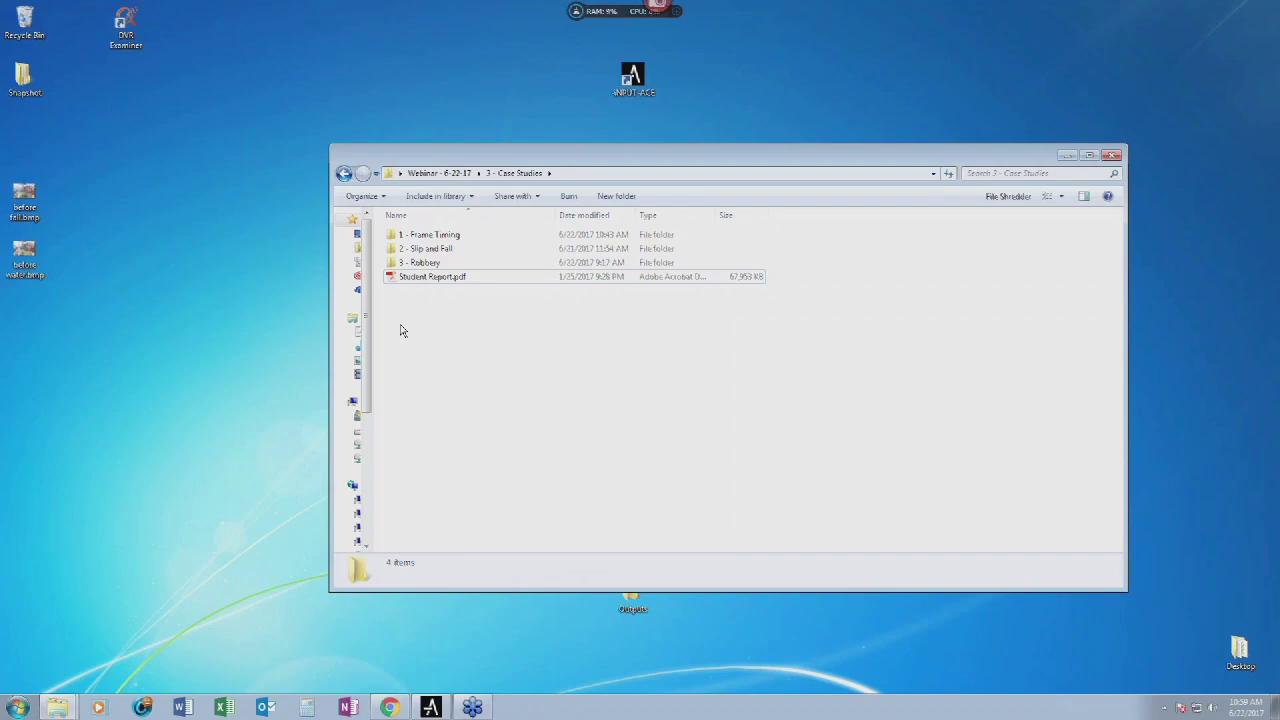
click(1251, 591)
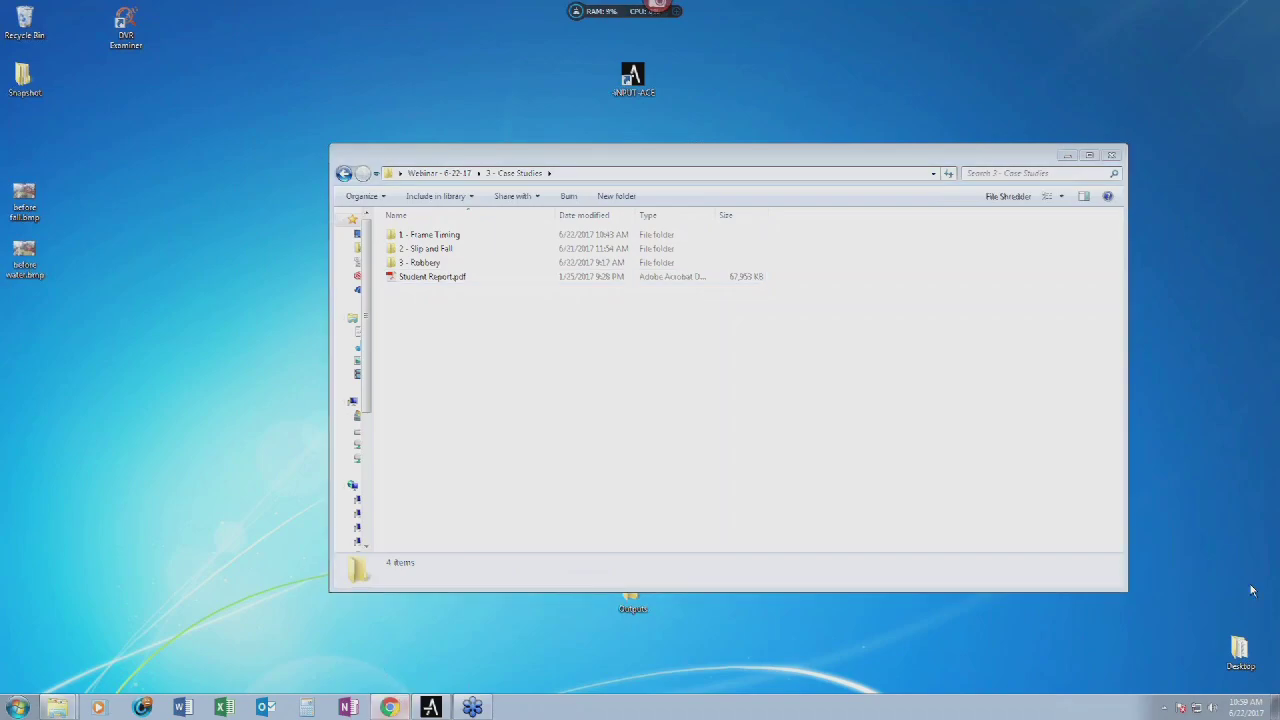